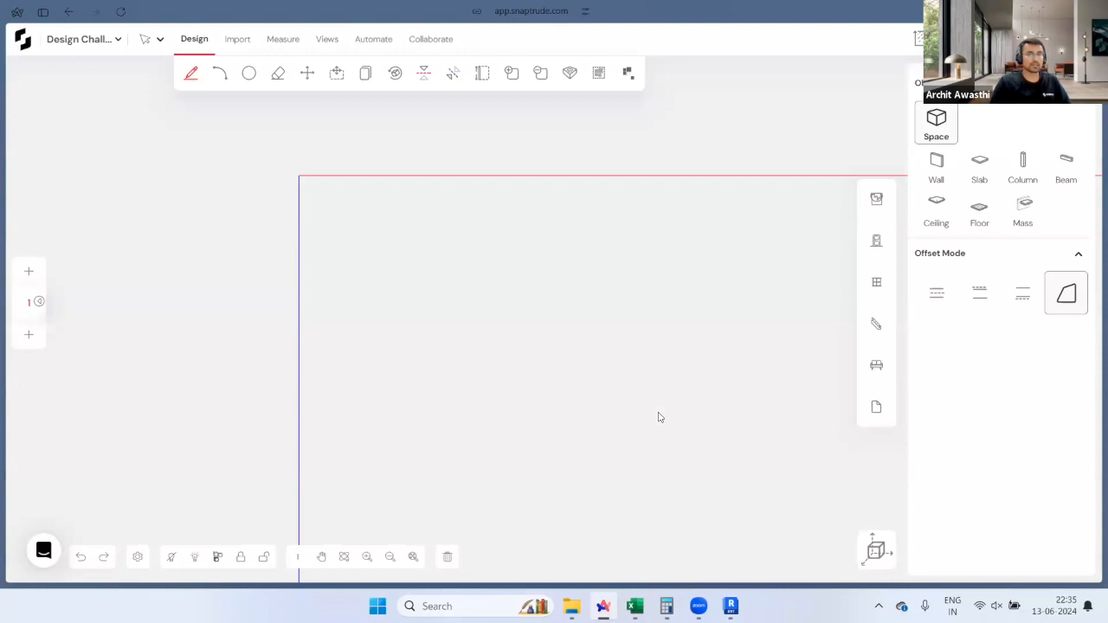
Step: Open Load Topography and paste 425 Park Ave's Google Maps coordinates into its location search
left_click(239, 40)
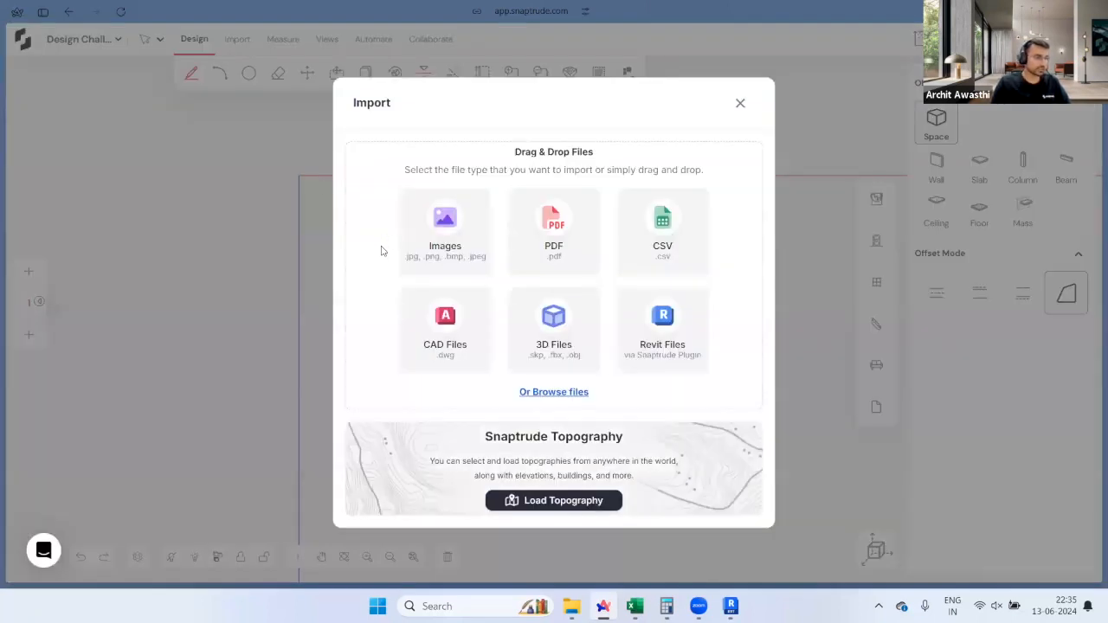
left_click(609, 501)
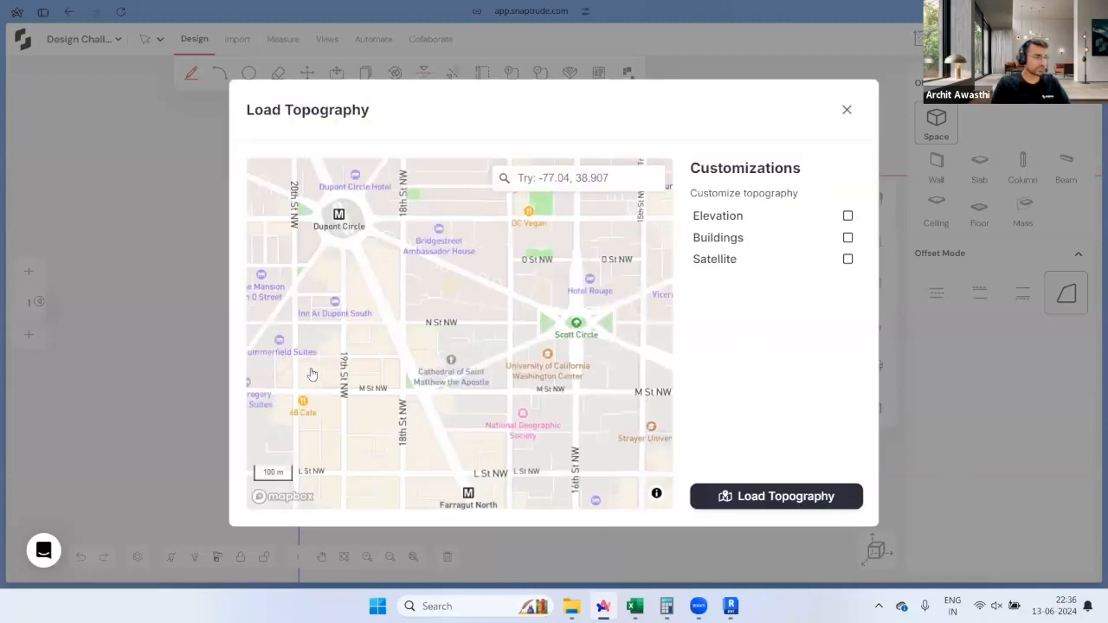
mouse_move(62, 263)
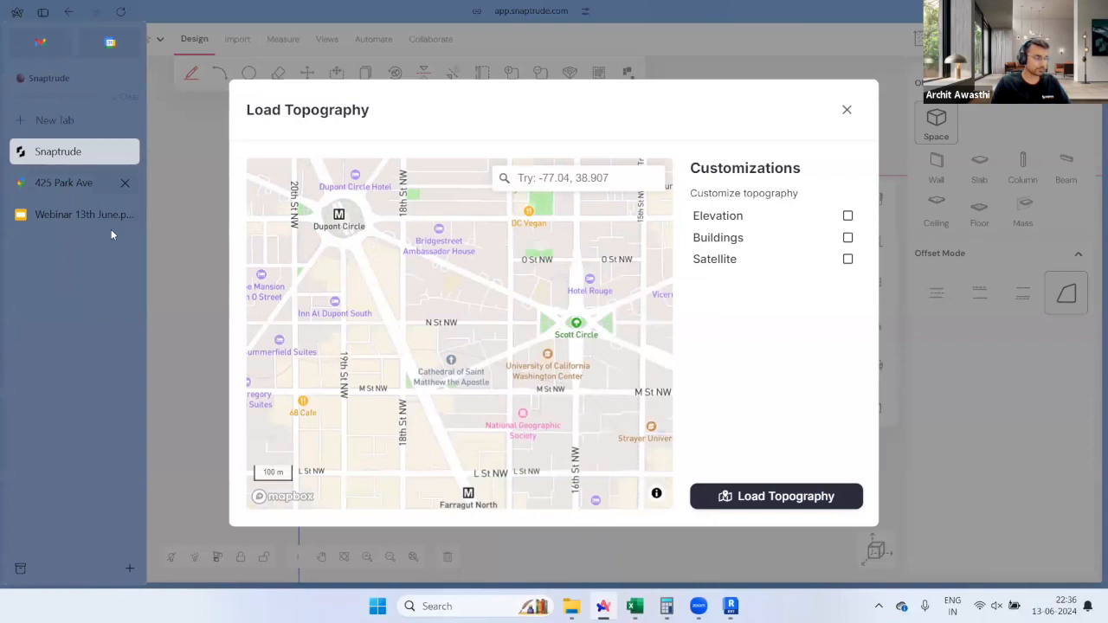
key("ctrl+Tab")
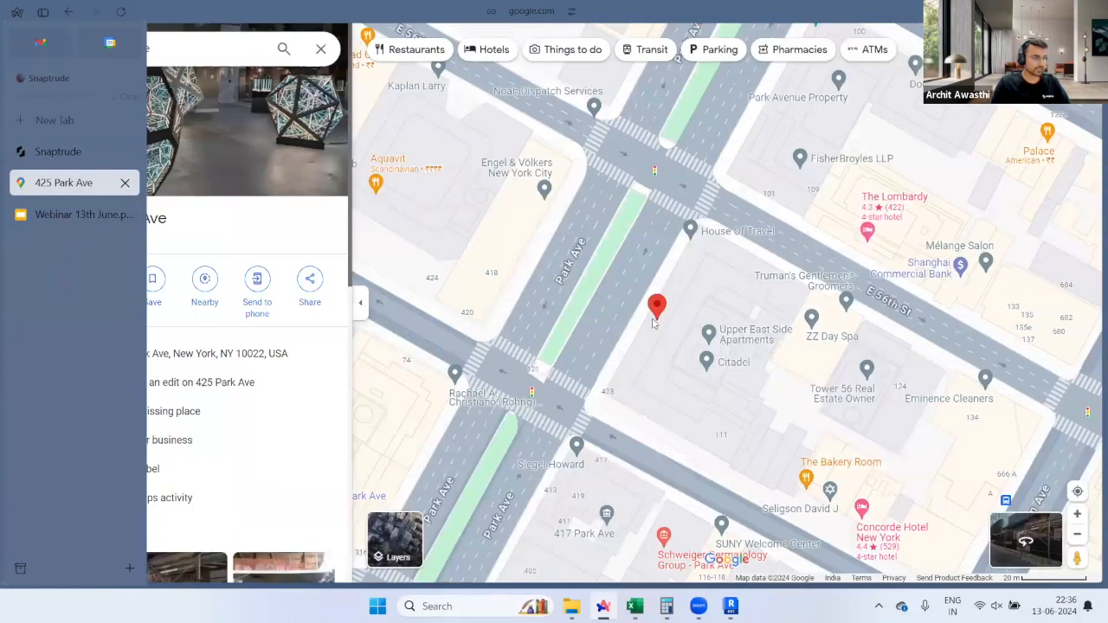
scroll(668, 314, "up", 2)
right_click(652, 319)
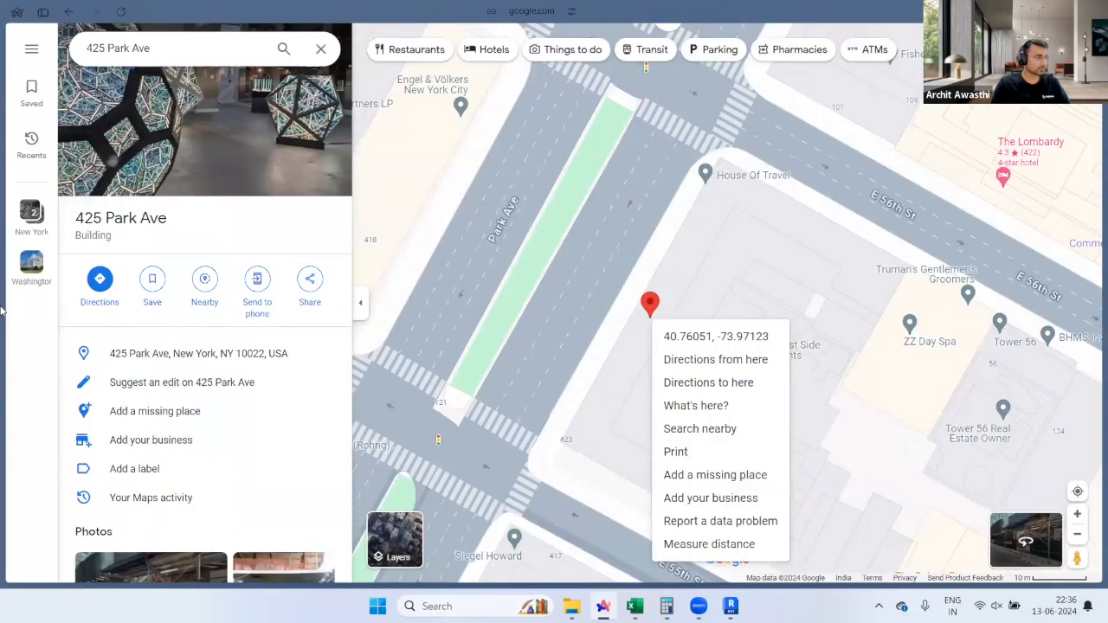
left_click(63, 161)
left_click(599, 174)
key("ctrl+v")
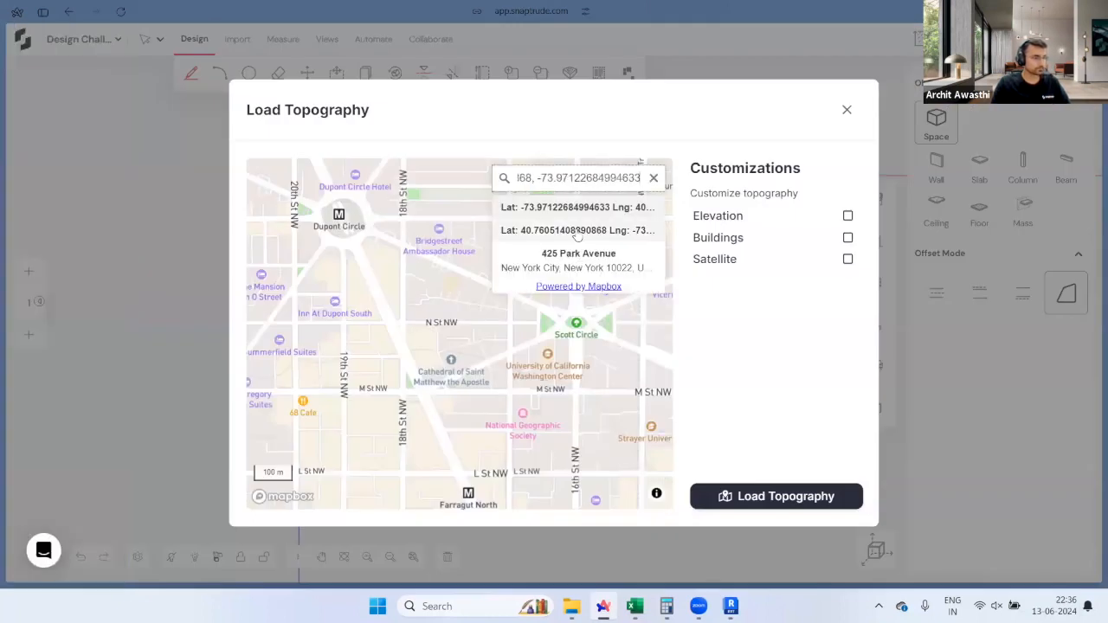
Step: Pick the Lat/Lng suggestion, include buildings and satellite imagery, and load the Park Avenue topography
left_click(579, 231)
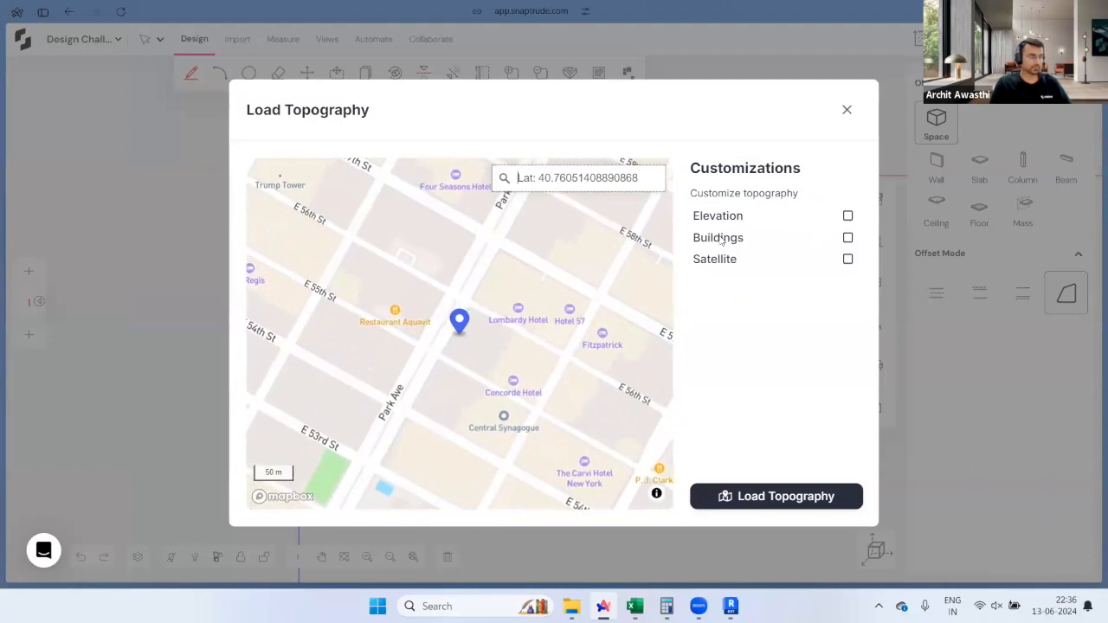
left_click(848, 238)
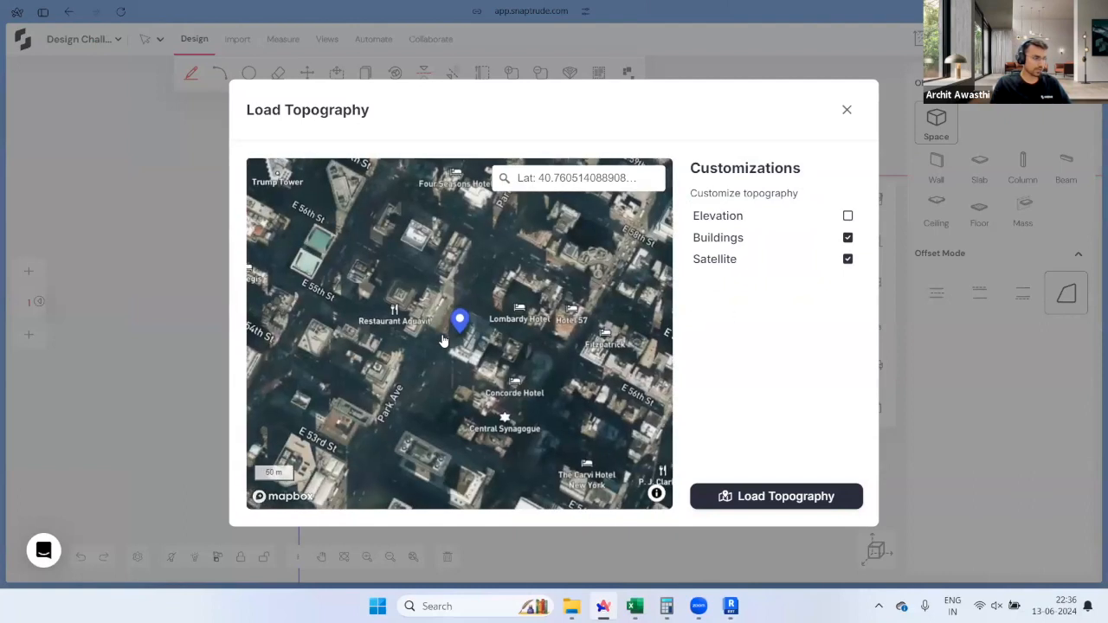
scroll(443, 339, "up", 4)
scroll(465, 305, "up", 3)
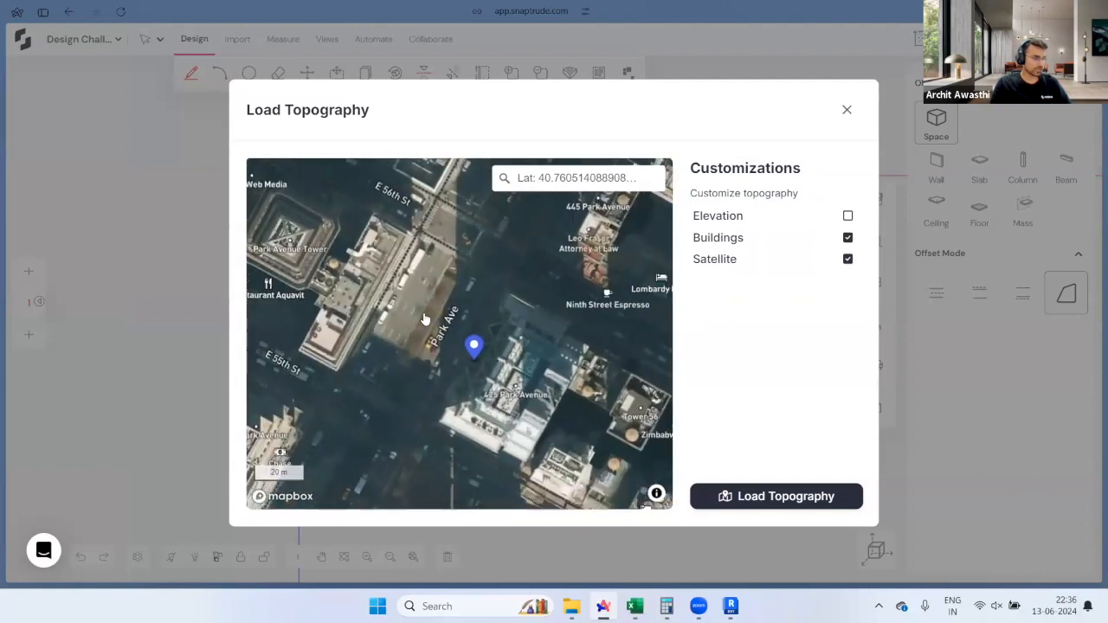
scroll(447, 324, "up", 2)
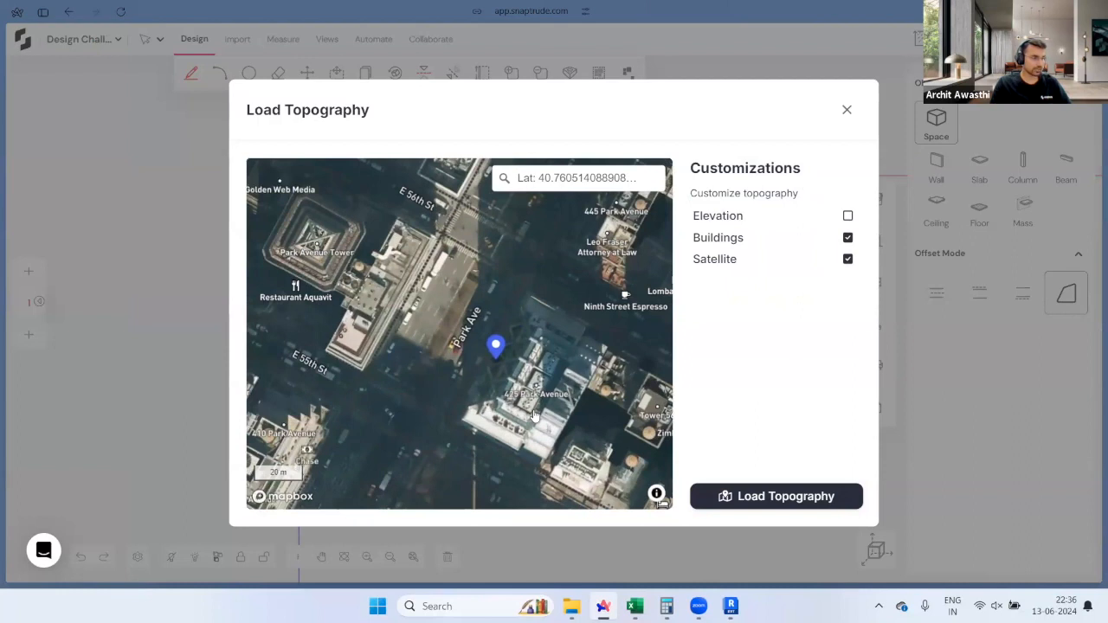
left_click(765, 493)
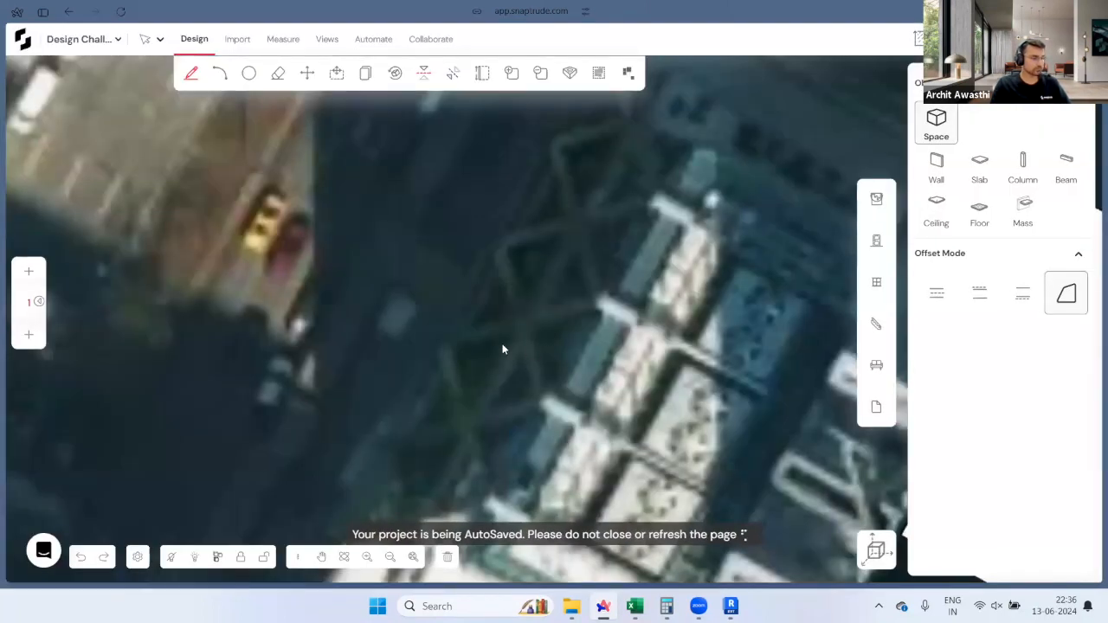
Step: Inspect the imported Park Avenue towers in 3D from a steeper, raised angle
scroll(511, 303, "down", 5)
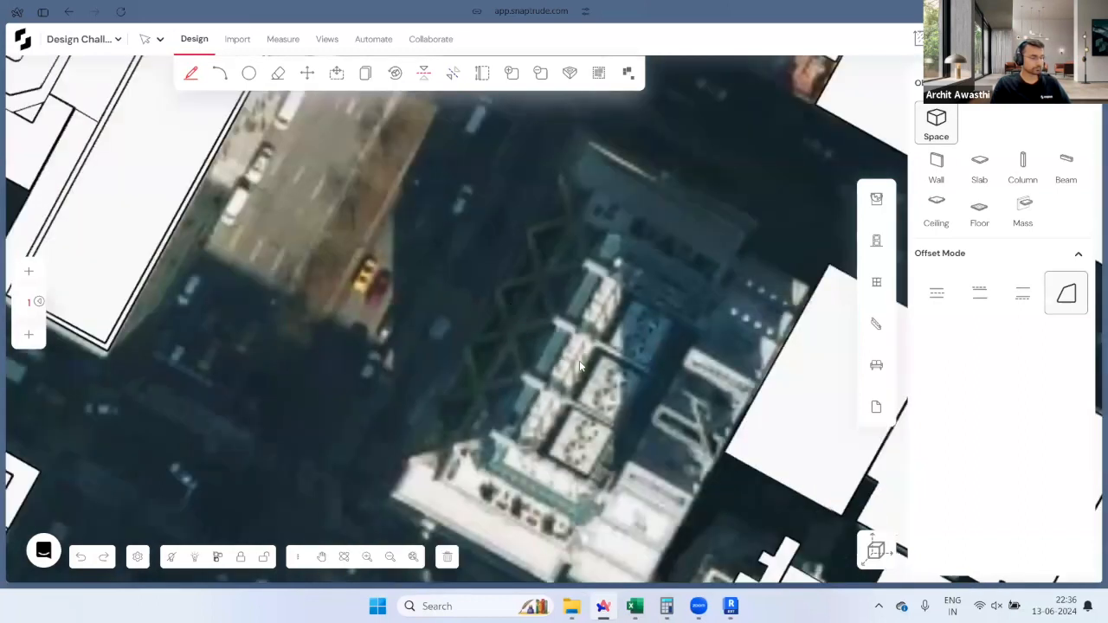
scroll(559, 362, "down", 3)
scroll(559, 362, "down", 4)
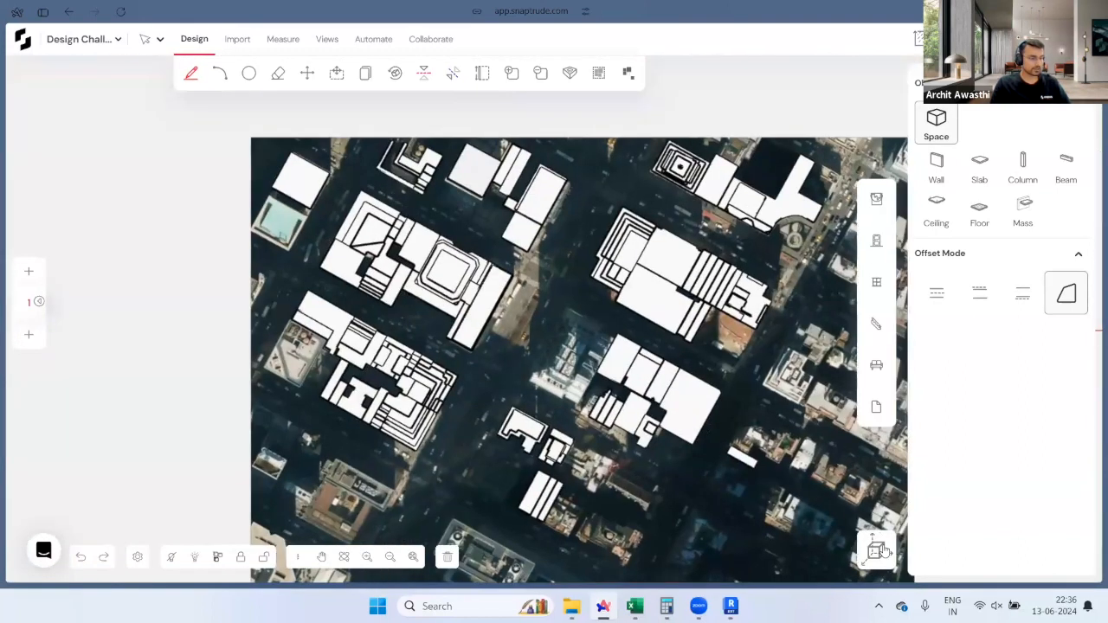
left_click(878, 550)
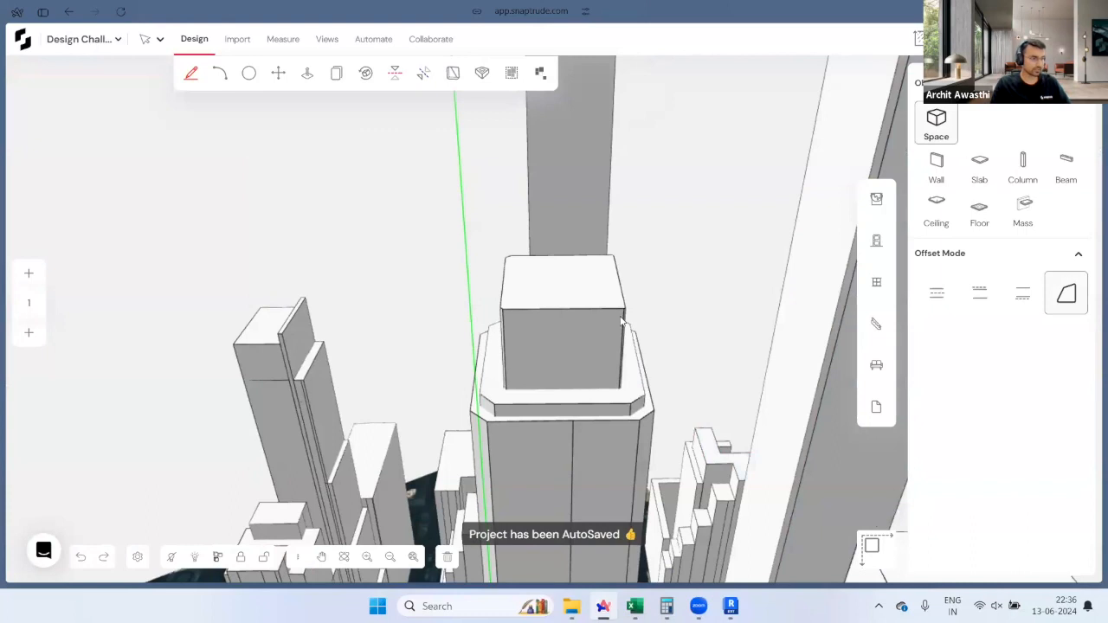
middle_click_drag(900, 467, 629, 318)
key("Escape")
scroll(628, 318, "up", 2)
middle_click_drag(503, 437, 535, 399)
middle_click_drag(618, 460, 745, 502)
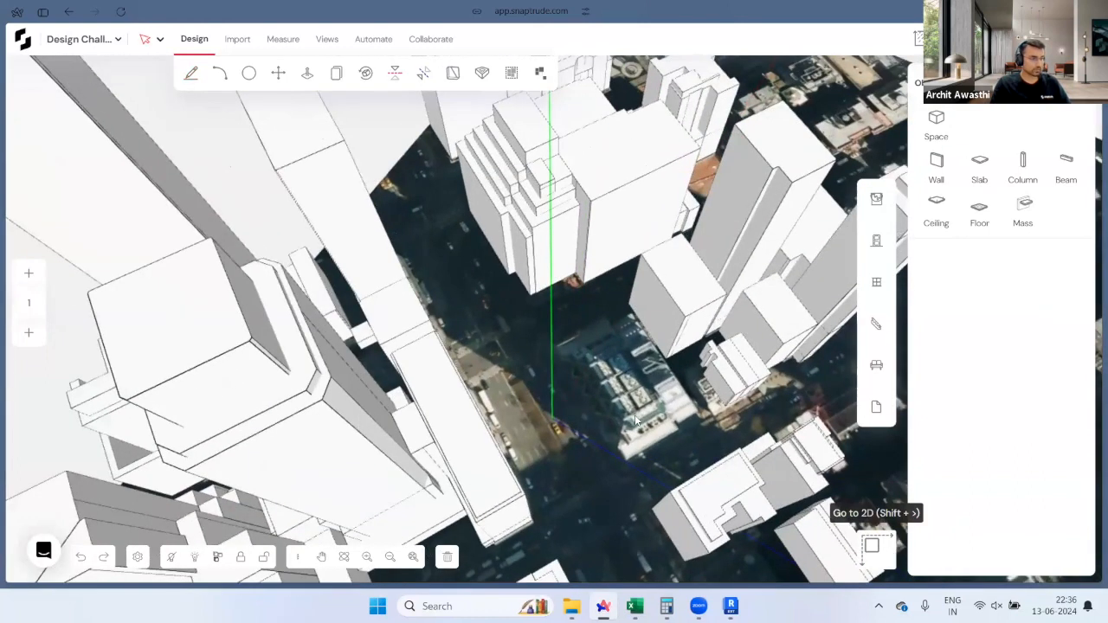
Step: Return to the 2D plan and select all imported objects
left_click(872, 545)
scroll(576, 397, "up", 3)
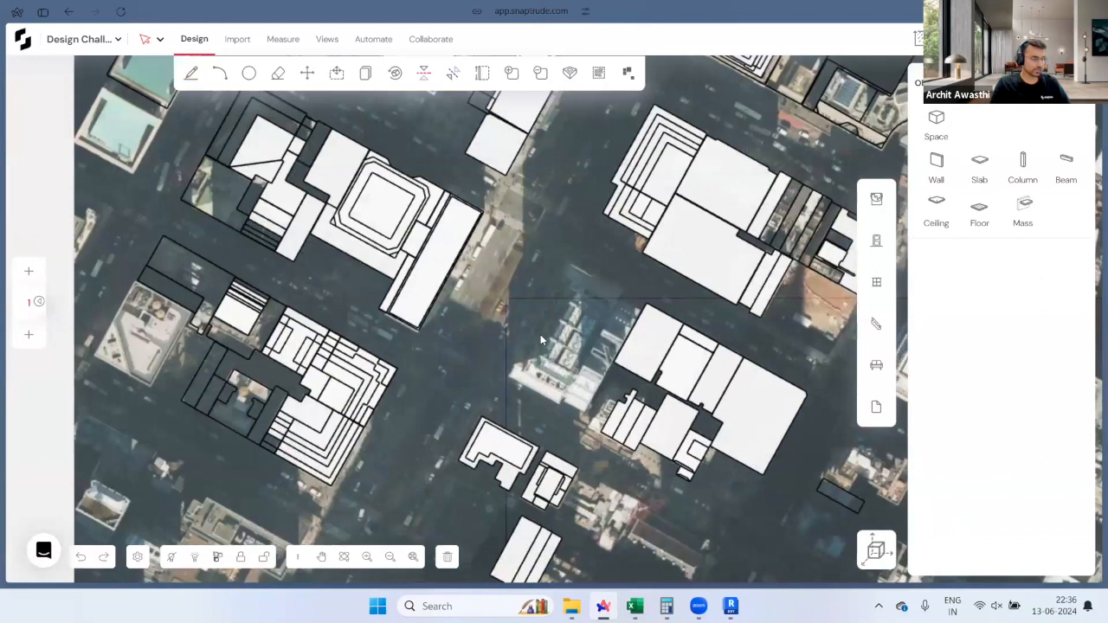
key("ctrl+a")
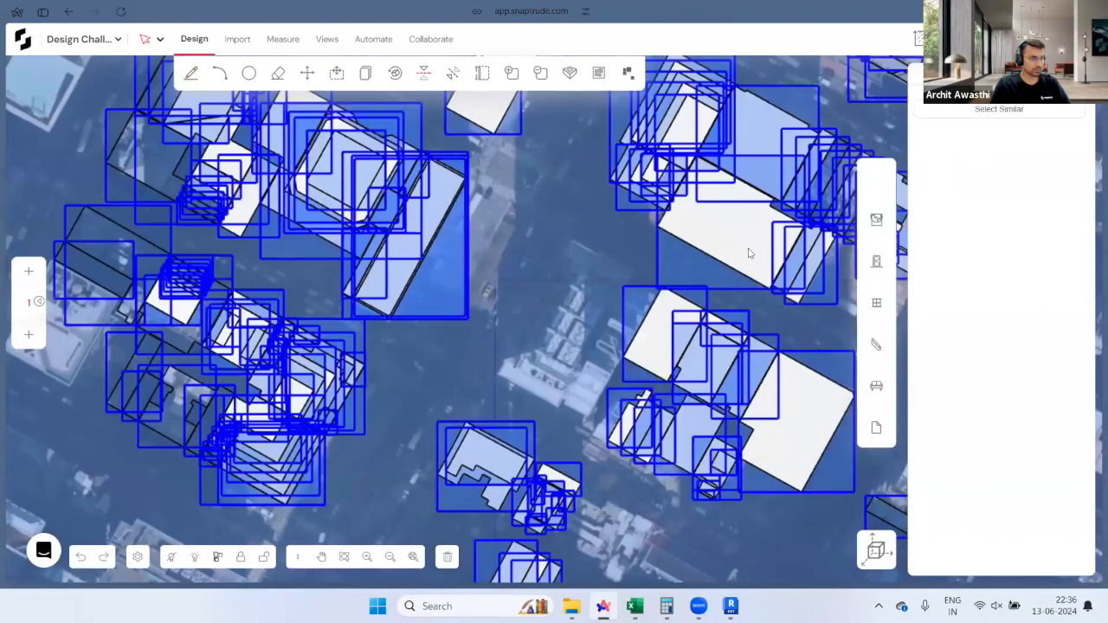
Step: Rotate the whole selection about the block corner so the street edge runs horizontal
scroll(466, 246, "up", 5)
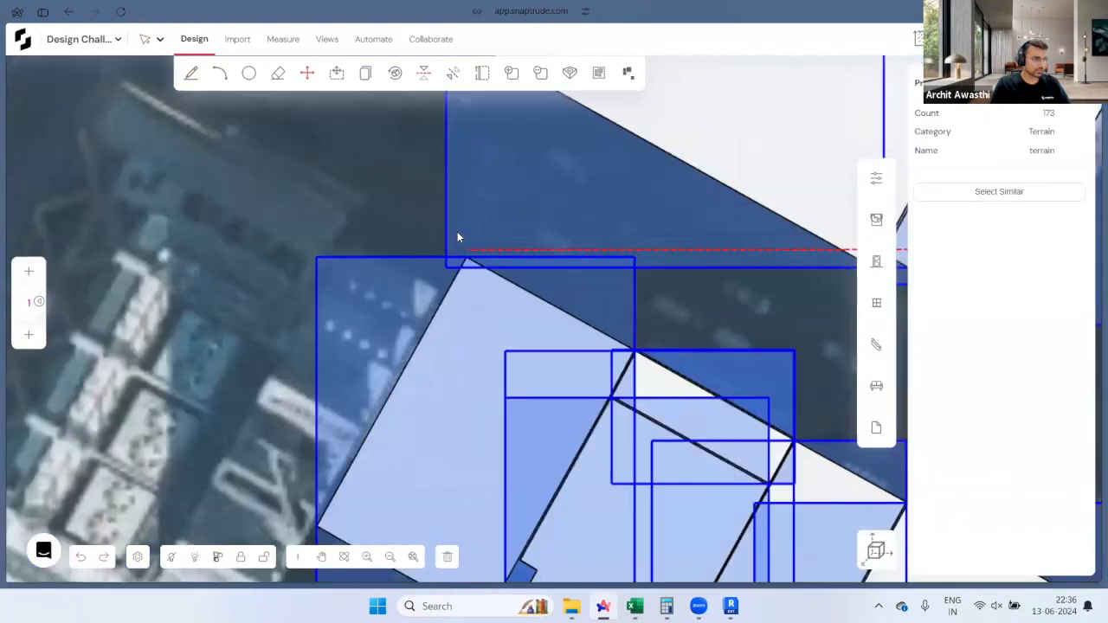
key("r")
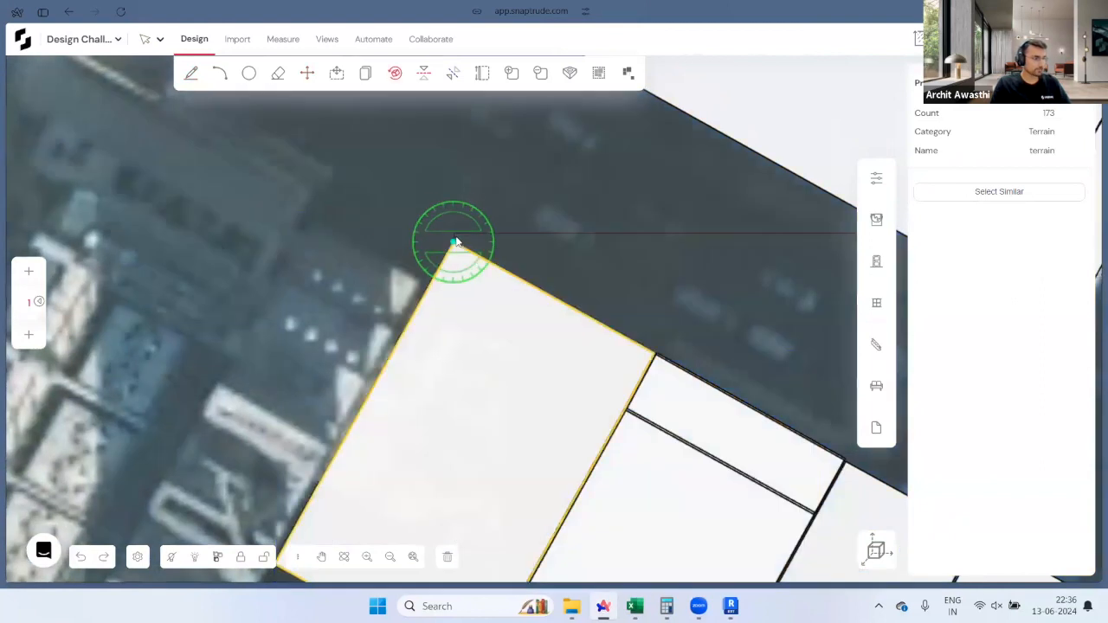
scroll(459, 242, "down", 5)
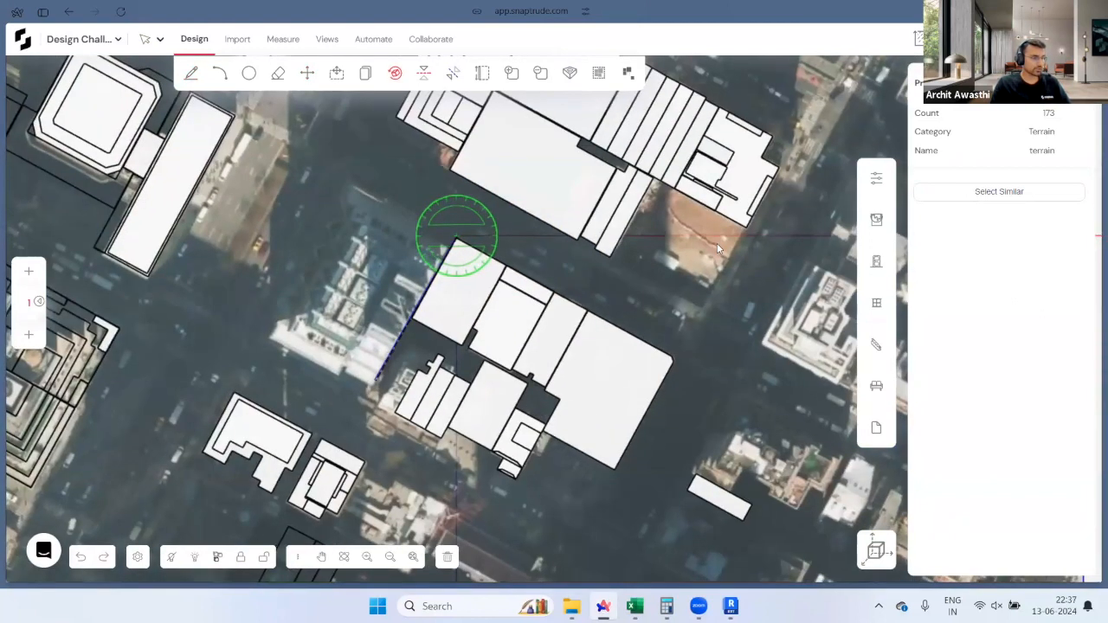
left_click(718, 242)
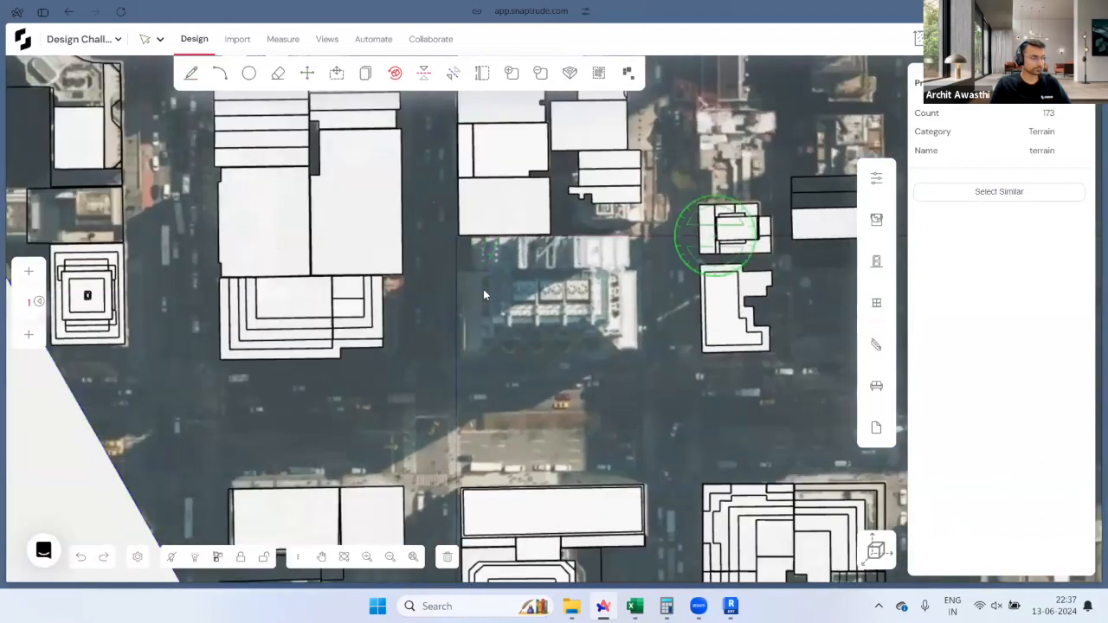
key("Escape")
scroll(479, 277, "up", 3)
scroll(534, 328, "up", 2)
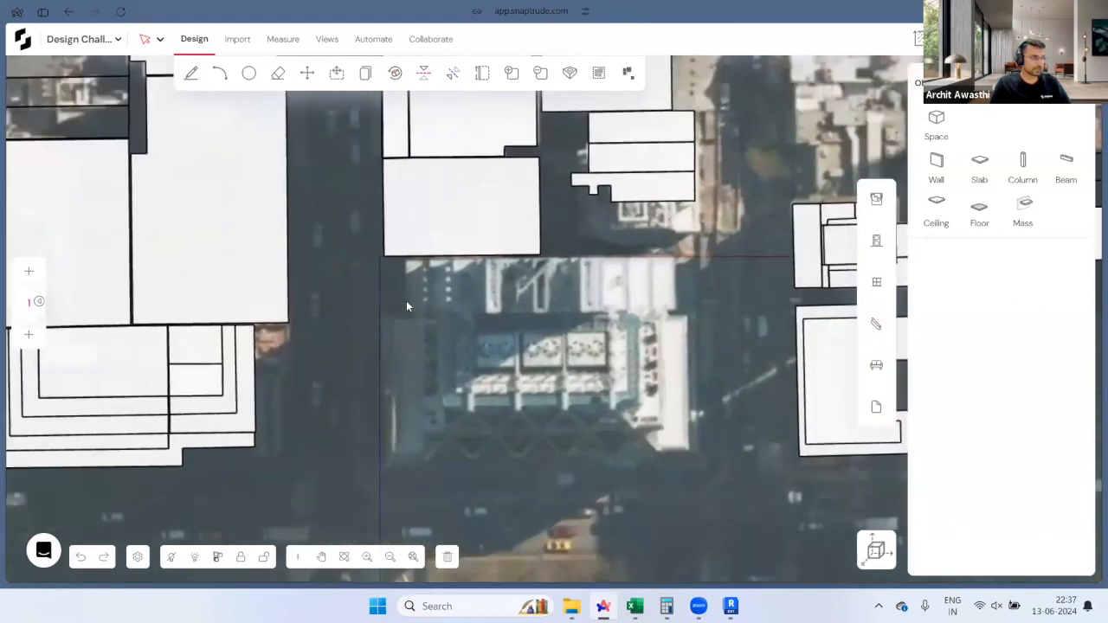
Step: Draw a 40 by 60.5 rectangular space from the block's top-left corner, closing it there
left_click(192, 73)
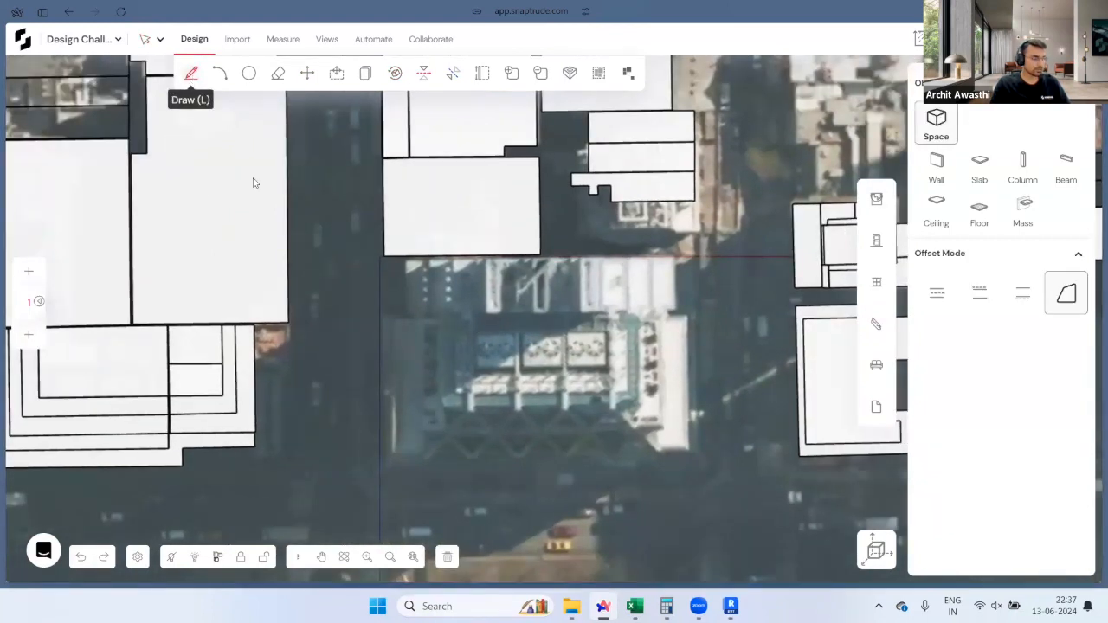
left_click(383, 258)
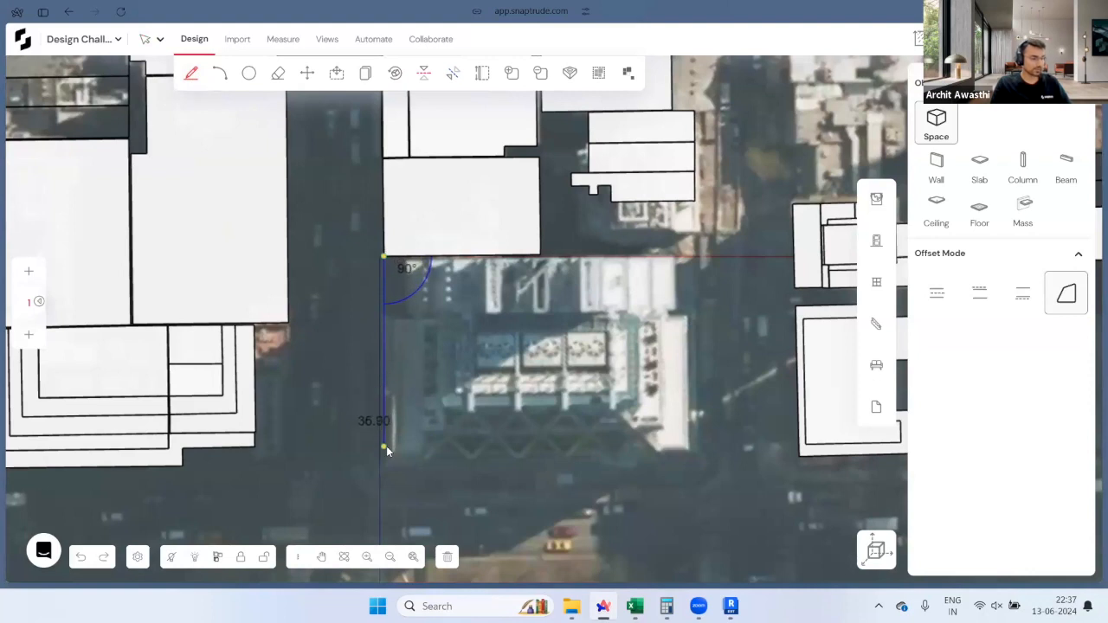
type("40")
key("Return")
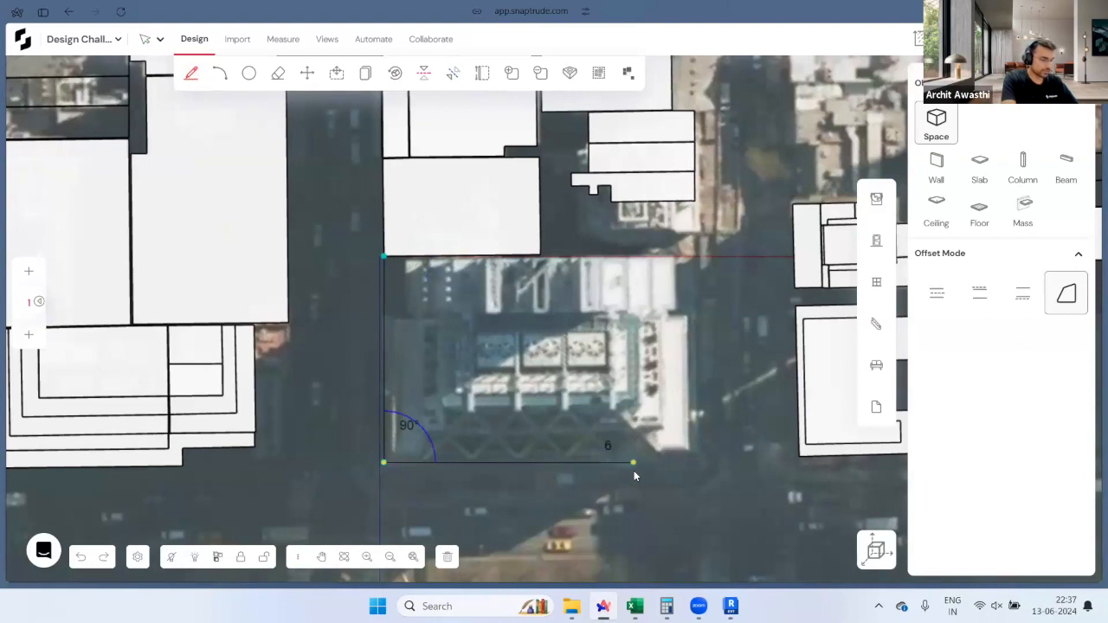
type("60.5")
key("Return")
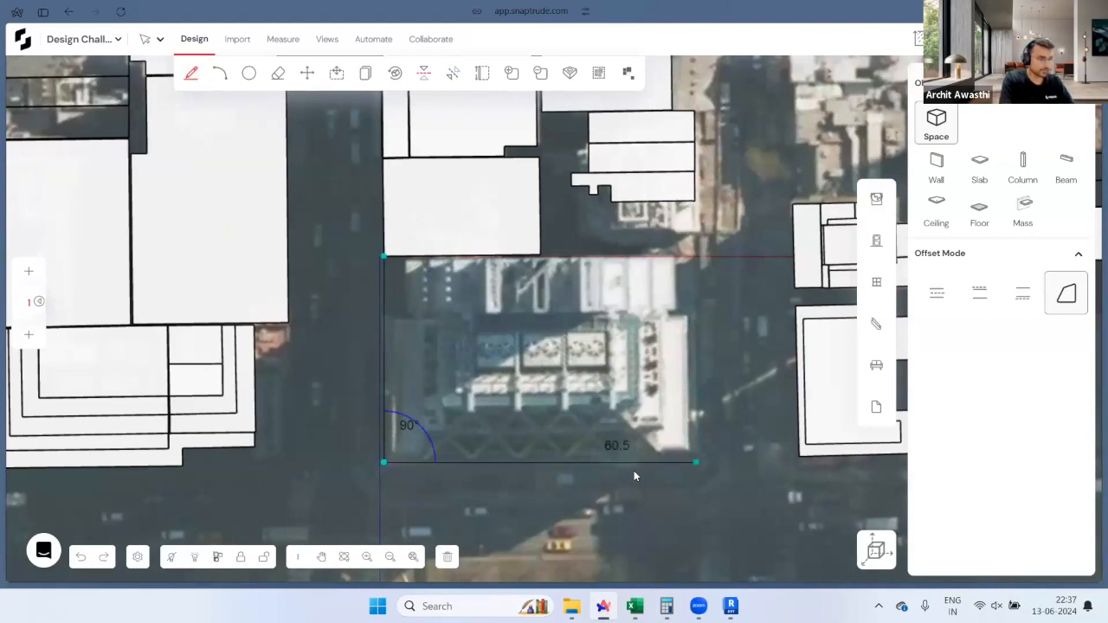
left_click(698, 258)
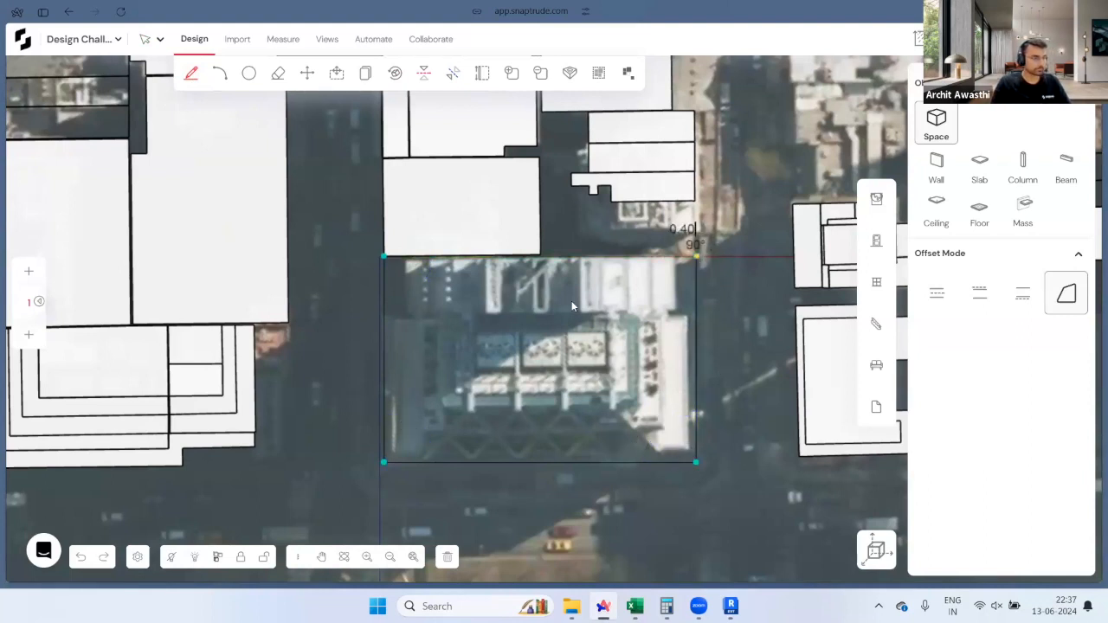
left_click(384, 258)
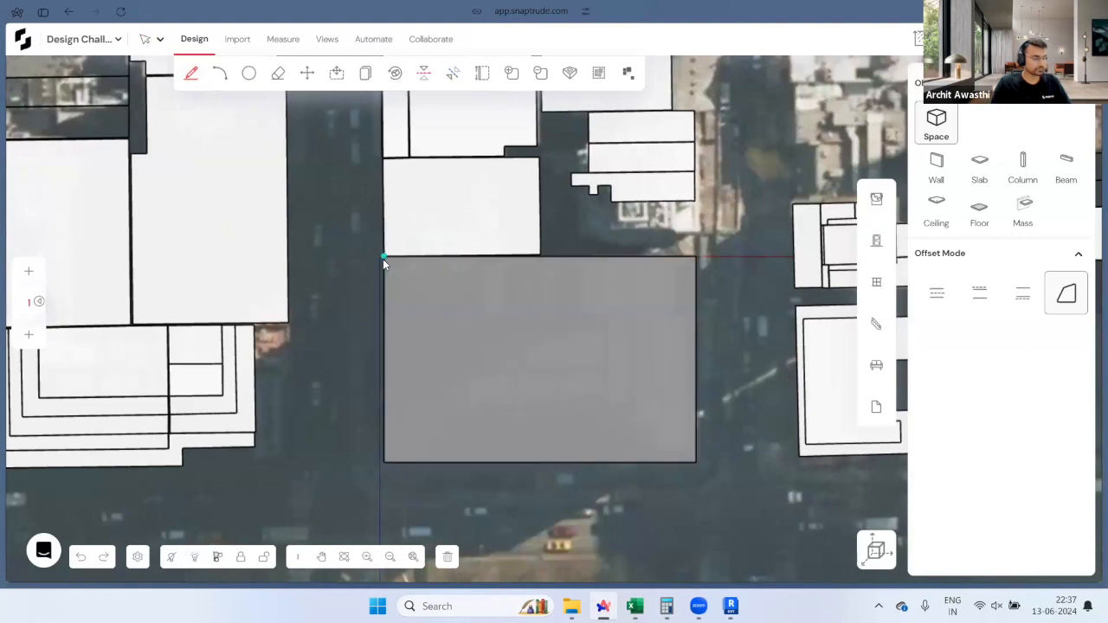
Step: In the 3D view, label the grey Default slab over the block 'Site'
left_click(877, 550)
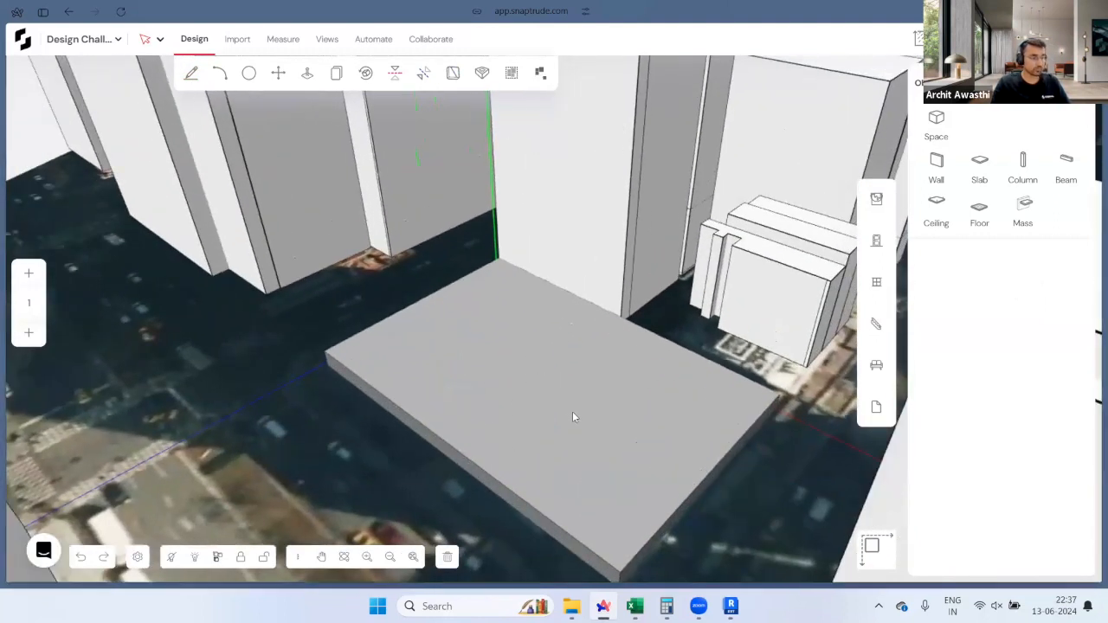
left_click(571, 416)
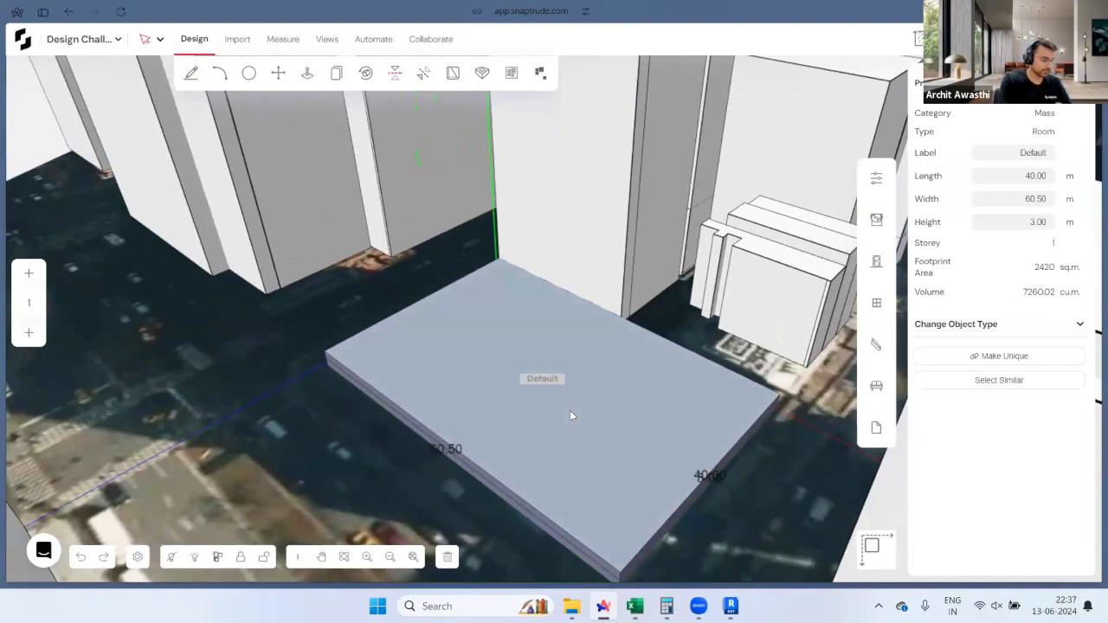
type("Site")
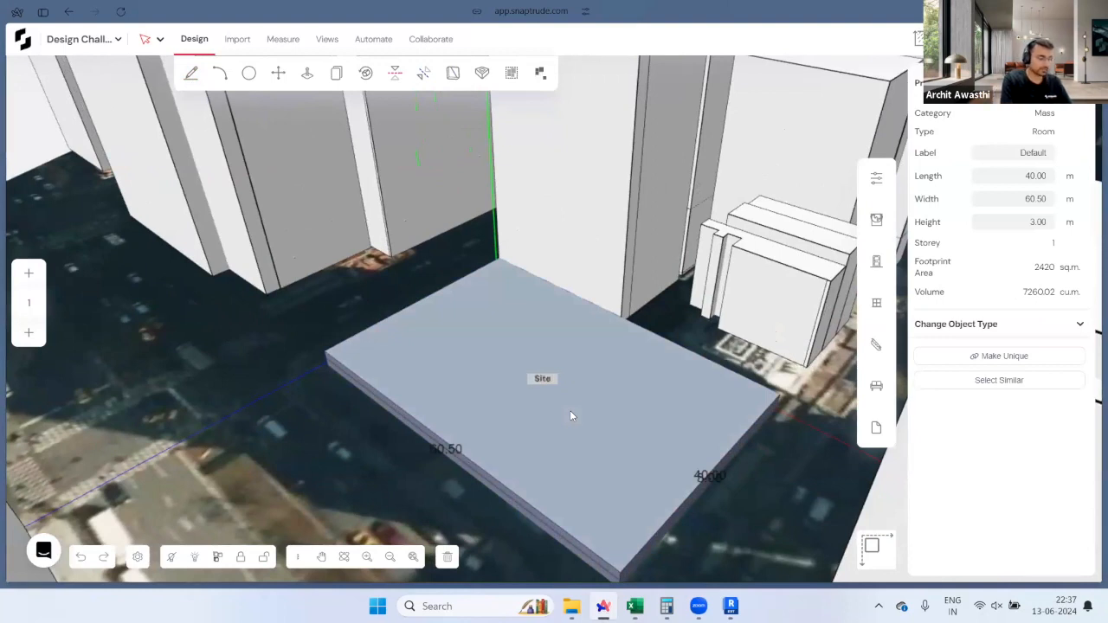
key("Return")
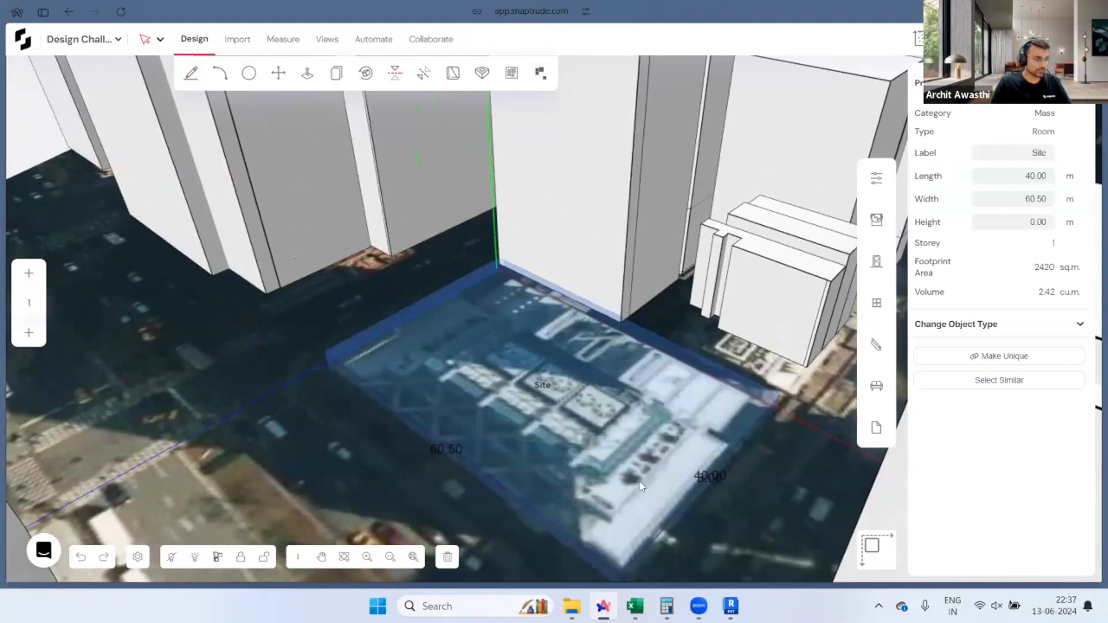
key("Escape")
scroll(548, 475, "down", 3)
middle_click_drag(534, 382, 556, 388)
scroll(552, 460, "up", 5)
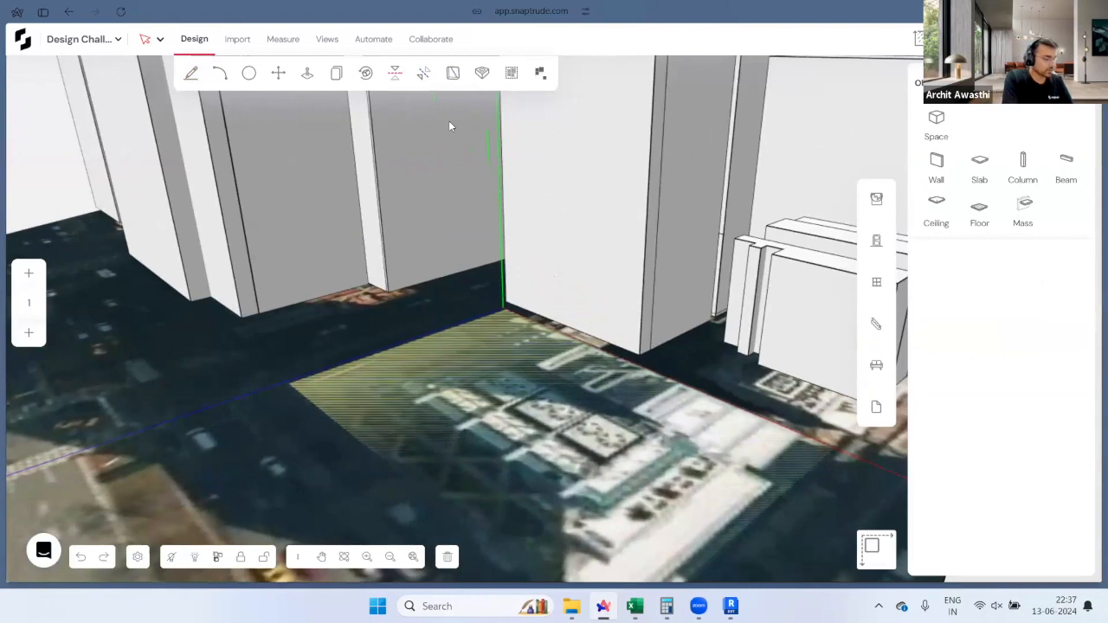
Step: Start the site area and F.A.R analysis from the Measure tab
left_click(286, 39)
left_click(334, 73)
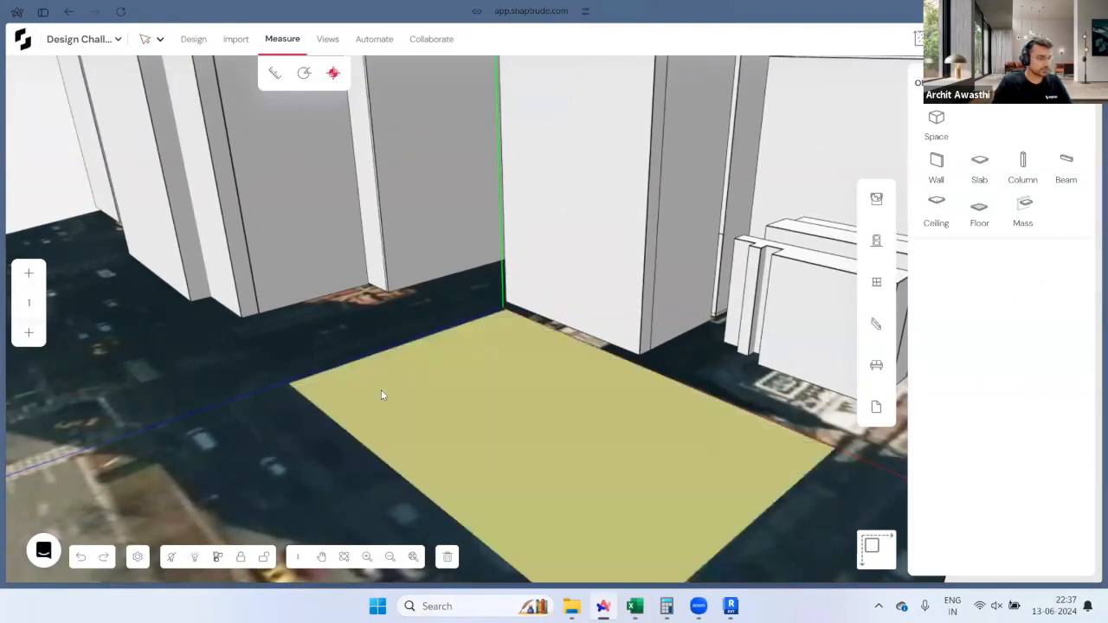
middle_click_drag(403, 410, 441, 420)
scroll(442, 420, "down", 2)
scroll(441, 421, "up", 2)
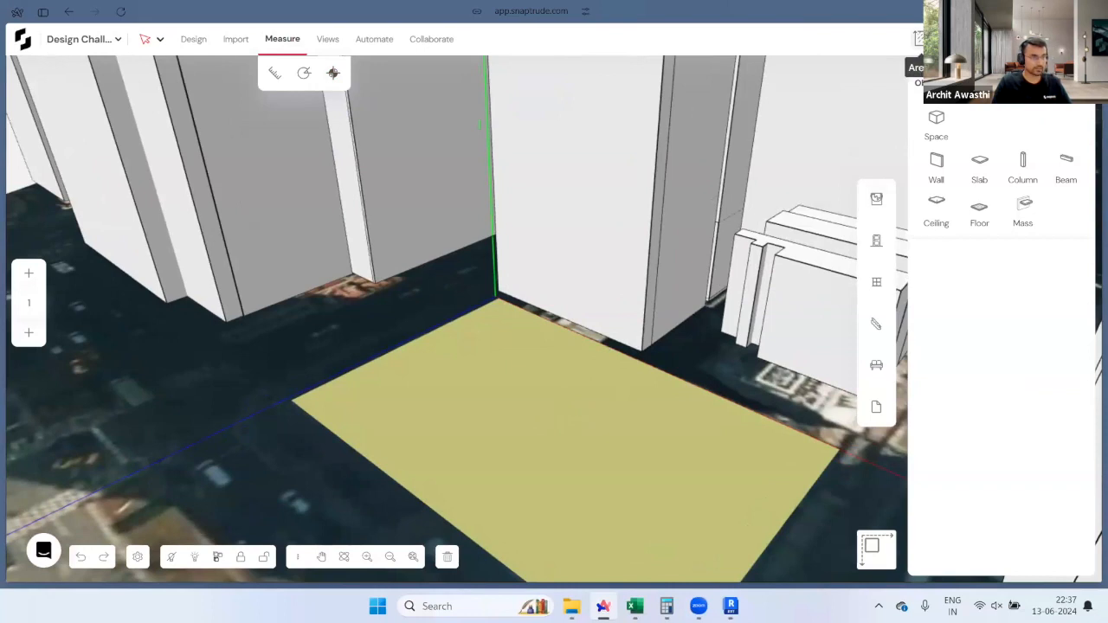
Step: In the F.A.R chart, keep the 2,420 site area and change Target F.A.R from 3.25 to 30
left_click(907, 59)
left_click_drag(980, 326, 1013, 327)
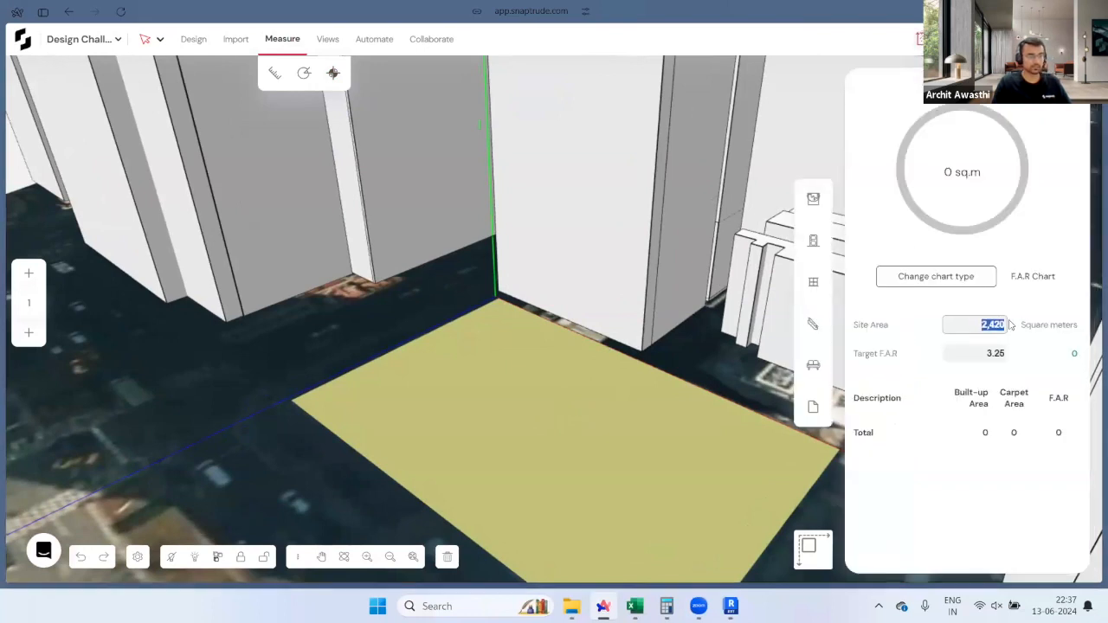
left_click(1010, 305)
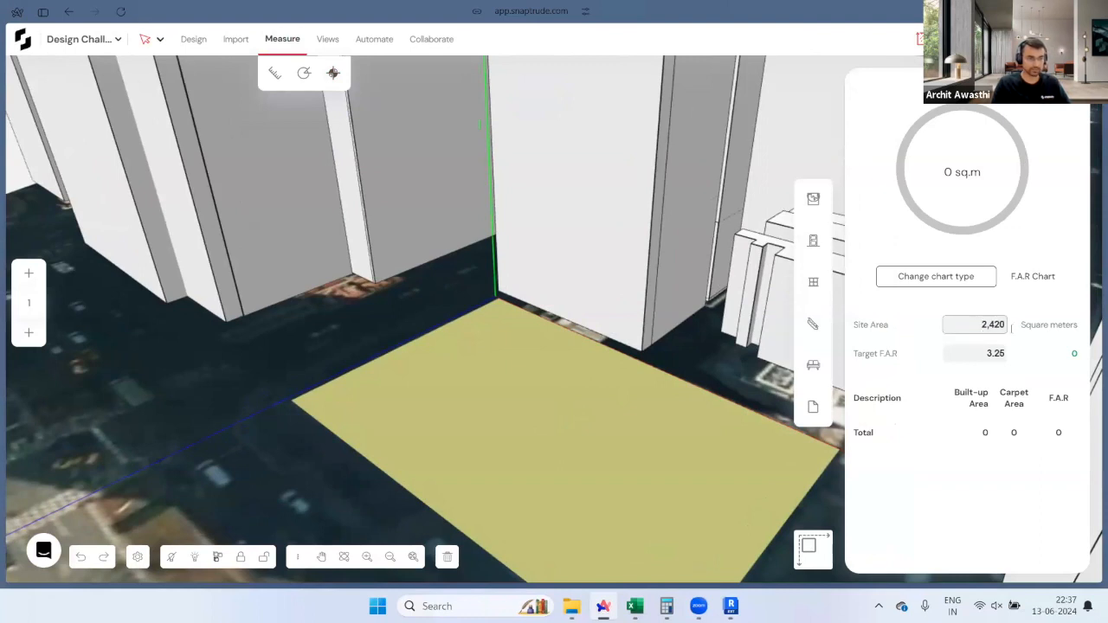
left_click_drag(987, 354, 1022, 359)
type("30")
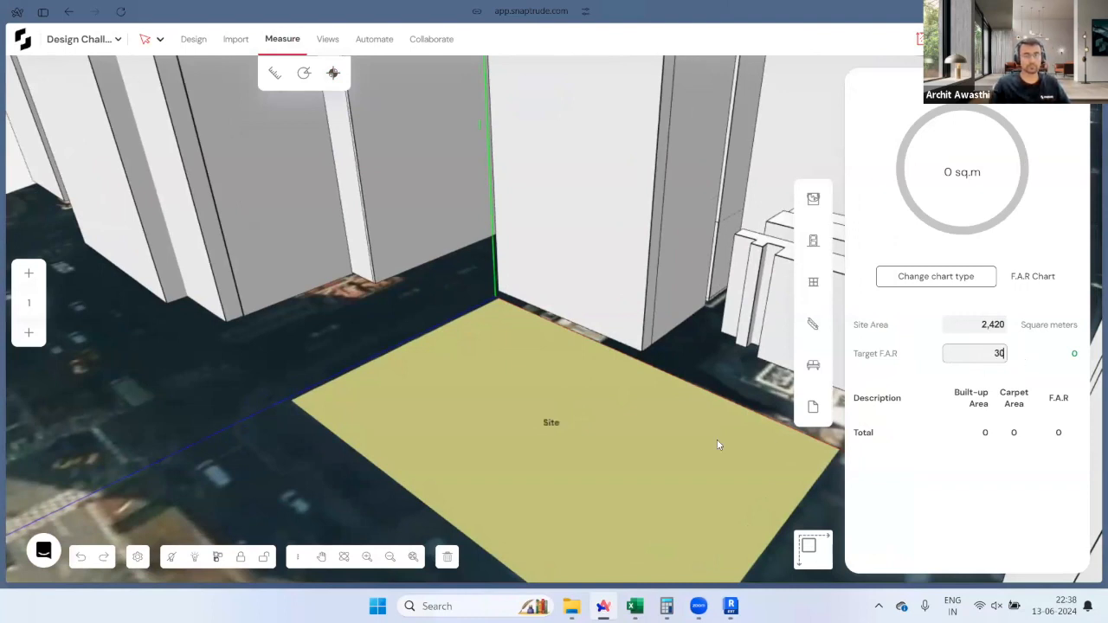
scroll(388, 352, "down", 3)
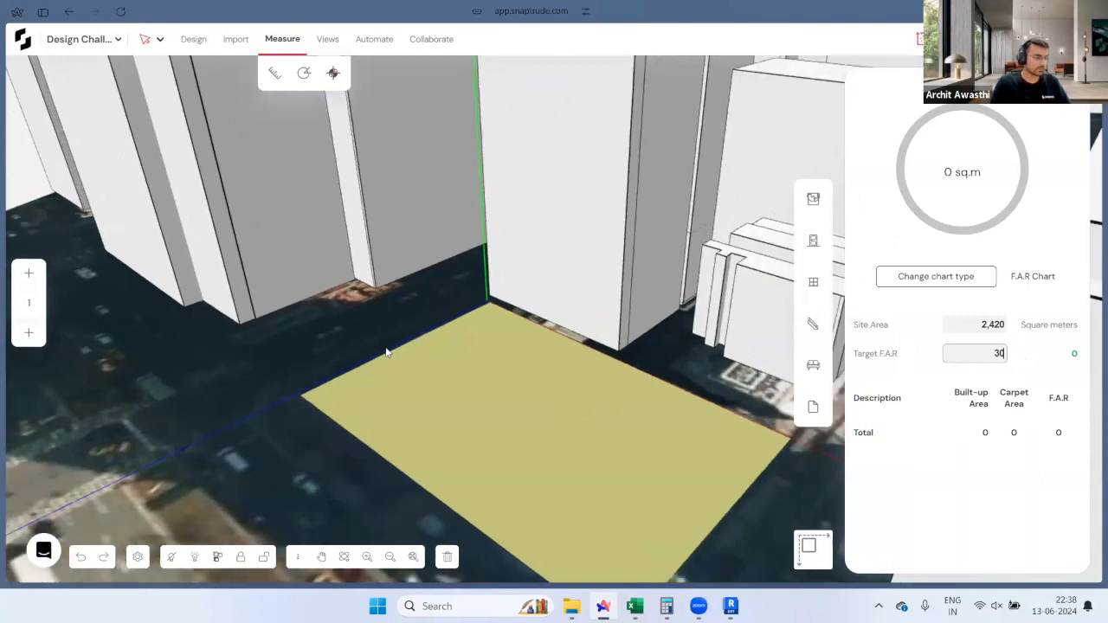
scroll(393, 407, "down", 1)
Step: Orbit and pan around the site to bring the Site label and neighbouring tower into view
mouse_move(359, 421)
middle_mouse_down()
mouse_move(503, 449)
mouse_move(410, 397)
mouse_move(530, 456)
mouse_move(510, 464)
middle_mouse_up()
scroll(503, 449, "down", 2)
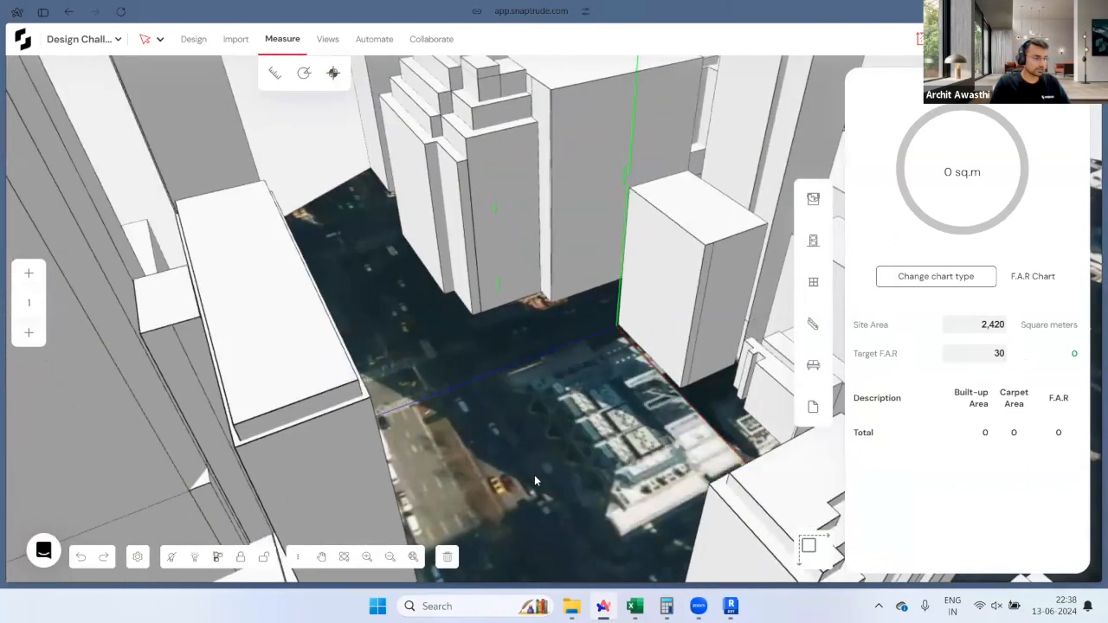
middle_click_drag(448, 425, 400, 307)
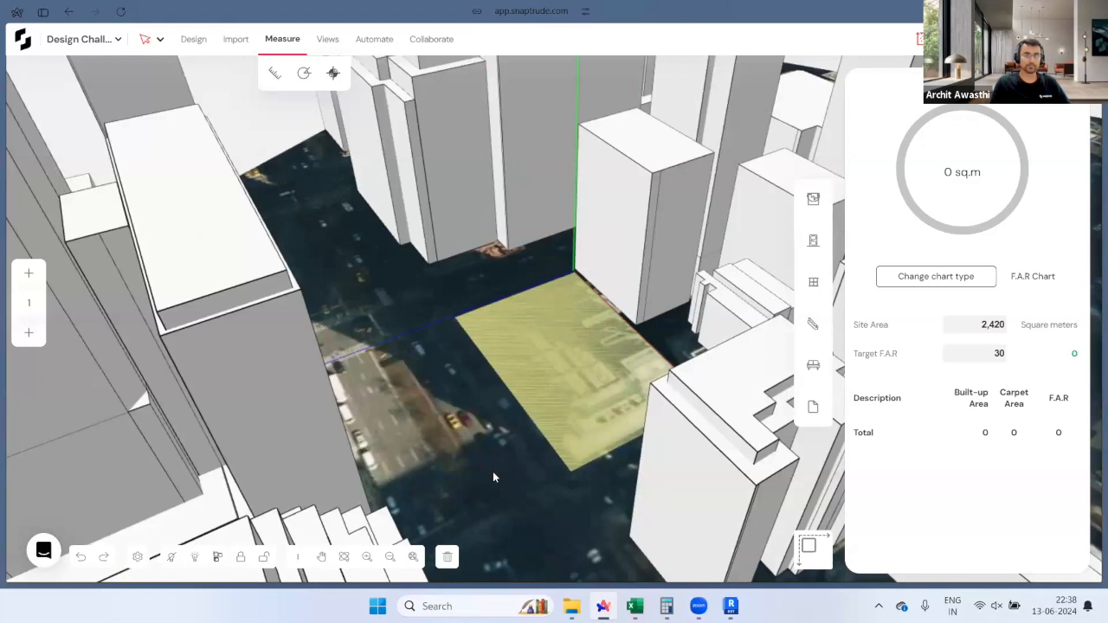
middle_click_drag(502, 282, 572, 217)
scroll(395, 317, "up", 2)
middle_click_drag(719, 491, 669, 452, "shift")
middle_click_drag(594, 369, 558, 456)
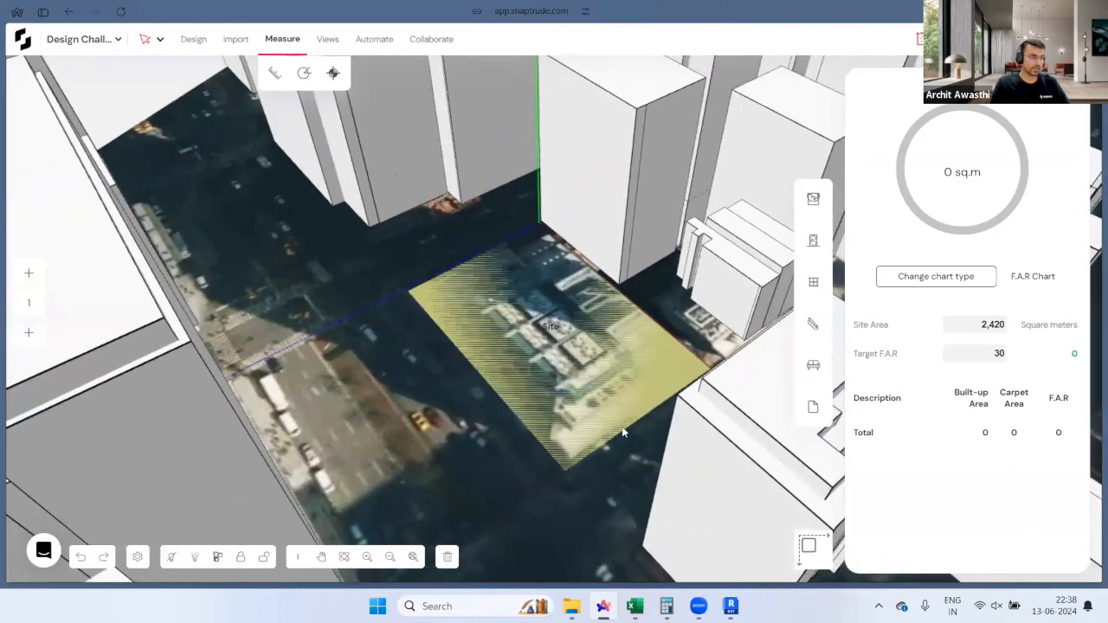
middle_click_drag(618, 429, 570, 425)
middle_click_drag(641, 263, 576, 210)
Step: Measure the neighbouring tower's height, about 46.53 m
left_click(552, 279)
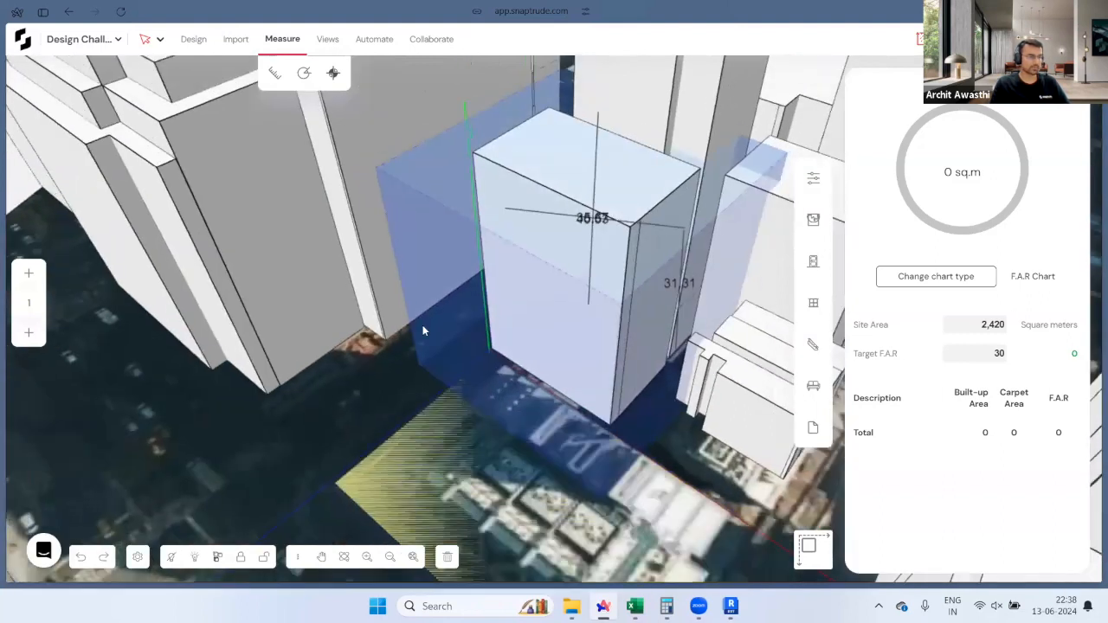
scroll(465, 321, "down", 3)
left_click(508, 367)
middle_click_drag(508, 367, 478, 366)
scroll(480, 368, "up", 3)
key("t")
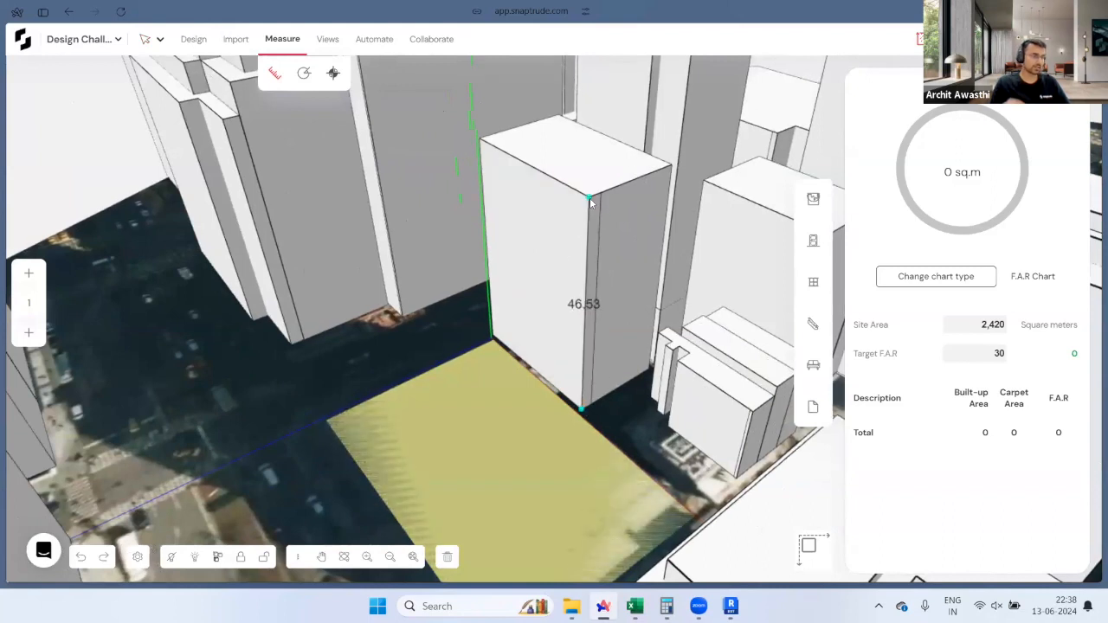
key("Escape")
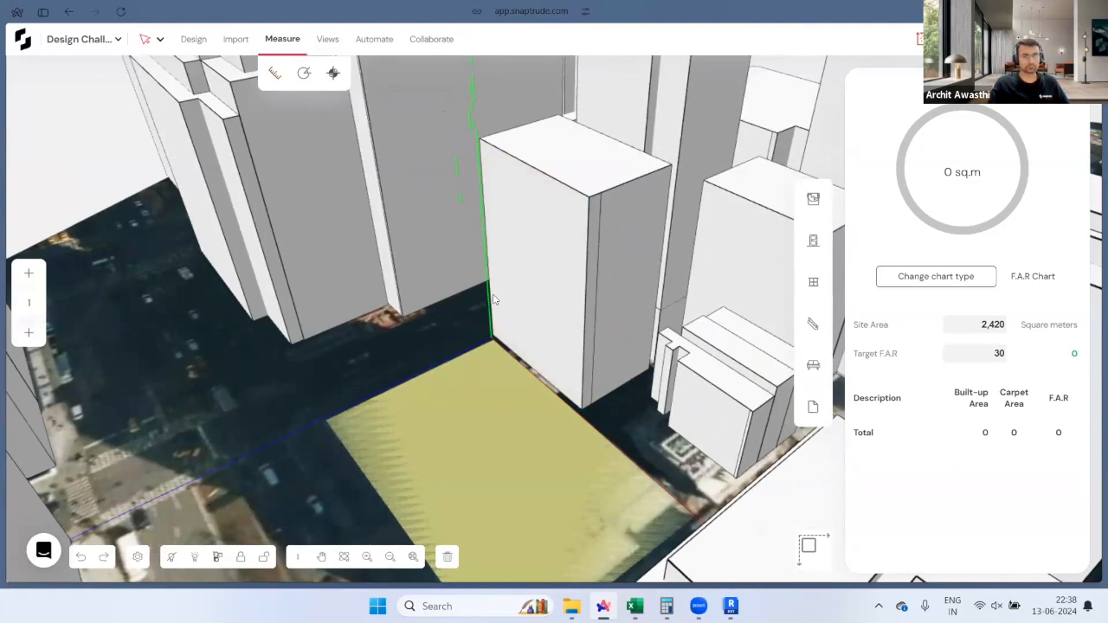
Step: Switch to the Webinar 13th June slideshow and advance from Project Brief to Vision
mouse_move(3, 338)
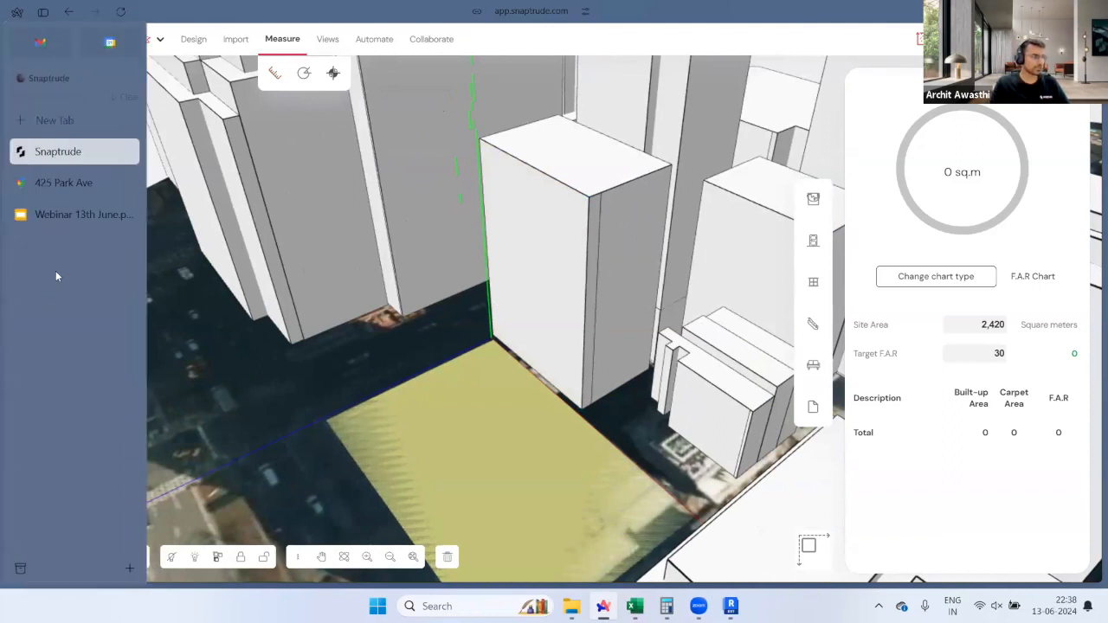
left_click(67, 214)
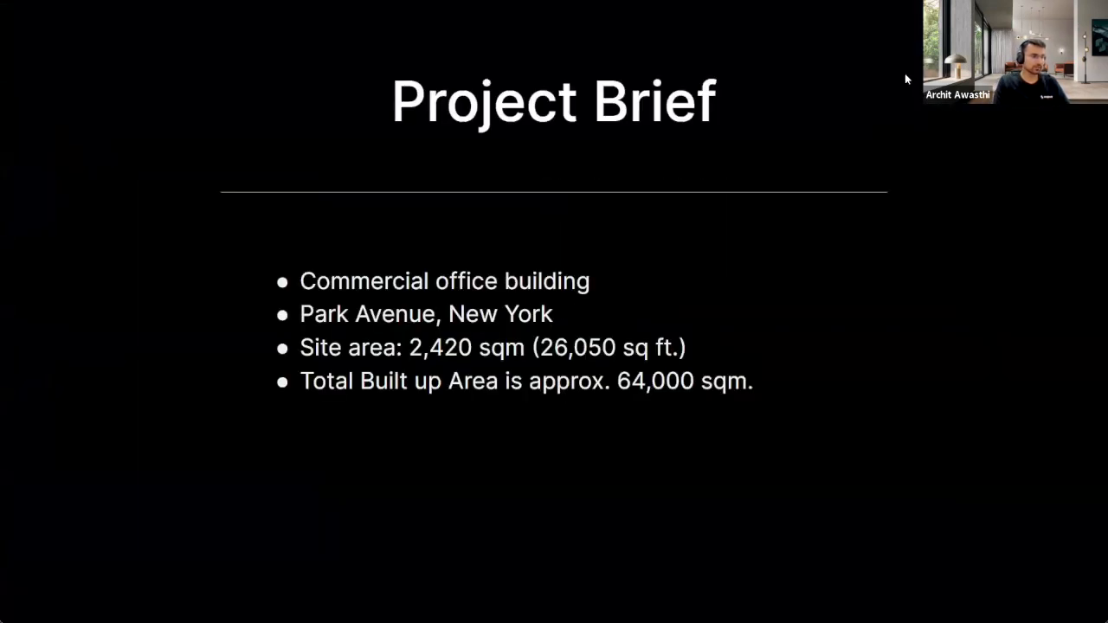
key("Right")
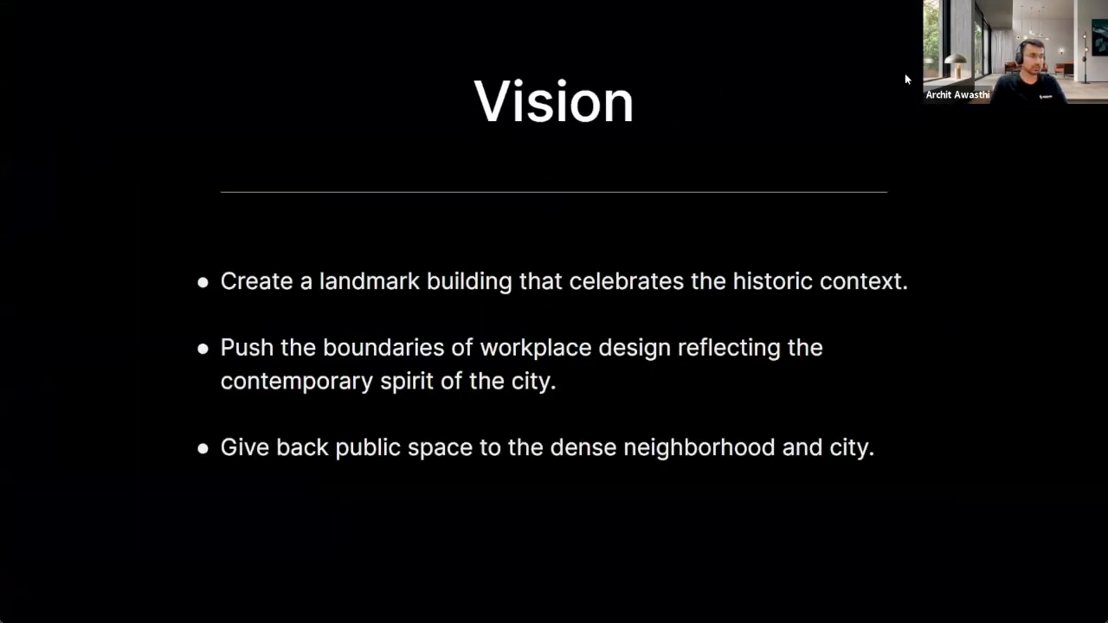
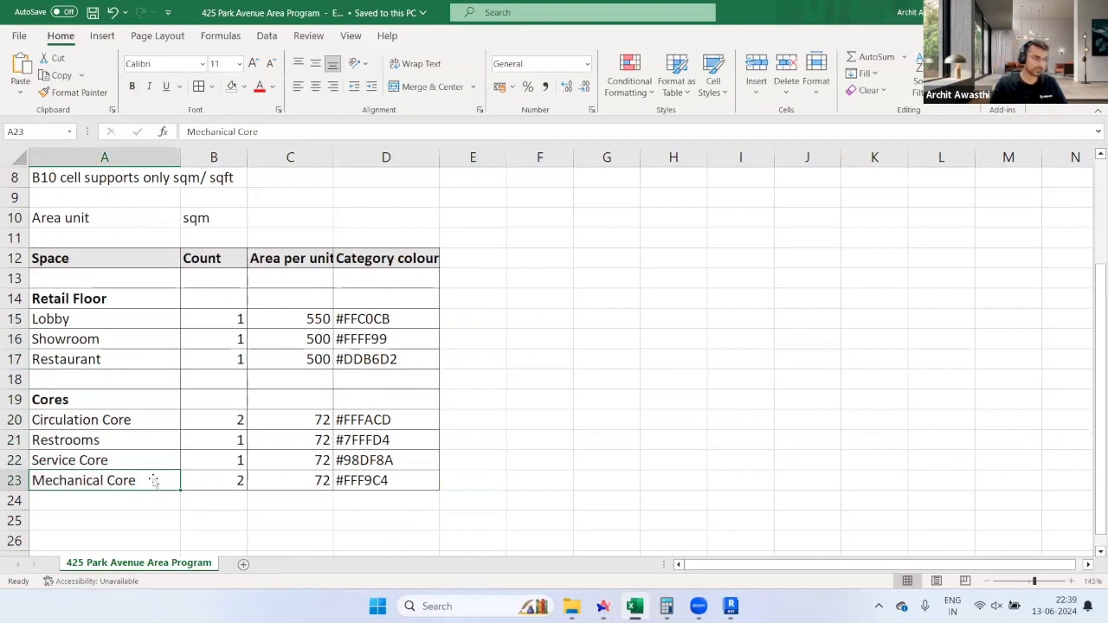
Step: Check the Lobby count and the Circulation Core count of 2 in Excel
left_click(208, 322)
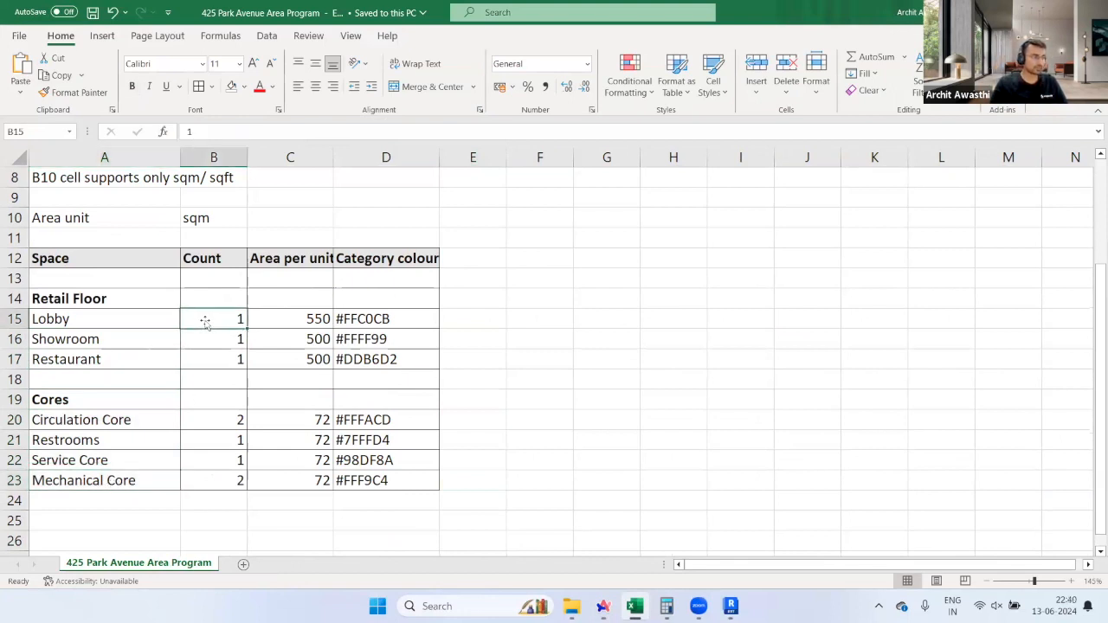
left_click_drag(160, 424, 188, 424)
left_click(206, 424)
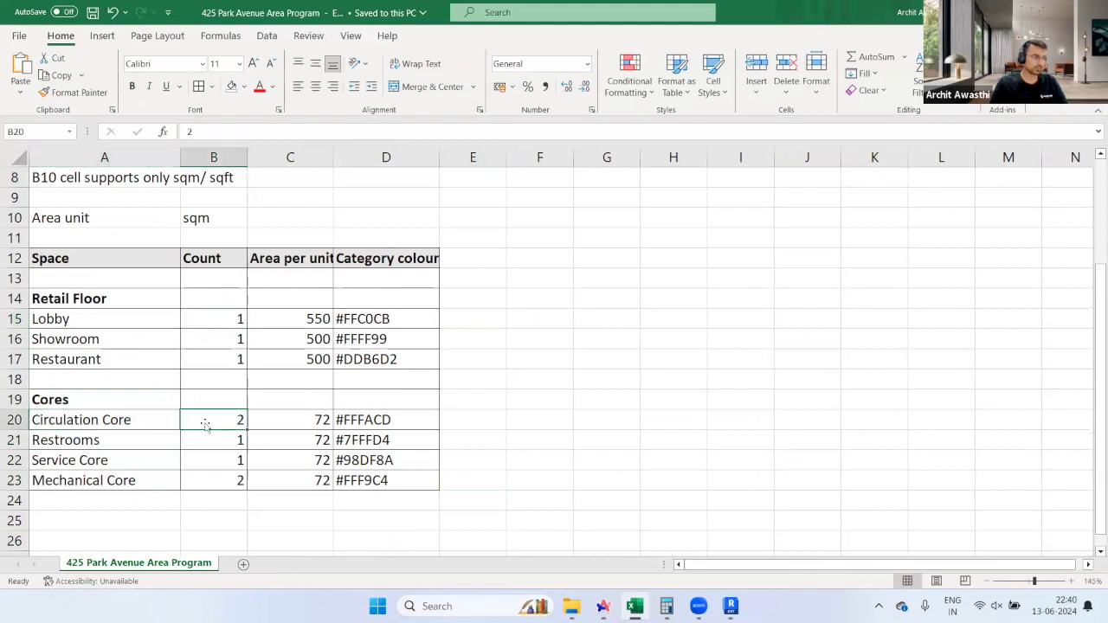
Step: Review the retail and Circulation Core unit areas, then return to Snaptrude in the browser
left_click_drag(285, 322, 288, 357)
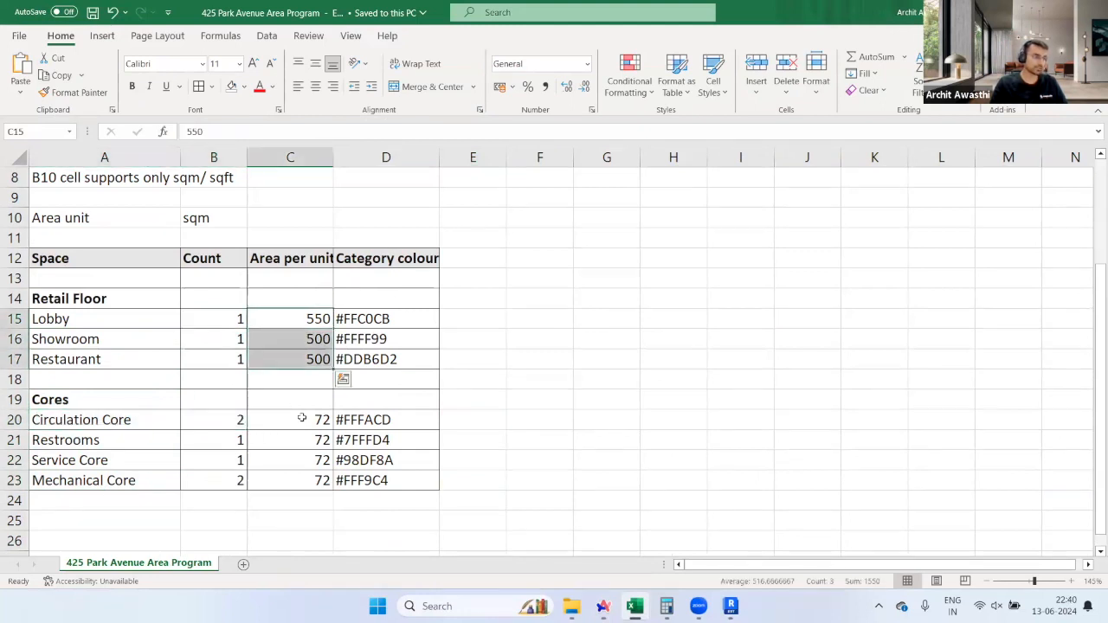
left_click(300, 420)
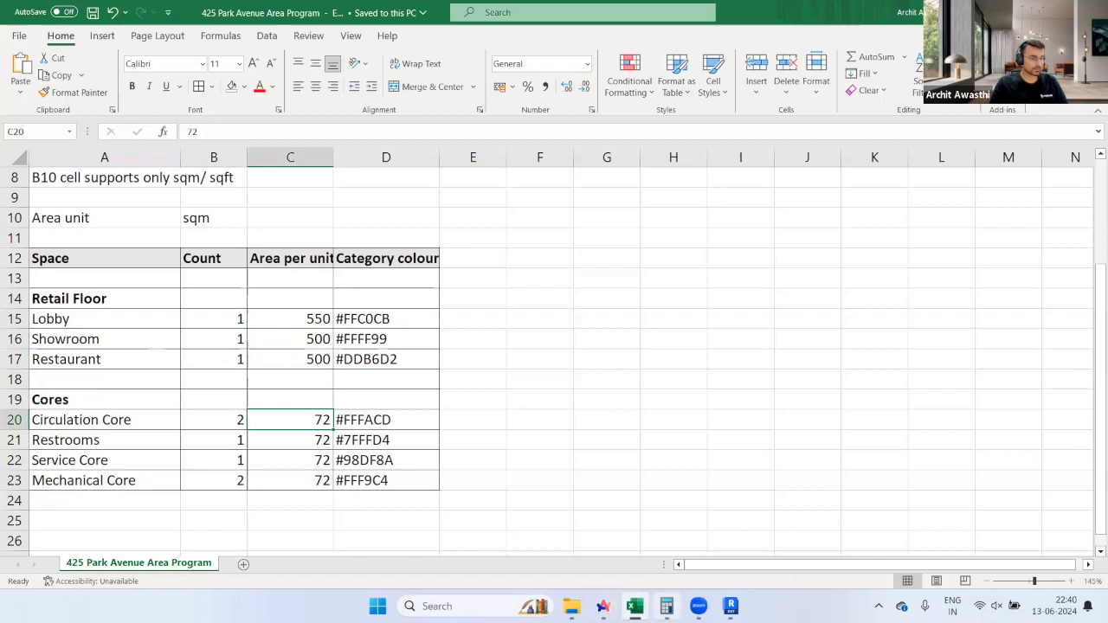
left_click(603, 606)
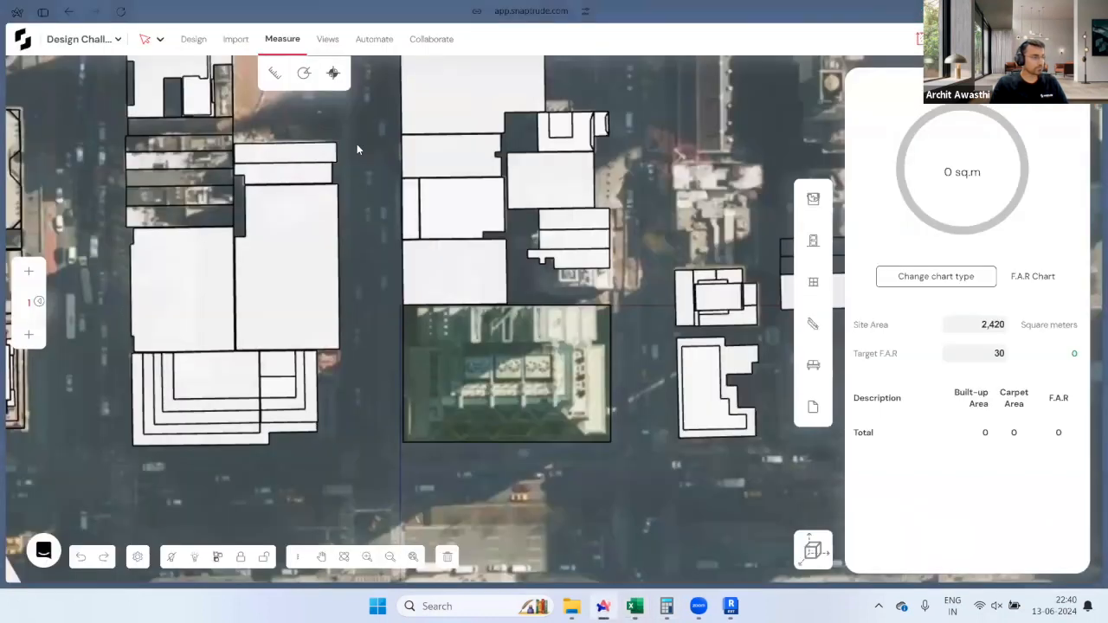
Step: Import '425 Park Avenue Area Program.csv', adding 1,982 sqm of program masses on Storey 1
left_click(247, 43)
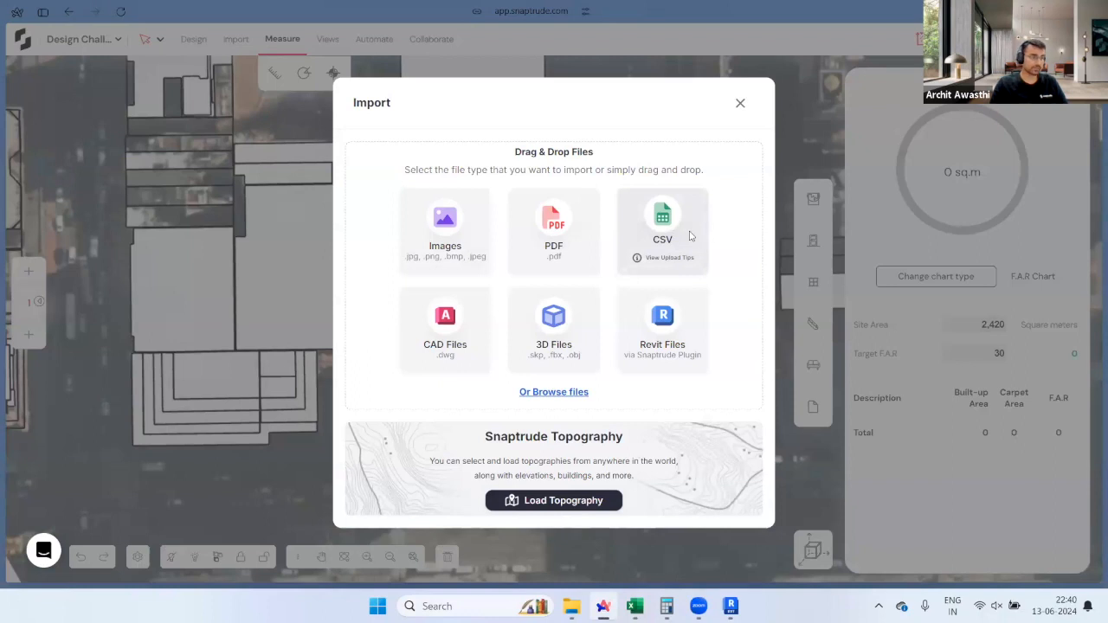
left_click(663, 226)
left_click(594, 477)
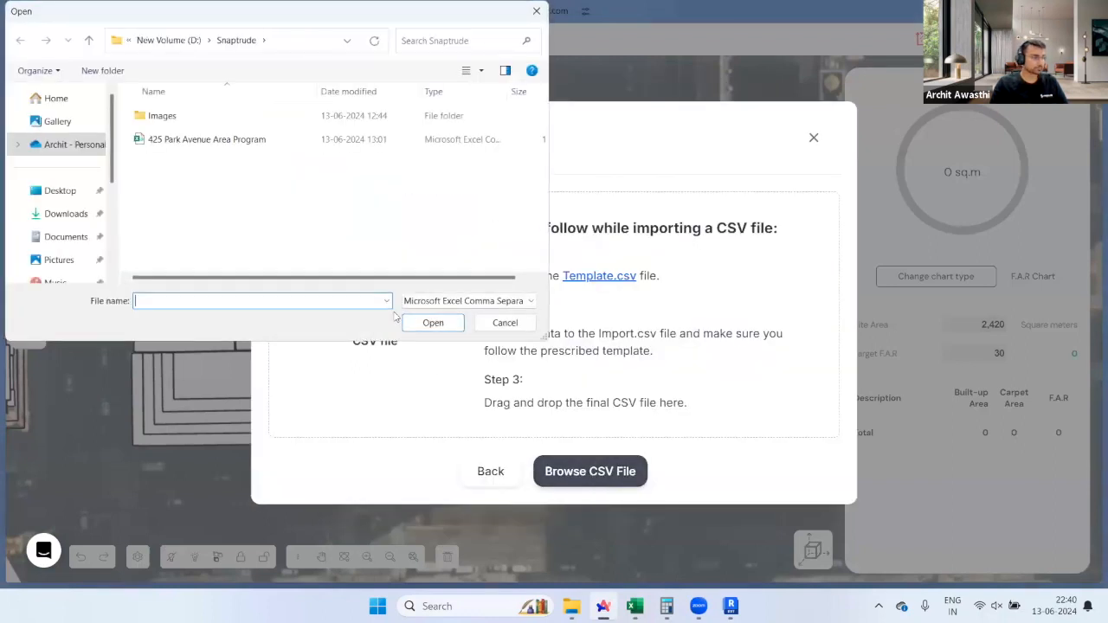
left_click(238, 141)
left_click(433, 327)
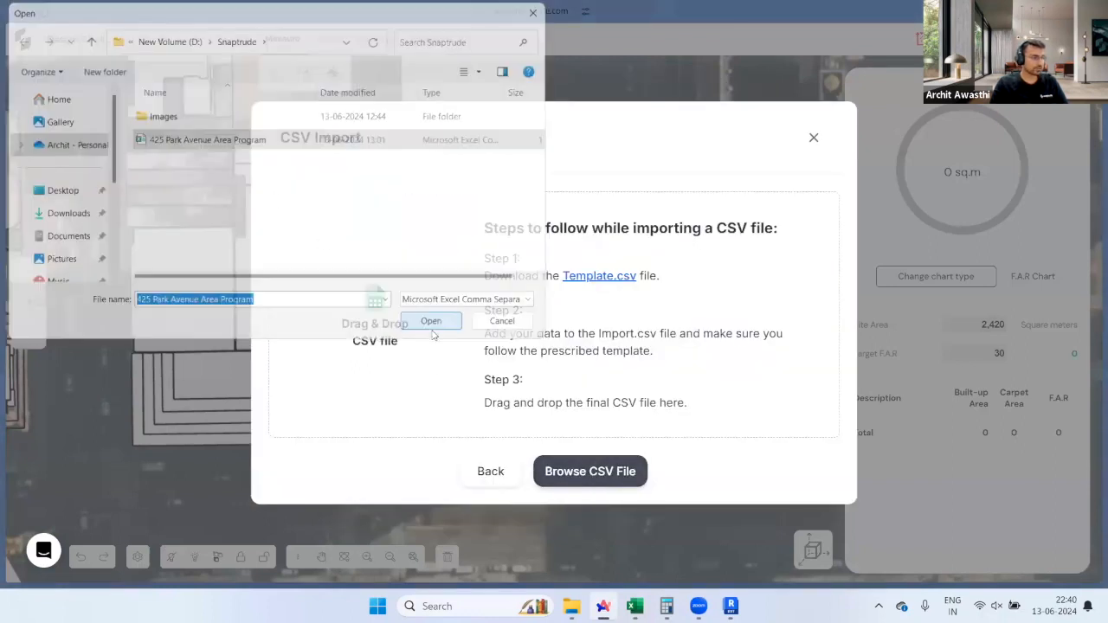
left_click(684, 376)
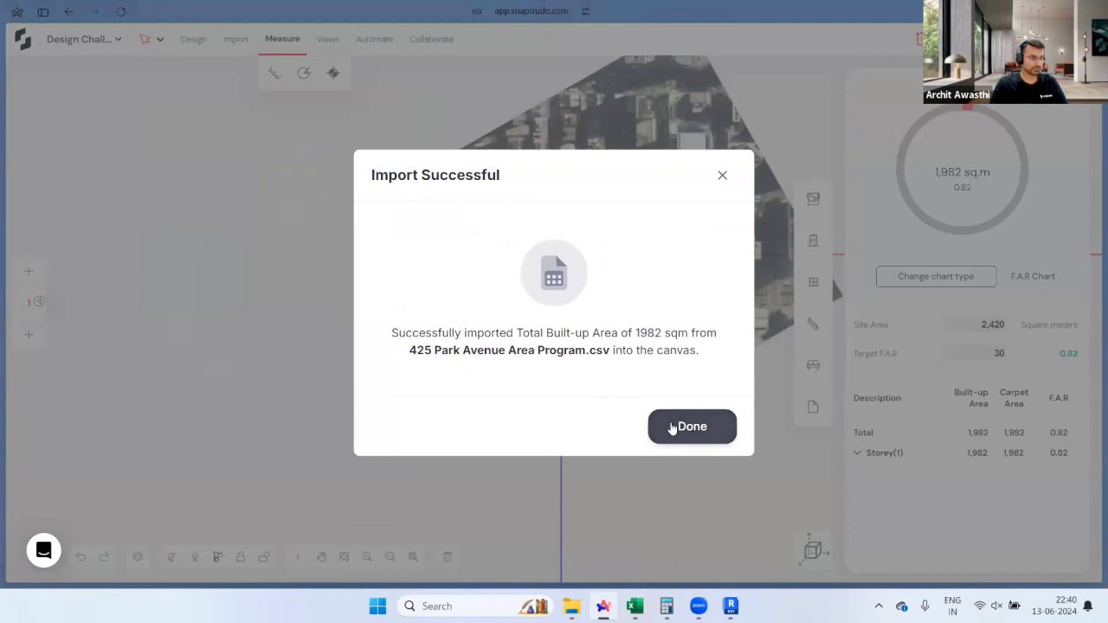
left_click(672, 429)
scroll(715, 303, "up", 2)
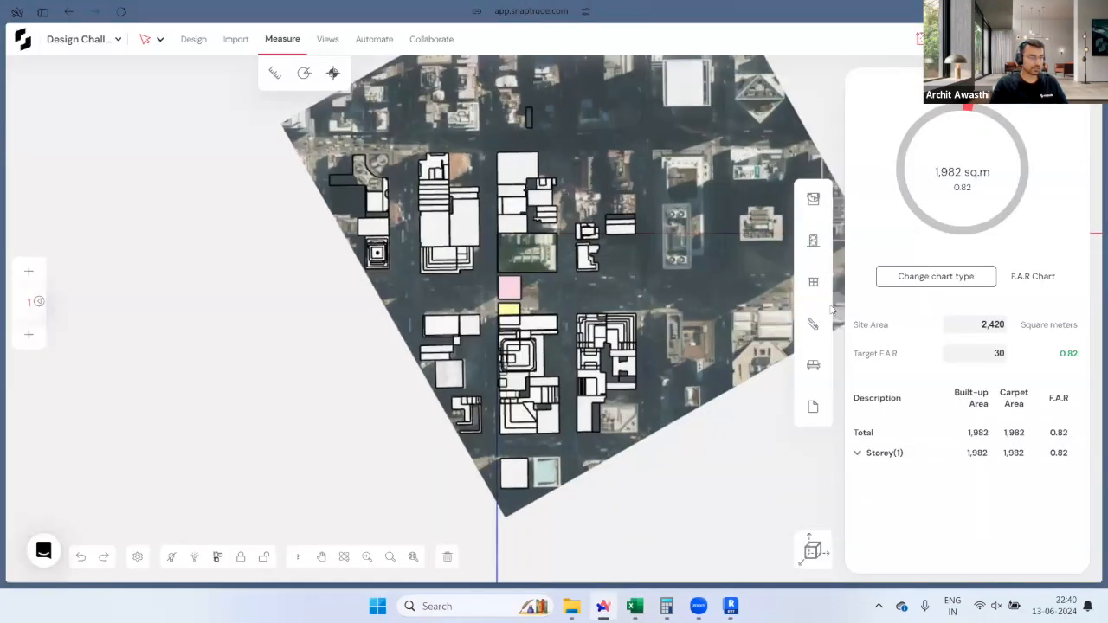
Step: Hide the terrain-1 and buildings-1 topography layers
left_click(813, 410)
left_click(848, 265)
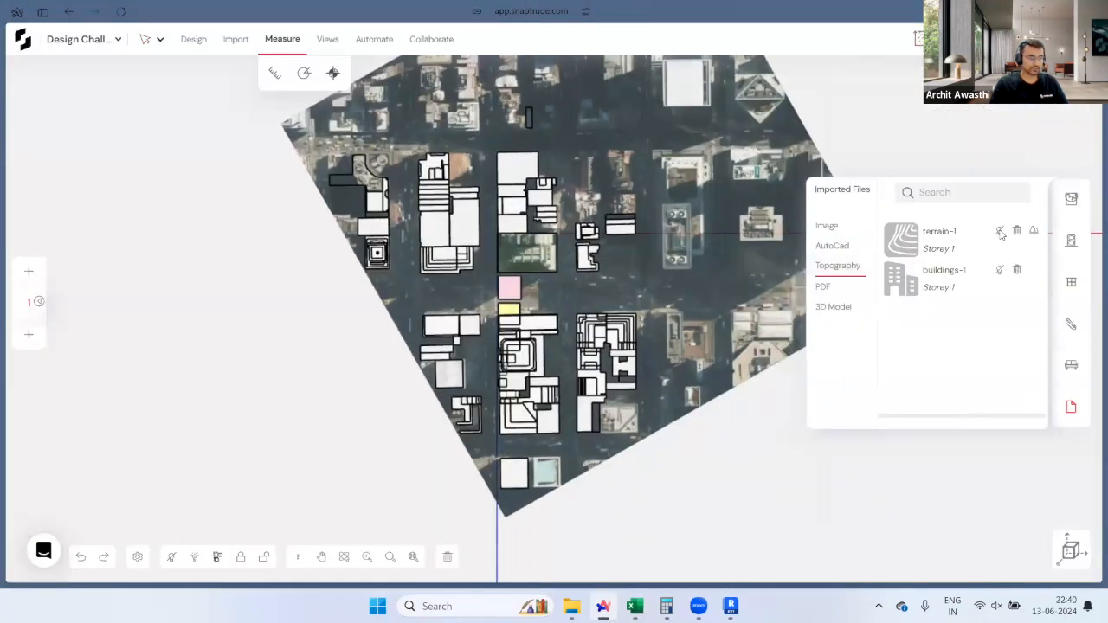
left_click(1000, 231)
left_click(999, 269)
scroll(485, 322, "up", 5)
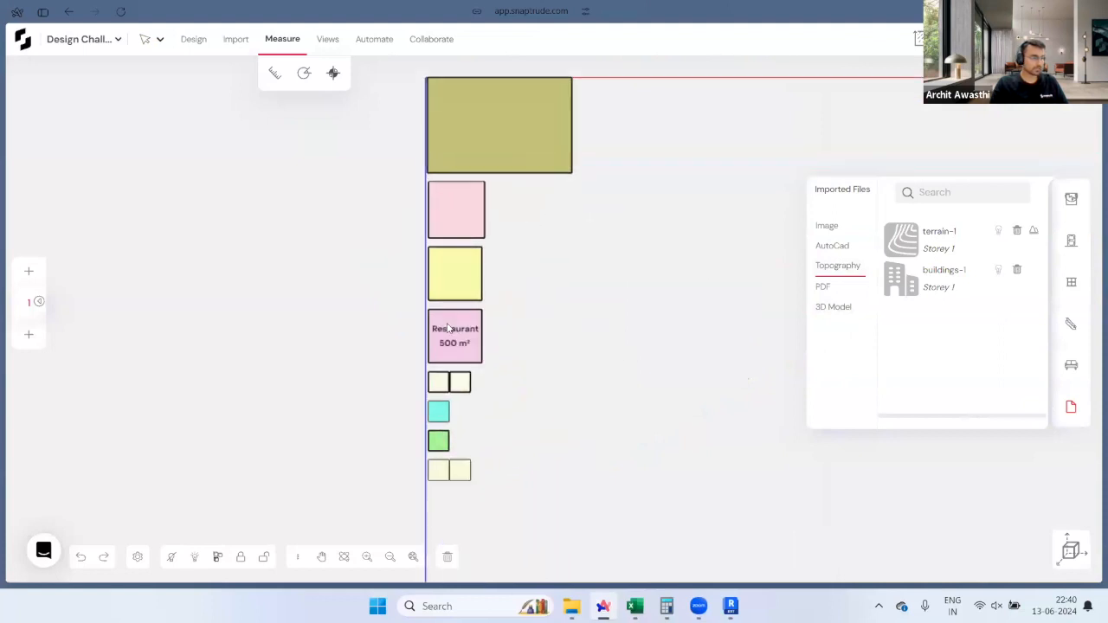
Step: Preview the imported program masses from several angles in 3D
left_click(1067, 551)
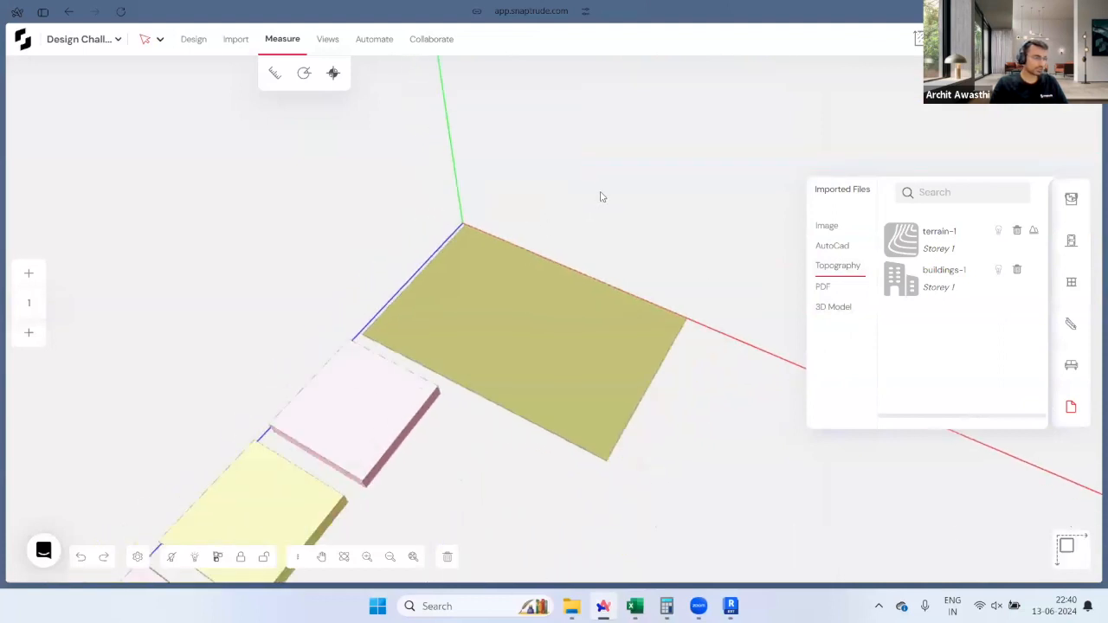
middle_click_drag(603, 197, 742, 168)
right_click_drag(507, 354, 228, 383)
middle_click_drag(228, 383, 534, 397)
middle_click_drag(638, 344, 489, 349)
Step: In plan, move the six core masses beside the site block
left_click(872, 546)
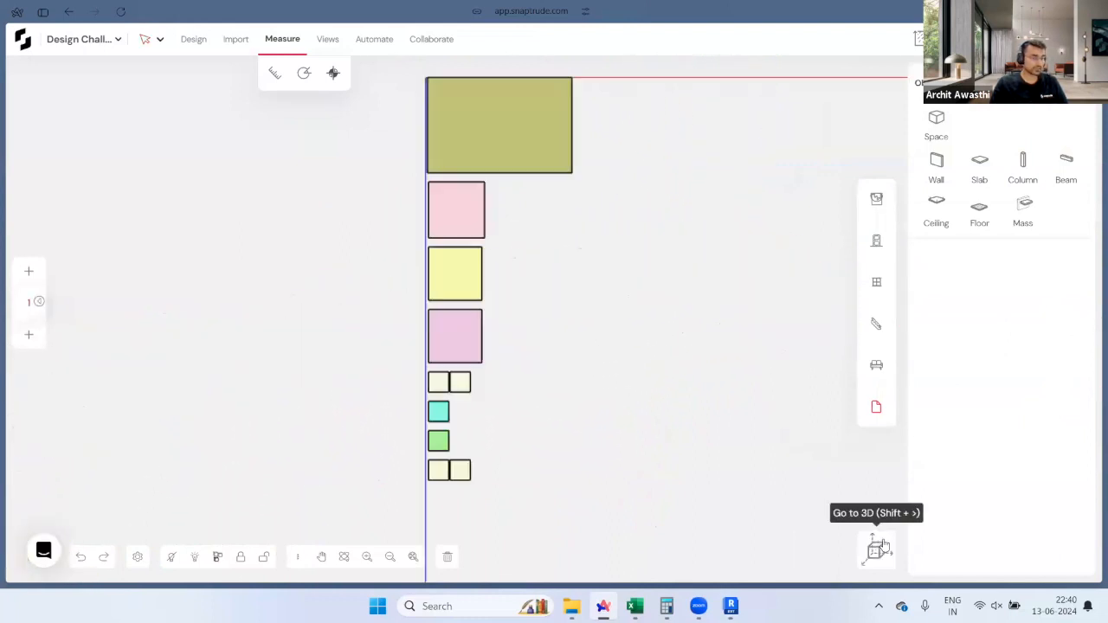
scroll(671, 394, "down", 2)
scroll(538, 350, "up", 3)
scroll(545, 355, "up", 1)
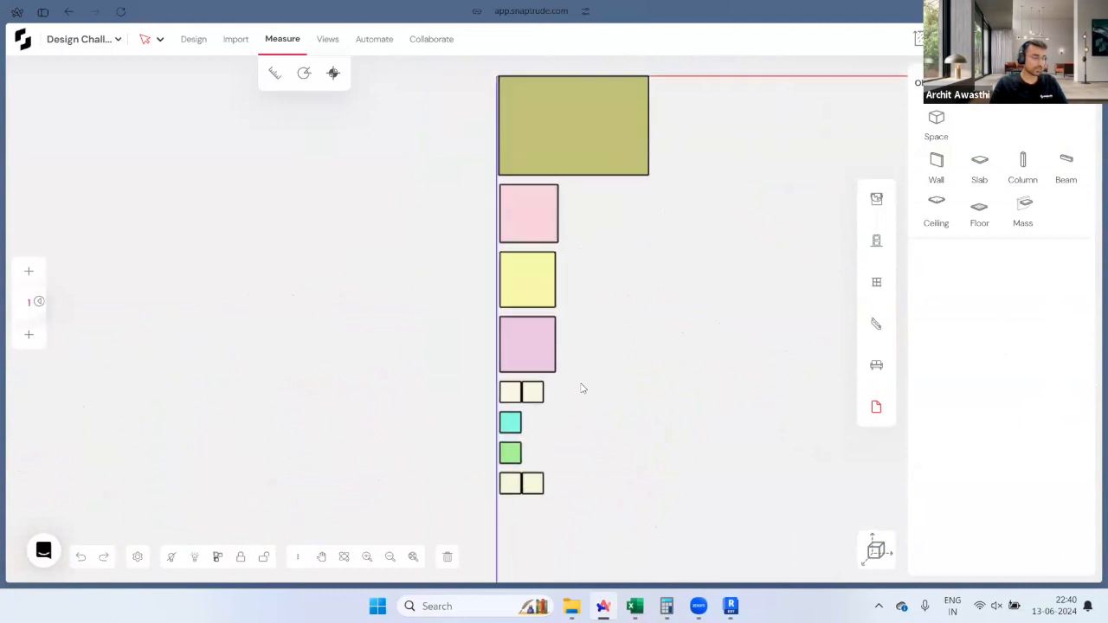
left_click_drag(487, 515, 562, 389)
left_click(528, 400)
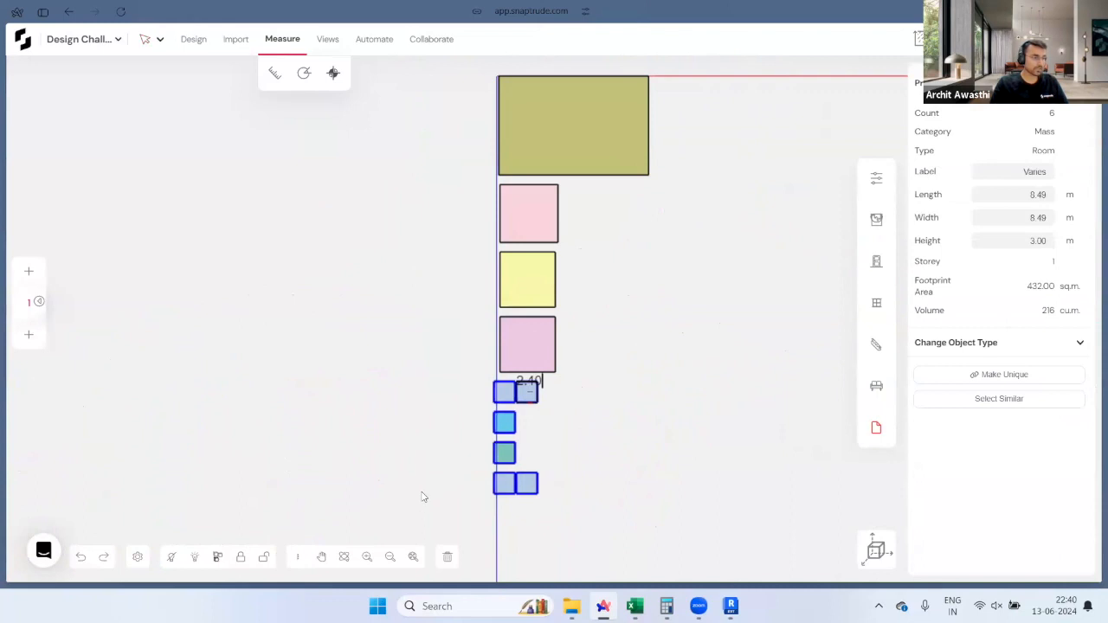
scroll(426, 488, "down", 3)
scroll(584, 207, "up", 3)
left_click(594, 266)
scroll(556, 274, "up", 4)
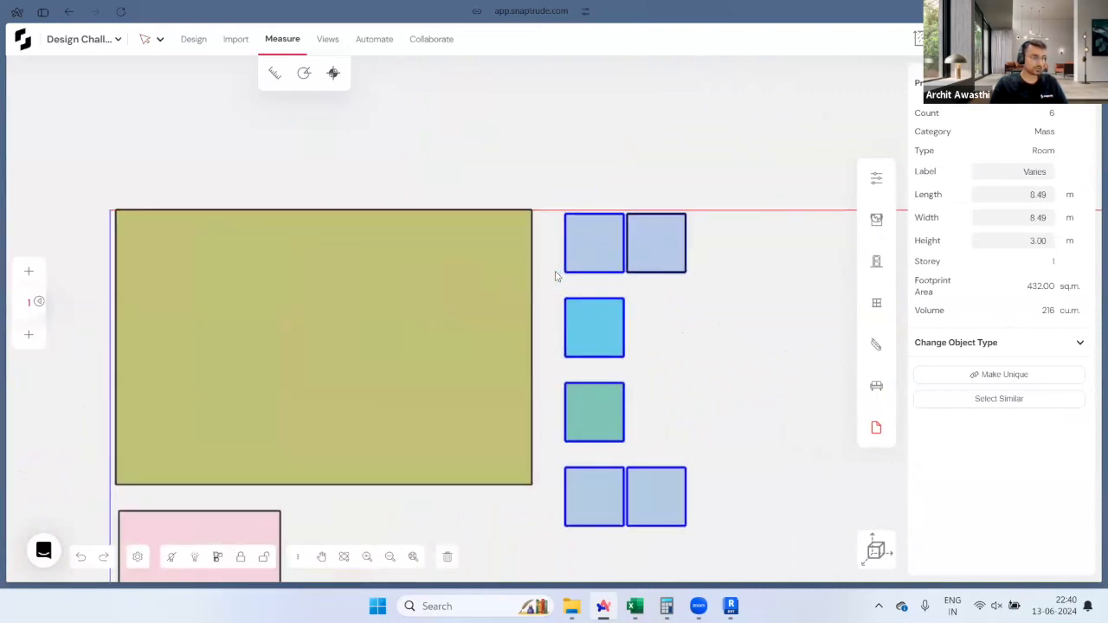
left_click(659, 318)
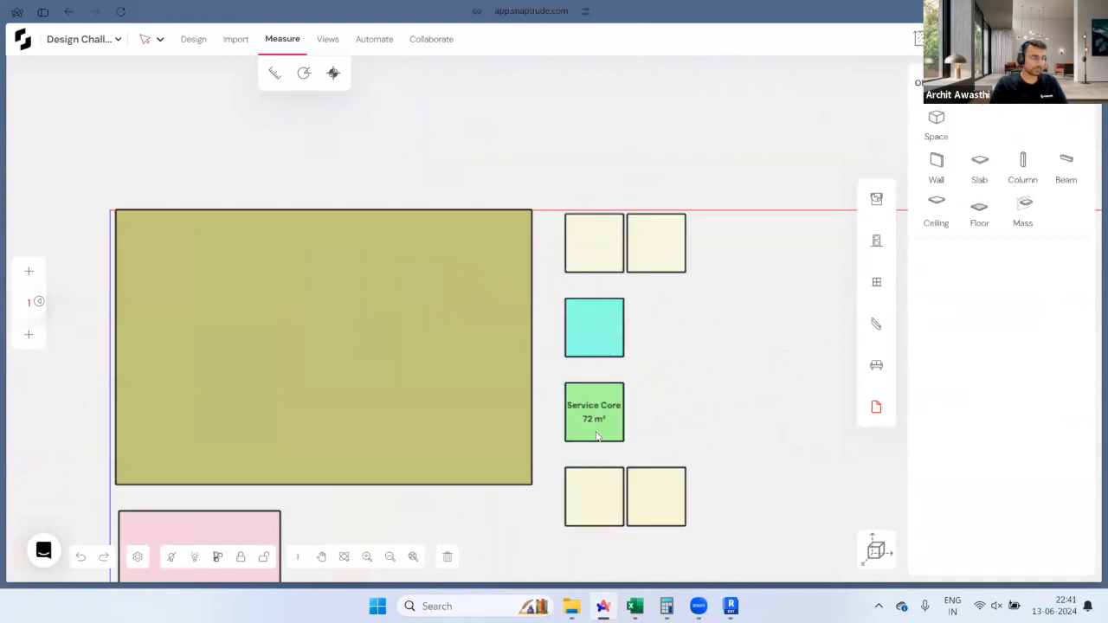
Step: Inspect the layout with the relocated cores, including the 72 m² Mechanical Core, in 3D
scroll(597, 511, "up", 4)
scroll(733, 509, "down", 3)
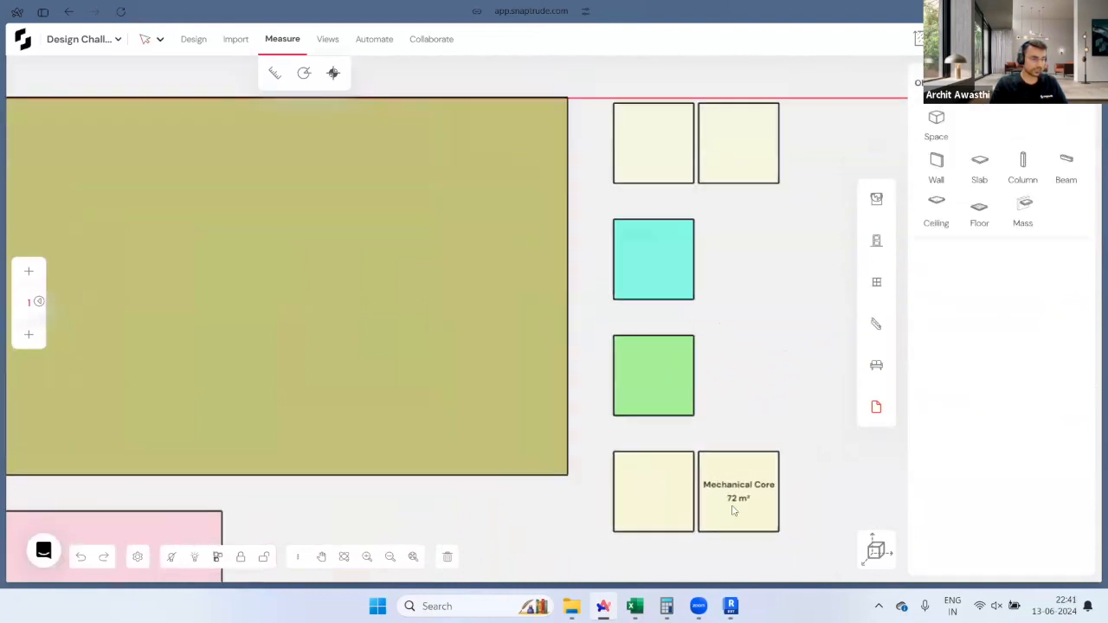
scroll(733, 511, "down", 3)
middle_click_drag(678, 498, 705, 440)
scroll(517, 241, "up", 2)
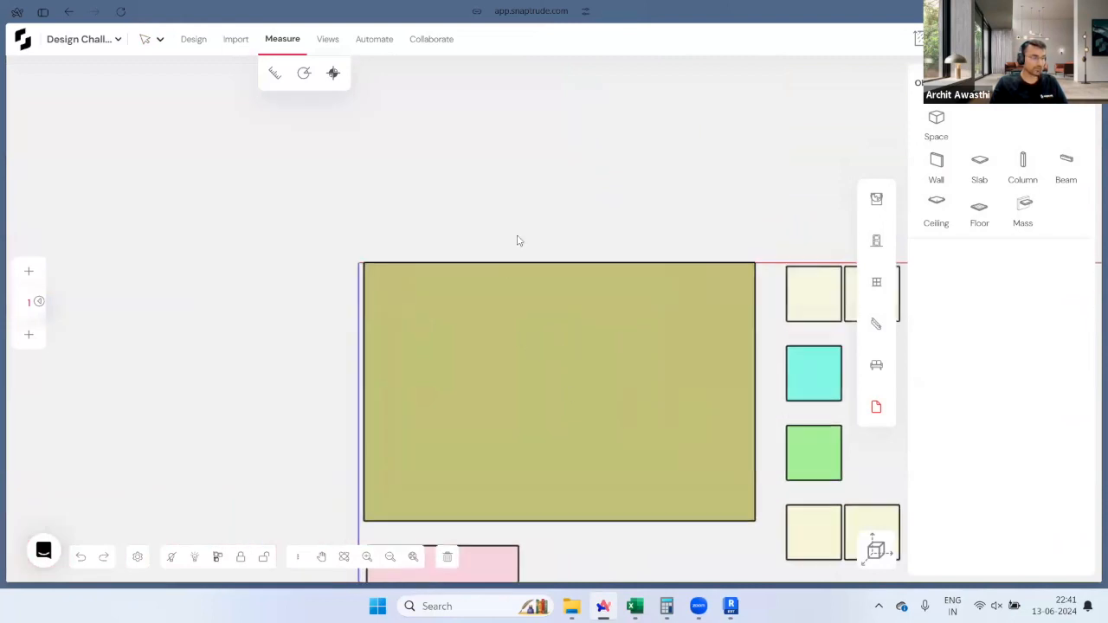
scroll(518, 240, "up", 1)
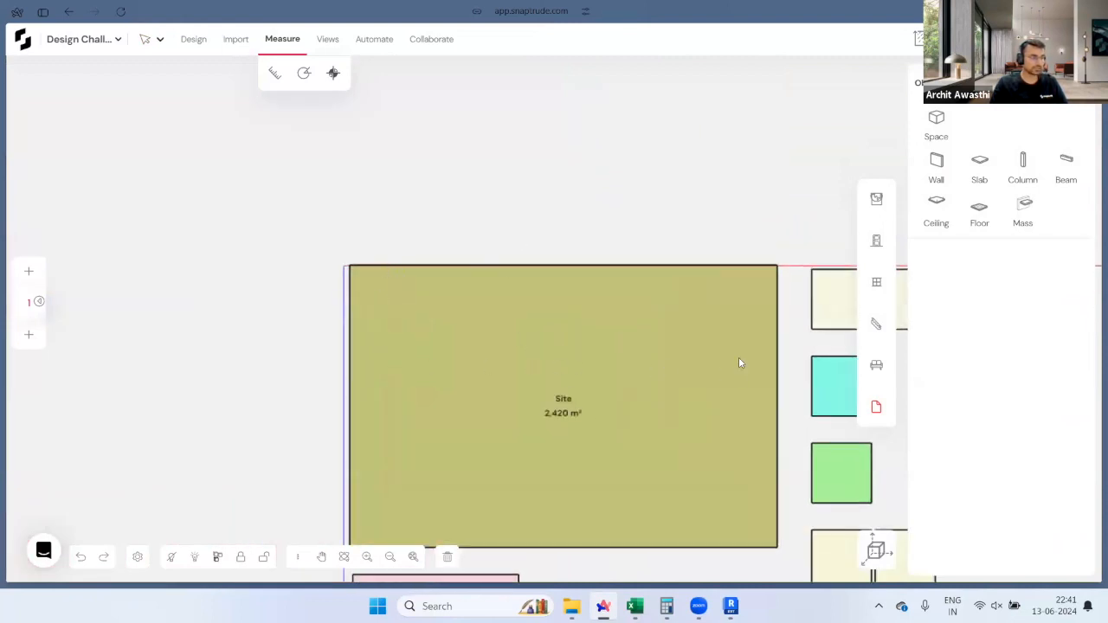
scroll(401, 260, "down", 2)
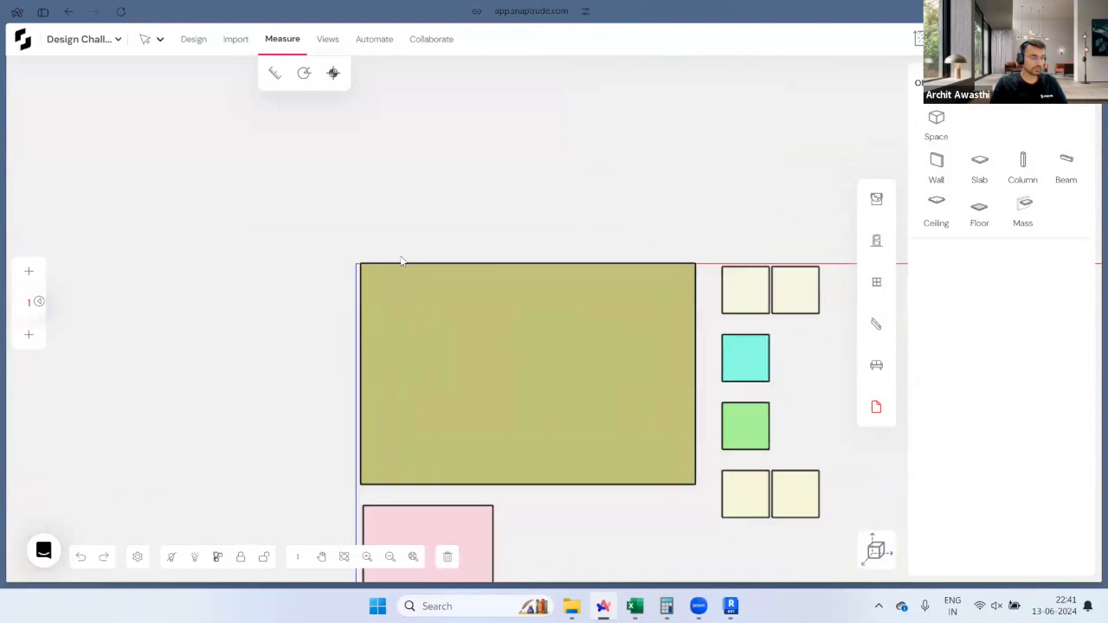
left_click(875, 549)
middle_click_drag(539, 344, 512, 310)
middle_click_drag(701, 435, 795, 351)
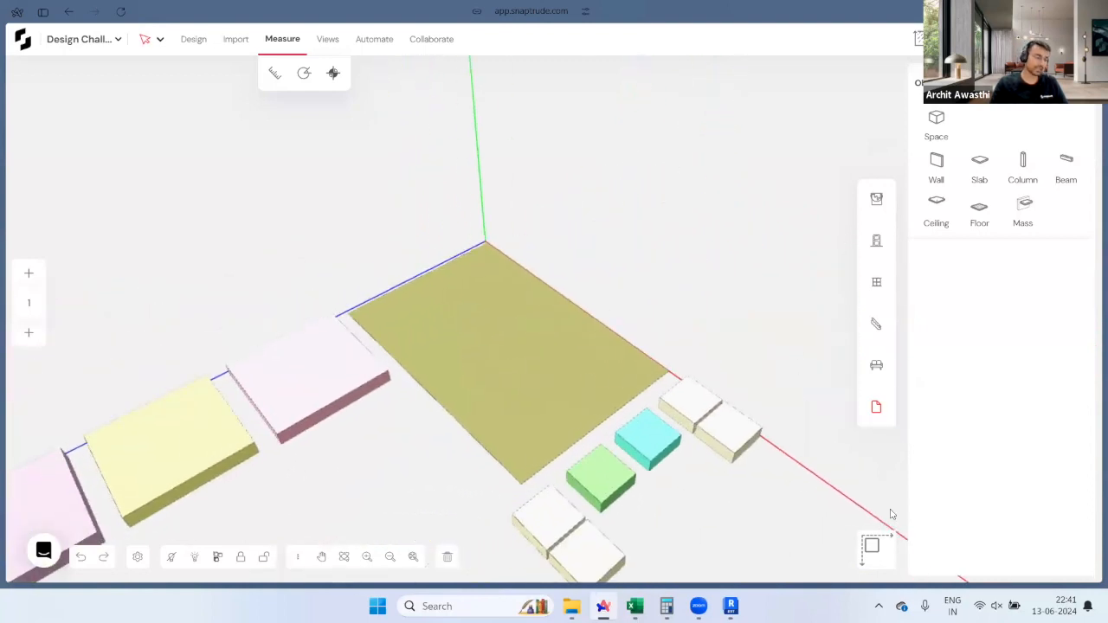
Step: Snap the Circulation, Mechanical, Service and yellow core masses onto the site's top edge
left_click(890, 546)
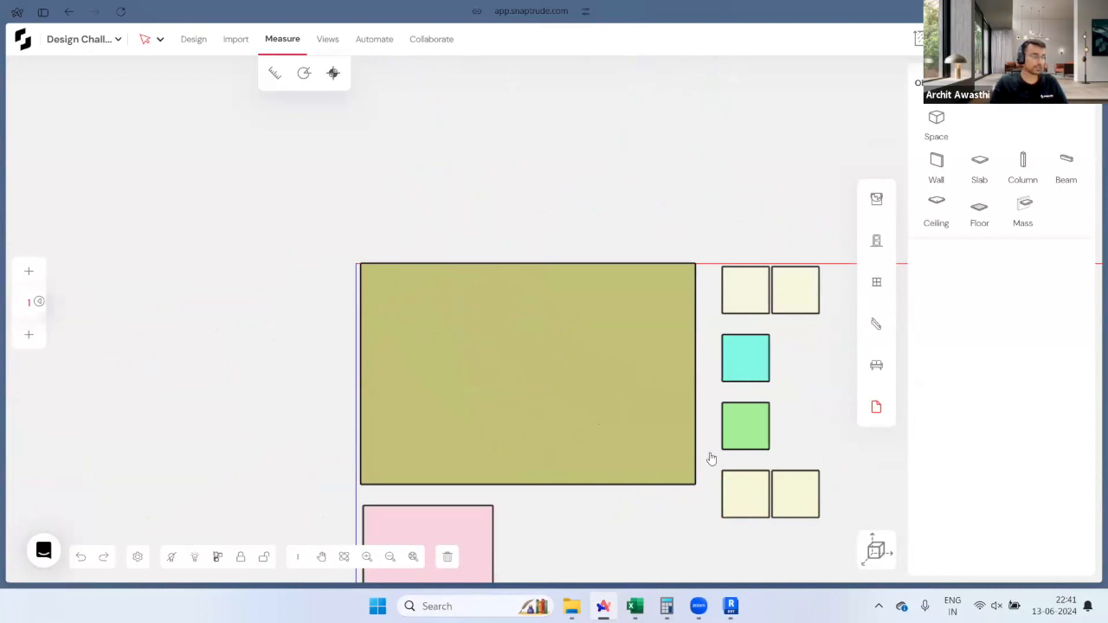
scroll(724, 303, "up", 2)
left_click_drag(724, 257, 473, 245)
scroll(604, 272, "down", 2)
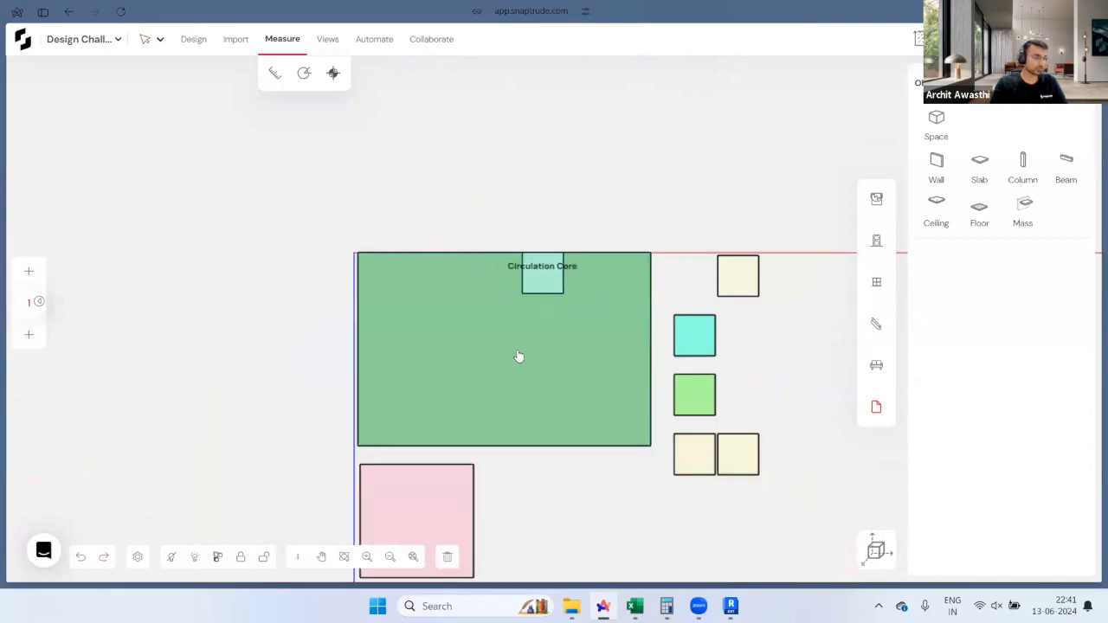
scroll(519, 356, "up", 2)
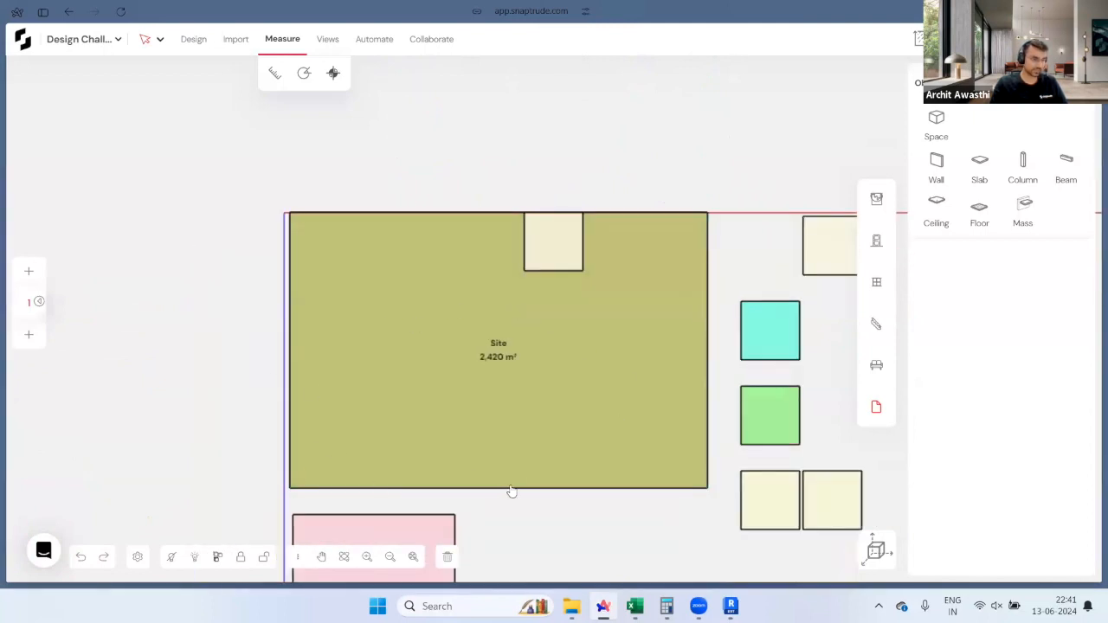
scroll(511, 490, "down", 1)
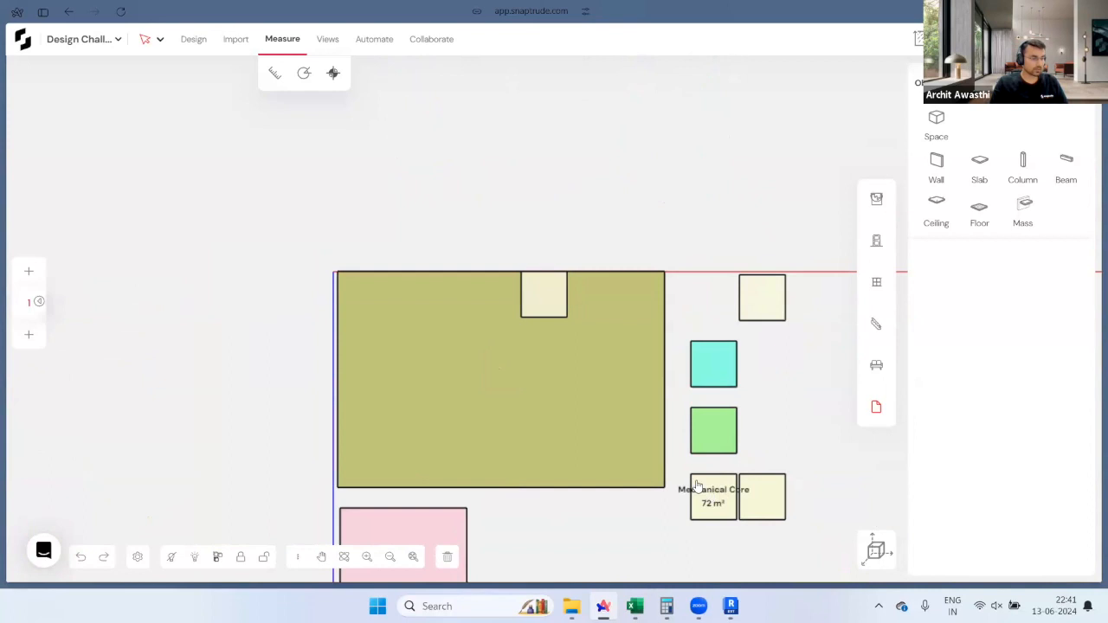
left_click_drag(690, 477, 364, 281)
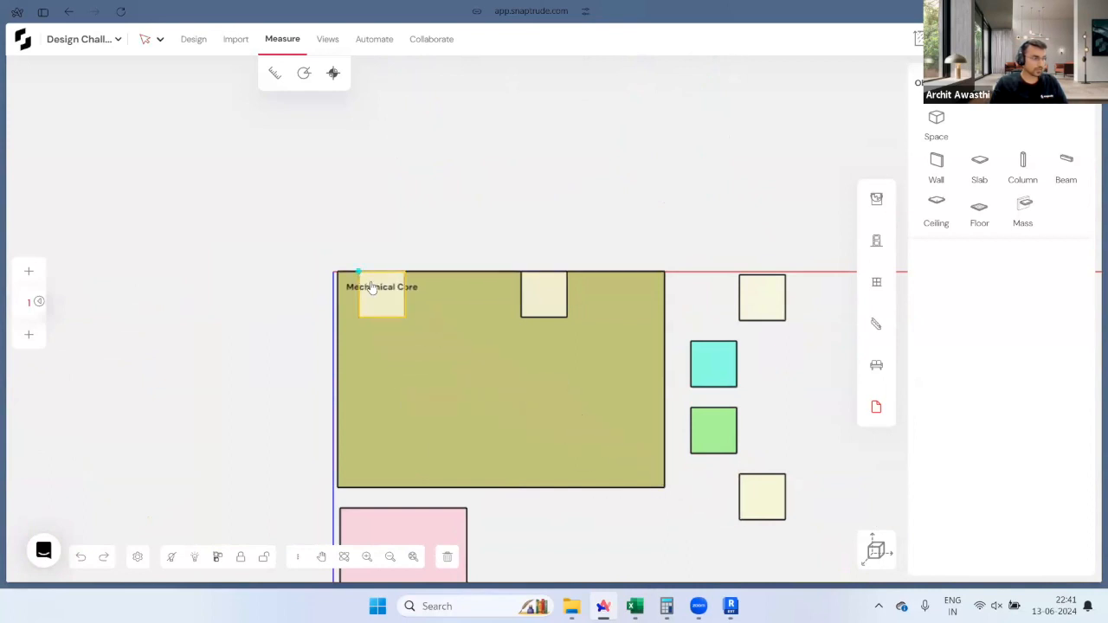
left_click_drag(787, 482, 648, 277)
scroll(577, 247, "up", 2)
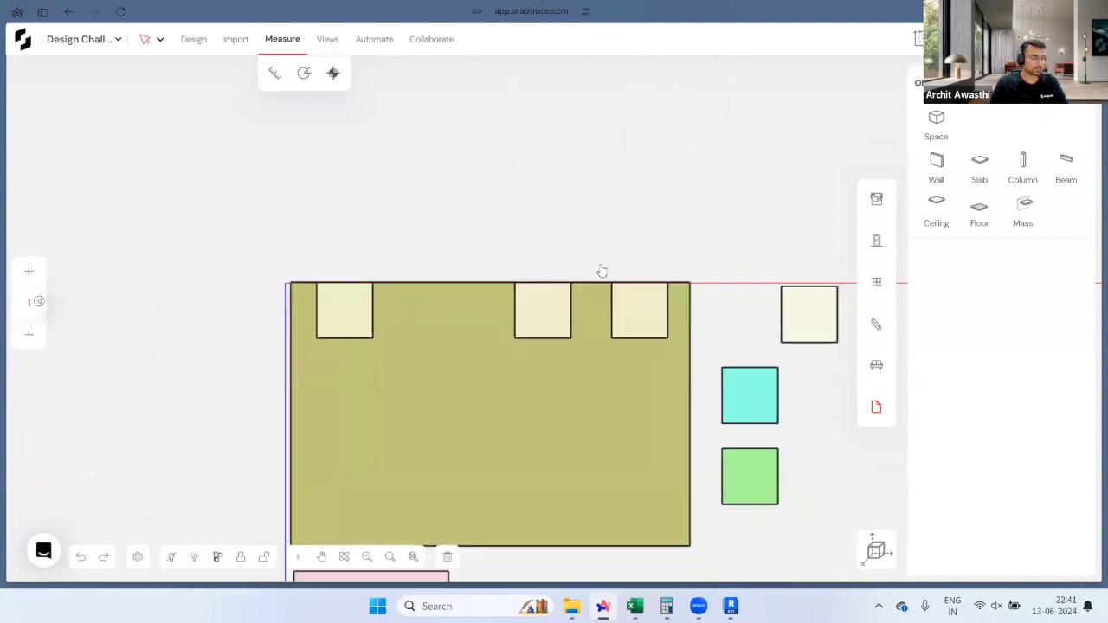
left_click_drag(726, 451, 372, 286)
left_click_drag(724, 370, 430, 285)
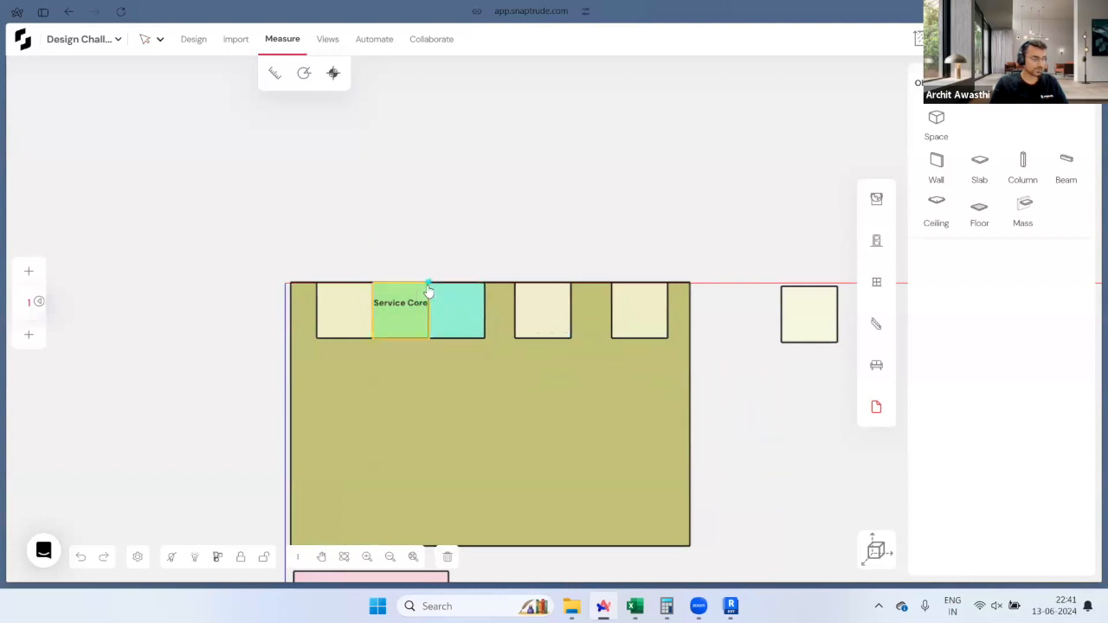
Step: Butt the core masses against each other so they sit side by side
scroll(512, 301, "up", 2)
left_click_drag(522, 279, 479, 297)
scroll(479, 296, "down", 3)
left_click_drag(669, 325, 520, 287)
scroll(521, 286, "up", 2)
left_click_drag(614, 286, 586, 289)
scroll(625, 319, "down", 2)
Step: Shift the six-core row together along the top edge, inward from the corner
left_click_drag(322, 284, 660, 395)
scroll(544, 321, "up", 2)
mouse_move(457, 280)
left_mouse_down()
mouse_move(510, 282)
mouse_move(468, 276)
left_mouse_up()
scroll(685, 218, "down", 2)
left_click(722, 200)
middle_click_drag(849, 348, 850, 321)
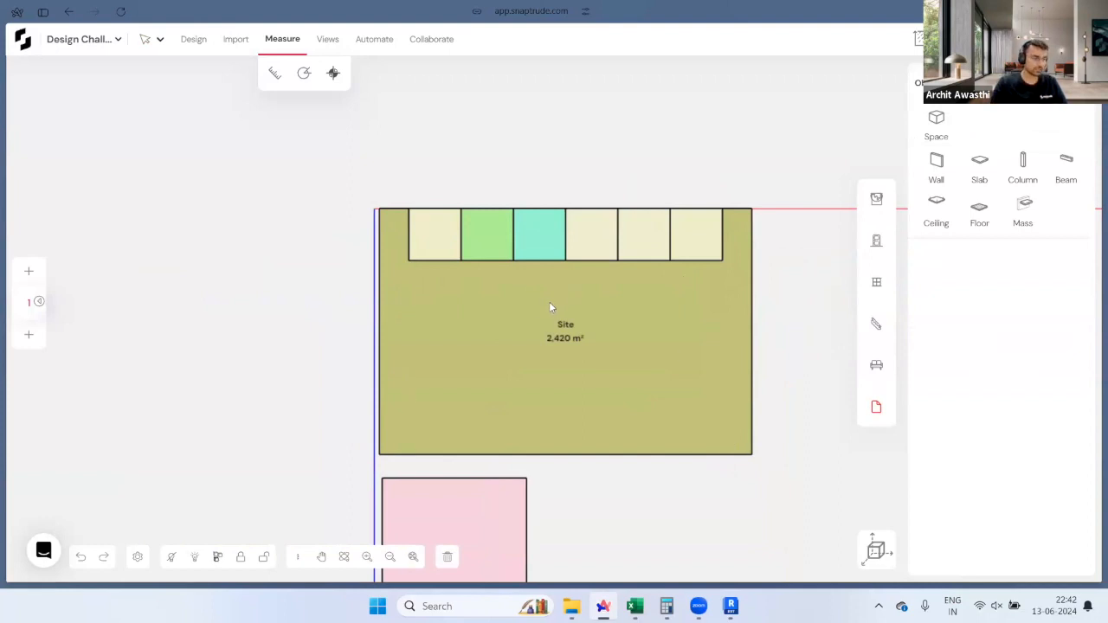
Step: Place the Lobby inside the site directly beneath the core row
scroll(510, 291, "down", 3)
middle_click_drag(612, 464, 666, 397)
scroll(595, 381, "up", 2)
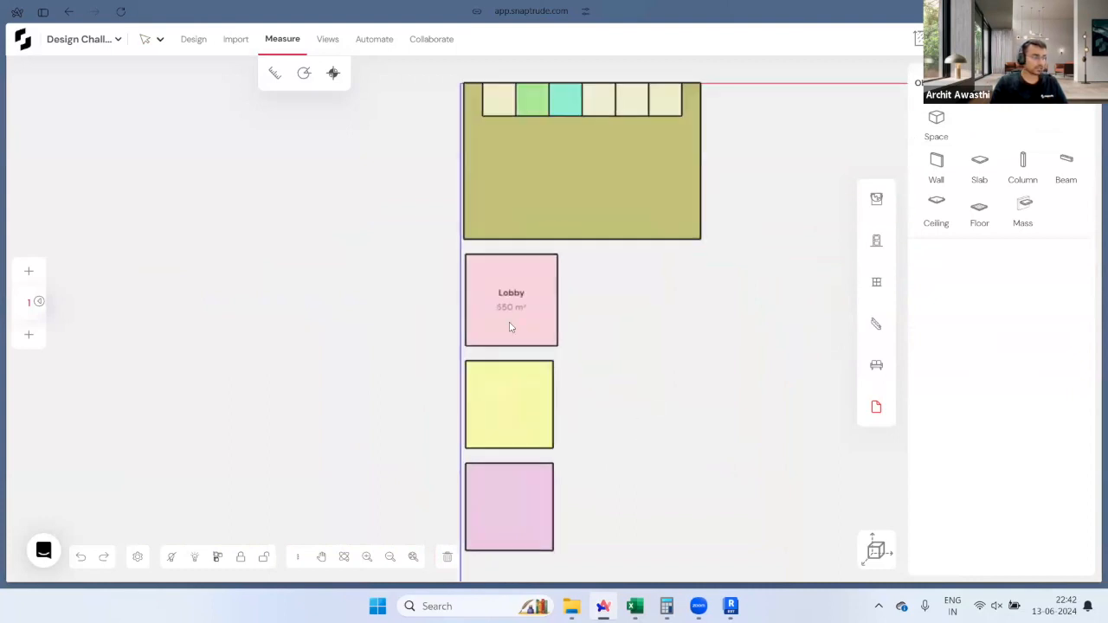
middle_click_drag(576, 274, 616, 432)
left_click(551, 415)
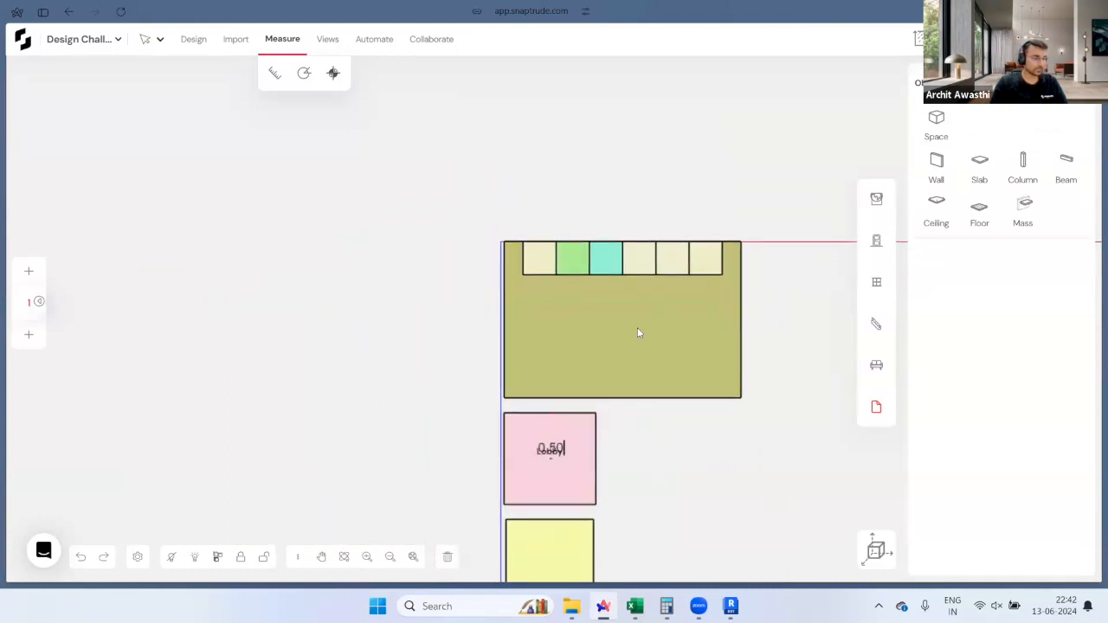
scroll(637, 333, "up", 2)
left_click(617, 251)
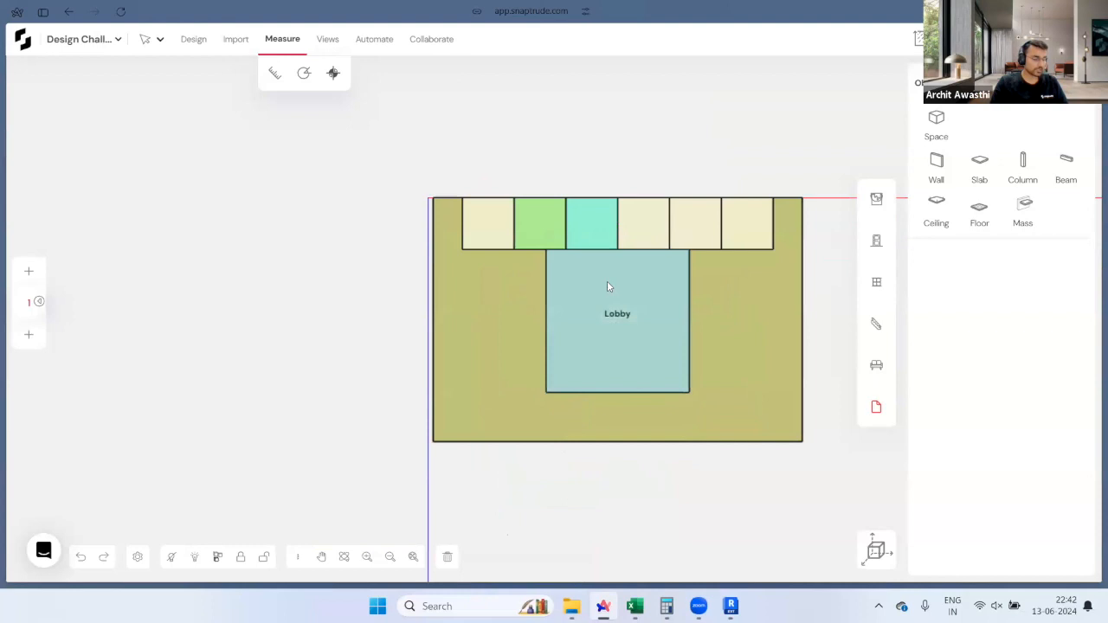
scroll(468, 326, "down", 3)
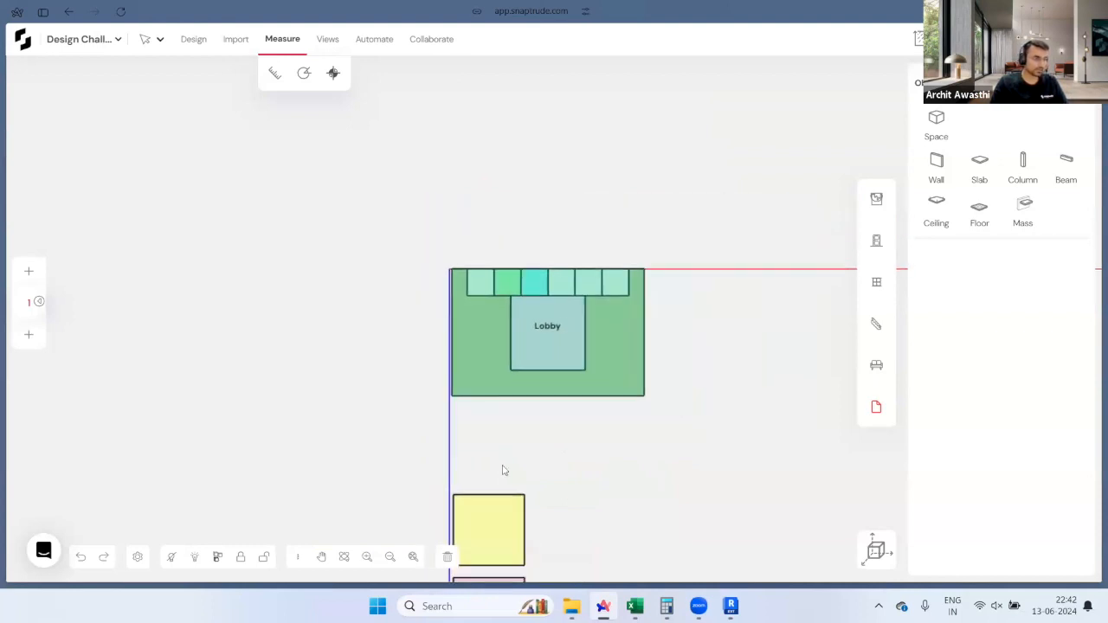
left_click(507, 504)
key("Escape")
middle_click_drag(573, 468, 616, 357)
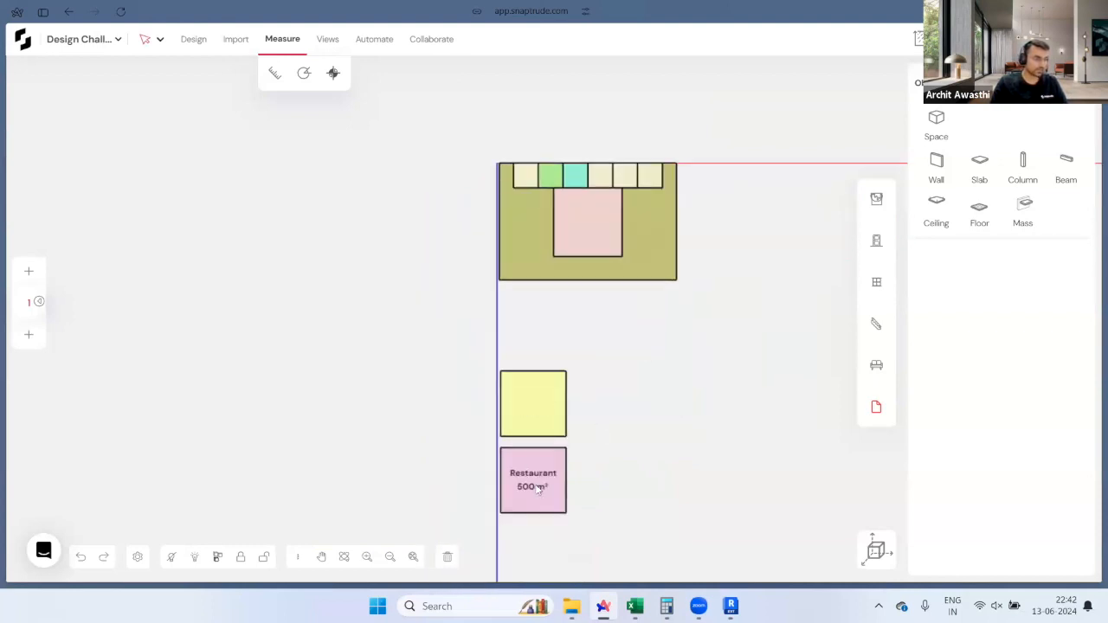
scroll(581, 187, "up", 3)
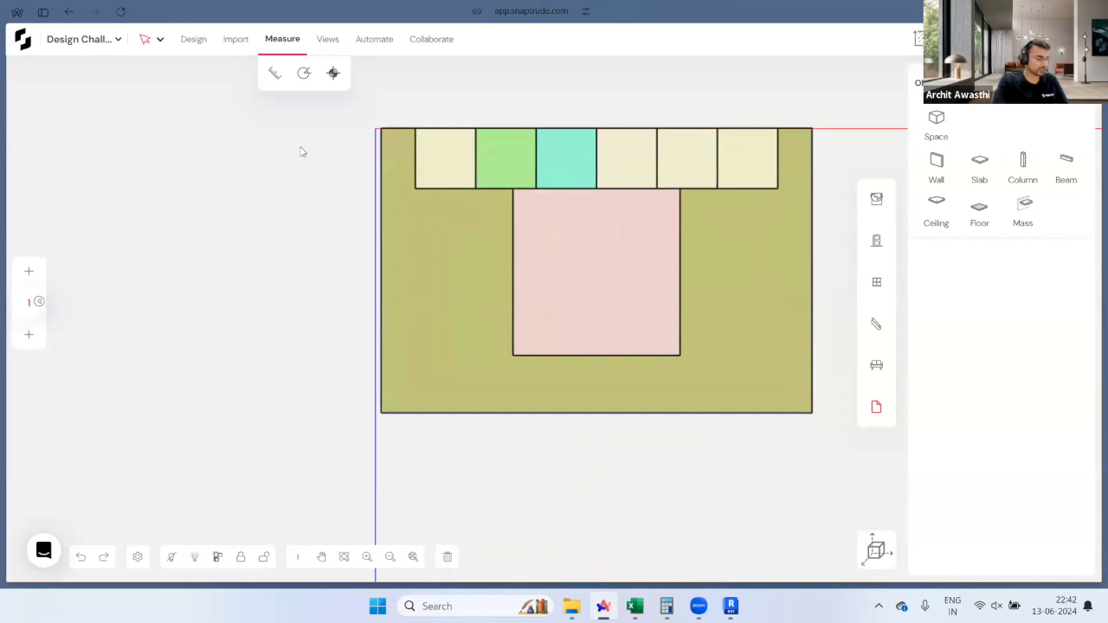
Step: Trim the Lobby's left and right sides and stretch it to the bottom edge, 534.82 m²
left_click(195, 41)
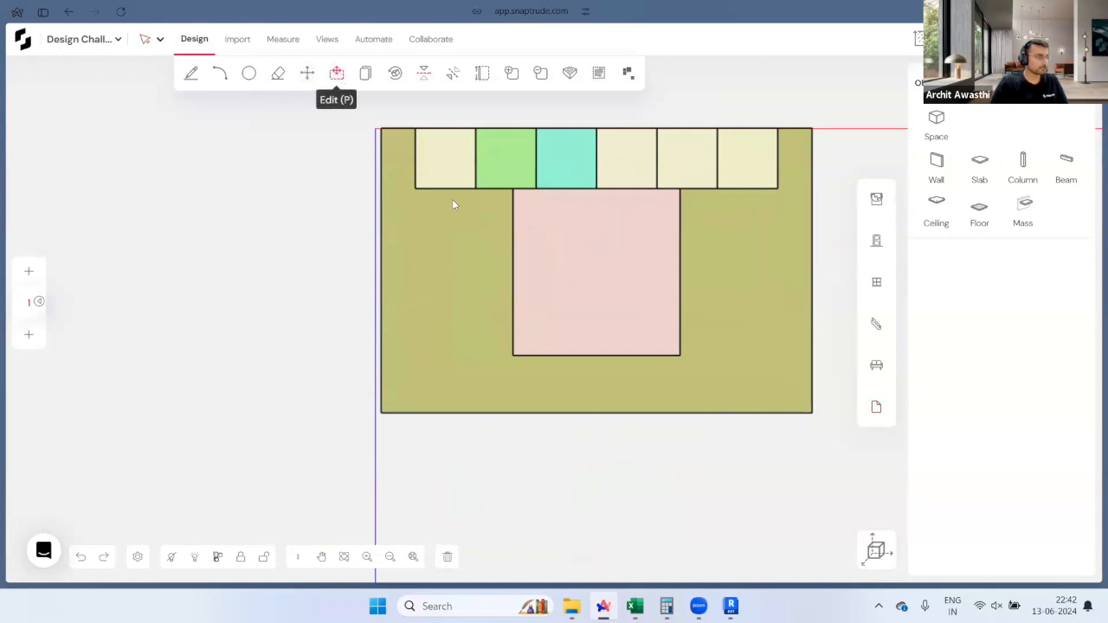
left_click_drag(514, 257, 537, 190)
left_click_drag(681, 217, 651, 249)
left_click_drag(638, 355, 631, 418)
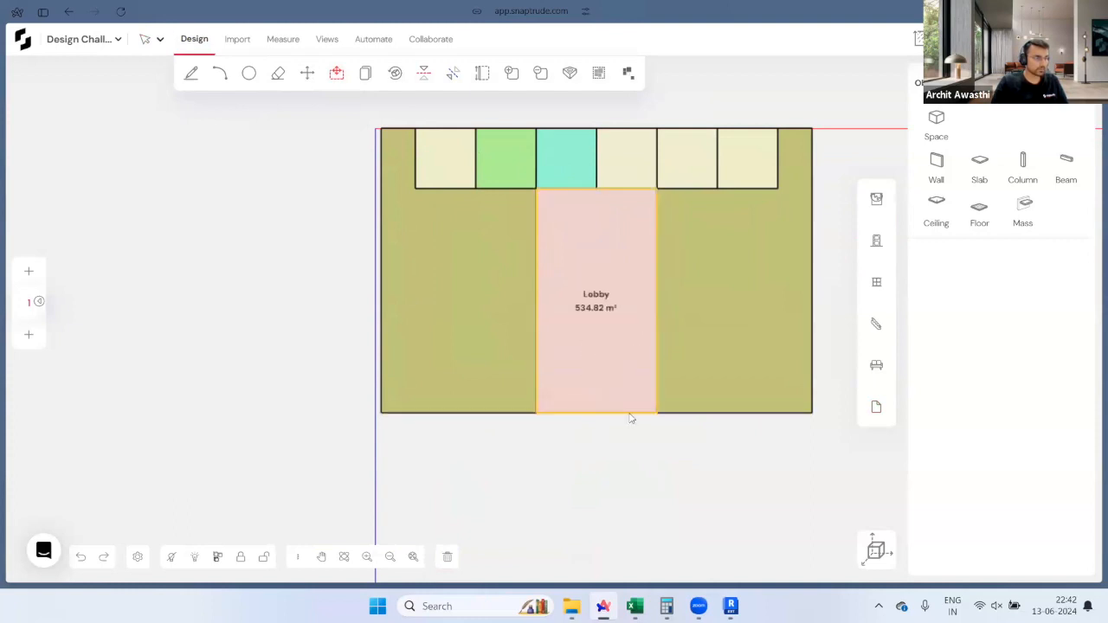
Step: Move the yellow Showroom into the left bay and the pink Restaurant into the right bay
scroll(659, 239, "down", 5)
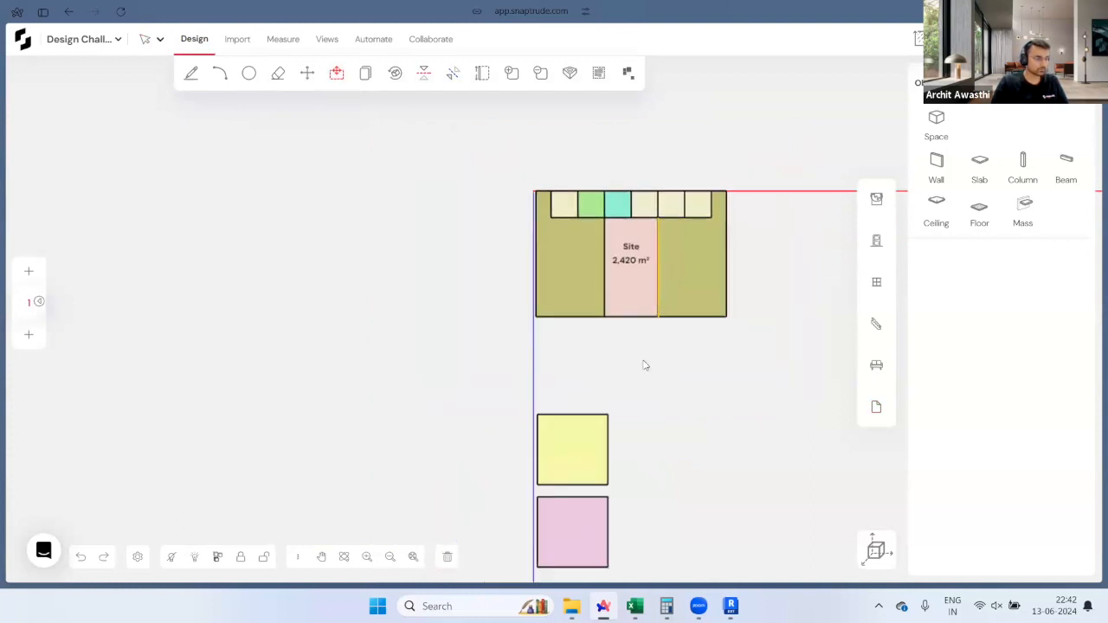
key("m")
left_click_drag(607, 485, 604, 317)
left_click(539, 568)
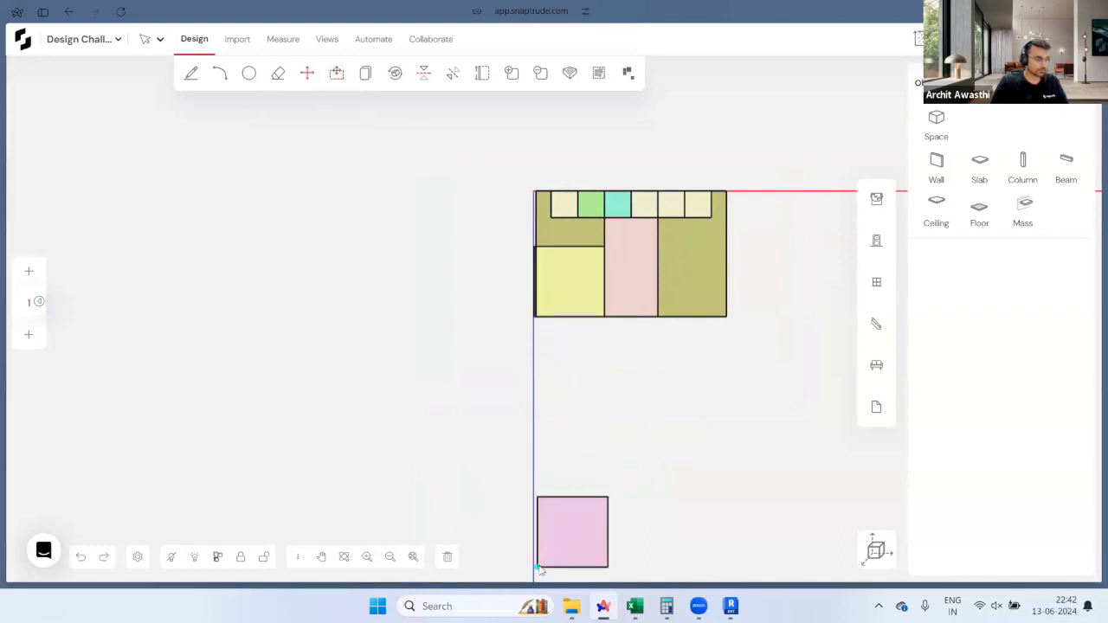
scroll(667, 307, "up", 2)
left_click(674, 313)
scroll(658, 396, "up", 2)
scroll(583, 448, "down", 1)
scroll(513, 307, "up", 1)
scroll(539, 395, "up", 2)
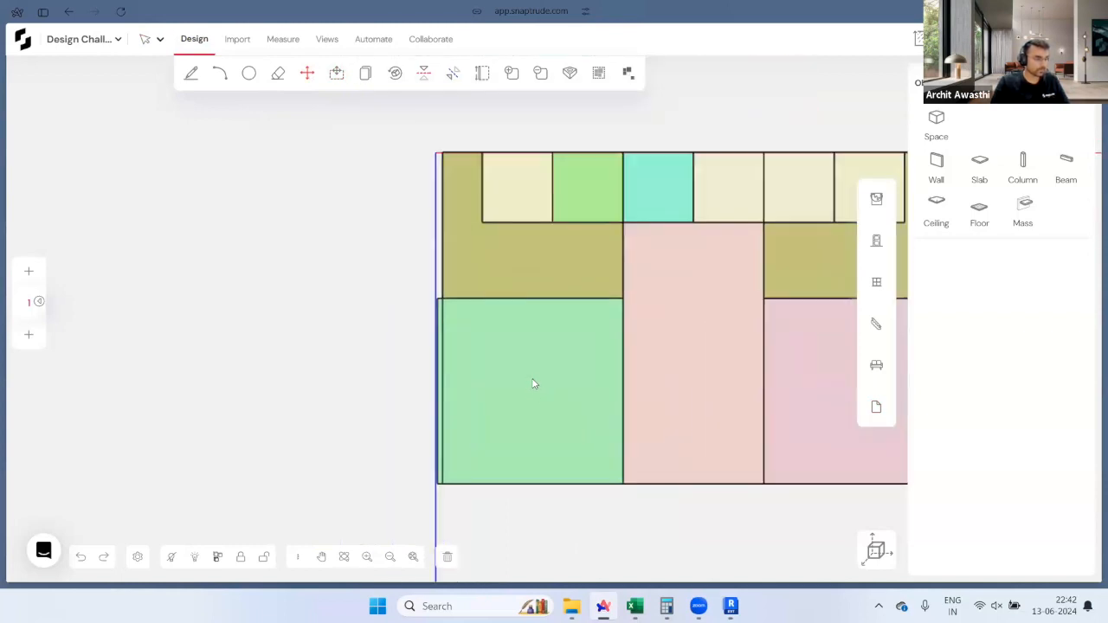
Step: Pull the Showroom's left edge inward and shrink the Restaurant's right edge by 4 m
left_click(452, 385)
scroll(441, 381, "up", 1)
left_click_drag(439, 379, 482, 319)
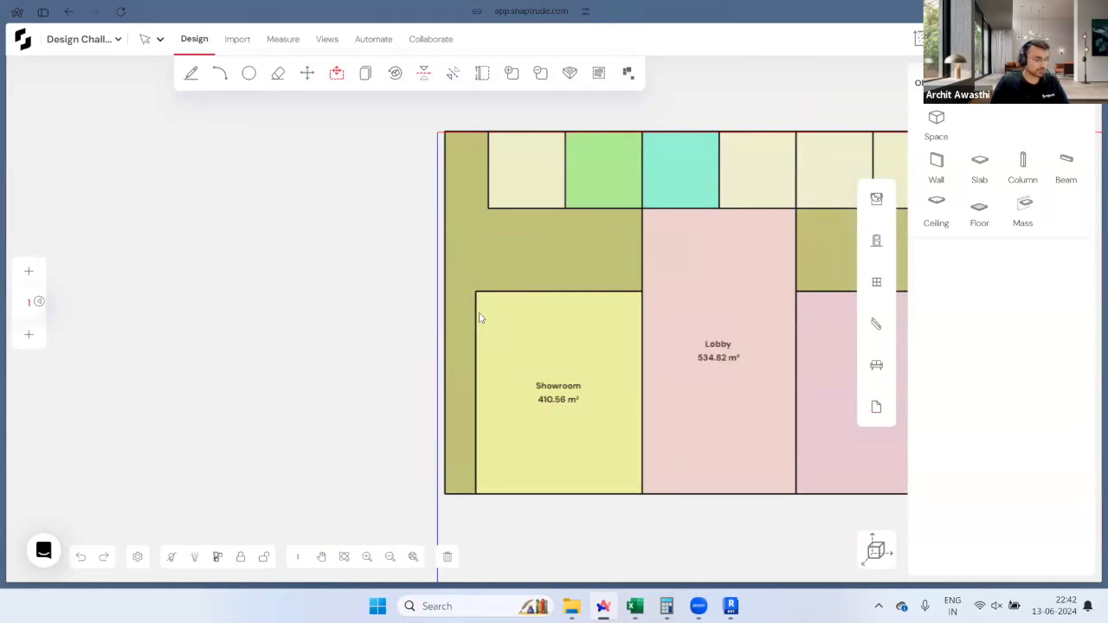
scroll(397, 301, "down", 3)
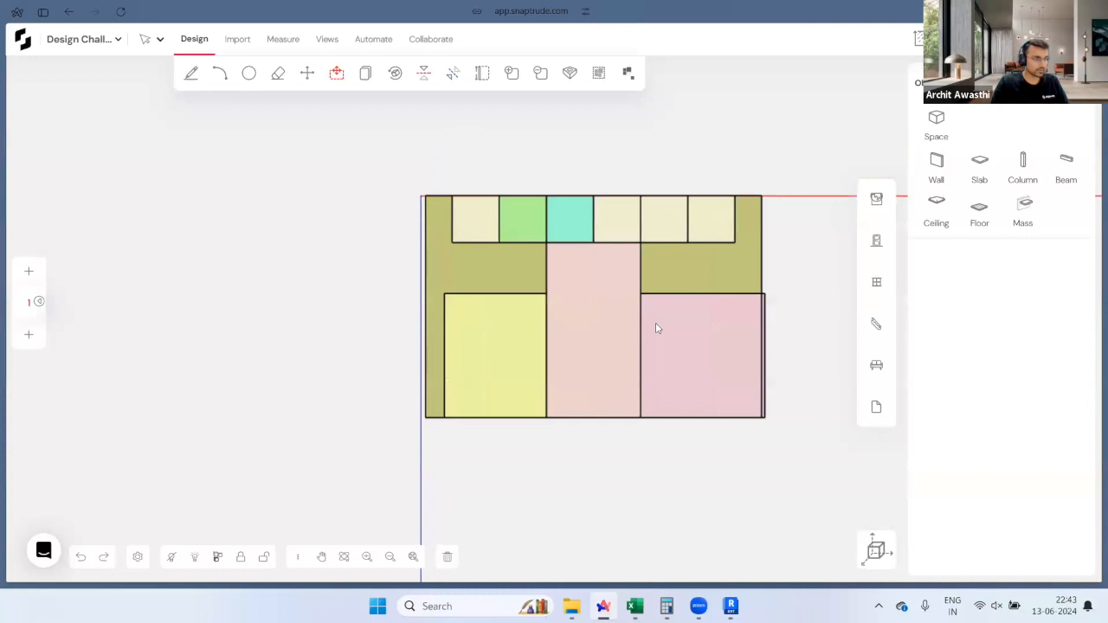
scroll(819, 362, "up", 2)
left_click_drag(742, 358, 686, 363)
type("4")
key("Return")
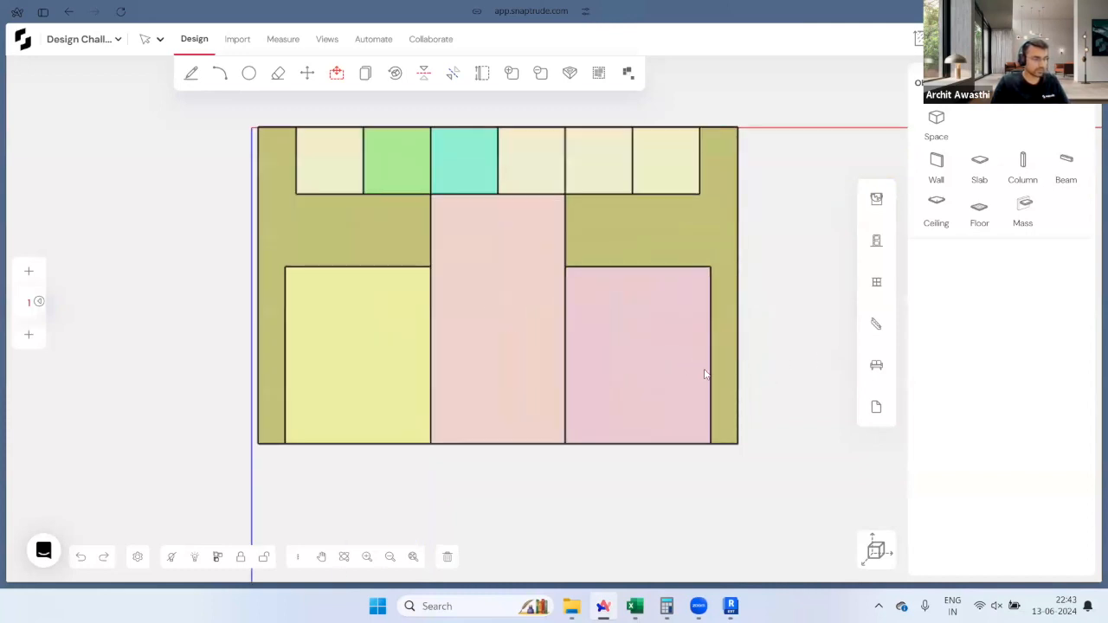
scroll(809, 445, "down", 2)
scroll(663, 269, "up", 3)
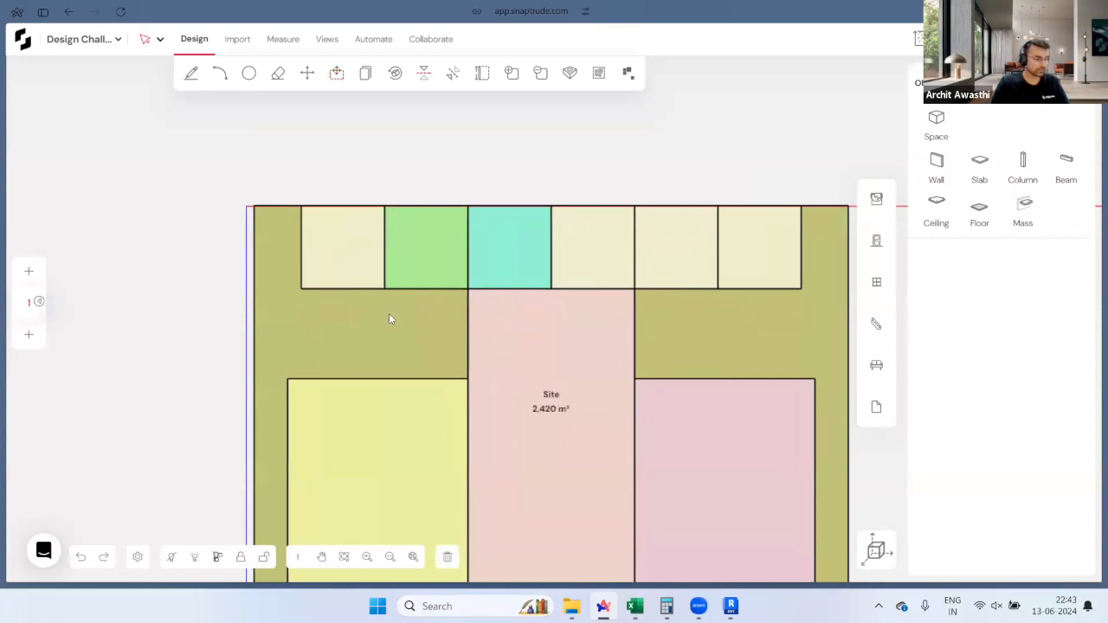
key("d")
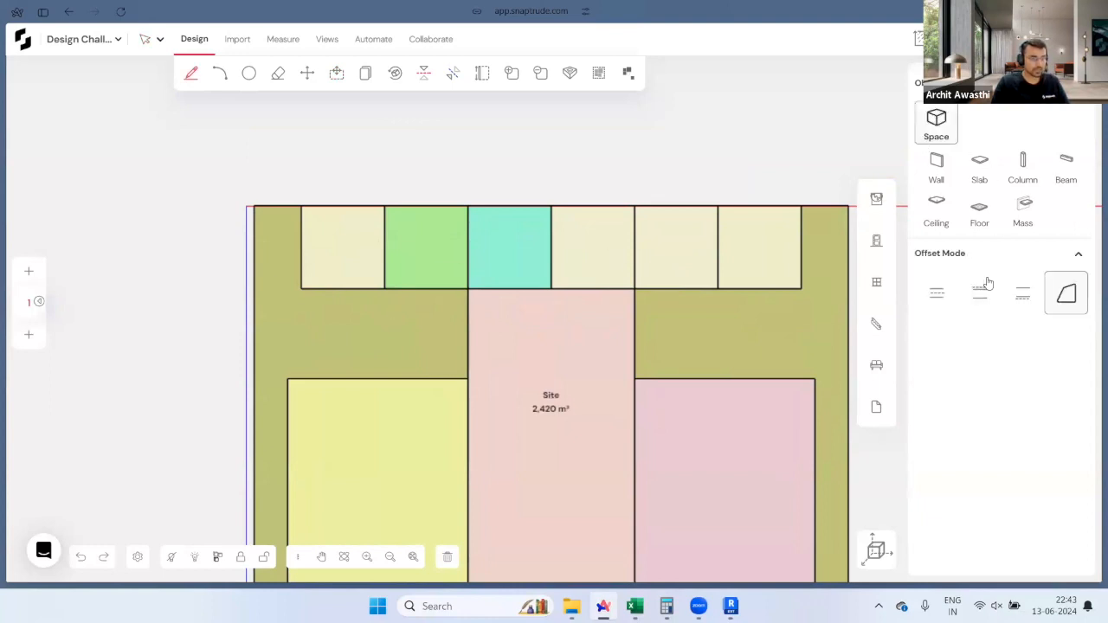
Step: Draw two 3.5 m-deep spaces beneath the core row on the left and right sides
left_click(1023, 295)
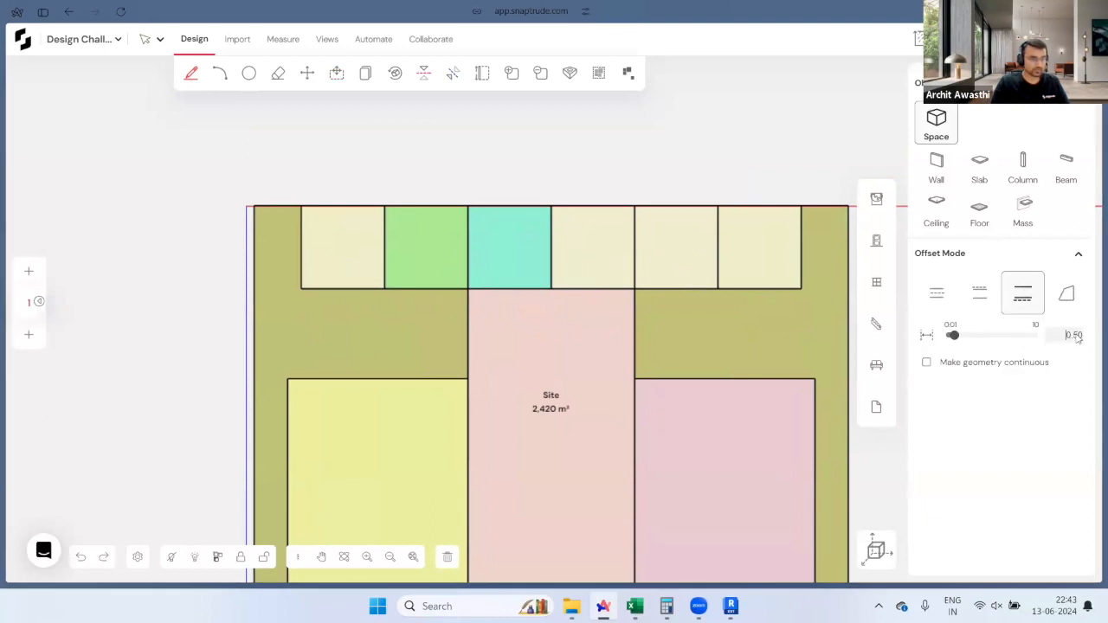
type("3.5")
key("Return")
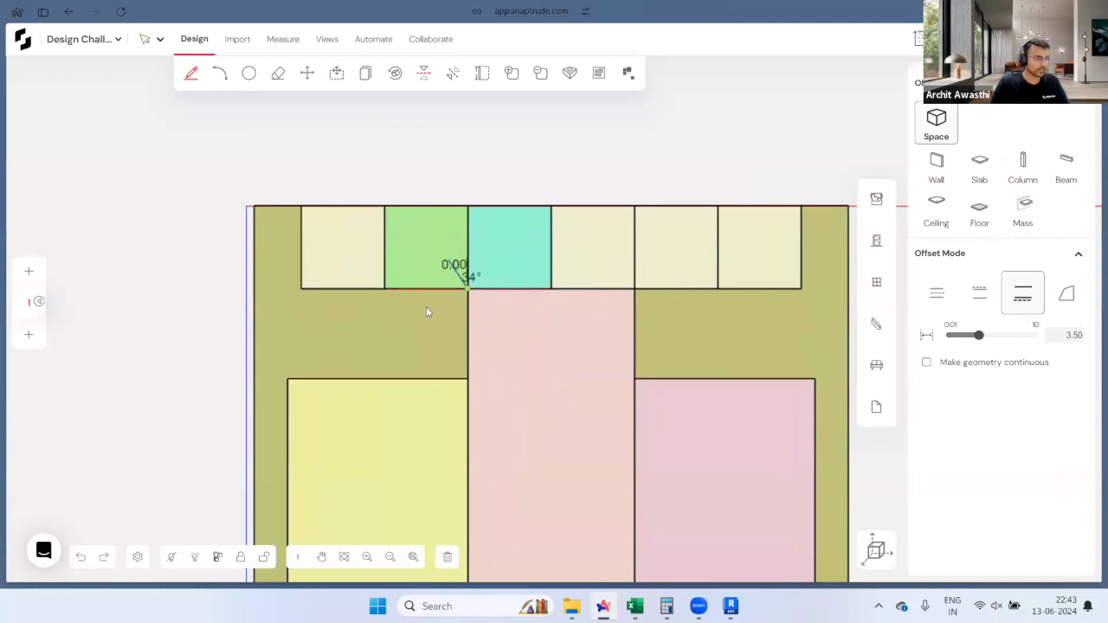
left_click(343, 291)
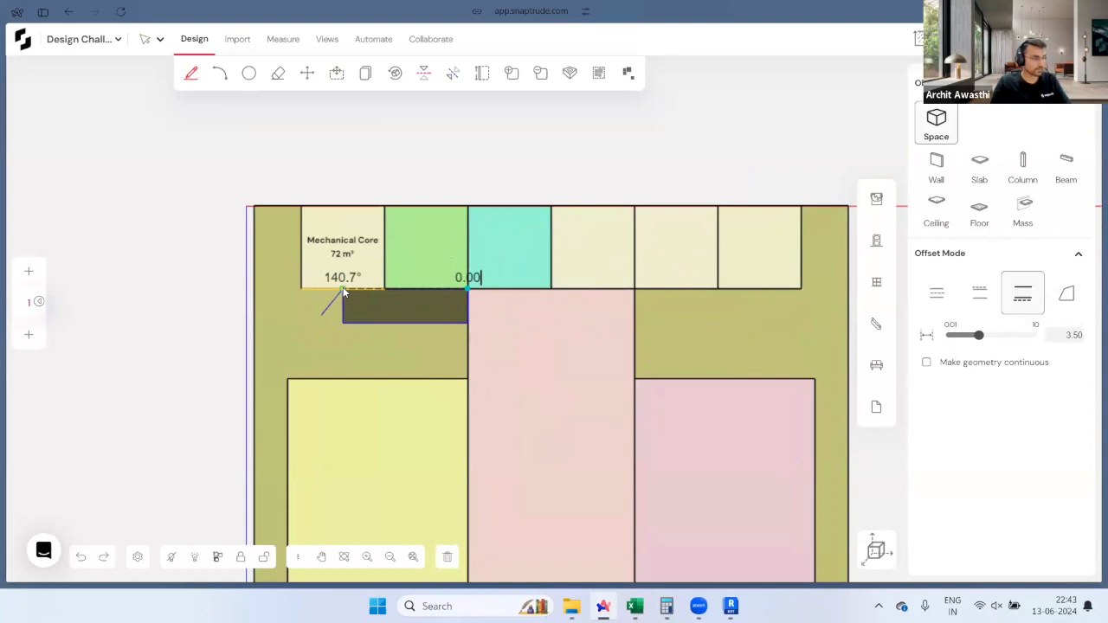
left_click(338, 290)
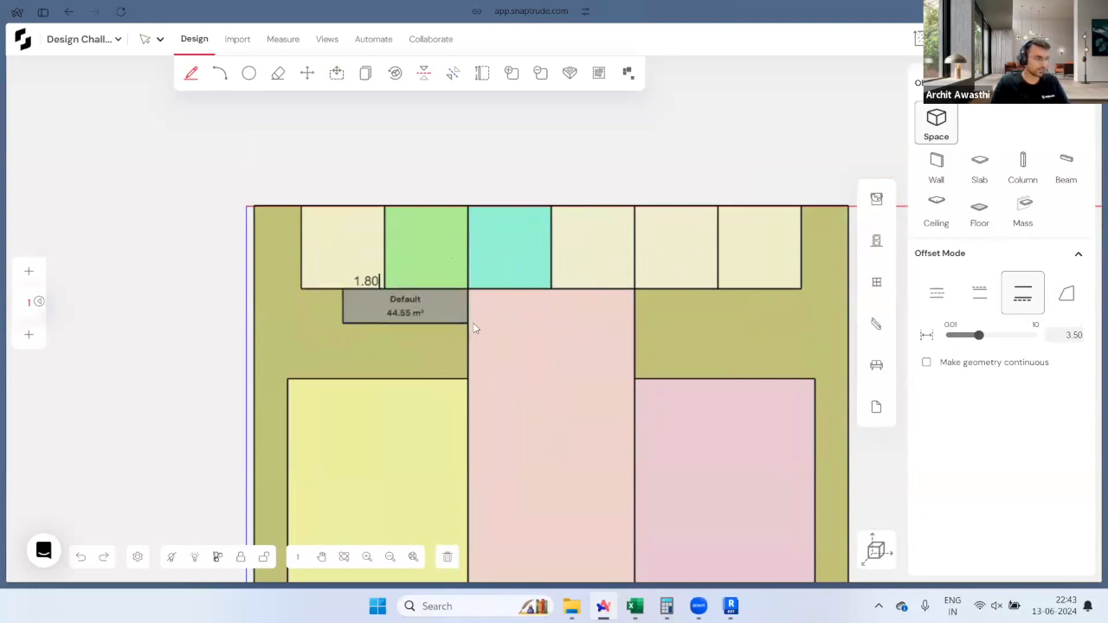
left_click(980, 295)
left_click(635, 290)
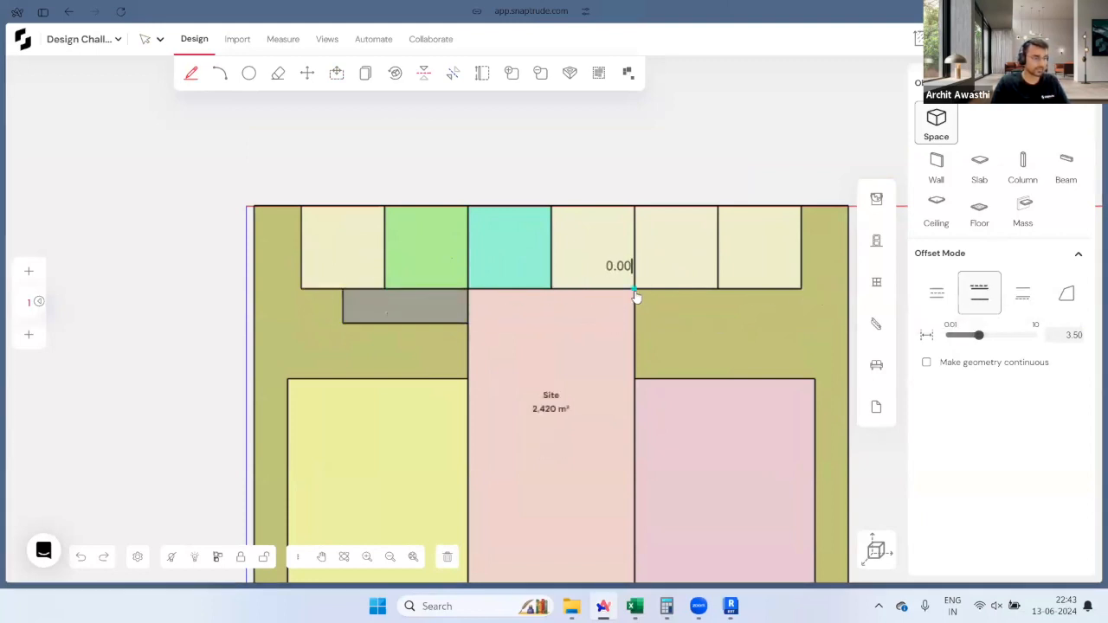
left_click(760, 291)
key("p")
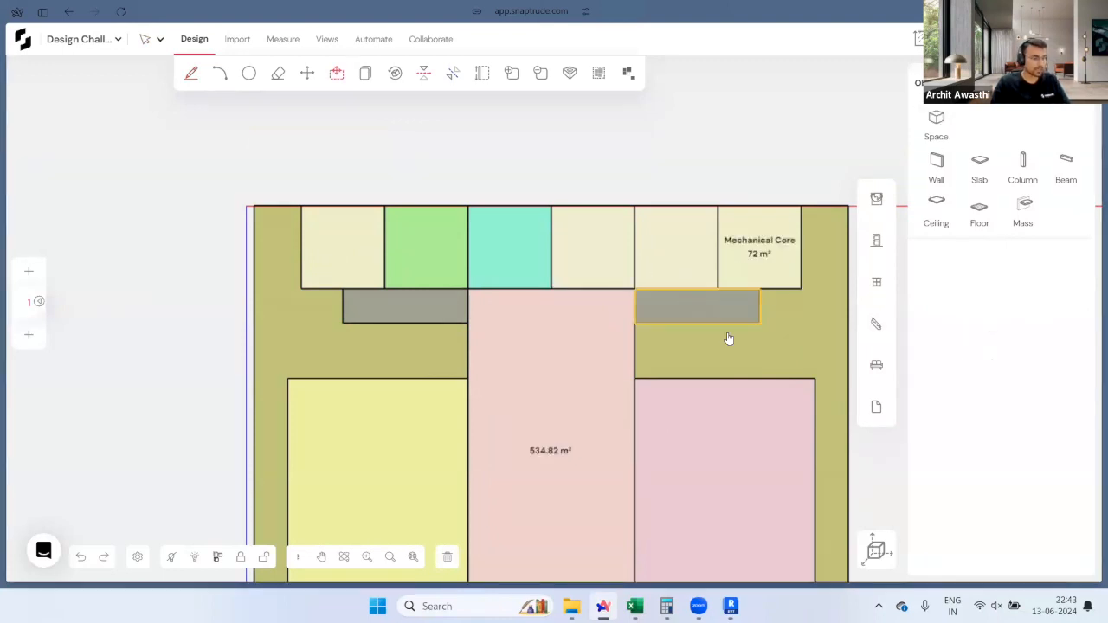
Step: Extend the Restaurant and Showroom top edges up to the grey strips
left_click_drag(718, 387, 725, 338)
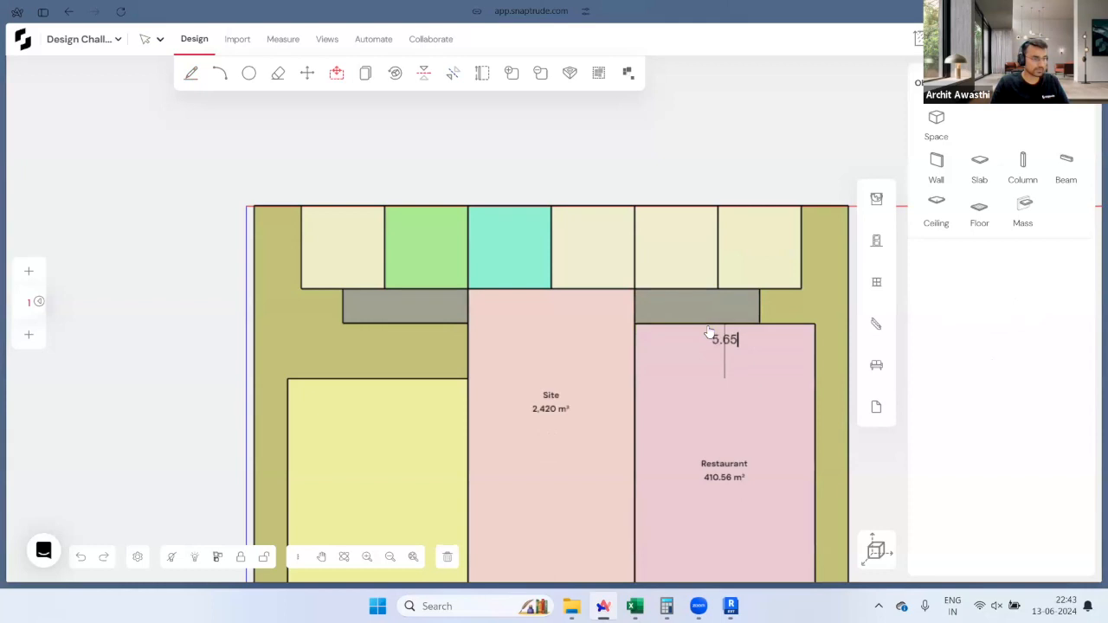
left_click_drag(414, 381, 438, 322)
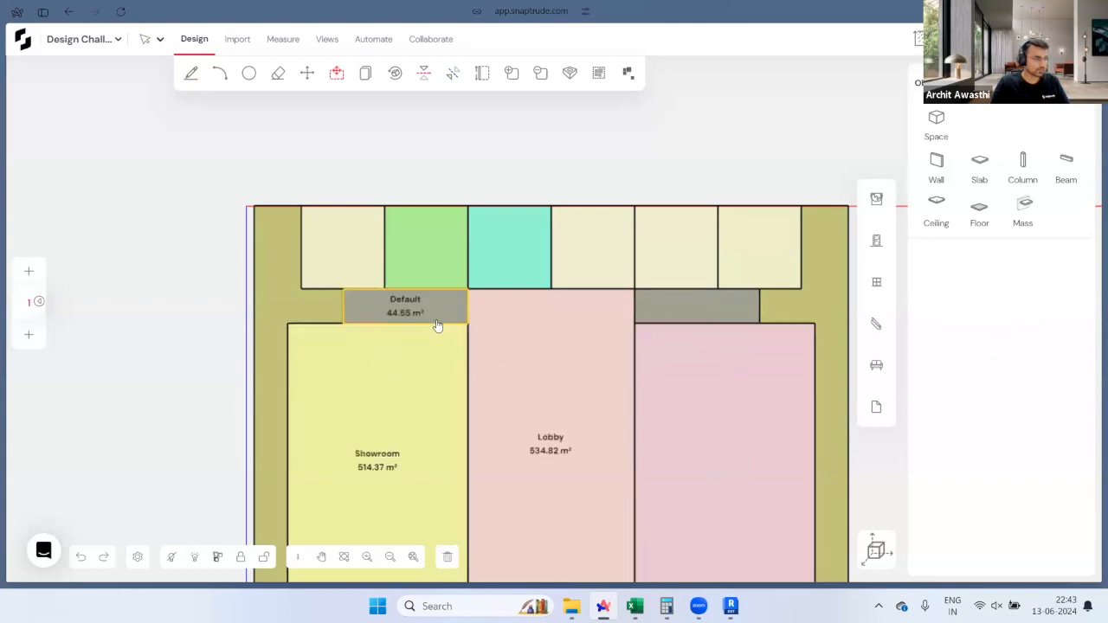
scroll(556, 315, "down", 3)
scroll(556, 314, "up", 3)
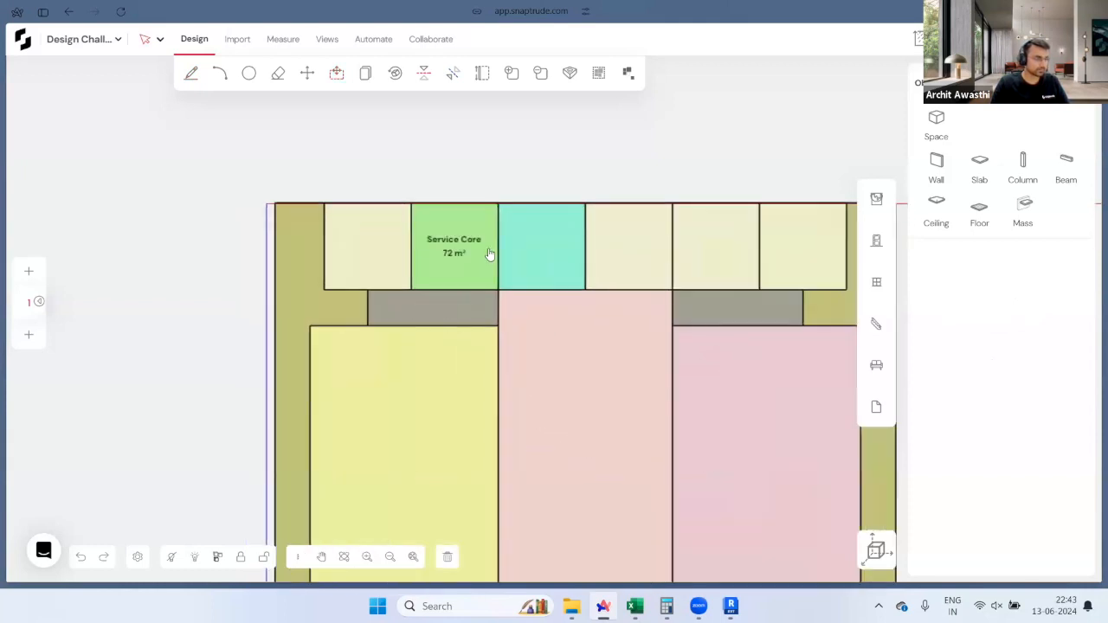
scroll(462, 298, "up", 1)
Step: Name both 44.55 m² grey strips 'Passage' and show the area dashboard's F.A.R chart
left_click(464, 297)
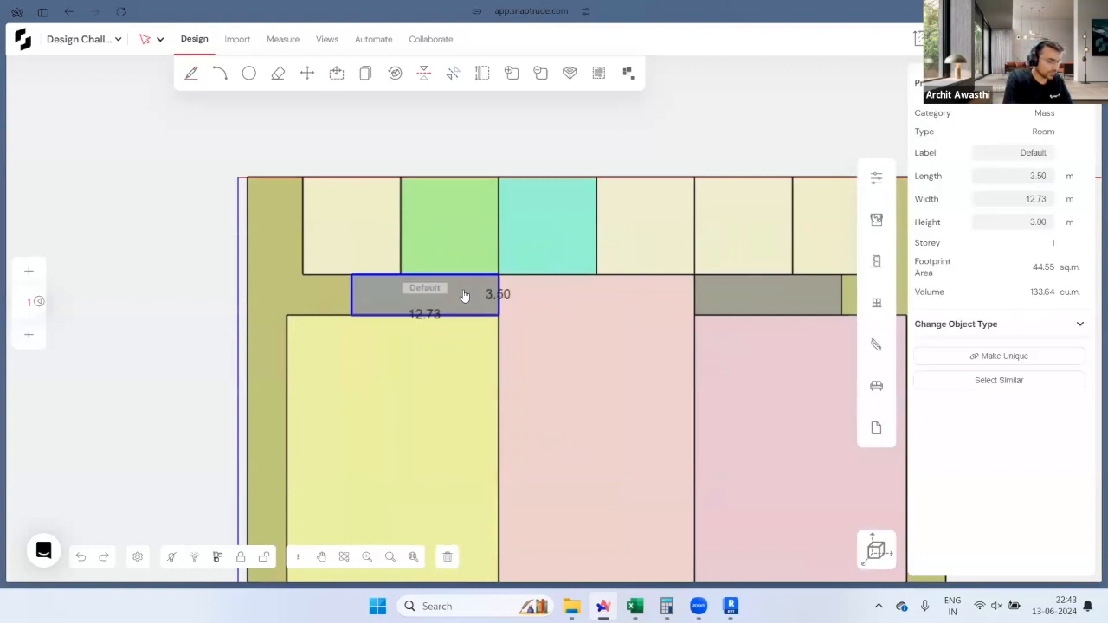
type("Pas")
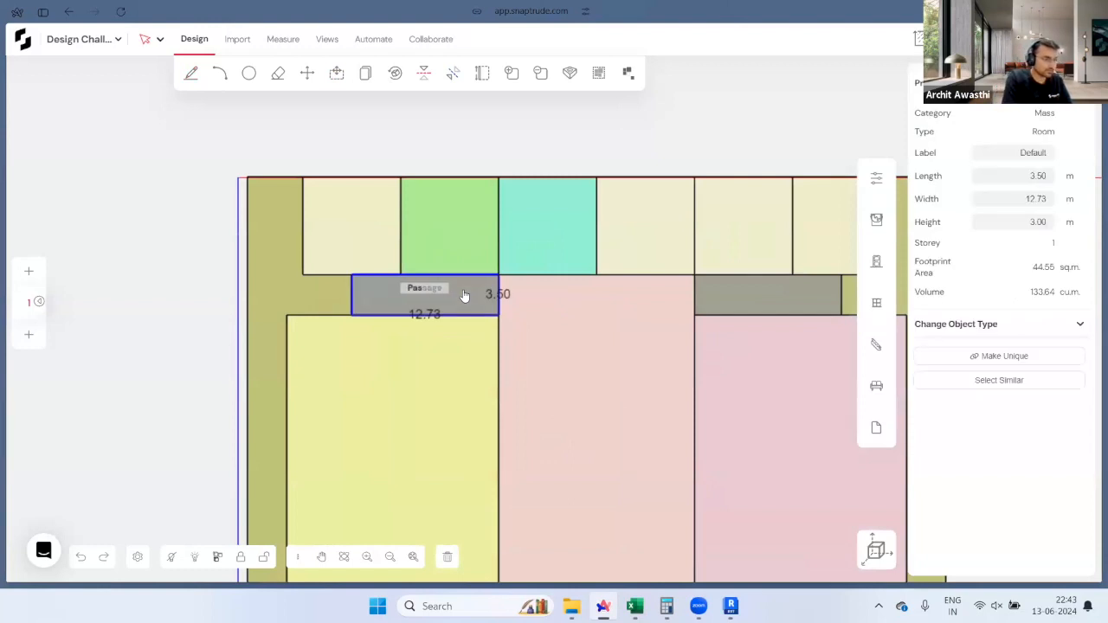
type("s")
key("Return")
double_click(752, 294)
type("Pa")
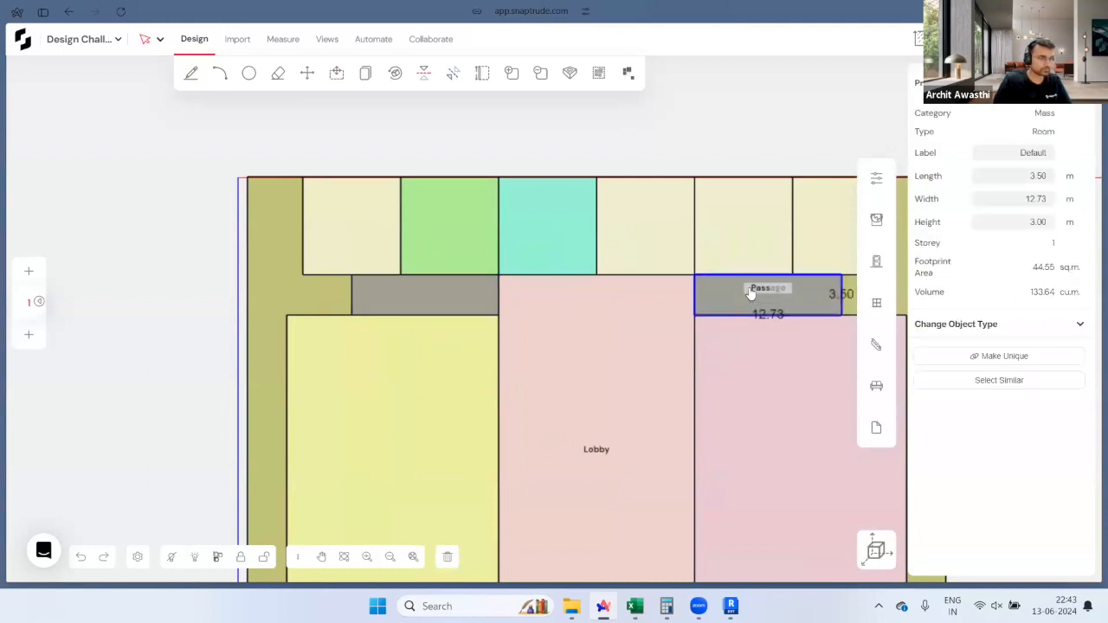
key("Return")
scroll(561, 300, "down", 2)
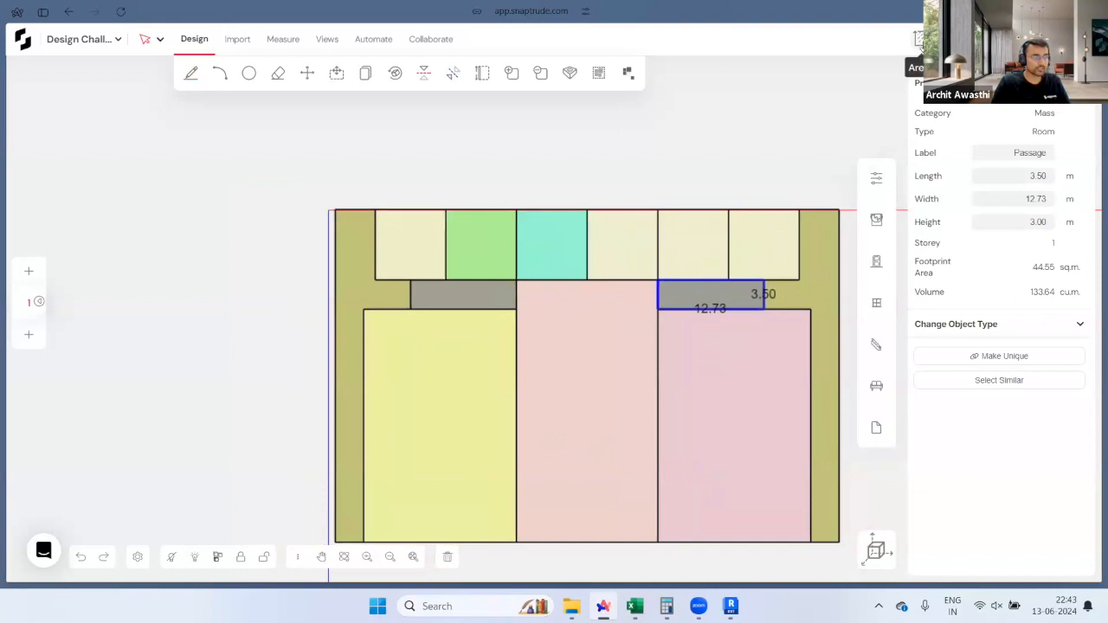
left_click(919, 40)
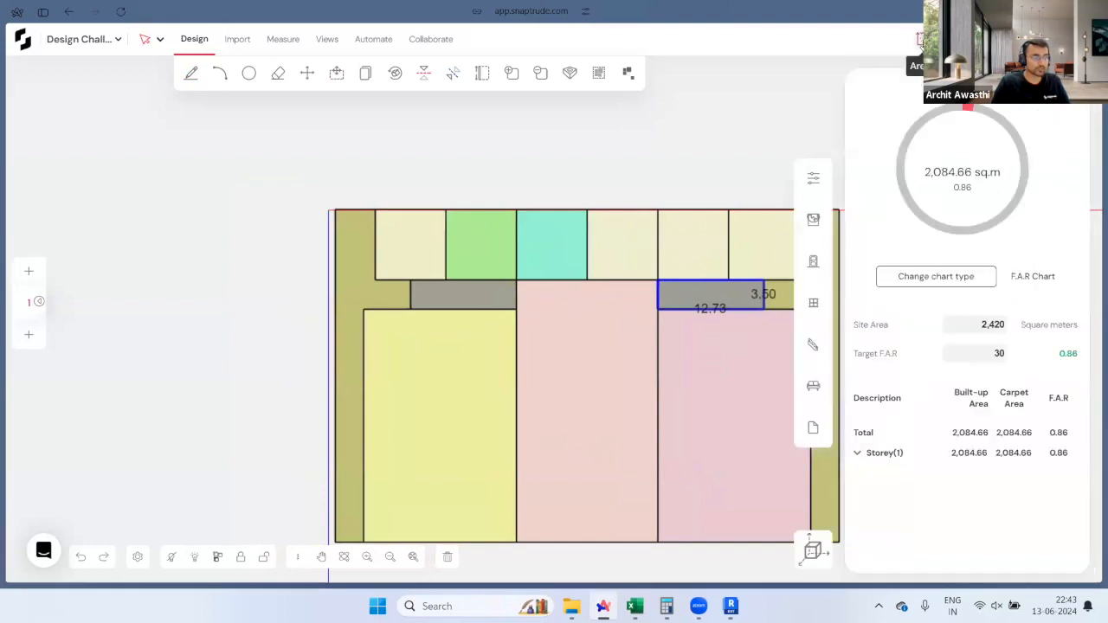
Step: Add a By Room chart splitting the 2,084.66 sq m built-up area by room type
left_click(921, 274)
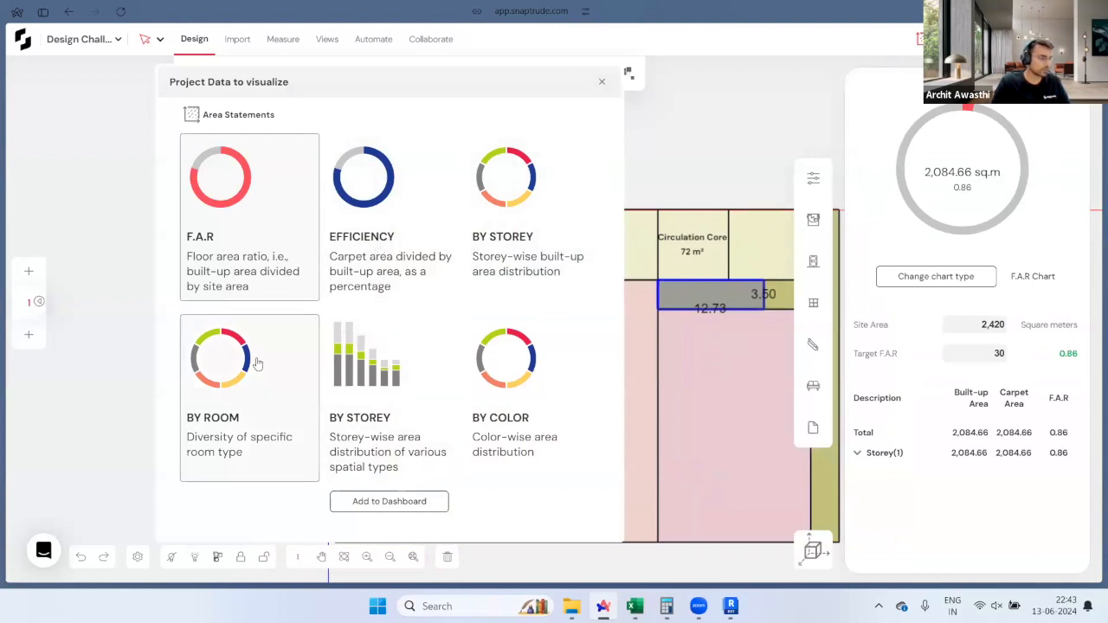
left_click(216, 374)
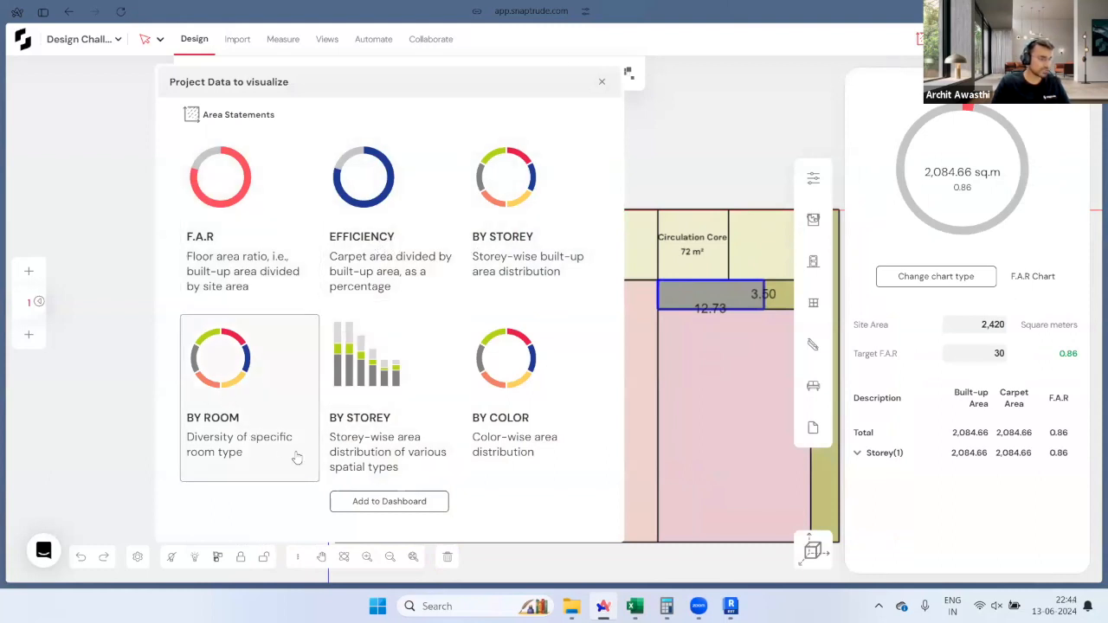
left_click(389, 501)
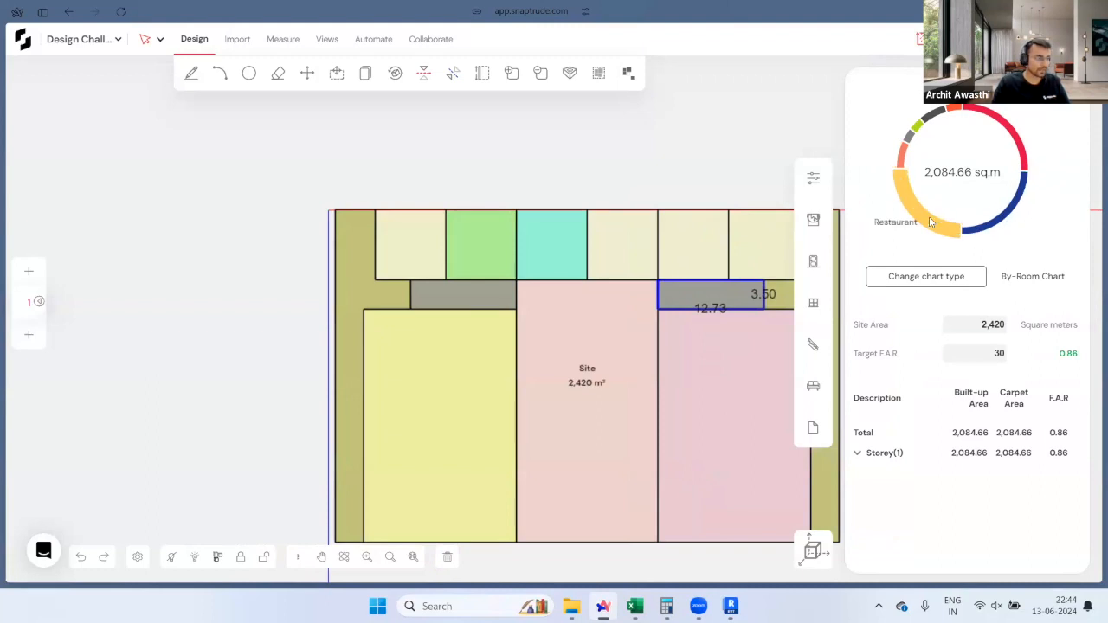
scroll(450, 260, "down", 2)
scroll(463, 363, "up", 3)
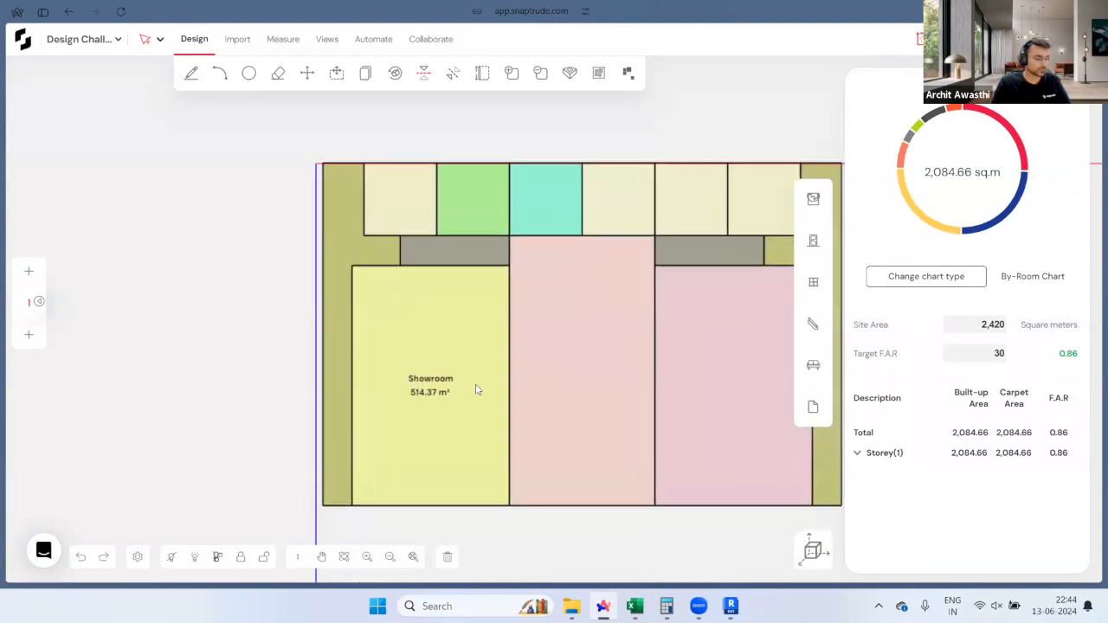
Step: Push/pull the Lobby, Showroom and Restaurant bottom edges back 4 m from the site edge
key("p")
left_click_drag(560, 496, 560, 478)
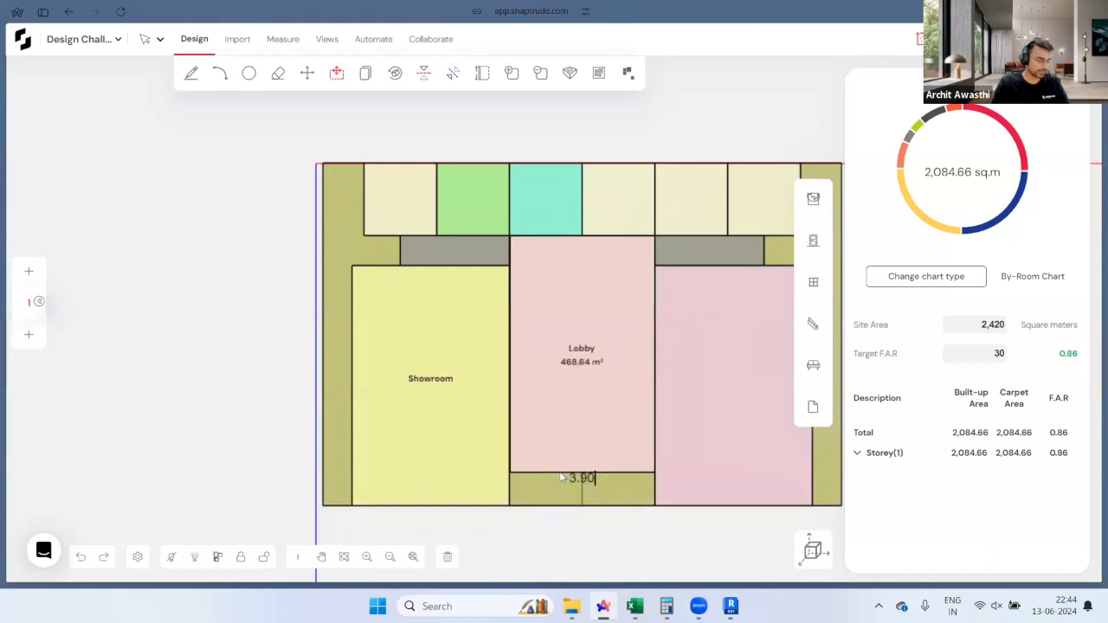
type("4")
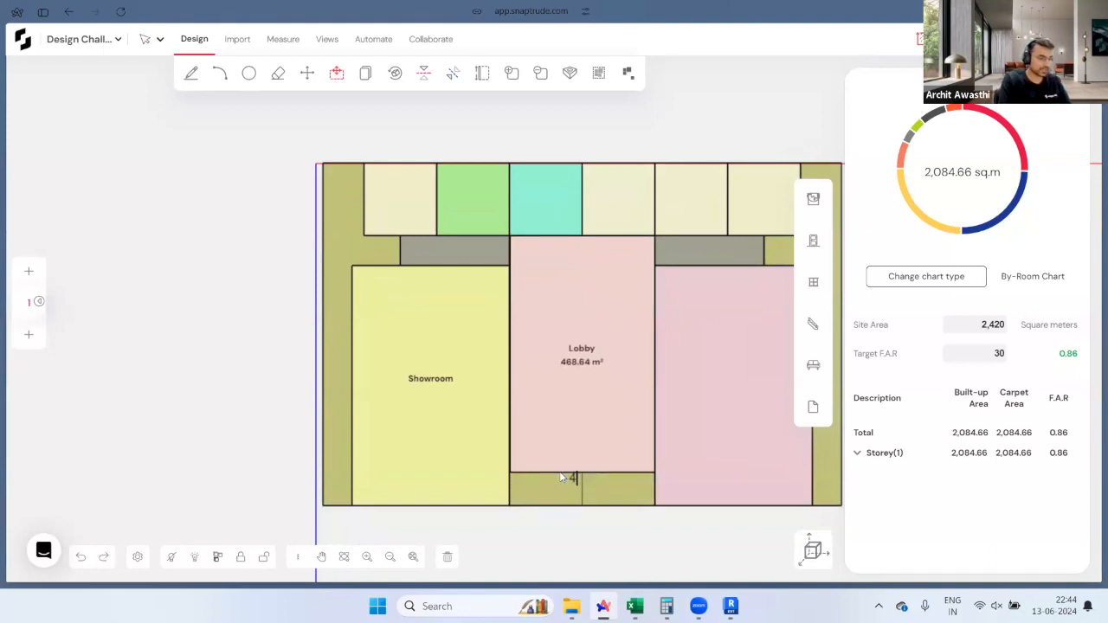
key("Return")
left_click_drag(493, 490, 523, 470)
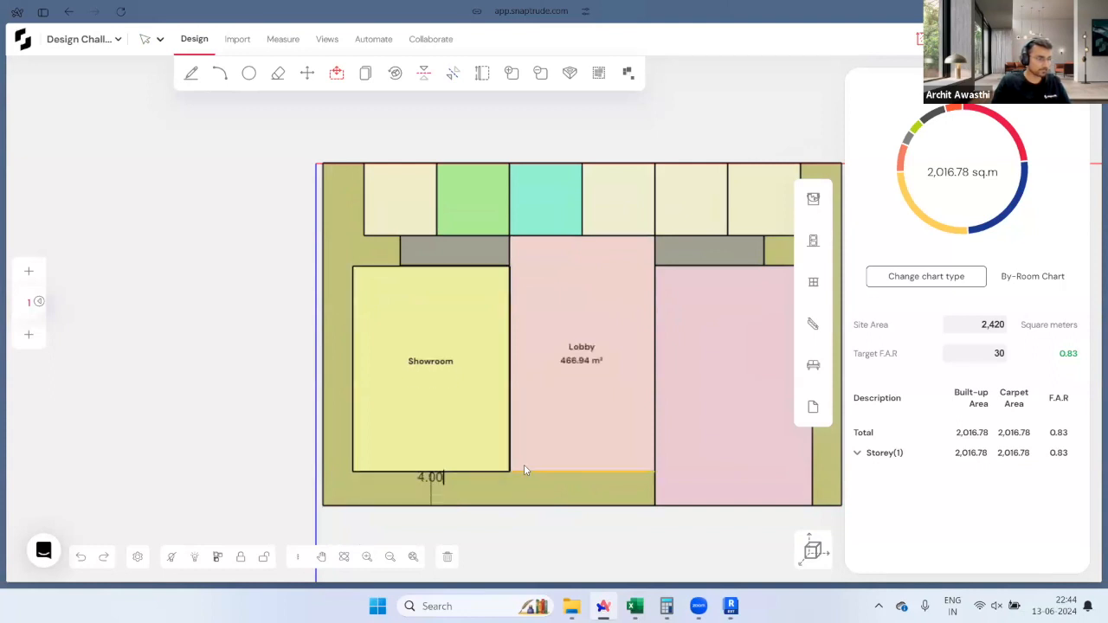
left_click(527, 468)
left_click_drag(692, 508, 658, 470)
left_click(658, 470)
Step: Re-centre the plan, with built-up area now 1,869.9 sq m, and switch to the 3D view
scroll(252, 407, "down", 2)
scroll(511, 391, "up", 1)
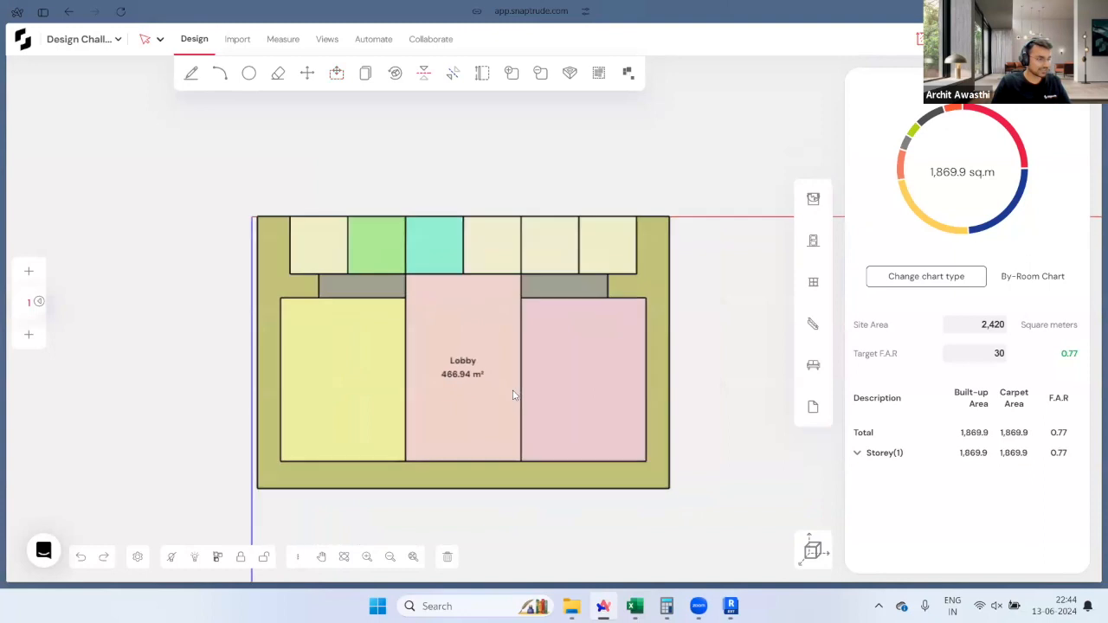
scroll(513, 395, "up", 1)
middle_click_drag(403, 346, 499, 372)
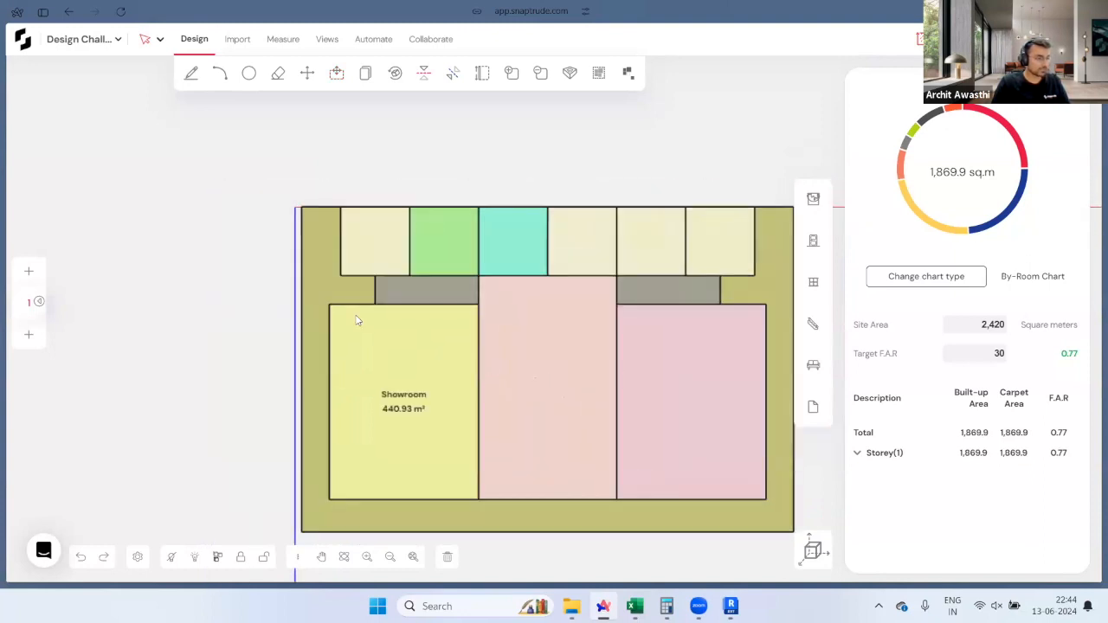
left_click(814, 550)
scroll(668, 307, "up", 1)
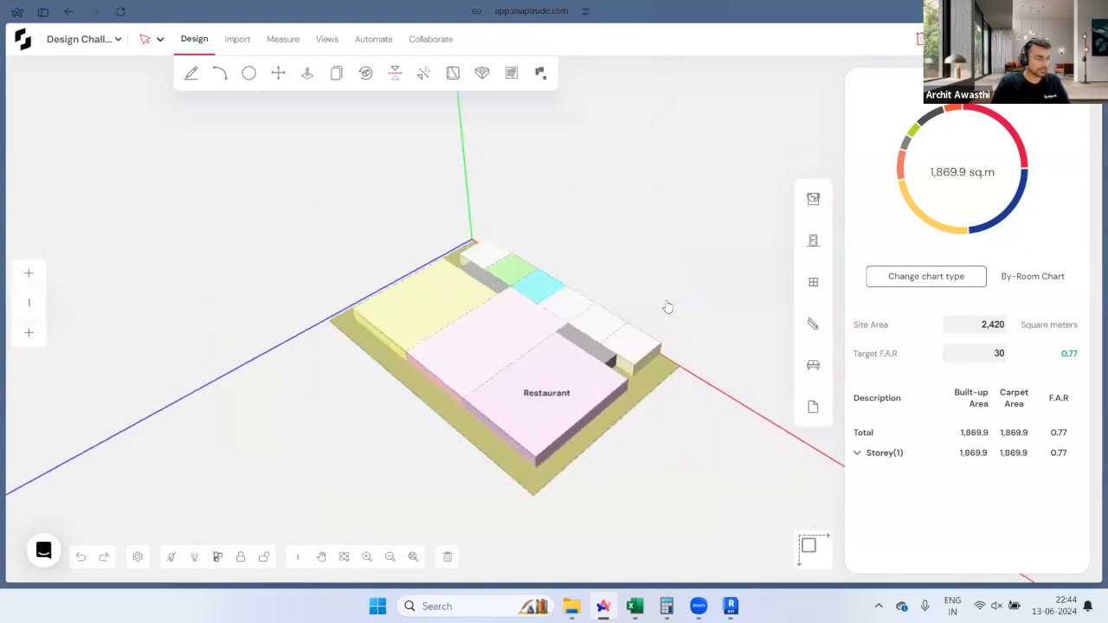
Step: Orbit the 3D massing from several angles to inspect the cores, passages and rooms
middle_click_drag(667, 307, 584, 373)
scroll(581, 376, "up", 2)
scroll(558, 466, "down", 1)
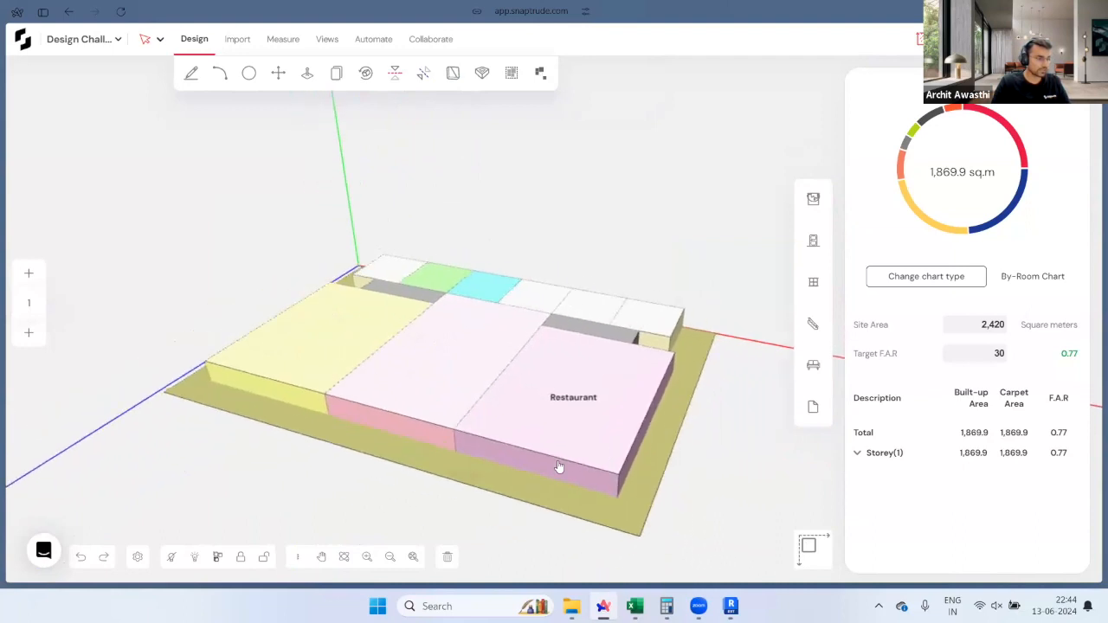
middle_click_drag(559, 467, 629, 489)
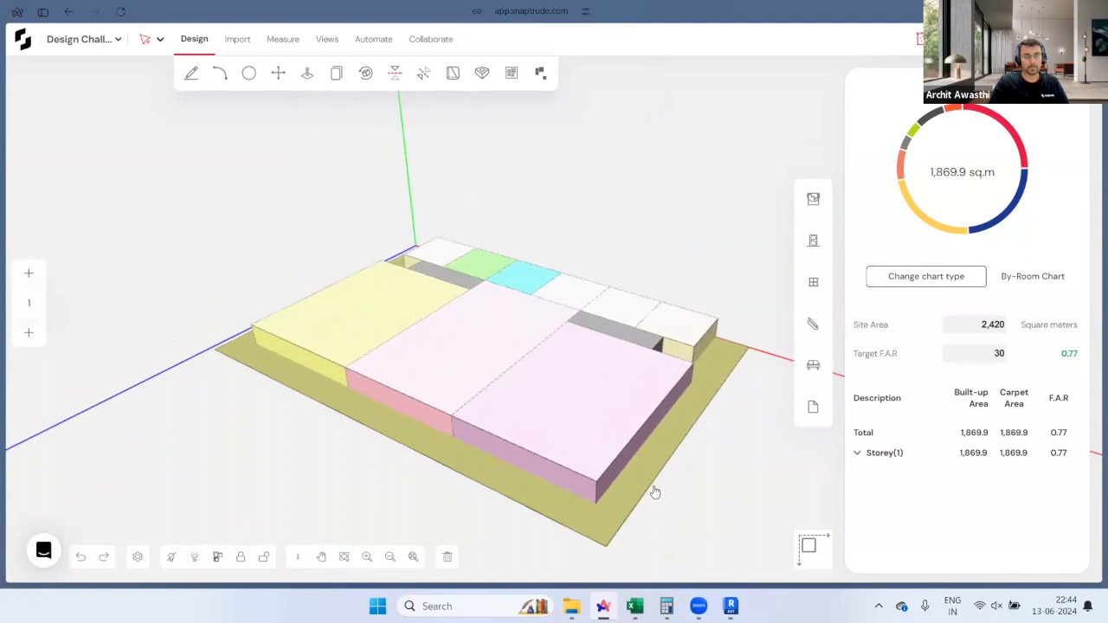
middle_click_drag(656, 490, 542, 343)
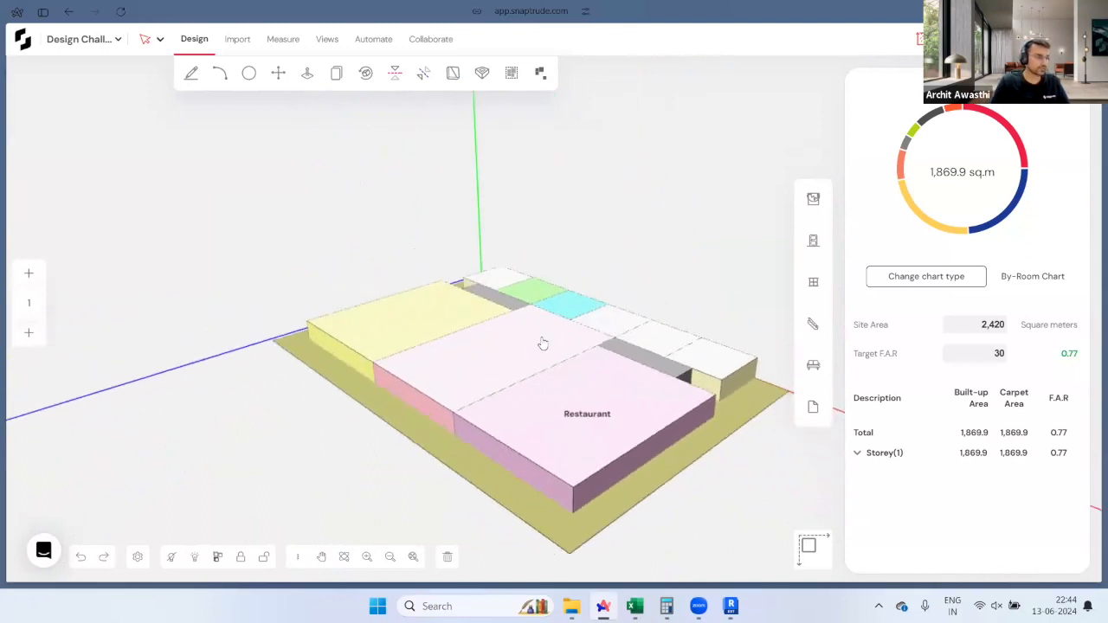
middle_click_drag(485, 453, 608, 394)
middle_click_drag(655, 438, 581, 488)
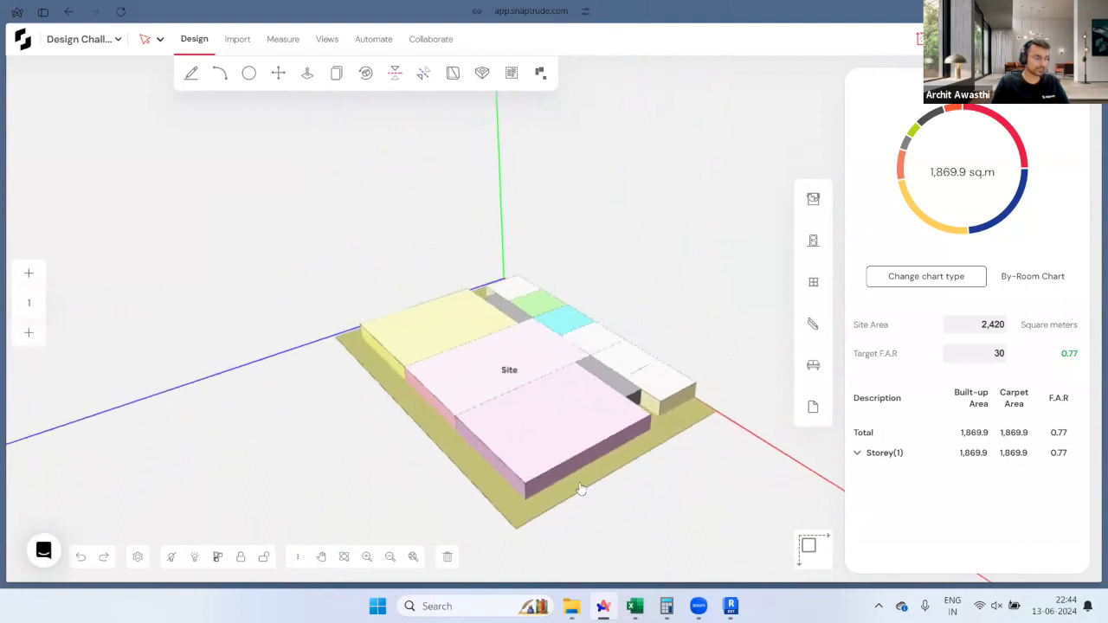
middle_click_drag(467, 483, 3, 363)
Step: Present the webinar slides in Google Slides and advance to the Massing slide
mouse_move(4, 362)
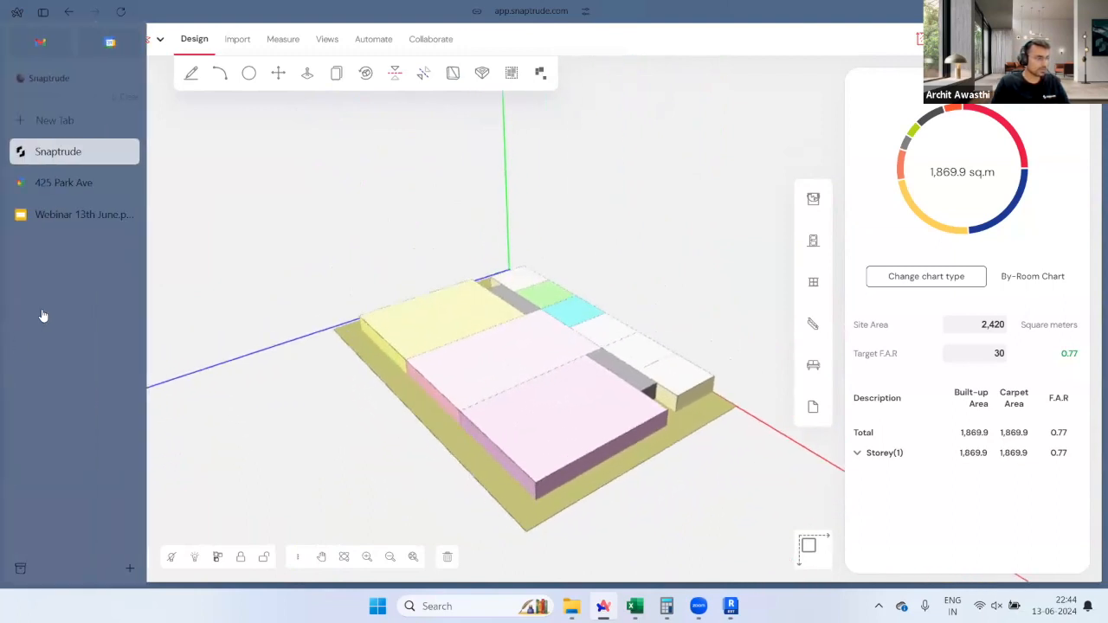
left_click(65, 218)
left_click(904, 48)
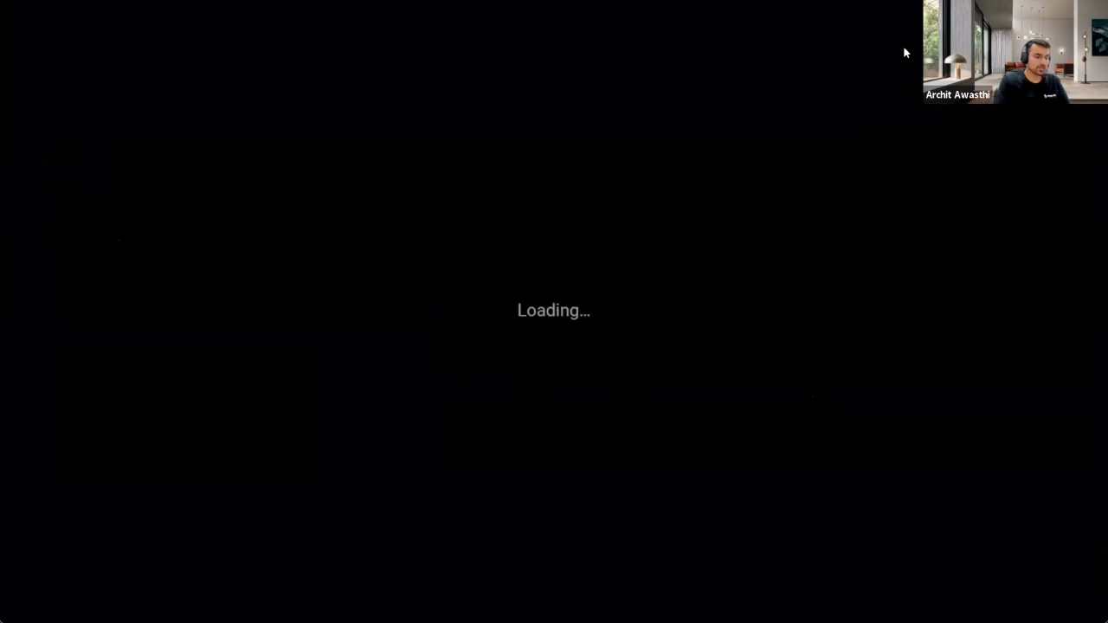
key("Right")
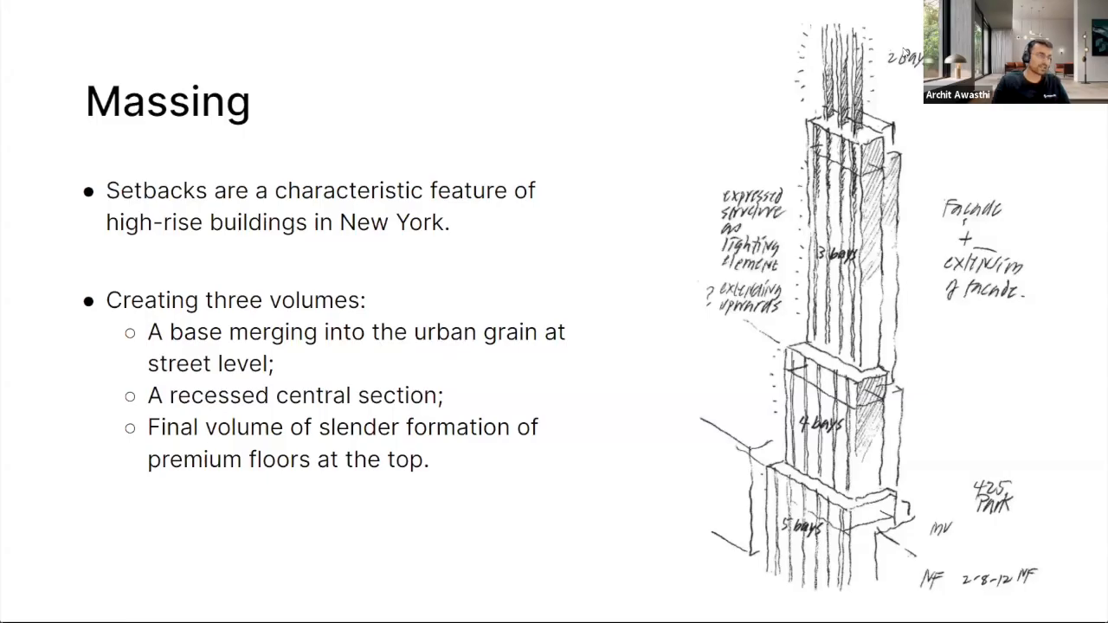
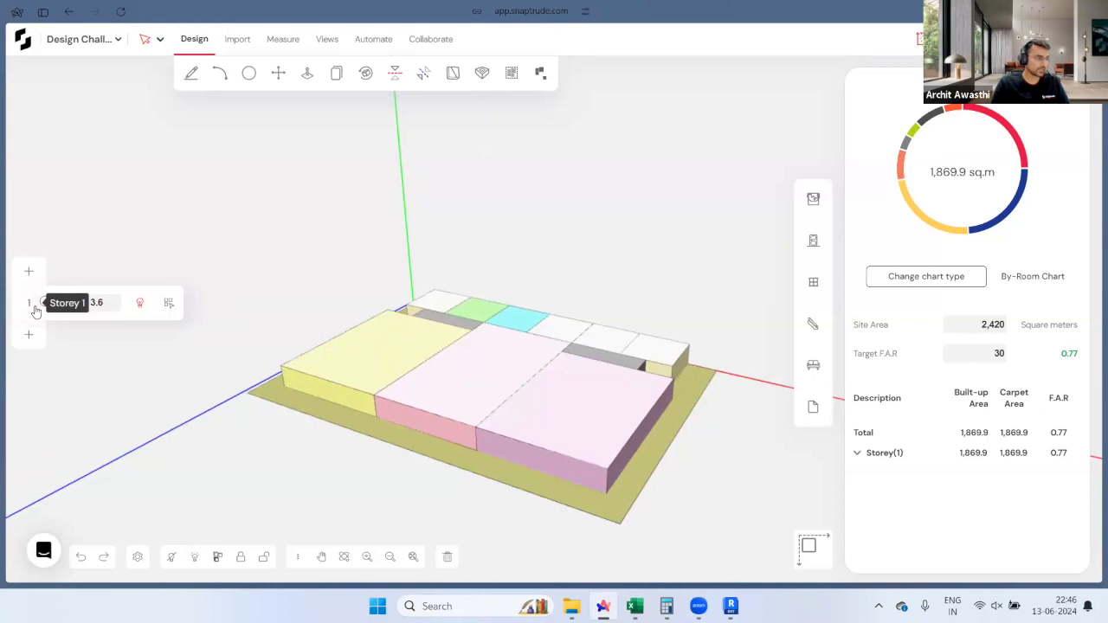
Step: Copy the three back-row rooms onto a new Storey 2, adding 432 sq m for 2,301.9 sq m total
middle_click_drag(507, 270, 544, 326)
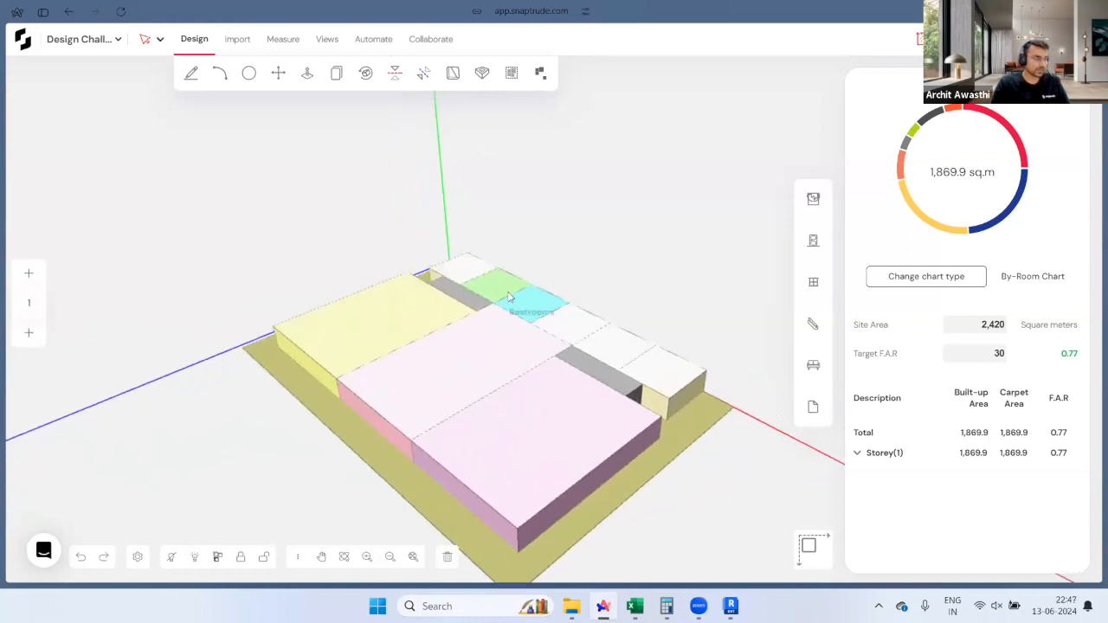
left_click(472, 273)
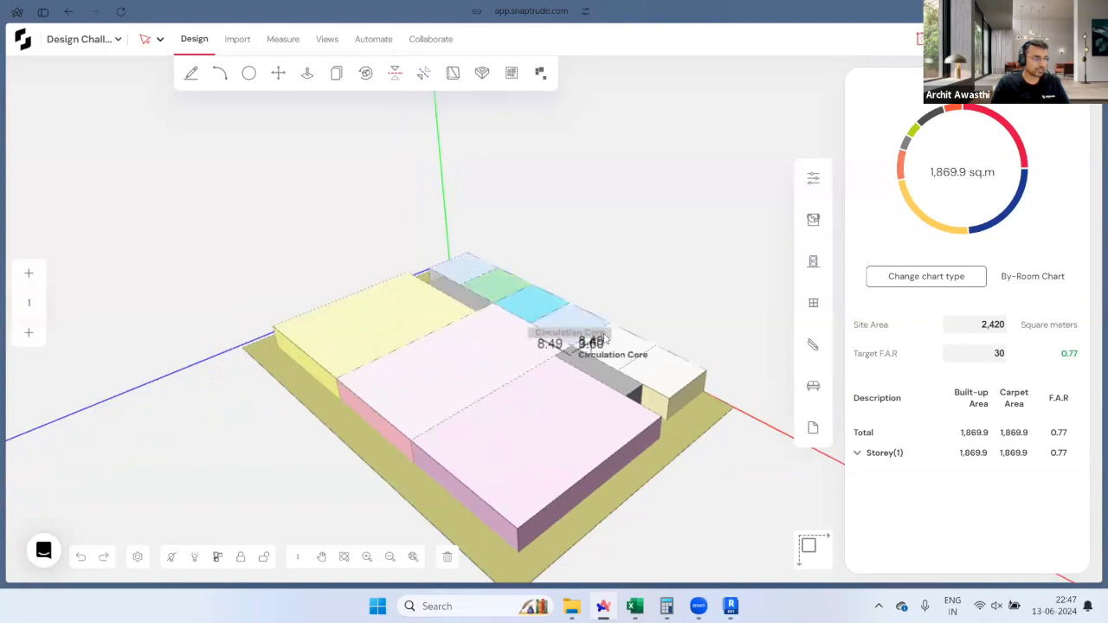
left_click(605, 338)
left_click(659, 366)
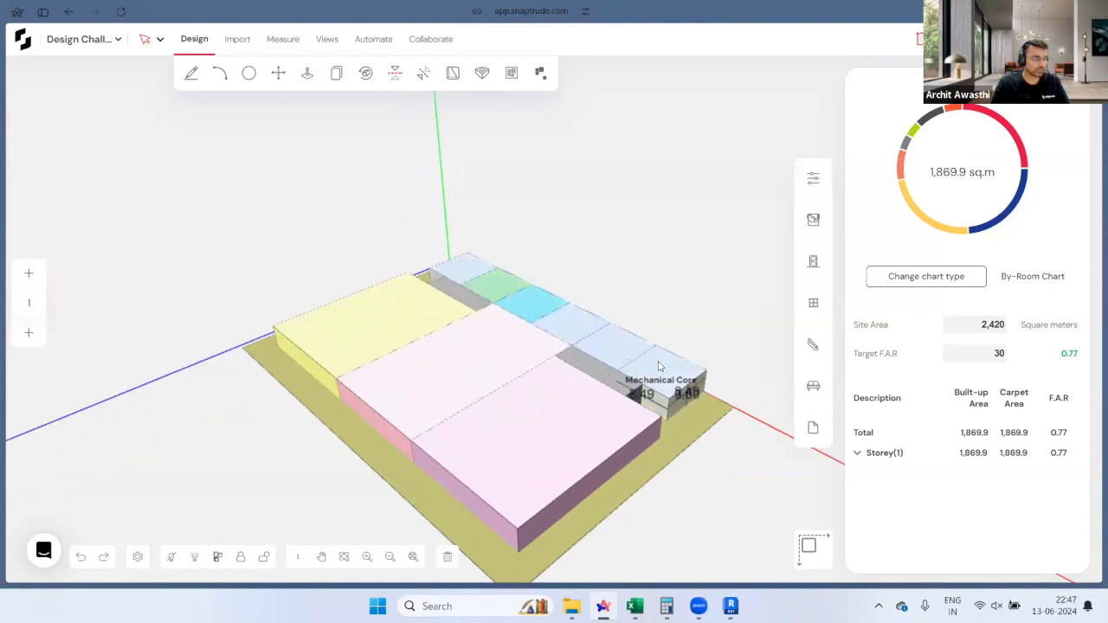
left_click(30, 272)
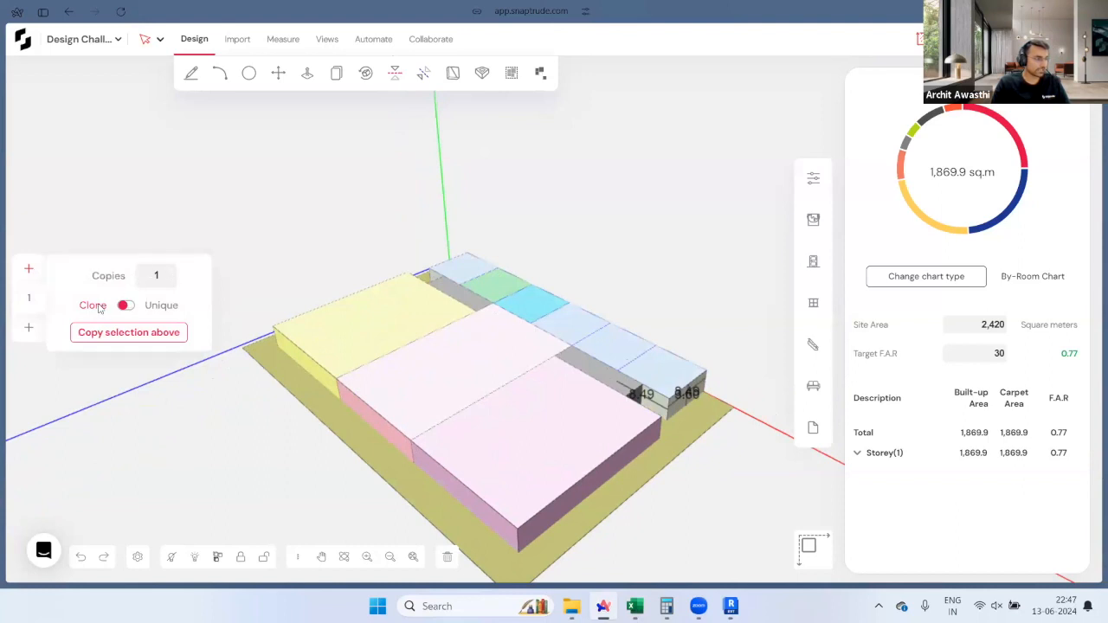
left_click(147, 336)
middle_click_drag(680, 477, 814, 502)
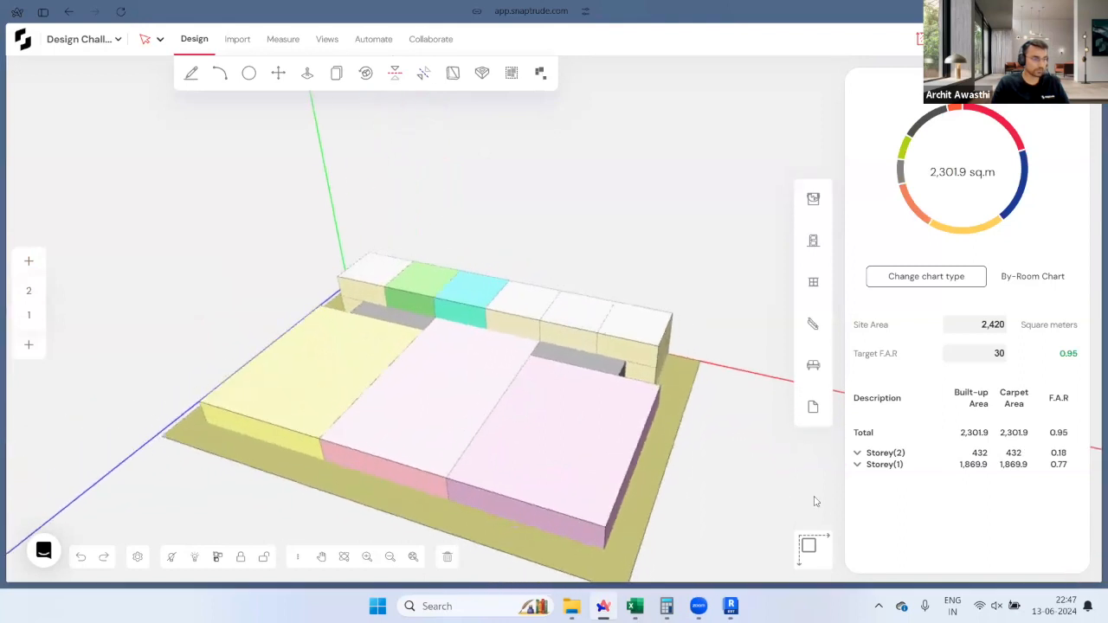
Step: In the Storey 2 plan, begin a free-form space outline from the back row to the podium's left side
left_click(26, 291)
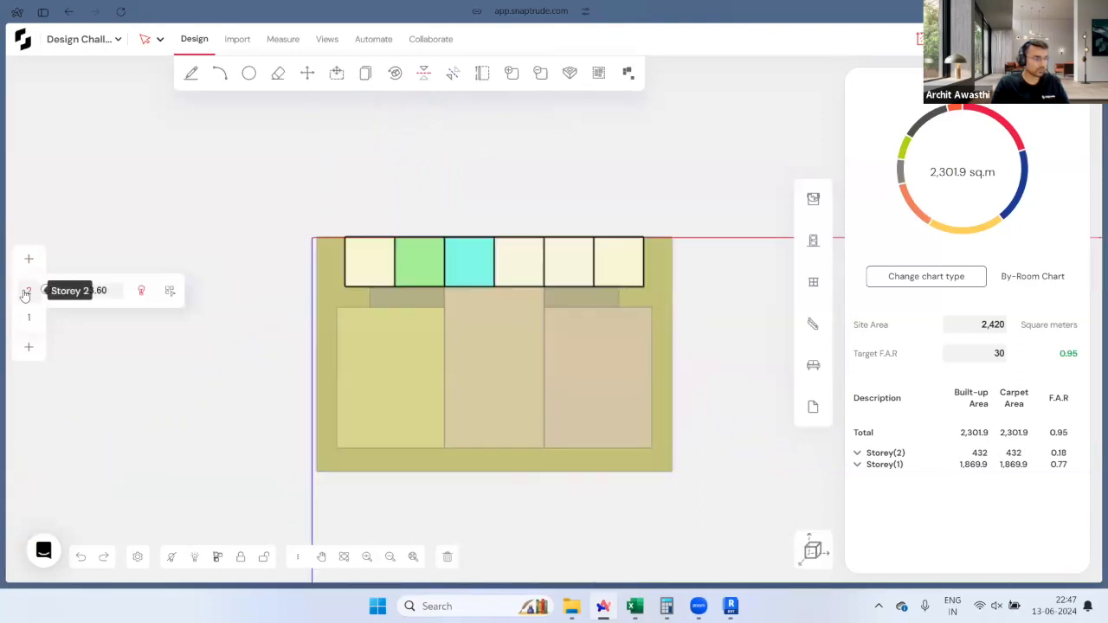
scroll(447, 388, "up", 1)
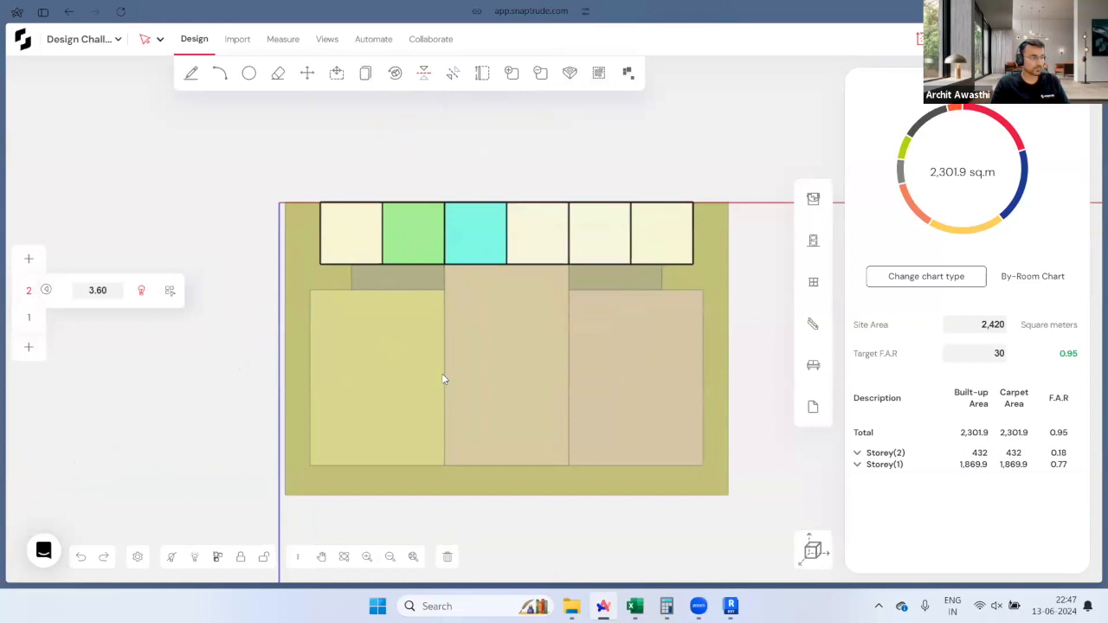
left_click(192, 73)
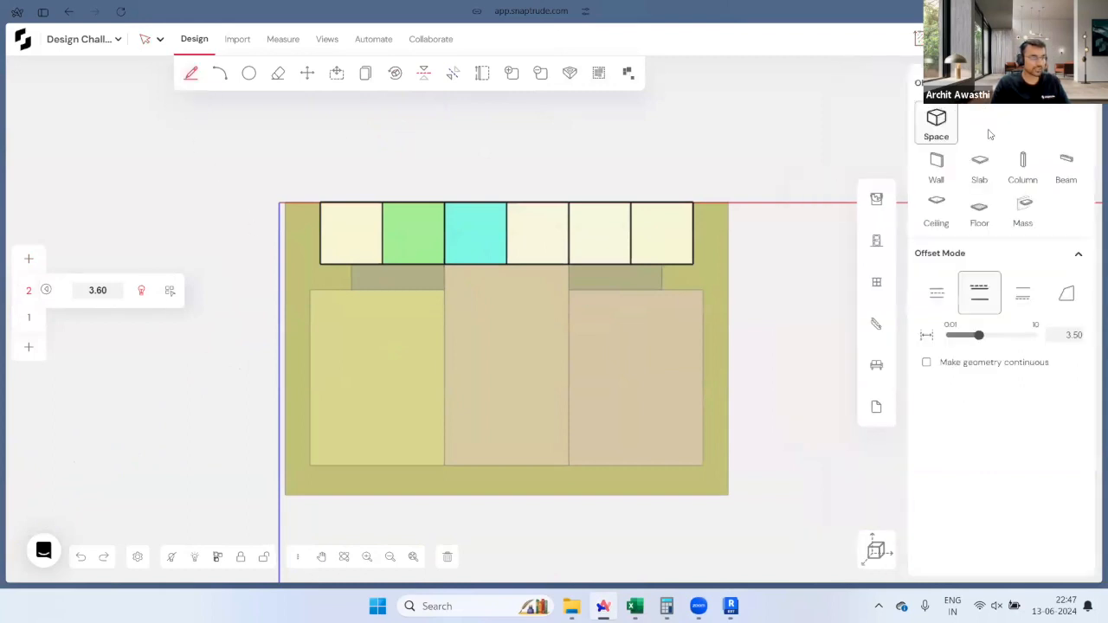
left_click(1067, 294)
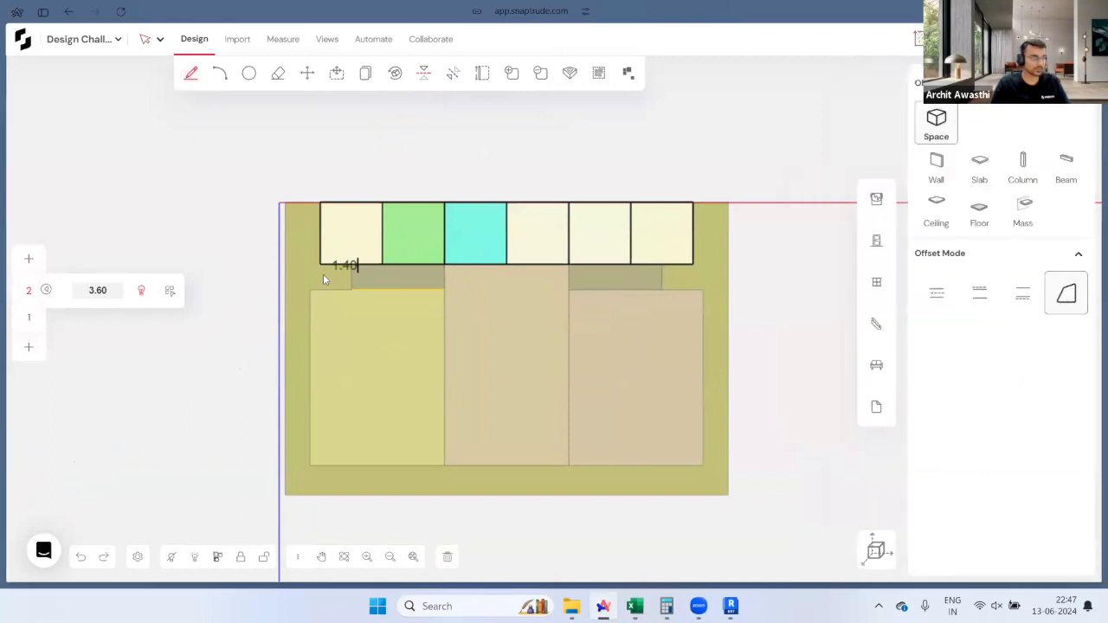
scroll(353, 270, "up", 4)
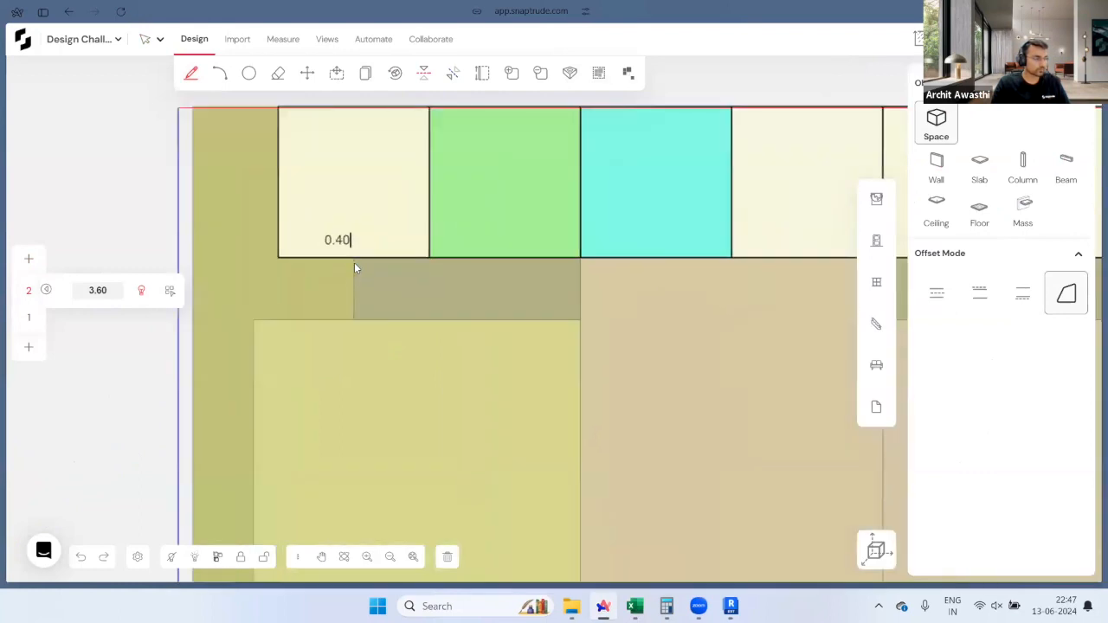
scroll(351, 324, "down", 2)
left_click(351, 320)
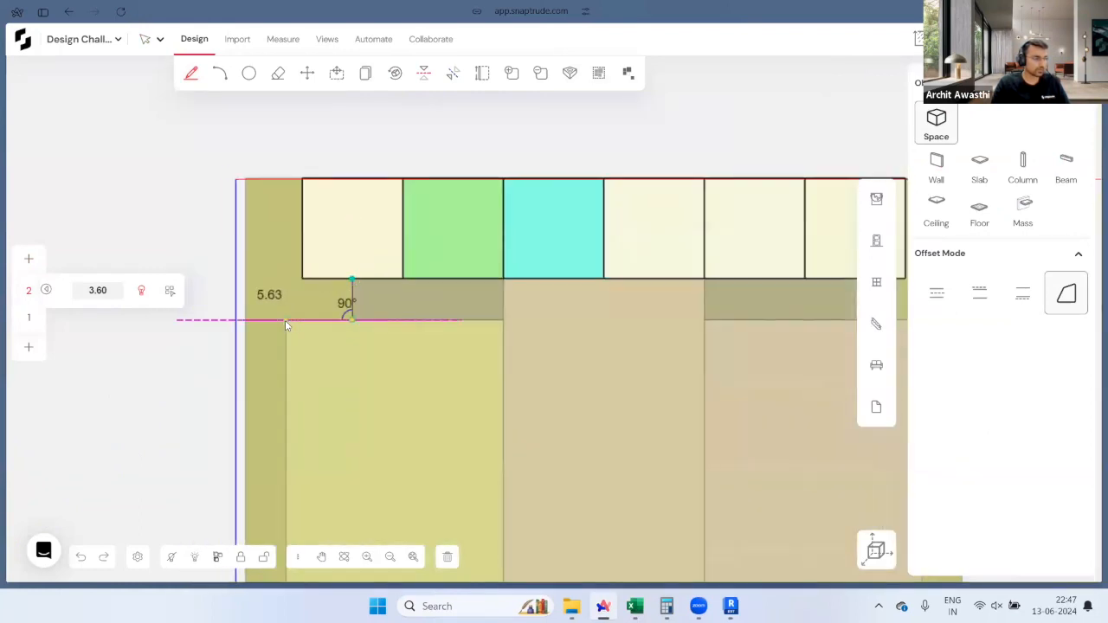
left_click(285, 320)
Step: Finish the stepped outline across the podium, notched at the back row, and return to 3D
scroll(286, 316, "down", 2)
scroll(289, 476, "down", 1)
left_click(288, 517)
left_click(677, 516)
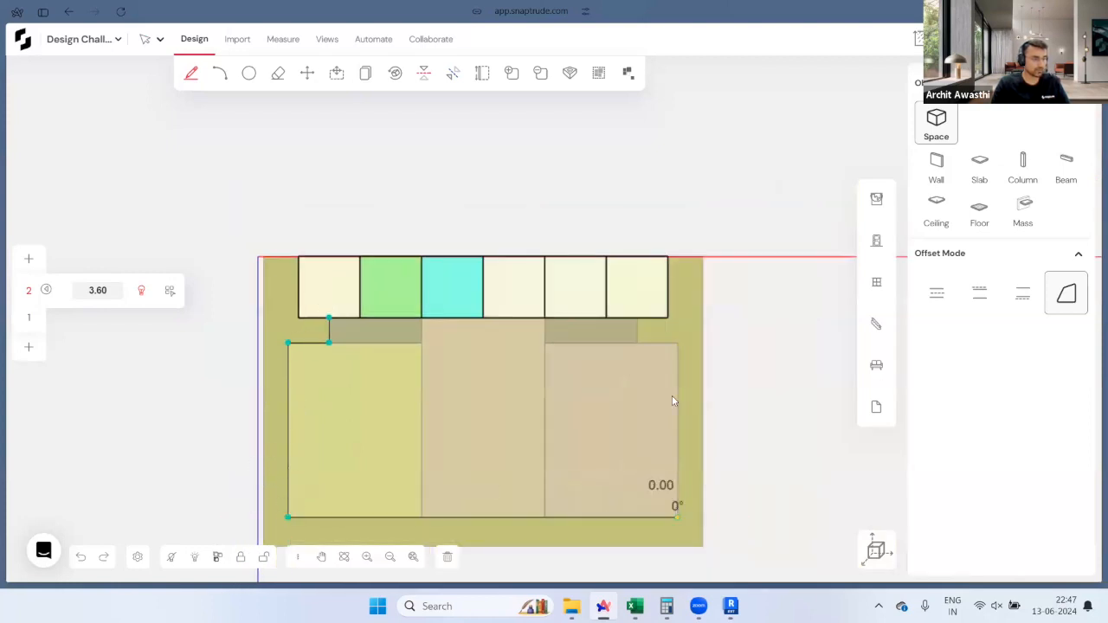
left_click(677, 344)
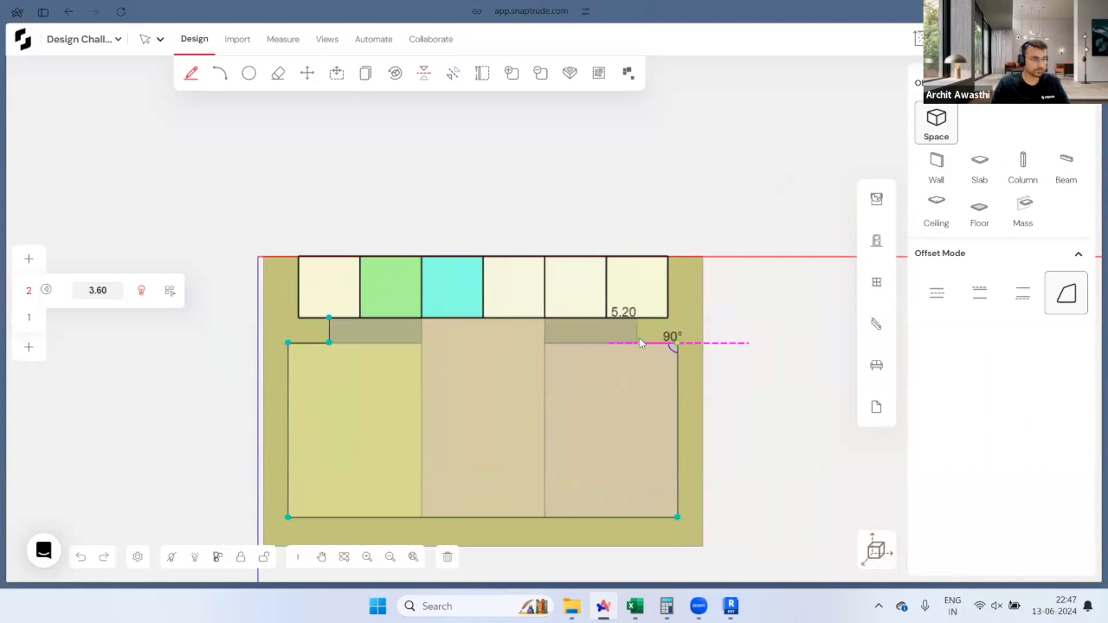
left_click(638, 344)
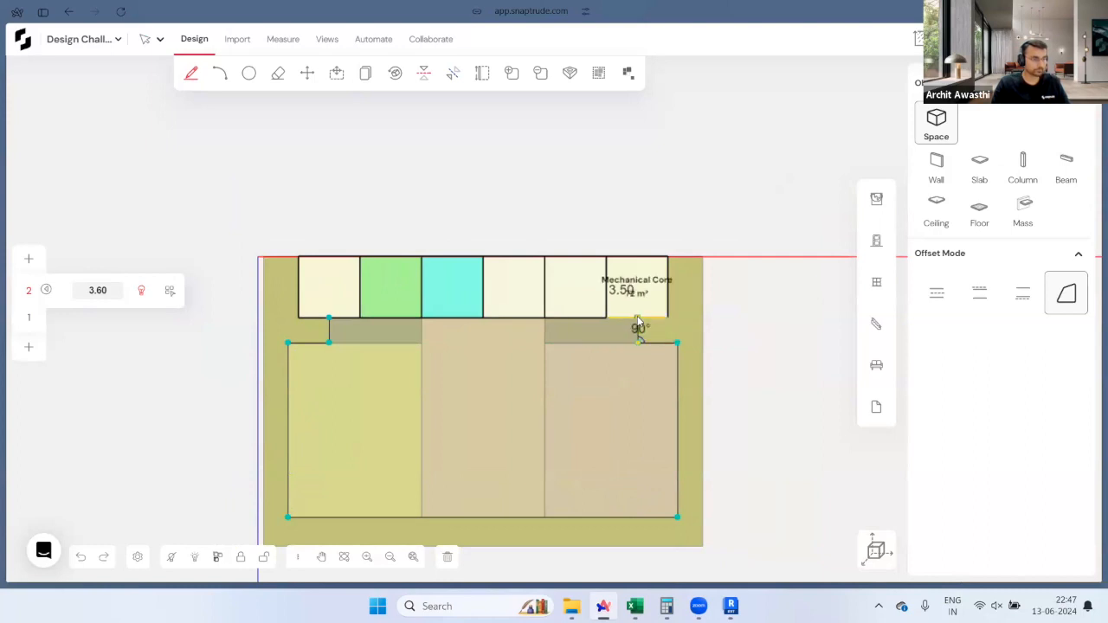
left_click(638, 317)
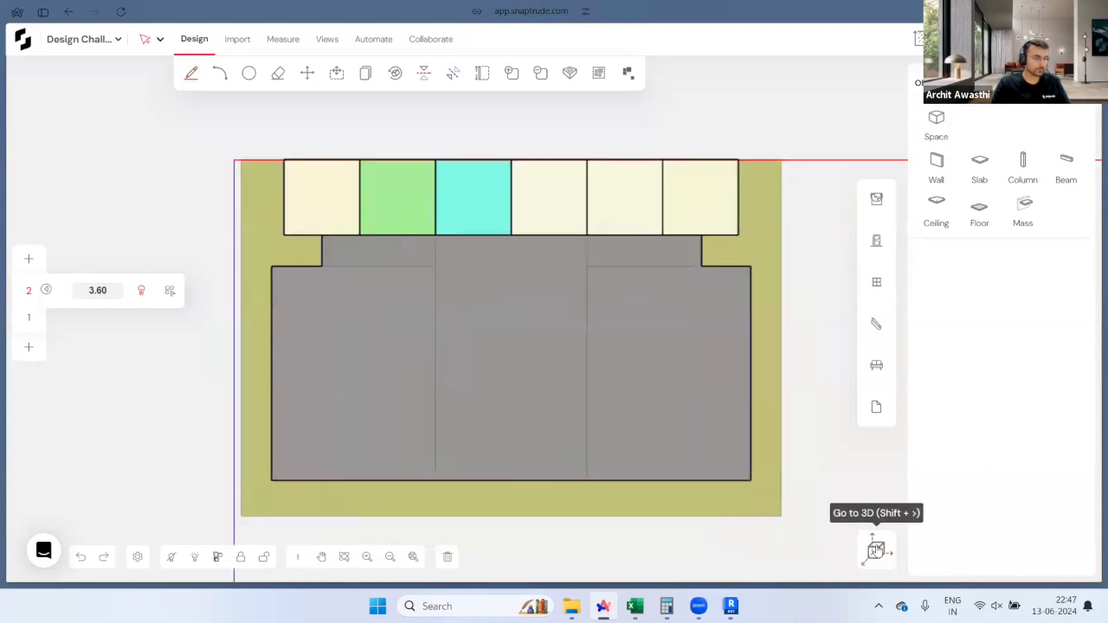
left_click(876, 552)
Step: Add a by-storey bar chart of areas to the dashboard
left_click(918, 40)
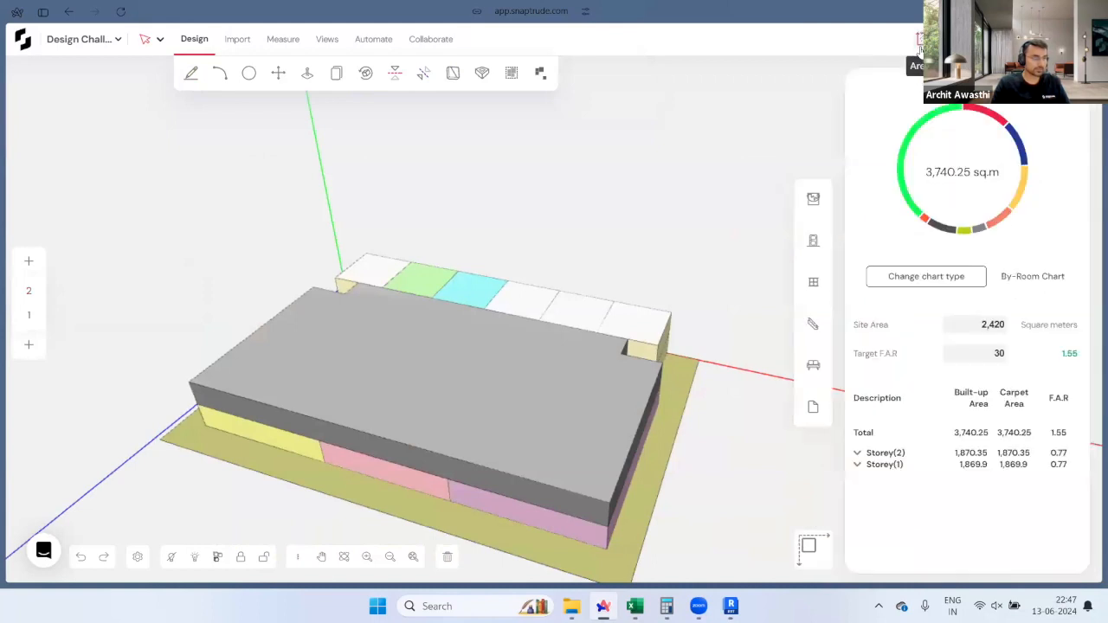
left_click(926, 277)
left_click(405, 362)
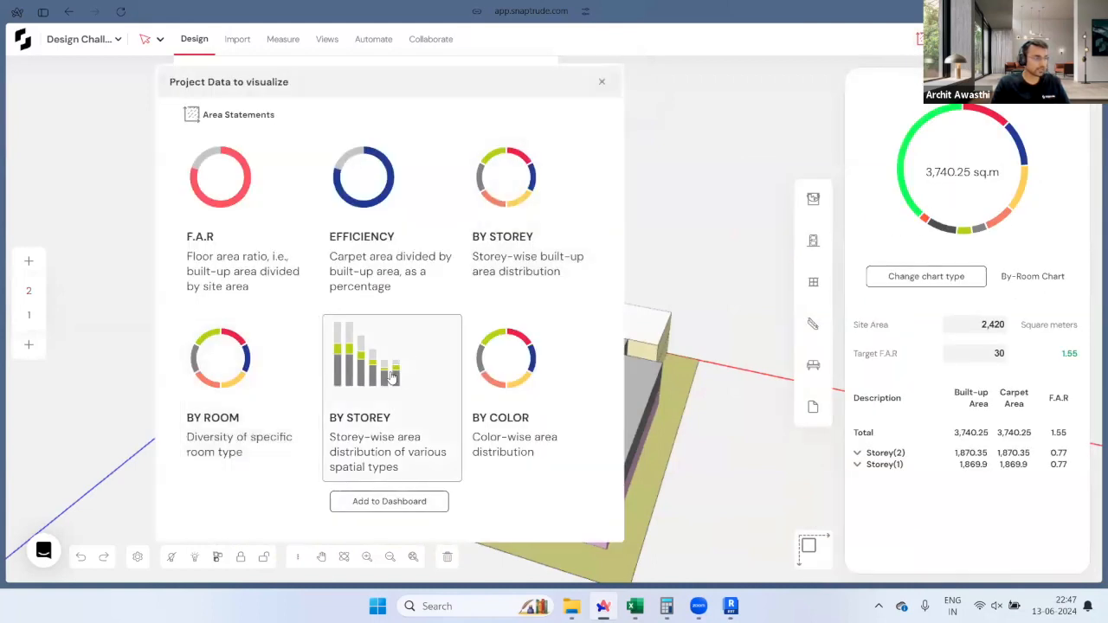
left_click(392, 501)
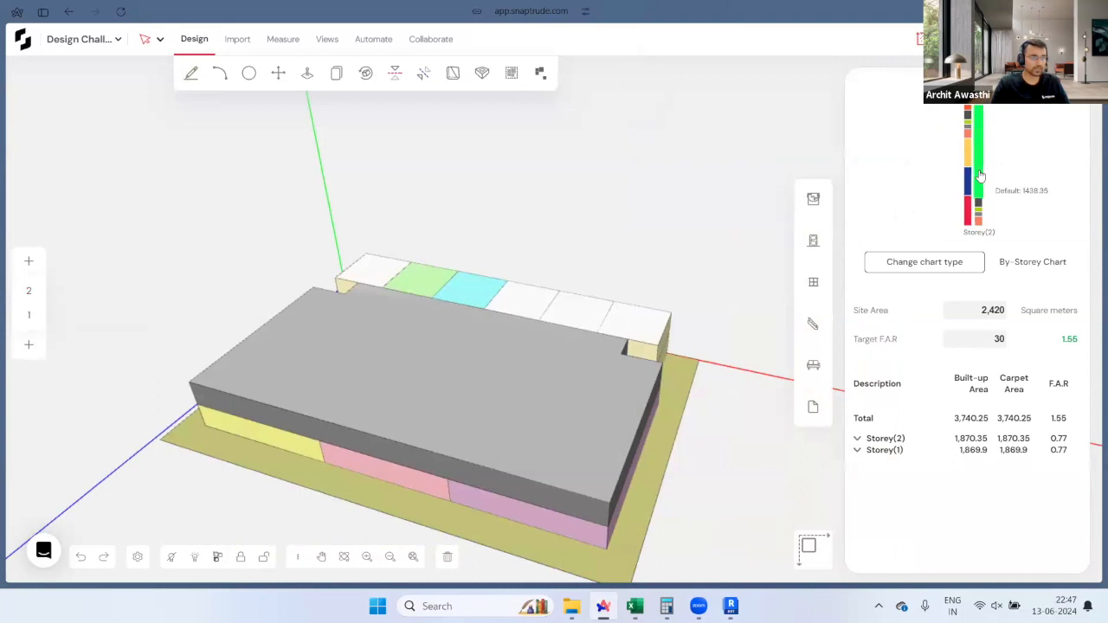
Step: Label the new Storey 2 block 'Office block'
mouse_move(980, 158)
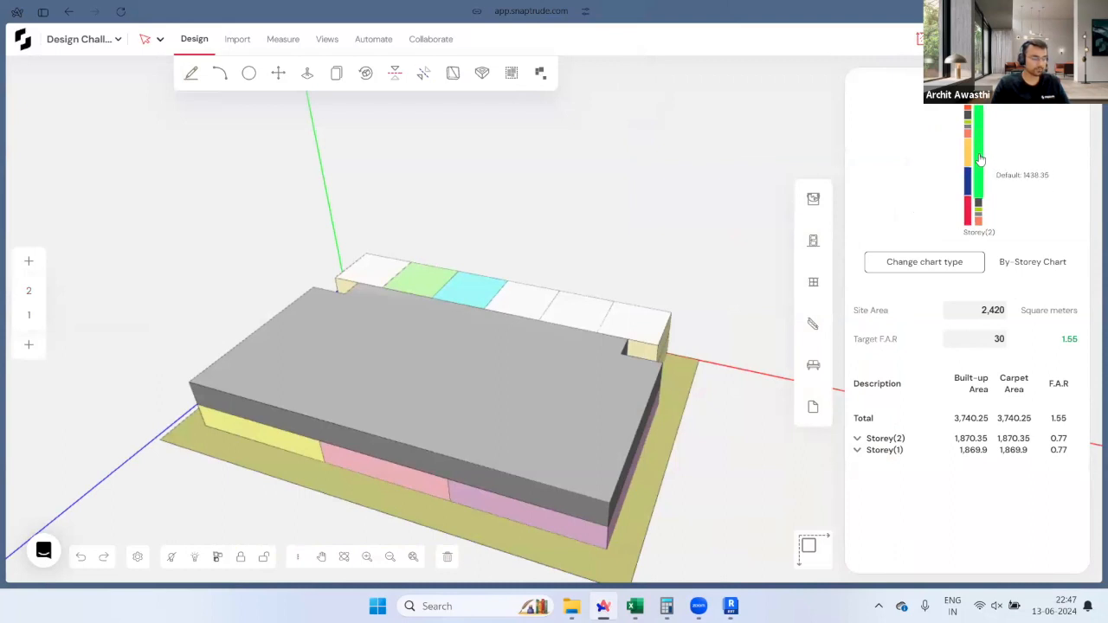
left_click(559, 392)
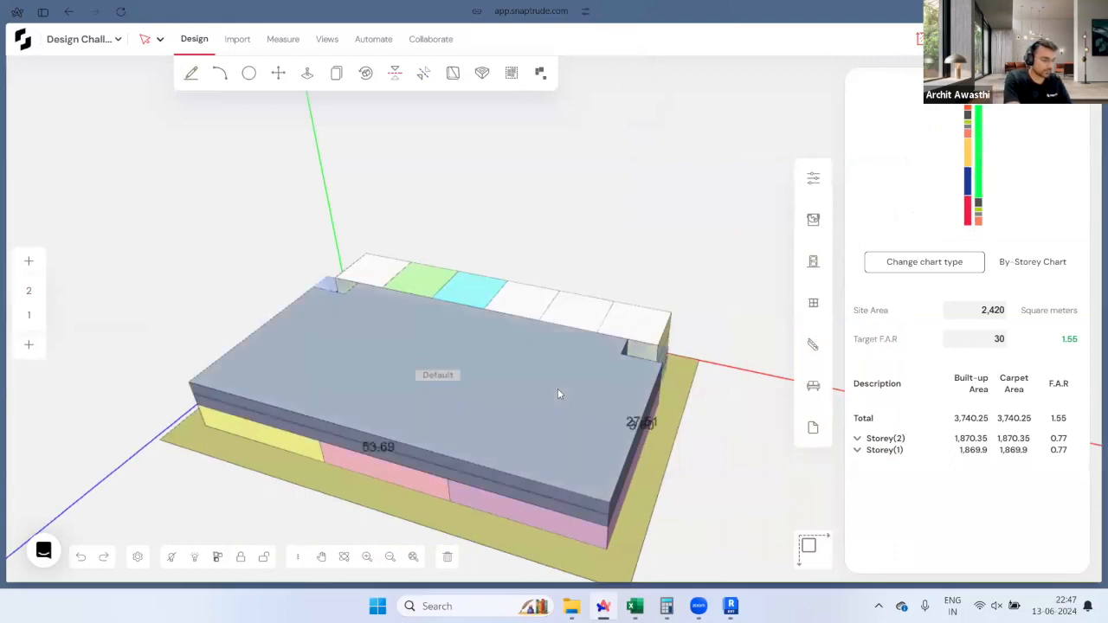
type("Office")
key("Return")
Step: Colour the Office block steel blue and orbit around to review it
left_click(813, 220)
scroll(926, 286, "down", 10)
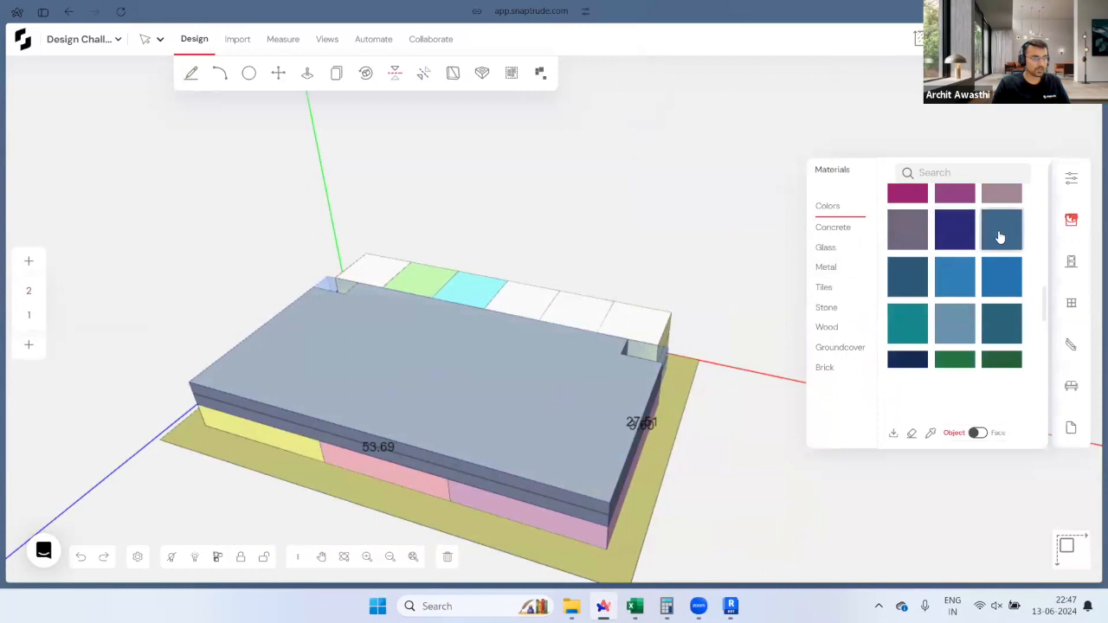
scroll(980, 250, "up", 1)
left_click(1002, 301)
left_click(494, 380)
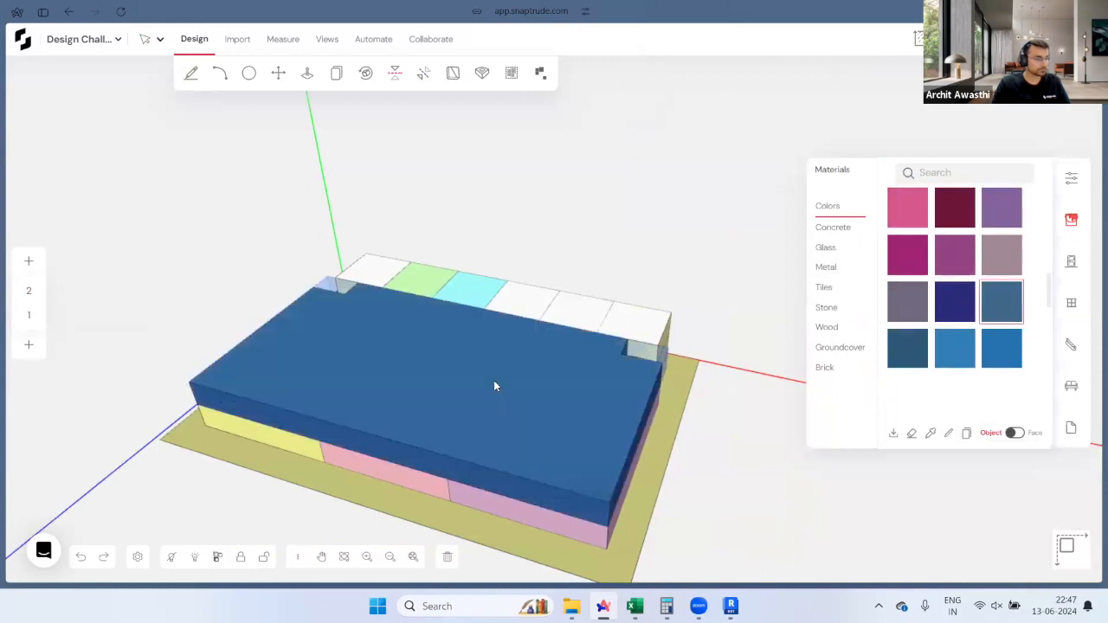
key("Escape")
right_click_drag(722, 439, 641, 304)
scroll(549, 381, "down", 1)
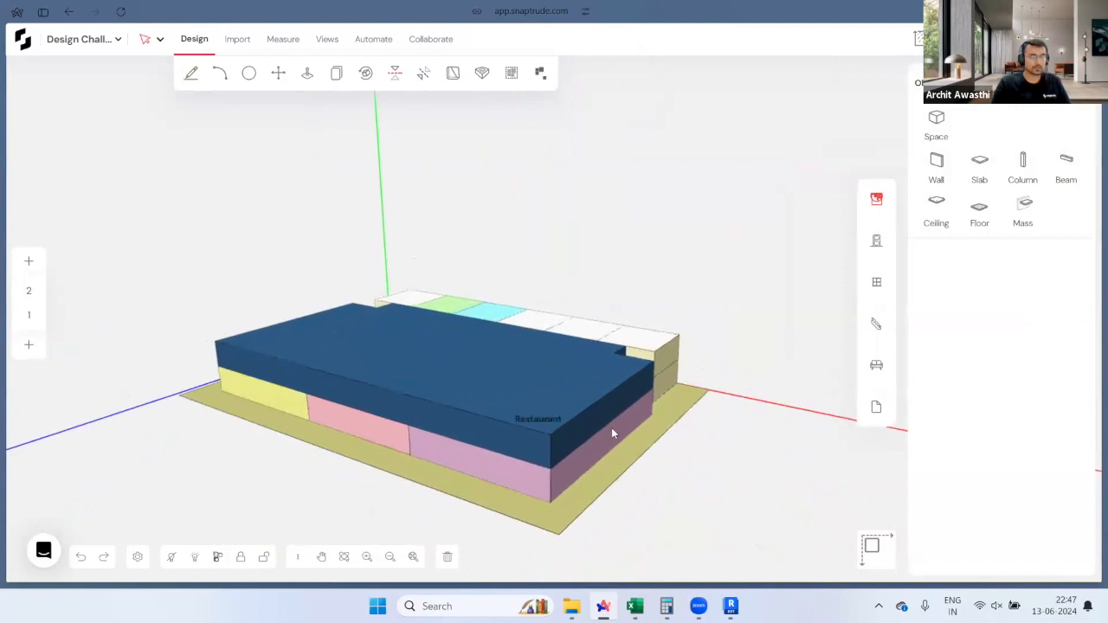
right_click_drag(611, 428, 446, 448)
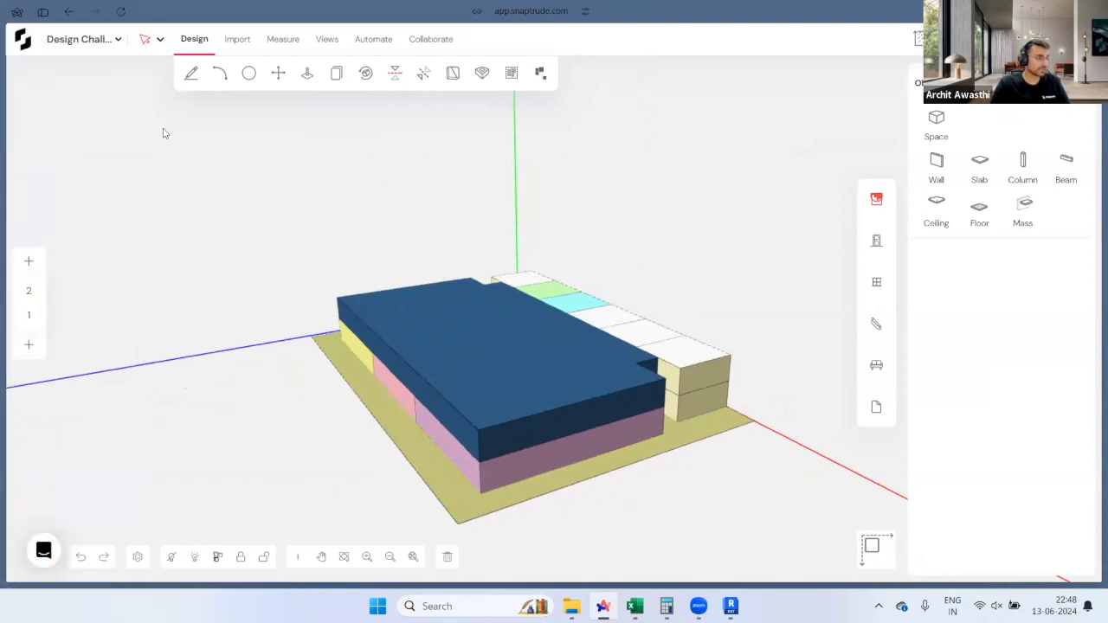
left_click(161, 40)
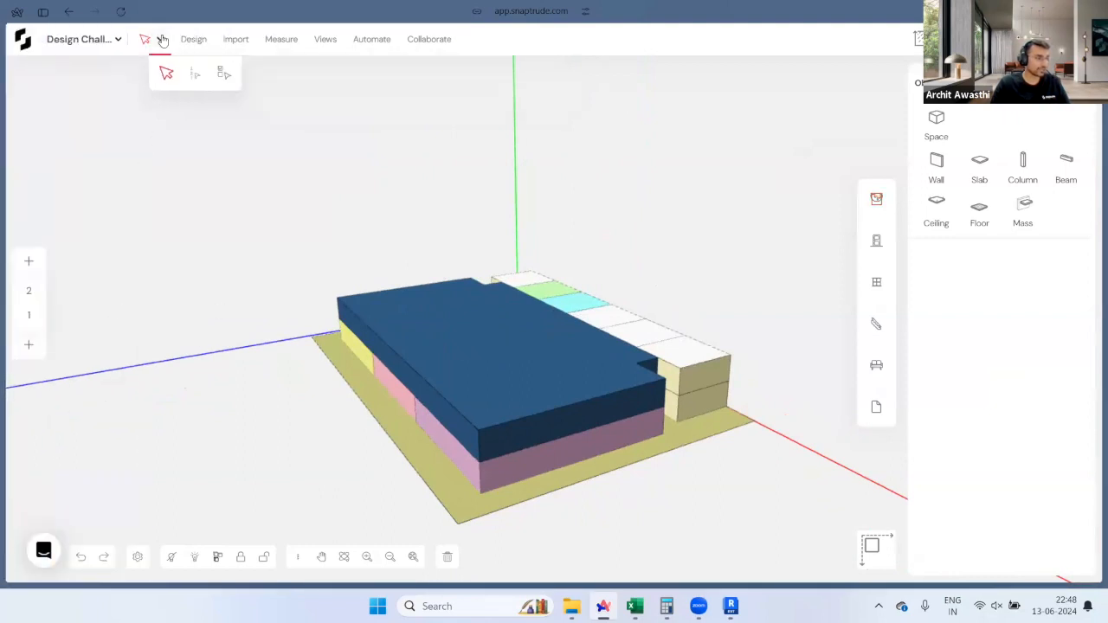
Step: Select all of Storey 2 and stack 4 copies above it, up to storey 6
left_click(197, 78)
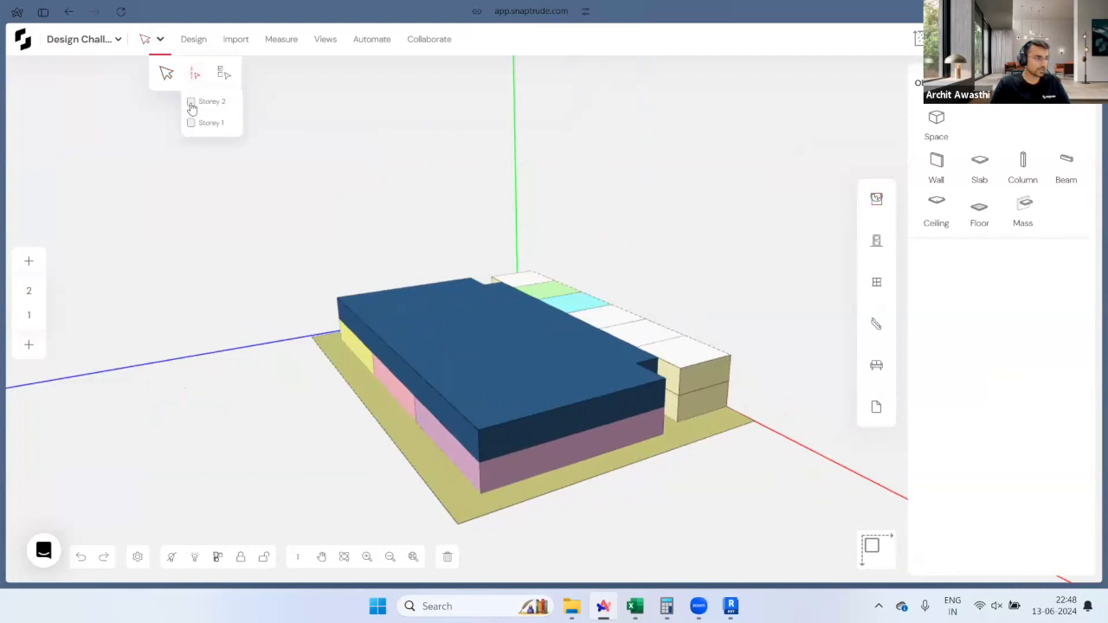
left_click(191, 103)
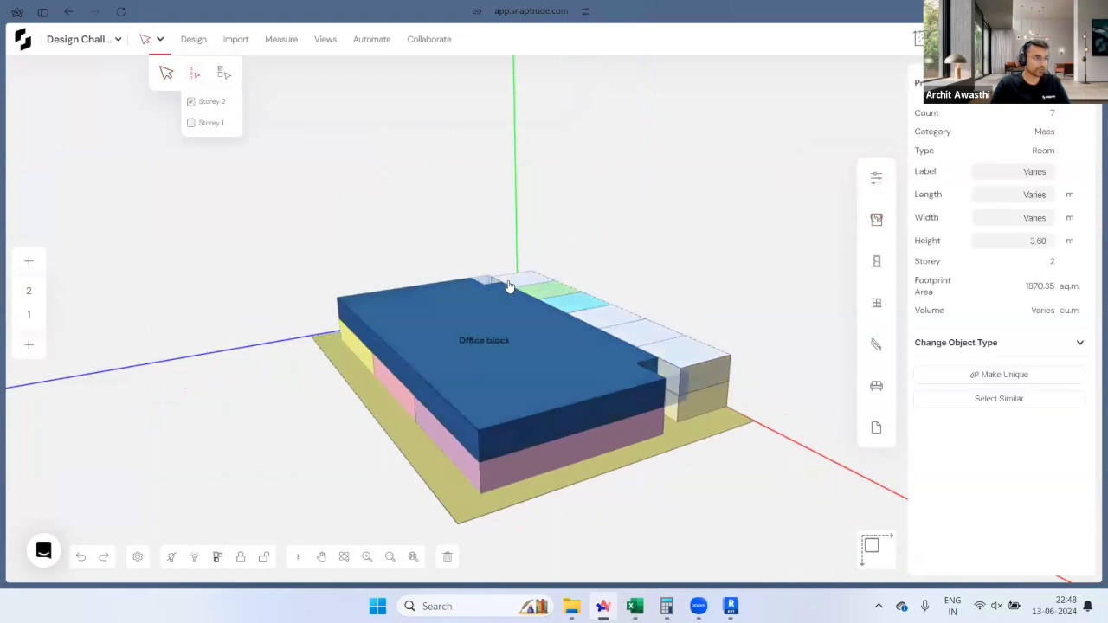
left_click(29, 264)
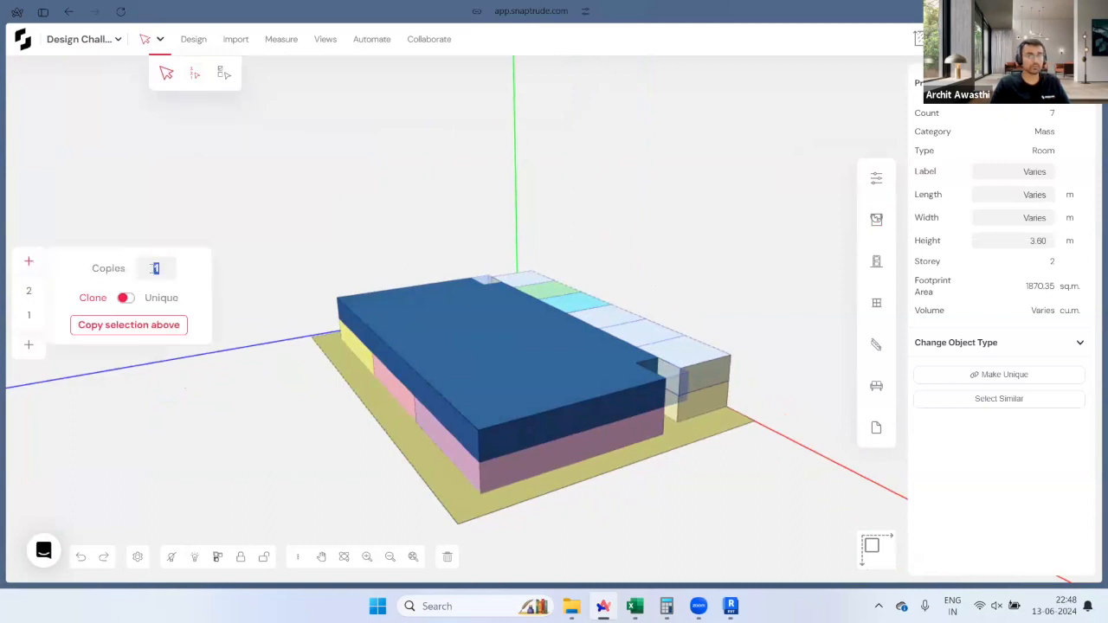
left_click(128, 325)
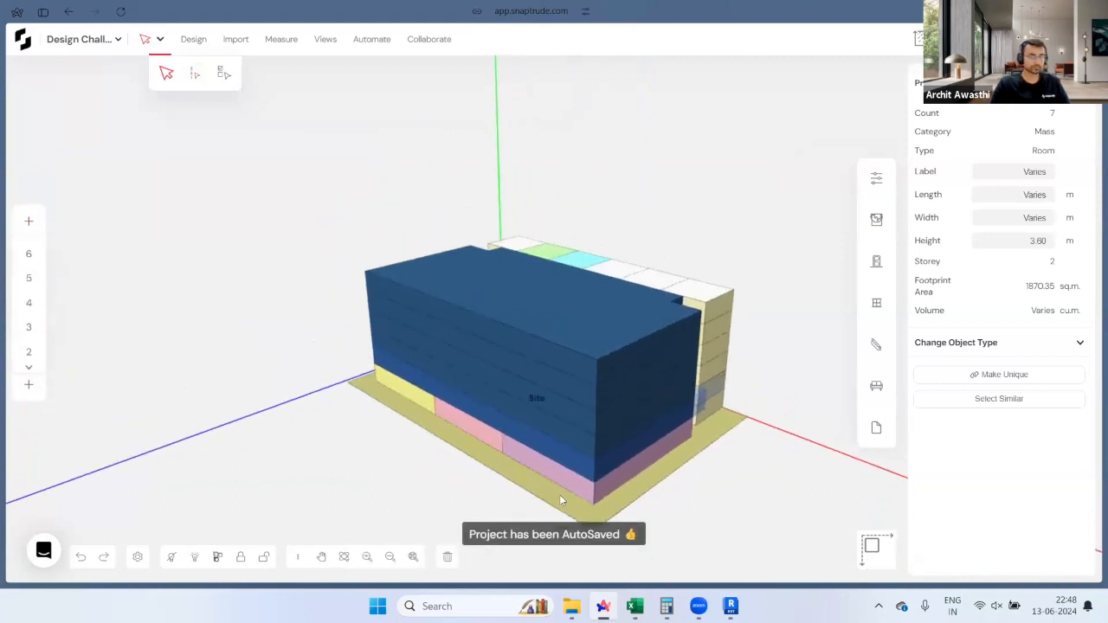
key("Escape")
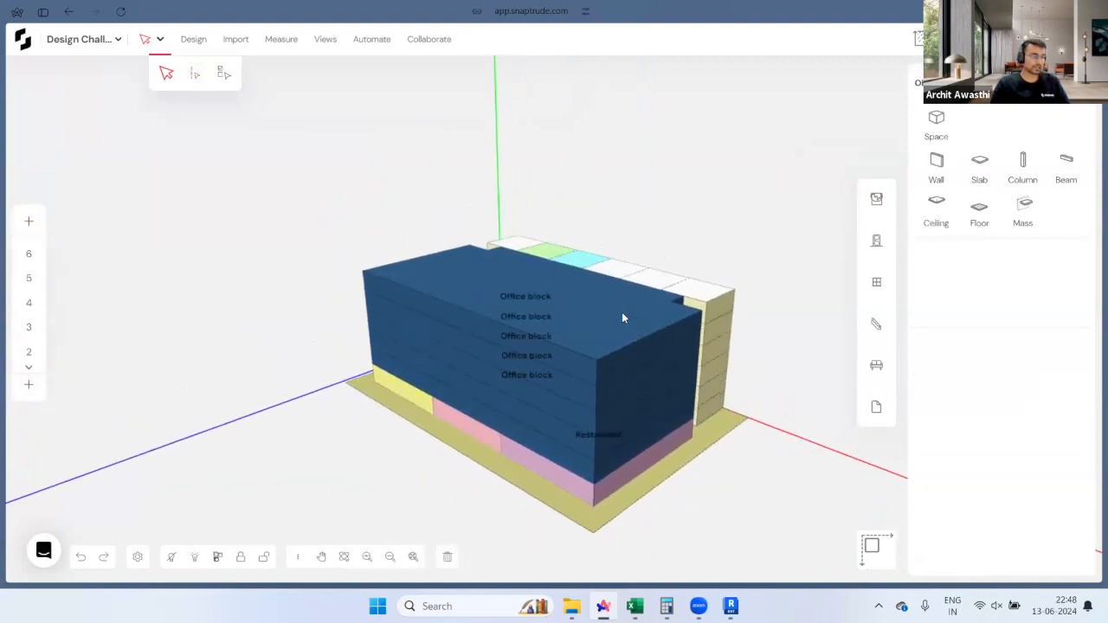
middle_click_drag(622, 313, 580, 325)
Step: Set the top Office block storey's long side face back by 4 m
left_click(585, 326)
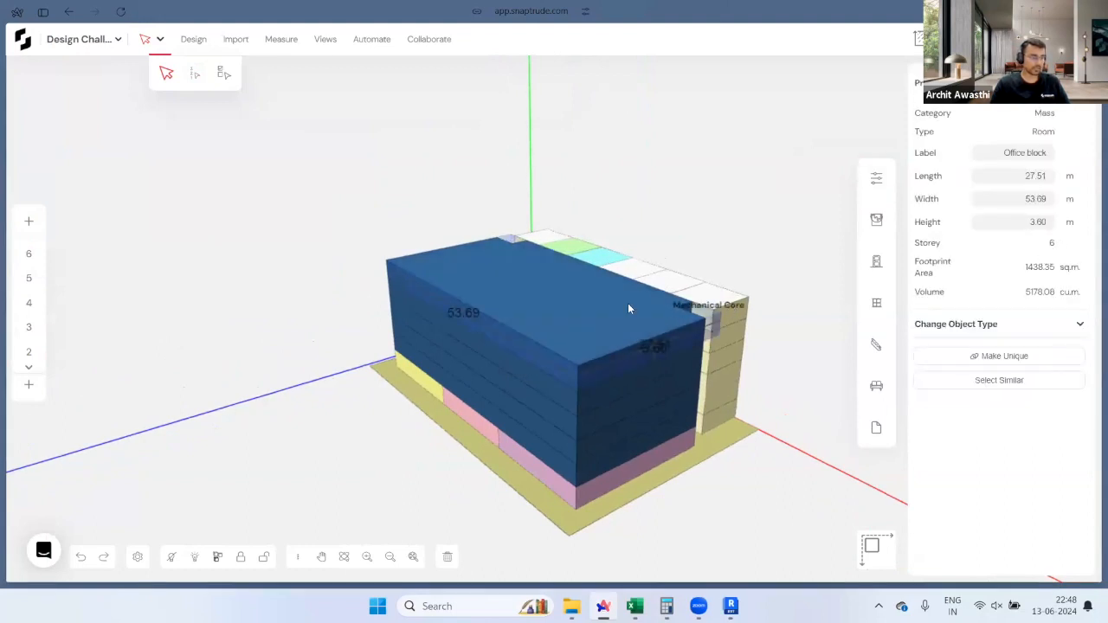
scroll(594, 310, "up", 3)
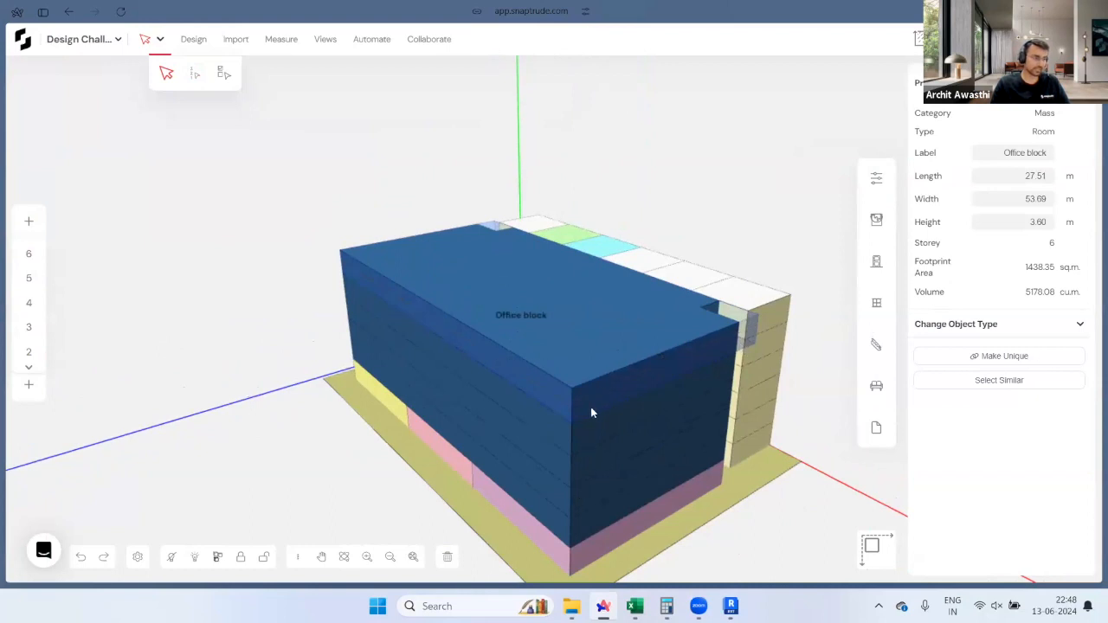
left_click(545, 391)
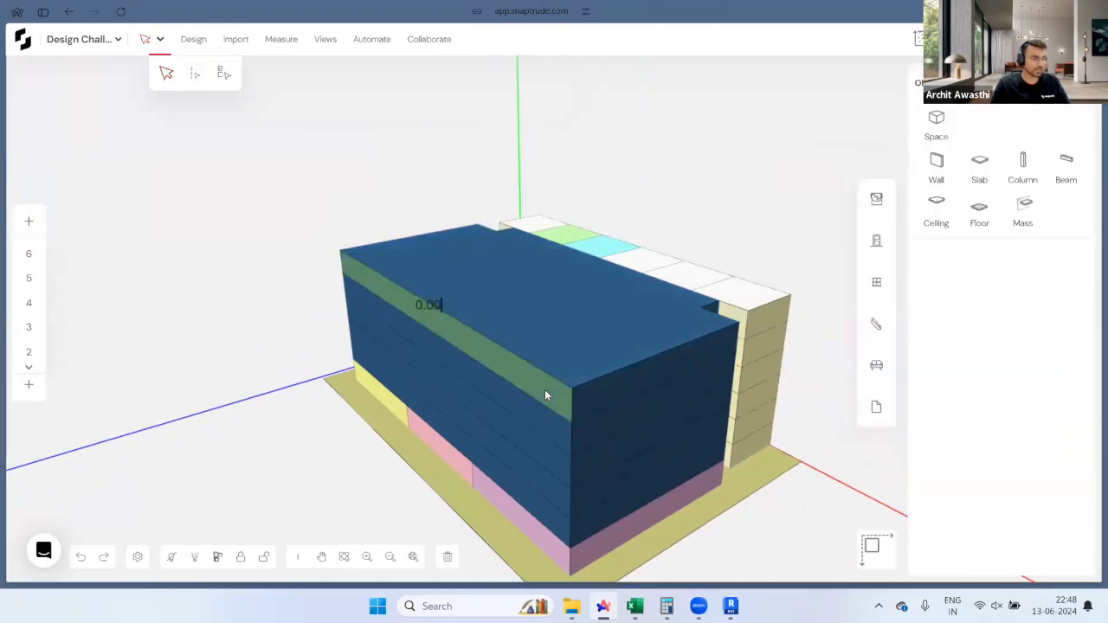
key("BackSpace")
key("BackSpace")
key("BackSpace")
key("BackSpace")
type("4")
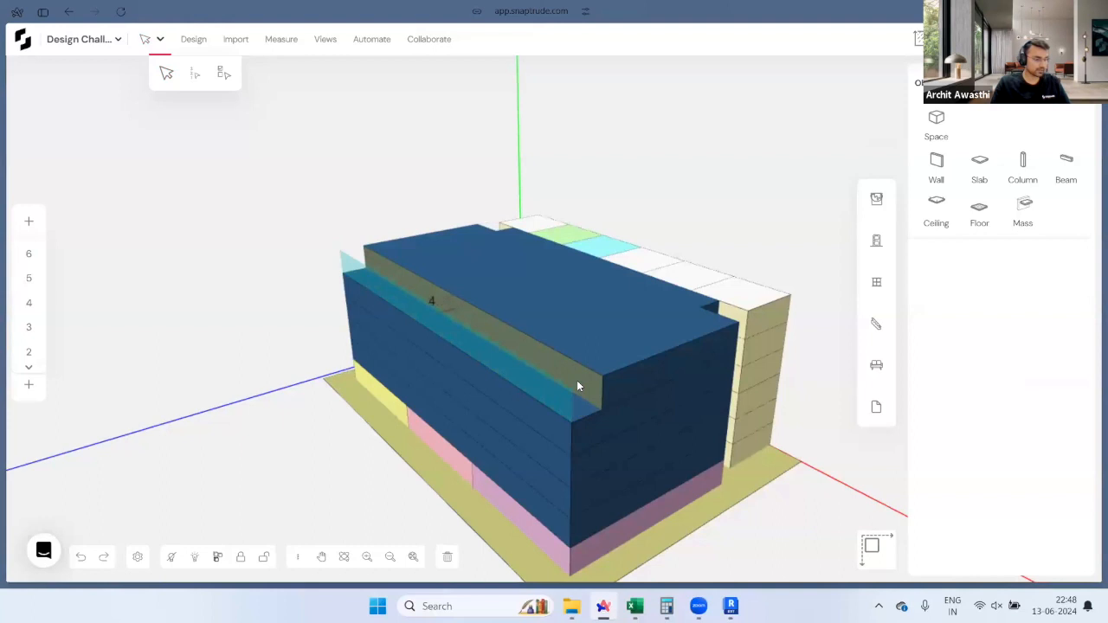
key("Return")
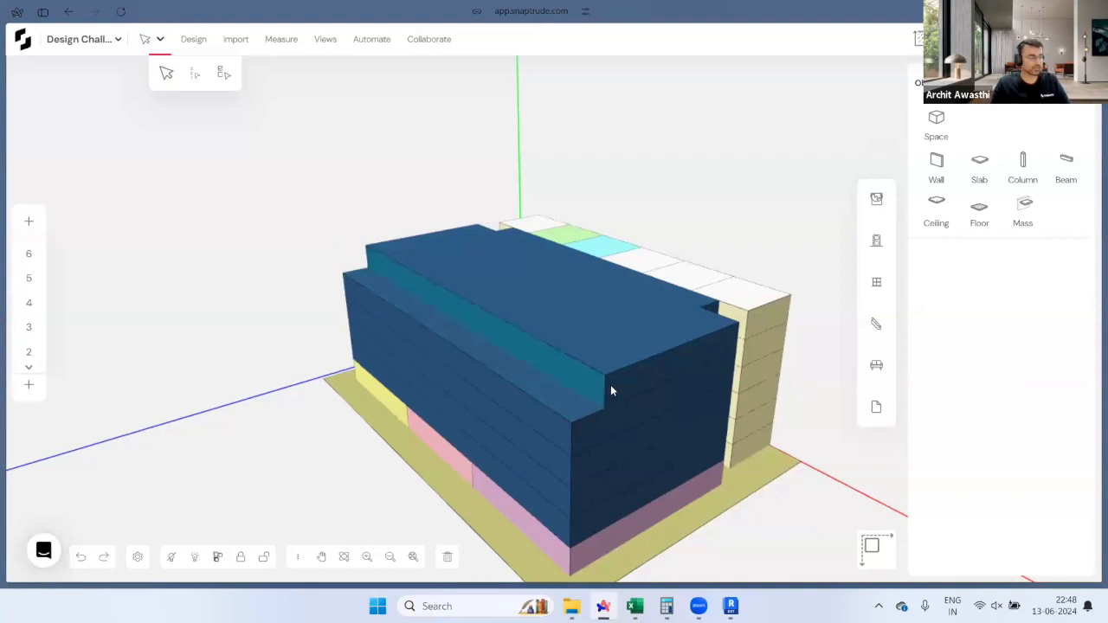
Step: Pull both end faces of the top storey in by 4 m
left_click(608, 381)
key("BackSpace")
key("BackSpace")
key("BackSpace")
key("BackSpace")
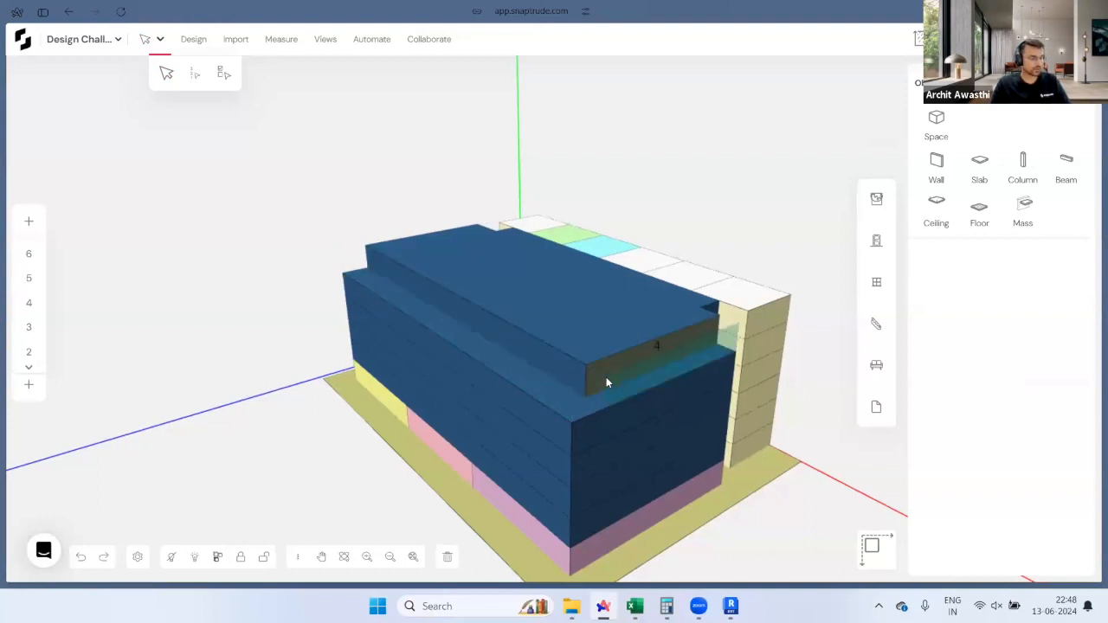
type("4")
key("Return")
left_click_drag(305, 327, 984, 324)
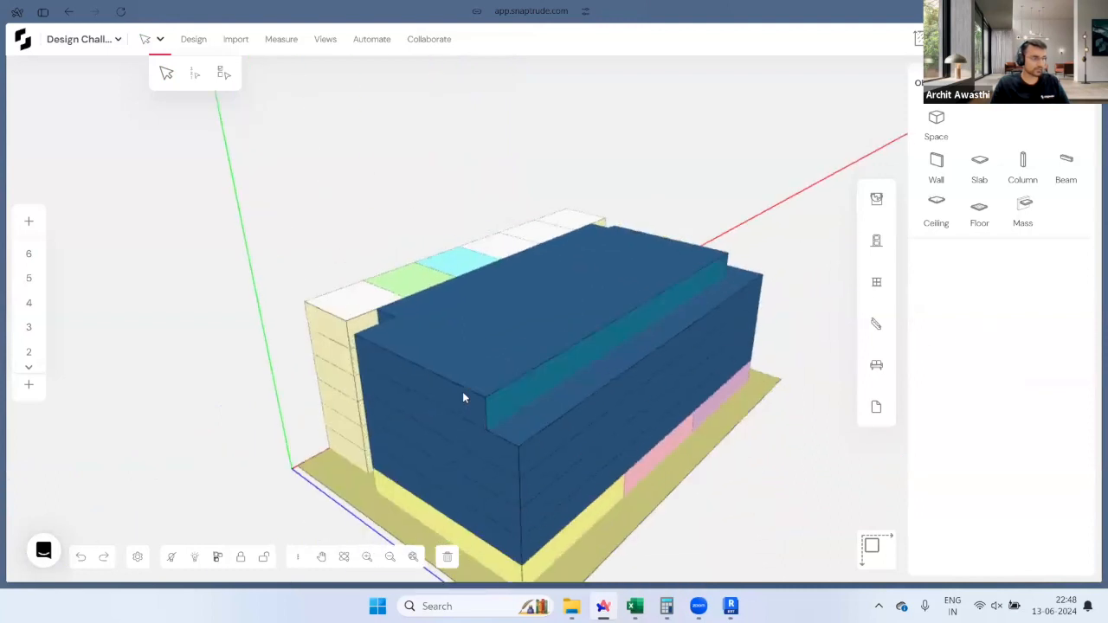
left_click(466, 390)
key("BackSpace")
key("BackSpace")
key("BackSpace")
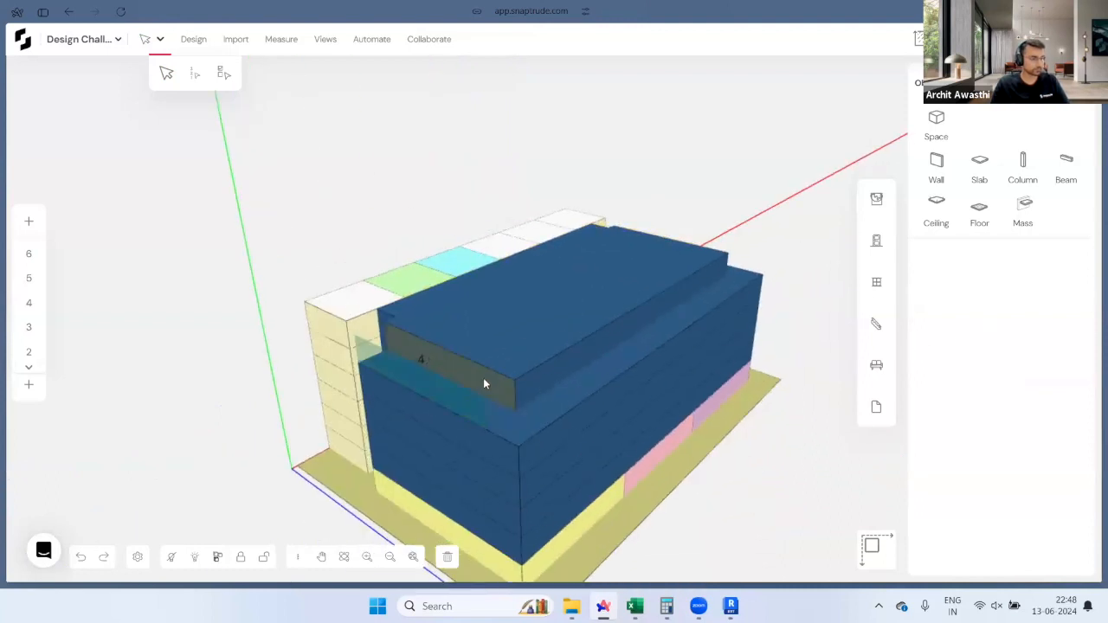
key("Return")
left_click_drag(524, 405, 342, 307)
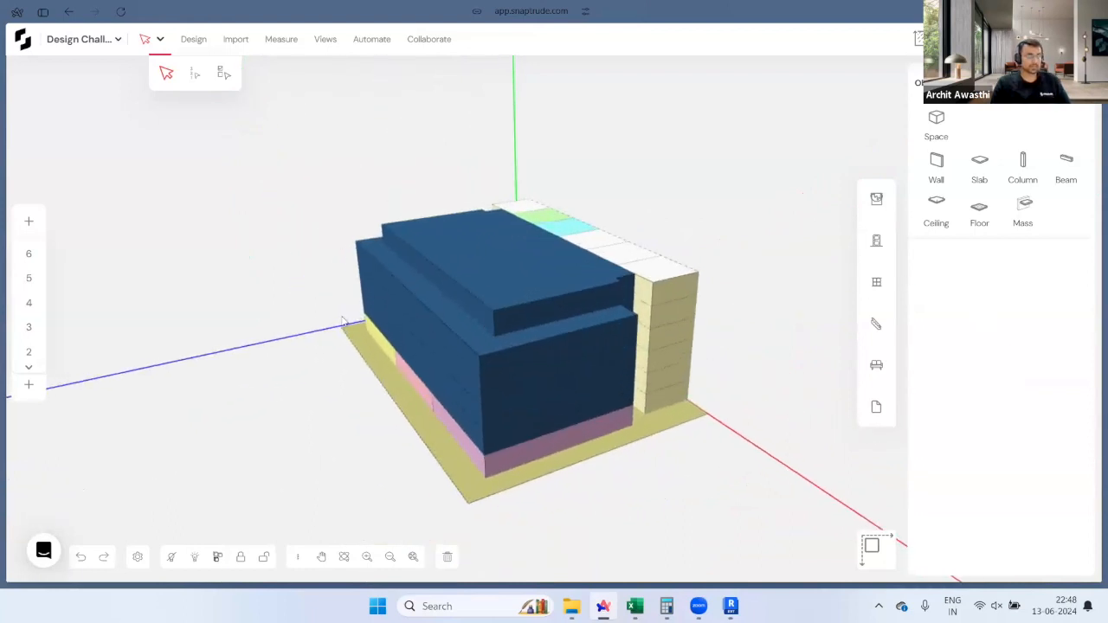
Step: Inspect the corner, front and back Mechanical Core blocks beside the tower
scroll(607, 342, "up", 6)
scroll(607, 342, "down", 2)
left_click_drag(414, 364, 669, 437)
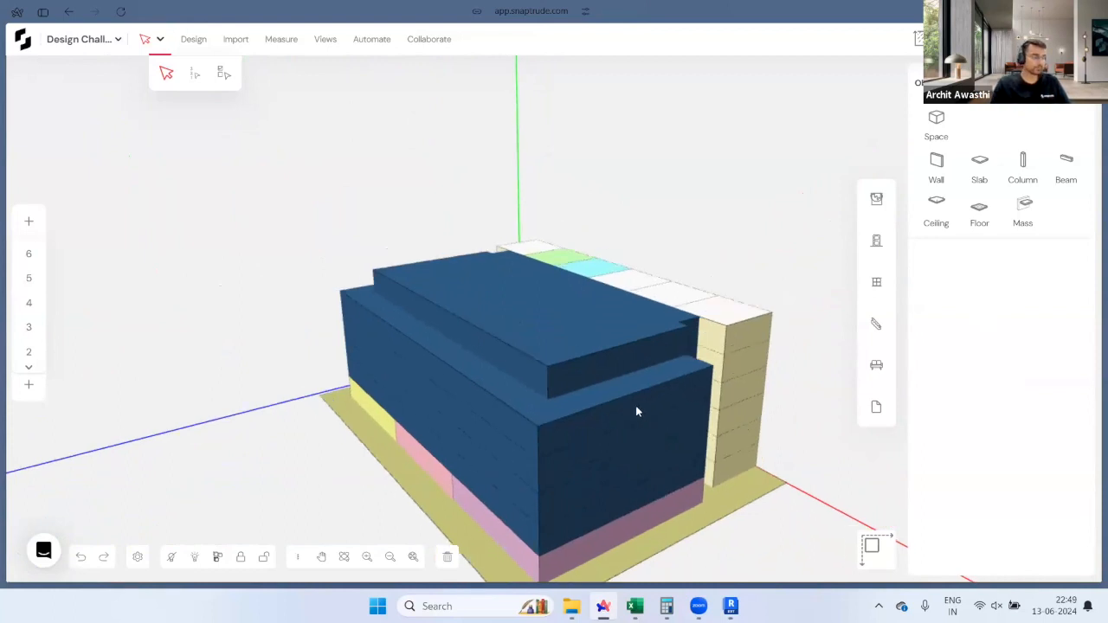
left_click_drag(691, 349, 297, 337)
scroll(297, 337, "down", 2)
scroll(817, 442, "up", 2)
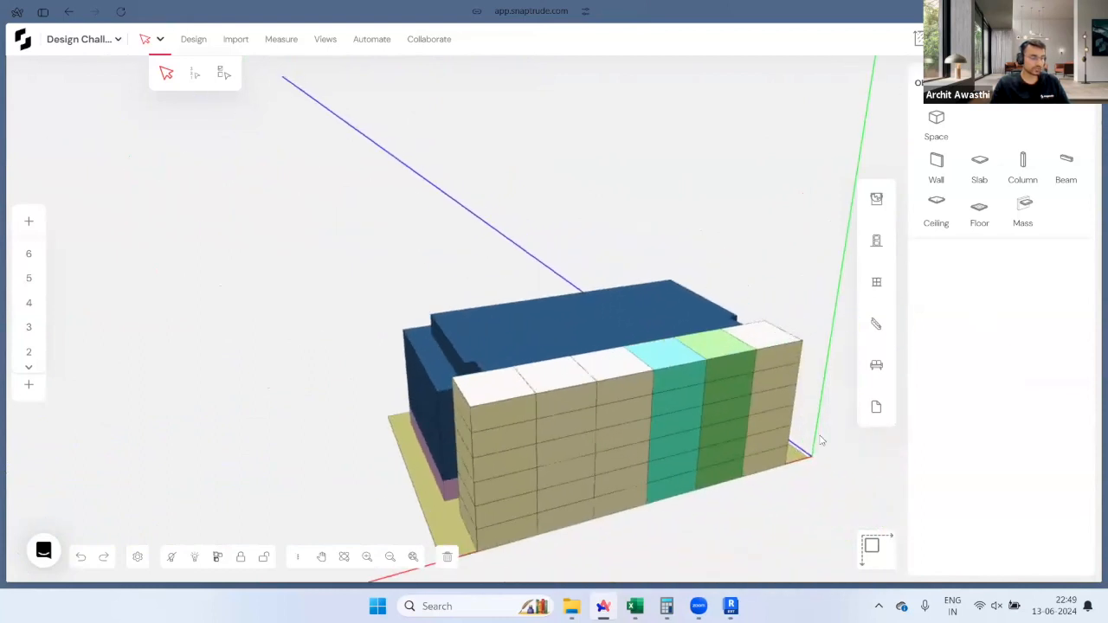
left_click(771, 331)
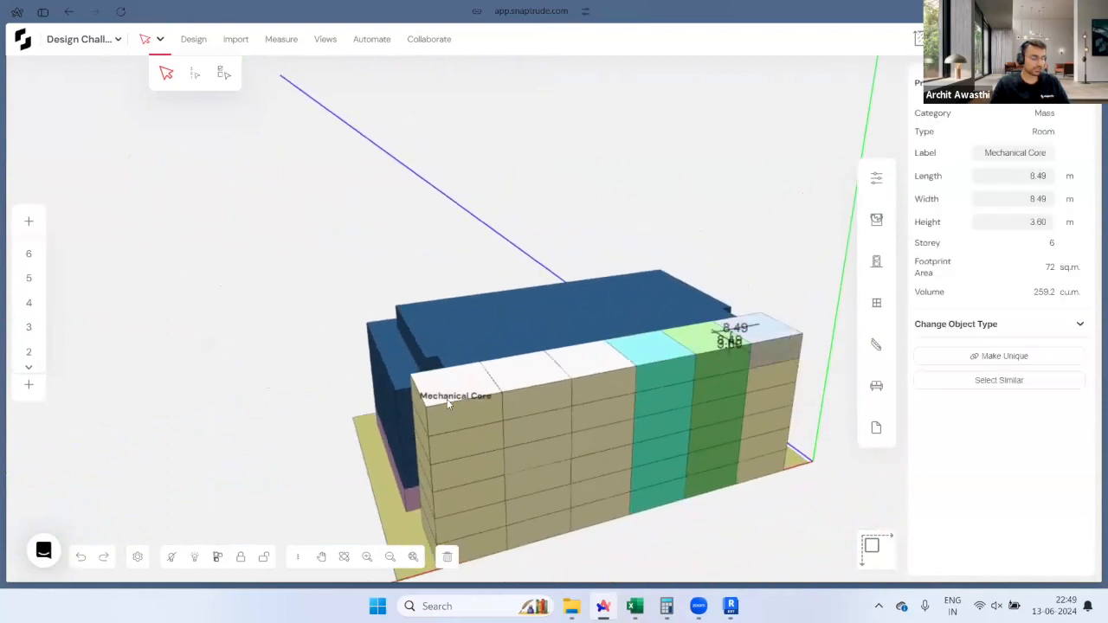
mouse_move(523, 414)
left_mouse_down()
mouse_move(542, 446)
mouse_move(529, 428)
left_mouse_up()
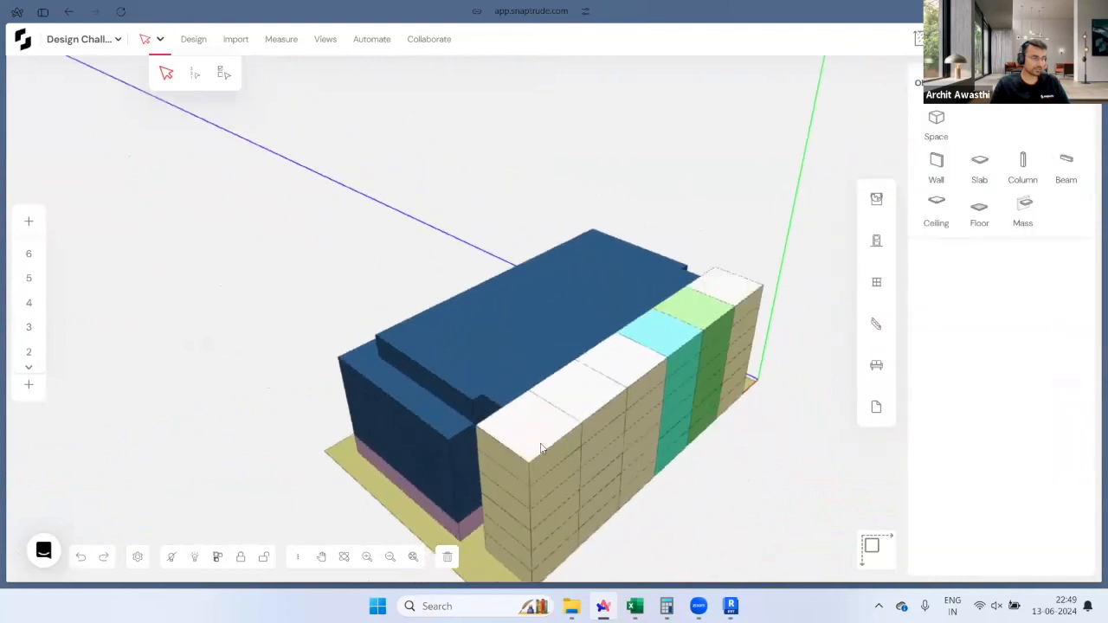
left_click(528, 428)
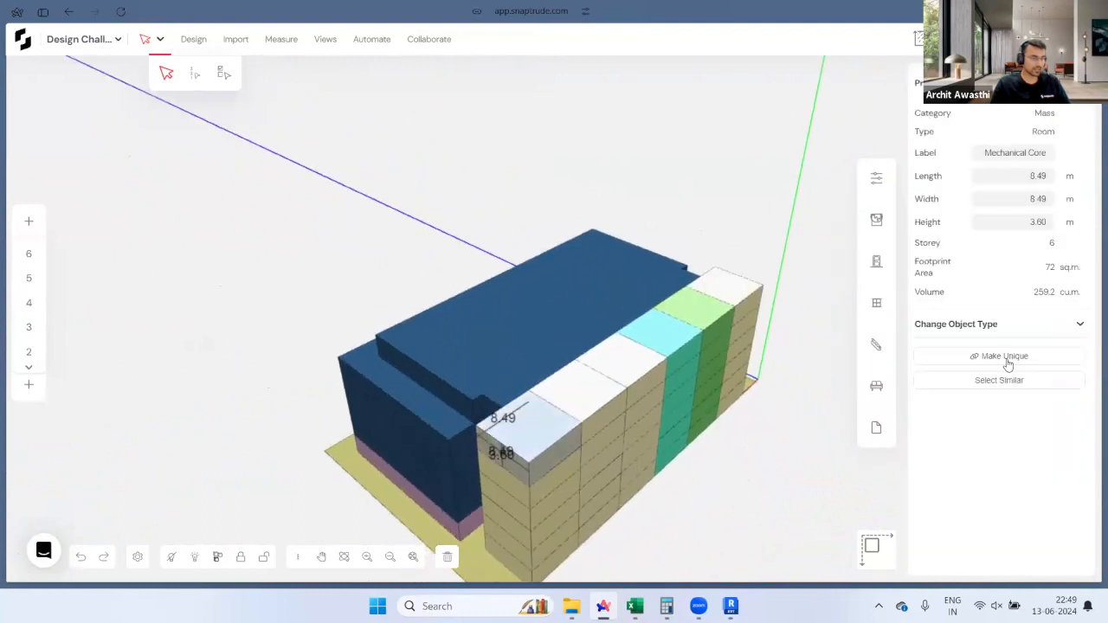
left_click(734, 284)
scroll(528, 450, "up", 3)
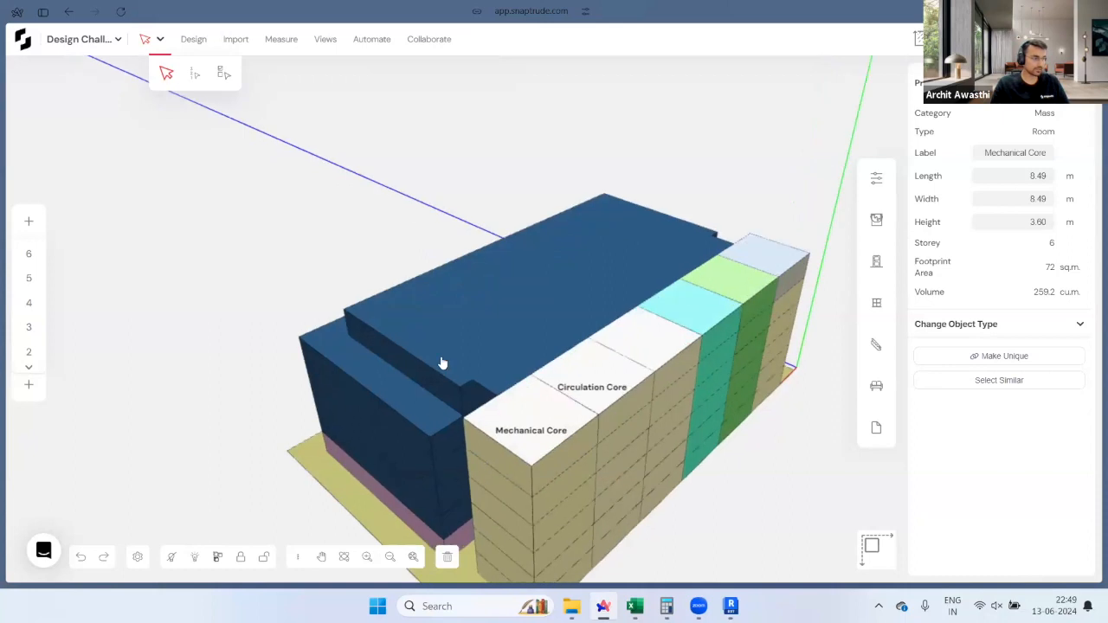
left_click(364, 253)
right_click_drag(445, 388, 517, 297)
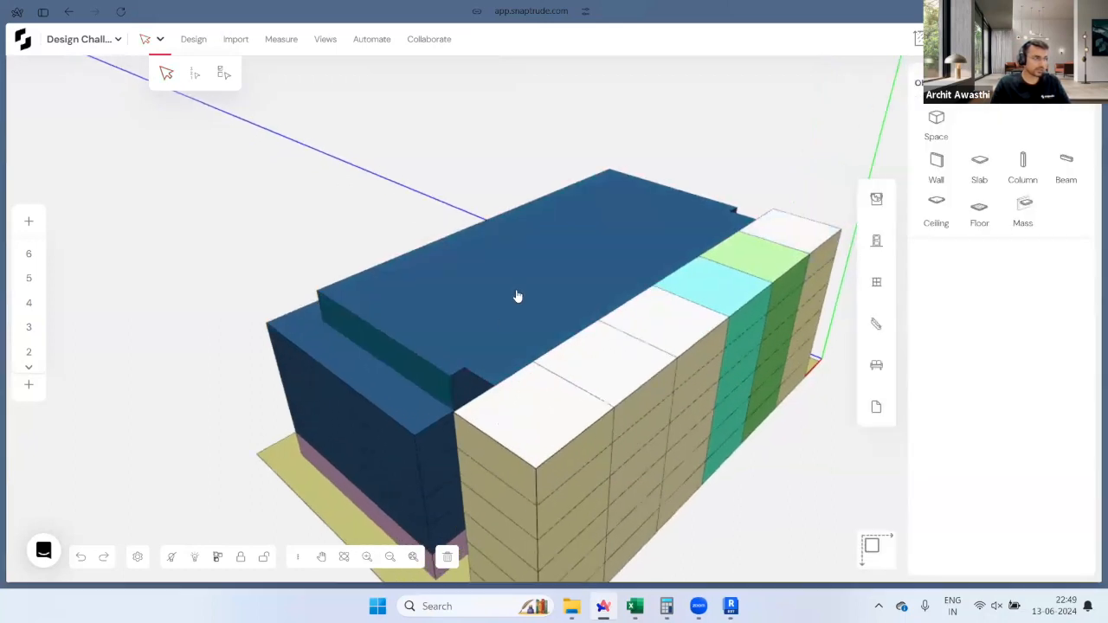
Step: Move the top storey's end faces to 4.50 and 4.24
left_click_drag(527, 456, 506, 400)
left_click(502, 394)
right_click_drag(705, 294, 48, 350)
right_click_drag(745, 415, 821, 348)
left_click(666, 491)
left_click(659, 448)
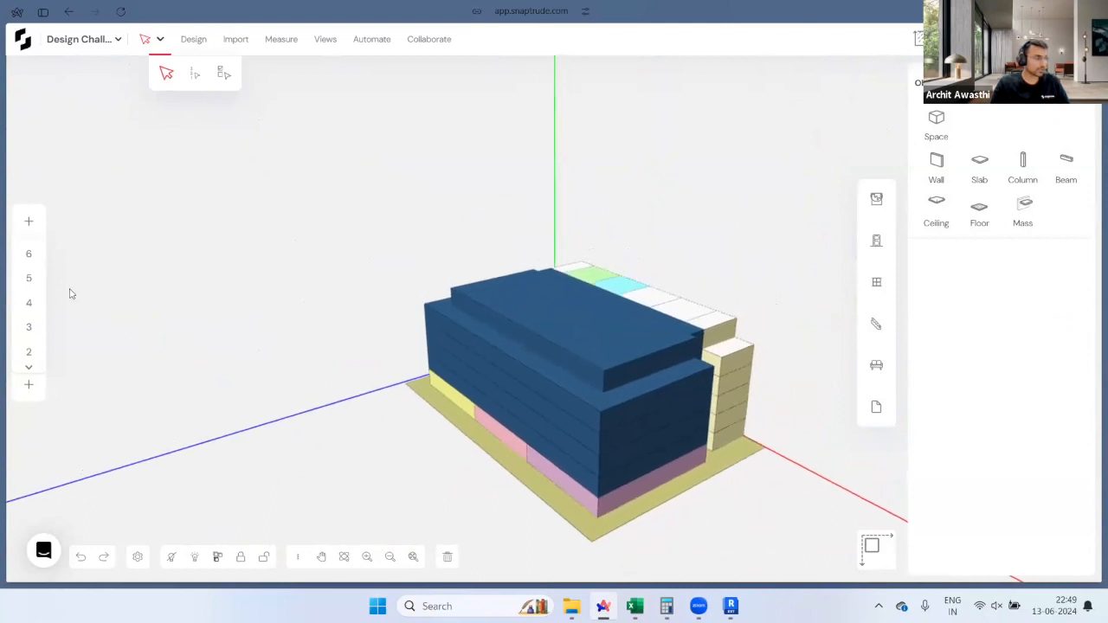
Step: Select all of Storey 6 and copy it upward 13 times, up to storey 19
left_click(221, 73)
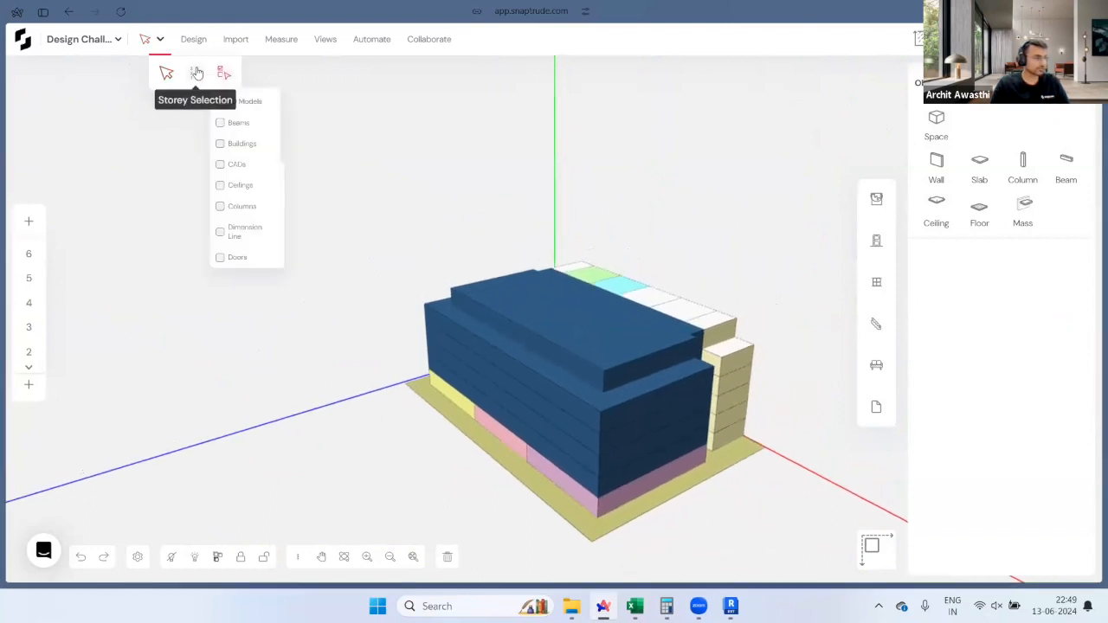
left_click(196, 75)
left_click(192, 101)
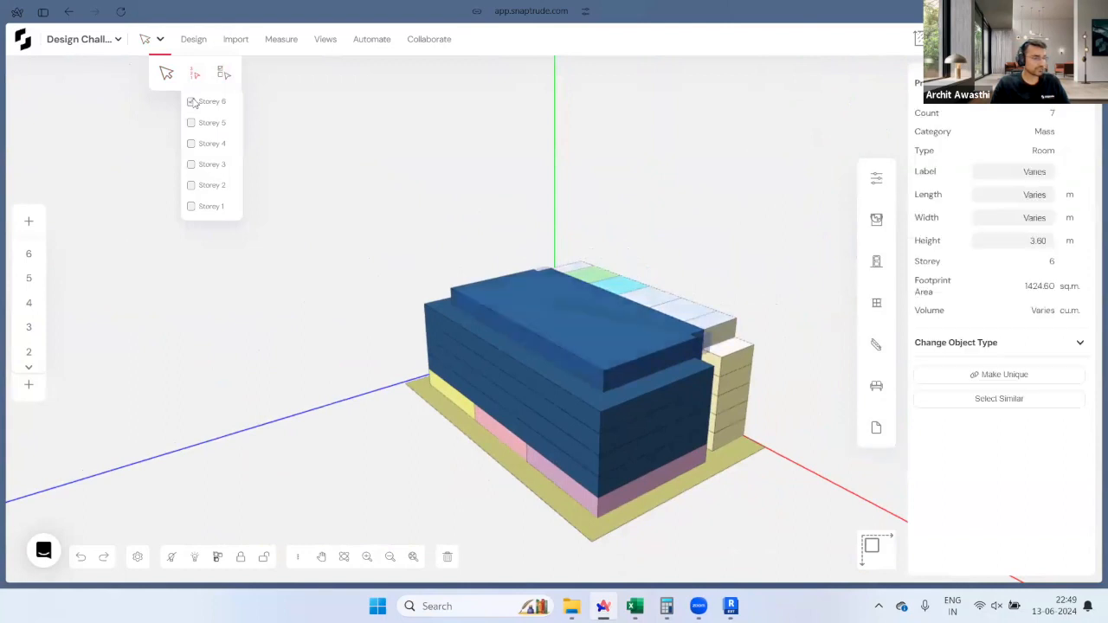
left_click(29, 221)
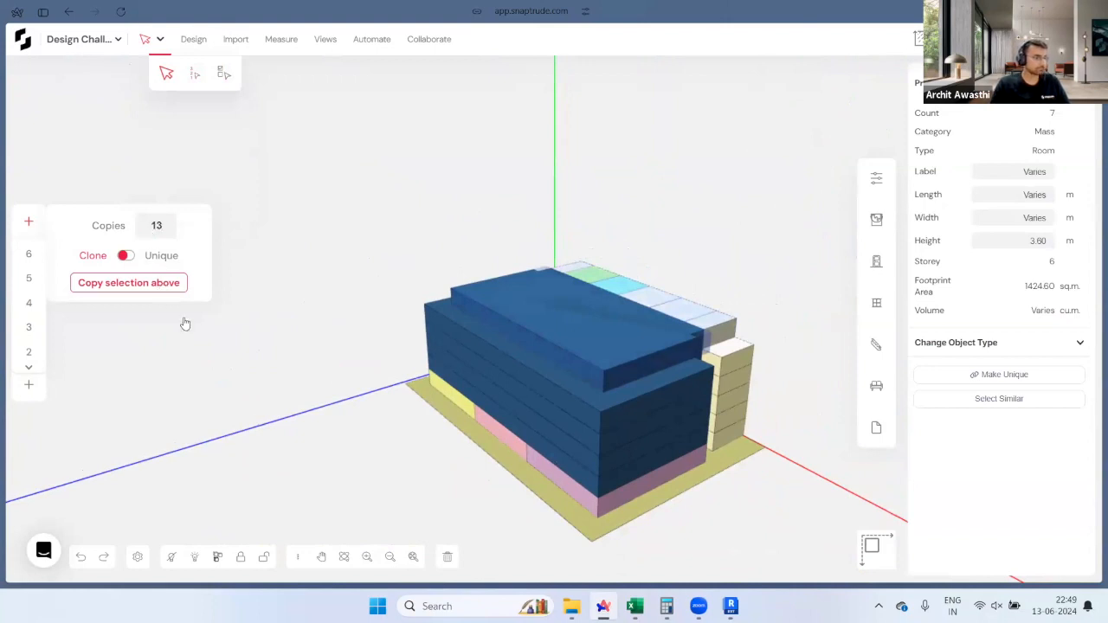
key("Return")
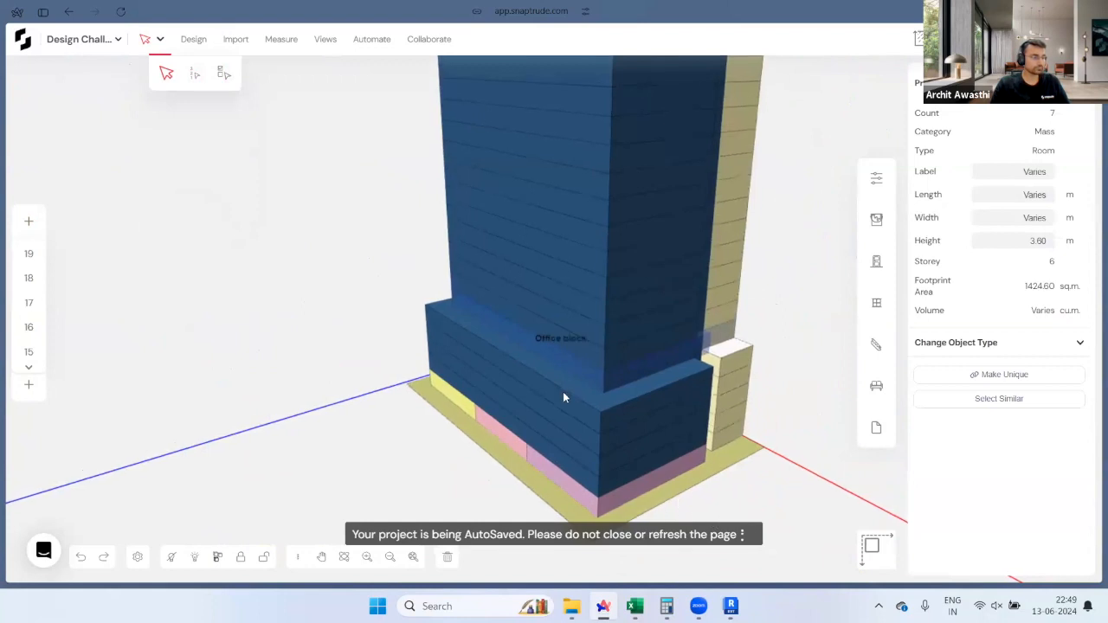
left_click_drag(627, 507, 317, 438)
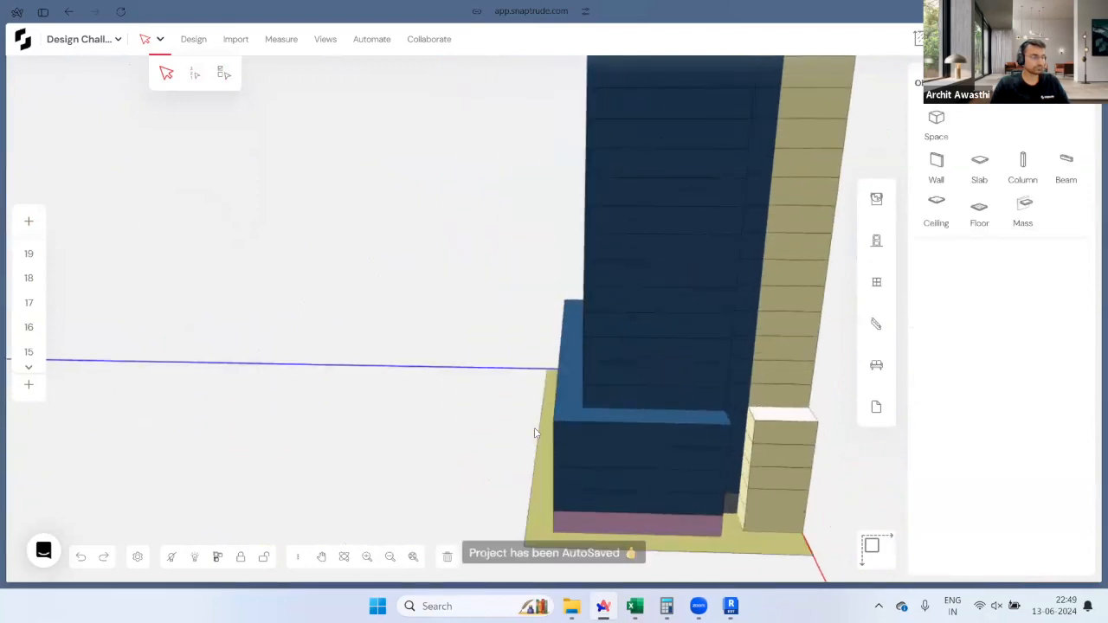
scroll(533, 431, "down", 2)
left_click_drag(523, 457, 604, 431)
scroll(690, 240, "up", 3)
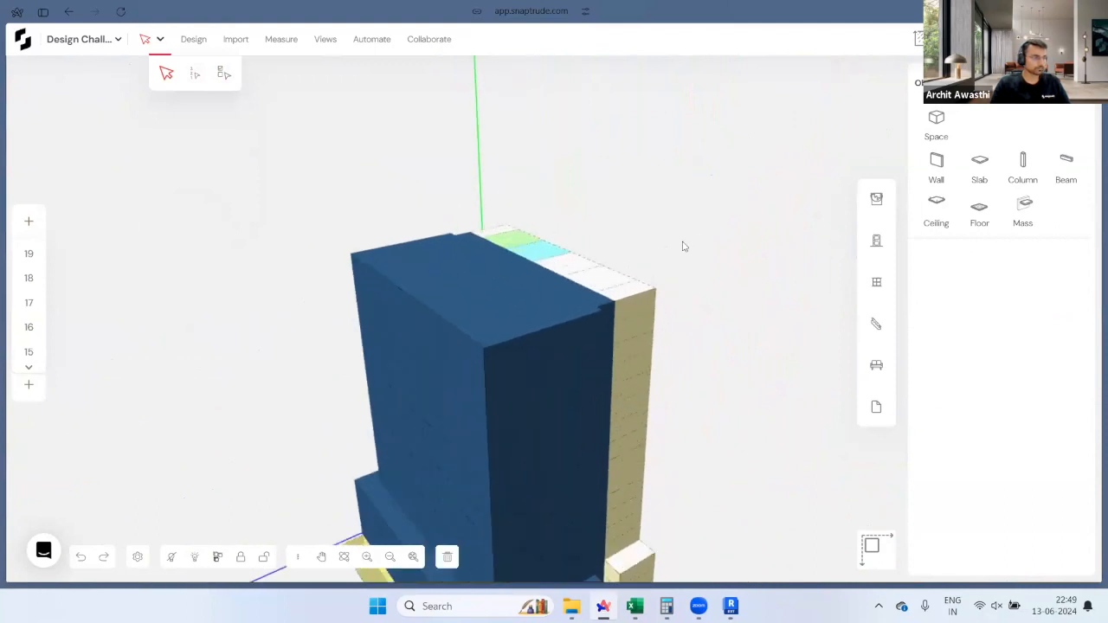
Step: Make the topmost Office block independent of its copies
left_click(687, 243)
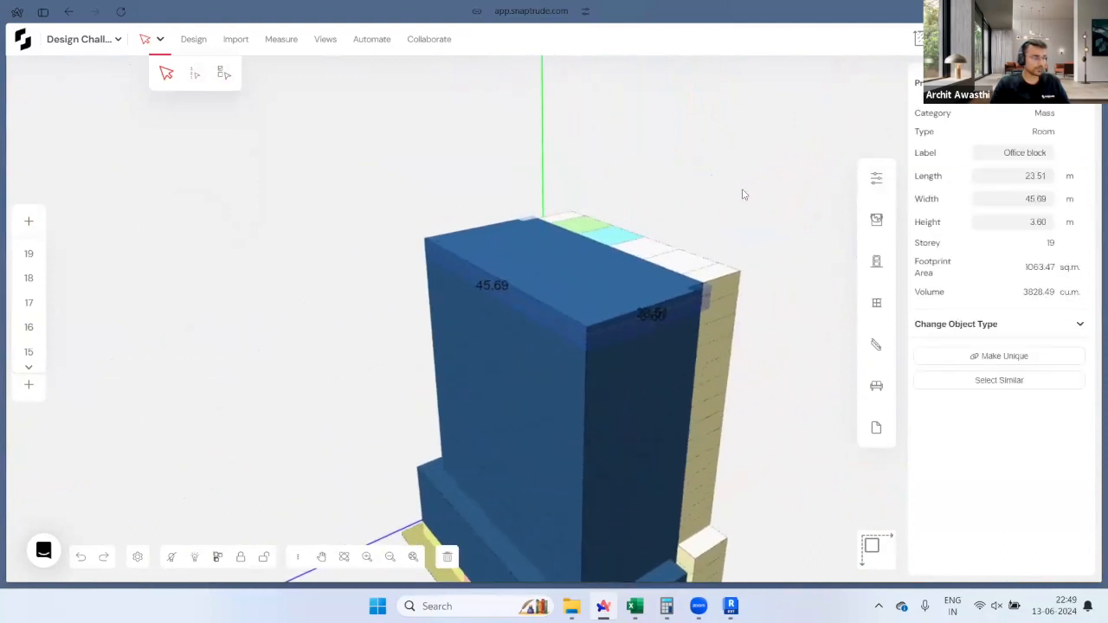
scroll(743, 197, "down", 1)
scroll(757, 371, "up", 2)
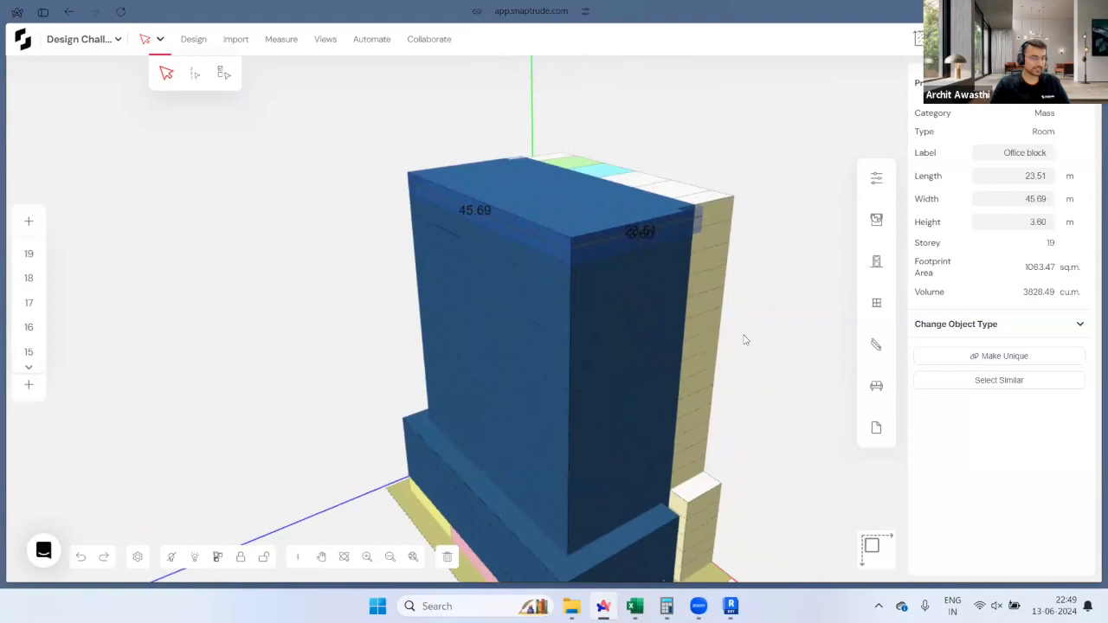
middle_click_drag(661, 208, 678, 298)
scroll(678, 297, "up", 1)
left_click(985, 361)
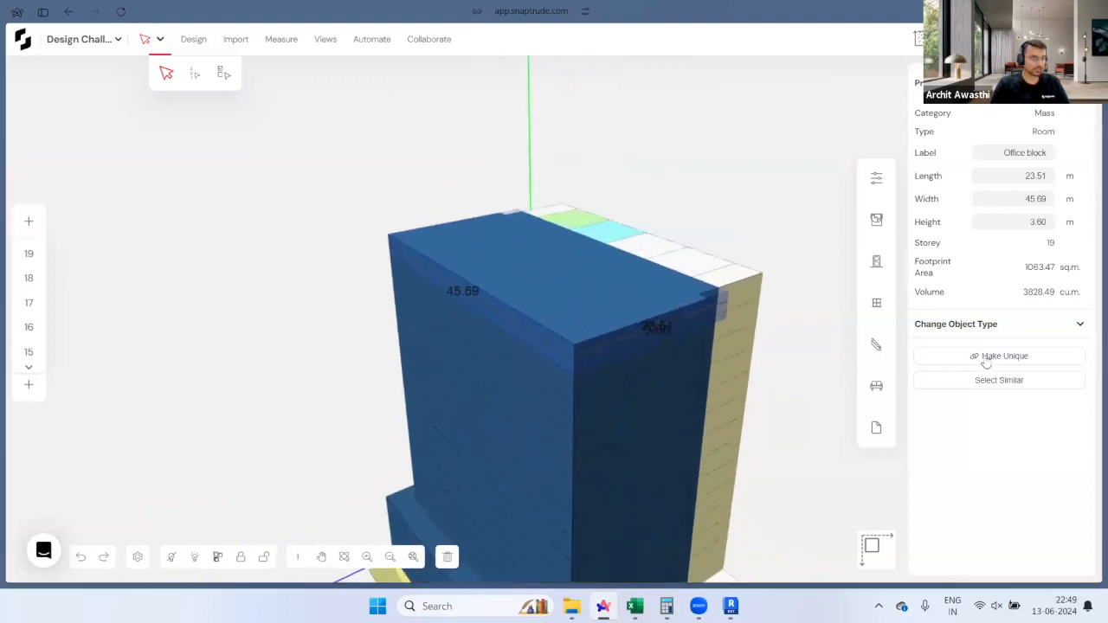
left_click_drag(641, 329, 523, 333)
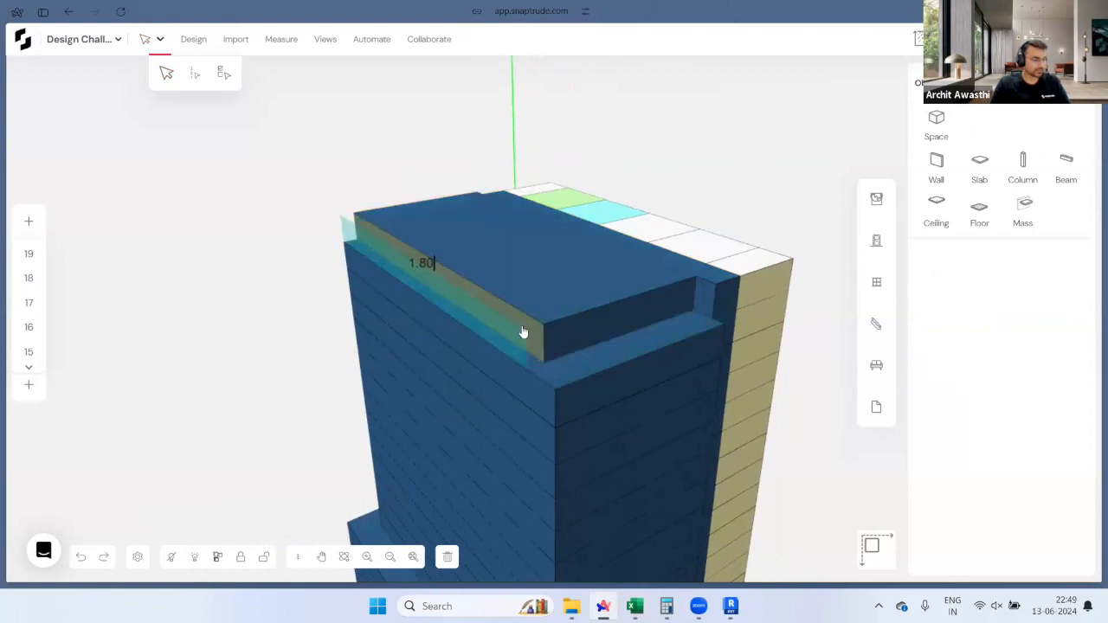
key("Return")
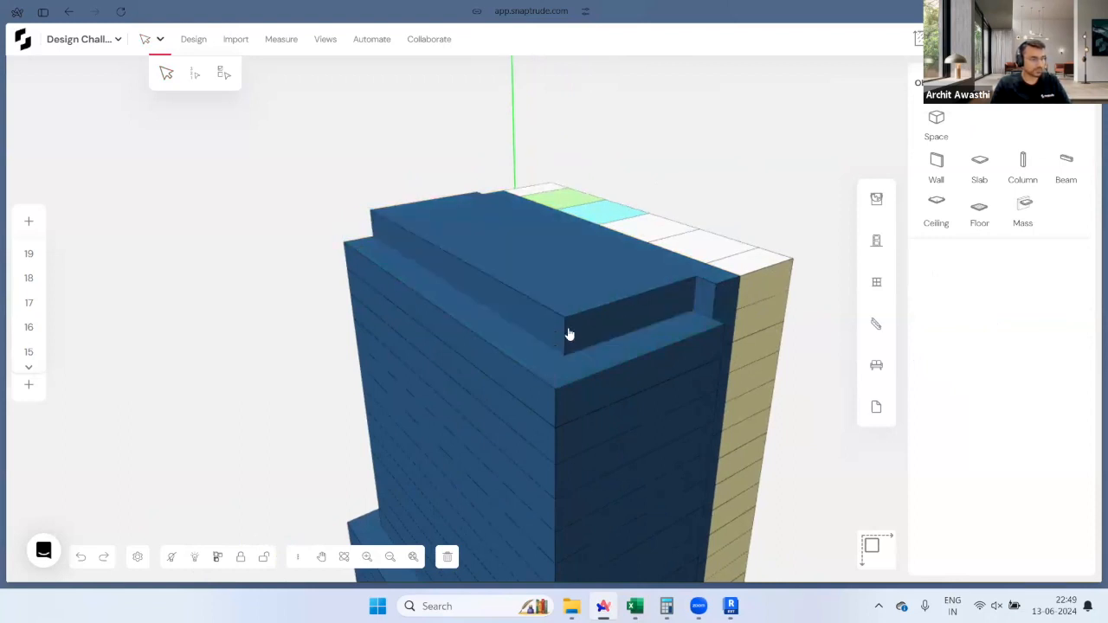
left_click(725, 302)
left_click(672, 276)
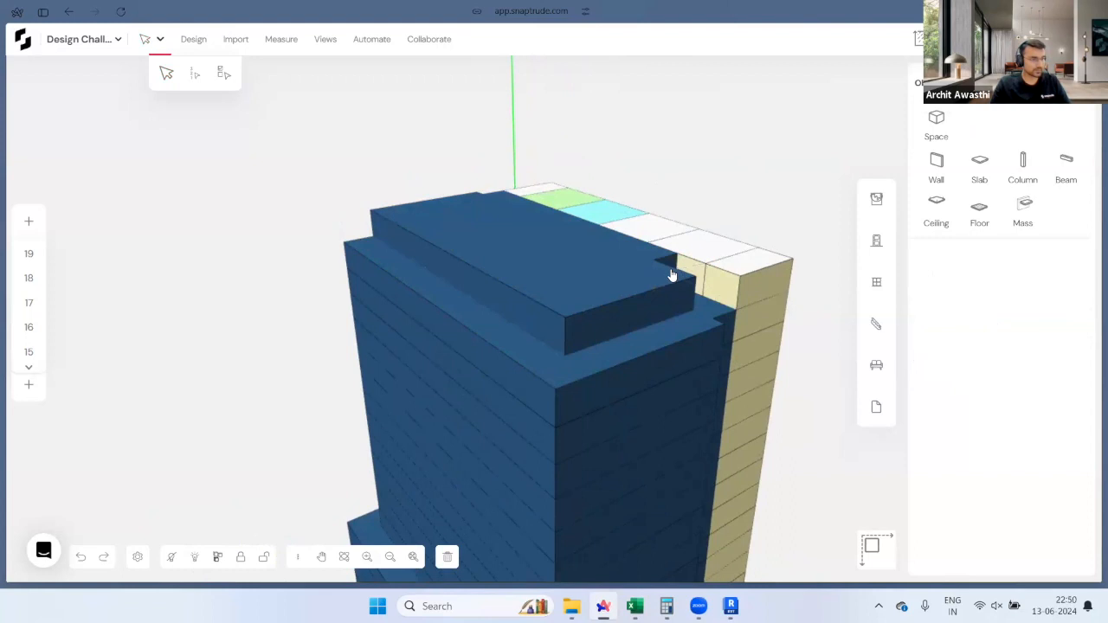
middle_click_drag(502, 304, 984, 346)
middle_click_drag(611, 275, 549, 311)
left_click(563, 305)
type("4")
key("Return")
left_click(476, 291)
type("4")
key("Return")
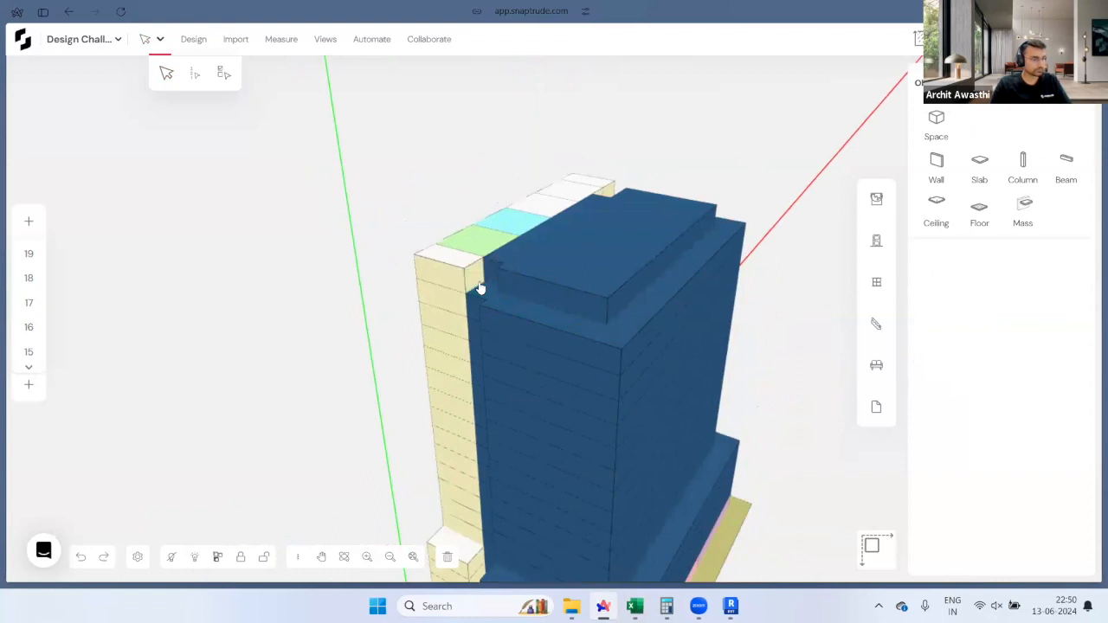
middle_click_drag(554, 257, 588, 451)
middle_click_drag(388, 323, 706, 353)
scroll(702, 351, "up", 3)
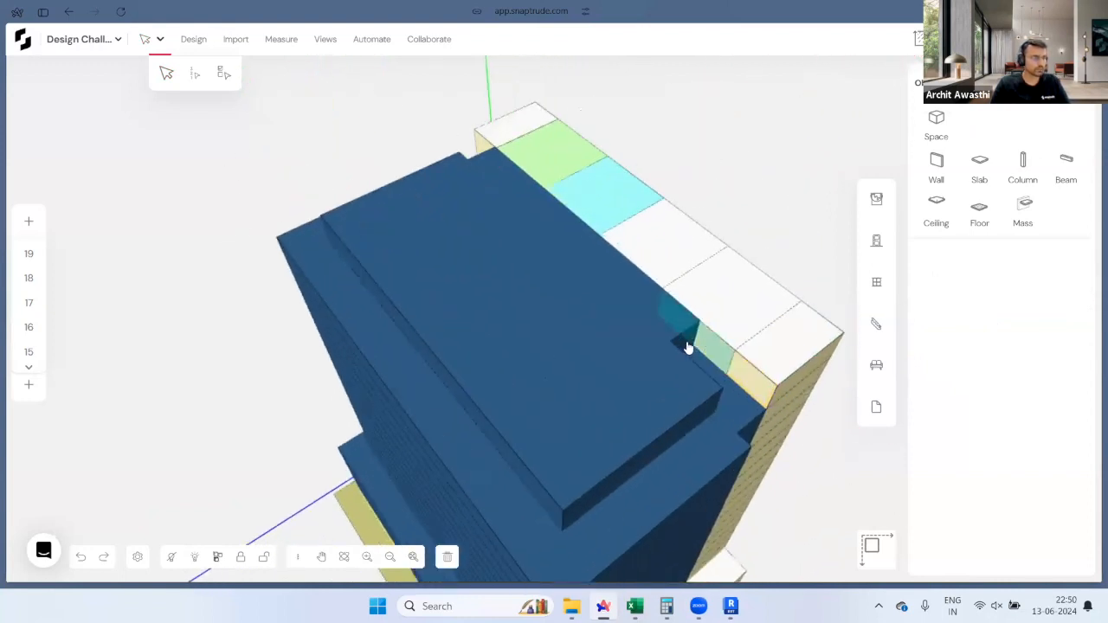
left_click(733, 352)
key("Escape")
scroll(660, 351, "down", 3)
middle_click_drag(658, 354, 551, 342)
middle_click_drag(721, 280, 851, 254)
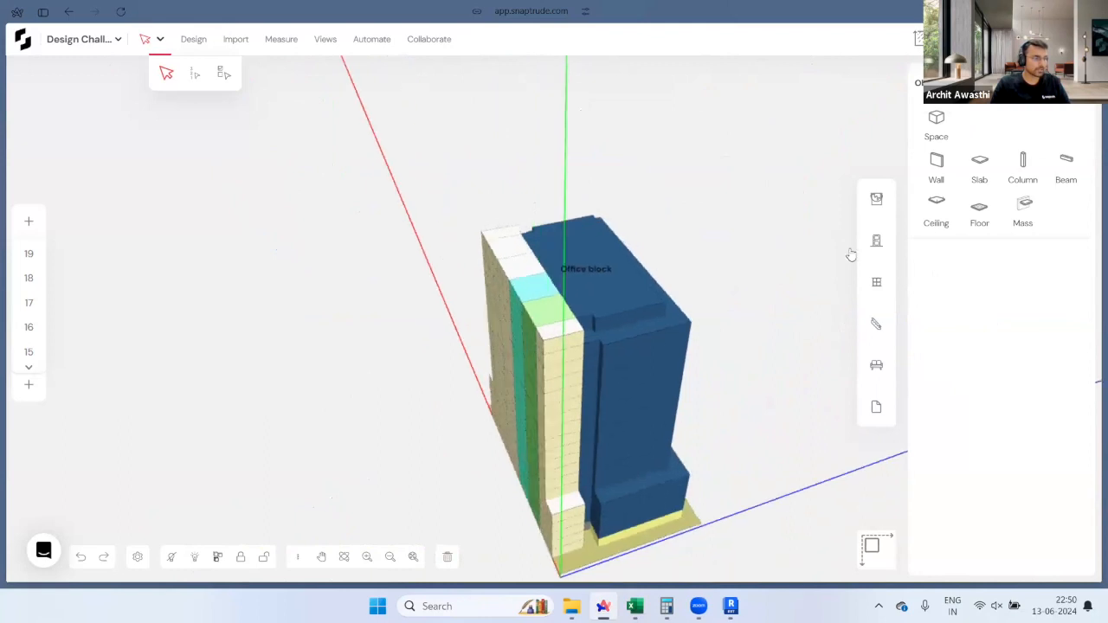
middle_click_drag(479, 274, 500, 317)
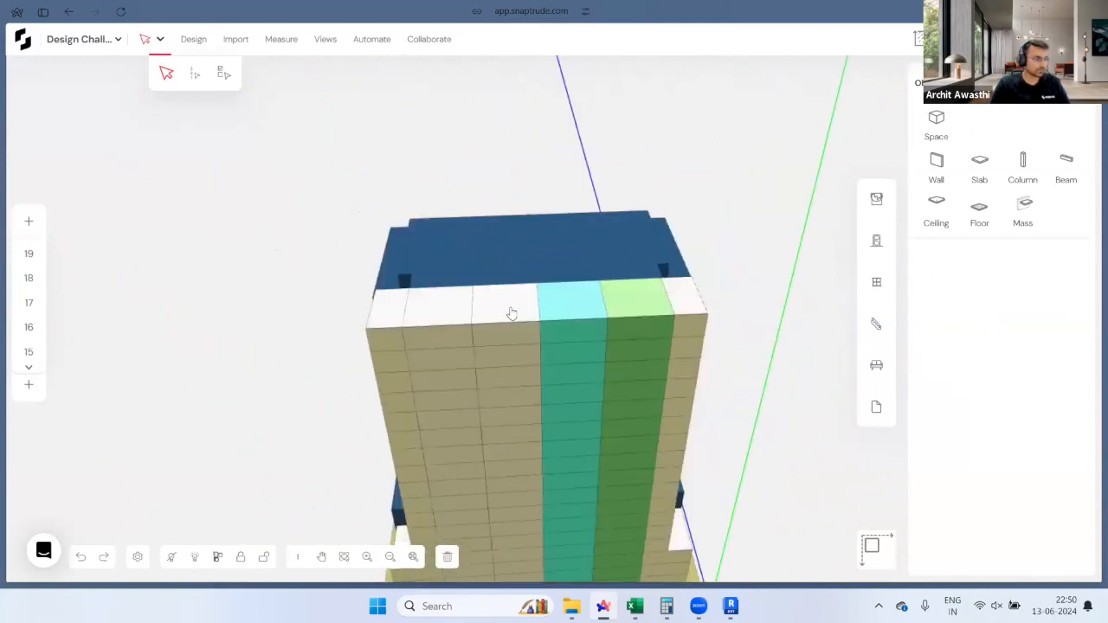
Step: Delete the top Circulation Core block and push the remaining core face back
left_click(510, 313)
middle_click_drag(550, 349, 639, 352)
key("Delete")
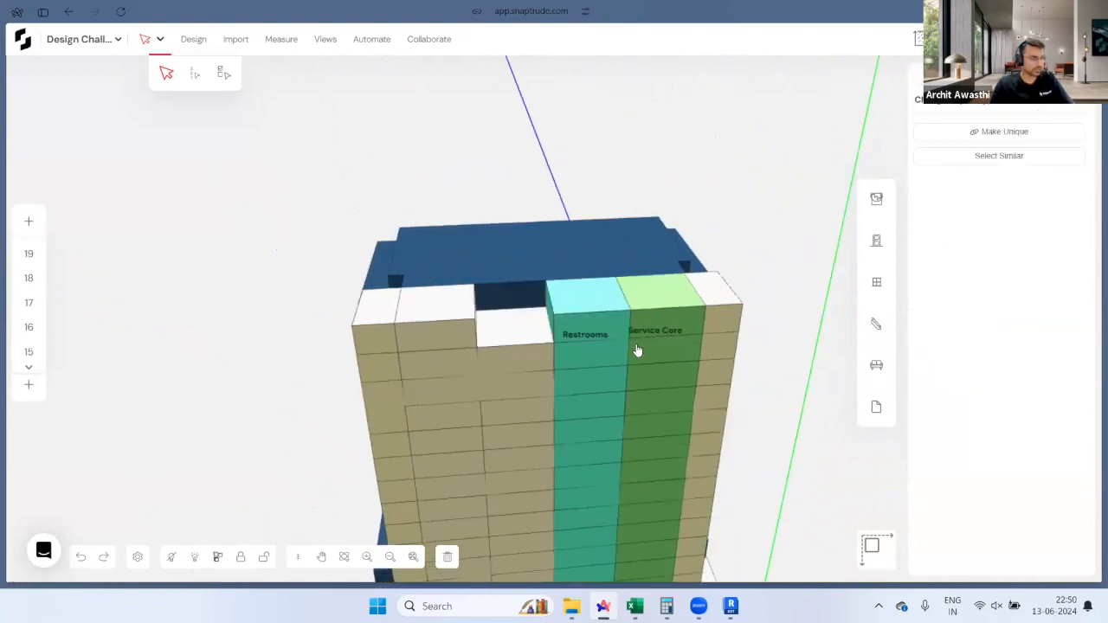
middle_click_drag(324, 352, 490, 307)
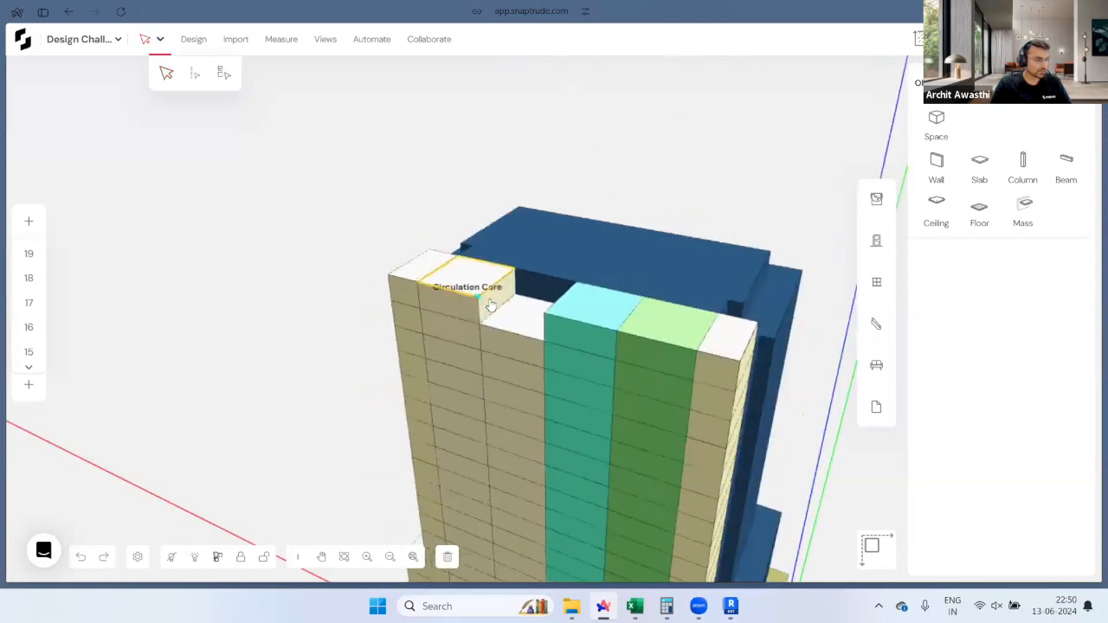
left_click(493, 308)
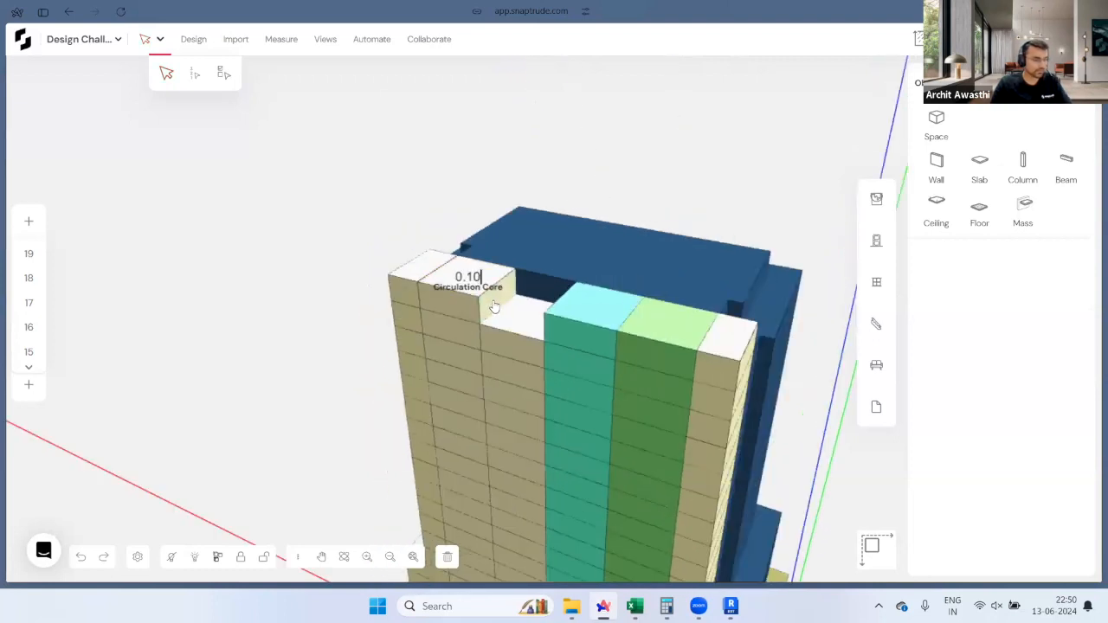
left_click(545, 318)
middle_click_drag(700, 365, 555, 357)
scroll(456, 300, "up", 1)
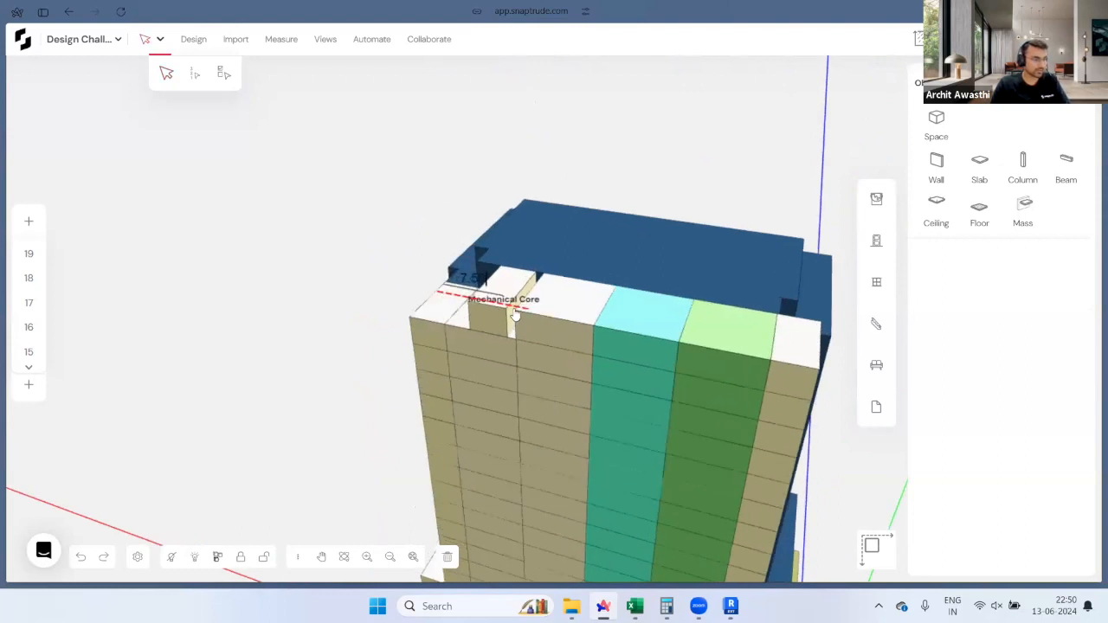
Step: Push the Mechanical Core blocks down flush with the roof, then select the Office block
left_click(486, 327)
middle_click_drag(801, 322, 530, 319)
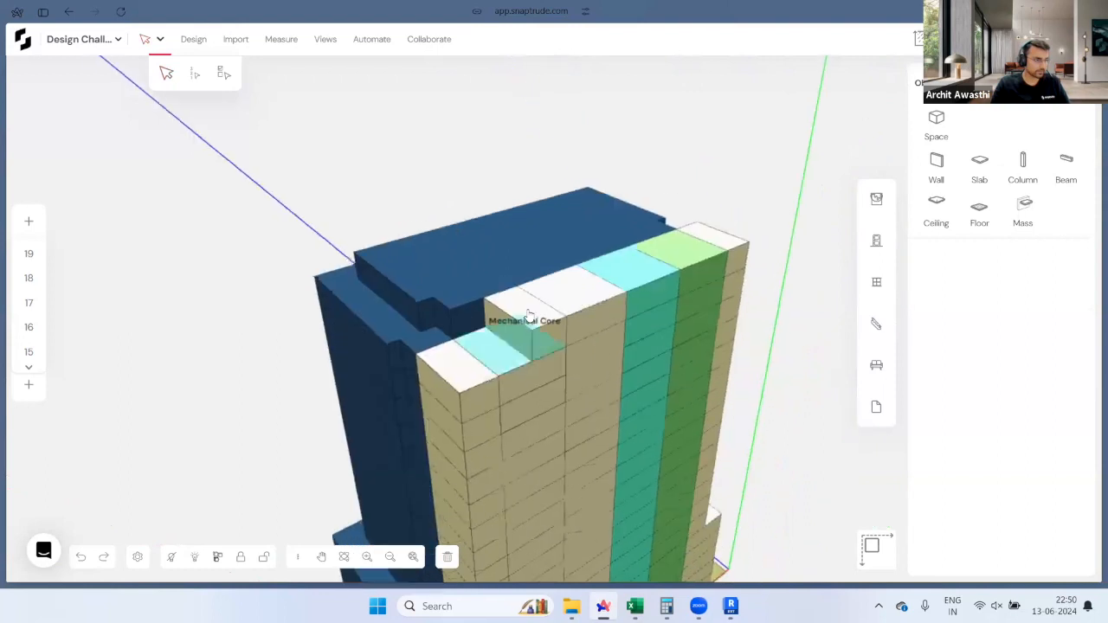
left_click(527, 318)
left_click(1035, 362)
key("p")
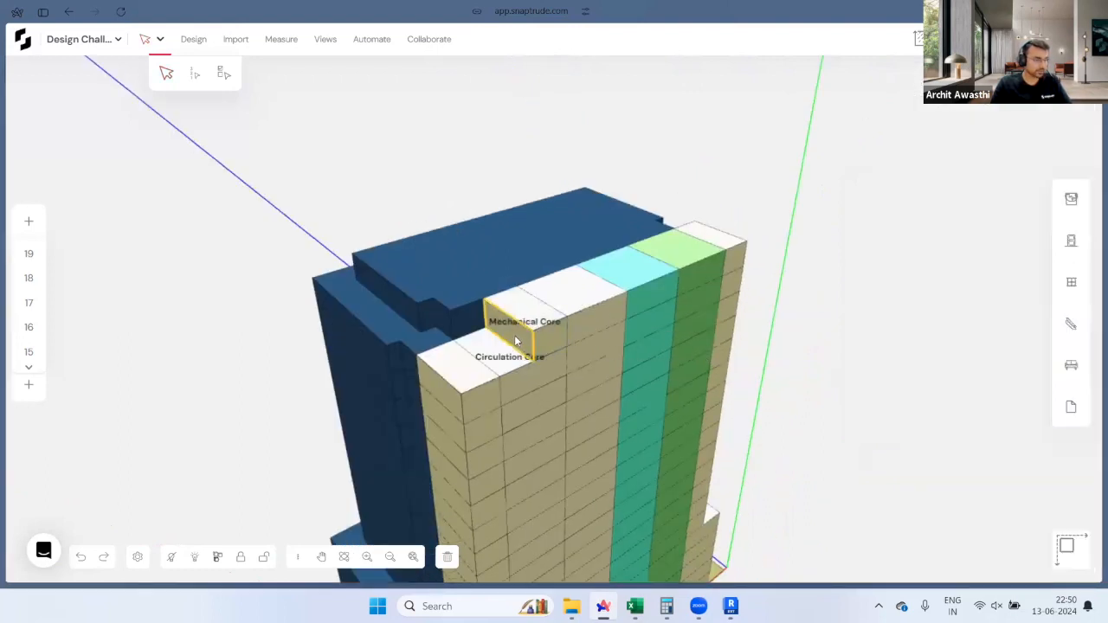
left_click(515, 341)
left_click(453, 316)
scroll(708, 287, "down", 2)
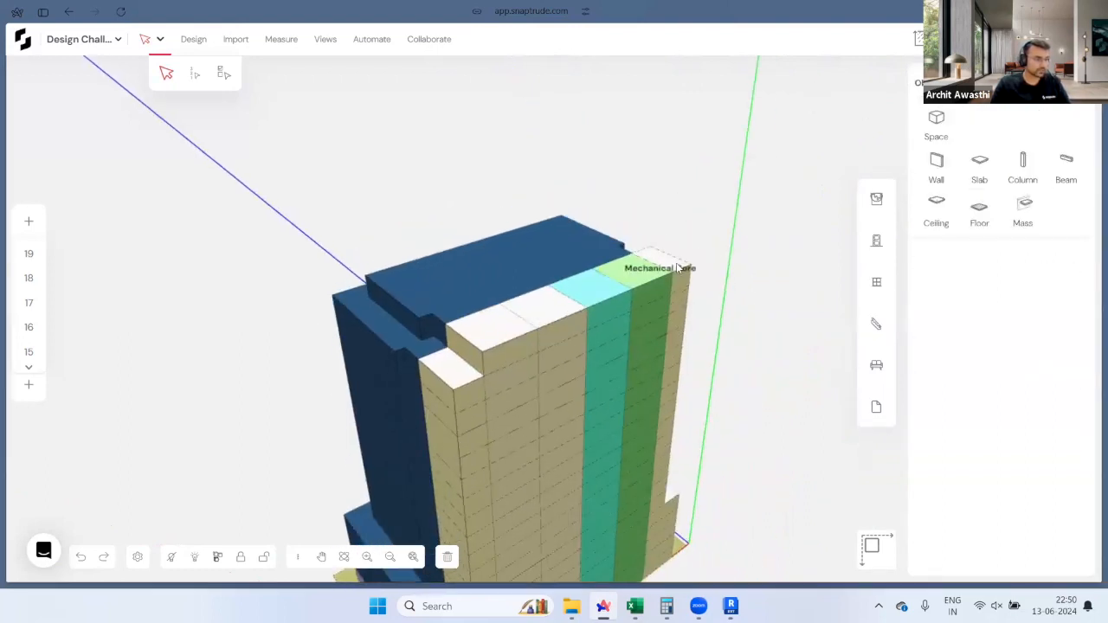
left_click(673, 260)
middle_click_drag(541, 355, 454, 370)
key("Escape")
middle_click_drag(624, 318, 470, 329)
left_click(536, 346)
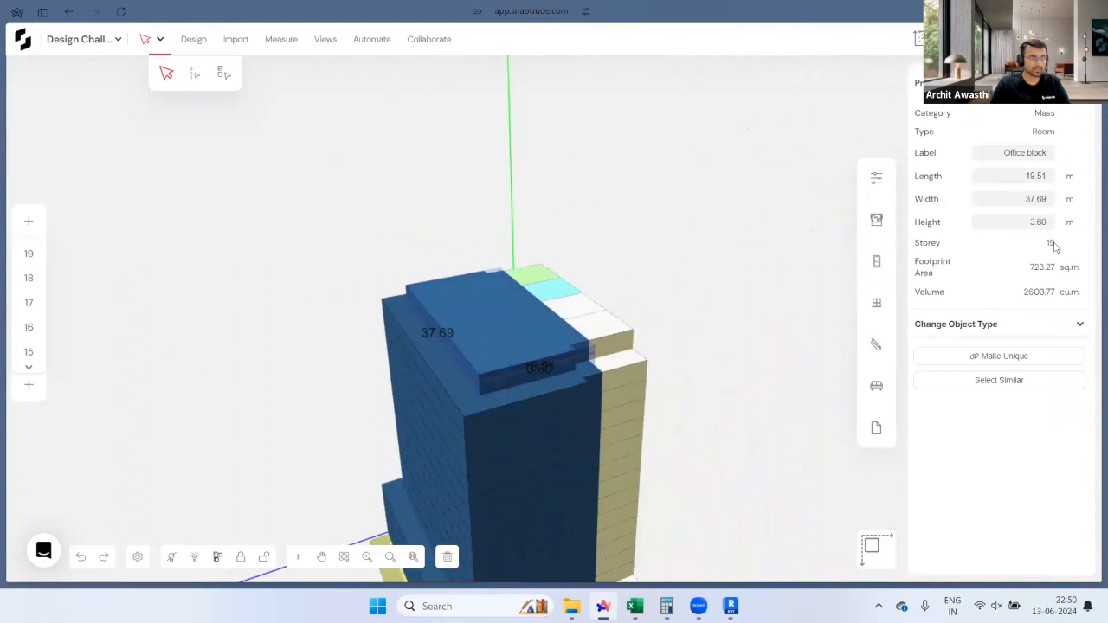
Step: Open the area and F.A.R. analysis and mark Storey 19 for copying
middle_click_drag(291, 207, 498, 235)
left_click(919, 39)
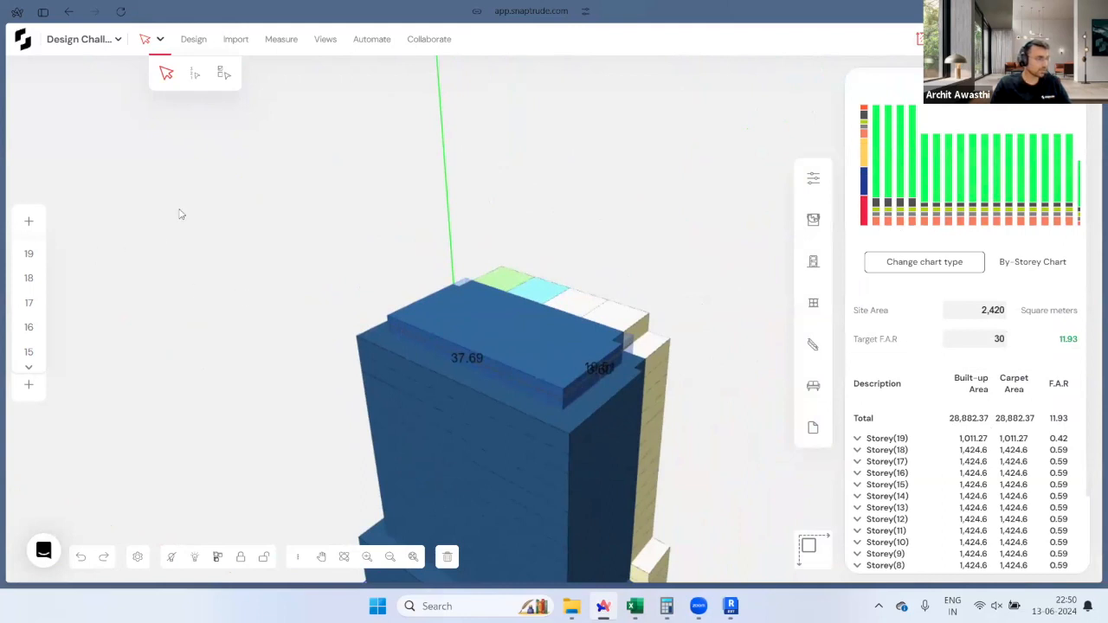
left_click(195, 74)
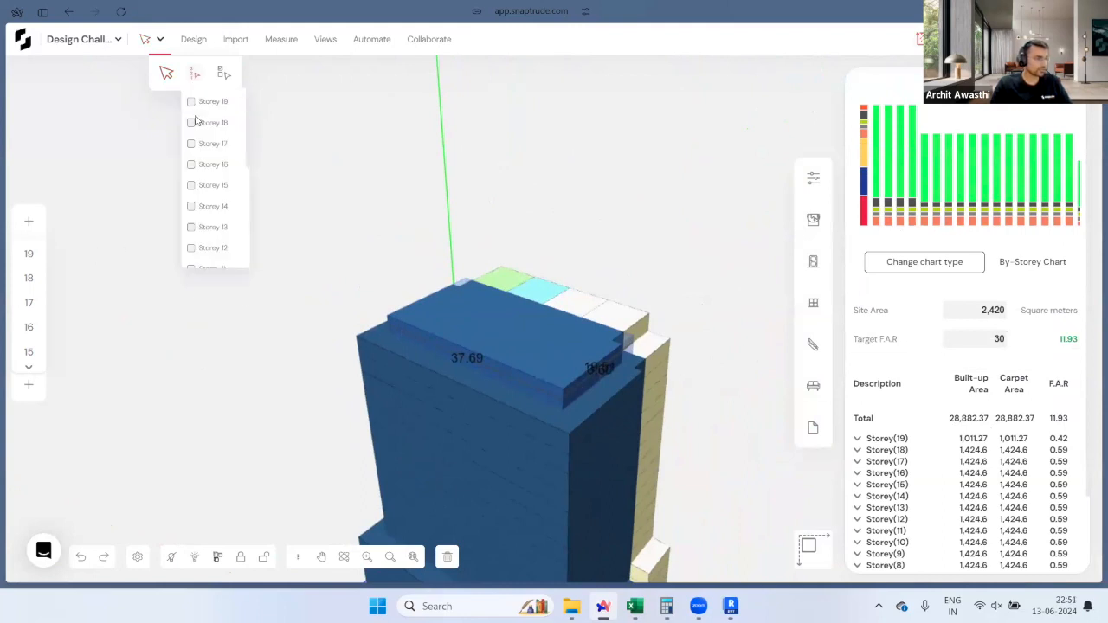
left_click(192, 101)
scroll(468, 387, "down", 5)
scroll(628, 435, "up", 2)
scroll(616, 494, "down", 1)
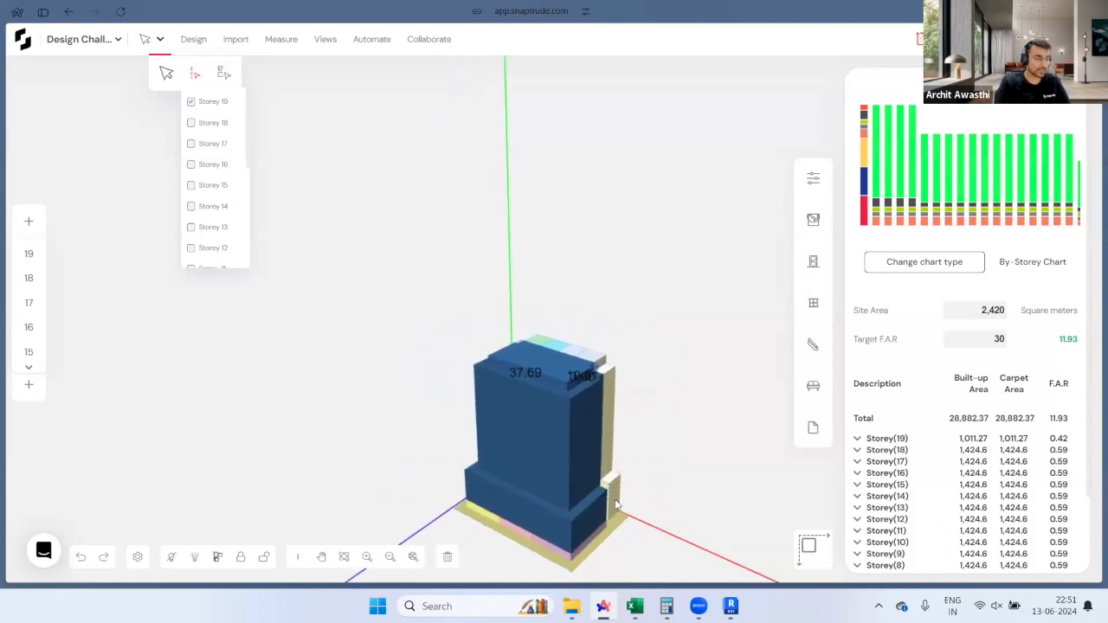
Step: Copy storey 19 upward repeatedly to reach storey 54, giving 64,276.82 sq m and F.A.R. 26.56
key("ctrl+Up")
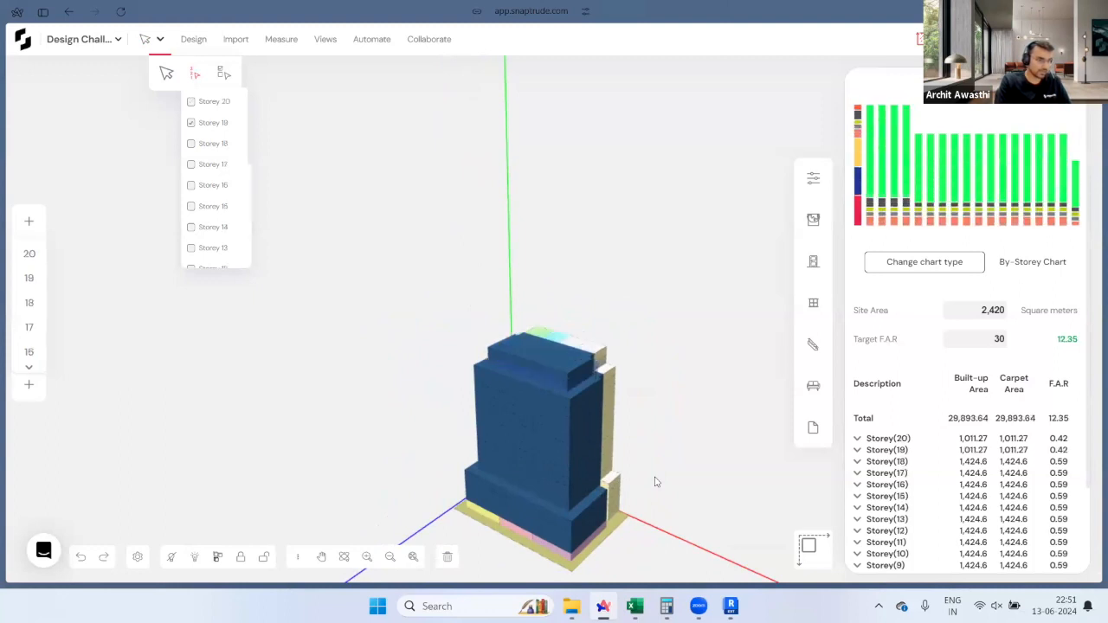
key("ctrl+Up")
key("ctrl+Up")
key("ctrl+Up")
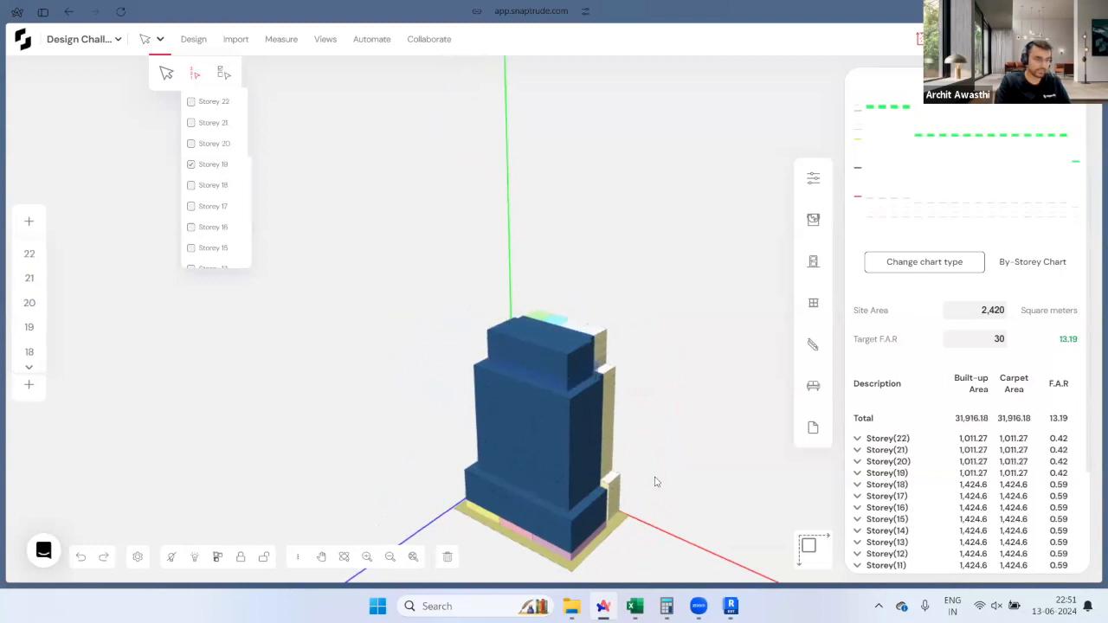
key("ctrl+Up")
key("ctrl+Up")
key("ctrl+Up")
key("ctrl+Up")
key("ctrl+Up")
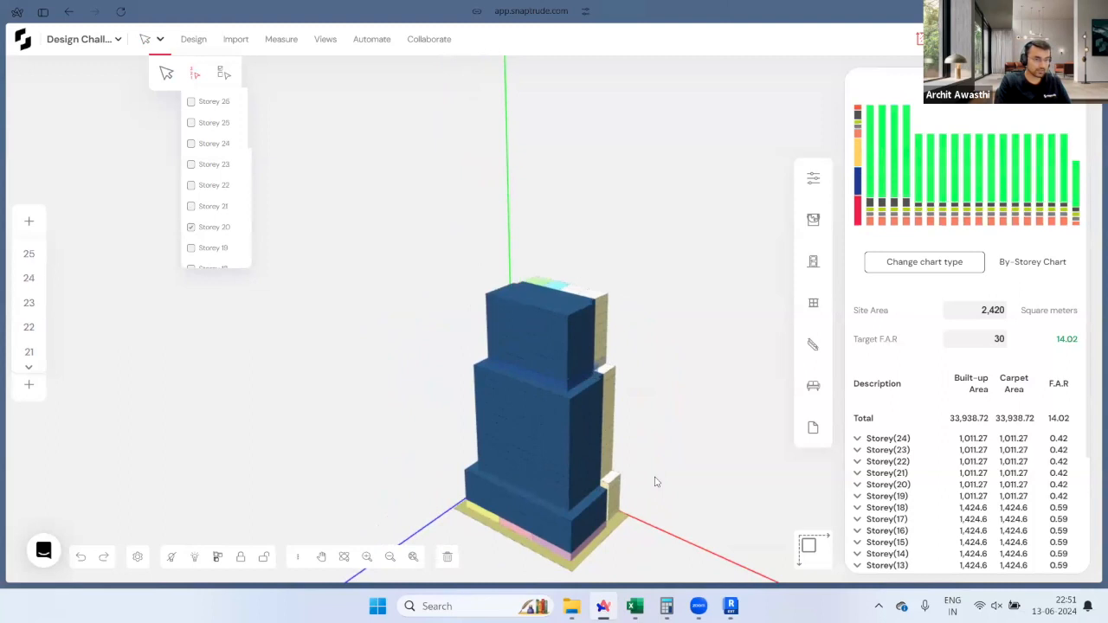
key("ctrl+Up")
key("ctrl+Up")
key("ctrl+Up")
key("ctrl+Up")
key("ctrl+Up")
key("ctrl+Up")
key("ctrl+Up")
key("ctrl+Up")
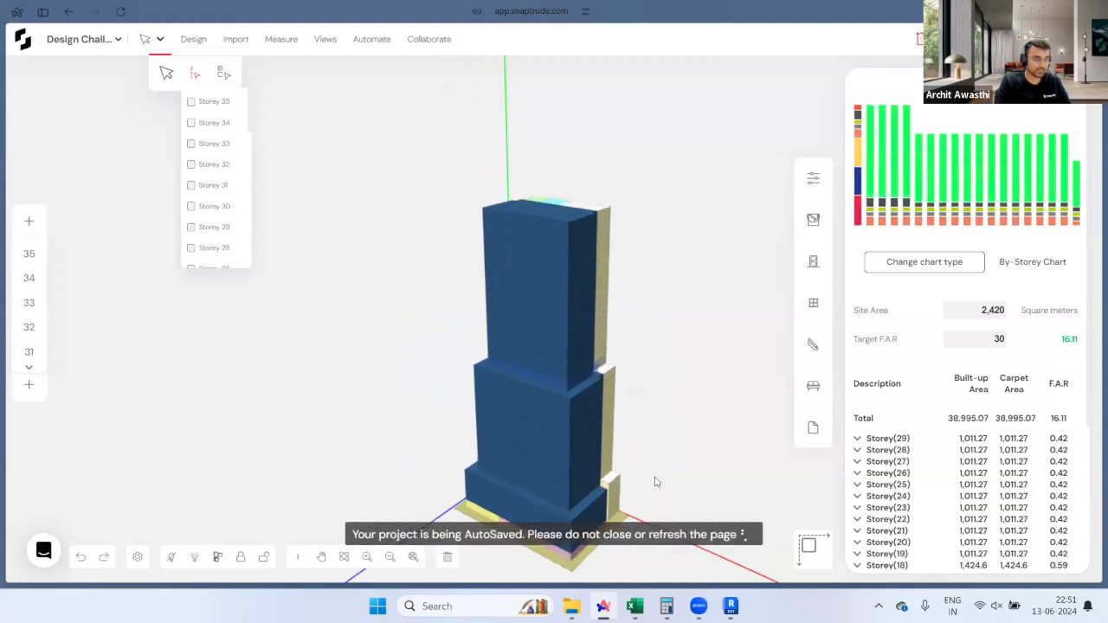
key("ctrl+Up")
key("ctrl+Up")
key("ctrl+Up")
key("ctrl+Up")
key("ctrl+Up")
key("ctrl+Up")
key("ctrl+Up")
key("ctrl+Up")
key("ctrl+Up")
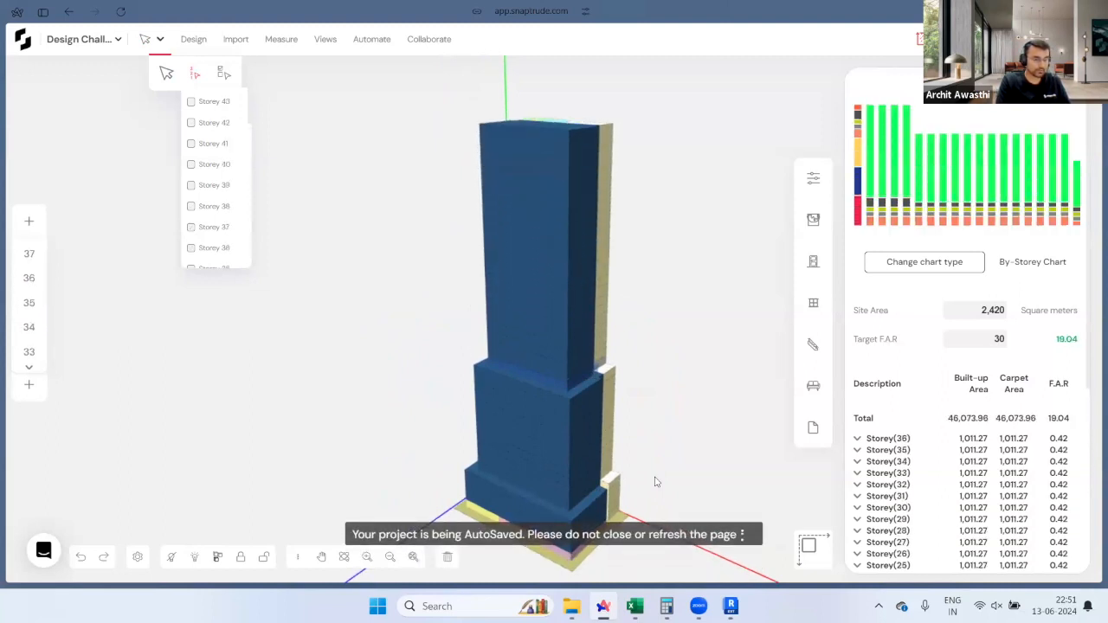
scroll(661, 495, "down", 3)
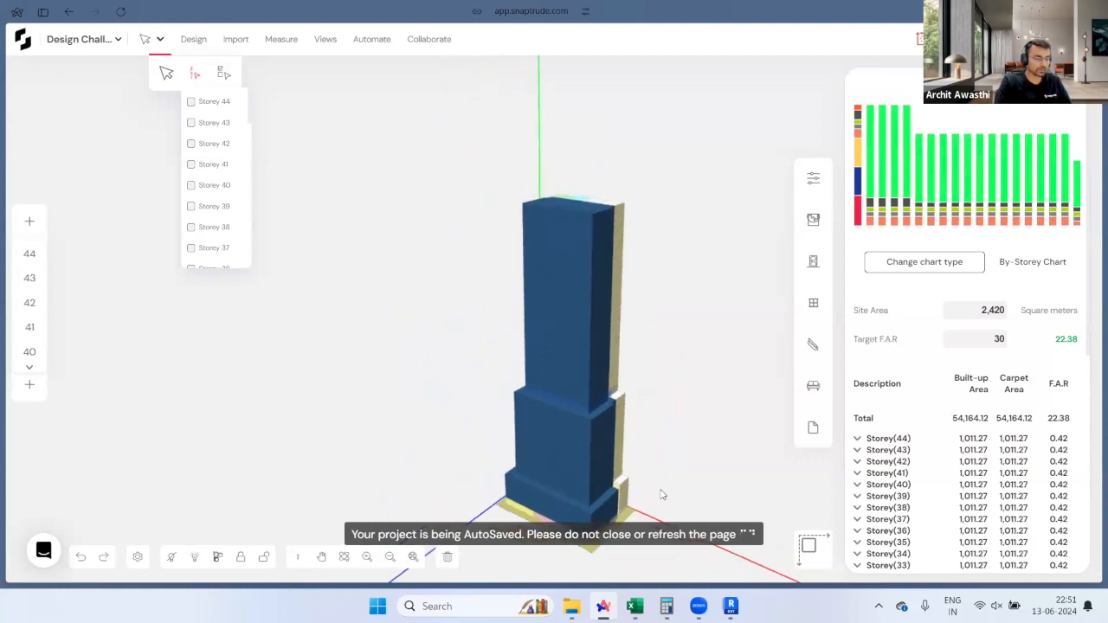
key("ctrl+Up")
key("ctrl+Up")
key("ctrl+Up")
key("ctrl+Up")
key("ctrl+Up")
key("ctrl+Up")
key("ctrl+Up")
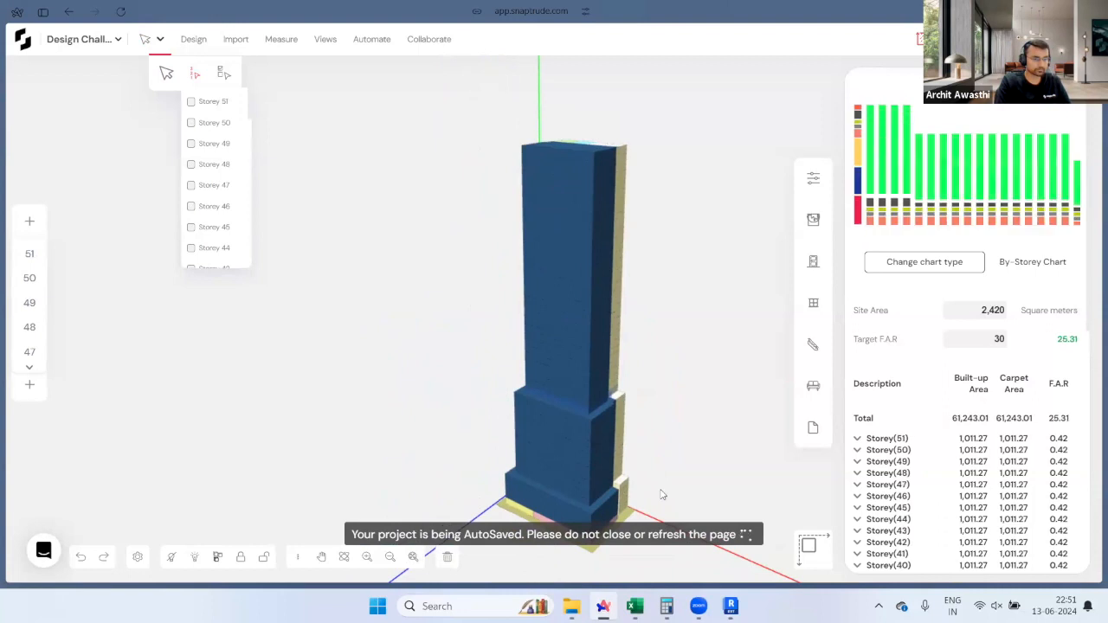
key("ctrl+Up")
key("ctrl+Up")
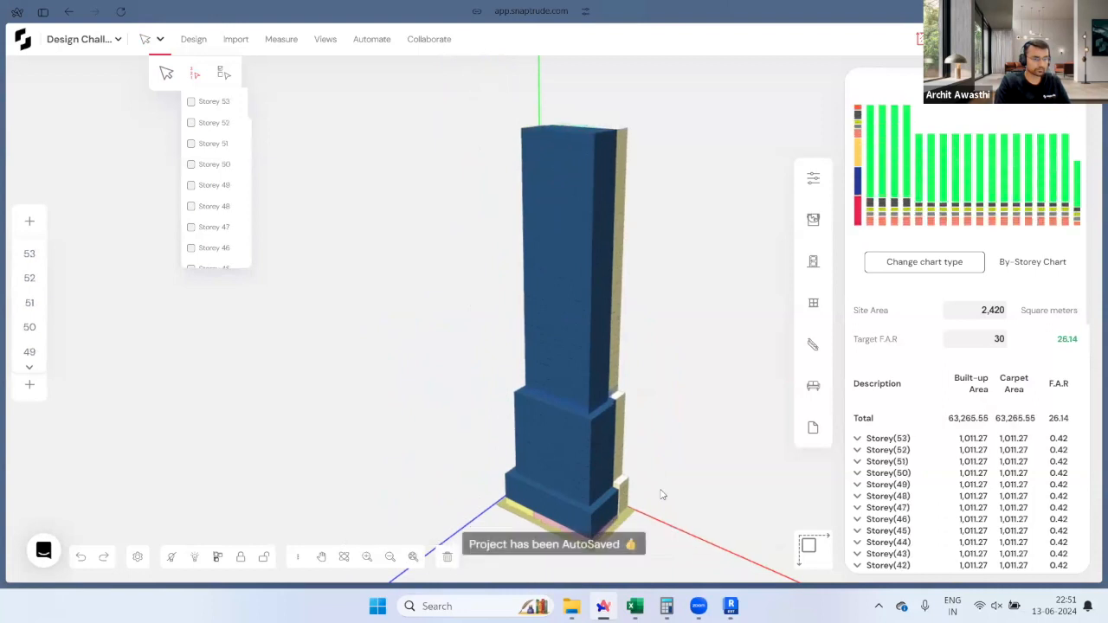
key("ctrl+Up")
scroll(628, 505, "down", 1)
mouse_move(663, 435)
left_mouse_down()
mouse_move(442, 421)
mouse_move(647, 446)
left_mouse_up()
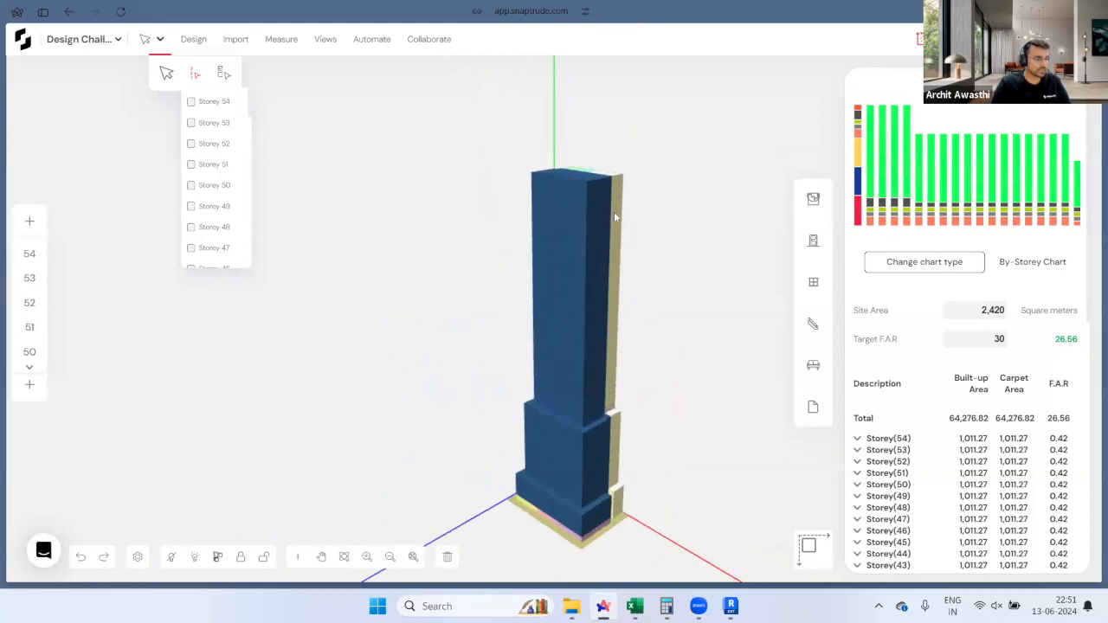
Step: Briefly select the tower to view its properties, then deselect it and dismiss the storey list
left_click(586, 177)
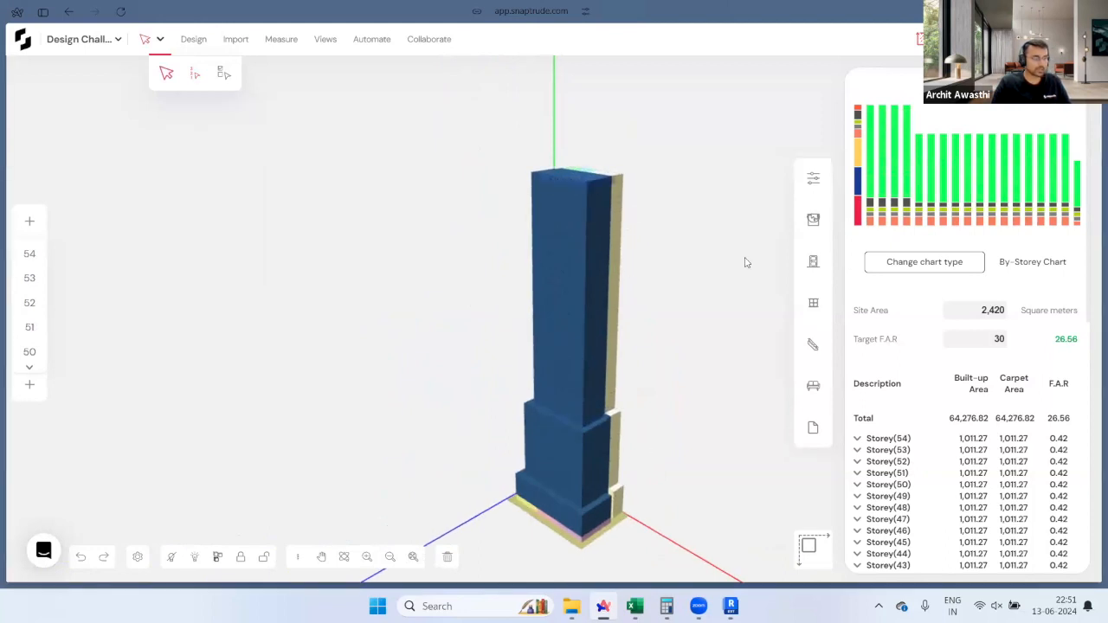
left_click(815, 179)
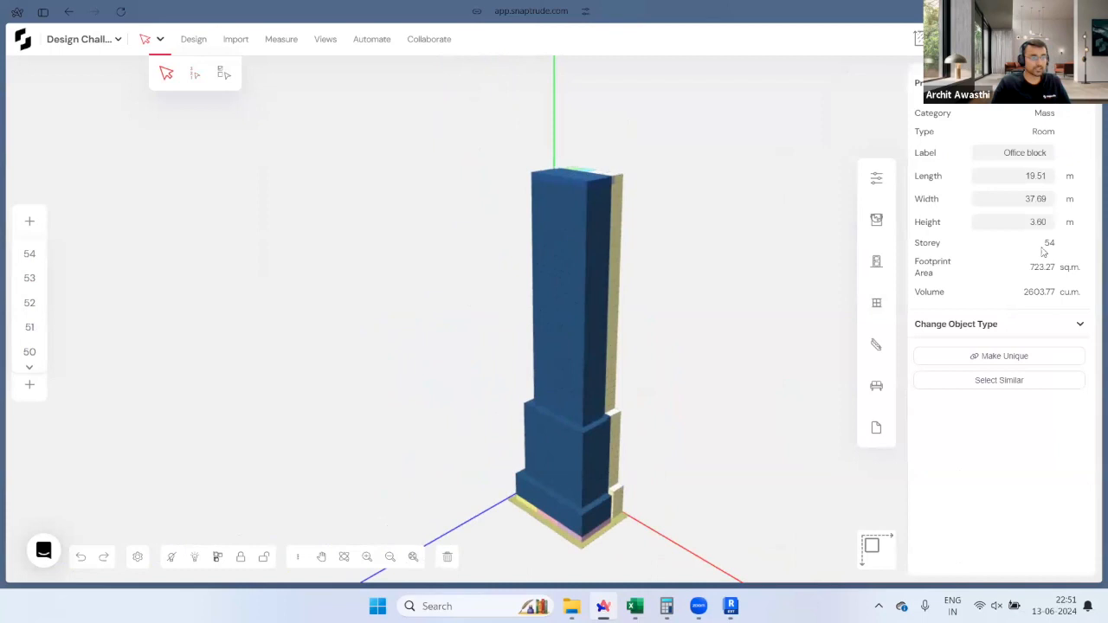
left_click(669, 344)
Step: Orbit and zoom in on the tower's lower setbacks, then select the lower Office block mass
middle_click_drag(450, 366, 345, 344)
scroll(632, 425, "up", 2)
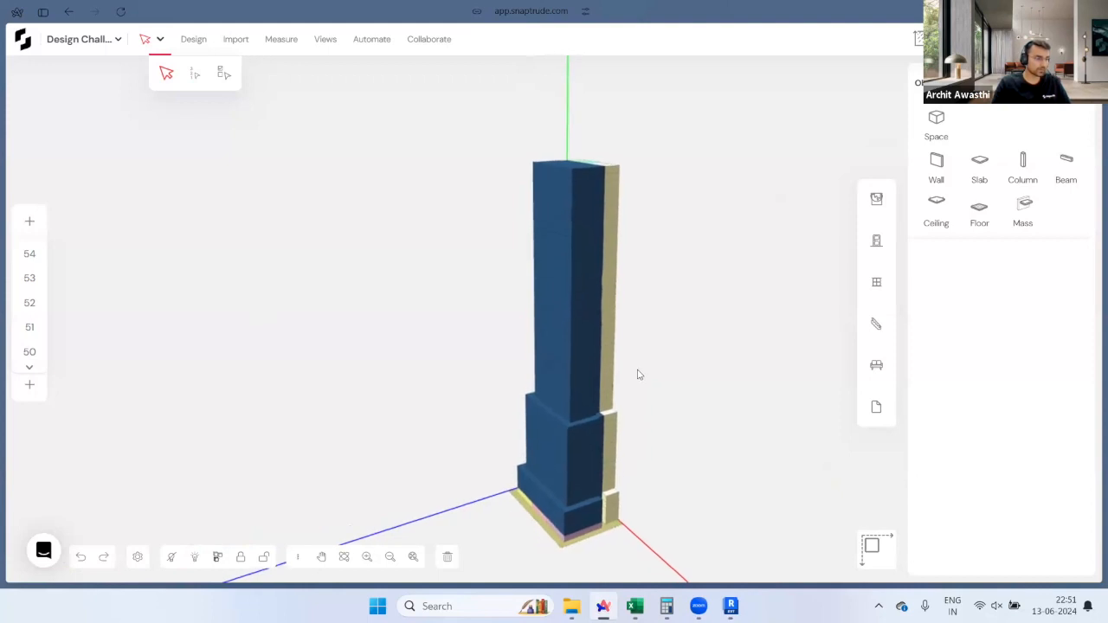
scroll(555, 535, "up", 3)
scroll(555, 536, "down", 3)
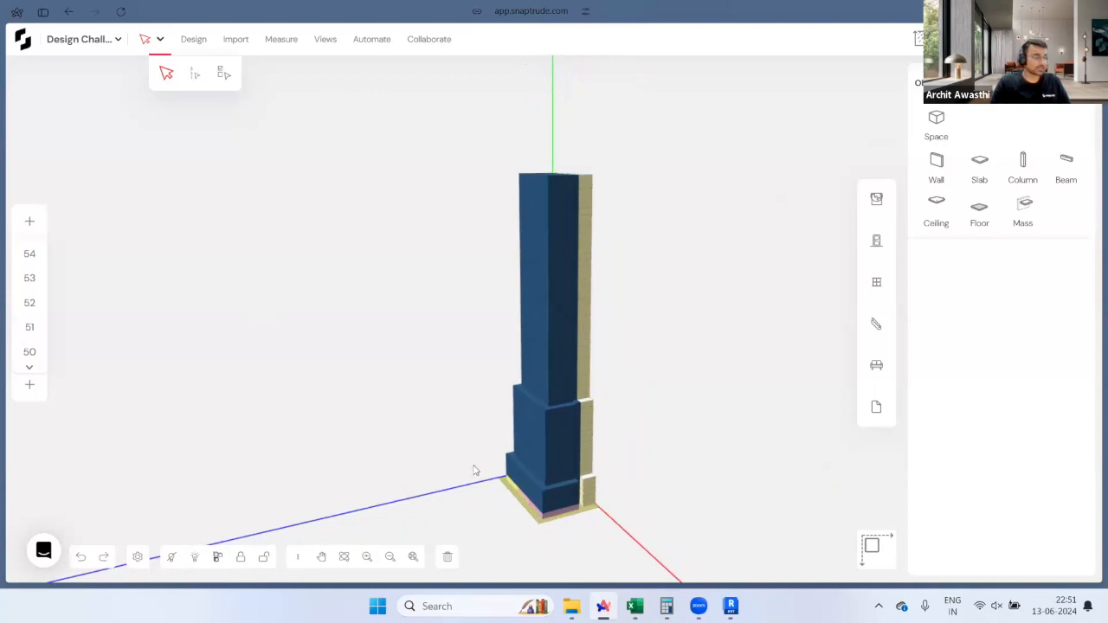
scroll(628, 497, "up", 5)
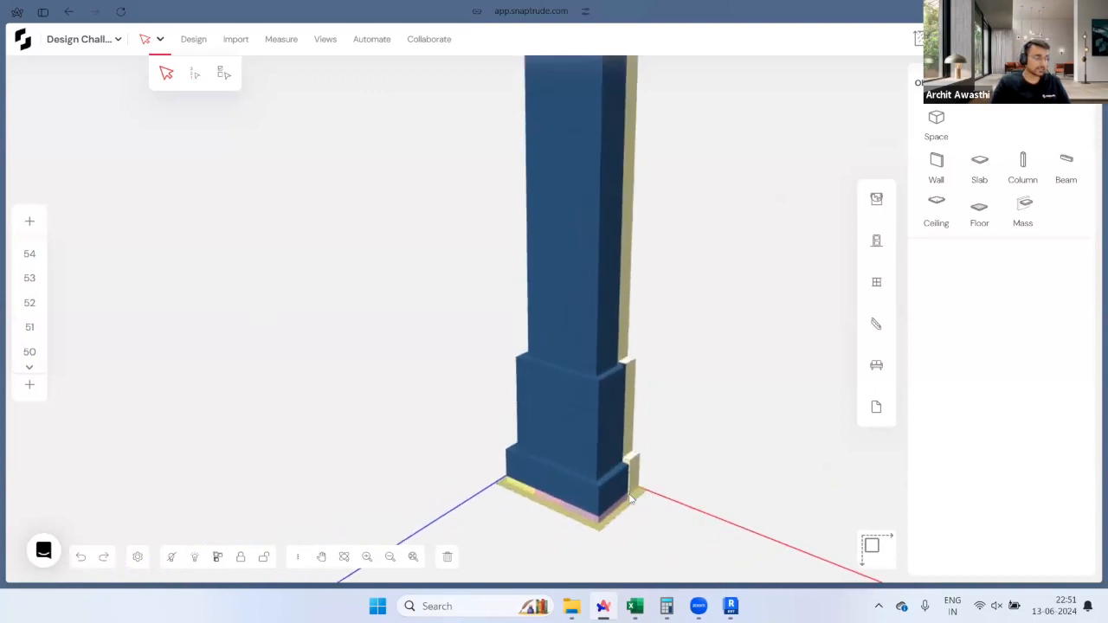
middle_click_drag(630, 499, 439, 468)
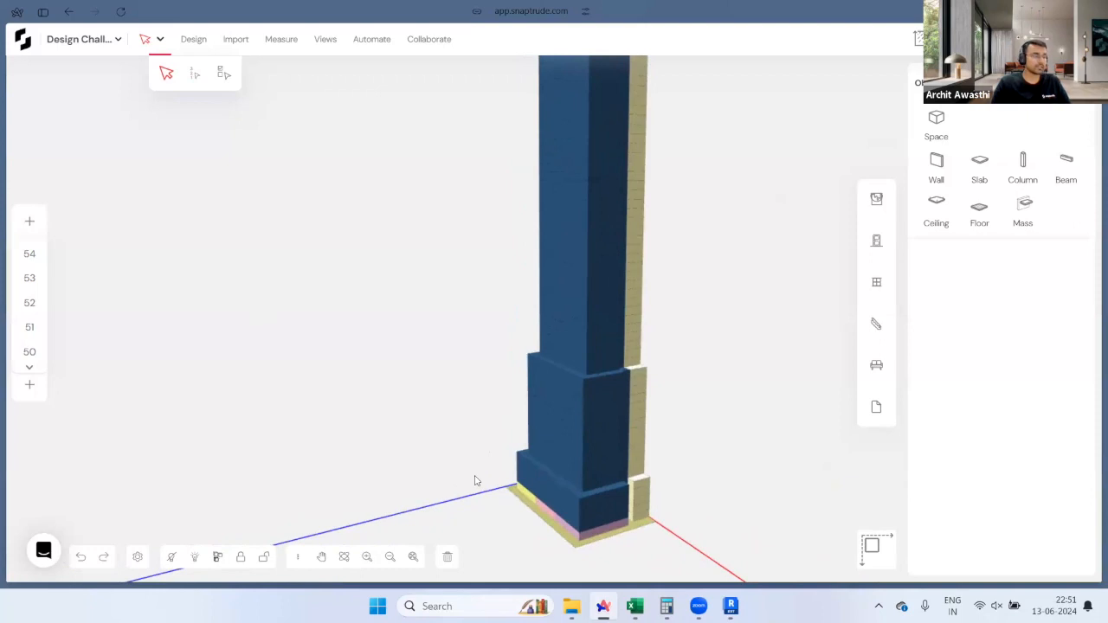
scroll(590, 495, "up", 5)
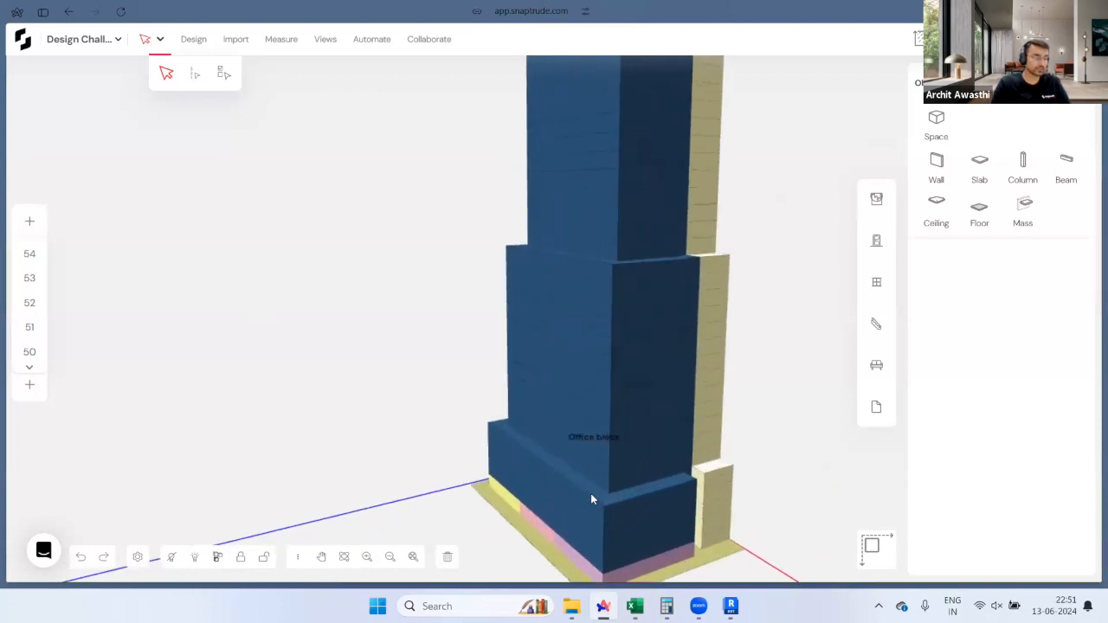
scroll(592, 498, "up", 4)
scroll(629, 449, "up", 5)
right_click_drag(598, 452, 576, 387)
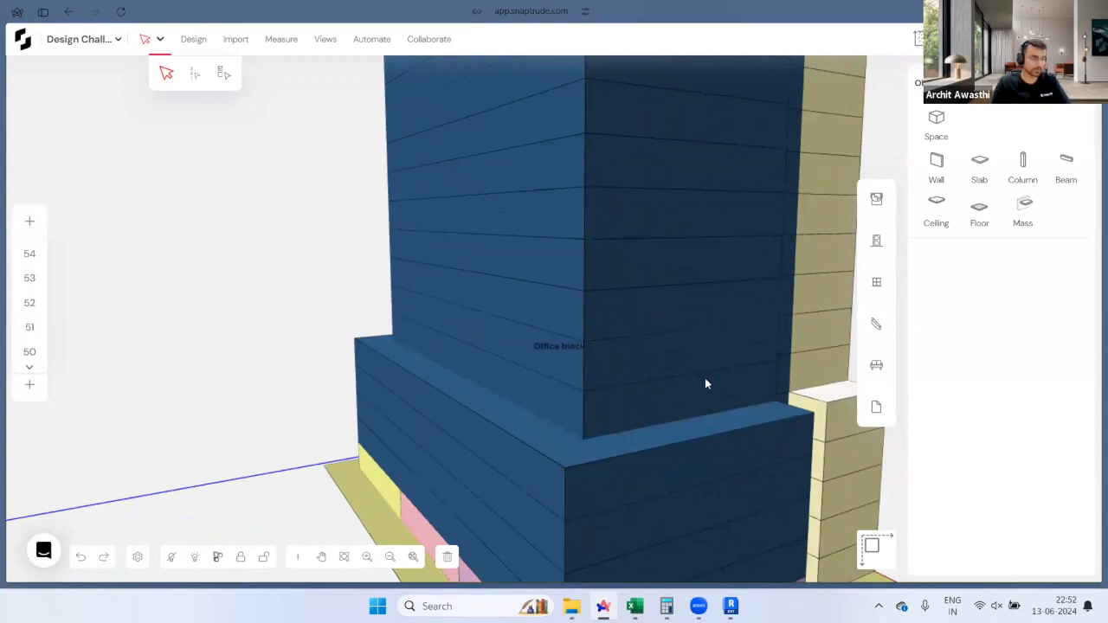
left_click(650, 401)
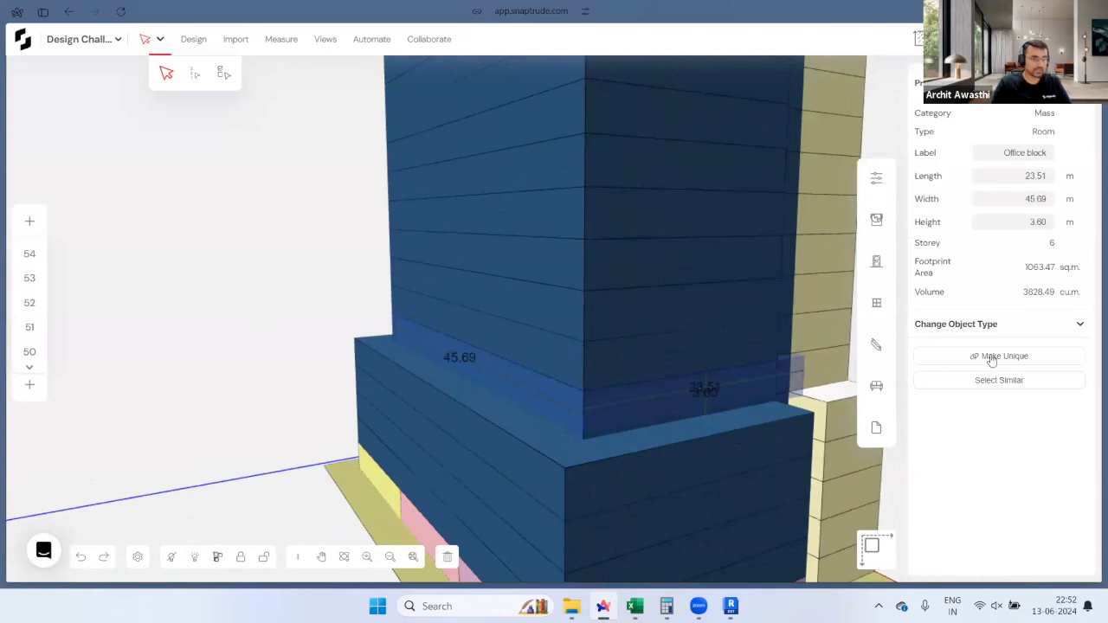
Step: With both Office block masses selected, push the lower and upper band faces inward to recess a band
left_click(635, 359, "shift")
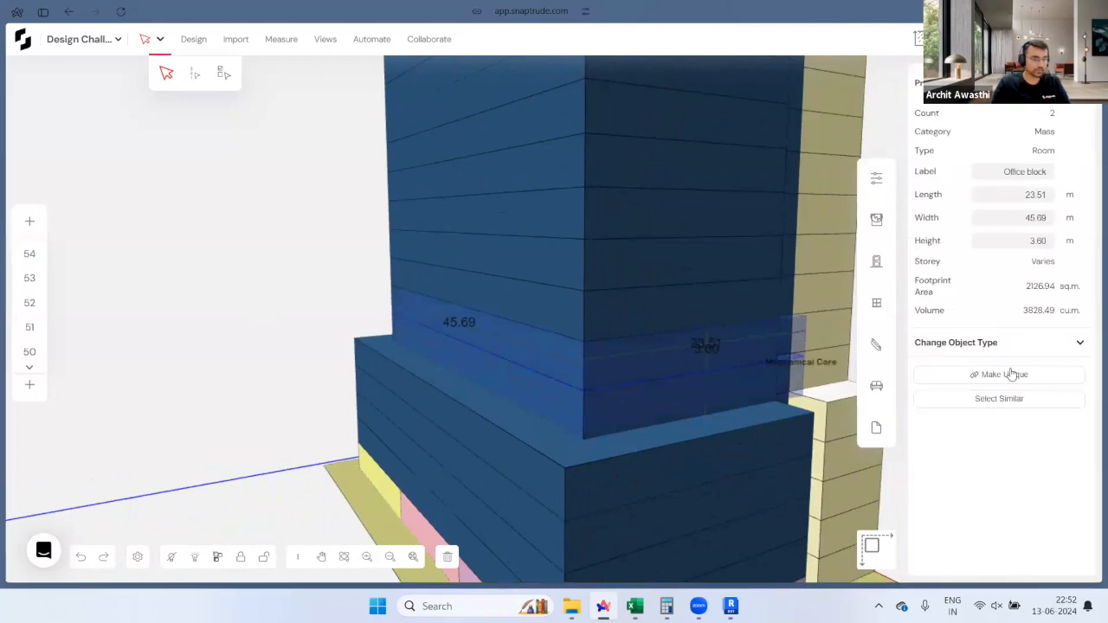
key("Escape")
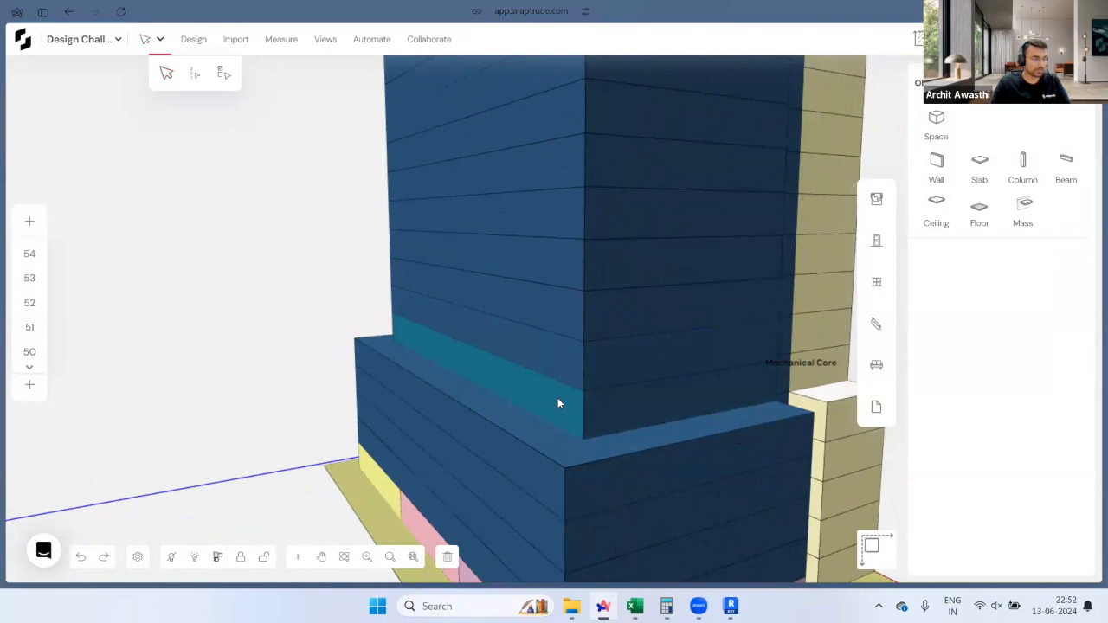
left_click(557, 397)
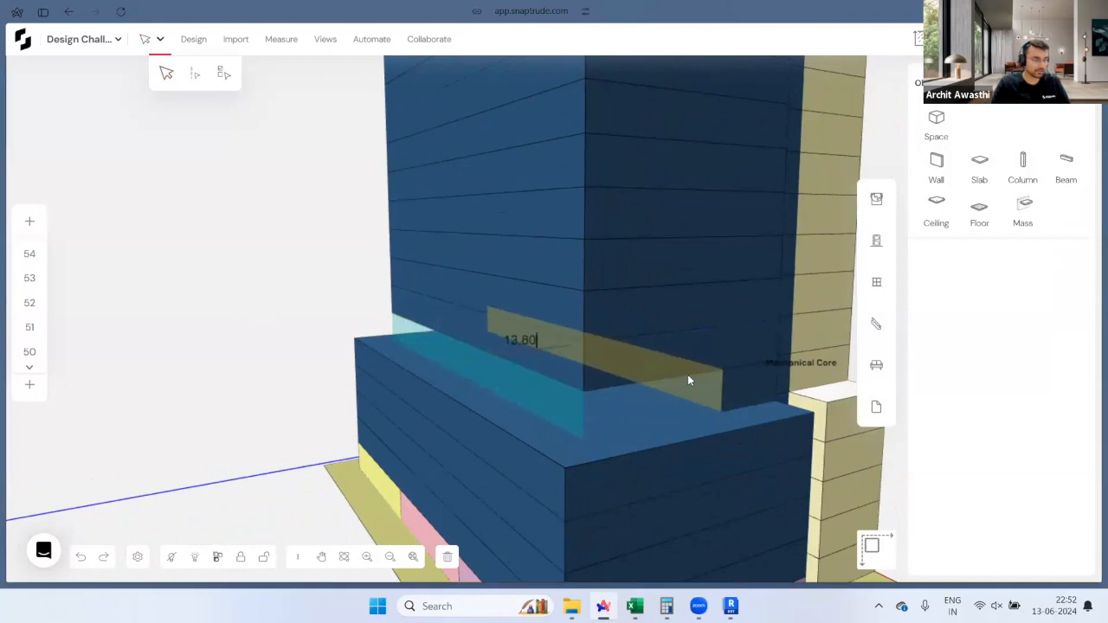
left_click(586, 373)
left_click(597, 368)
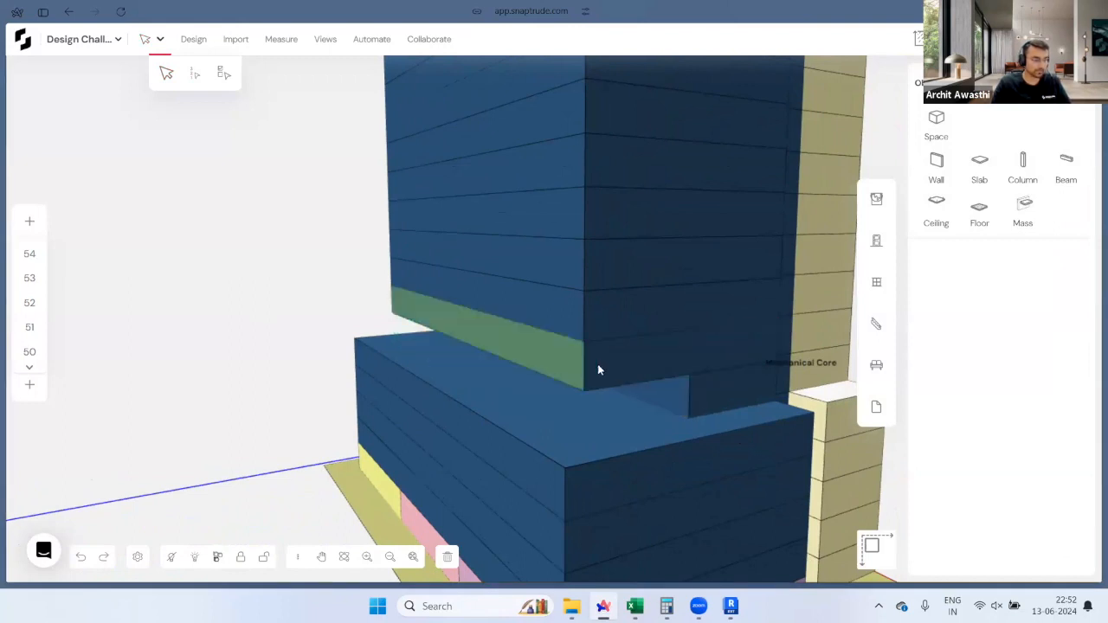
left_click(690, 372)
Step: Paint the recessed band purple from the Materials colours
left_click(877, 199)
scroll(956, 286, "down", 3)
scroll(956, 298, "down", 4)
scroll(957, 298, "up", 2)
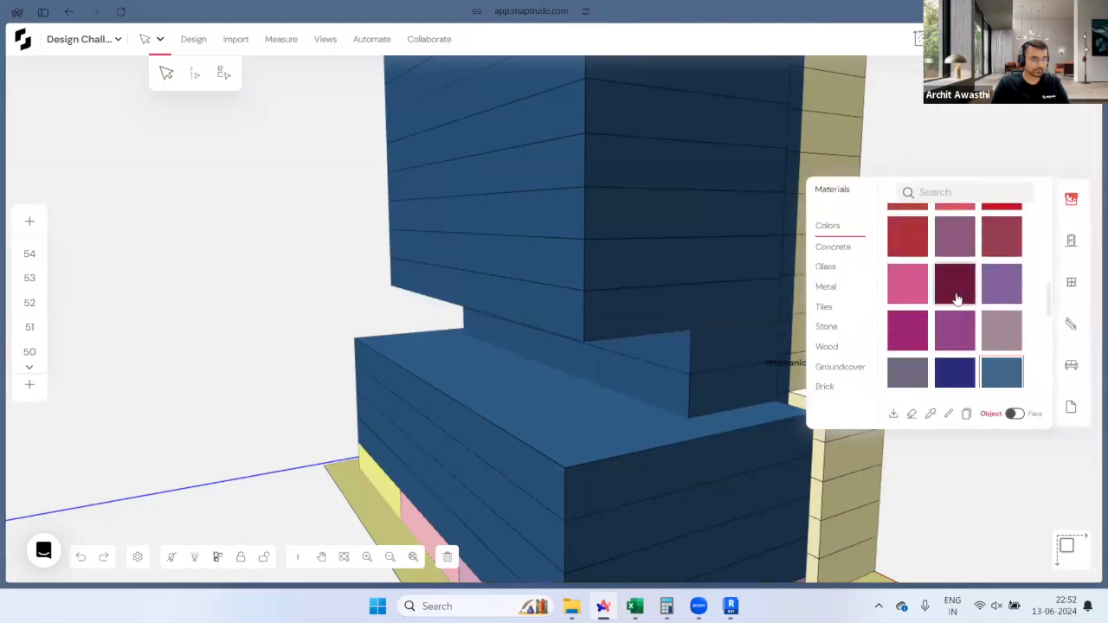
left_click(1002, 284)
left_click(694, 383)
key("Escape")
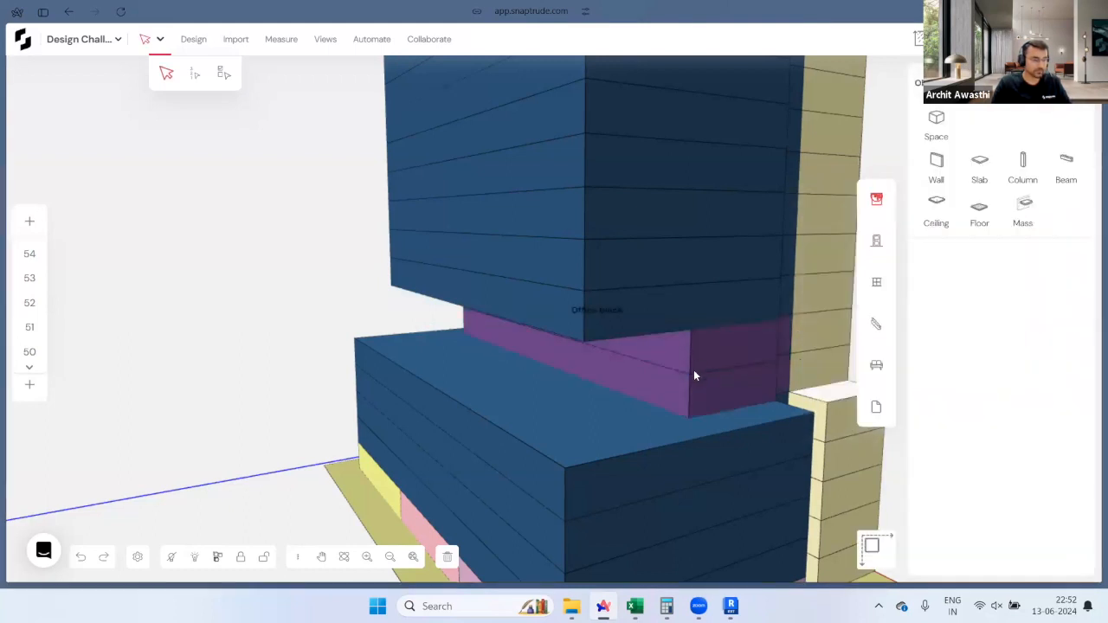
Step: Rename the purple band's label to Public
left_click(685, 385)
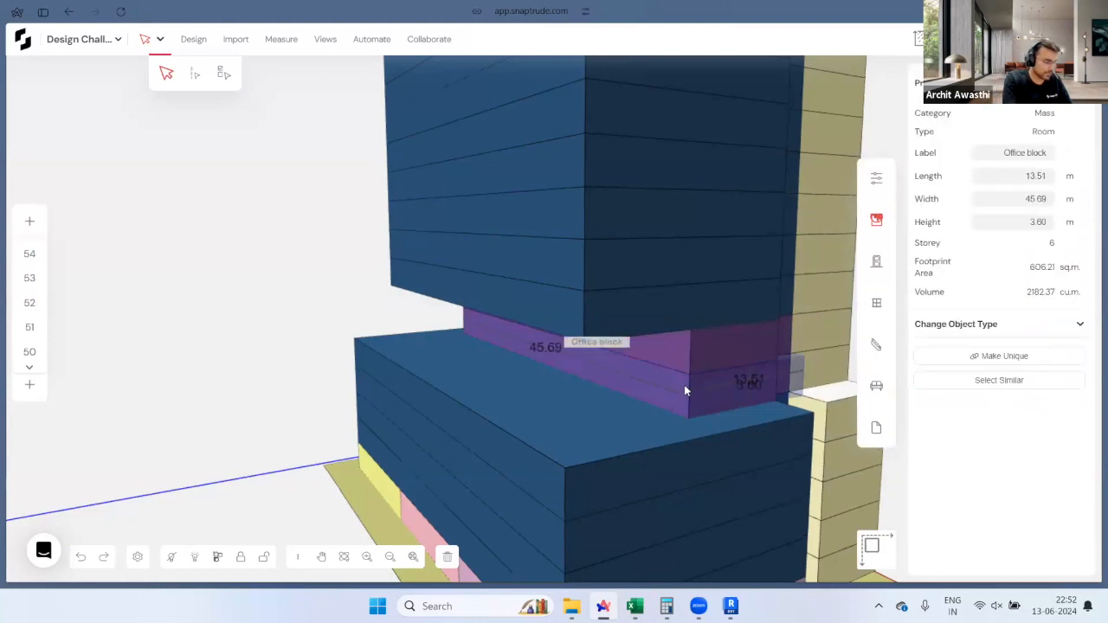
type("Publ")
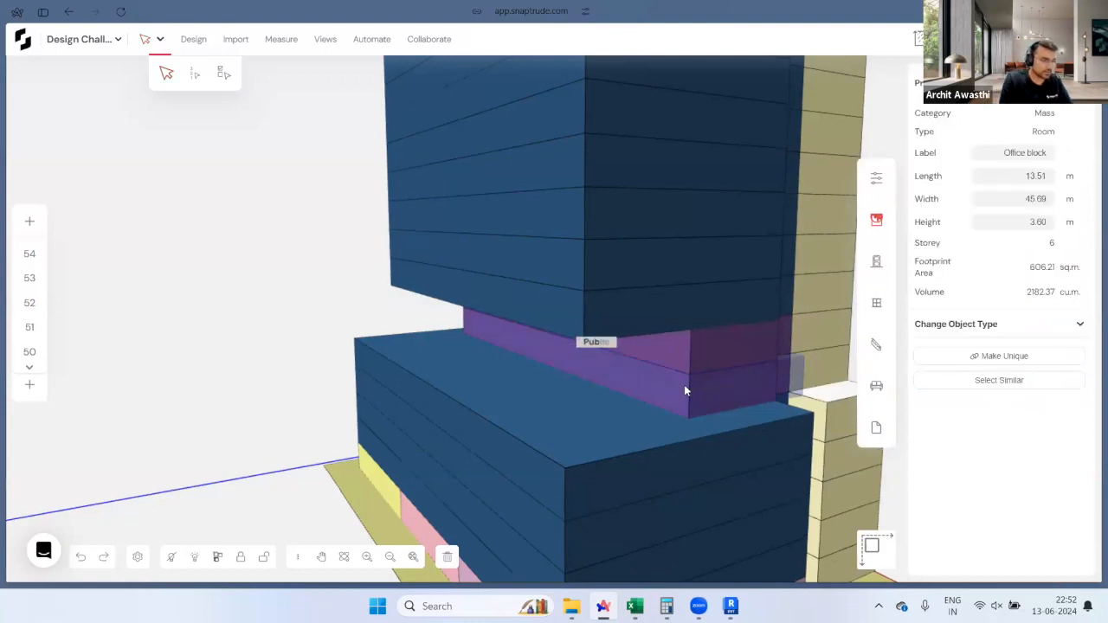
left_click(717, 355)
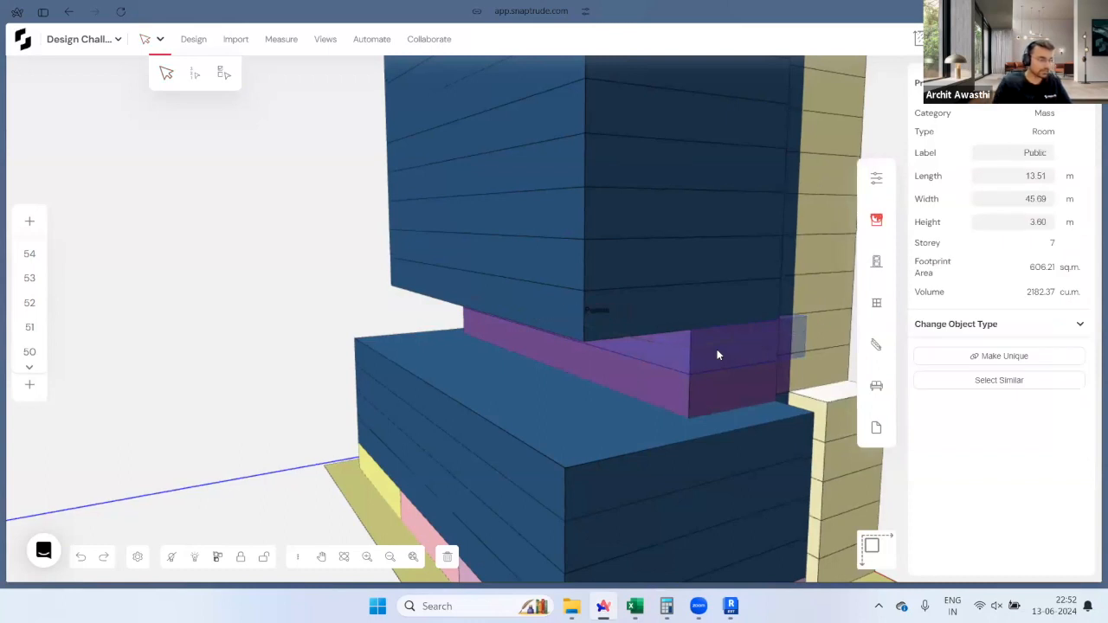
key("Escape")
Step: Orbit around the tower and select the purple Public mass
scroll(545, 395, "up", 5)
middle_click_drag(485, 355, 646, 355)
scroll(541, 376, "up", 3)
scroll(519, 346, "down", 2)
left_click(646, 355)
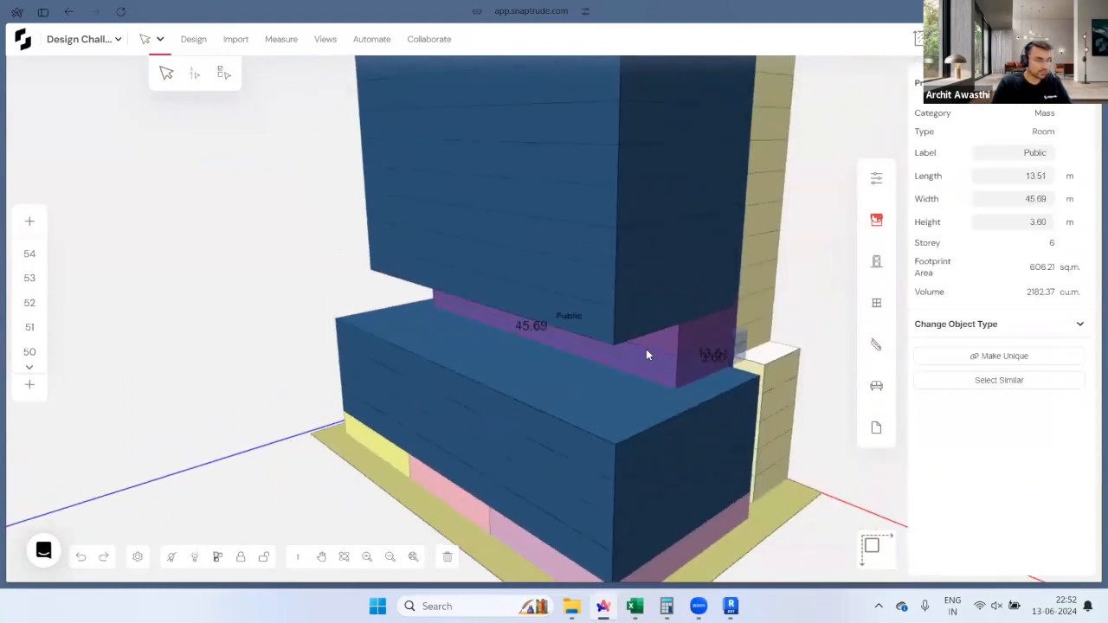
Step: On the storey 6 plan, draw a space outlining the podium roof around the purple block
scroll(34, 307, "down", 3)
scroll(36, 315, "down", 2)
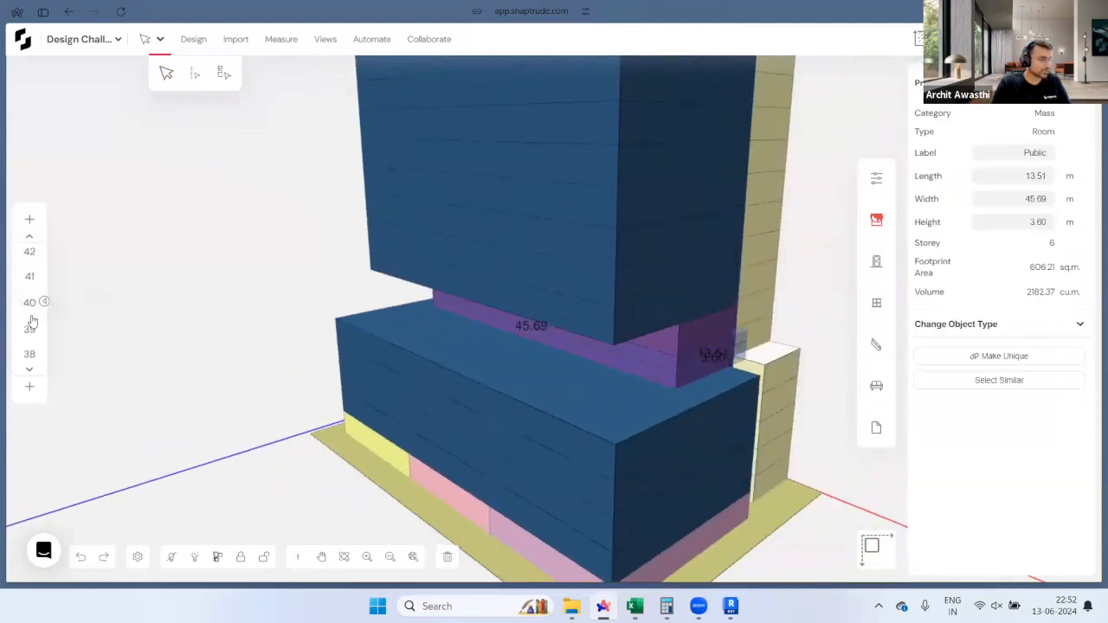
scroll(28, 332, "down", 12)
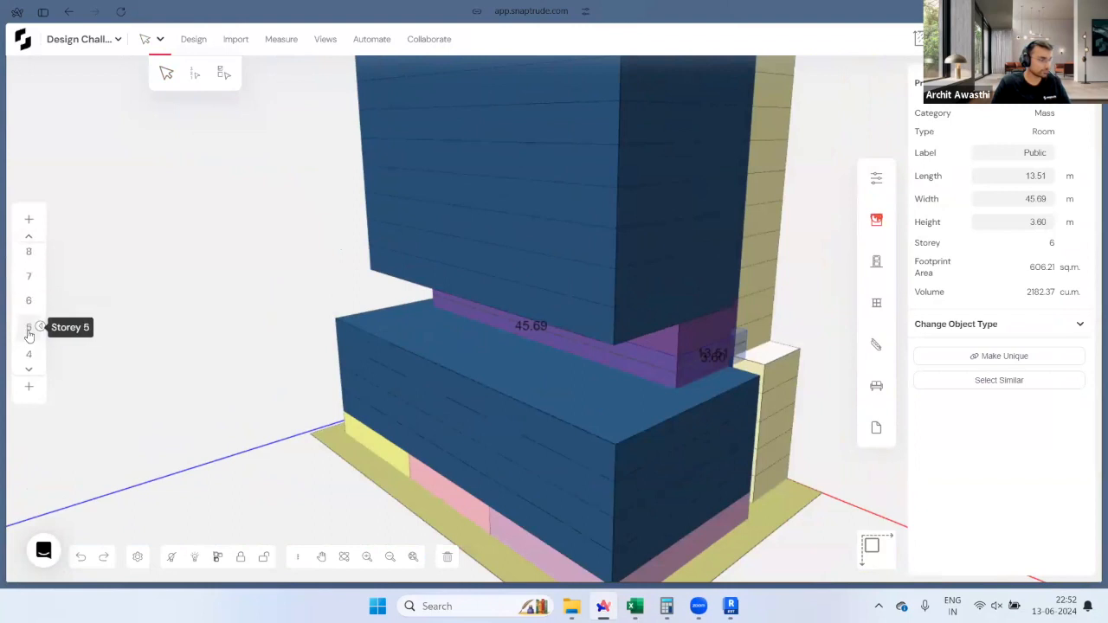
left_click(29, 330)
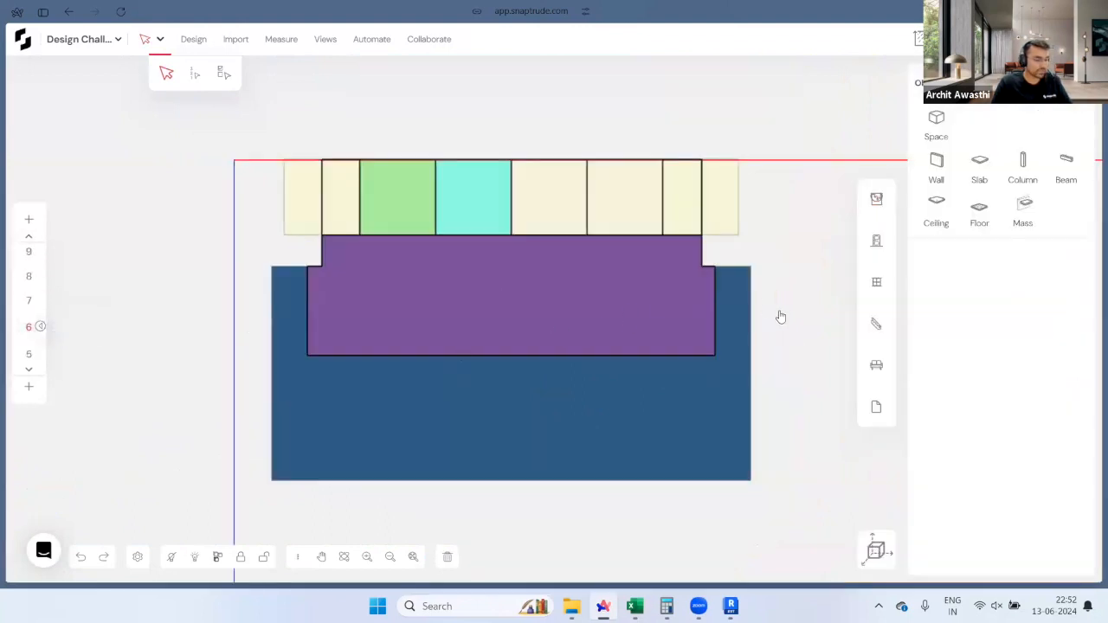
key("d")
left_click(715, 267)
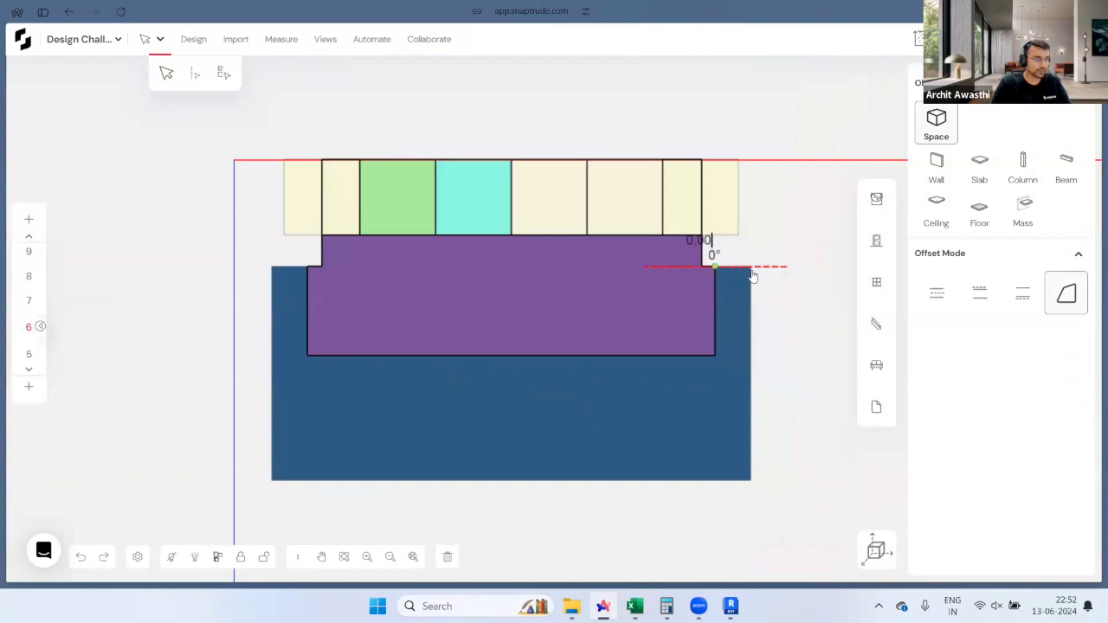
left_click(749, 267)
left_click(750, 481)
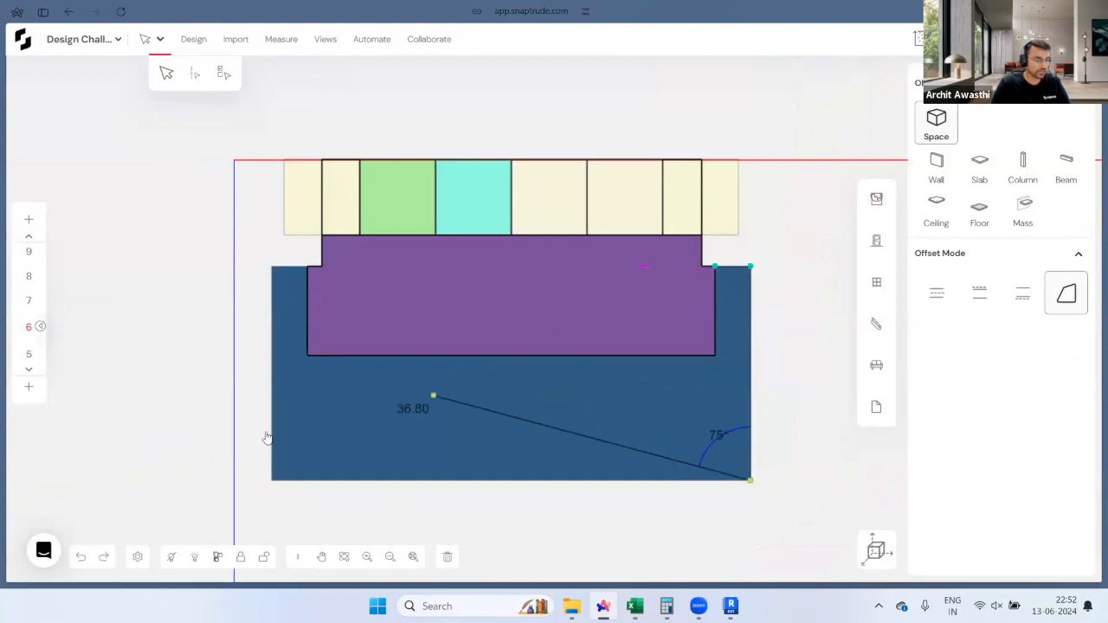
left_click(272, 480)
left_click(272, 267)
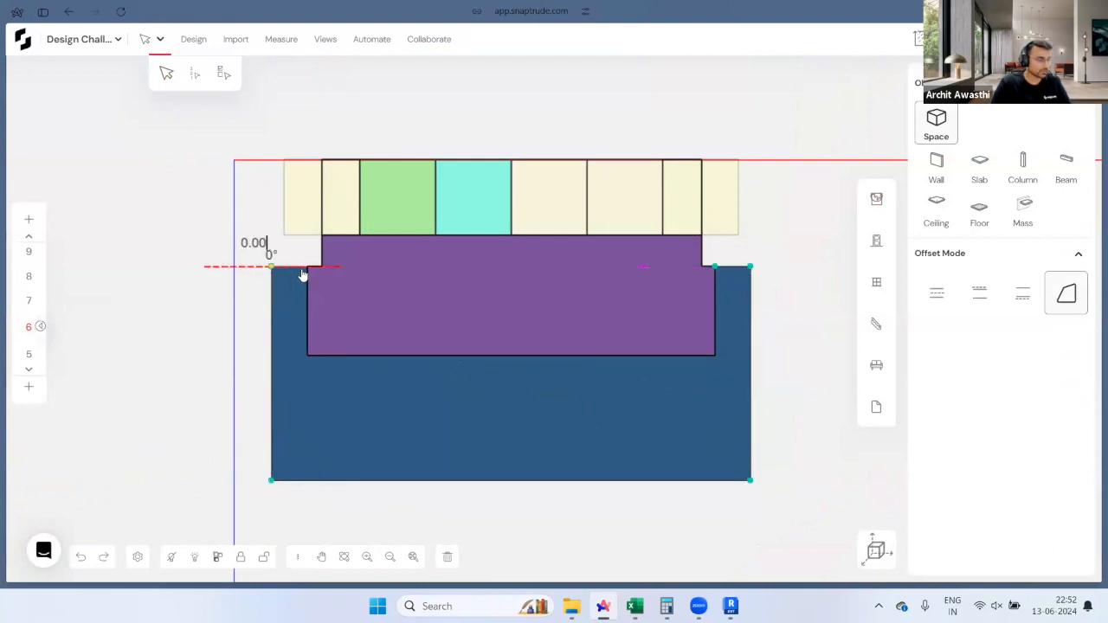
left_click(306, 268)
key("Escape")
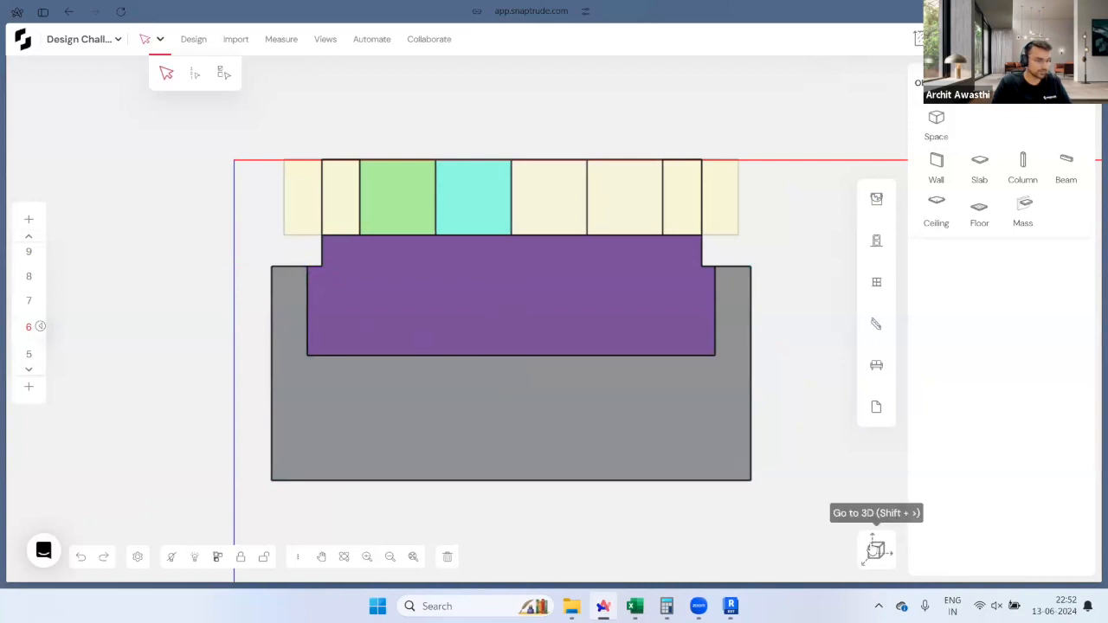
Step: In 3D, make the new space a 0.10 m Garden slab, 24.01 × 53.69 m, and inspect it
left_click(875, 549)
left_click(614, 390)
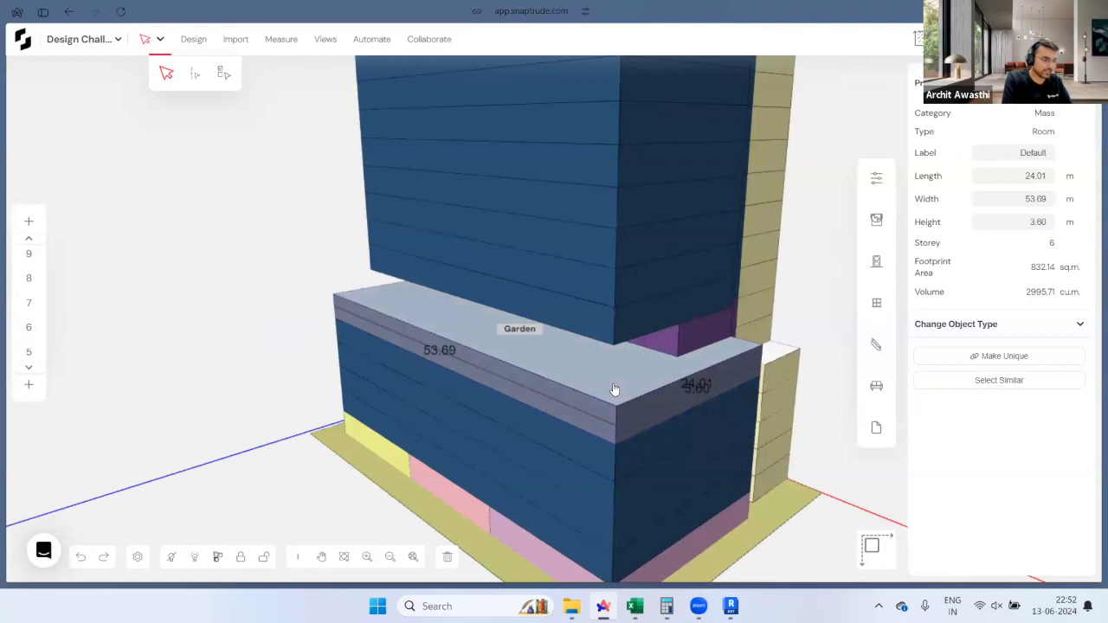
key("Escape")
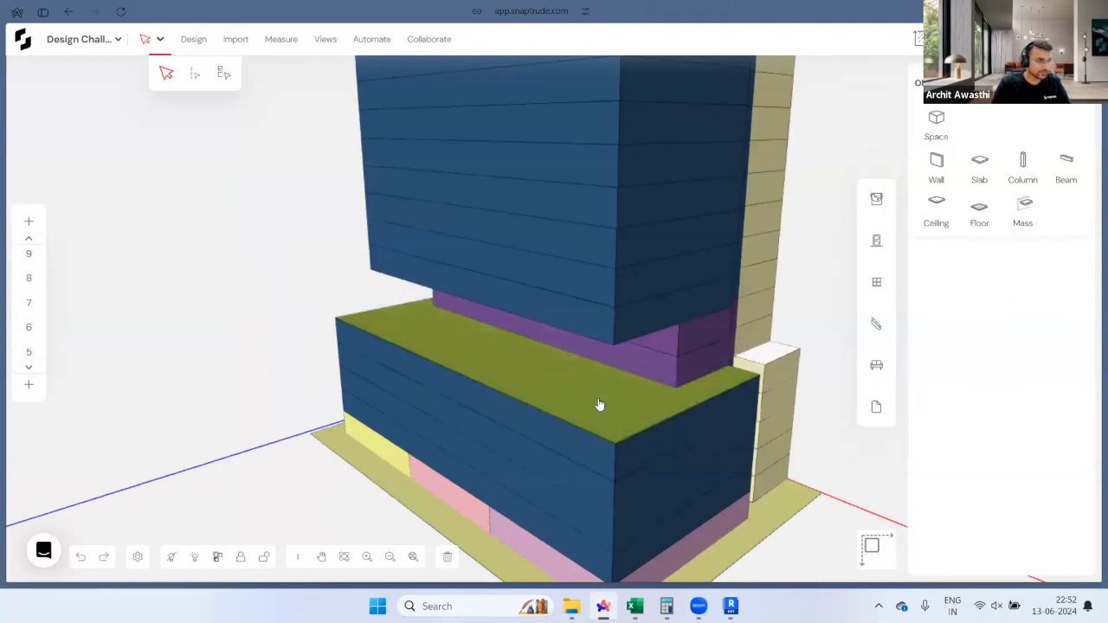
scroll(598, 403, "up", 5)
left_click_drag(595, 400, 537, 379)
left_click(525, 394)
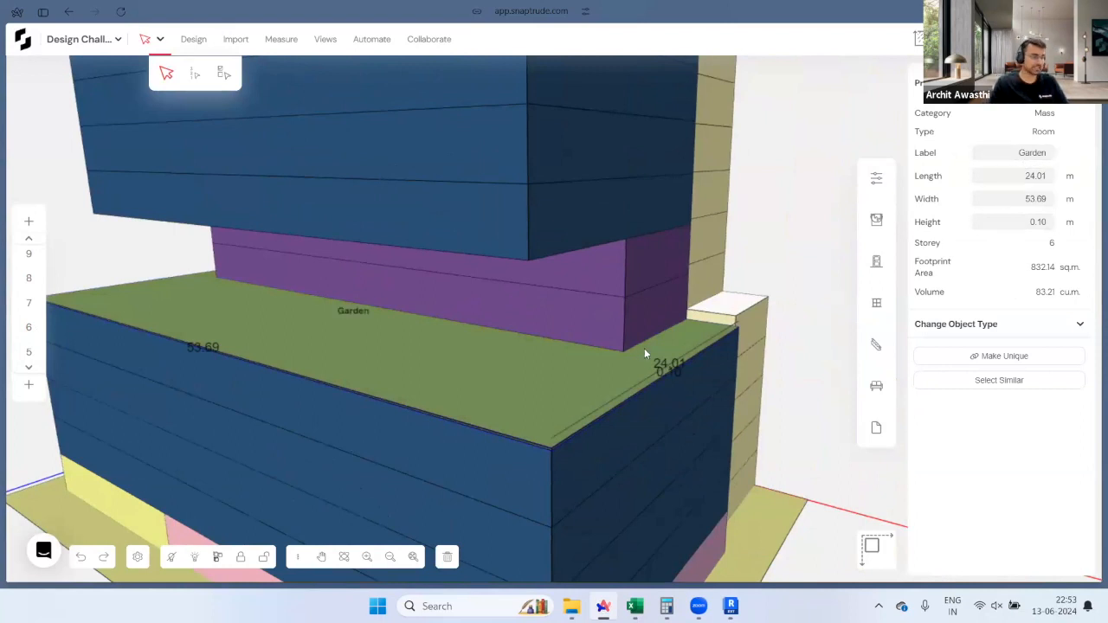
left_click(779, 391)
scroll(775, 390, "down", 5)
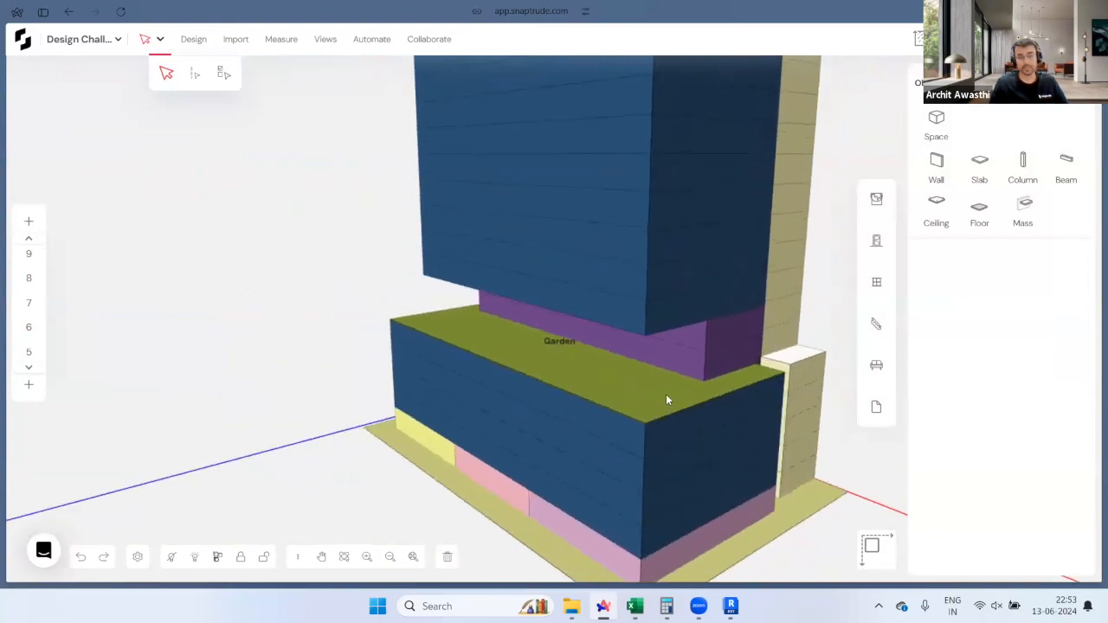
middle_click_drag(667, 399, 626, 161)
Step: Select both office masses, push the ledge face 8.01 and recess the band face above it
scroll(523, 163, "up", 6)
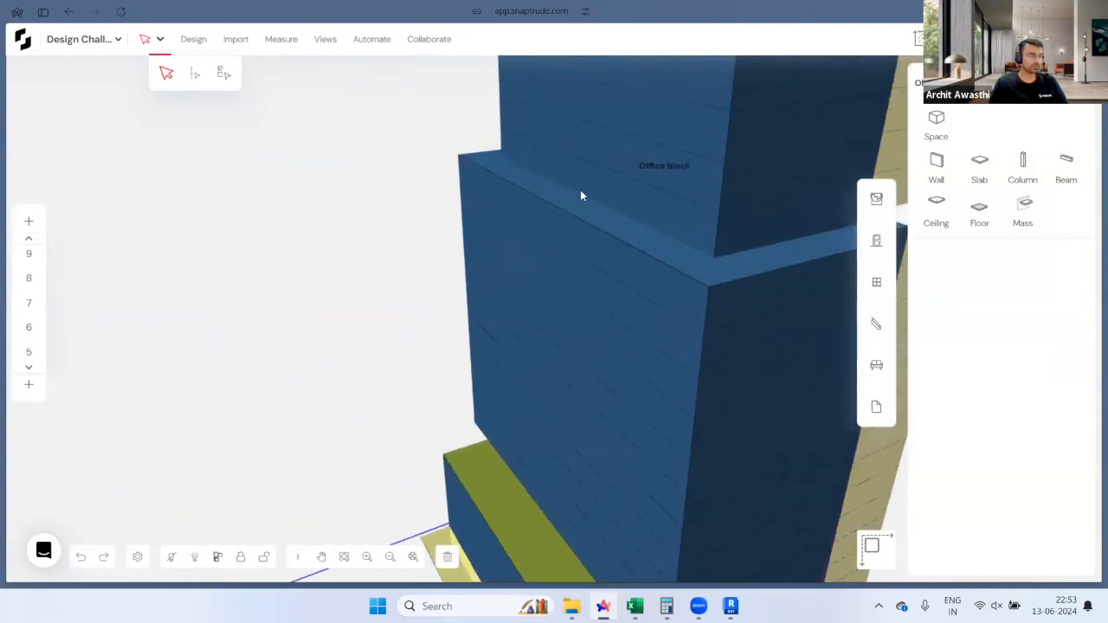
left_click(547, 343)
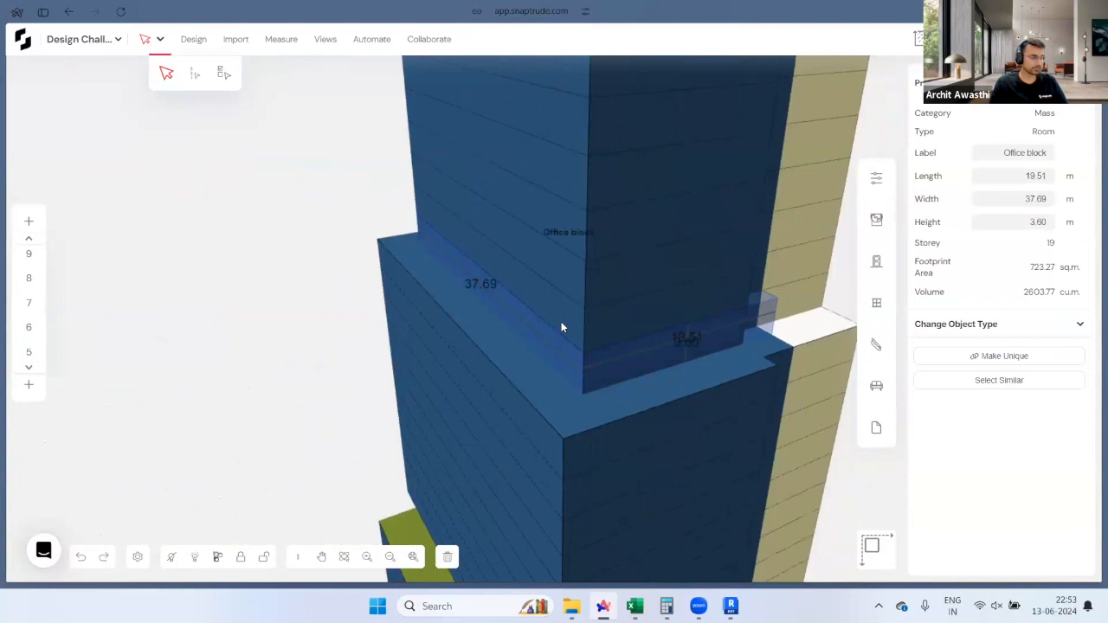
left_click(561, 321, "shift")
key("Escape")
key("p")
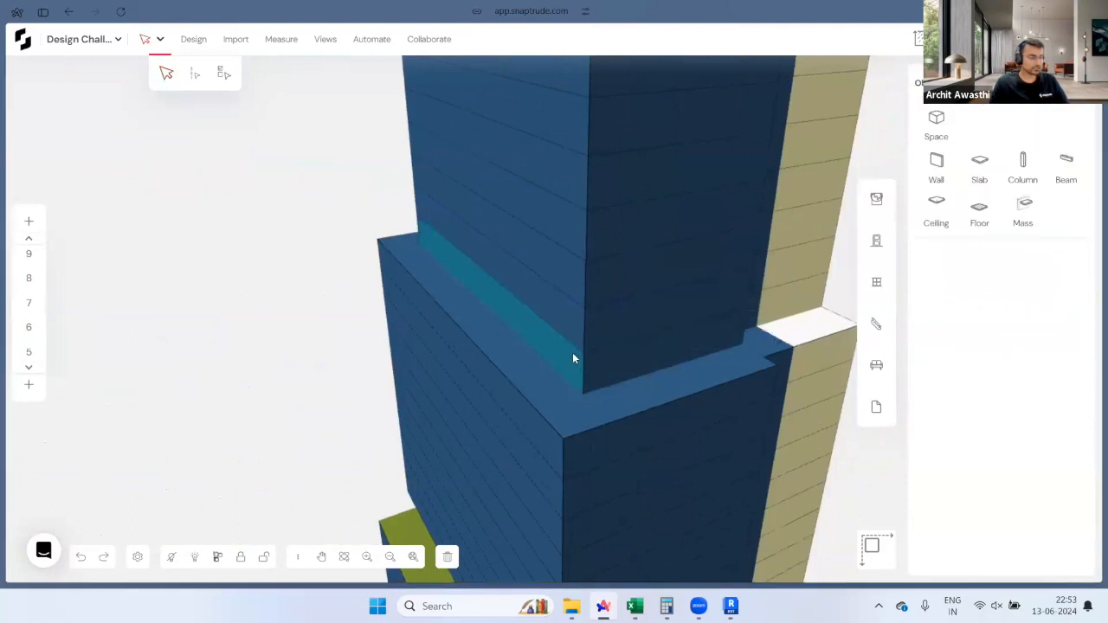
left_click(572, 353)
left_click(672, 331)
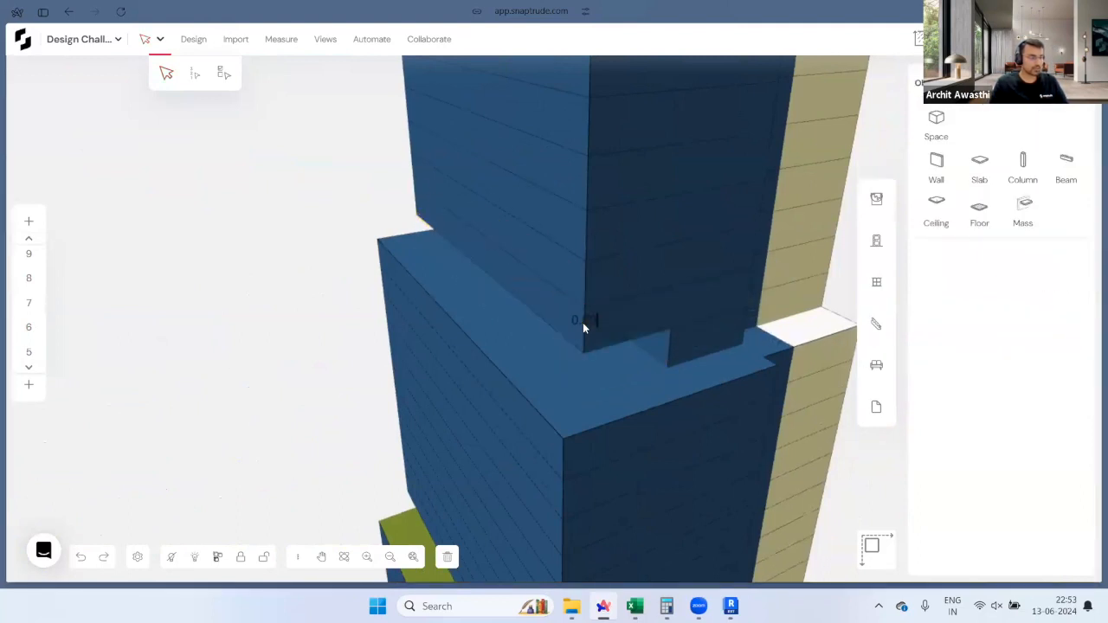
left_click(583, 322)
left_click(673, 344)
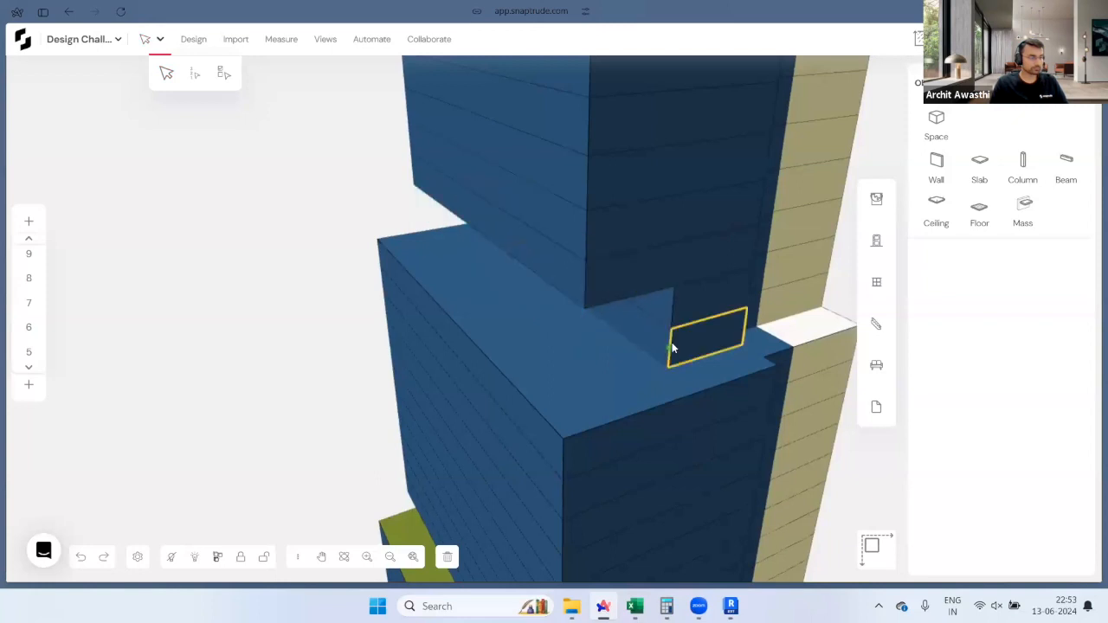
Step: Paint the recessed band purple
left_click(876, 200)
scroll(920, 320, "down", 5)
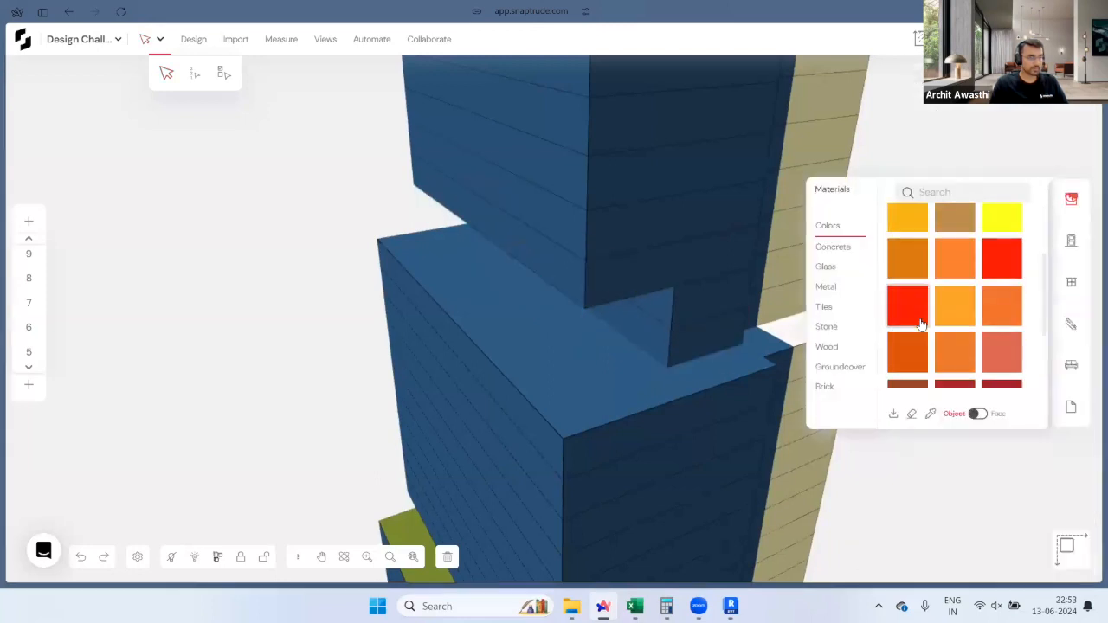
left_click(984, 297)
left_click(698, 313)
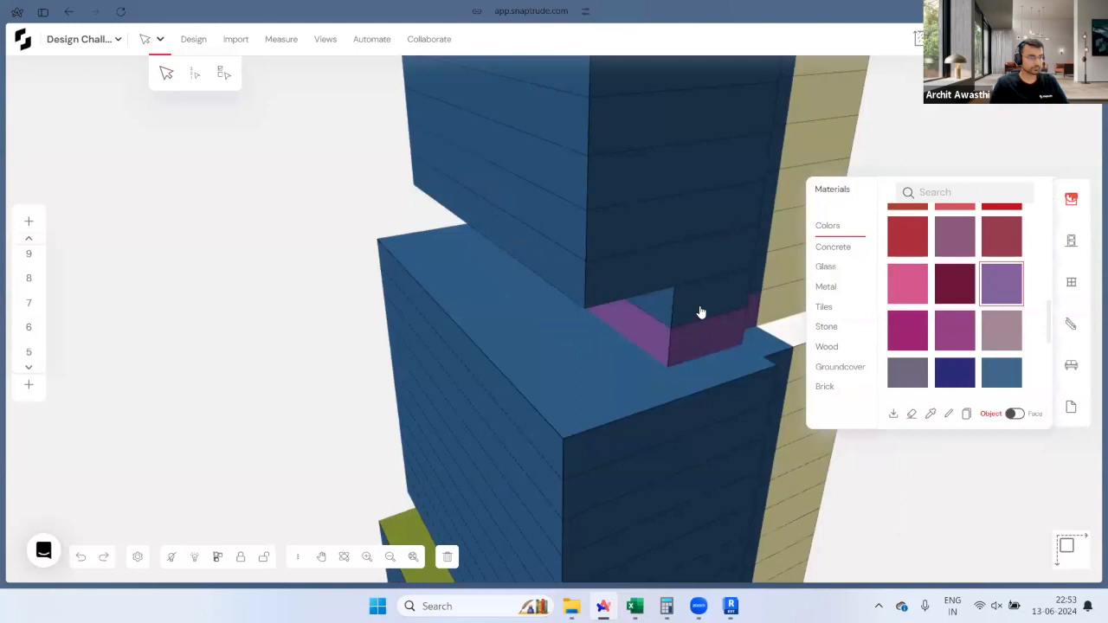
Step: Label the recessed purple block Public
left_click(693, 331)
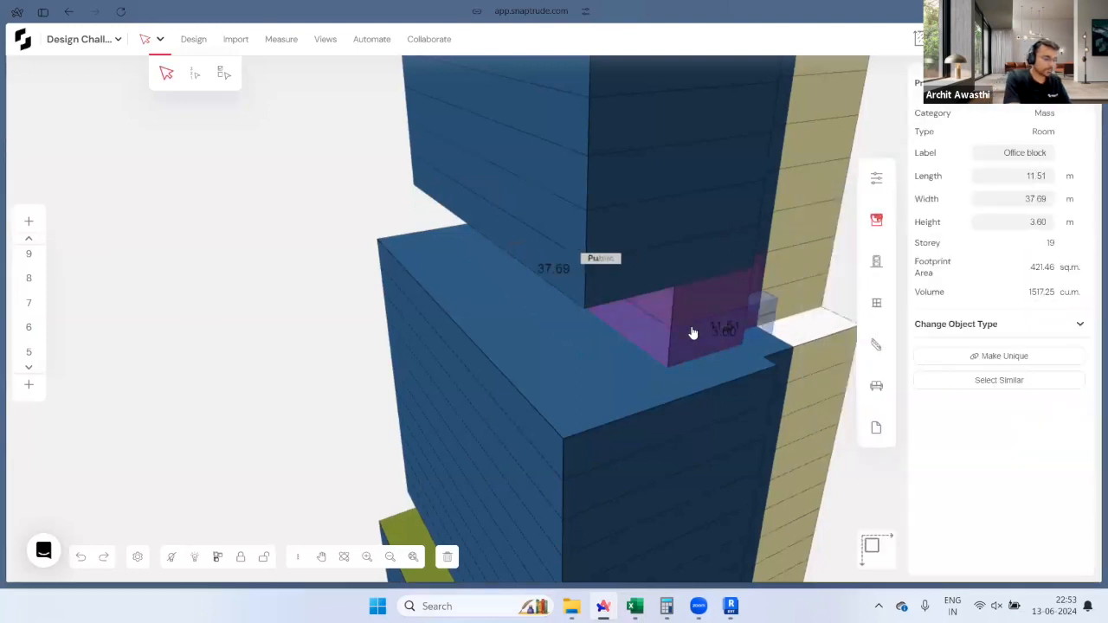
key("Return")
left_click(692, 335)
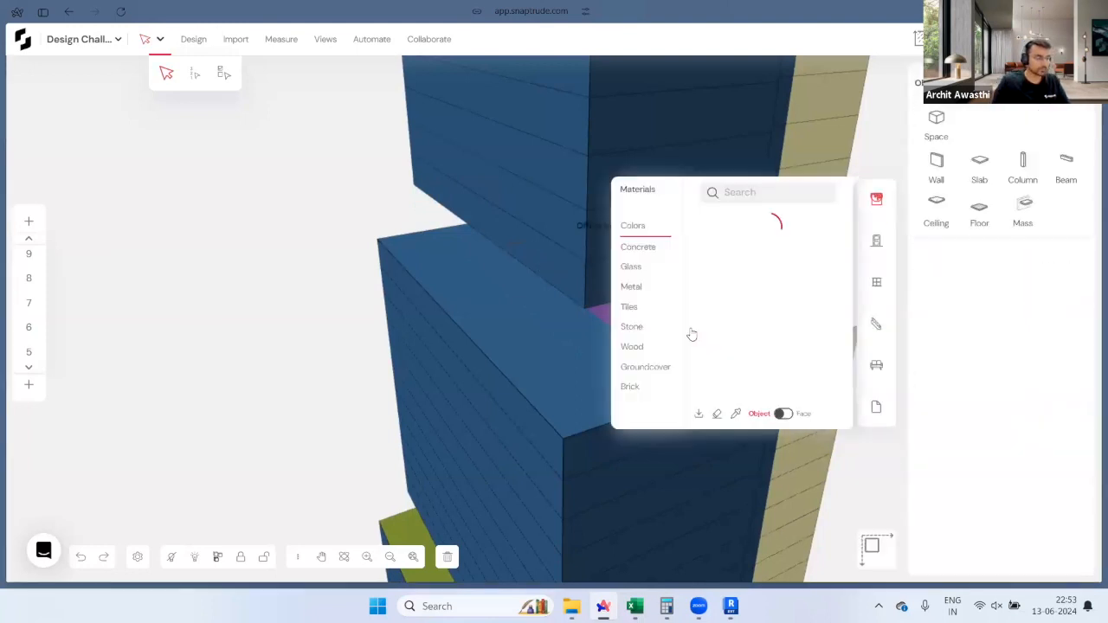
type("Public")
key("Return")
key("Escape")
Step: On the storey 19 plan, draw a space outline along the upper block's setback
scroll(28, 279, "up", 10)
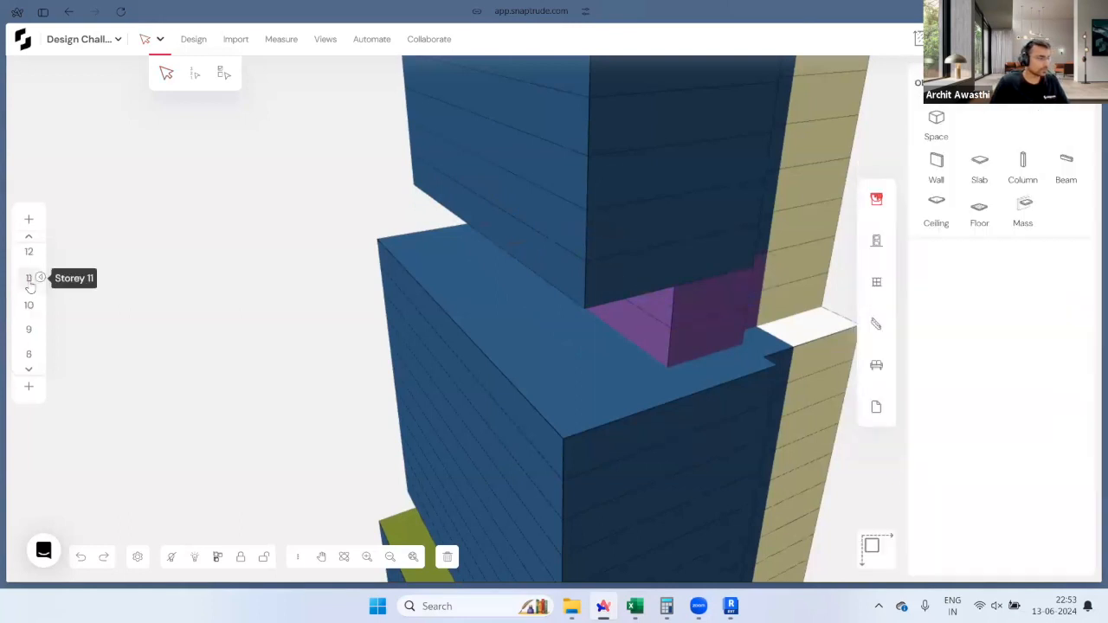
left_click(29, 257)
key("r")
left_click(679, 267)
left_click(715, 268)
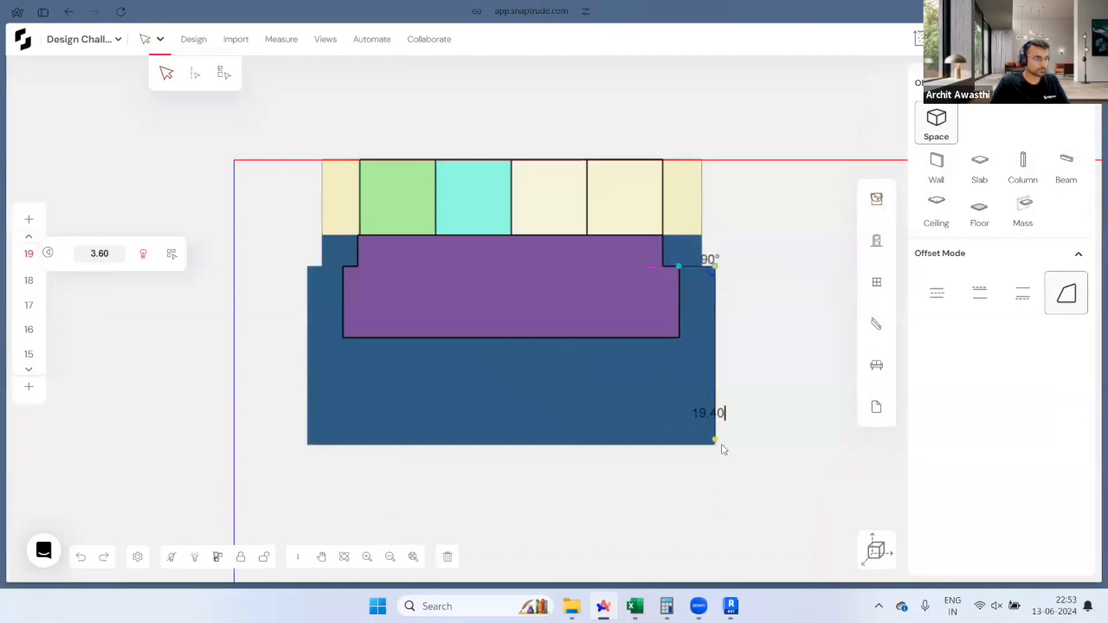
left_click(716, 444)
left_click(308, 444)
left_click(308, 267)
left_click(343, 268)
key("Escape")
Step: In 3D, turn the new storey 19 slab into an olive garden terrace
left_click(877, 546)
left_click(583, 365)
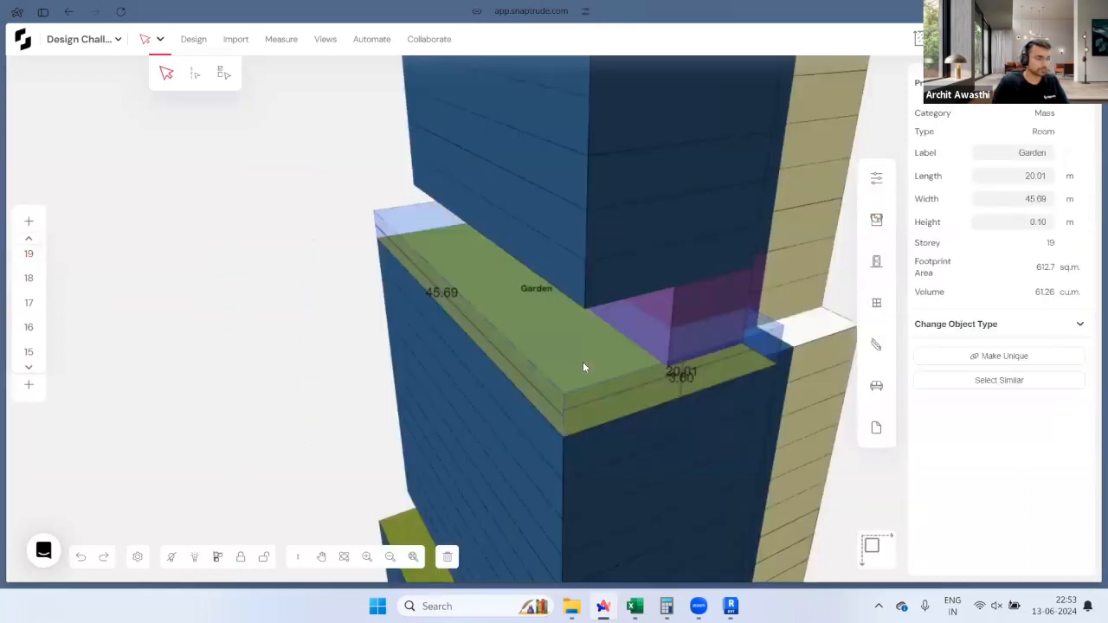
key("Escape")
Step: Zoom out and orbit to view the whole stepped tower
scroll(587, 341, "down", 6)
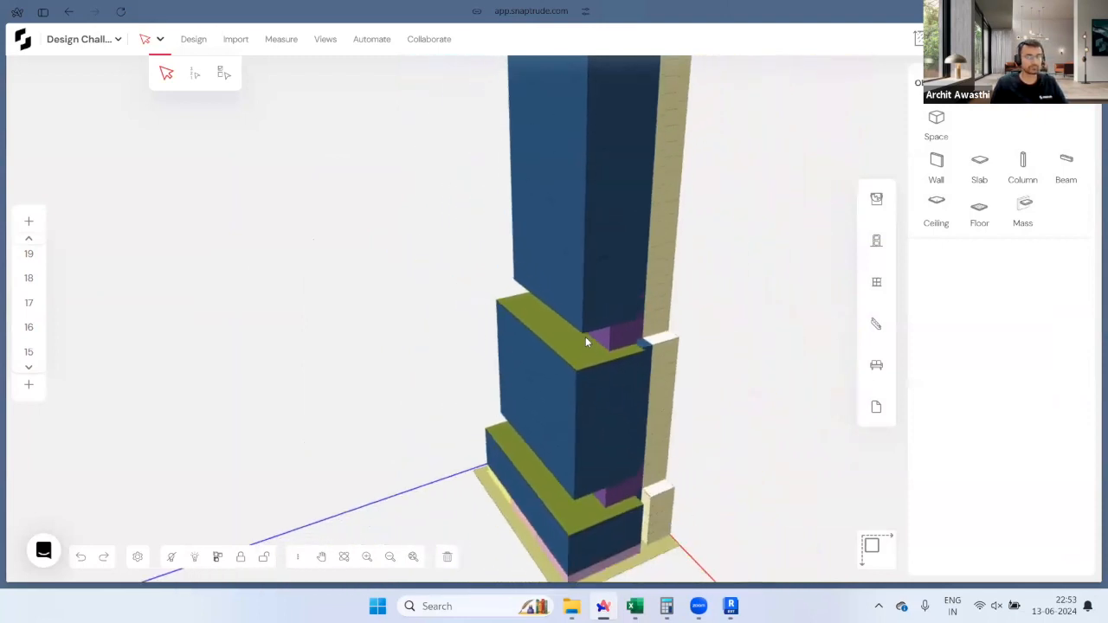
scroll(586, 342, "down", 6)
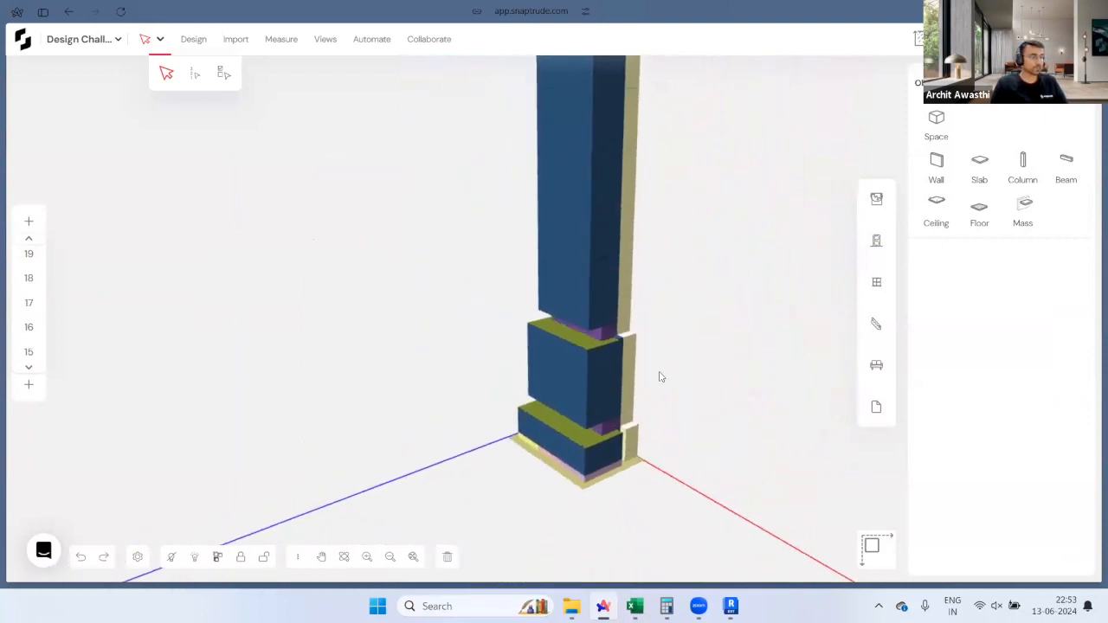
middle_click_drag(633, 424, 617, 446)
scroll(598, 430, "down", 1)
middle_click_drag(766, 437, 643, 468)
scroll(643, 407, "down", 2)
middle_click_drag(698, 331, 641, 430)
middle_click_drag(693, 387, 818, 266)
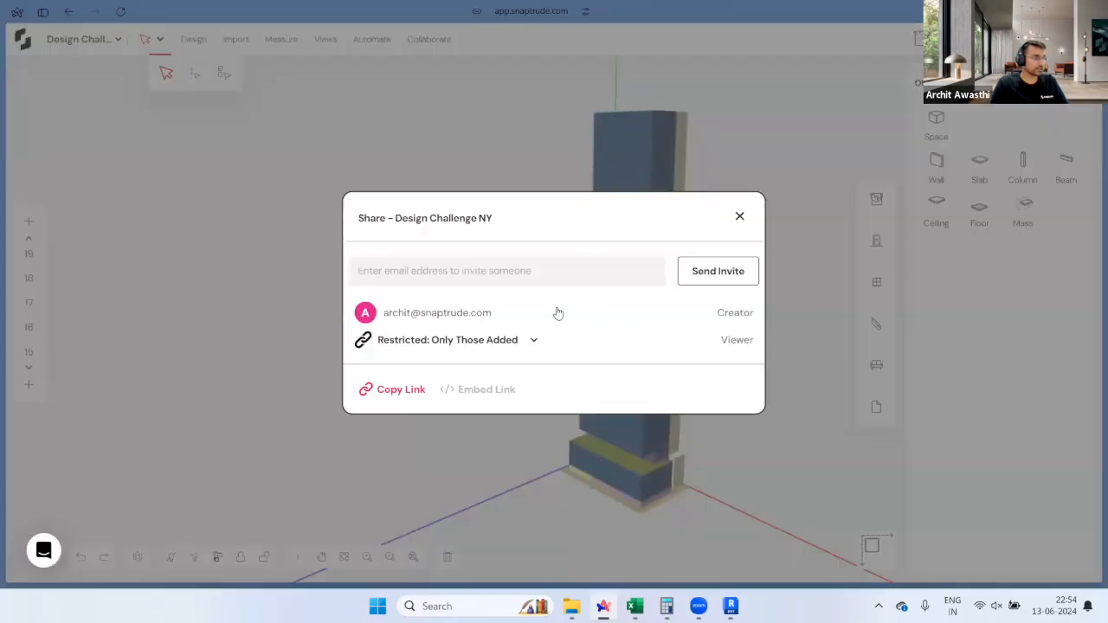
Step: Enter the colleague's e-mail in Share, keeping access 'Restricted: Only Those Added'
left_click(499, 279)
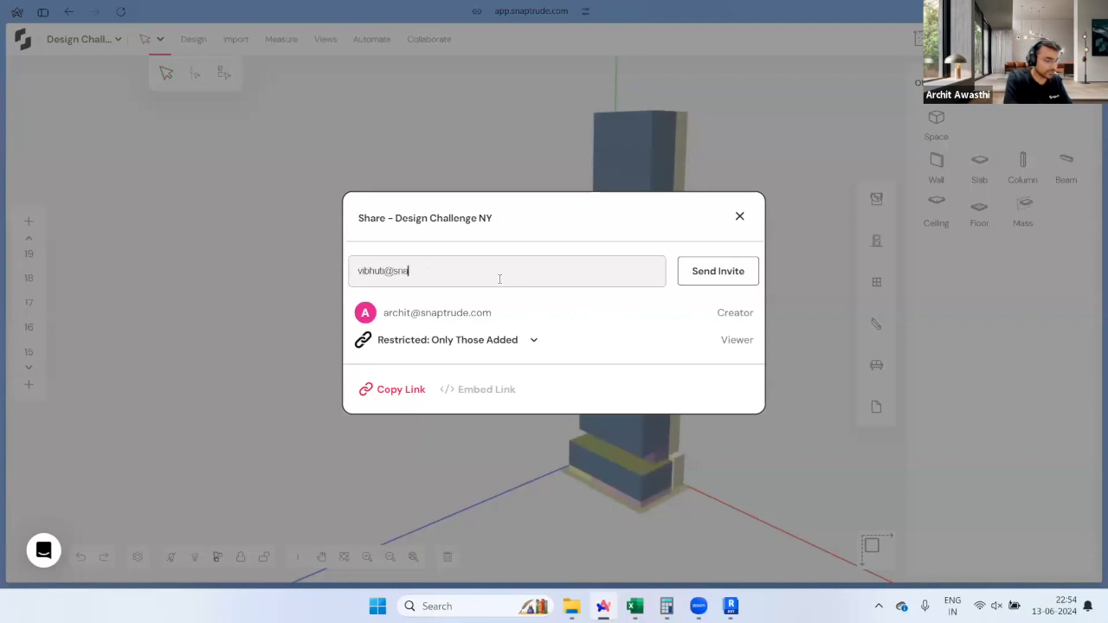
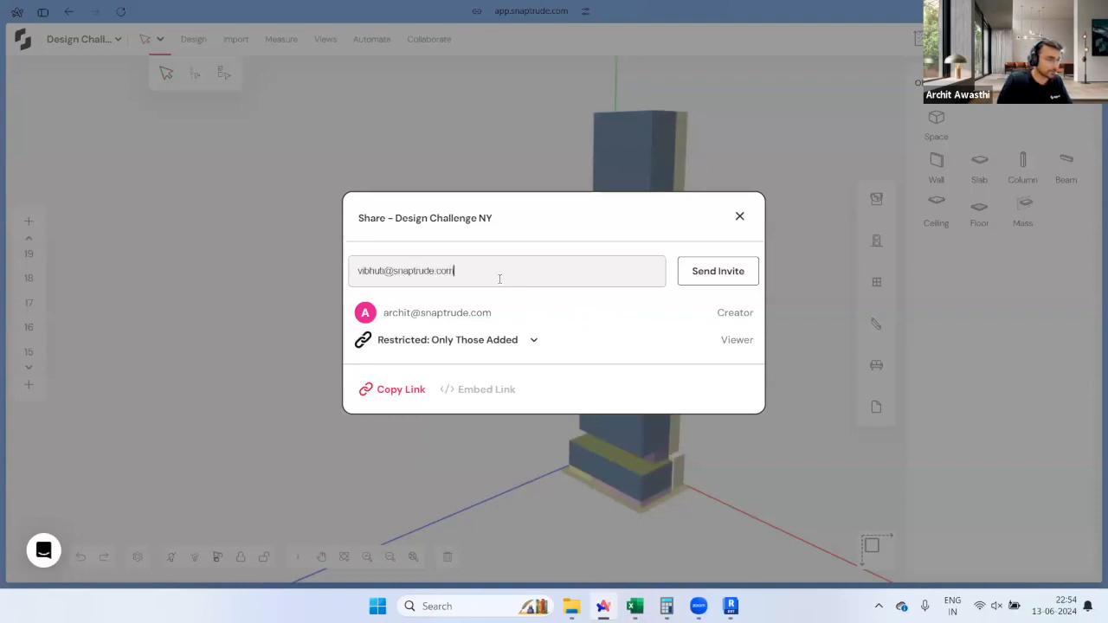
left_click(499, 351)
left_click(490, 350)
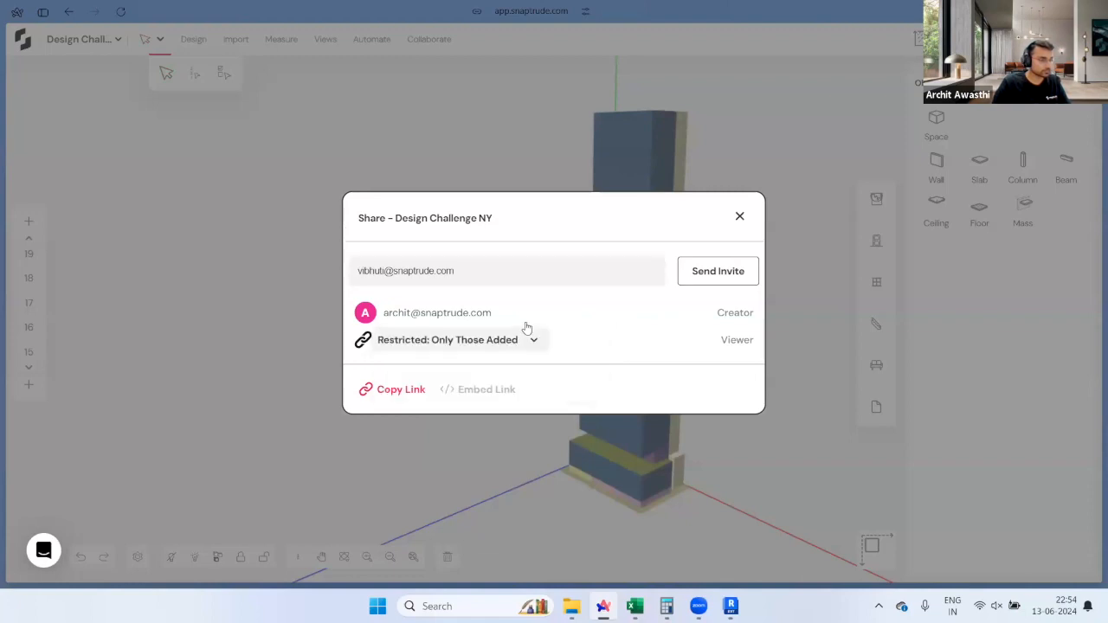
Step: Send the invite, give the colleague Editor permission, and close the share dialog
left_click(713, 275)
left_click(723, 299)
left_click(707, 327)
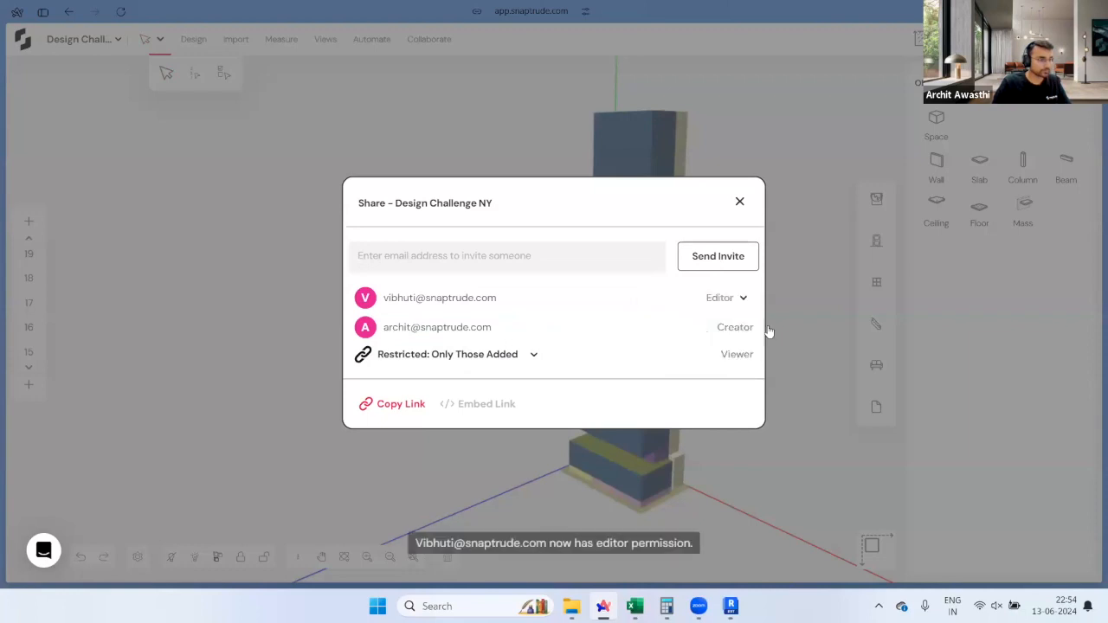
left_click(741, 202)
middle_click_drag(672, 373, 564, 386)
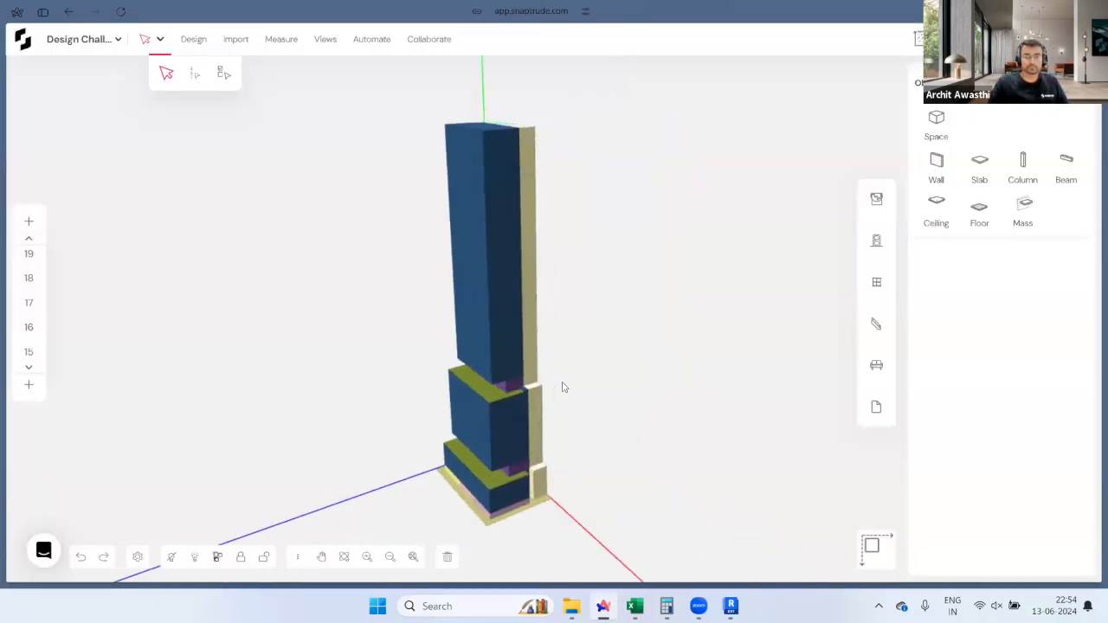
middle_click_drag(564, 395, 259, 416)
scroll(563, 176, "up", 2)
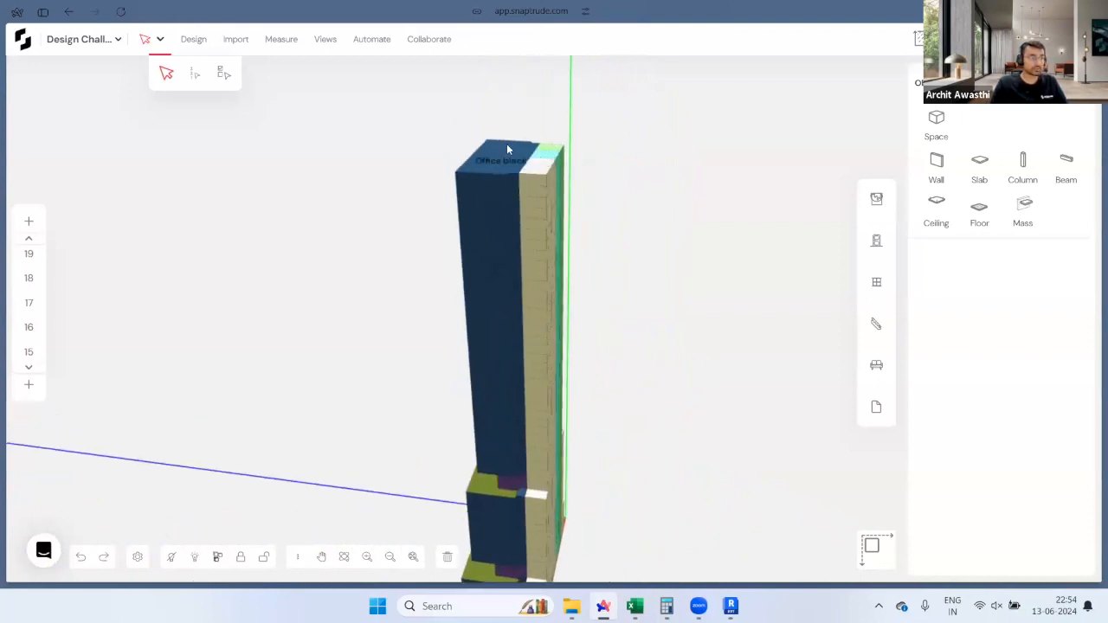
middle_click_drag(482, 393, 683, 346)
scroll(682, 346, "down", 2)
scroll(541, 519, "up", 2)
middle_click_drag(658, 530, 562, 392)
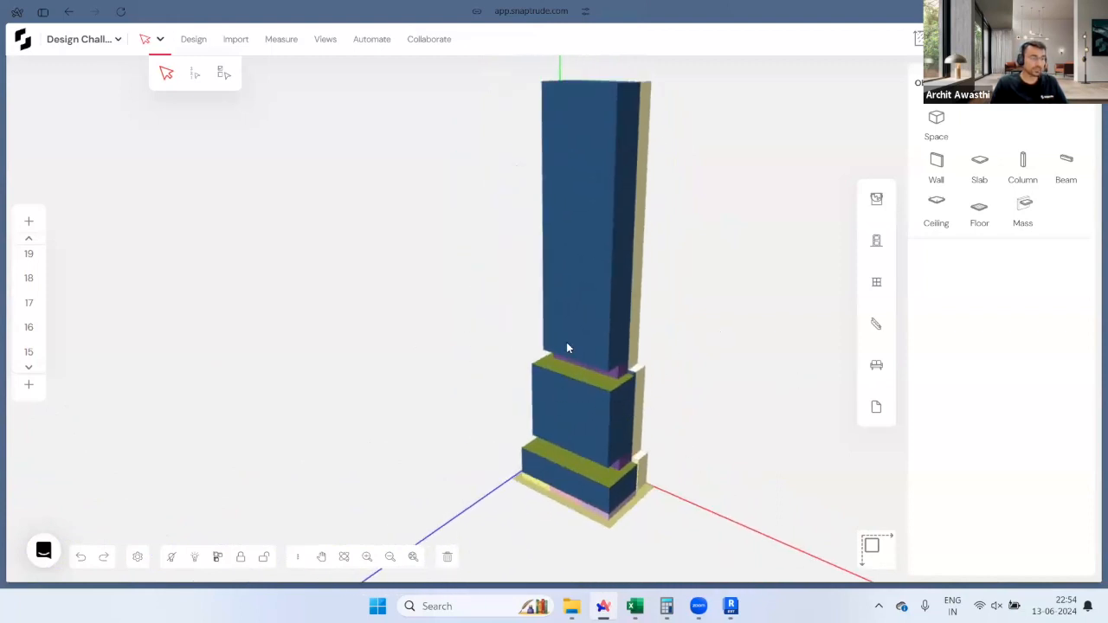
scroll(564, 321, "up", 4)
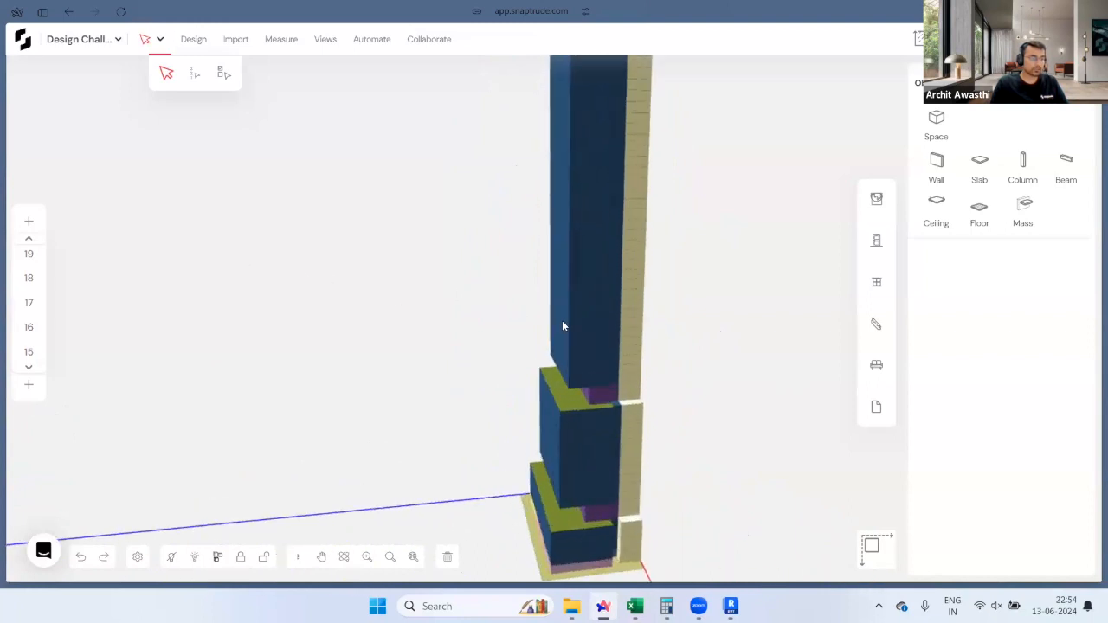
scroll(606, 359, "up", 3)
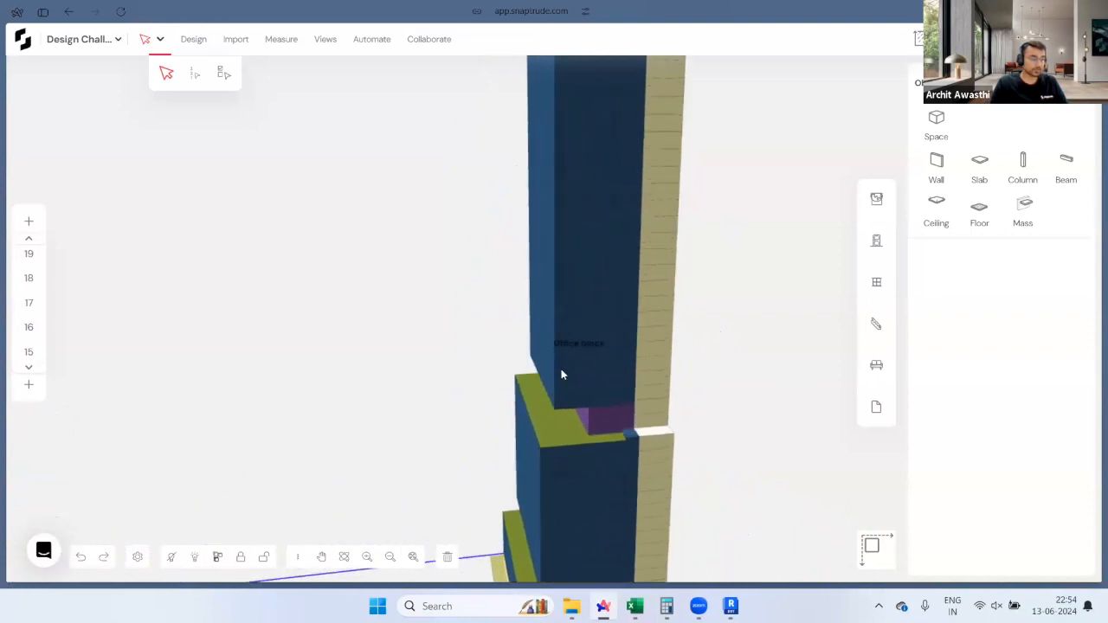
scroll(580, 376, "up", 2)
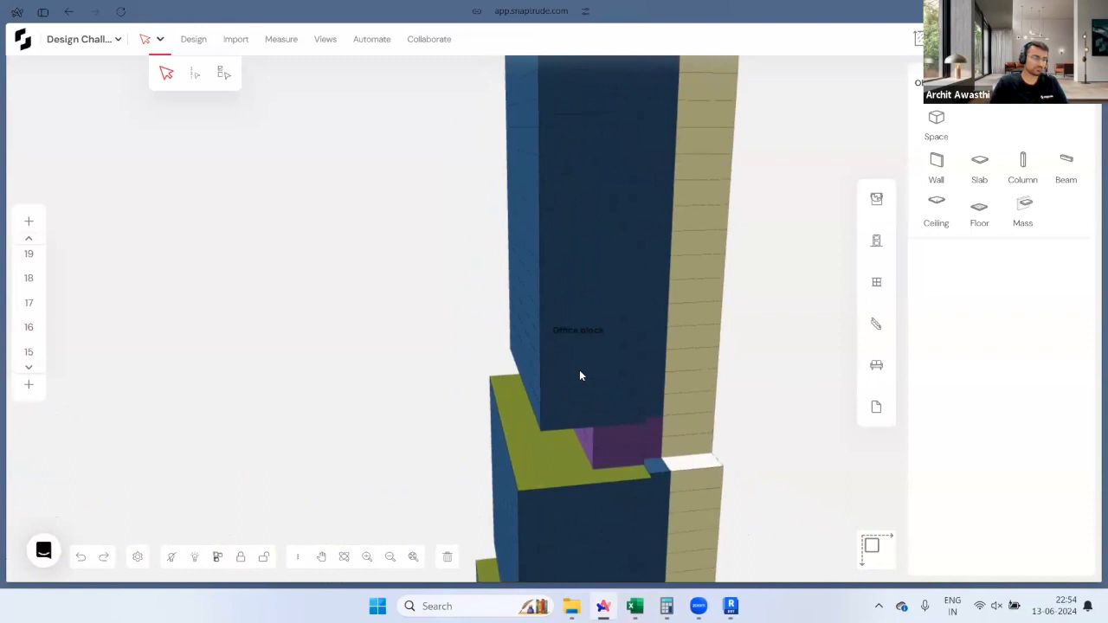
middle_click_drag(598, 381, 714, 274)
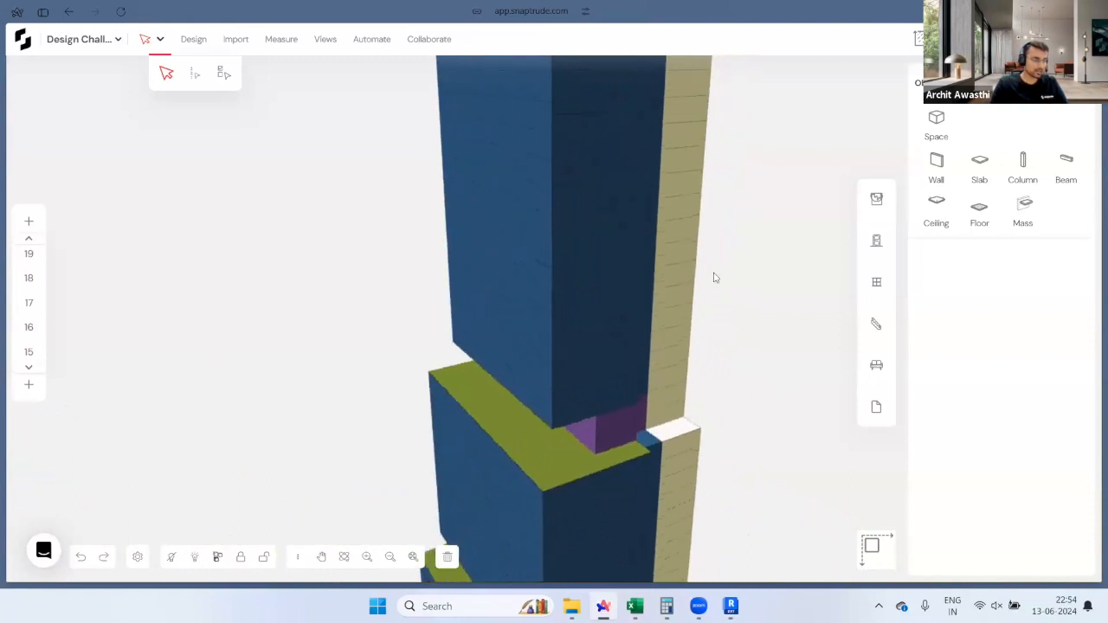
scroll(767, 321, "down", 5)
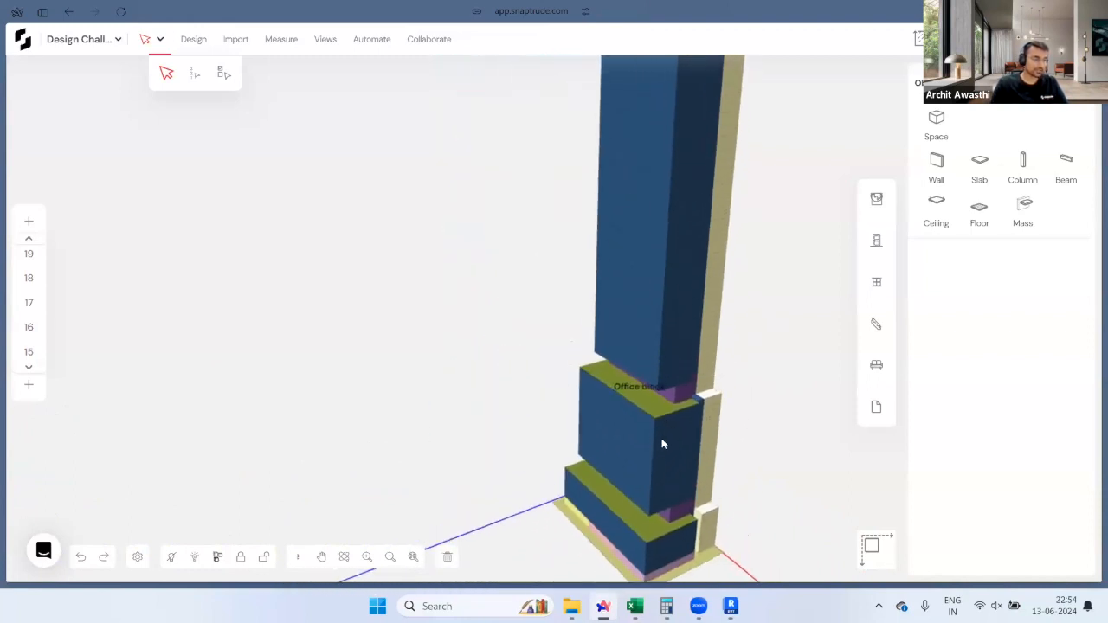
scroll(662, 443, "down", 4)
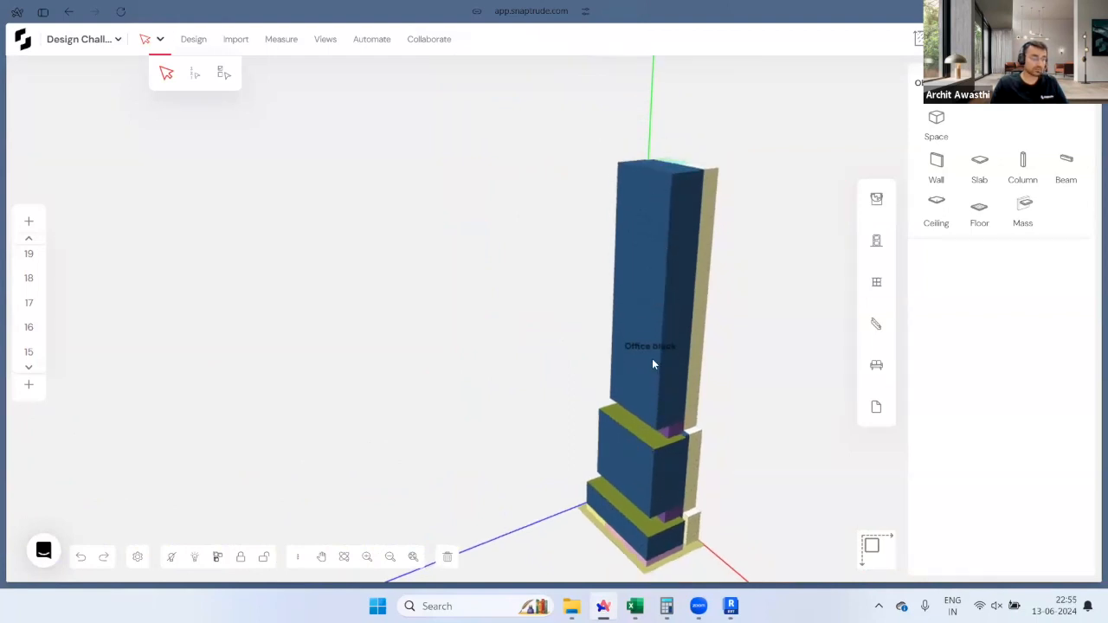
scroll(680, 534, "up", 2)
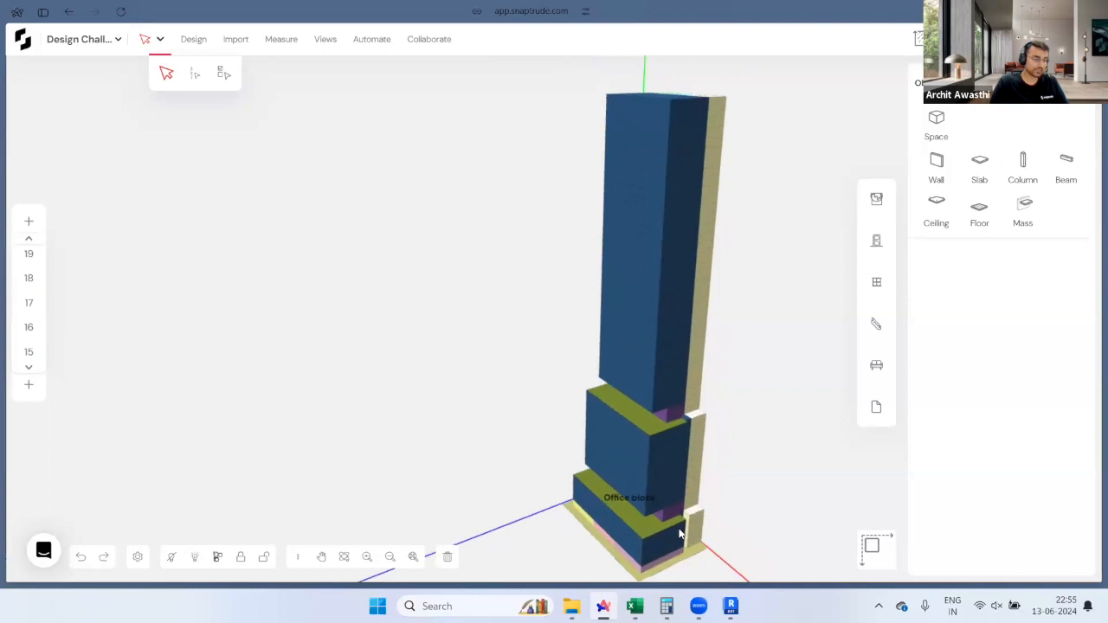
scroll(26, 342, "down", 3)
Step: Open the Storey 1 floor plan
scroll(24, 326, "down", 1)
left_click(29, 351)
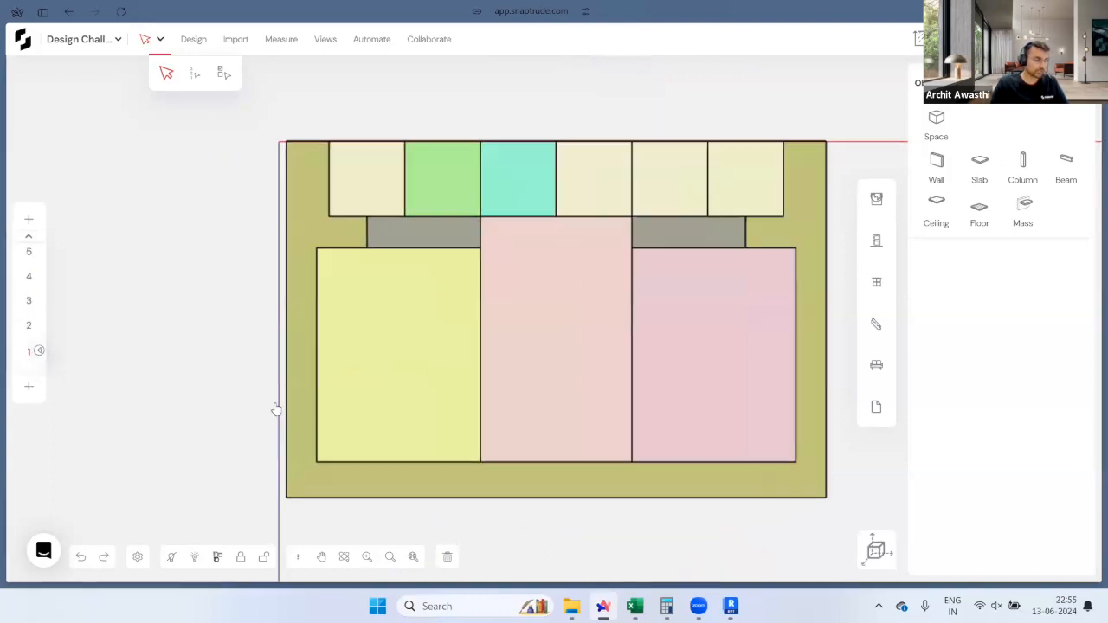
scroll(276, 409, "up", 5)
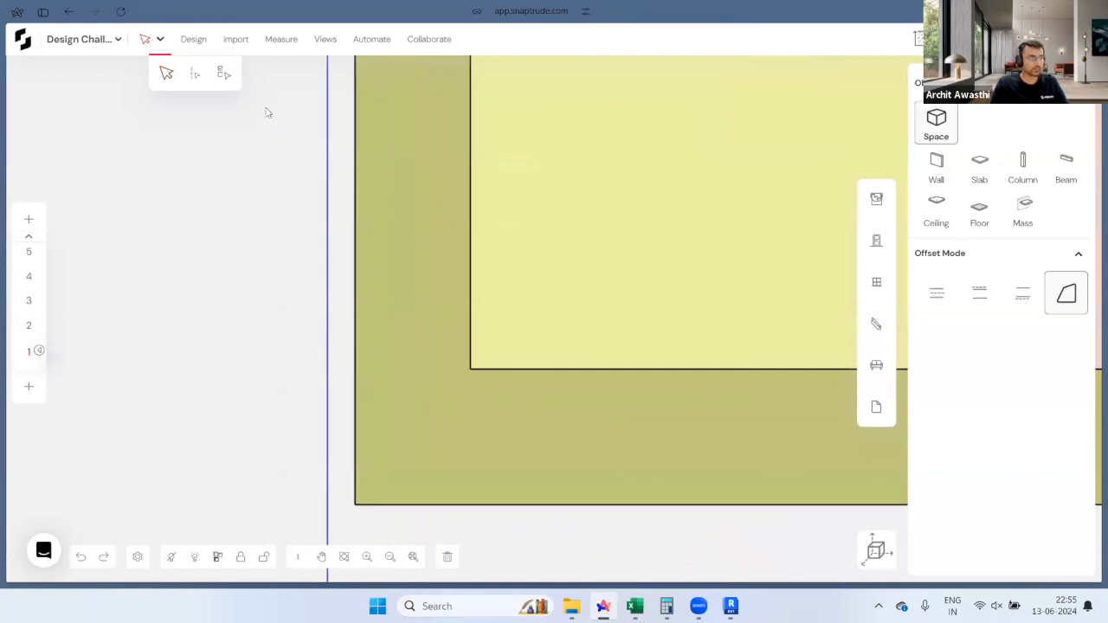
Step: Draw a 1.1 × 1.1 square column at the yellow room's lower-left corner
left_click(1022, 162)
scroll(492, 383, "up", 3)
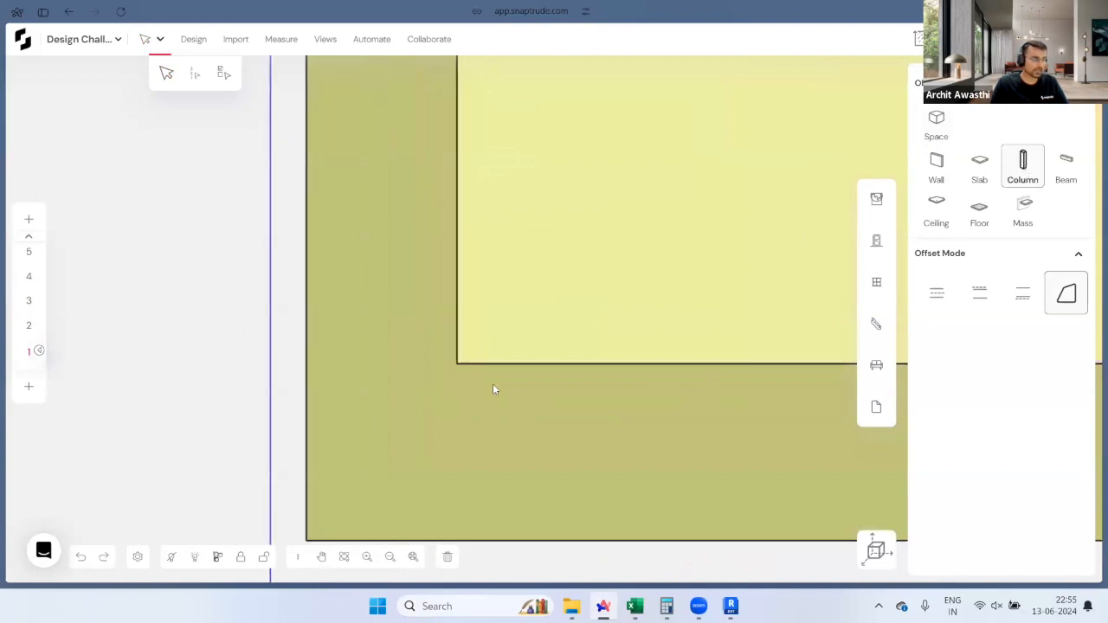
left_click(448, 361)
type("1.1")
key("Return")
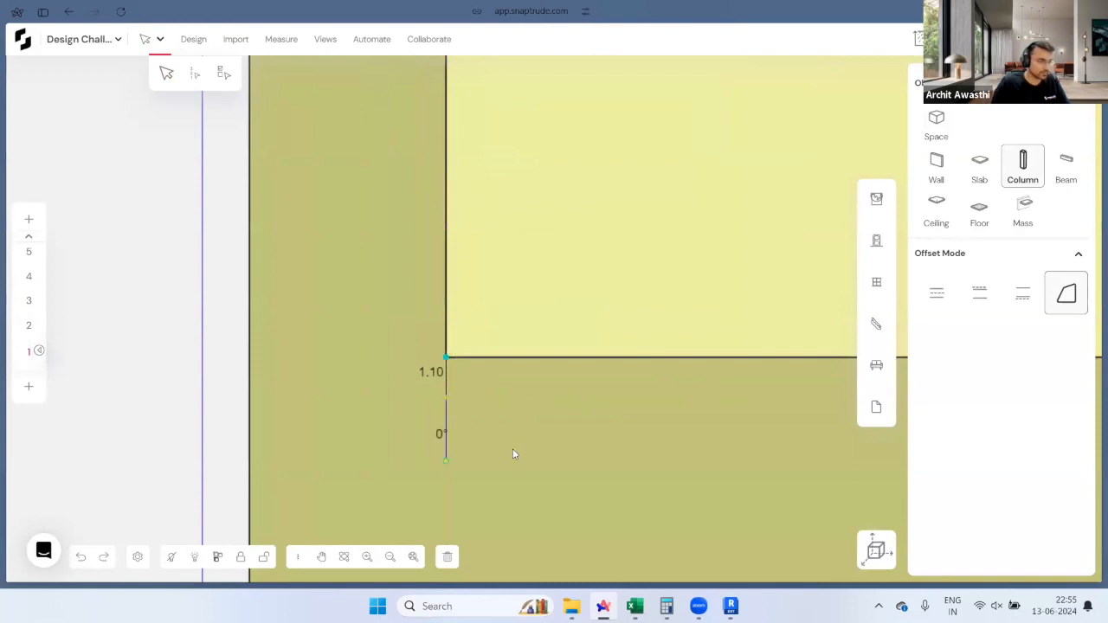
type("1.1")
key("Return")
left_click(552, 356)
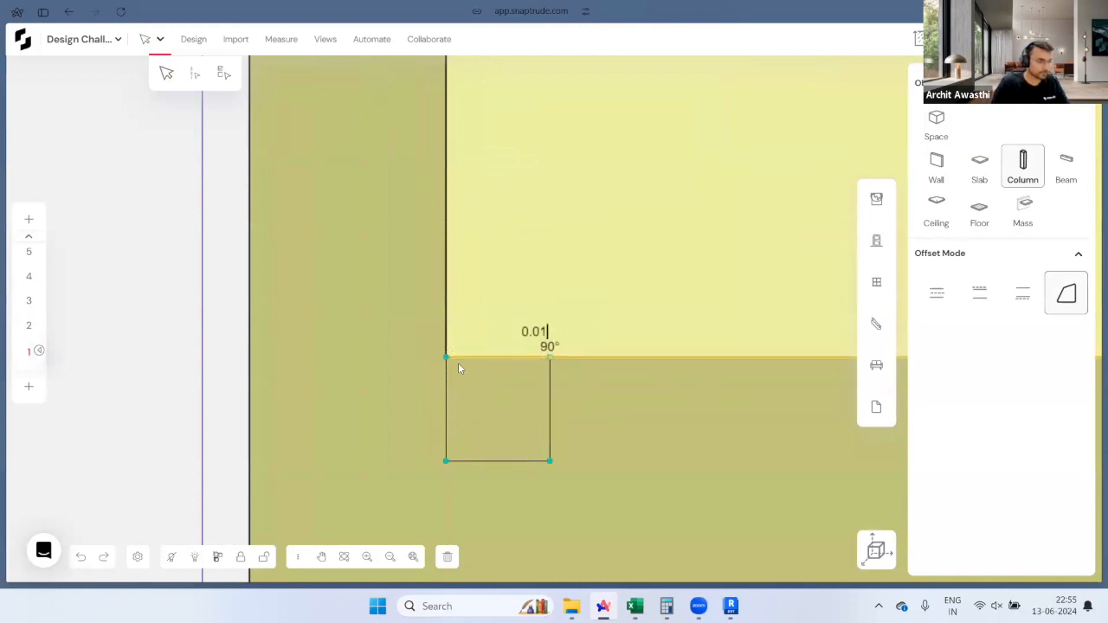
left_click(446, 357)
key("Escape")
scroll(202, 381, "down", 5)
scroll(177, 386, "down", 5)
scroll(187, 394, "up", 4)
Step: Copy the corner column into five evenly spaced copies along the wall using 9.50
left_click(261, 391)
key("c")
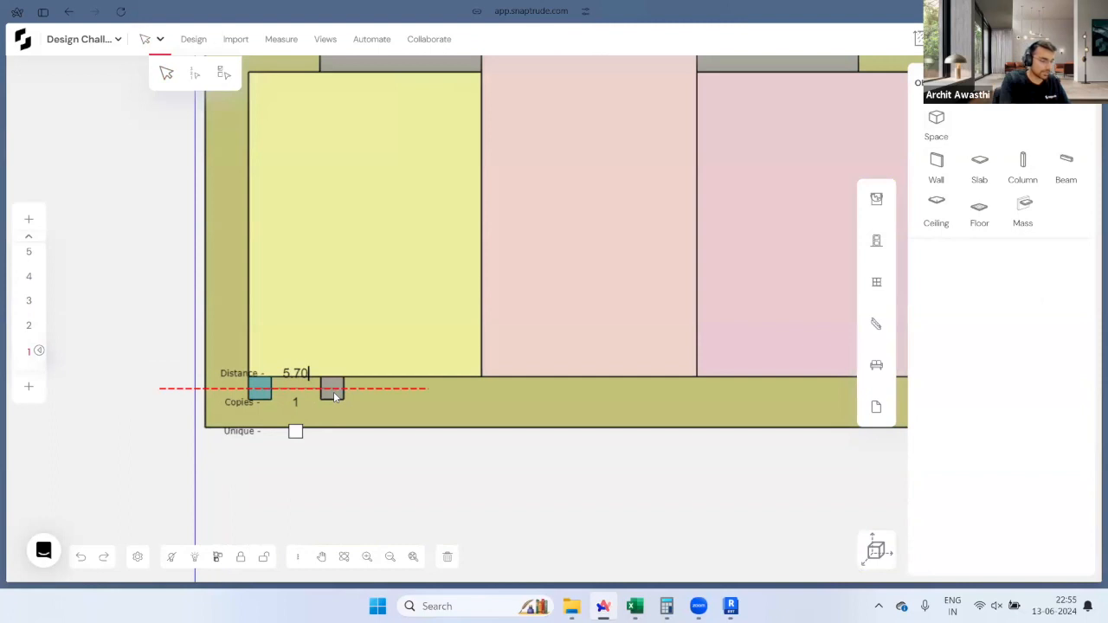
type("9.50")
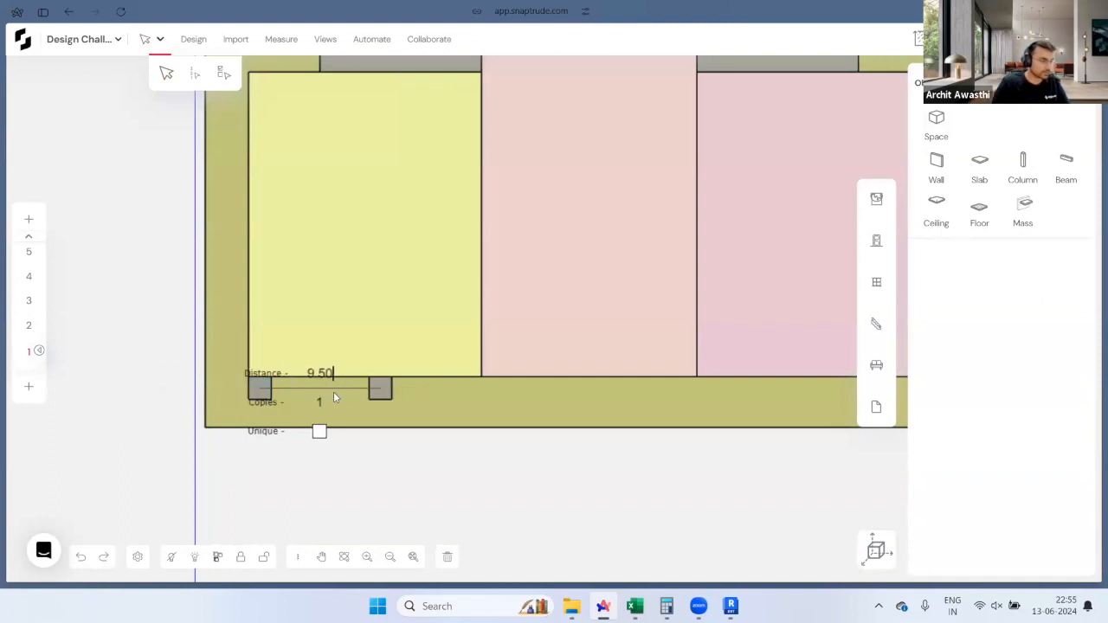
key("Return")
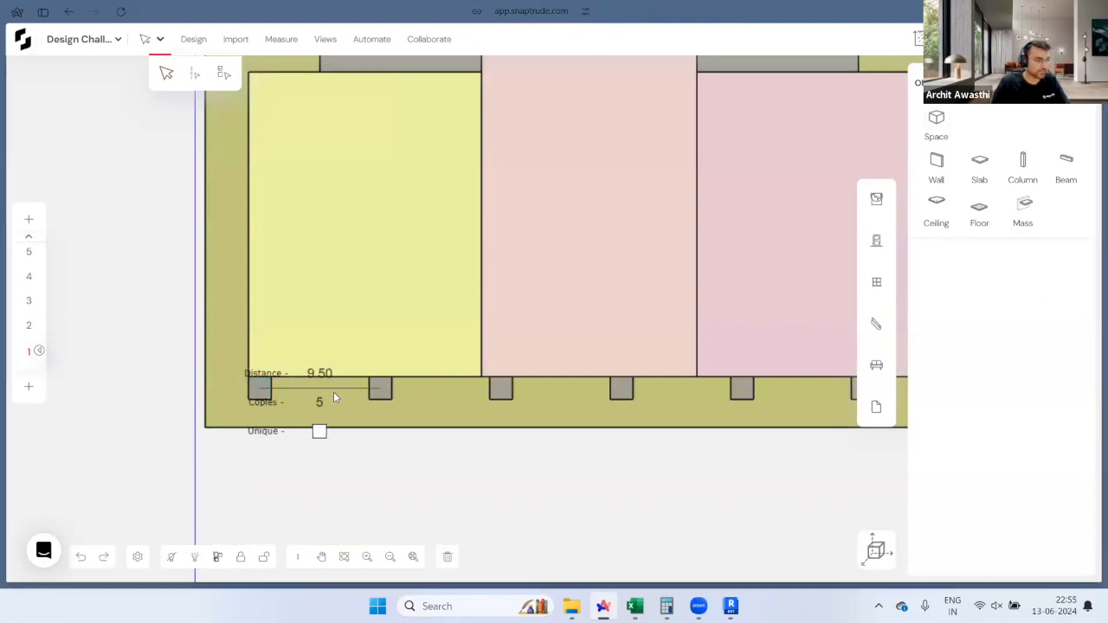
Step: Select the six front columns, shift them 2.00 right, apply 2.2, and switch to 3D
scroll(228, 407, "down", 3)
left_click_drag(184, 430, 635, 399)
scroll(635, 399, "up", 5)
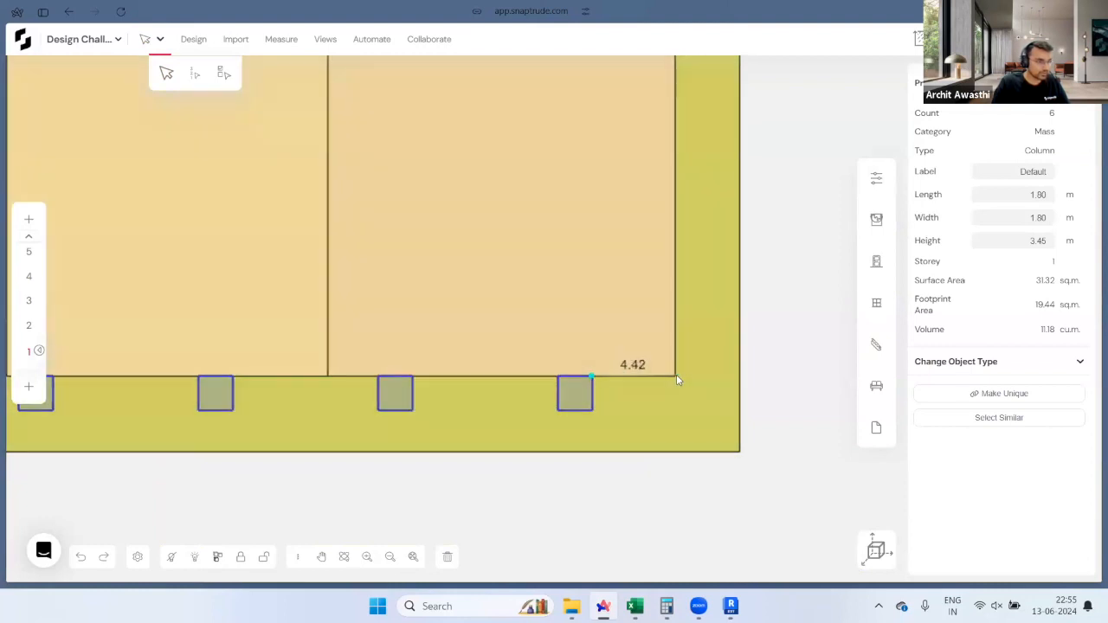
left_click(775, 397)
scroll(775, 398, "down", 3)
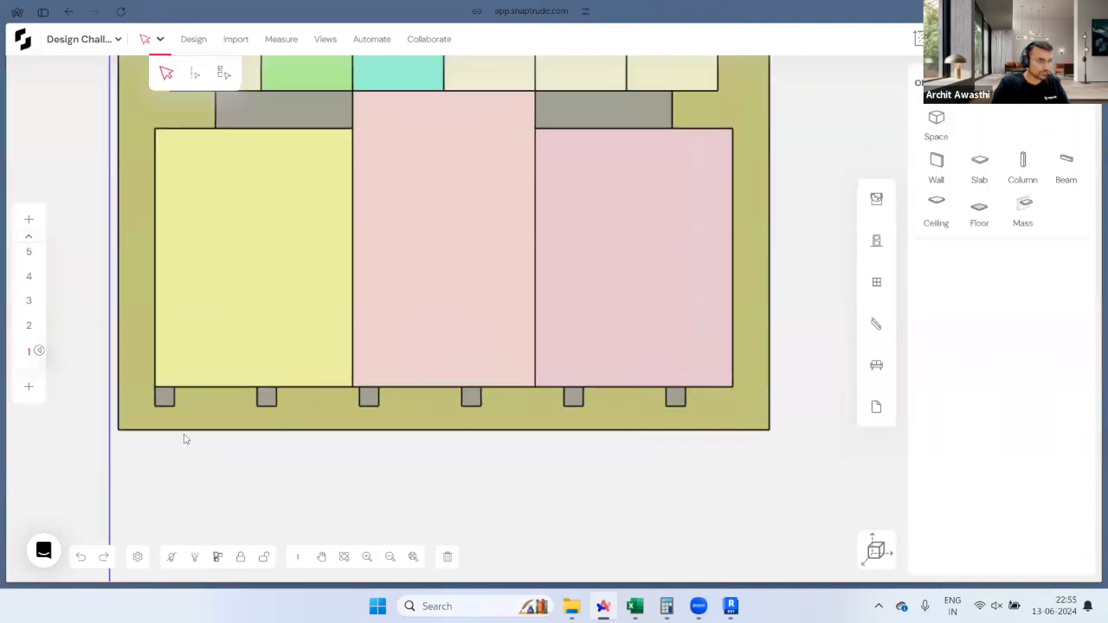
left_click_drag(112, 430, 725, 381)
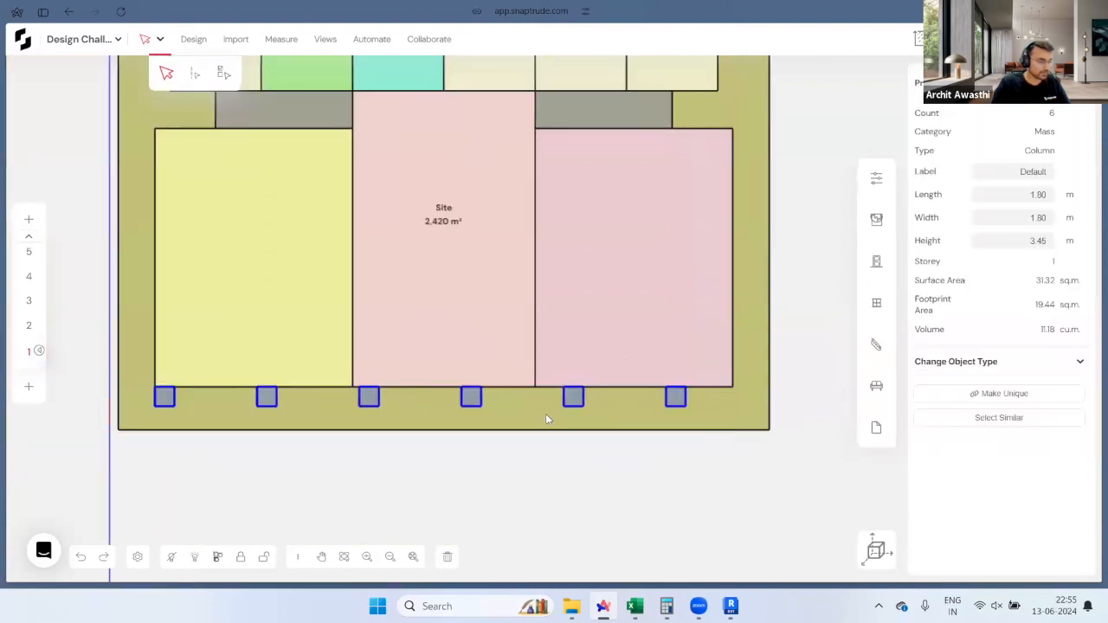
left_click_drag(478, 397, 499, 399)
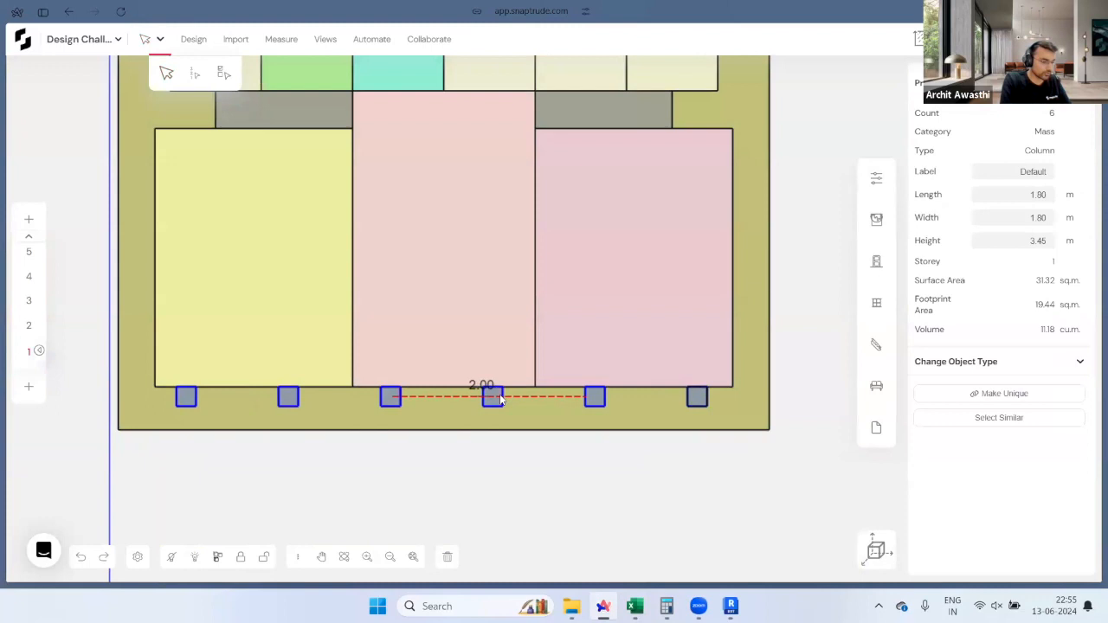
type("2.2")
key("Return")
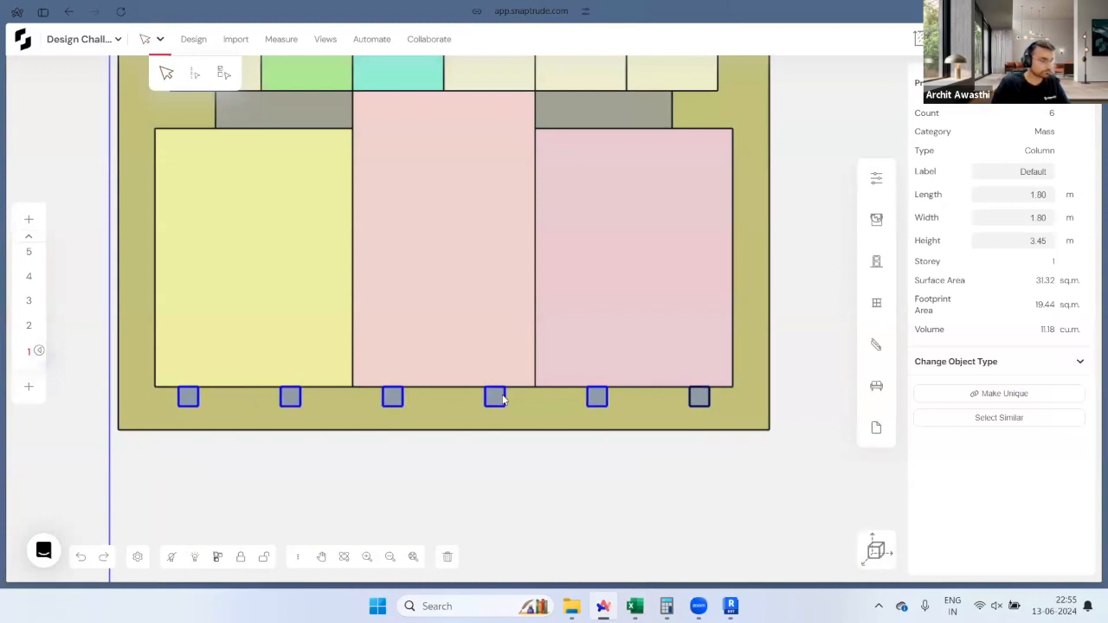
left_click(696, 470)
left_click(875, 550)
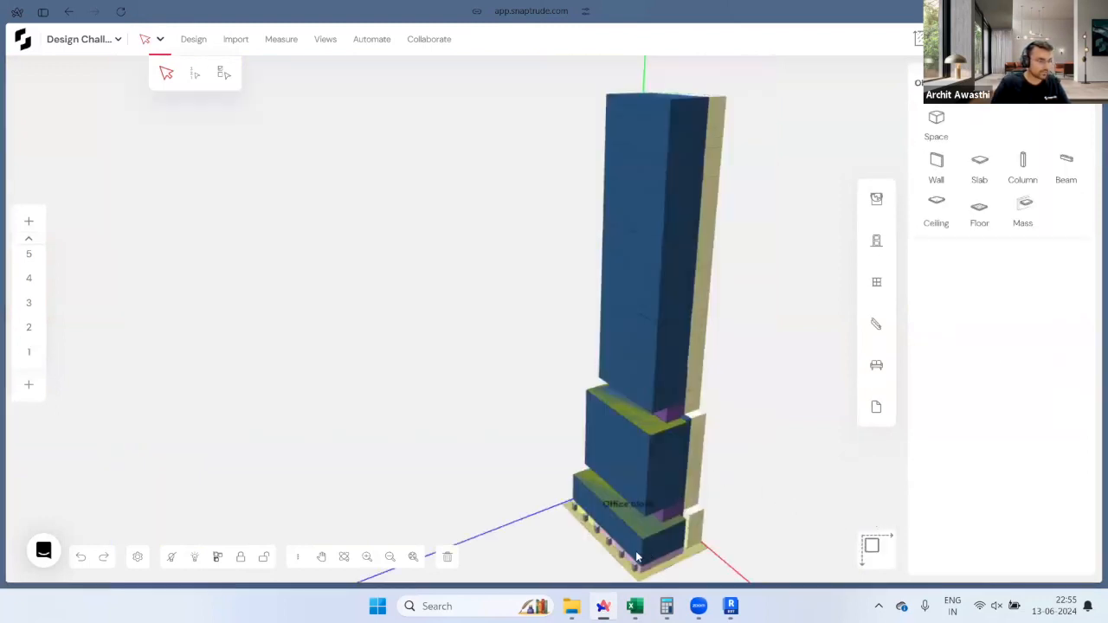
Step: Push-pull the six podium columns' tops up to the garden slab edge
scroll(637, 556, "up", 5)
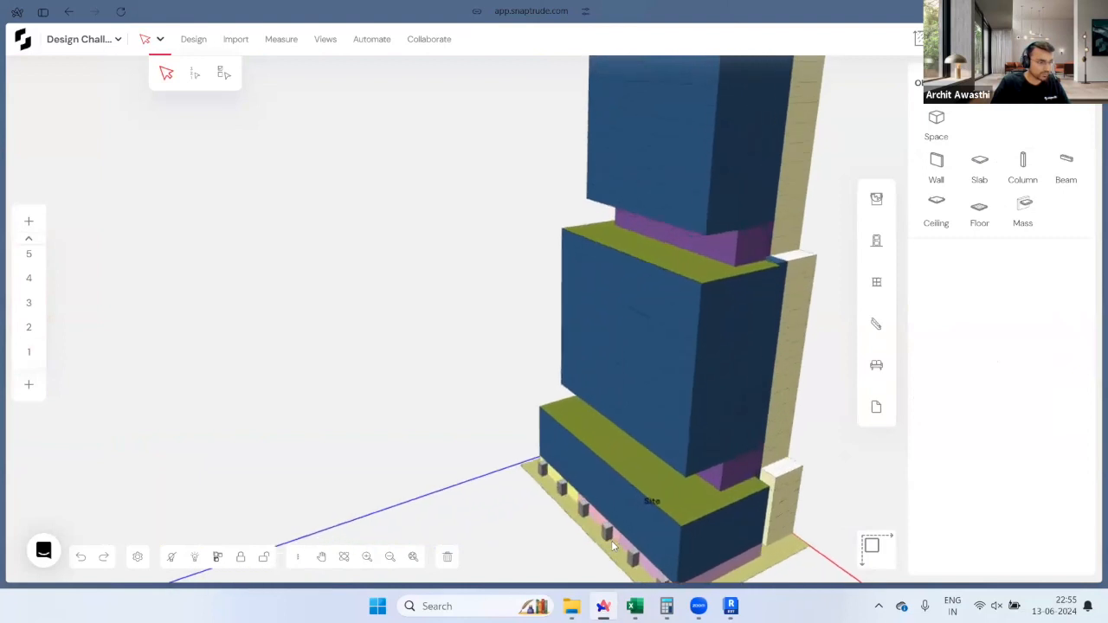
scroll(611, 541, "up", 3)
scroll(538, 397, "down", 2)
scroll(574, 401, "up", 2)
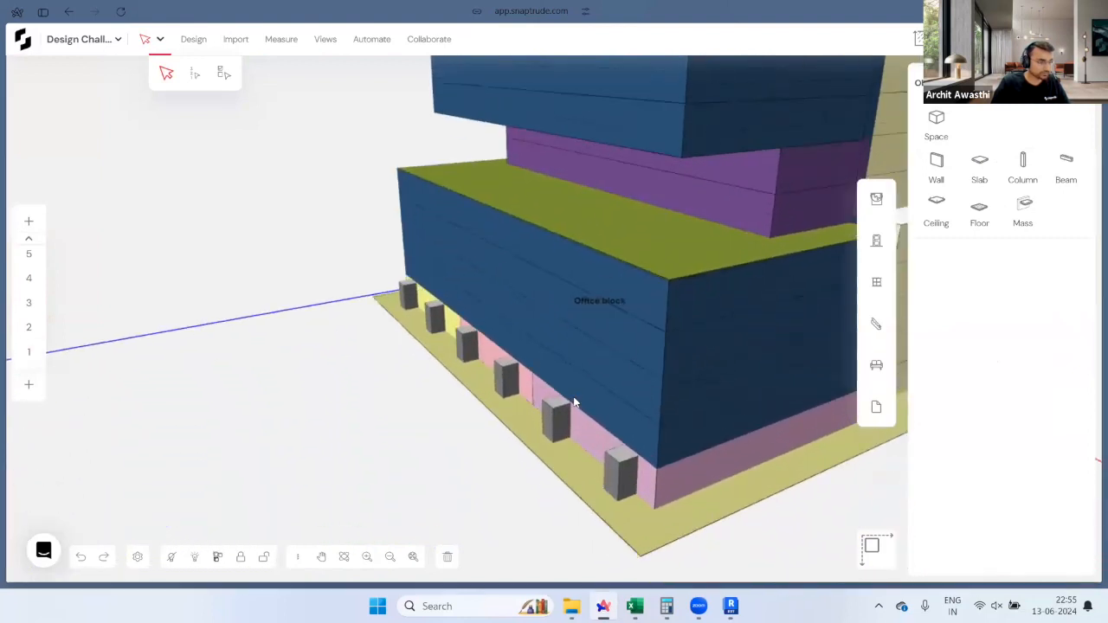
scroll(575, 401, "up", 1)
left_click_drag(635, 477, 708, 245)
scroll(555, 509, "down", 2)
Step: Copy the leftmost front column up onto the garden slab and slide it along the slab edge
middle_click_drag(555, 509, 457, 477)
left_click(455, 477)
middle_click_drag(535, 421, 559, 380)
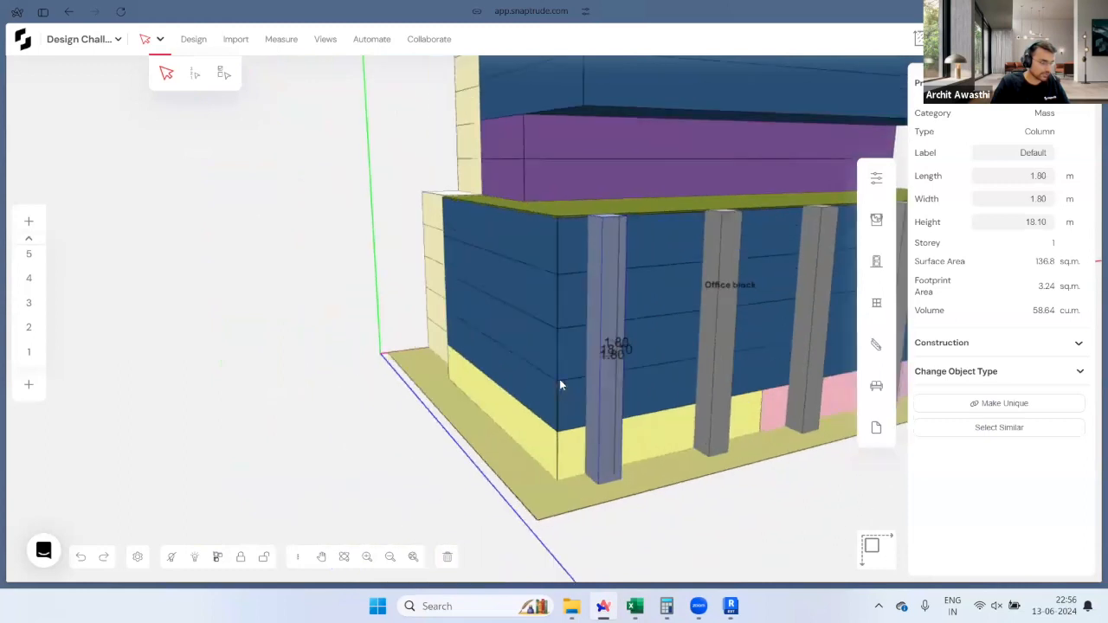
left_click_drag(600, 483, 600, 184, "ctrl")
middle_click_drag(486, 358, 746, 219)
scroll(664, 137, "up", 3)
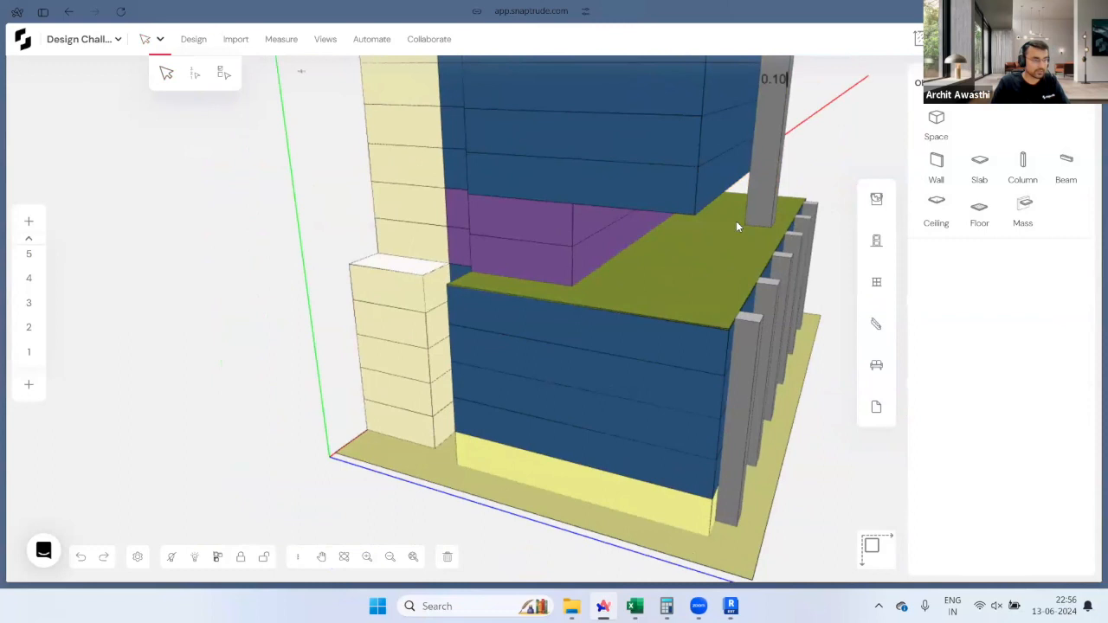
left_click_drag(722, 225, 739, 184)
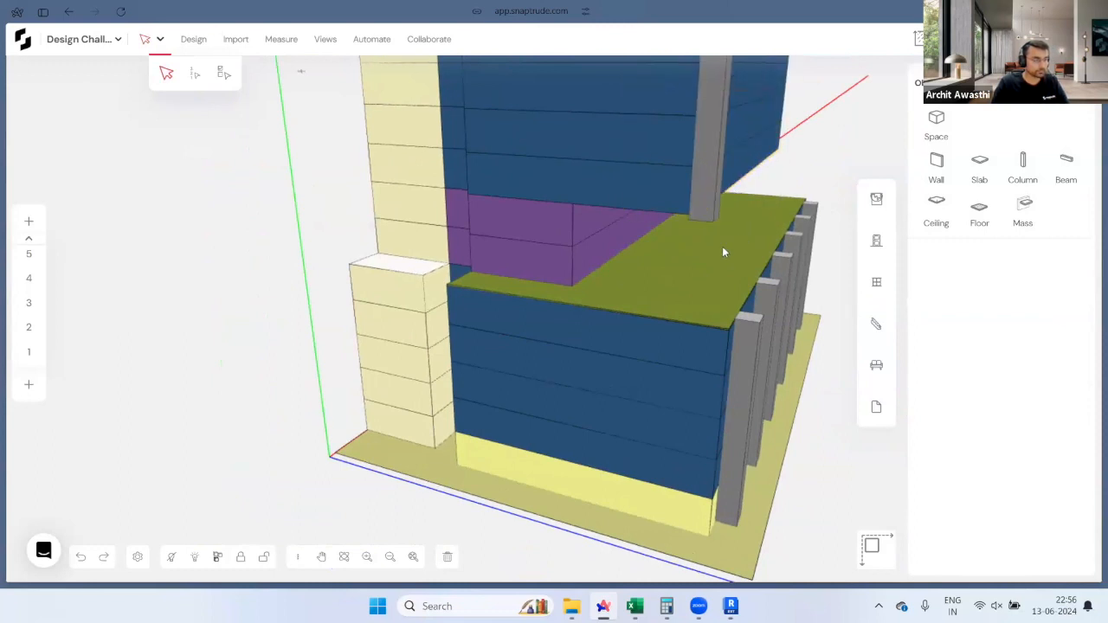
Step: Copy the upper column four times at 9.5 m spacing along the garden slab
middle_click_drag(723, 252, 272, 321)
scroll(372, 329, "up", 5)
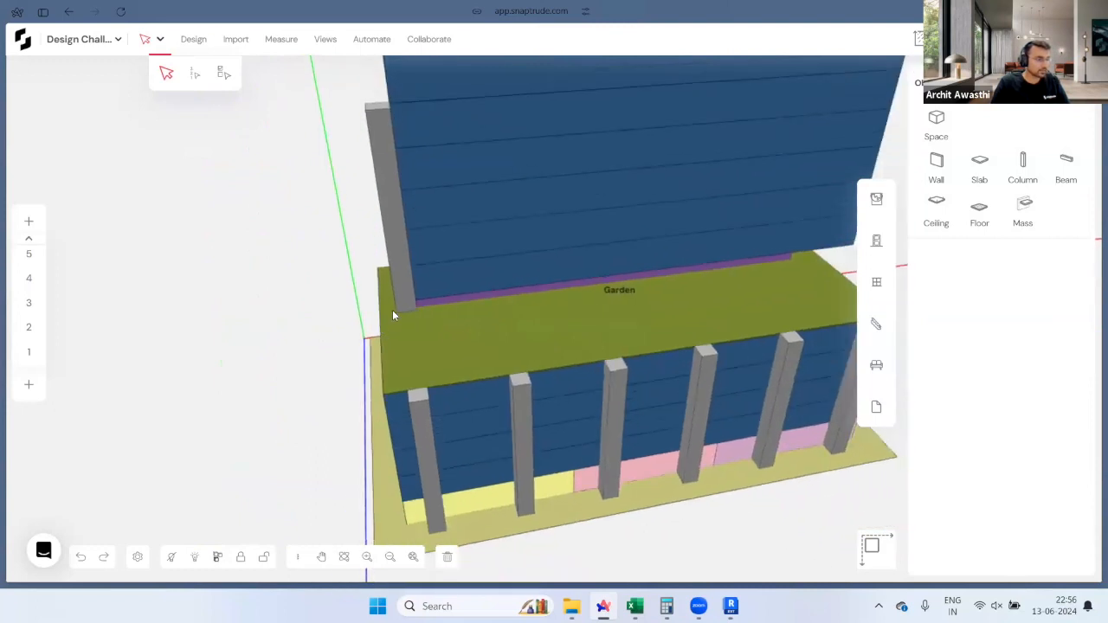
left_click(404, 293)
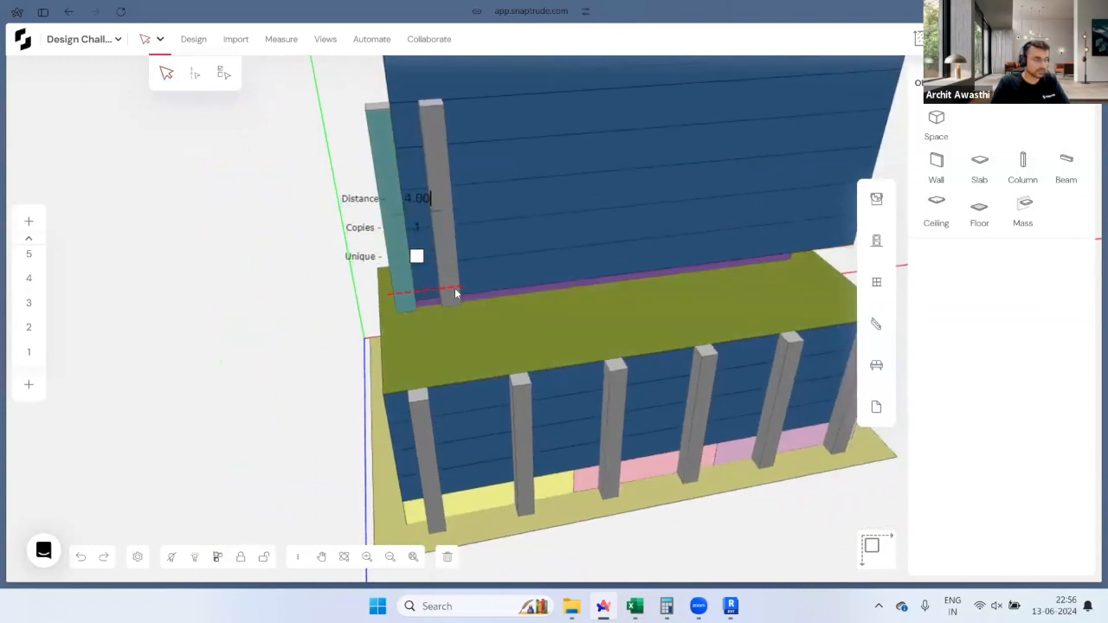
key("BackSpace")
key("BackSpace")
key("BackSpace")
key("BackSpace")
type("9.5")
key("Return")
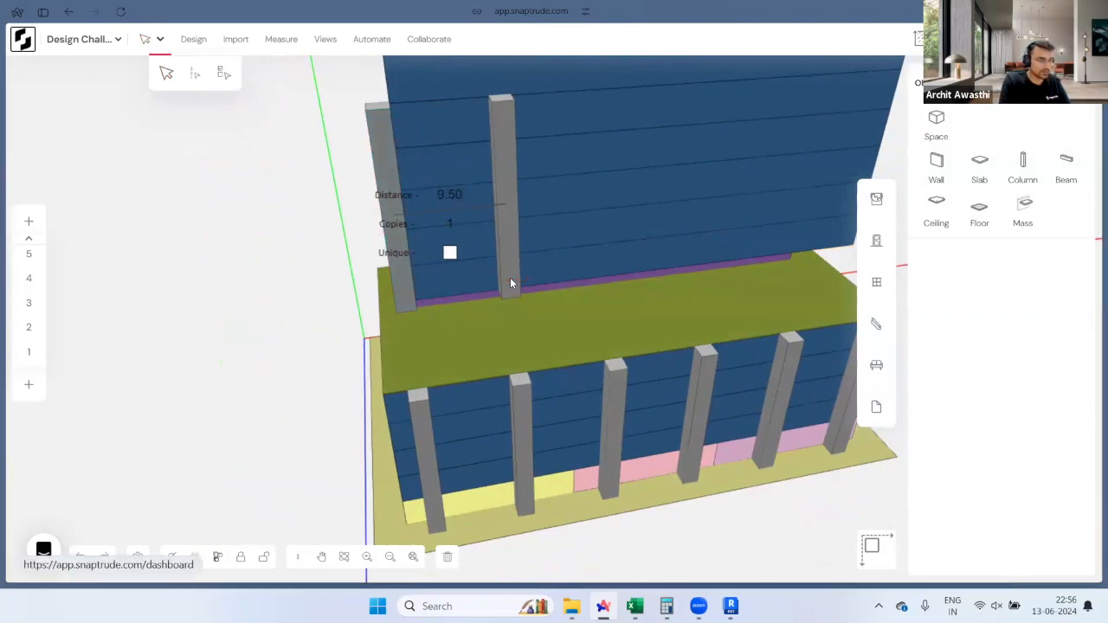
type("4")
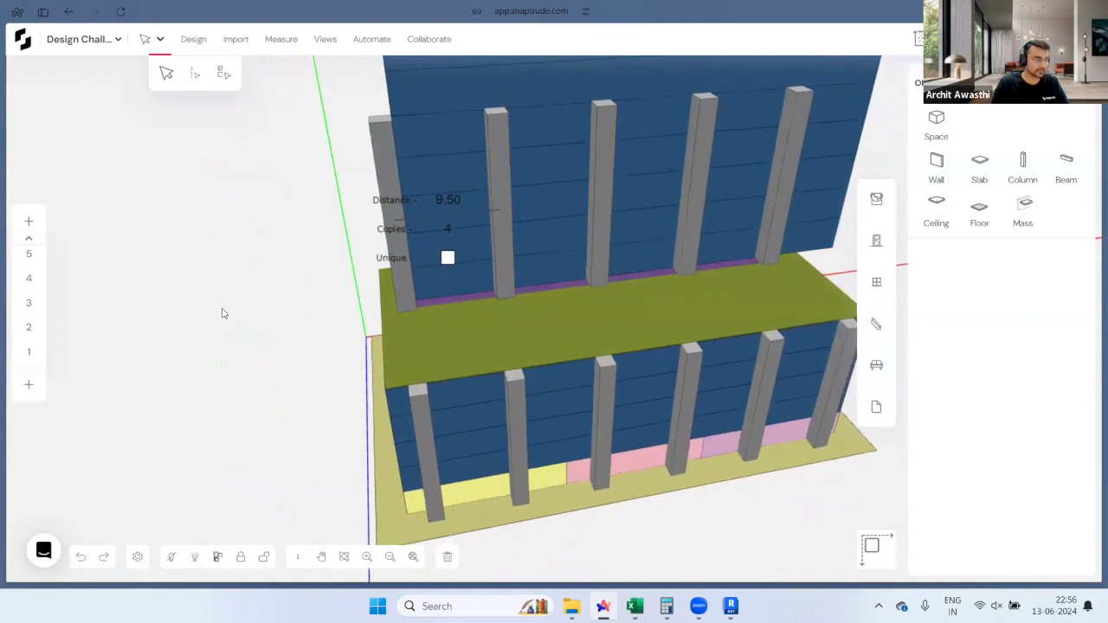
left_click(222, 313)
Step: Shift all five upper columns 4.5 m to the right
scroll(222, 313, "down", 1)
left_click_drag(247, 280, 217, 259)
left_click(401, 269)
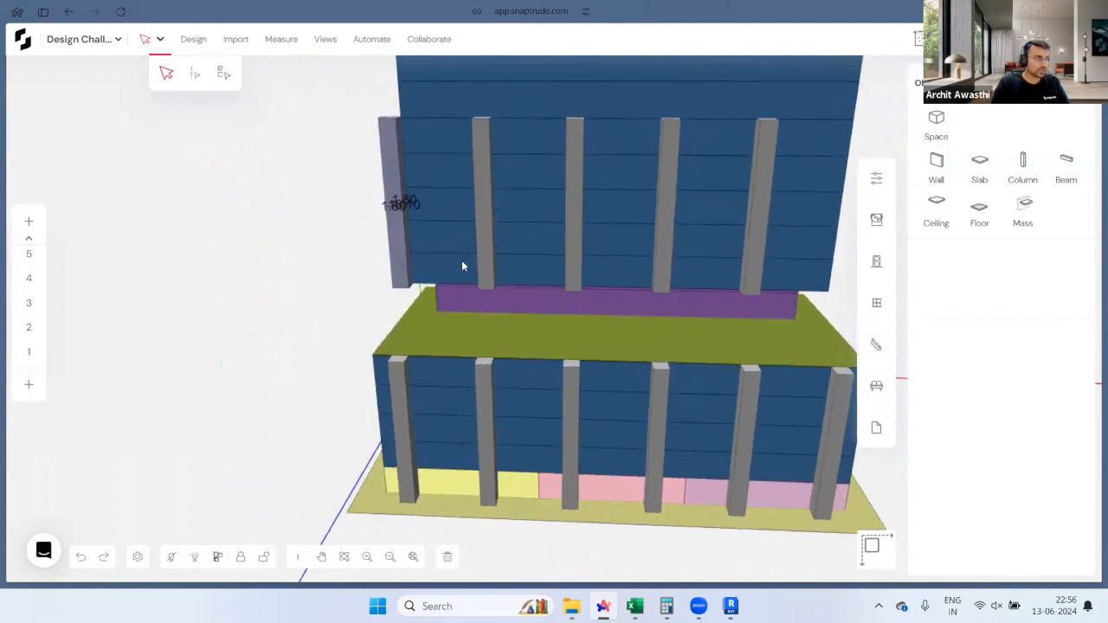
left_click(750, 279, "shift")
left_click_drag(751, 286, 788, 288)
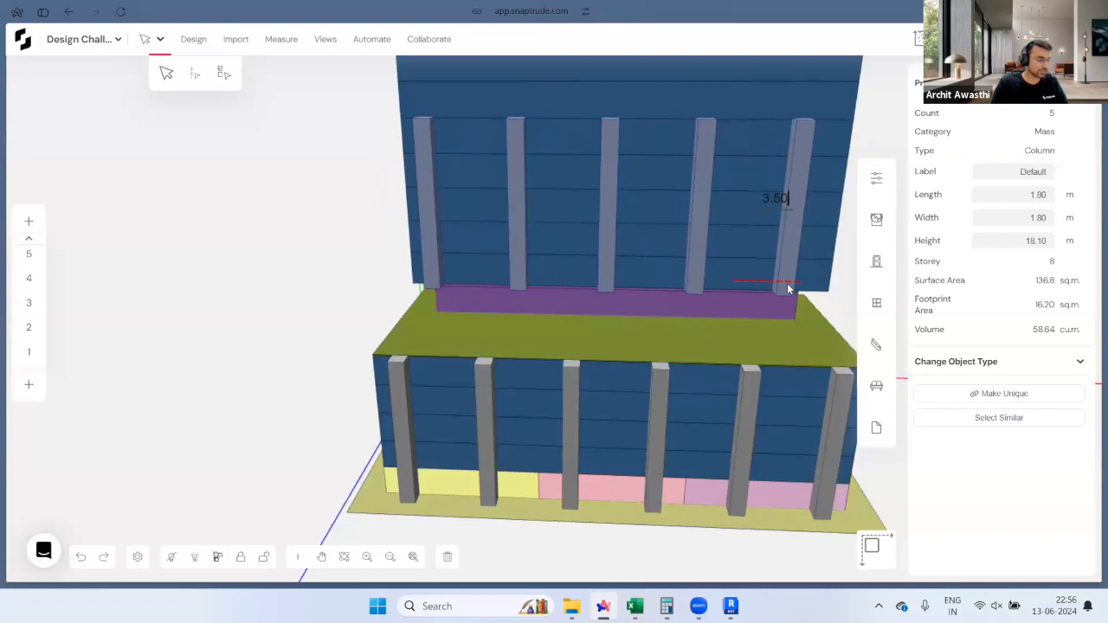
type("4.5")
key("Return")
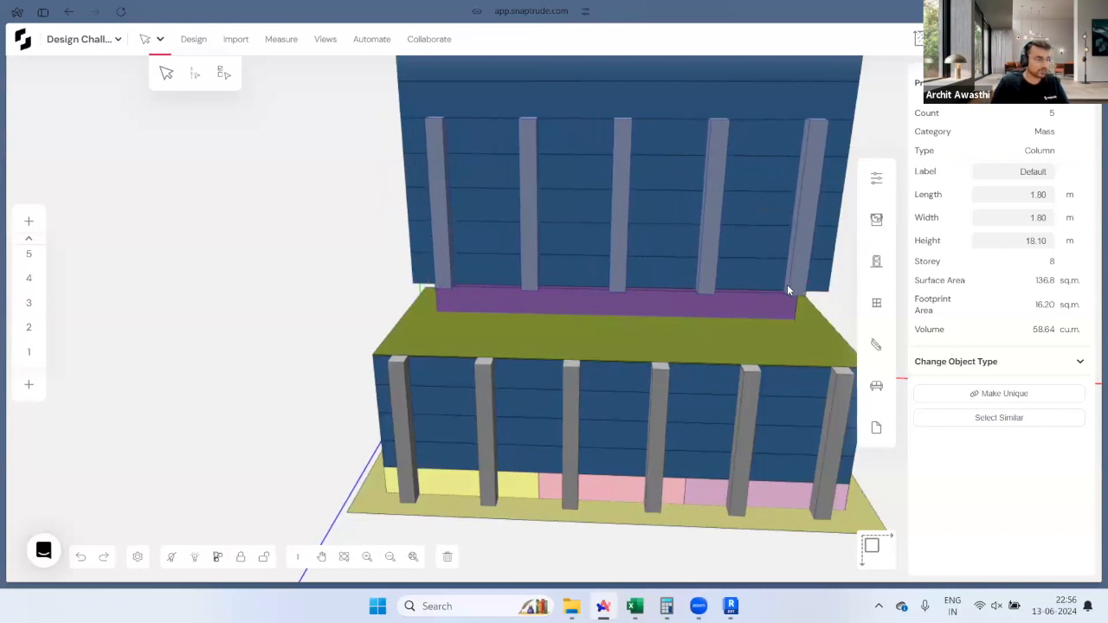
key("Escape")
middle_click_drag(775, 243, 525, 315)
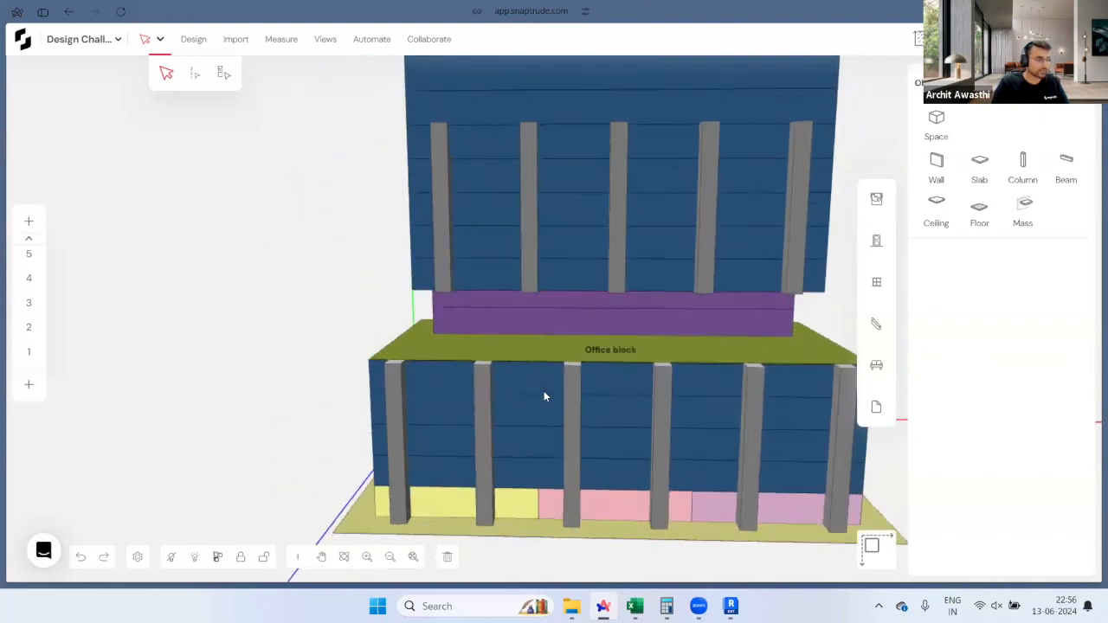
scroll(544, 395, "up", 2)
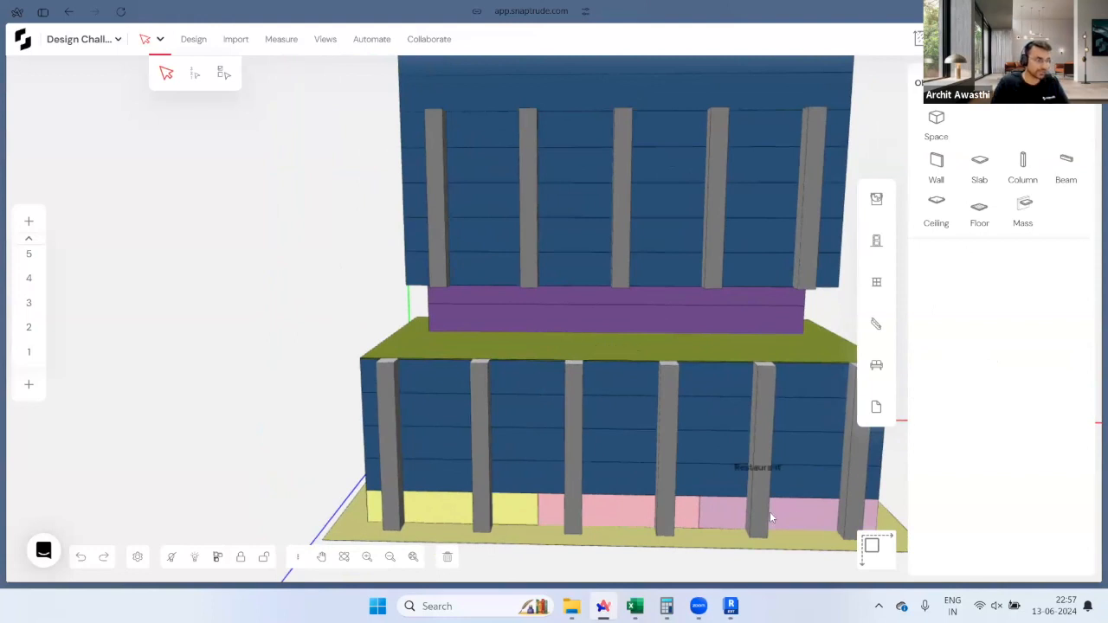
middle_click_drag(629, 401, 407, 475)
scroll(430, 474, "down", 3)
middle_click_drag(579, 313, 681, 414)
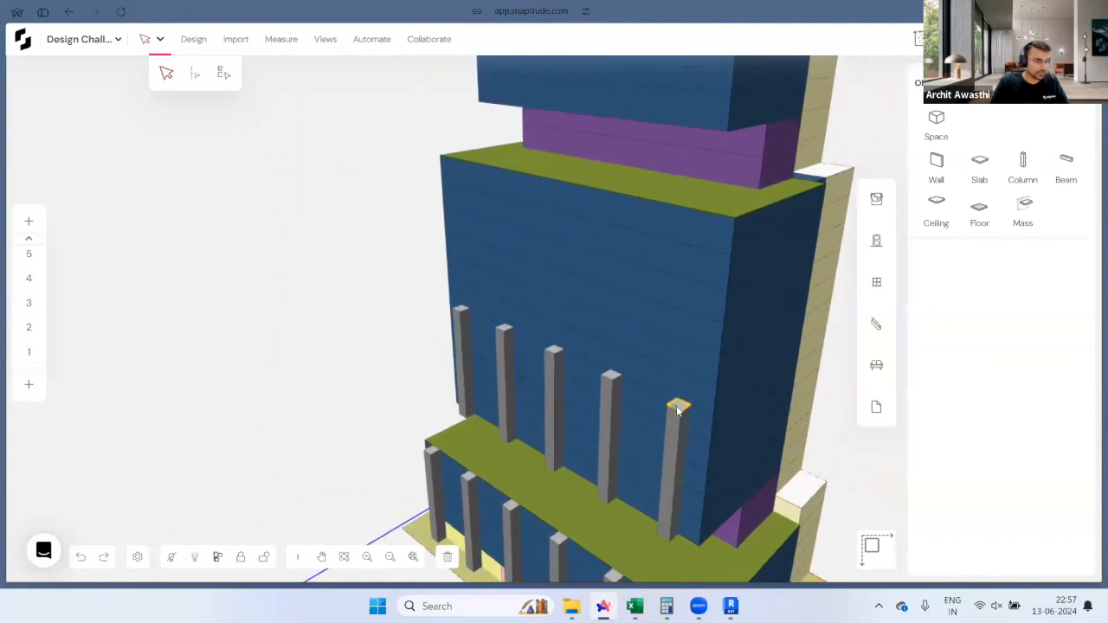
Step: Cancel the column stretch and undo to remove four of the upper-floor columns
left_click(678, 409)
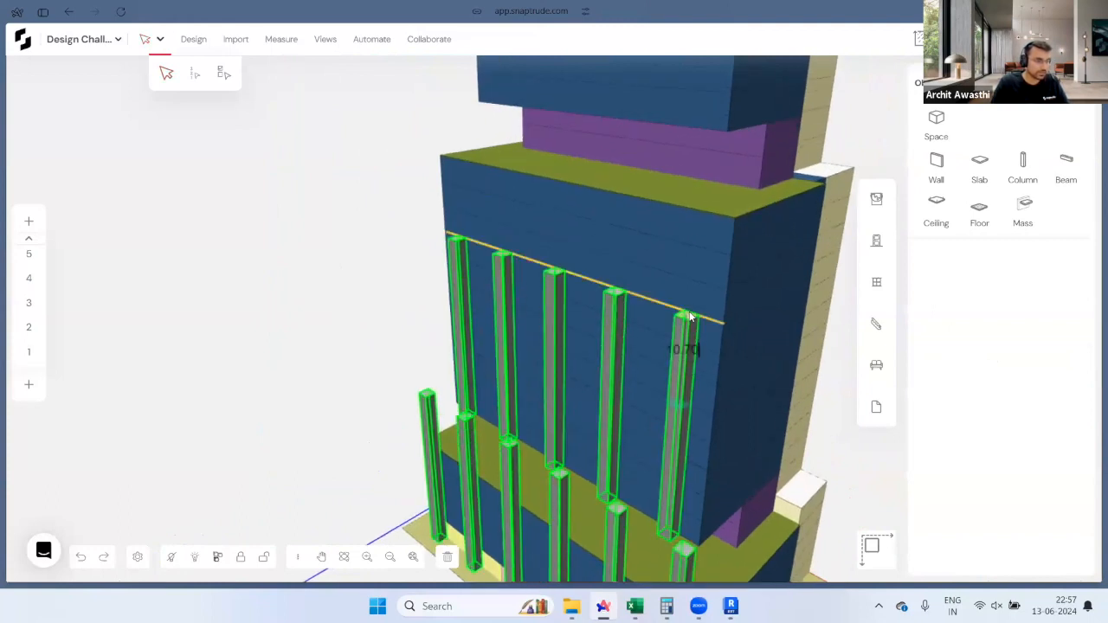
key("Escape")
middle_click_drag(684, 328, 734, 426)
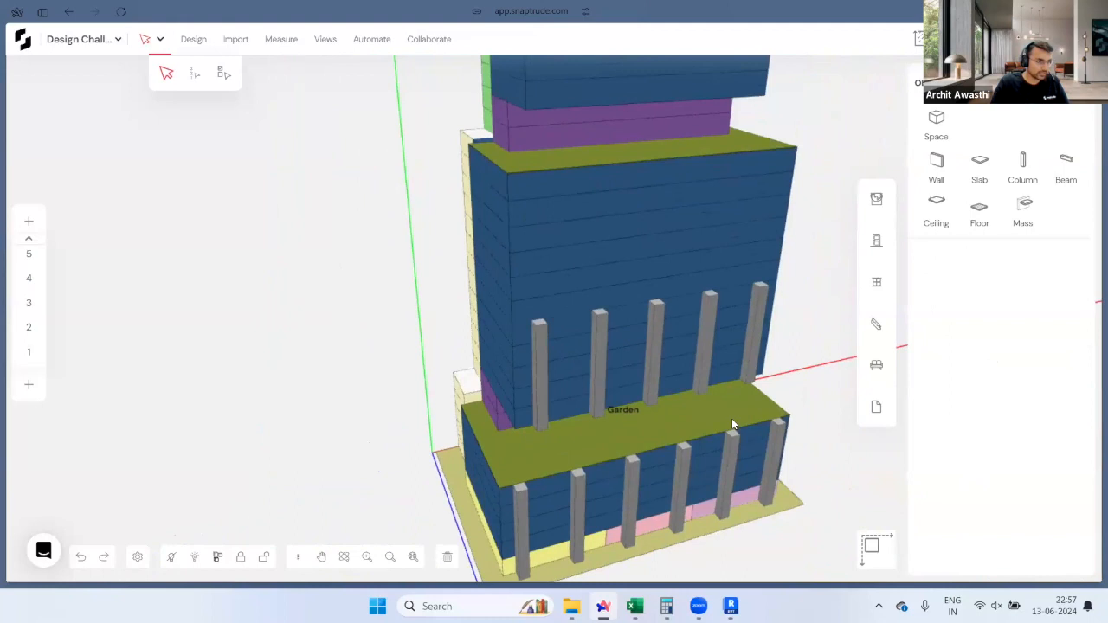
key("ctrl+z")
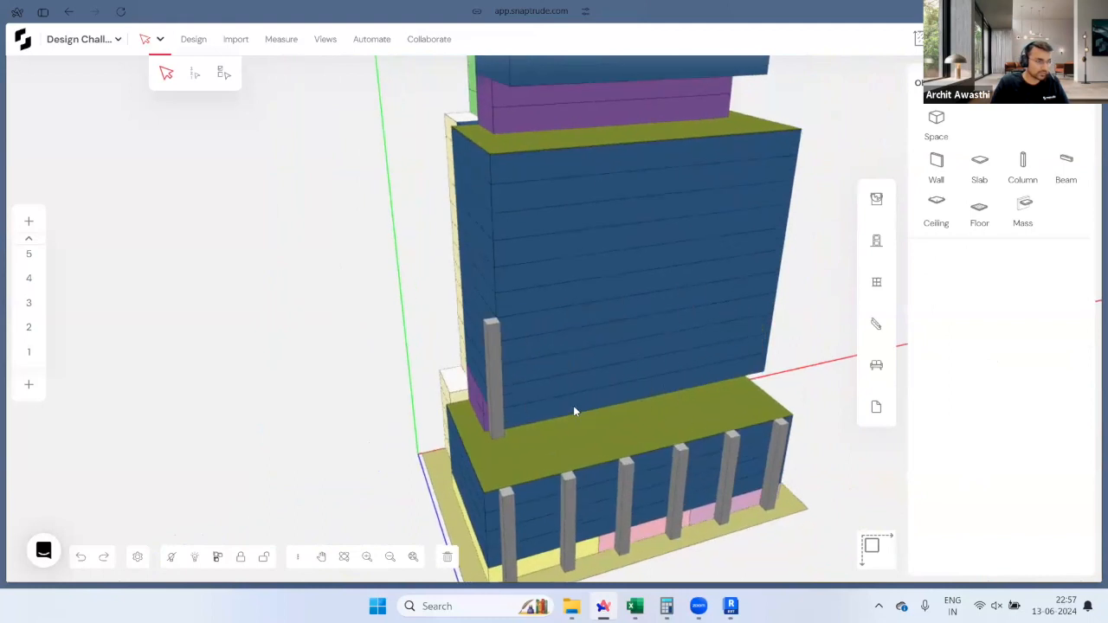
Step: Recopy the remaining left upper column along the slab at 9.50 m spacing
left_click(496, 407)
left_click(995, 407)
scroll(544, 456, "up", 3)
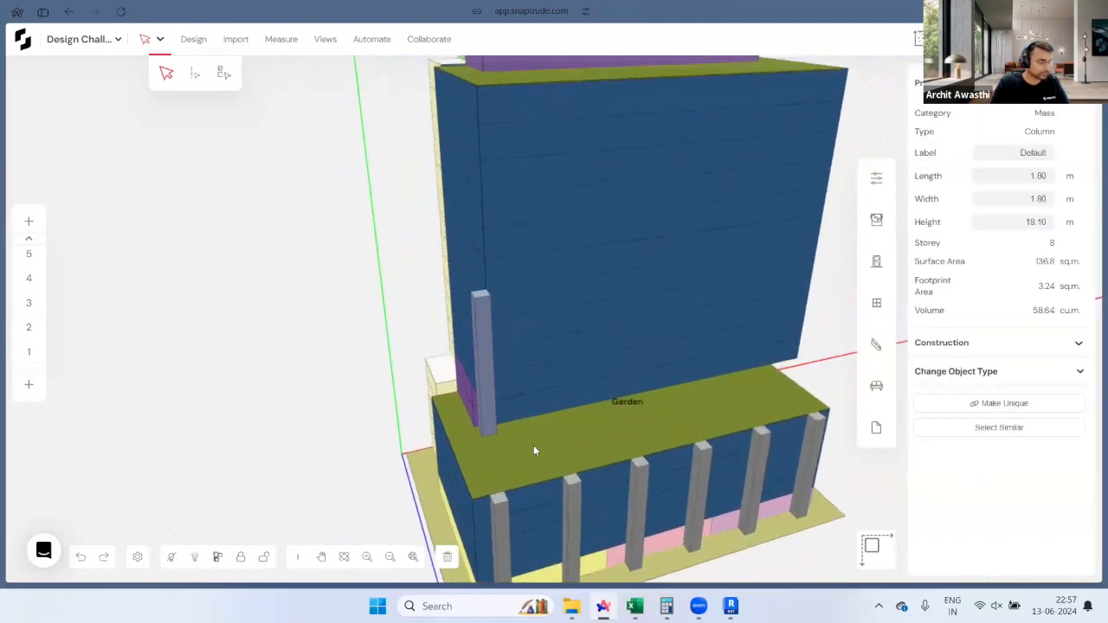
key("p")
left_click(472, 405)
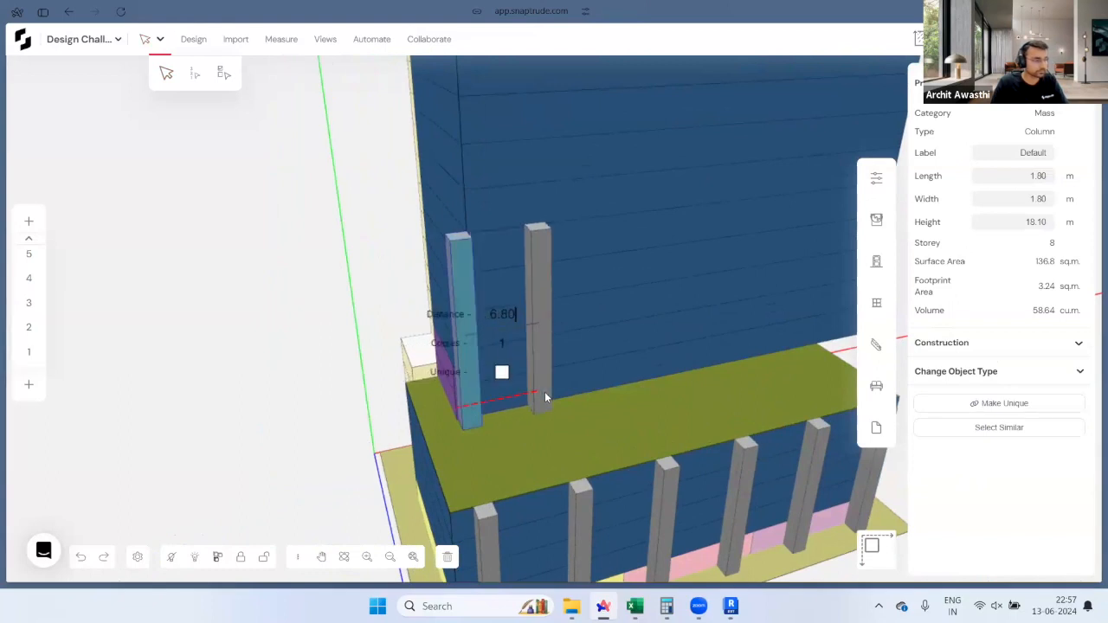
type("9.50")
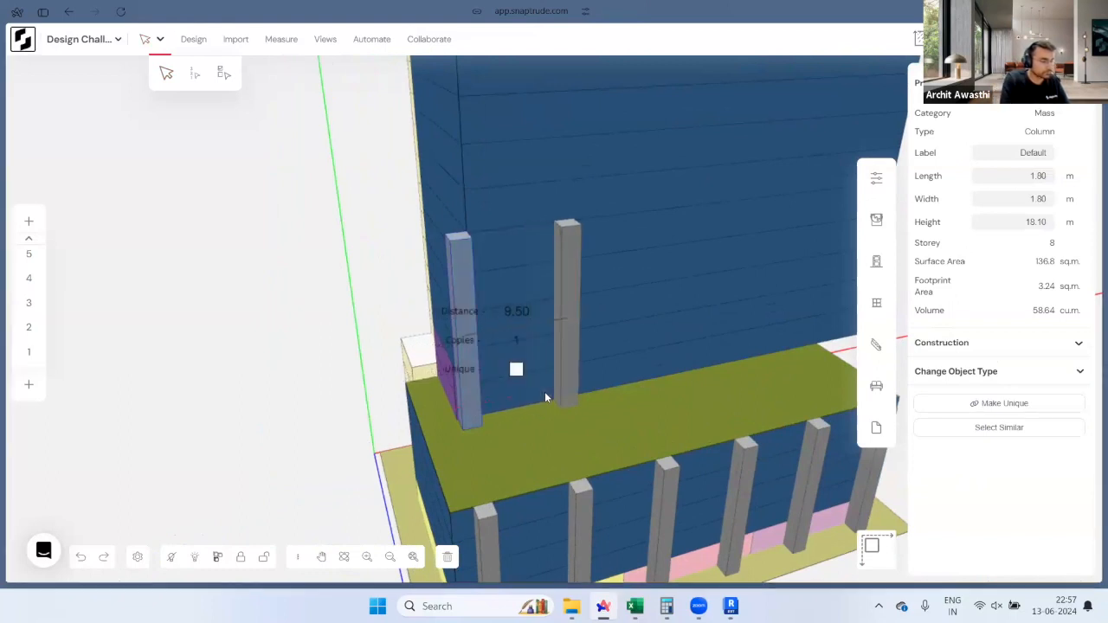
key("Return")
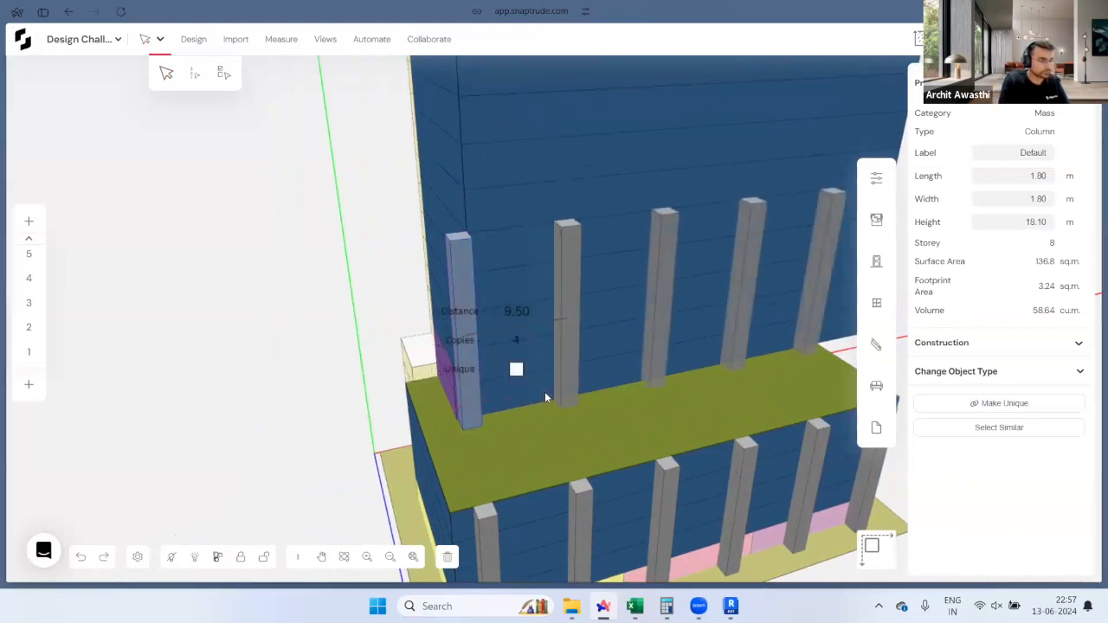
Step: Move the five upper columns 8 m along the slab
scroll(471, 394, "down", 1)
left_click(477, 391)
left_click(567, 378, "shift")
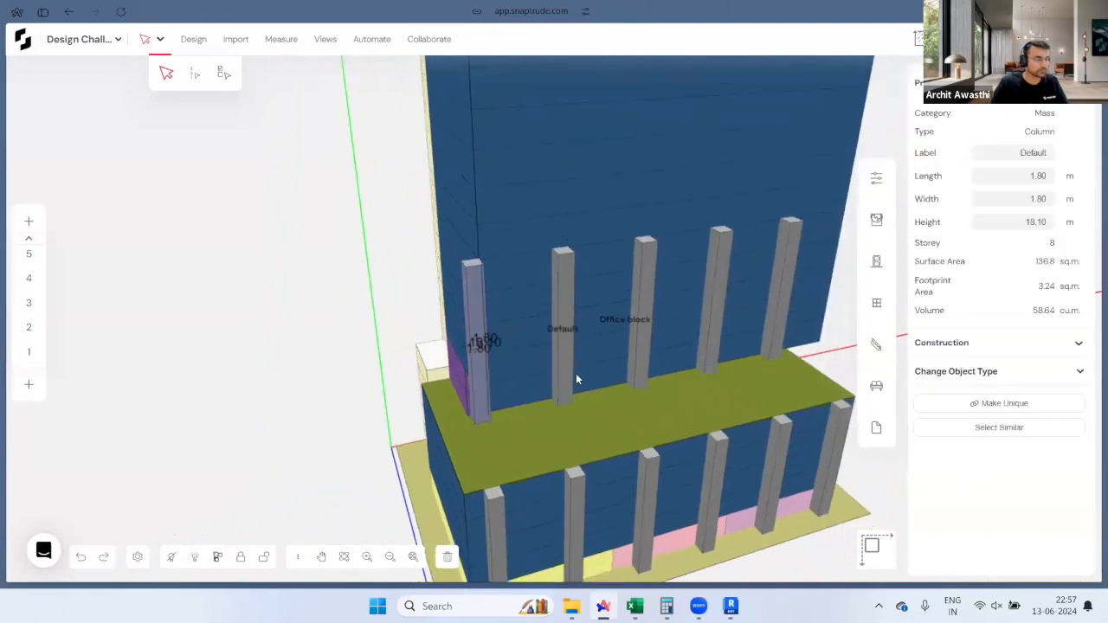
left_click(710, 355, "shift")
left_click(776, 342, "shift")
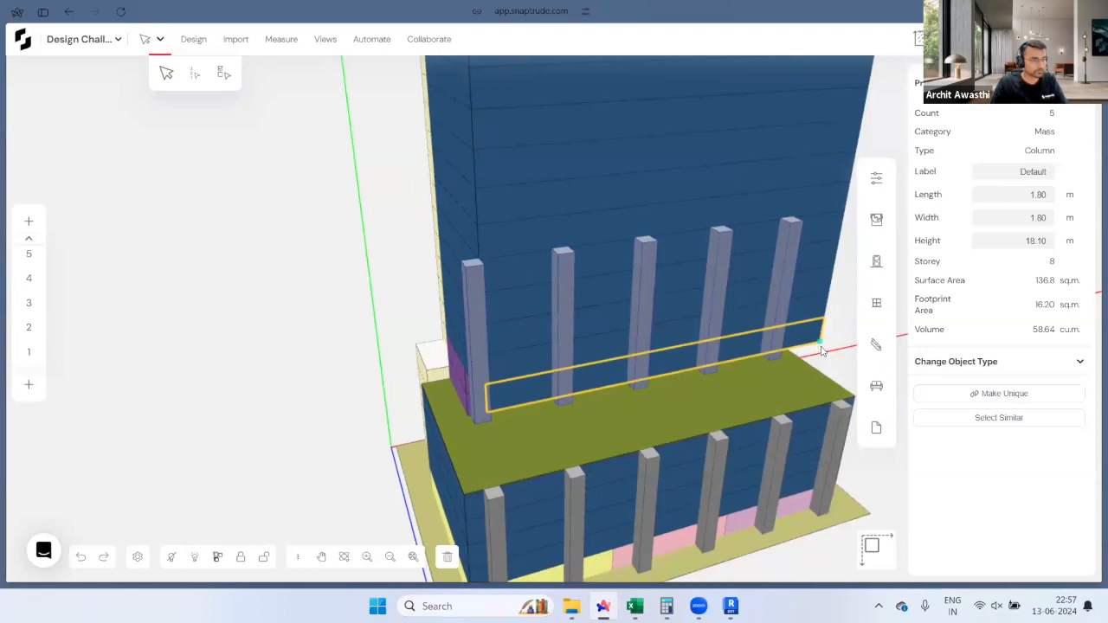
left_click_drag(783, 355, 826, 351)
type("8")
key("Return")
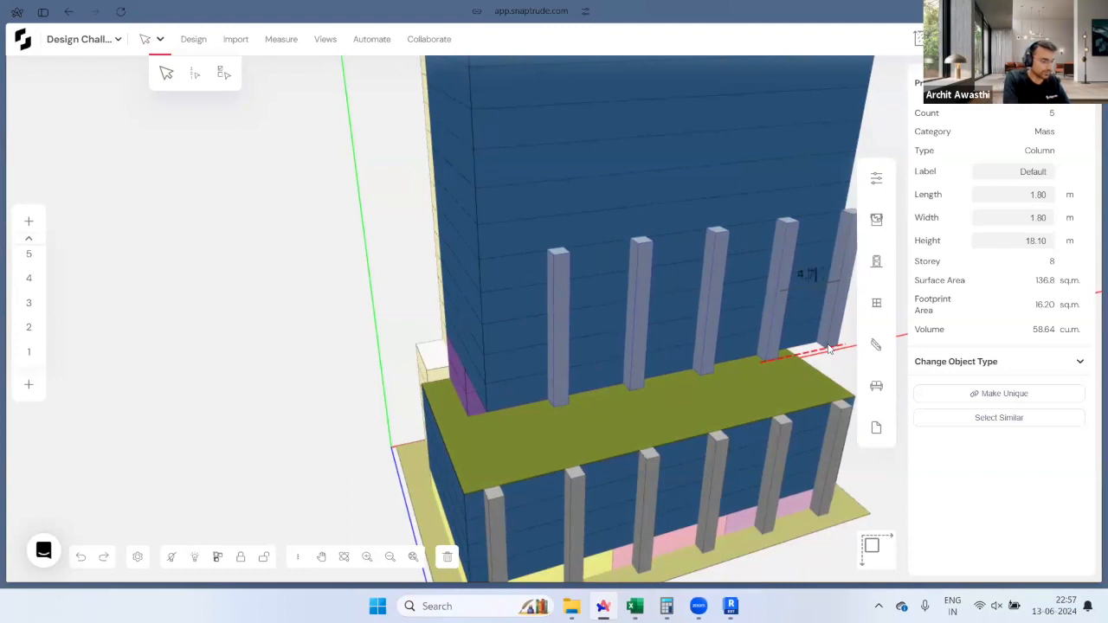
key("Return")
key("Escape")
Step: Stretch the five upper columns up to the upper slab
left_click_drag(748, 362, 283, 428)
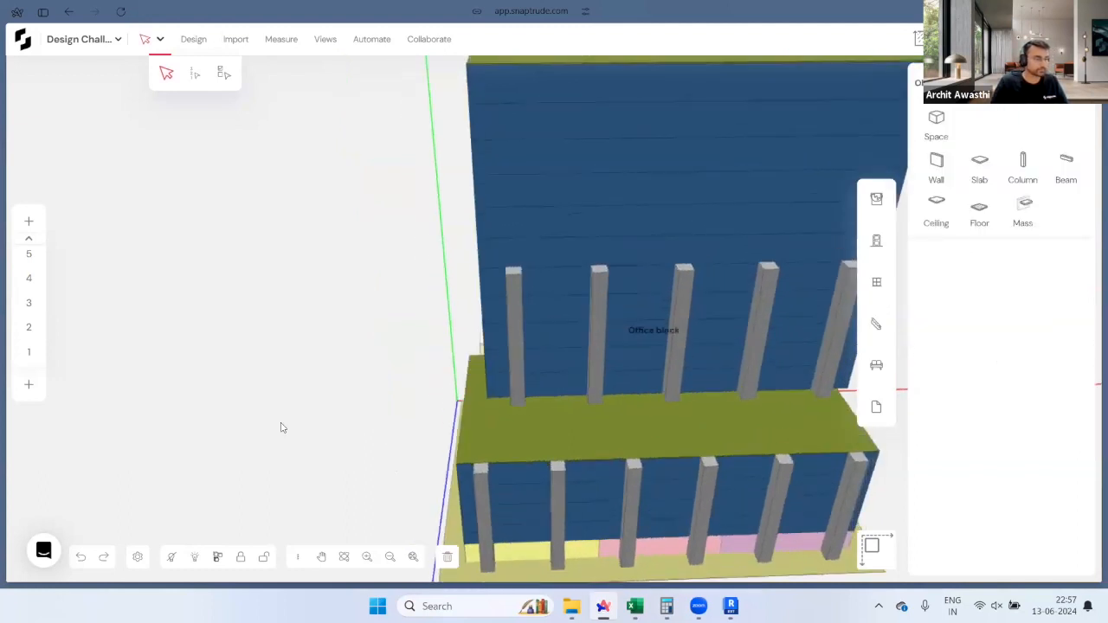
left_click_drag(665, 416, 741, 246)
left_click(741, 247)
scroll(717, 251, "down", 3)
Step: Undo a misplaced upward column copy and reselect a middle-block facade column
left_click_drag(469, 376, 915, 215)
left_click_drag(620, 329, 336, 259)
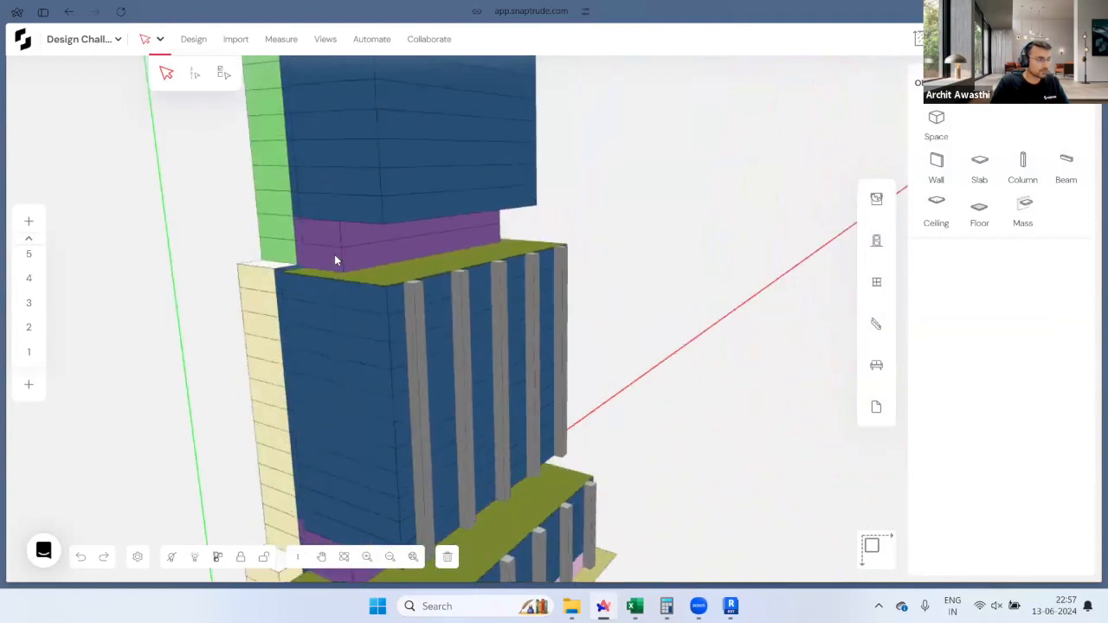
scroll(290, 227, "up", 5)
left_click_drag(478, 251, 571, 312)
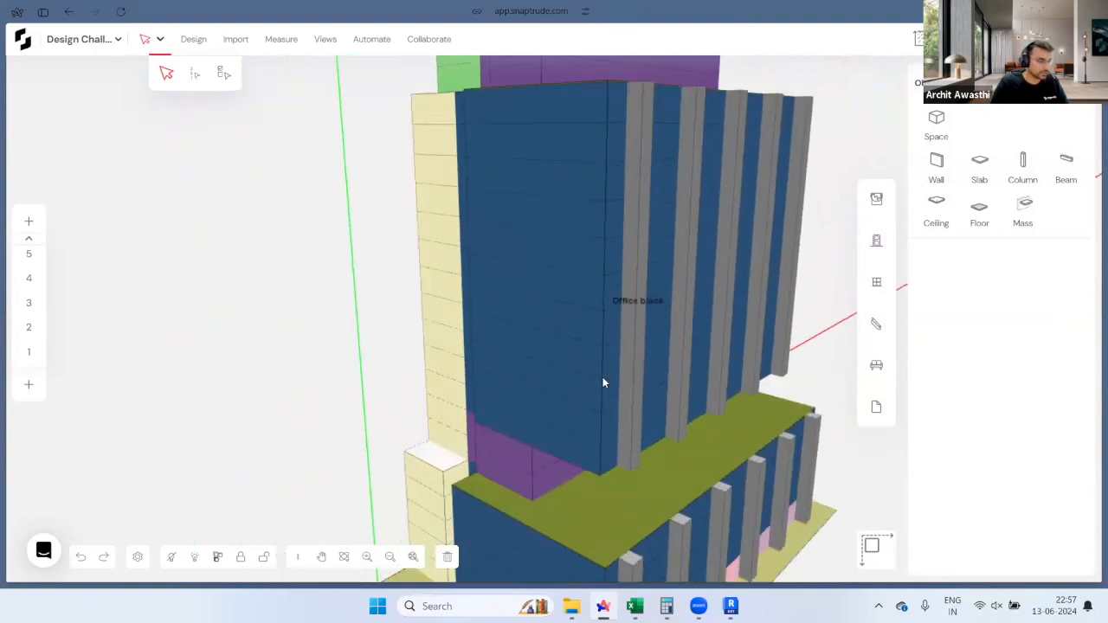
left_click(631, 467)
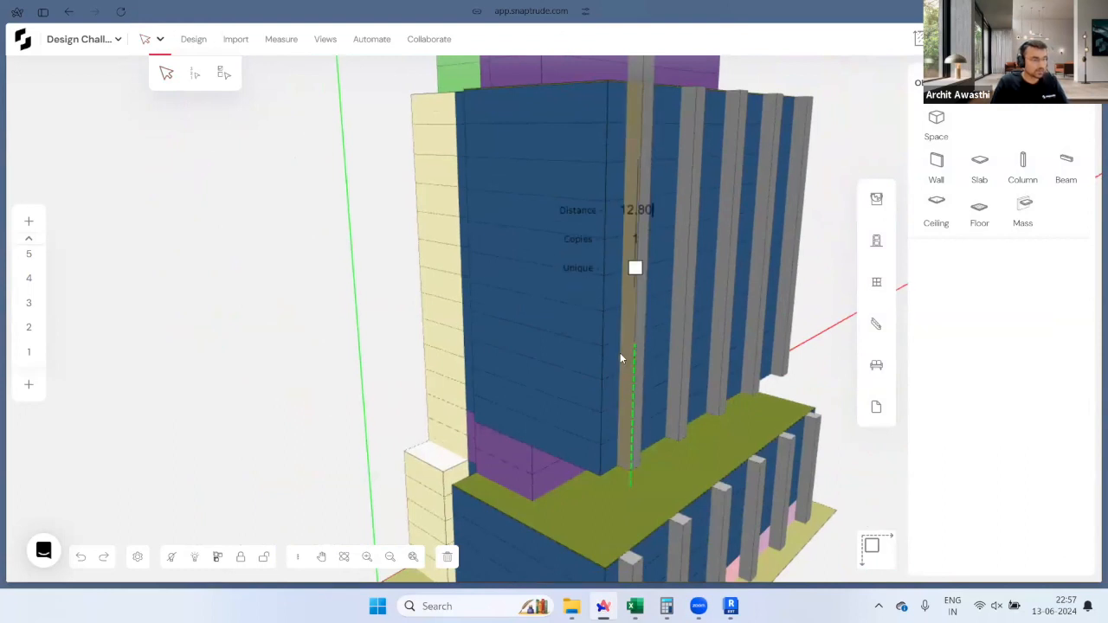
scroll(620, 354, "down", 3)
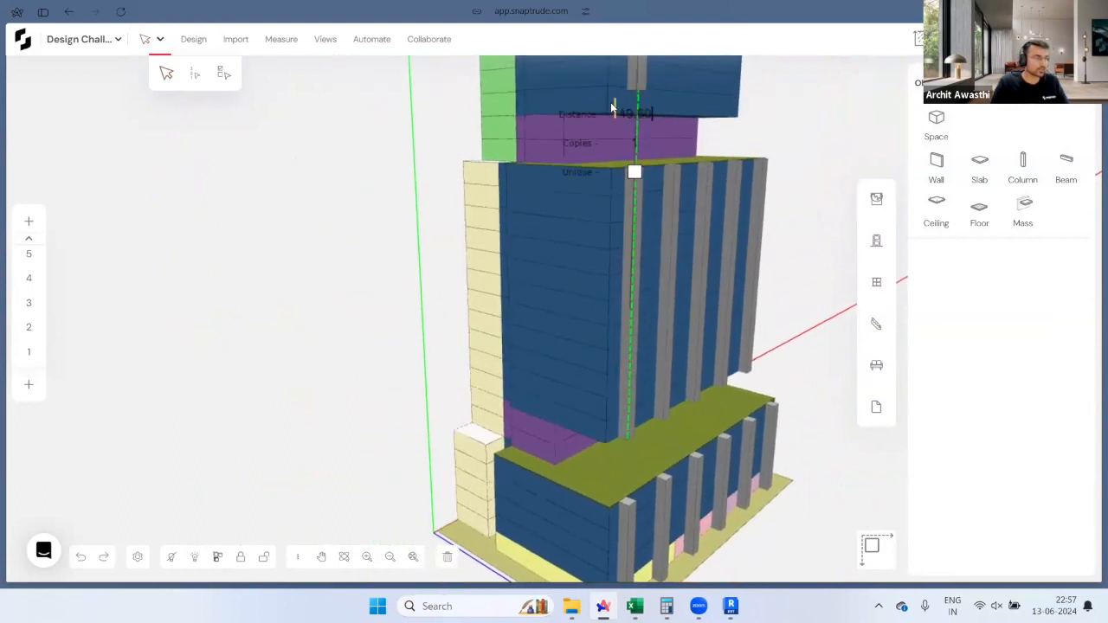
scroll(595, 312, "up", 3)
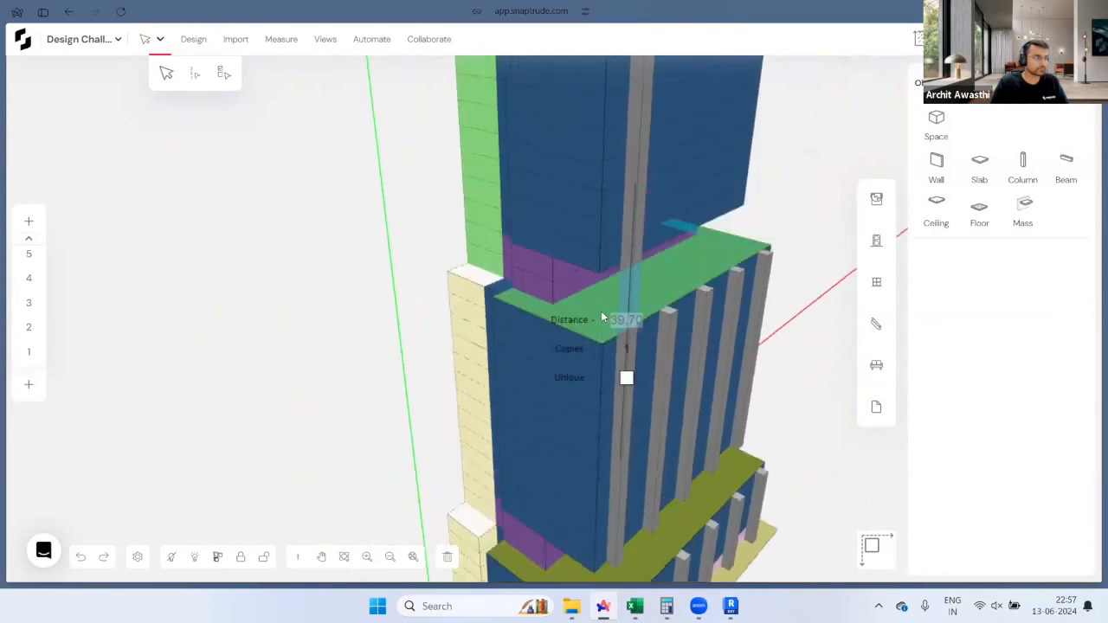
left_click(611, 302)
scroll(611, 265, "down", 1)
key("ctrl+z")
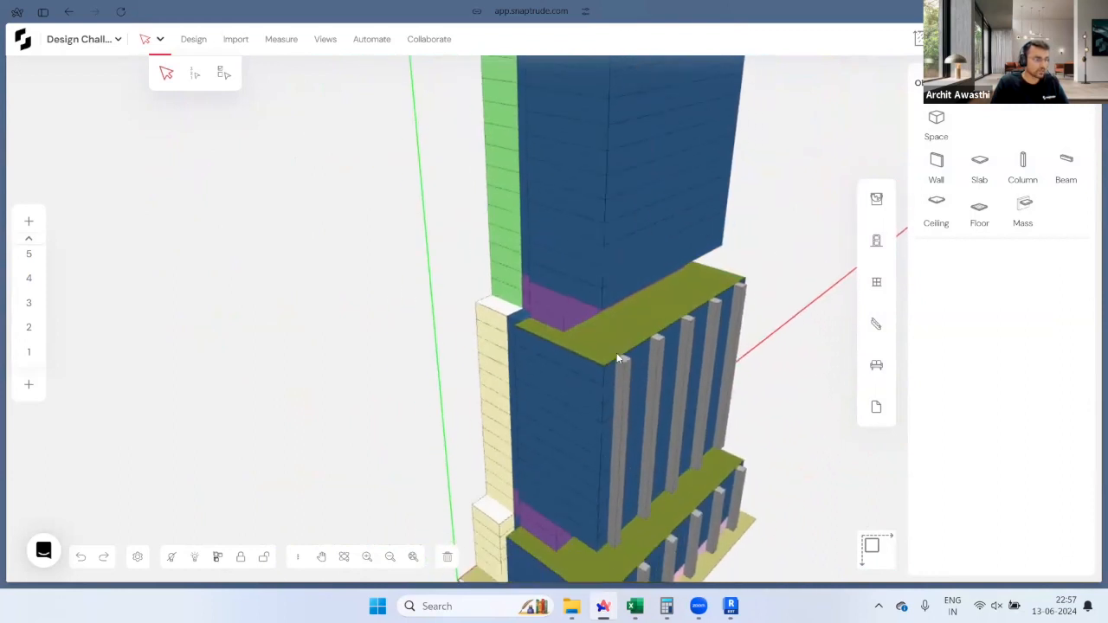
left_click(613, 546)
Step: Copy a column up onto the upper tower face above the purple band
left_click(613, 545)
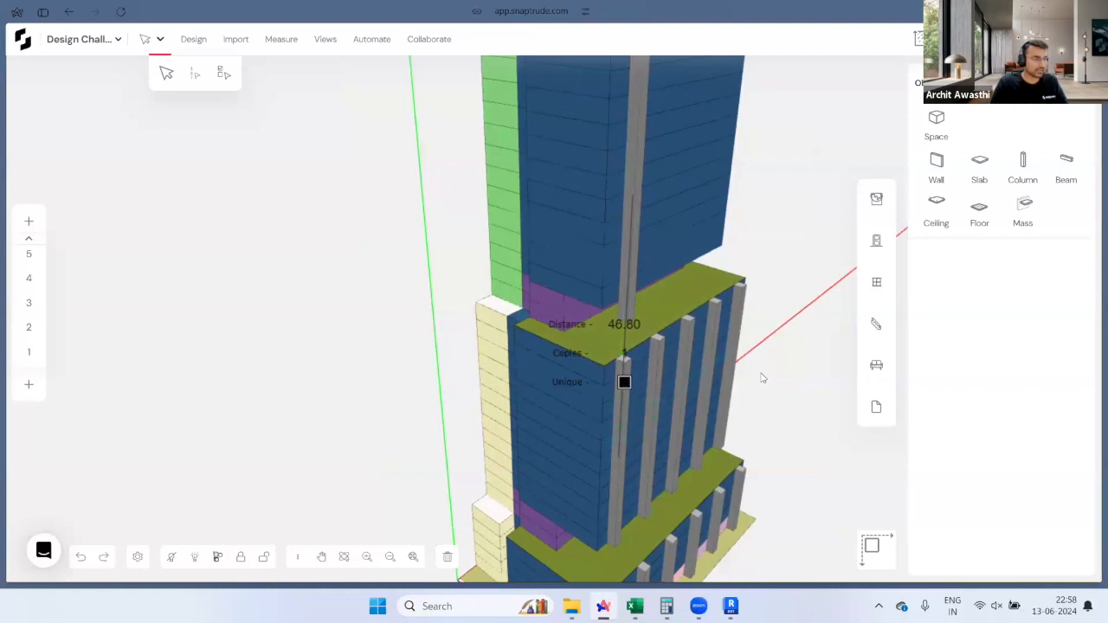
middle_click_drag(554, 351, 652, 344)
scroll(588, 265, "up", 4)
left_click_drag(653, 352, 649, 280)
middle_click_drag(648, 280, 397, 339)
scroll(396, 339, "down", 1)
left_click(389, 318)
Step: Make three more copies of the upper-tower column spaced 9.50 apart
key("c")
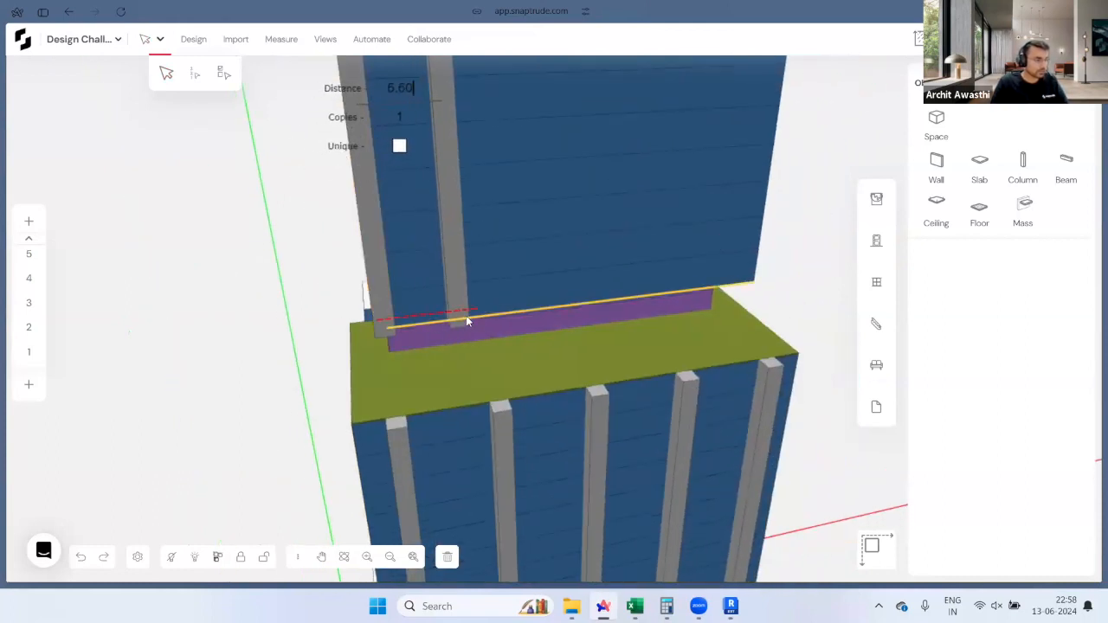
type("9.50")
key("Return")
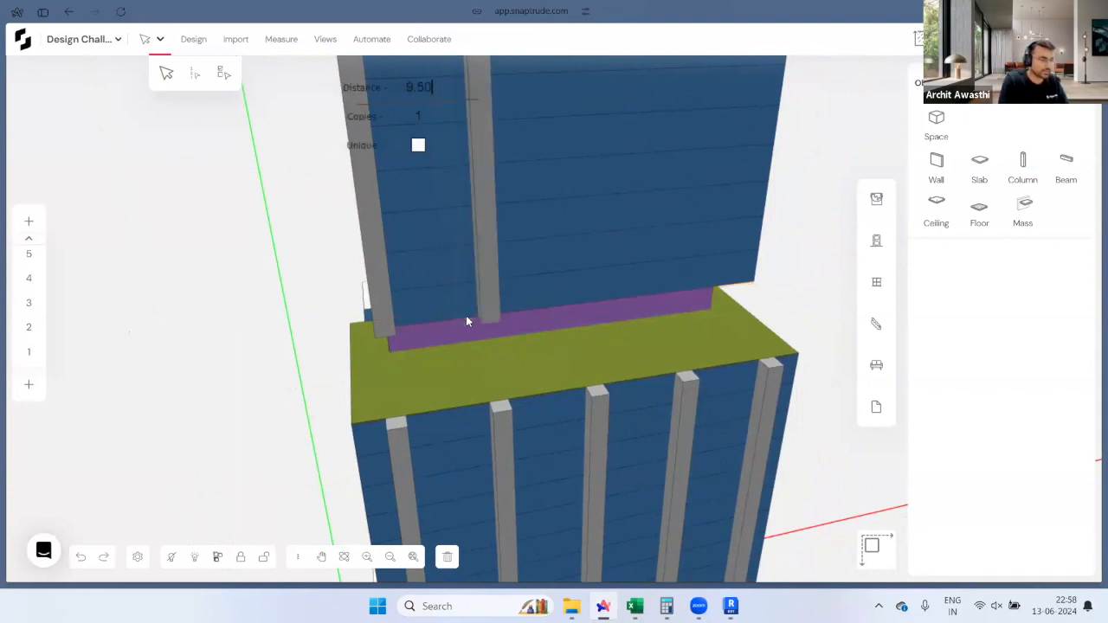
scroll(464, 363, "down", 2)
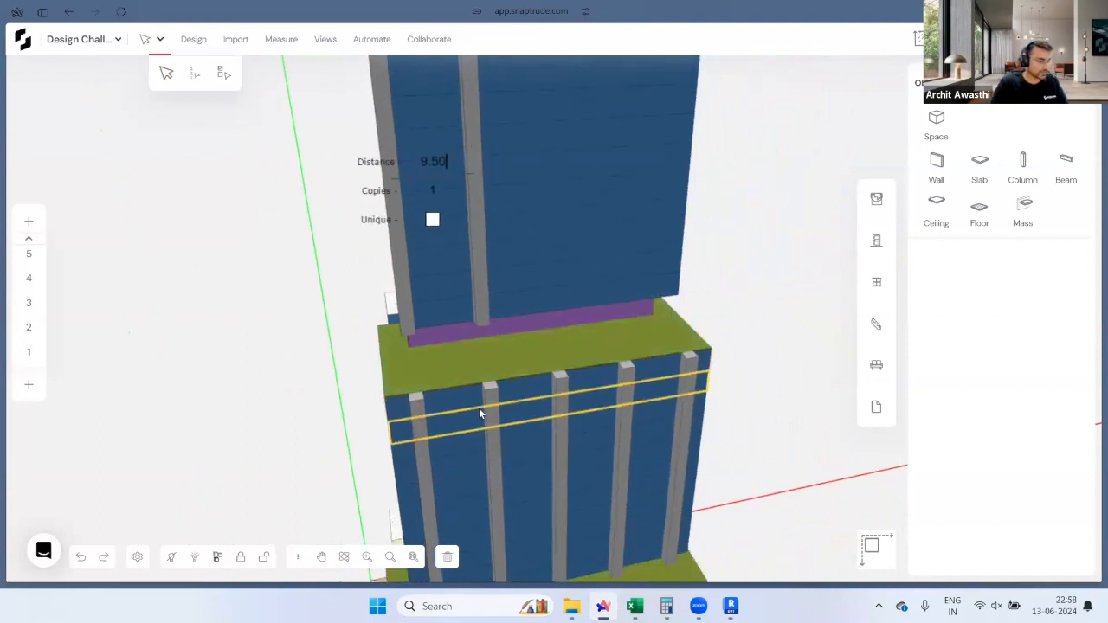
key("Tab")
type("3")
key("Return")
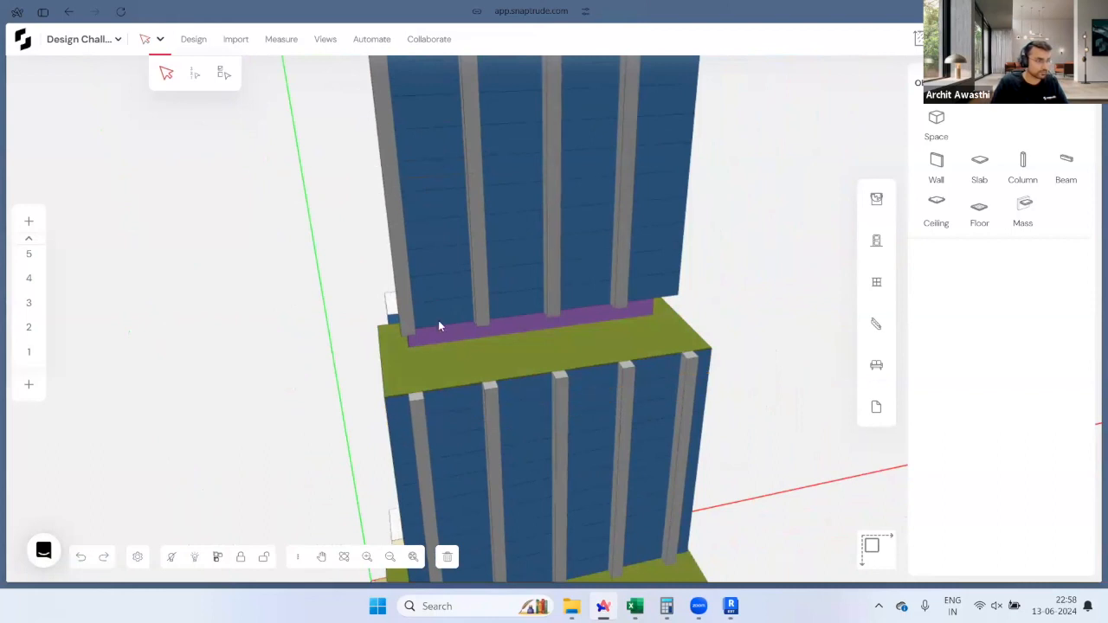
Step: Shift all four upper-tower columns sideways by 4
left_click(403, 310)
left_click(472, 303, "shift")
left_click(554, 294, "shift")
left_click(621, 287, "shift")
left_click_drag(638, 299, 642, 294)
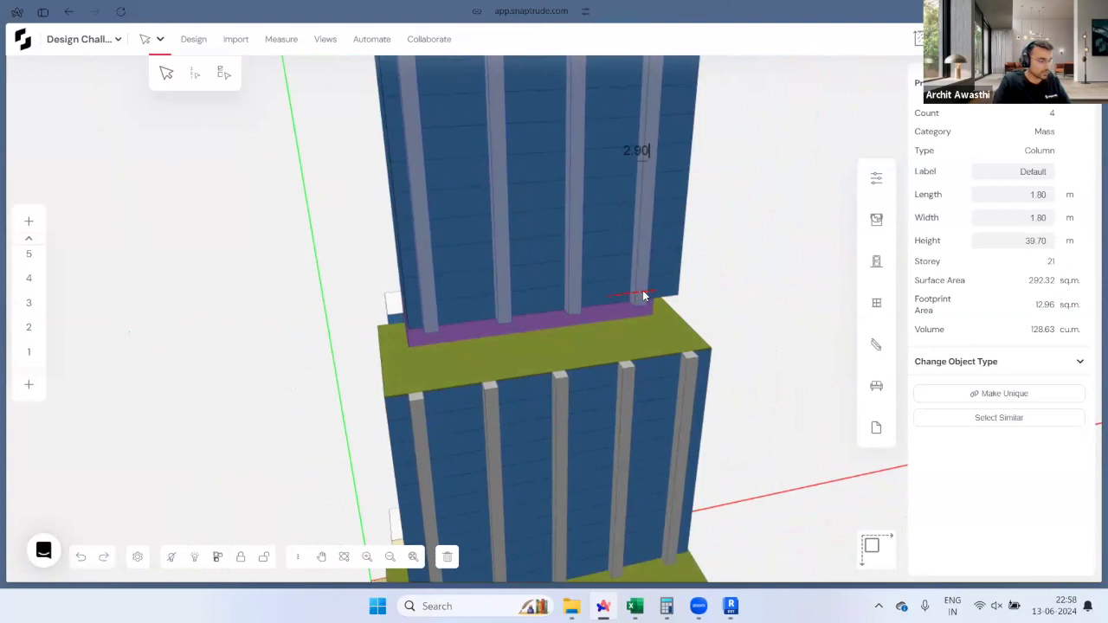
type("4.75")
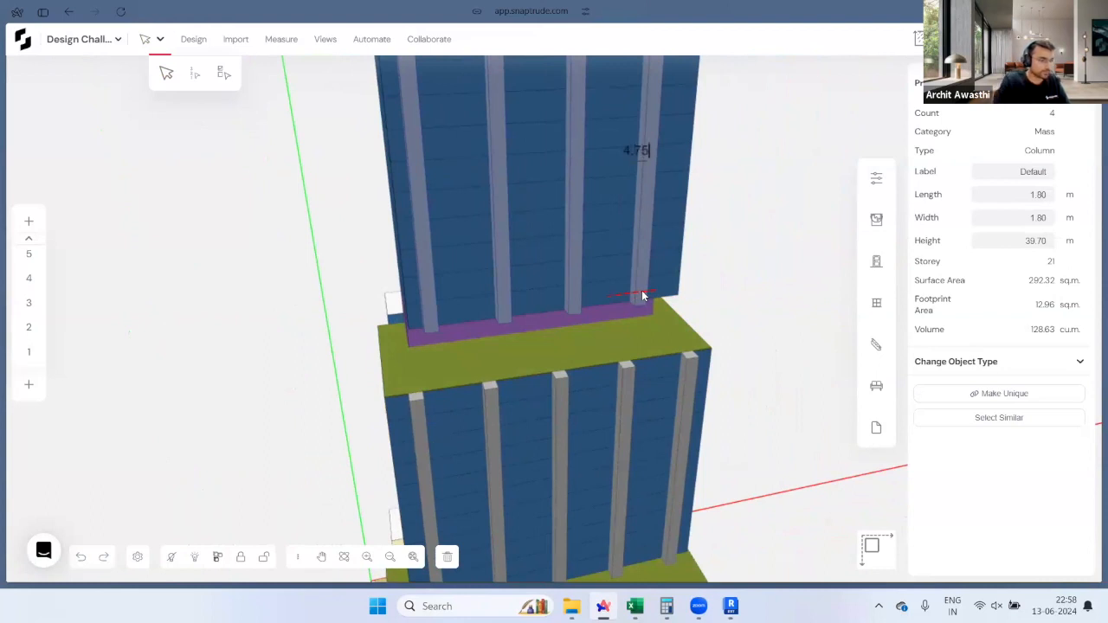
key("Return")
Step: Stretch the four upper-tower columns up to the top of the tower
scroll(532, 495, "down", 8)
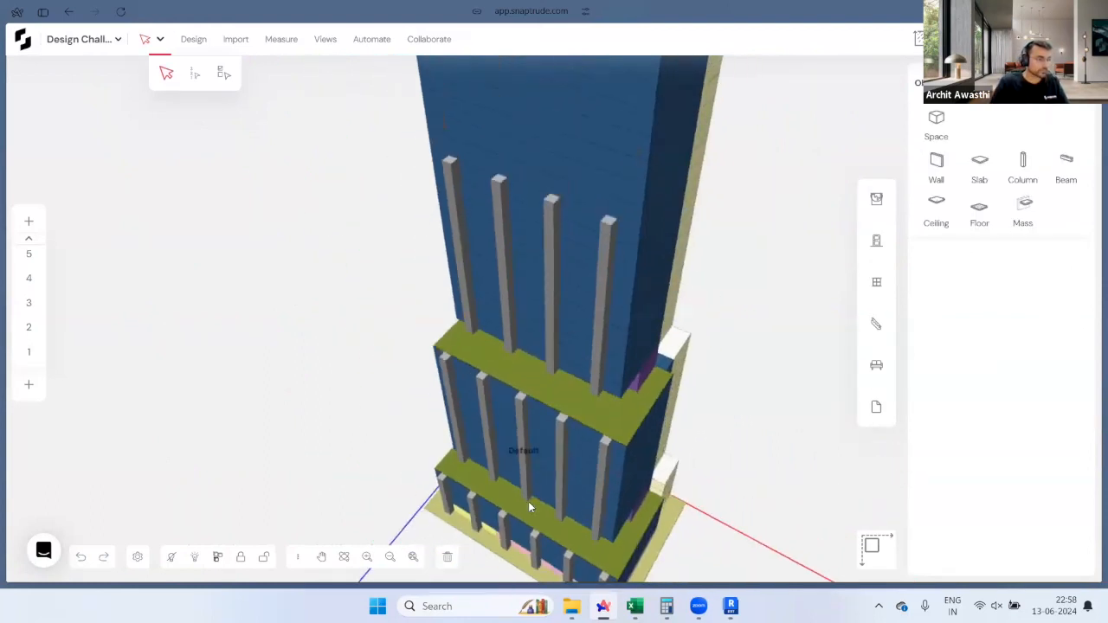
scroll(573, 300, "up", 5)
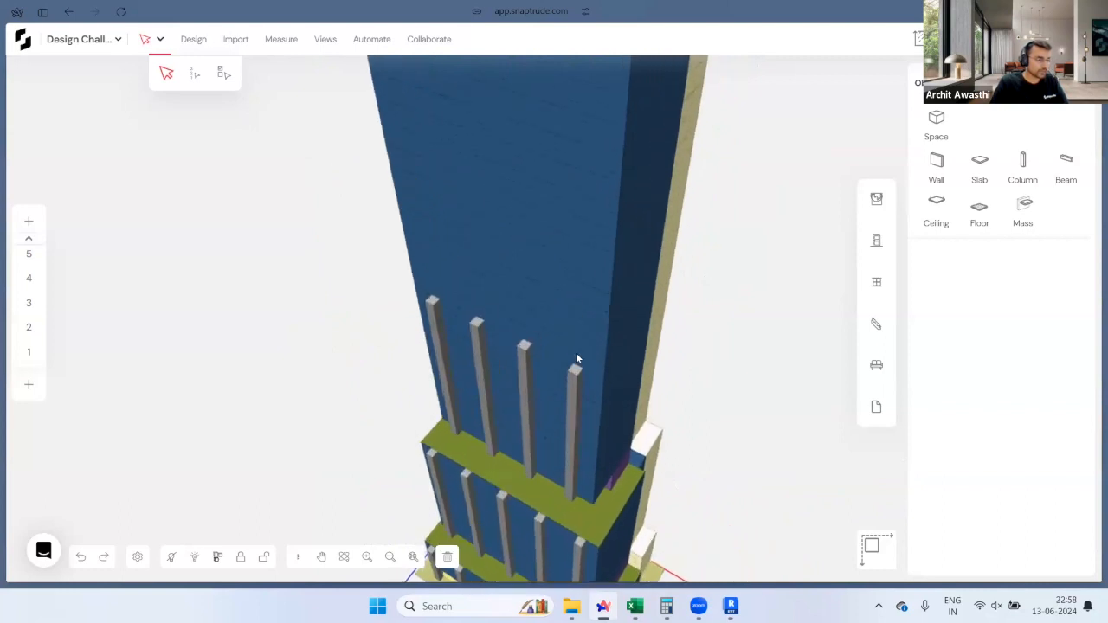
scroll(567, 368, "down", 8)
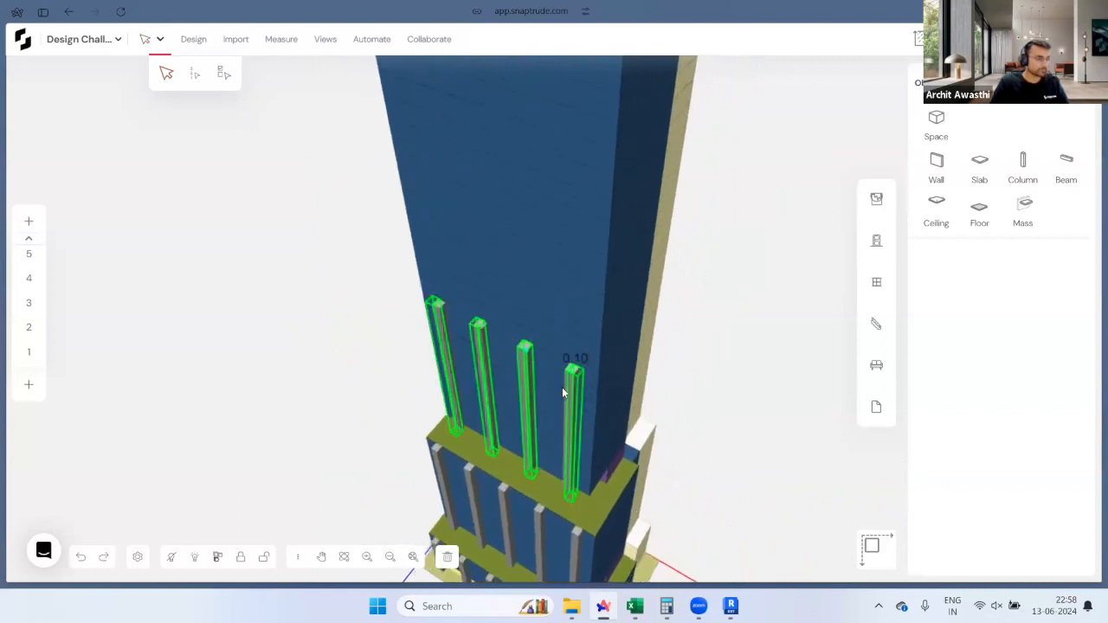
left_click_drag(580, 204, 592, 173)
middle_click_drag(629, 235, 906, 332)
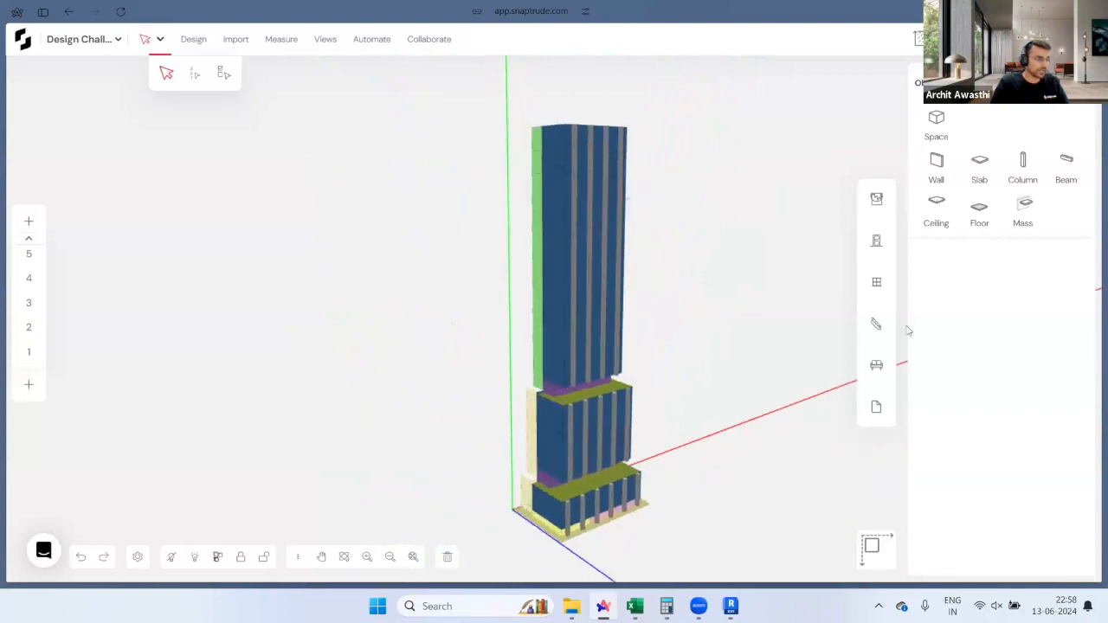
Step: Orbit around the tower and garden slab to inspect the aligned columns, then activate the Column tool
middle_click_drag(494, 396, 600, 508)
scroll(600, 483, "up", 3)
middle_click_drag(384, 470, 586, 458)
scroll(617, 492, "up", 5)
scroll(586, 457, "up", 3)
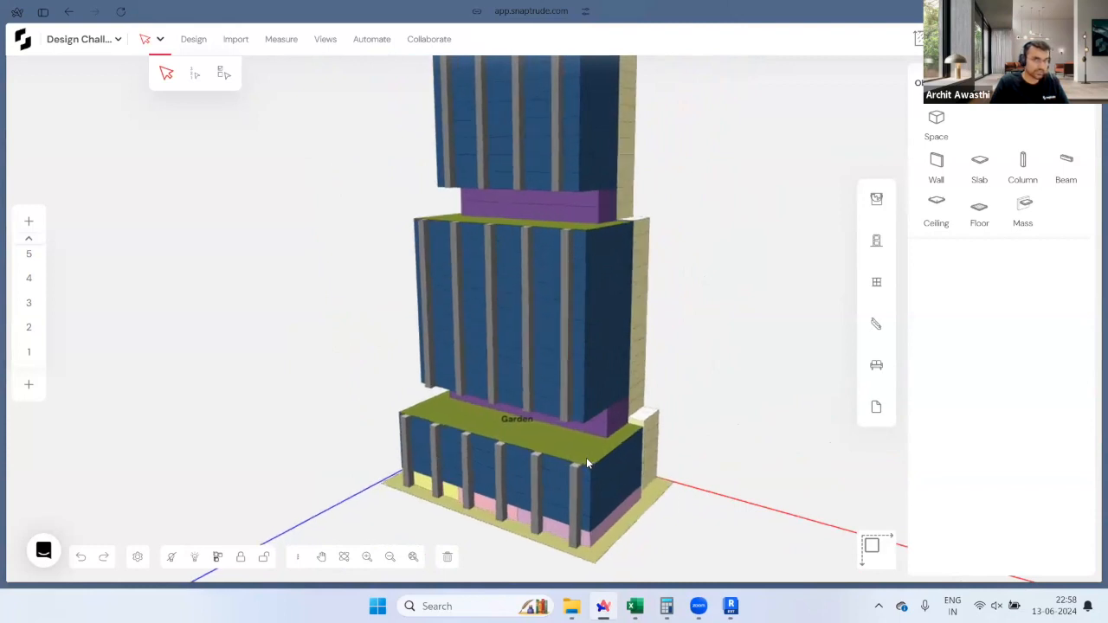
scroll(586, 458, "up", 4)
middle_click_drag(452, 427, 702, 433)
scroll(549, 457, "up", 5)
scroll(702, 433, "up", 2)
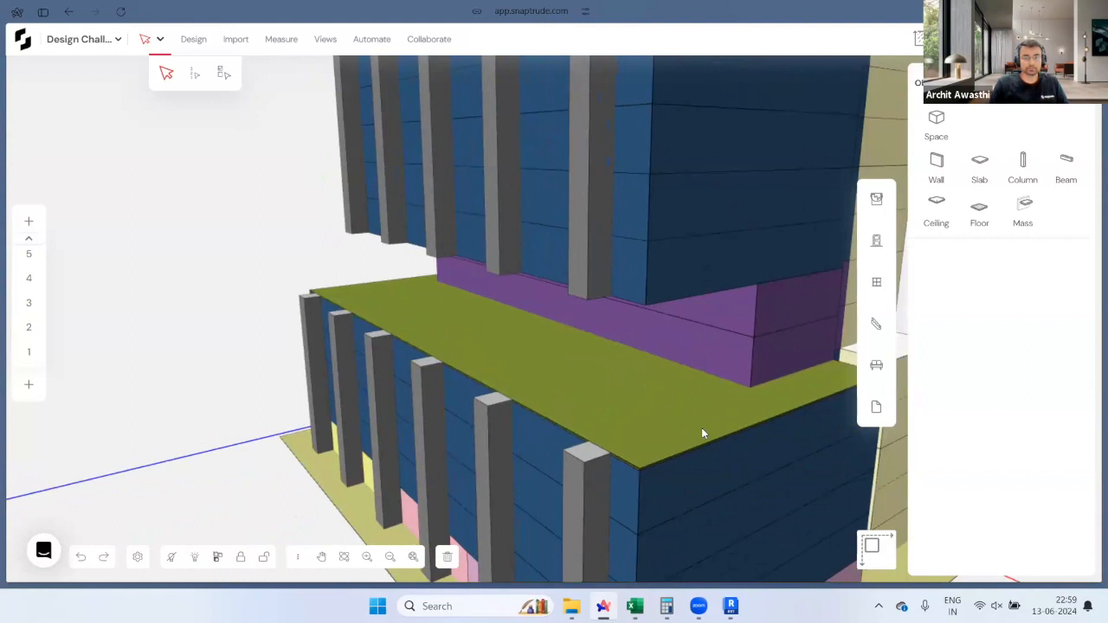
mouse_move(559, 383)
middle_mouse_down()
mouse_move(787, 400)
mouse_move(632, 369)
mouse_move(559, 397)
middle_mouse_up()
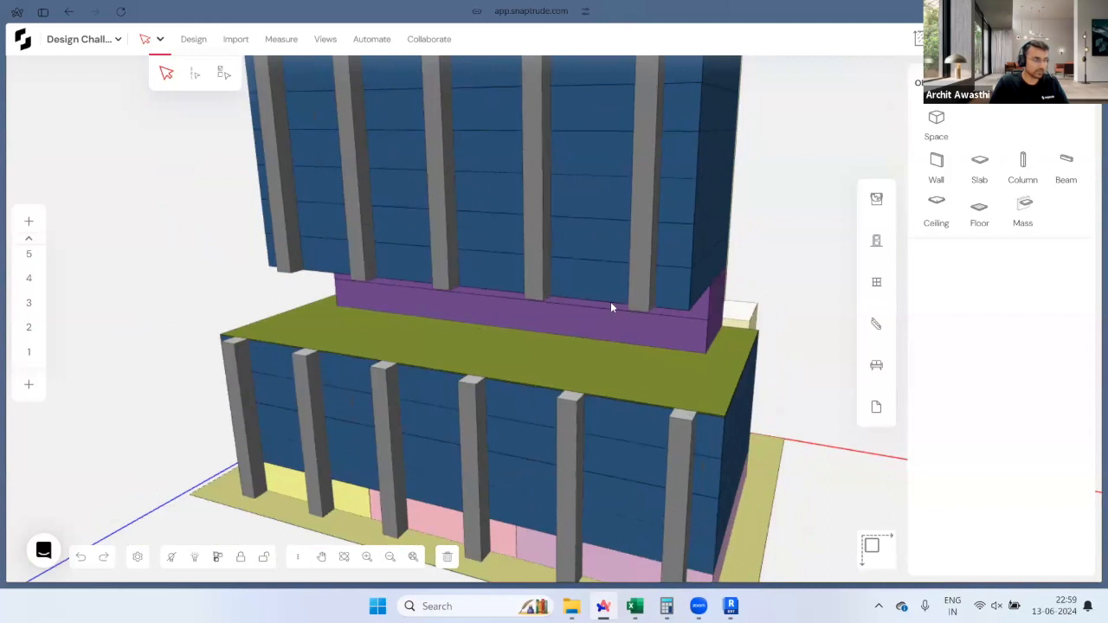
middle_click_drag(546, 397, 398, 359)
middle_click_drag(674, 368, 561, 290)
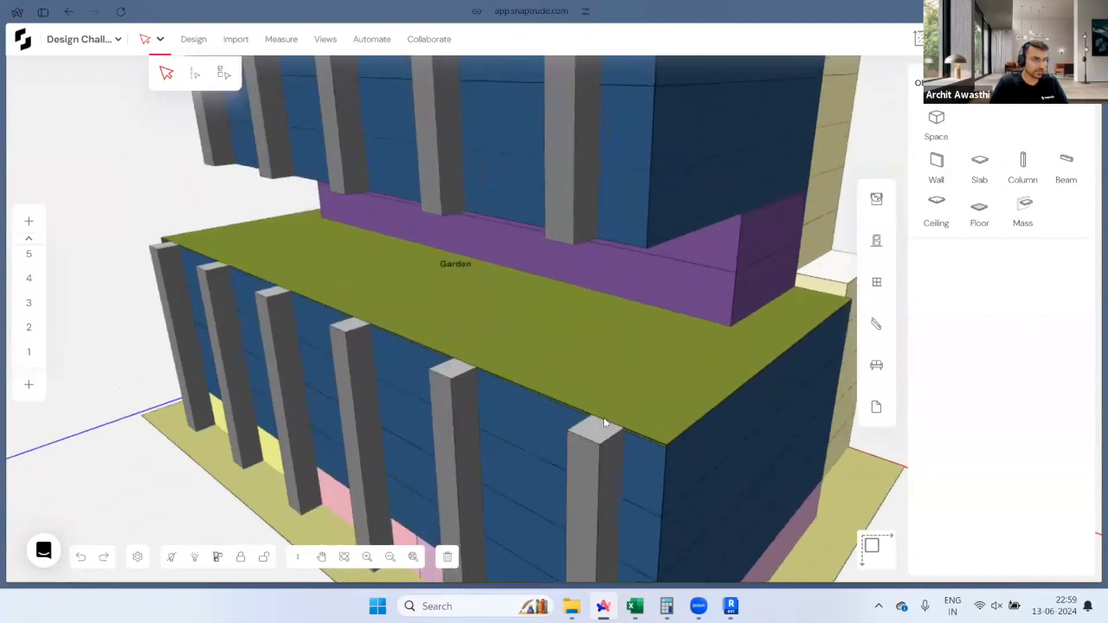
key("c")
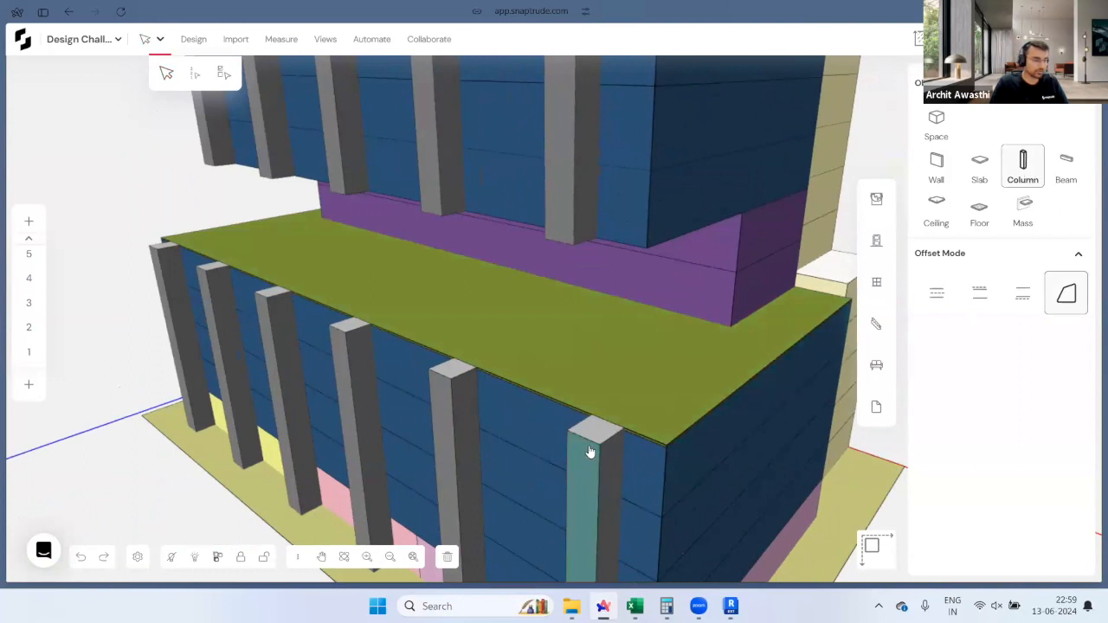
Step: Draw a 1.80 square column footprint at the slab edge and raise it 3.75
scroll(598, 450, "up", 5)
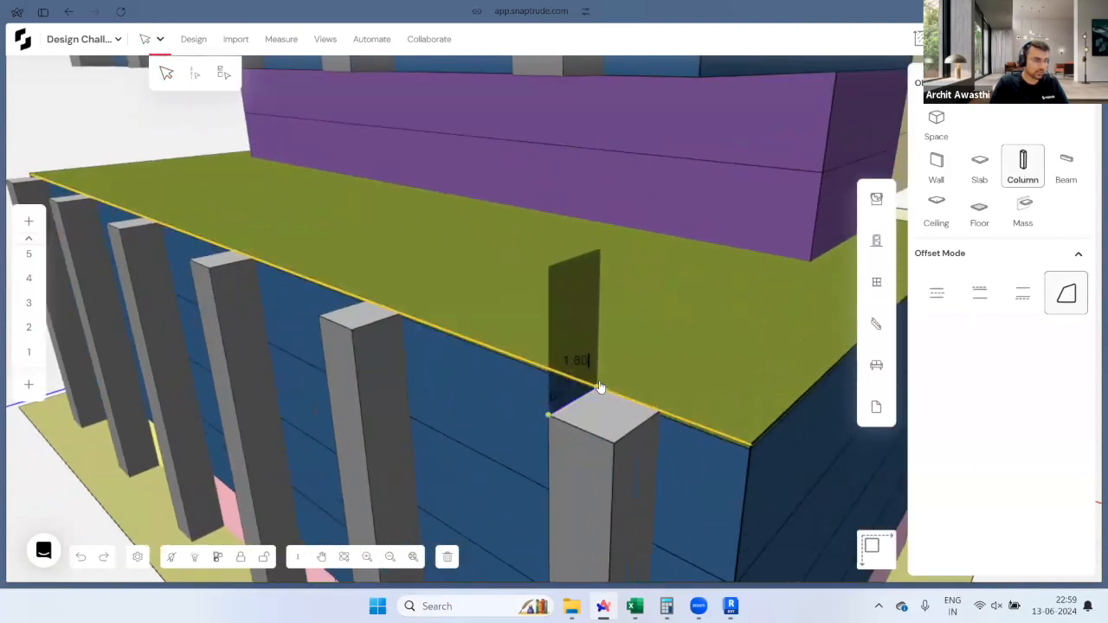
left_click(596, 392)
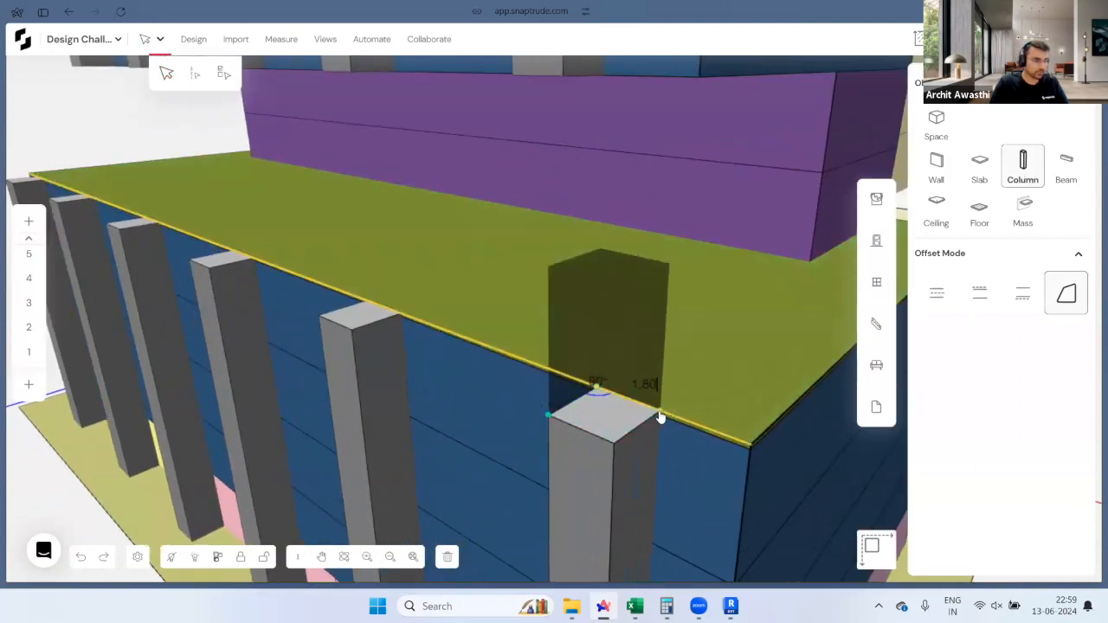
left_click(613, 440)
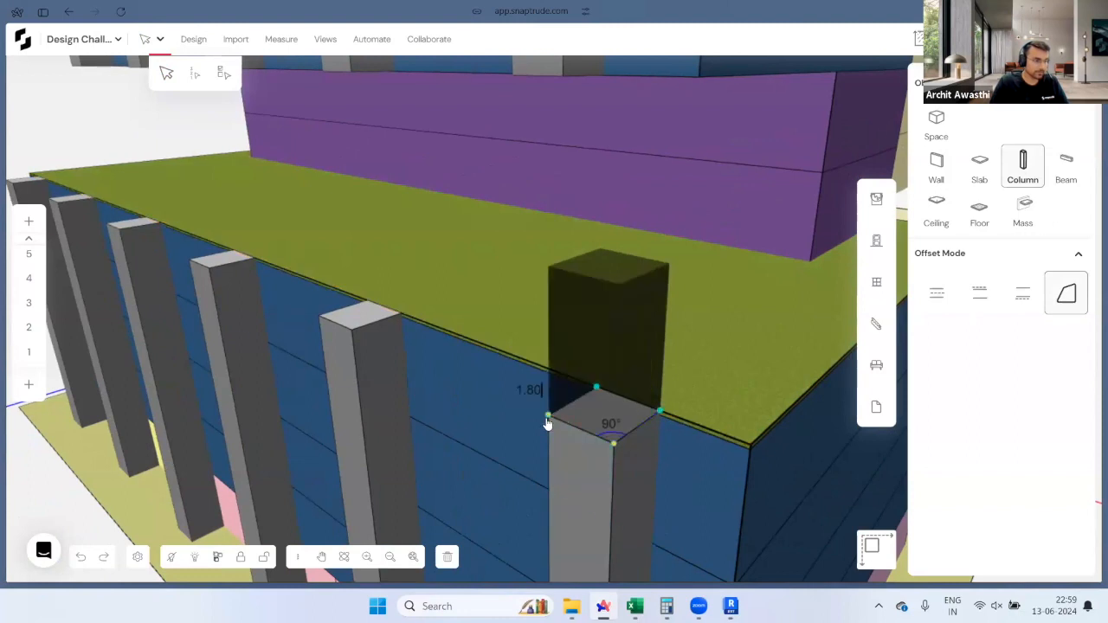
key("Escape")
scroll(609, 486, "down", 3)
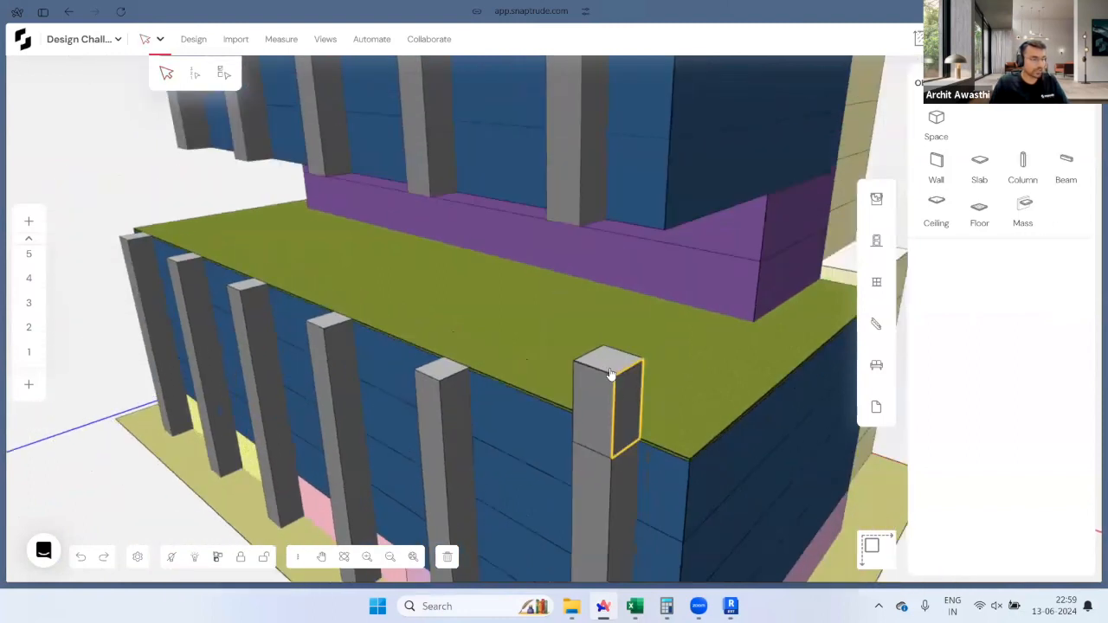
left_click_drag(606, 361, 581, 231)
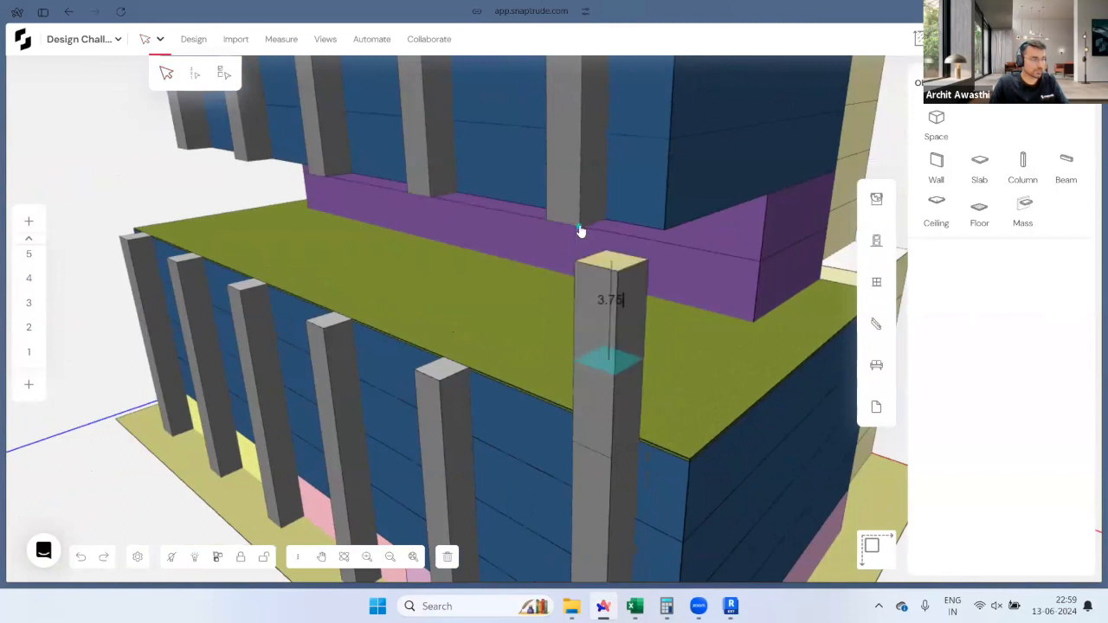
left_click(580, 228)
Step: Pull the new column's face out to 4.00 and slant its top toward the upper tower column
middle_click_drag(447, 285, 510, 329)
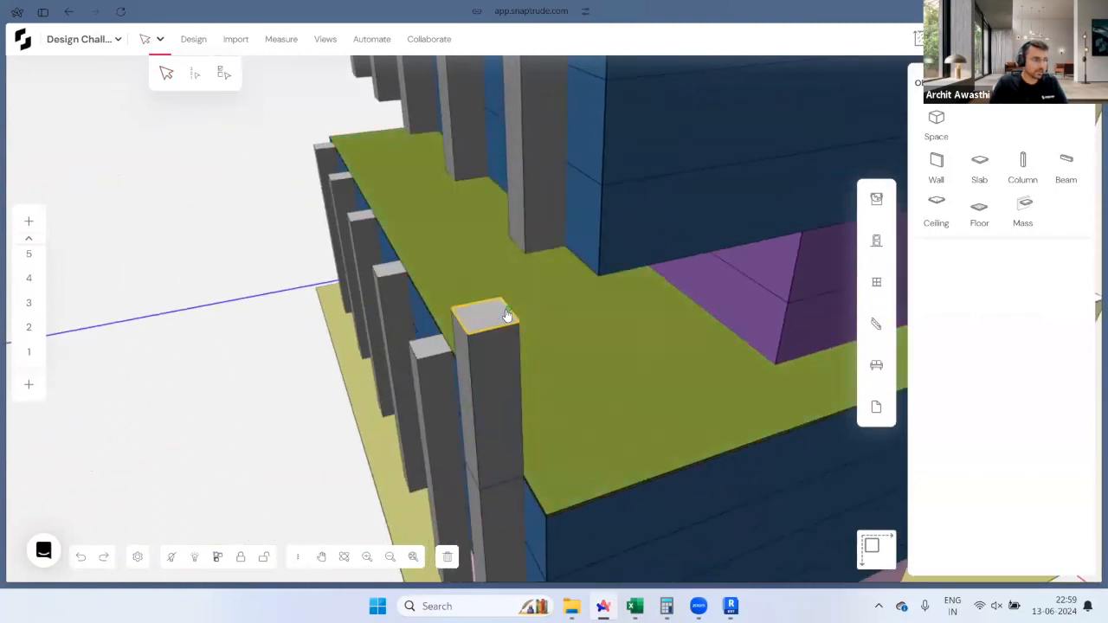
left_click_drag(525, 316, 563, 252)
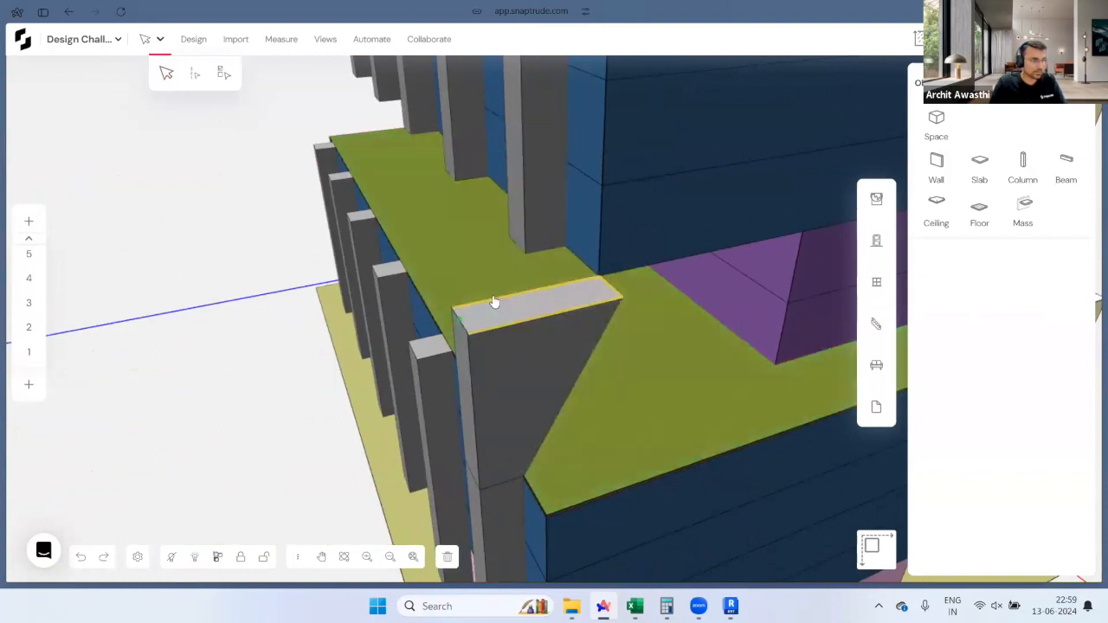
left_click_drag(515, 315, 522, 255)
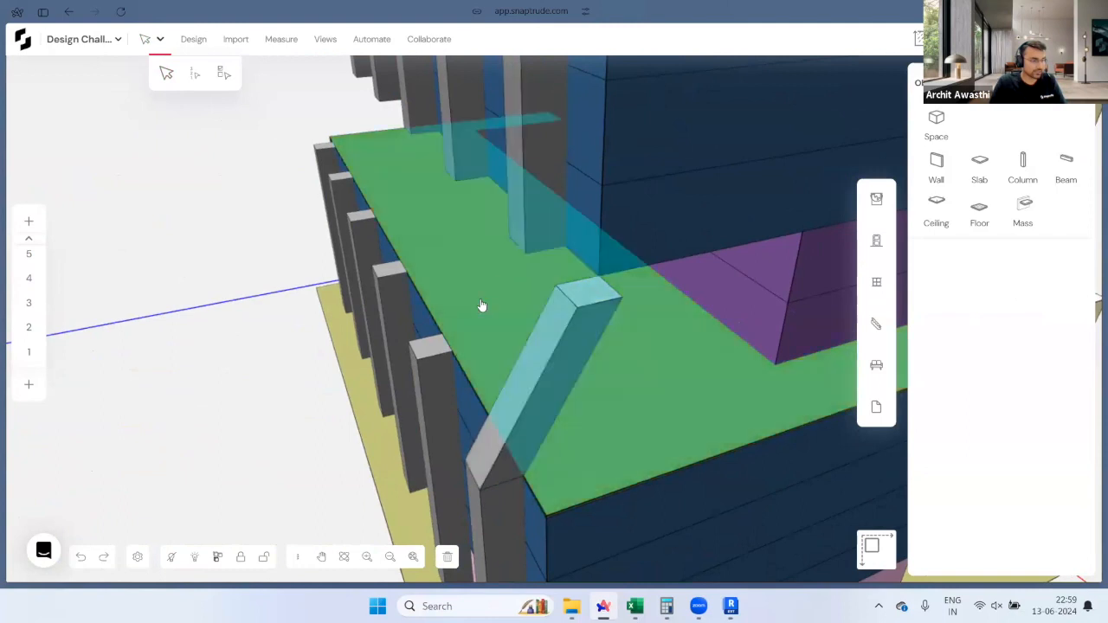
middle_click_drag(659, 336, 951, 346)
left_click_drag(783, 221, 721, 229)
right_click_drag(721, 228, 139, 227)
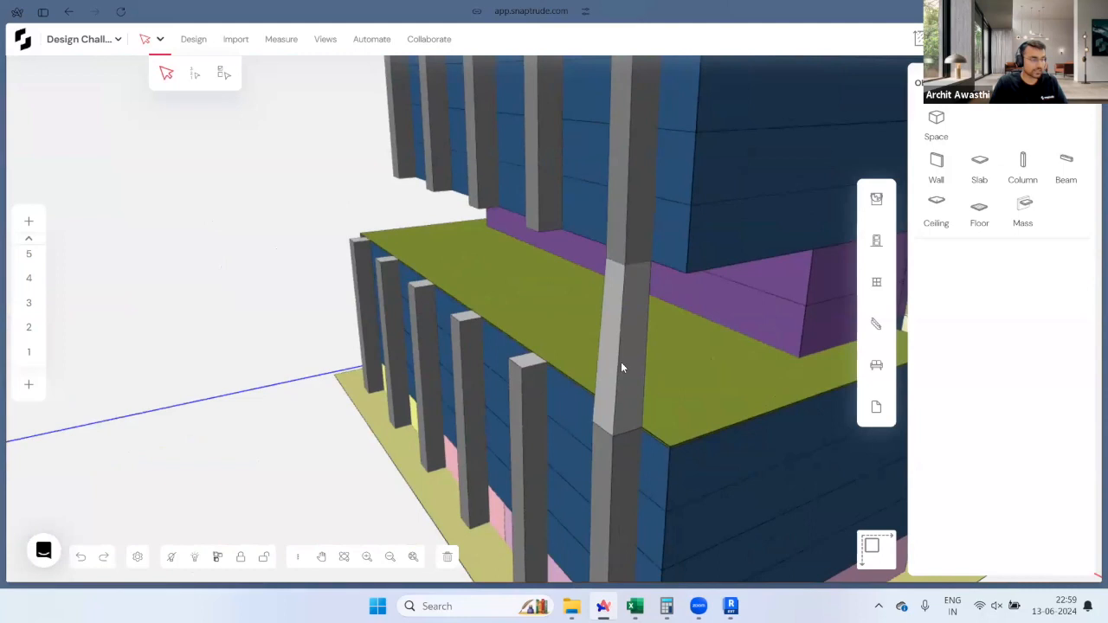
scroll(621, 364, "up", 3)
right_click_drag(320, 286, 953, 384)
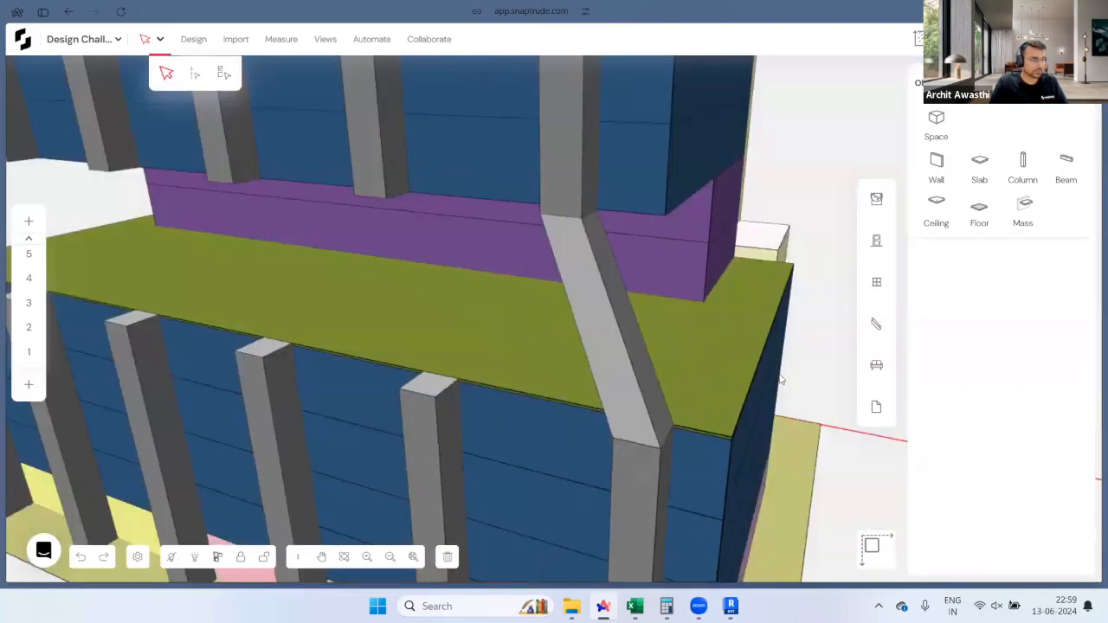
Step: Copy the slanted column one column left and snap its foot onto the lower column top
scroll(782, 380, "down", 3)
scroll(710, 397, "up", 2)
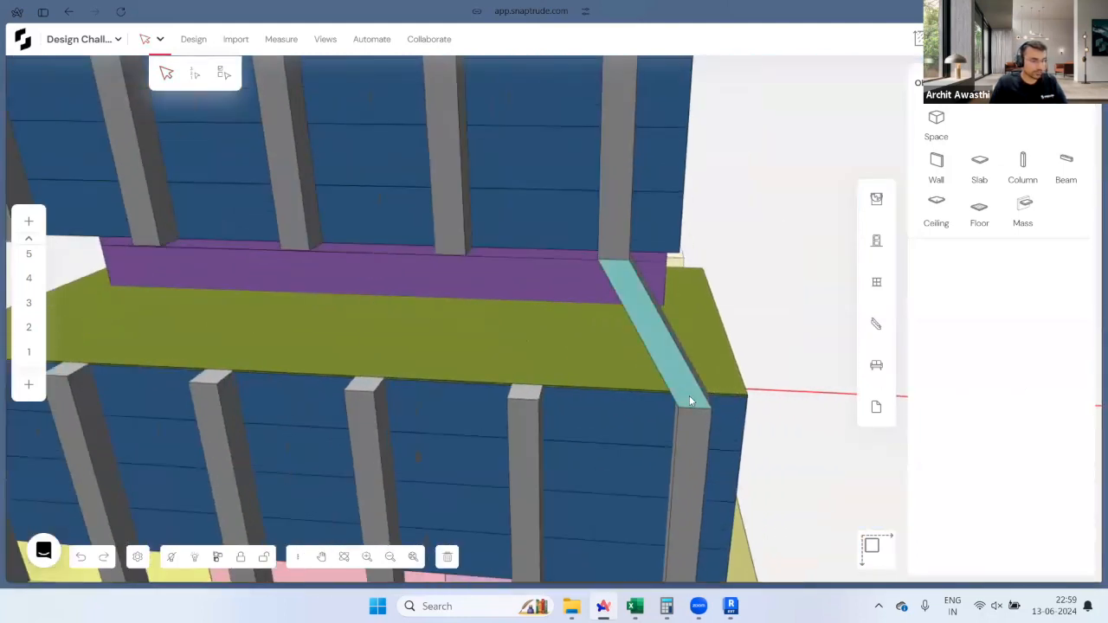
left_click_drag(690, 396, 528, 394)
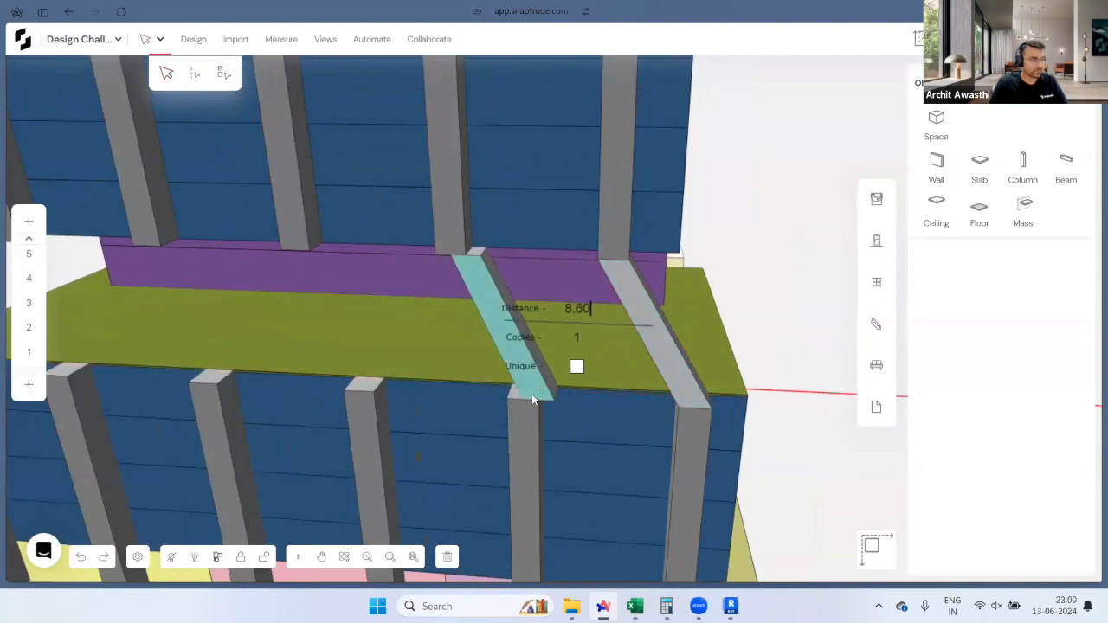
left_click(528, 377)
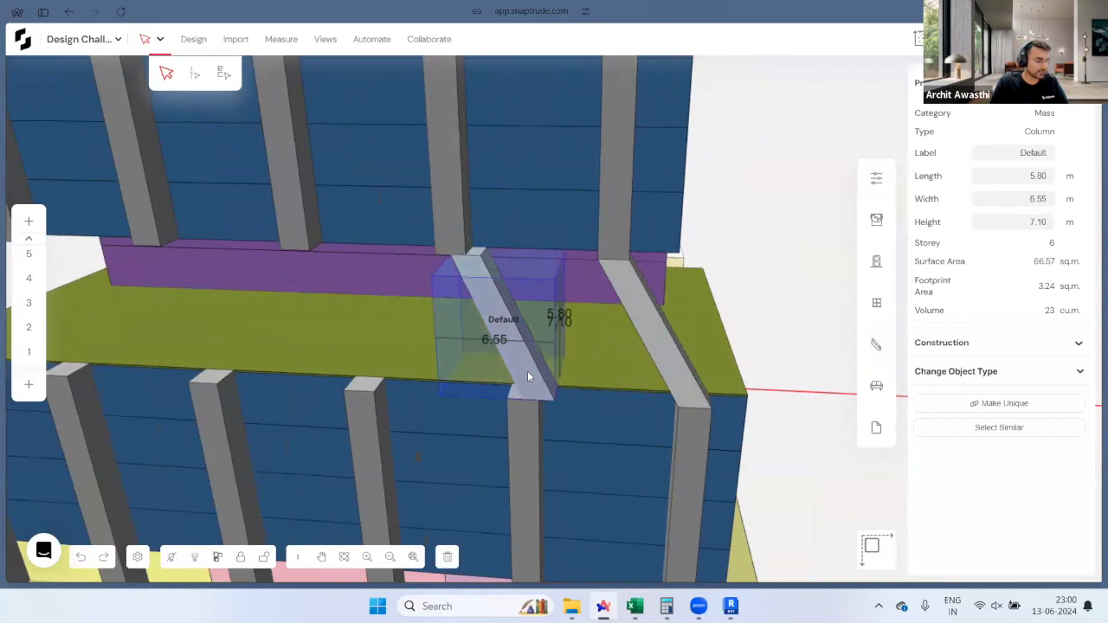
middle_click_drag(528, 377, 497, 431)
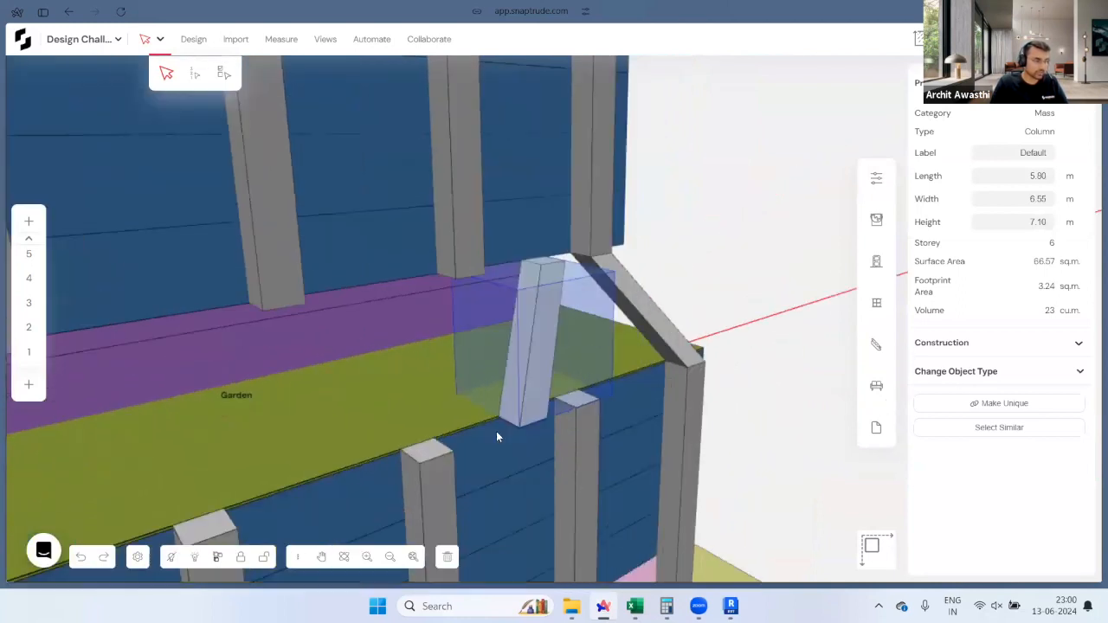
scroll(496, 431, "up", 5)
left_click_drag(477, 408, 613, 389)
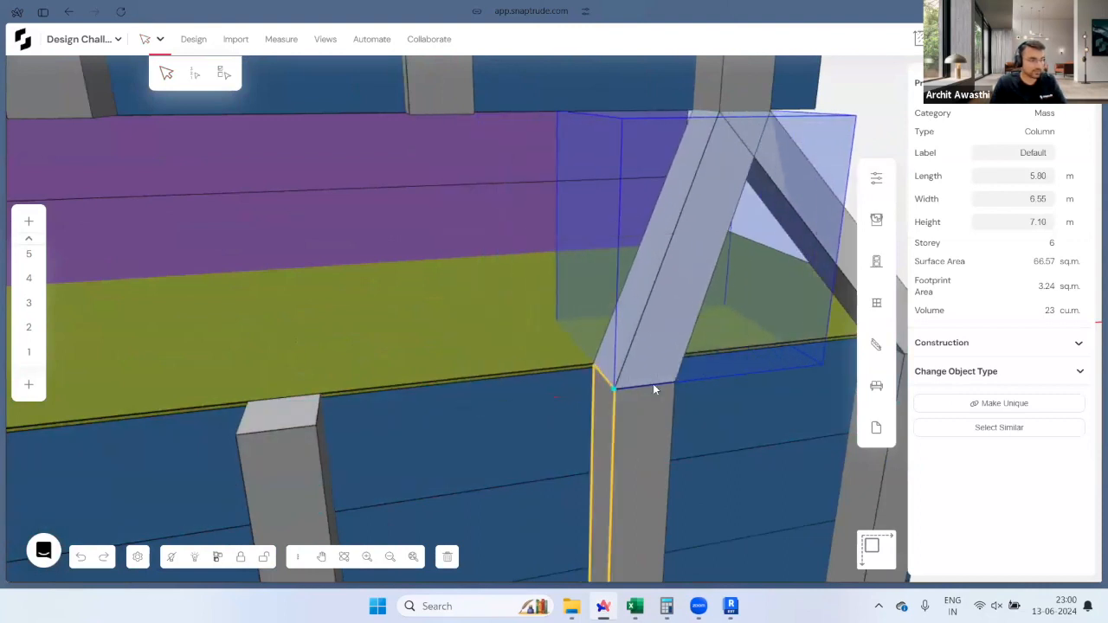
scroll(619, 381, "down", 5)
key("Escape")
Step: Test-copy the pair of diagonal columns to the left, then undo the copy
middle_click_drag(616, 371, 637, 358)
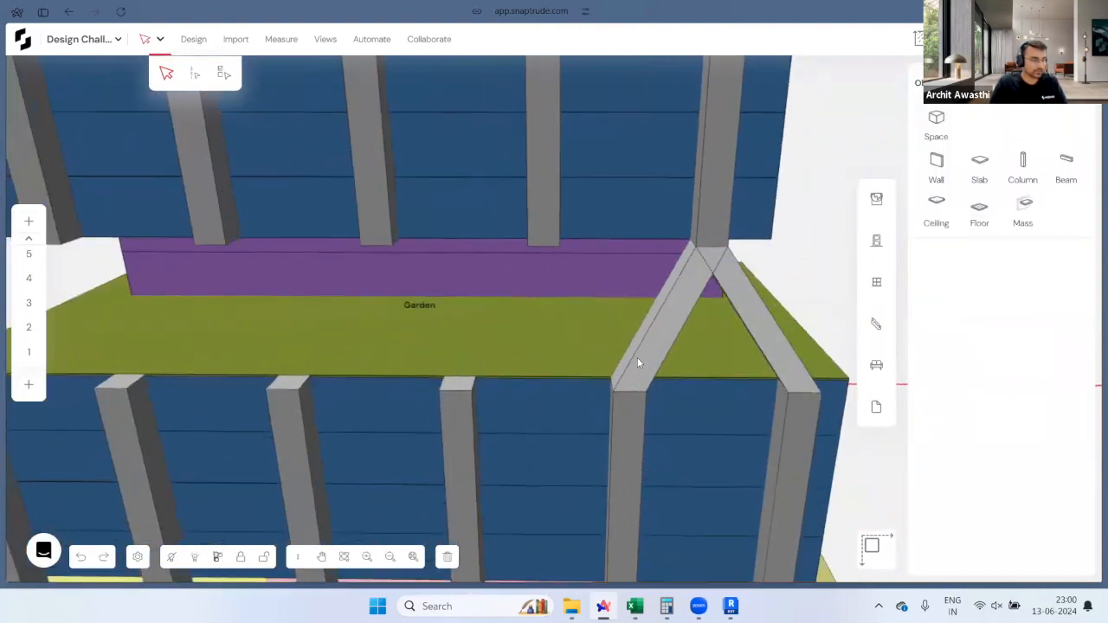
left_click(638, 358)
left_click(767, 339, "shift")
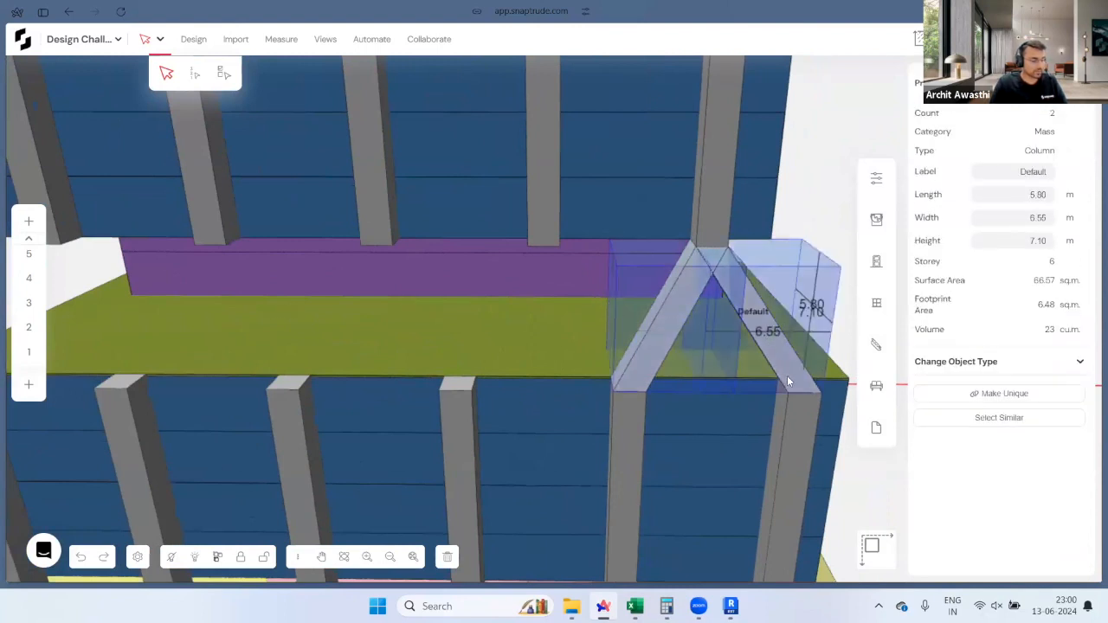
left_click_drag(817, 390, 644, 390, "ctrl")
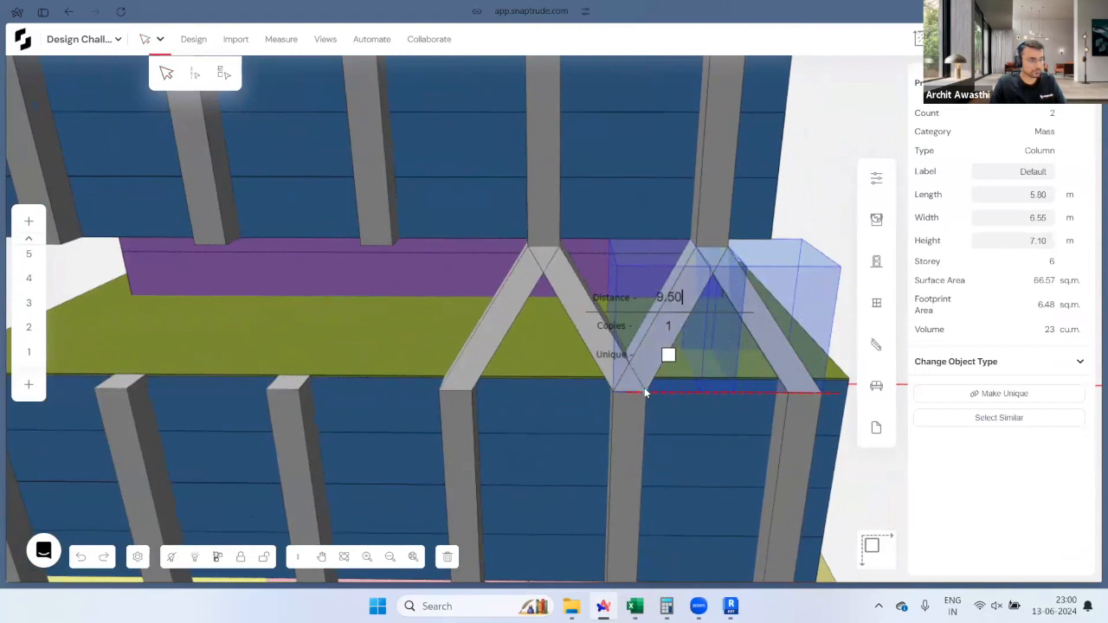
scroll(722, 413, "down", 2)
scroll(608, 417, "down", 3)
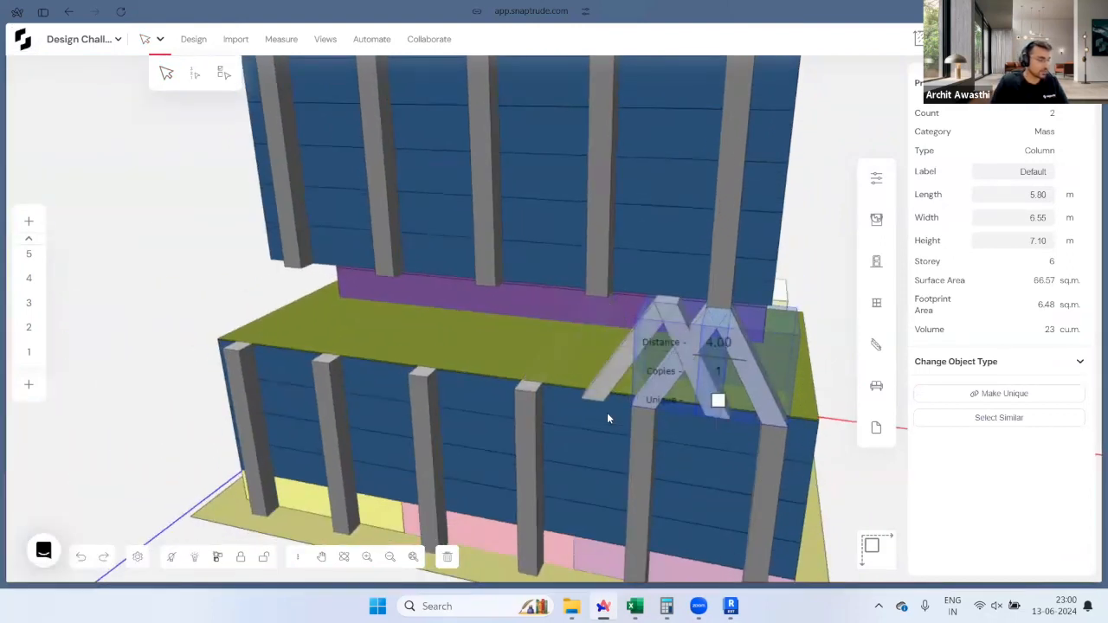
key("Return")
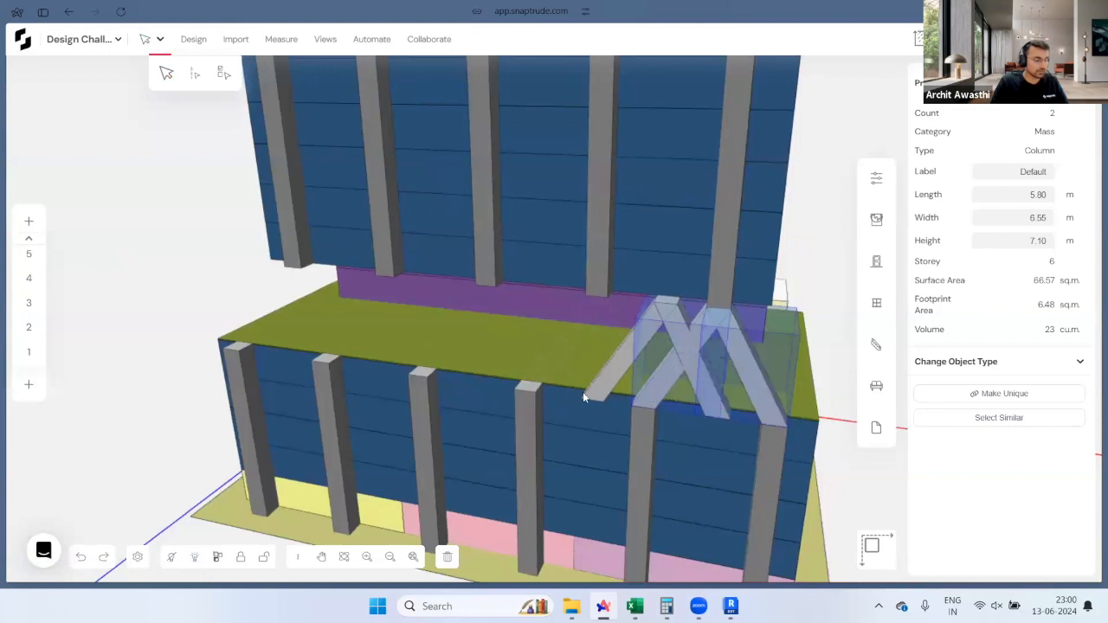
key("ctrl+z")
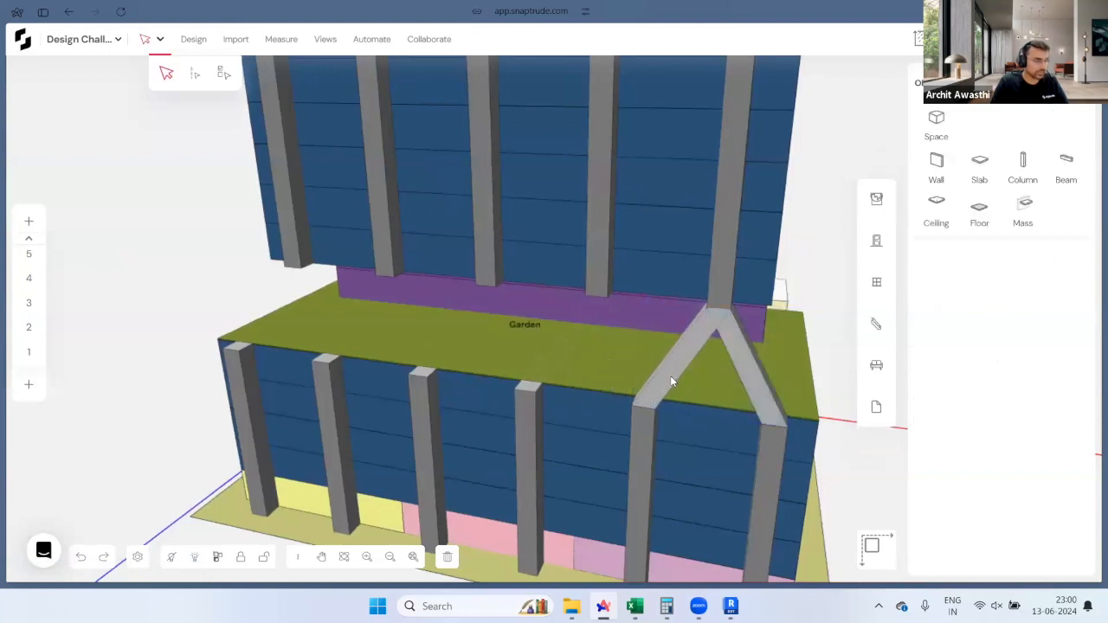
Step: Copy the diagonal V pair 9.50 m left with 4 copies across the garden setback
left_click(671, 376)
left_click(760, 379, "shift")
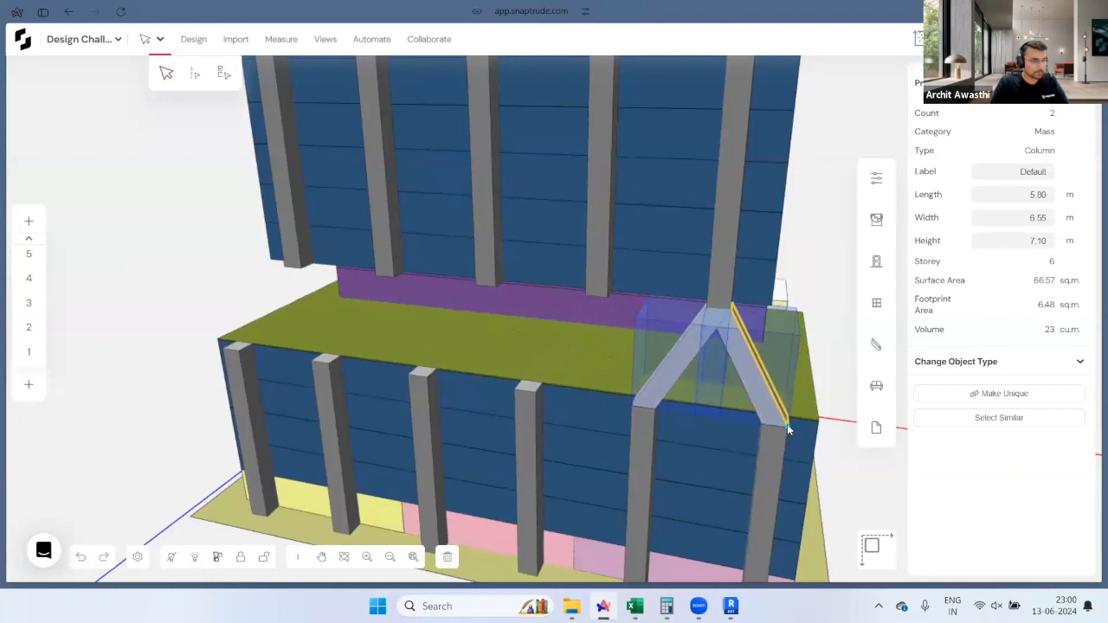
left_click_drag(787, 425, 668, 418)
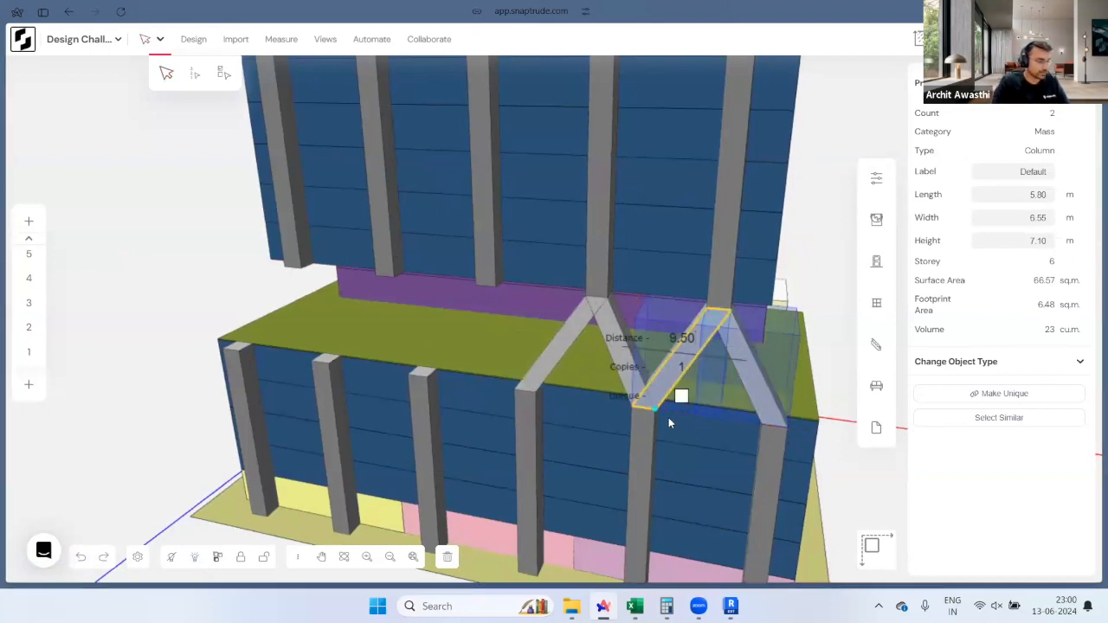
type("4")
key("Return")
Step: Copy the end diagonal column and shift the copy 1.40 to the left
right_click_drag(517, 378, 671, 269)
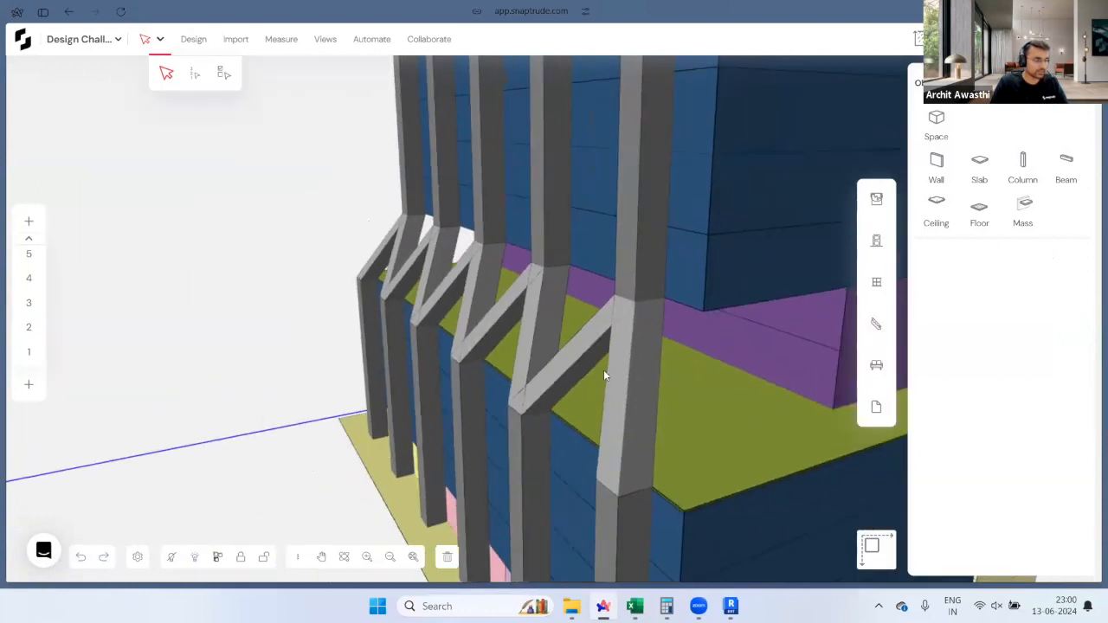
right_click_drag(604, 370, 554, 262)
right_click_drag(652, 390, 497, 315)
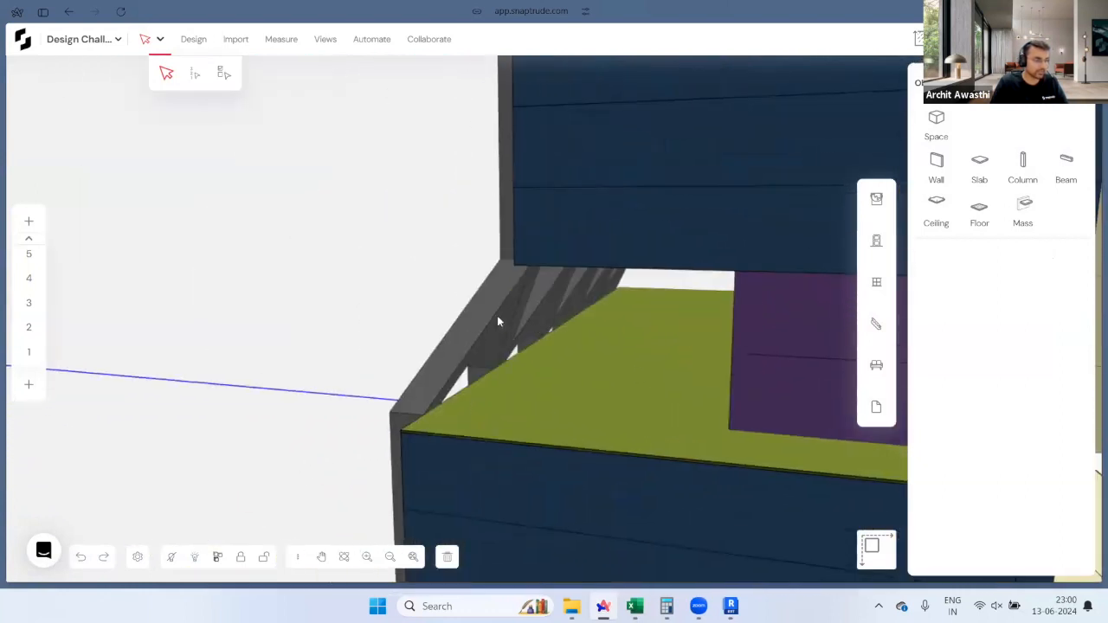
right_click_drag(538, 351, 654, 397)
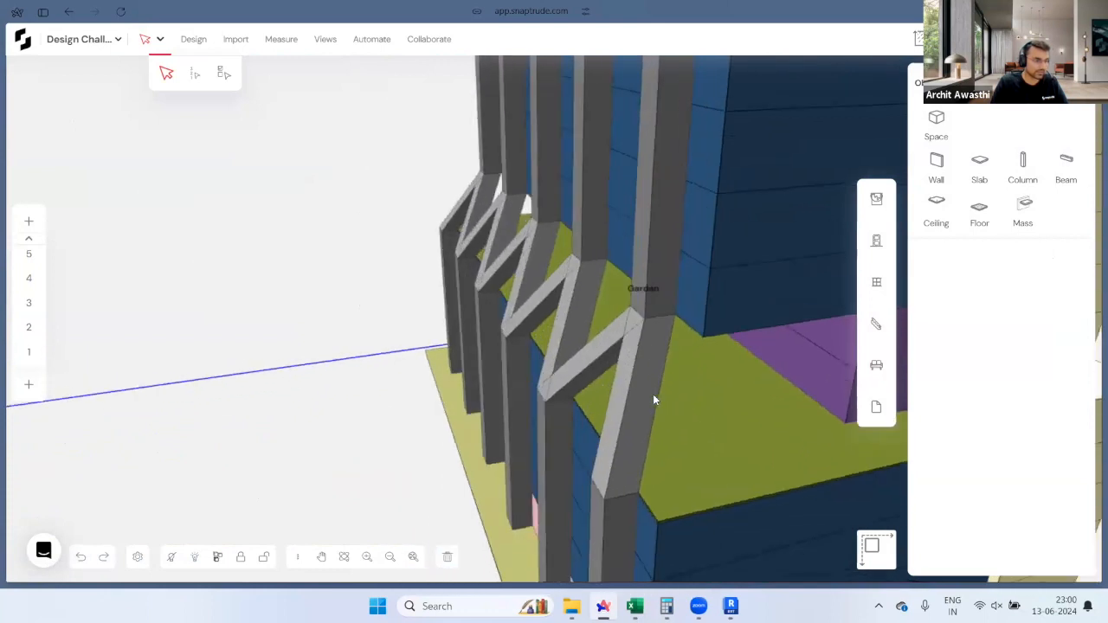
left_click(654, 399)
key("c")
left_click(655, 446)
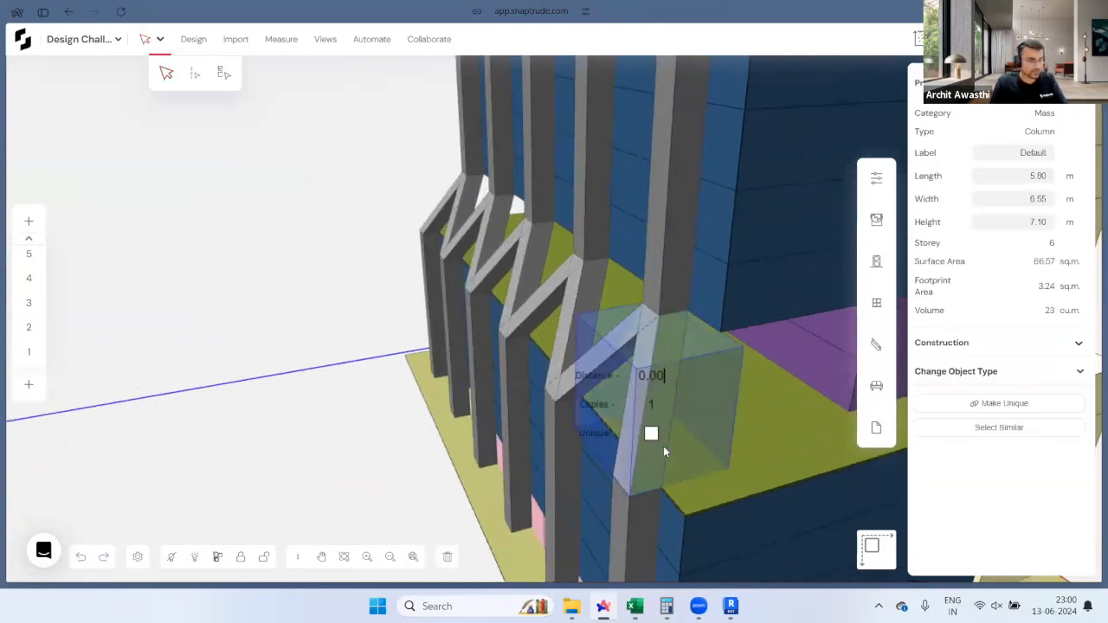
left_click(756, 440)
left_click(749, 431)
right_click_drag(685, 444, 594, 315)
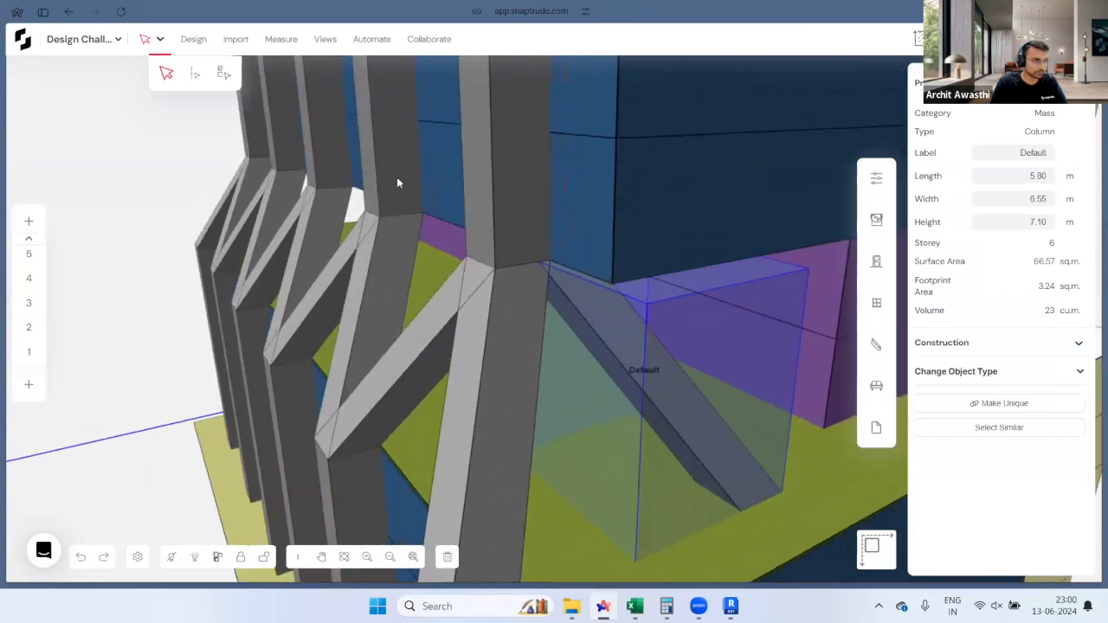
scroll(530, 244, "up", 5)
left_click_drag(584, 251, 531, 248)
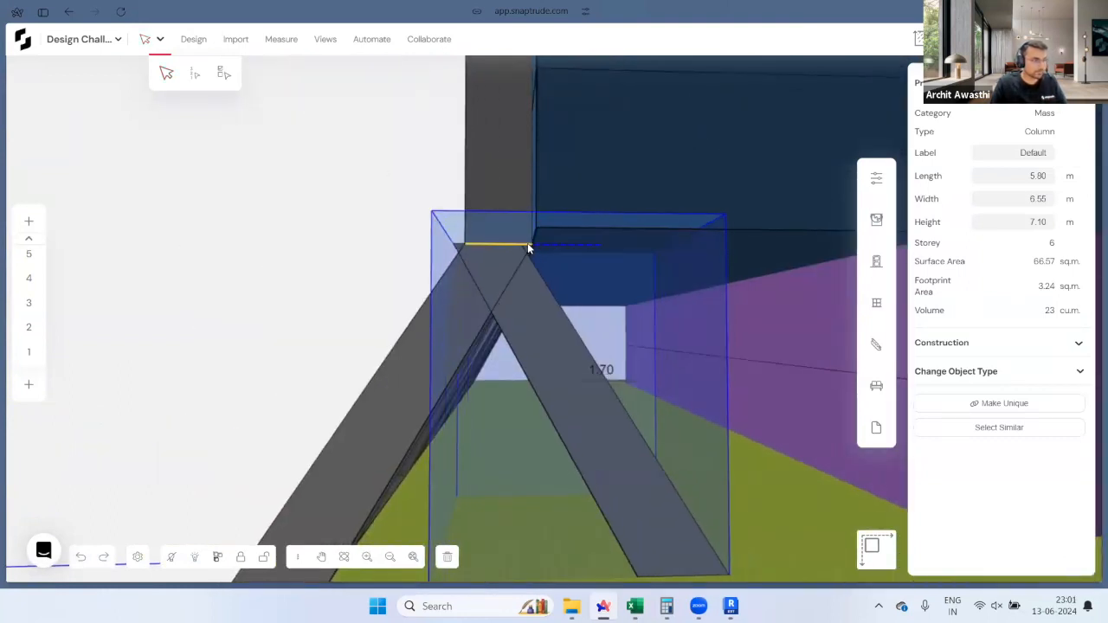
left_click(530, 246)
Step: Copy a column piece left across the slab and move it sideways by 2.08
right_click_drag(674, 376, 942, 405)
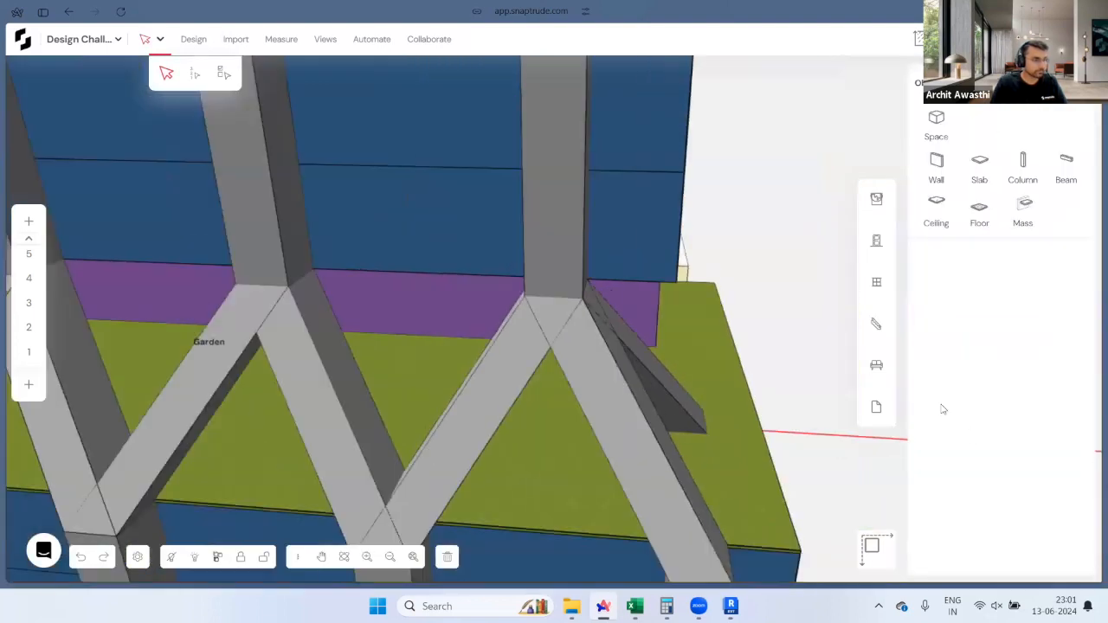
scroll(308, 368, "down", 3)
right_click_drag(309, 368, 674, 292)
scroll(523, 371, "down", 3)
right_click_drag(502, 376, 604, 442)
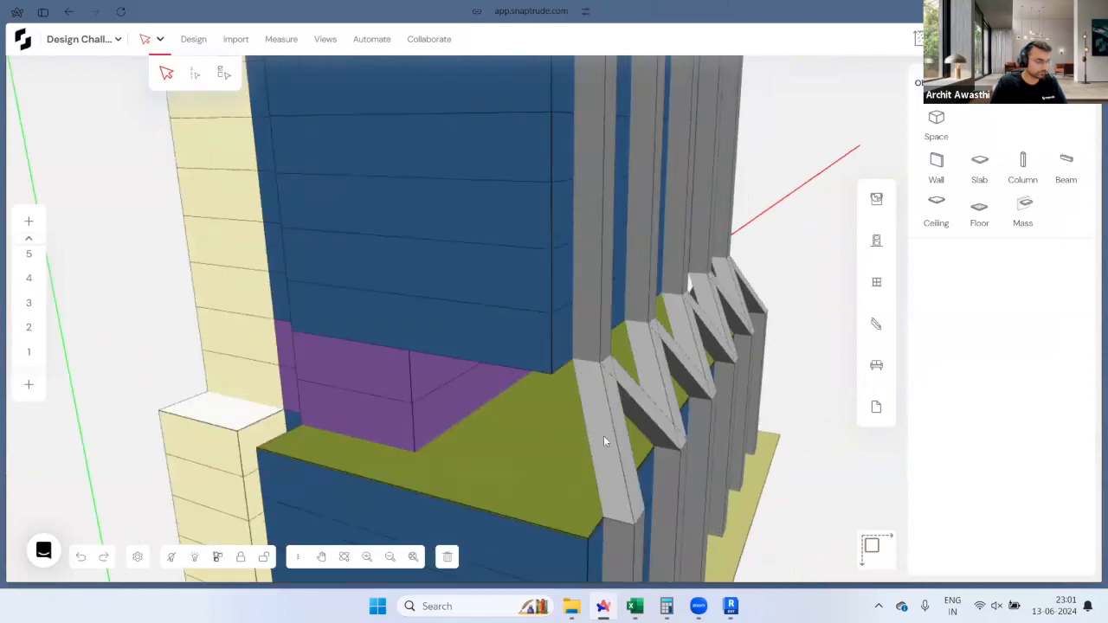
left_click_drag(606, 466, 534, 445, "ctrl")
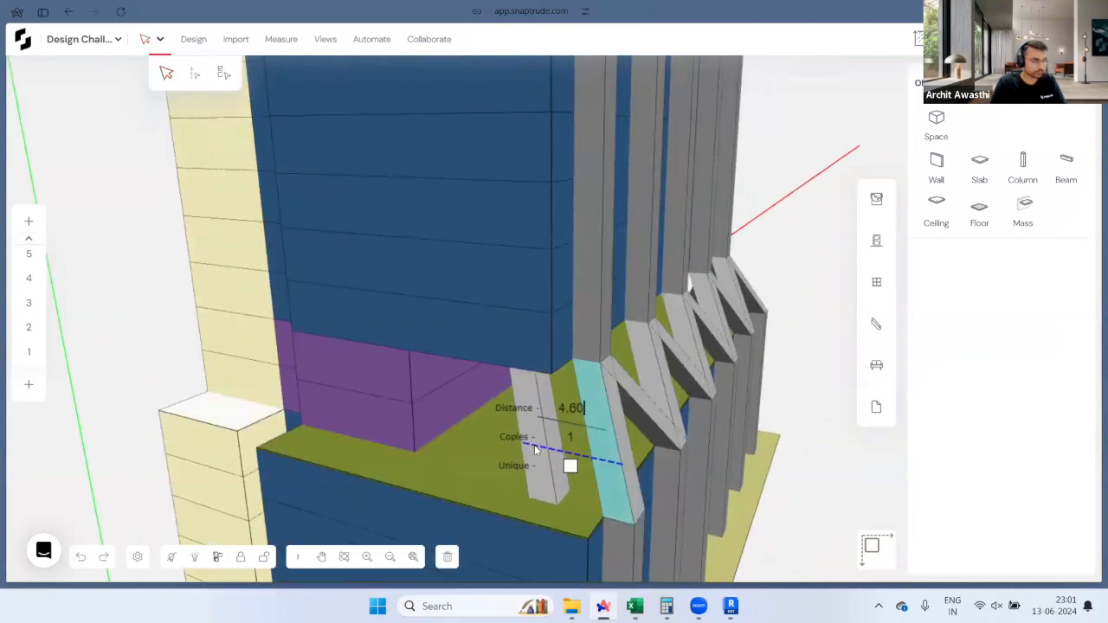
key("Return")
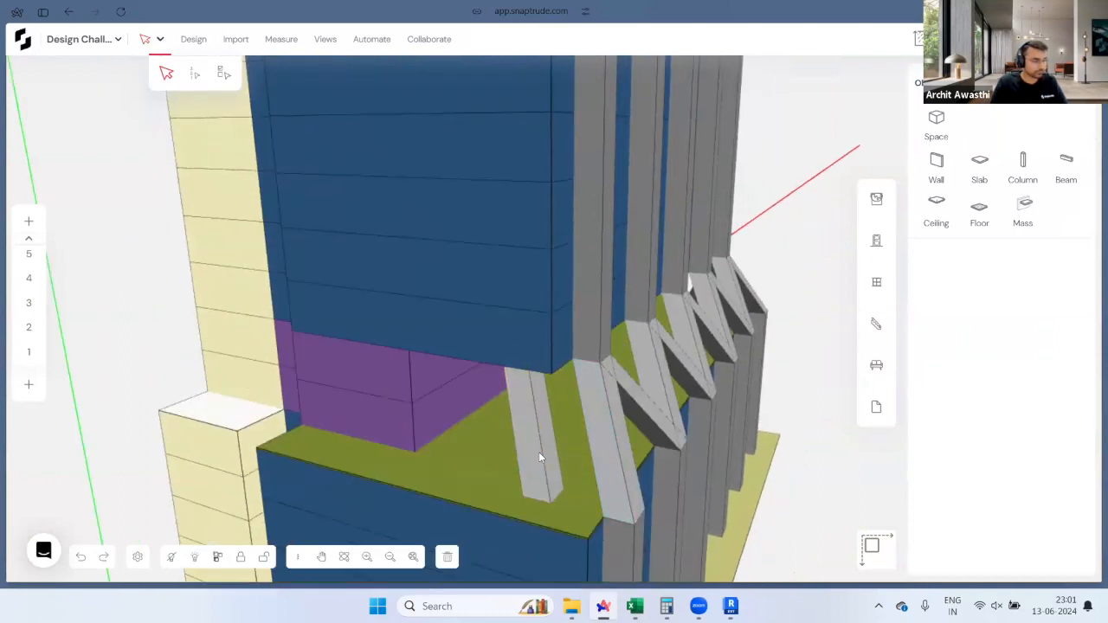
left_click(537, 467)
scroll(573, 365, "up", 10)
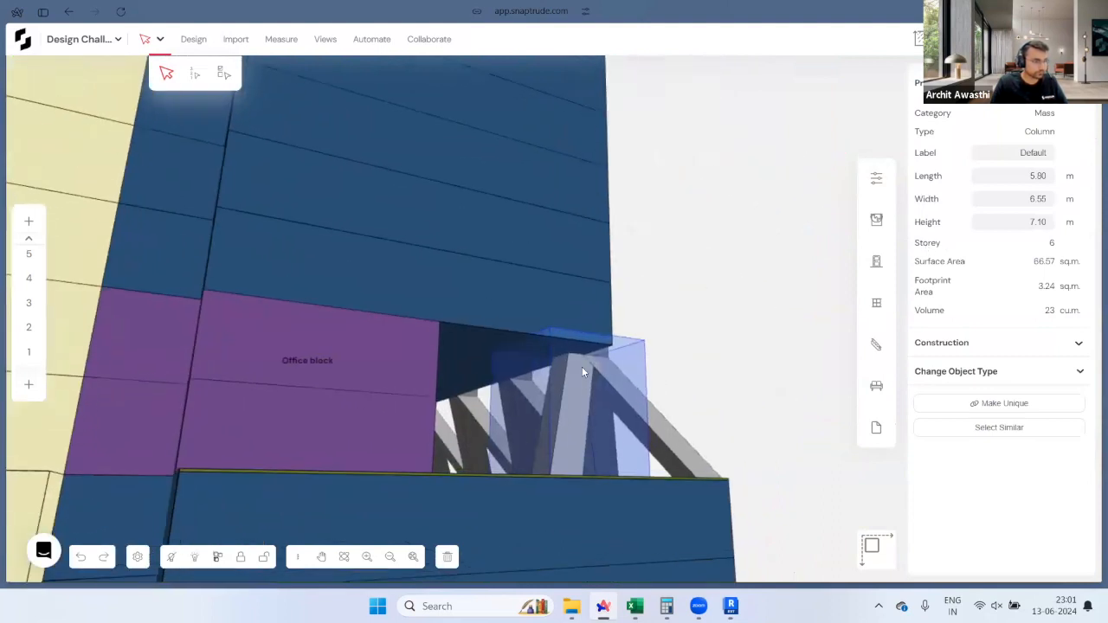
scroll(574, 360, "up", 5)
left_click_drag(573, 360, 607, 382)
key("Escape")
Step: Orbit around to inspect the zig-zag braces from the building's right side
right_click_drag(639, 401, 378, 385)
scroll(378, 384, "down", 5)
right_click_drag(544, 357, 118, 446)
mouse_move(560, 431)
right_mouse_down()
mouse_move(150, 329)
mouse_move(139, 339)
mouse_move(388, 409)
right_mouse_up()
right_click_drag(670, 314, 610, 468)
left_click(612, 468)
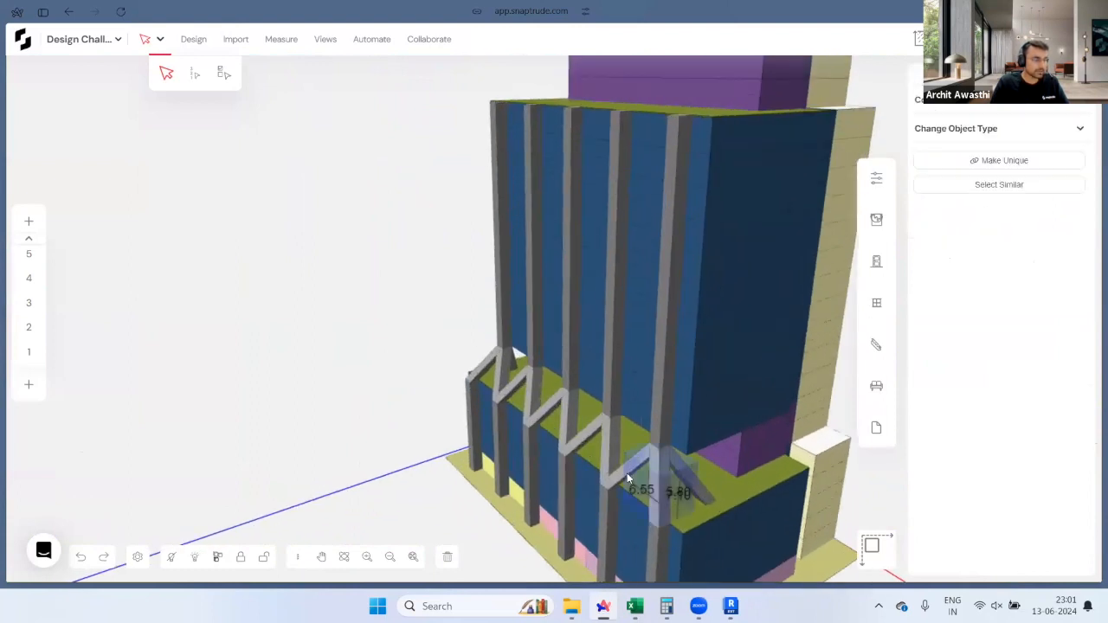
left_click(585, 440, "shift")
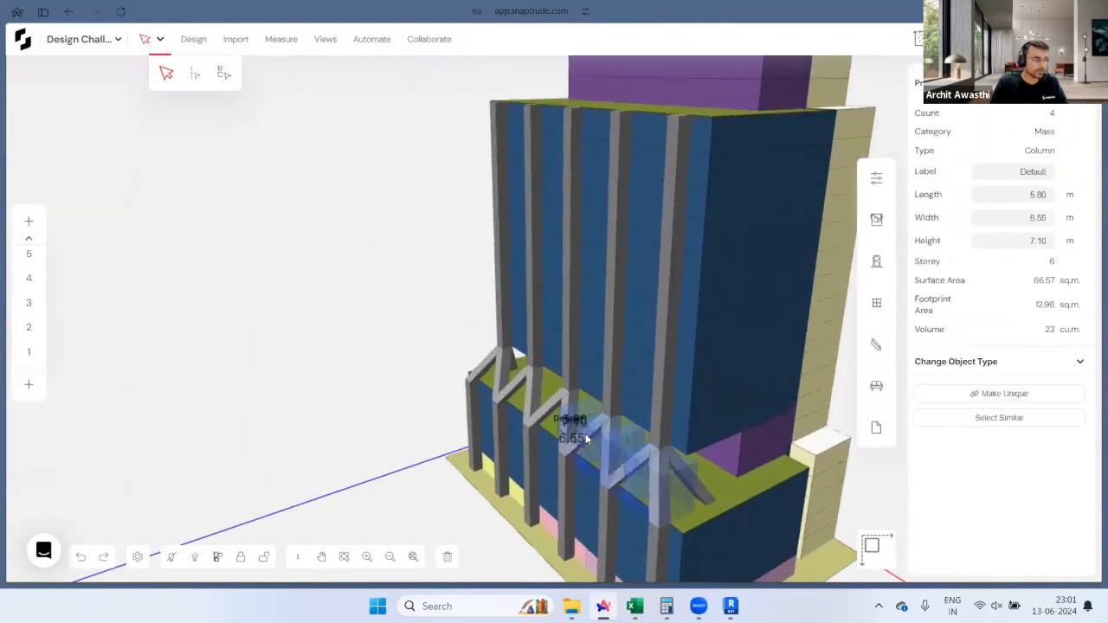
left_click(518, 390, "shift")
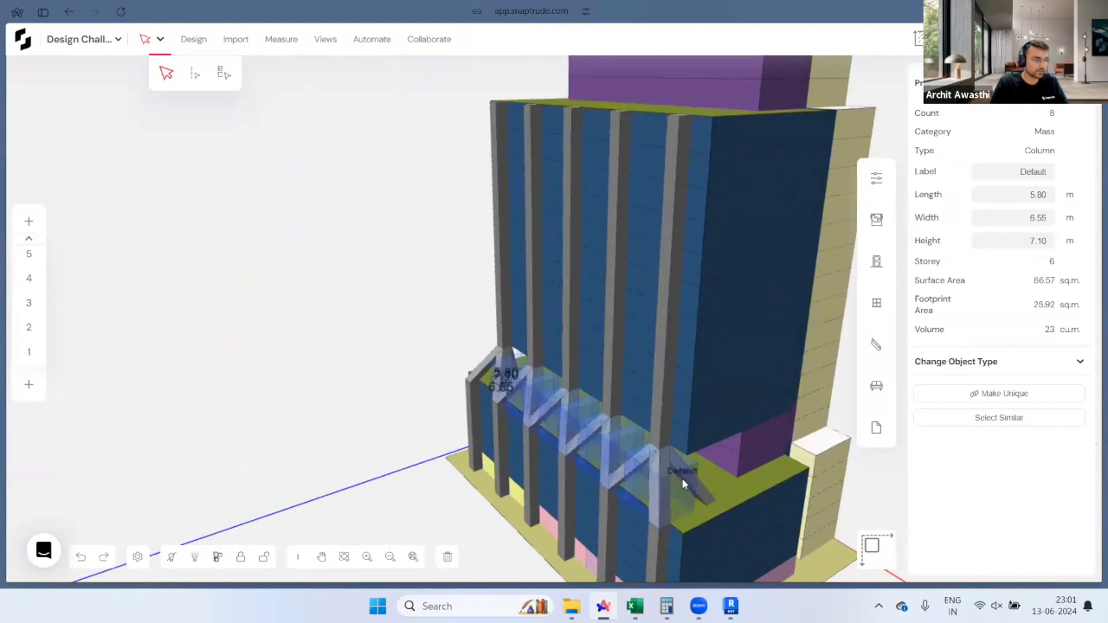
left_click(659, 528, "shift")
left_click(659, 529)
scroll(589, 530, "down", 3)
scroll(642, 242, "up", 1)
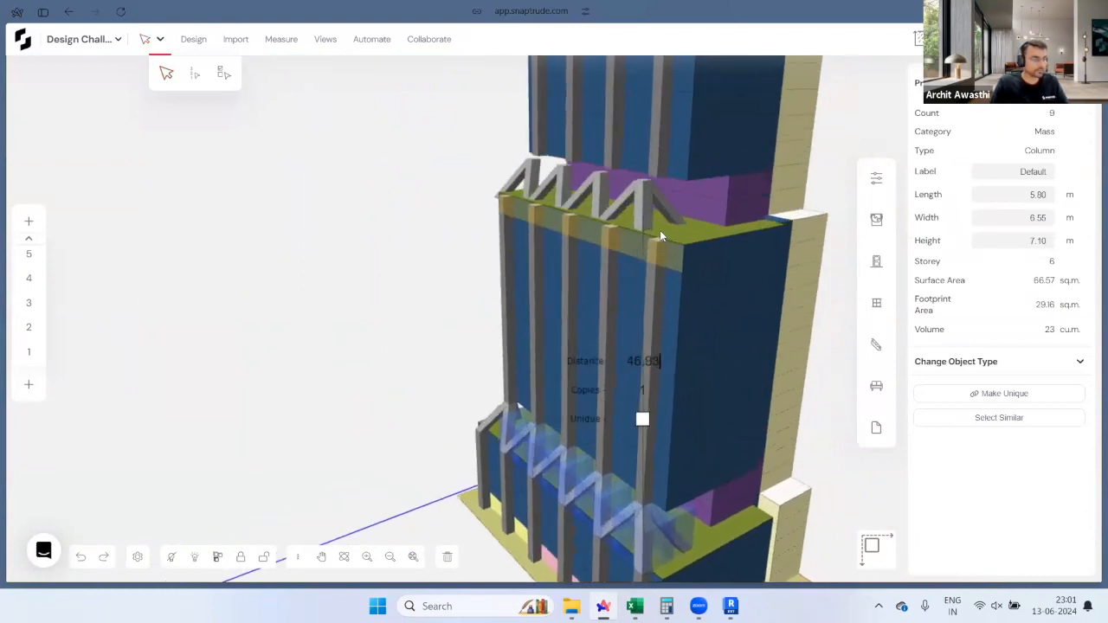
scroll(660, 230, "up", 1)
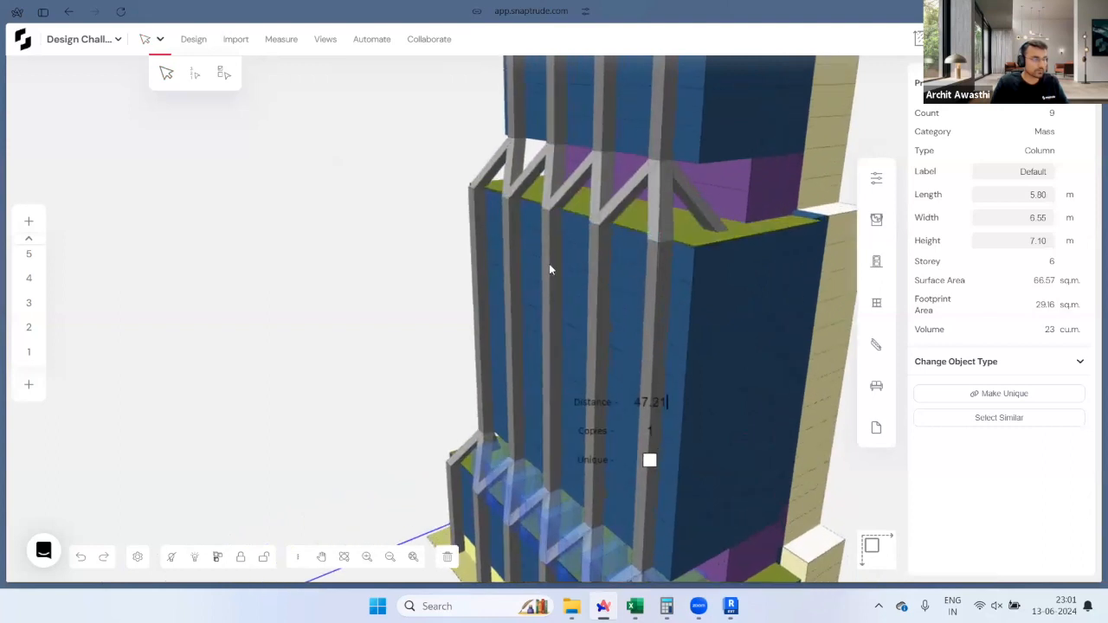
key("Escape")
middle_click_drag(651, 292, 642, 397)
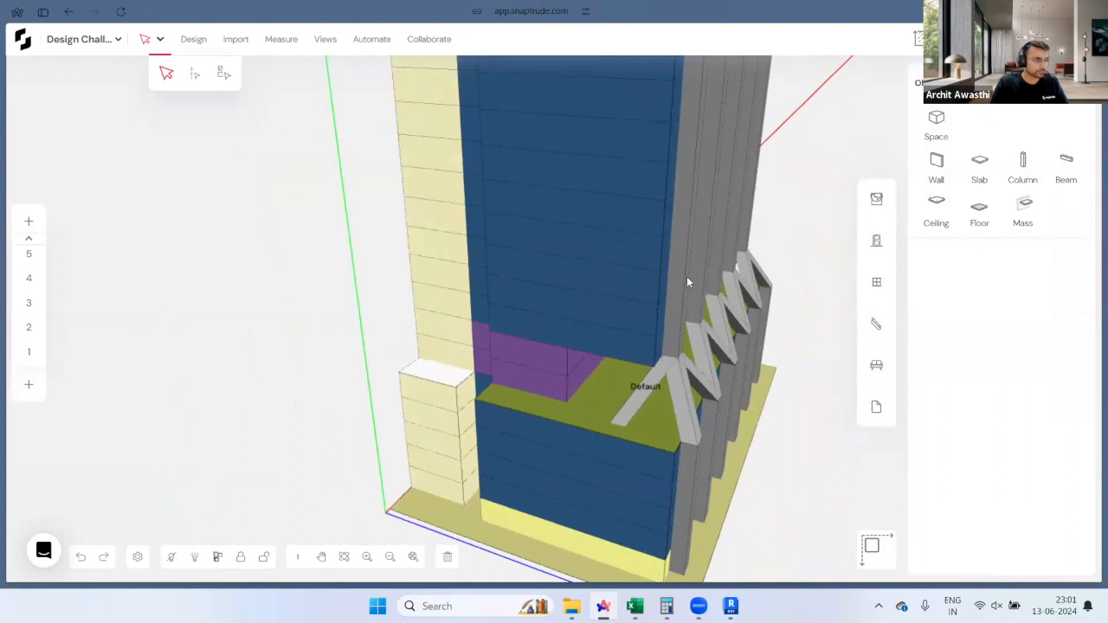
scroll(688, 282, "up", 2)
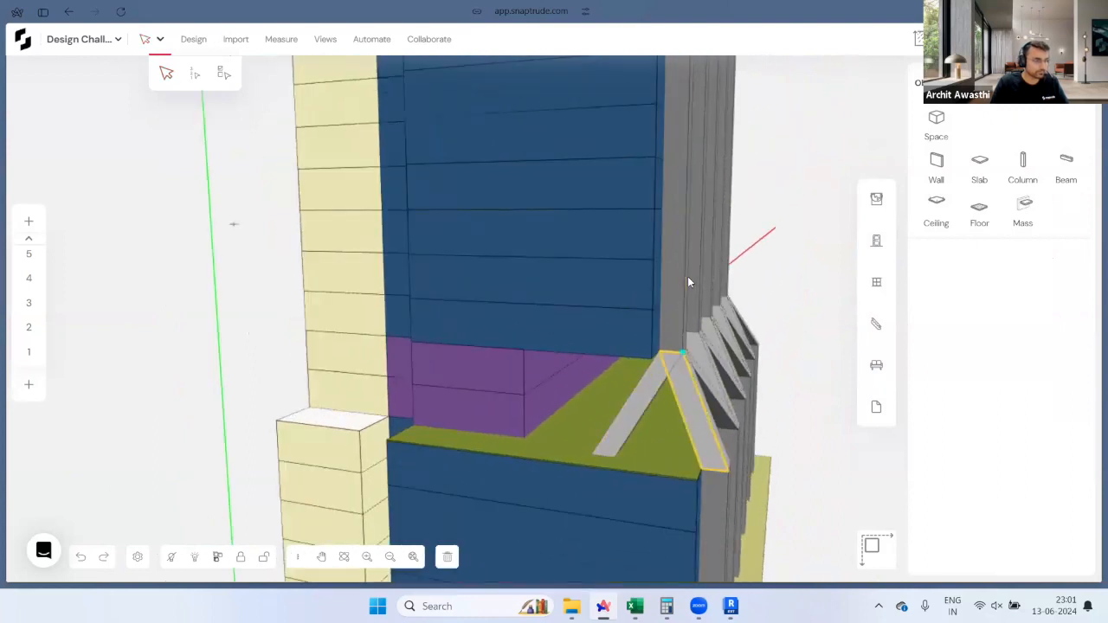
left_click(680, 352, "alt")
scroll(646, 479, "down", 1)
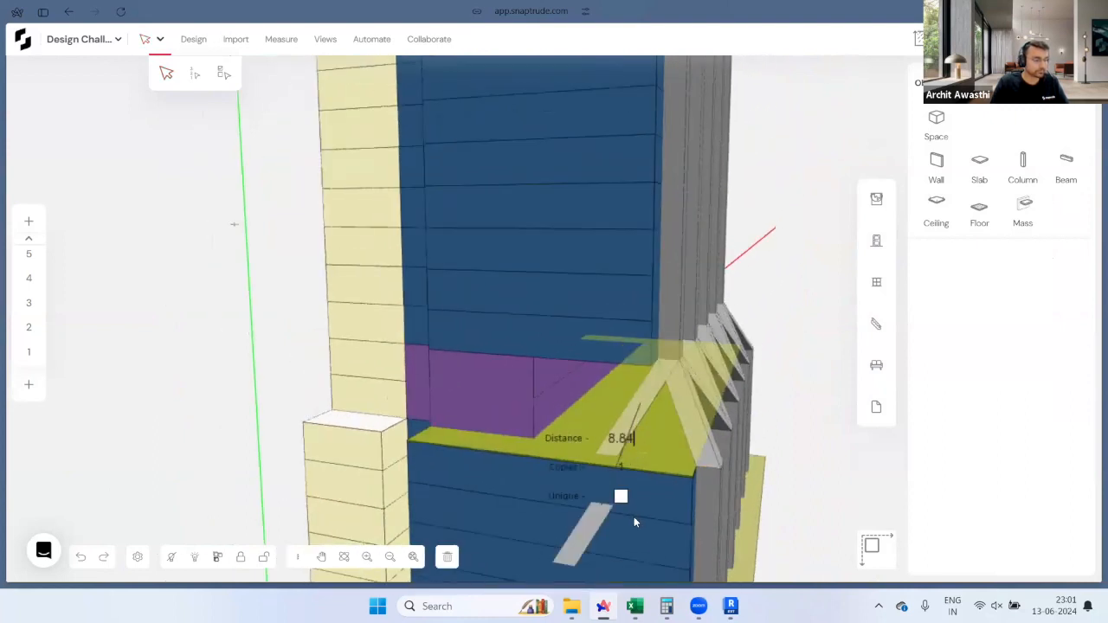
scroll(632, 522, "down", 3)
middle_click_drag(584, 387, 578, 453)
scroll(580, 471, "down", 2)
scroll(647, 123, "up", 1)
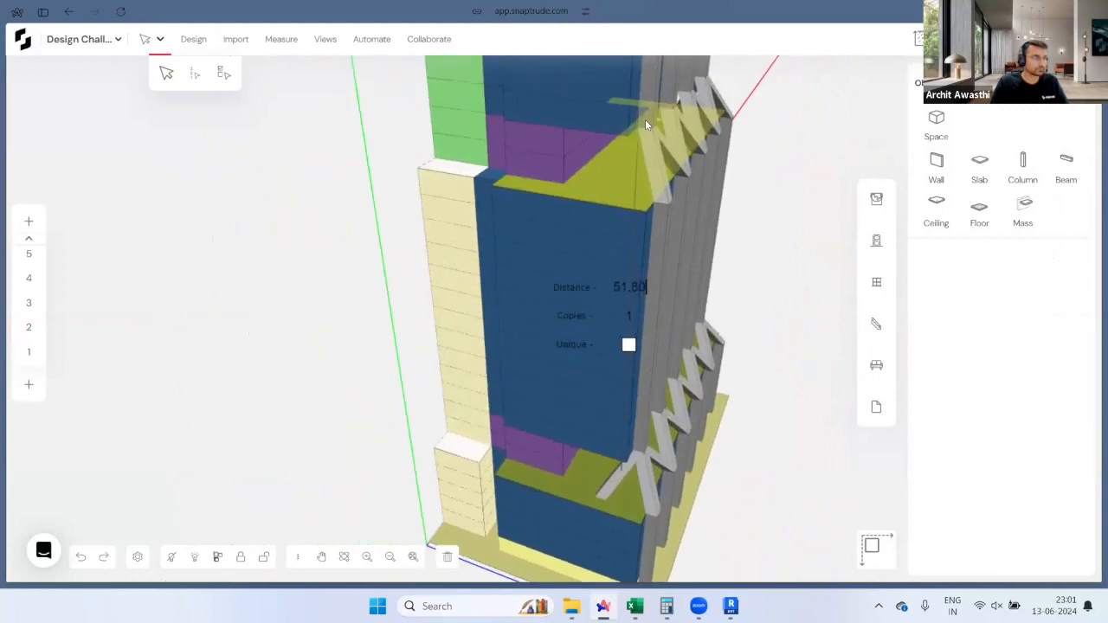
scroll(645, 119, "up", 5)
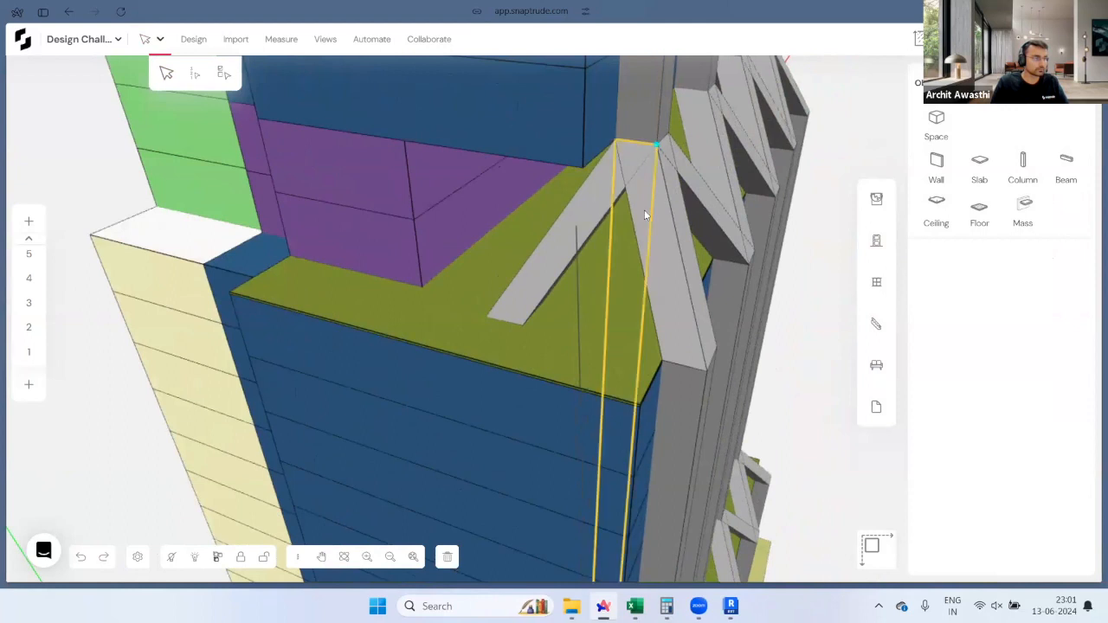
scroll(566, 338, "down", 5)
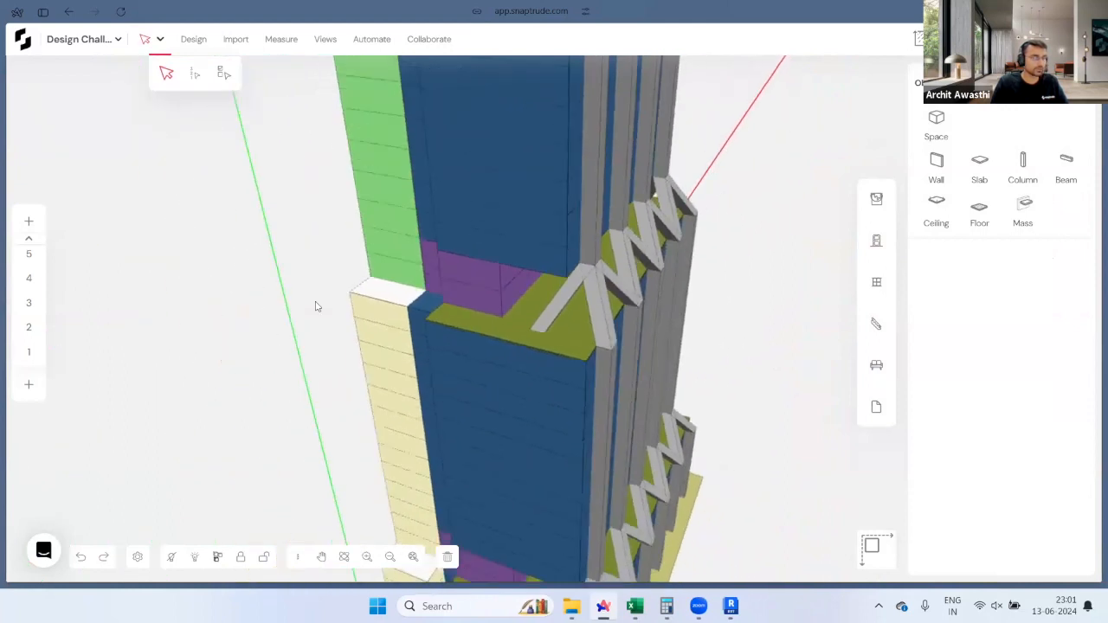
right_click_drag(316, 306, 517, 329)
scroll(517, 329, "down", 3)
right_click_drag(345, 296, 548, 422)
scroll(572, 394, "down", 4)
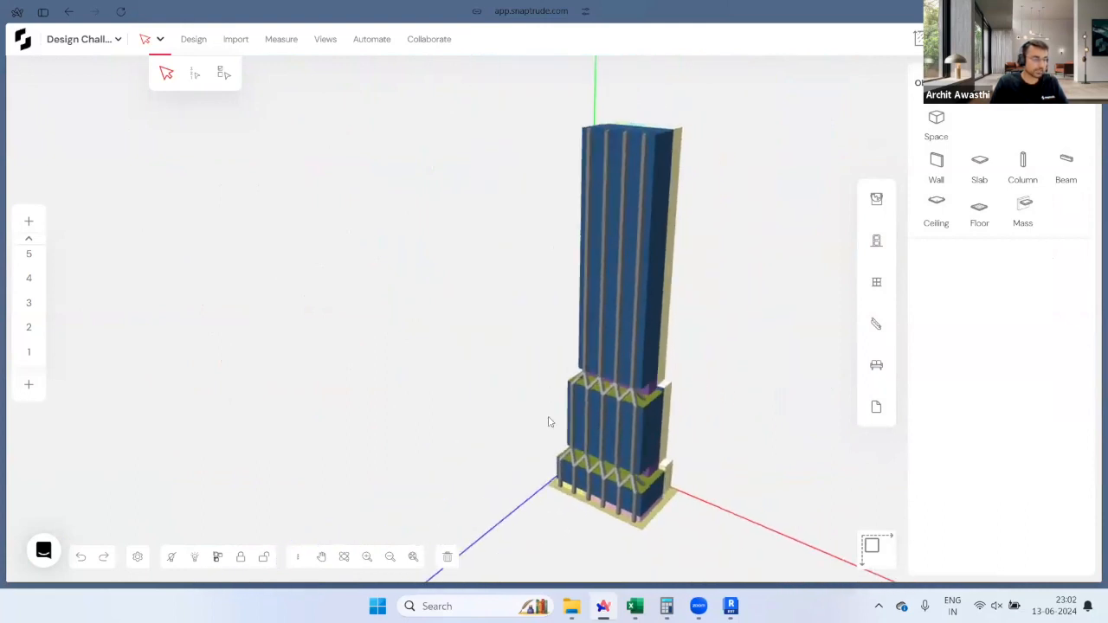
Step: Show the by-storey Area/F.A.R. chart: total F.A.R. 26.53 against a target of 30
middle_click_drag(548, 421, 436, 415)
right_click_drag(437, 415, 479, 425)
middle_click_drag(480, 426, 568, 456)
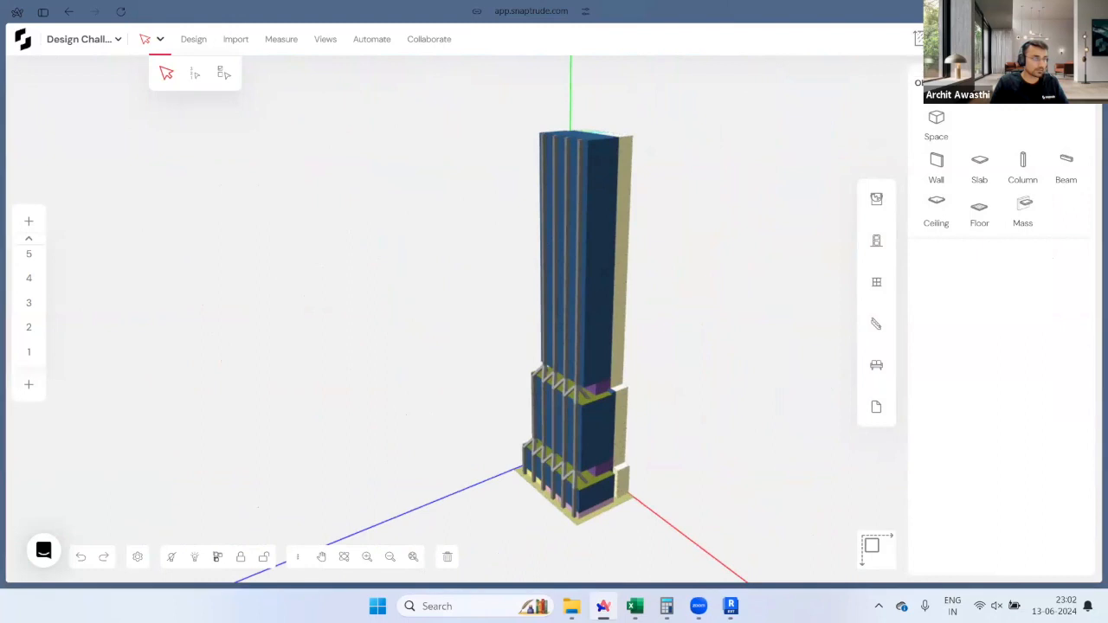
left_click(919, 38)
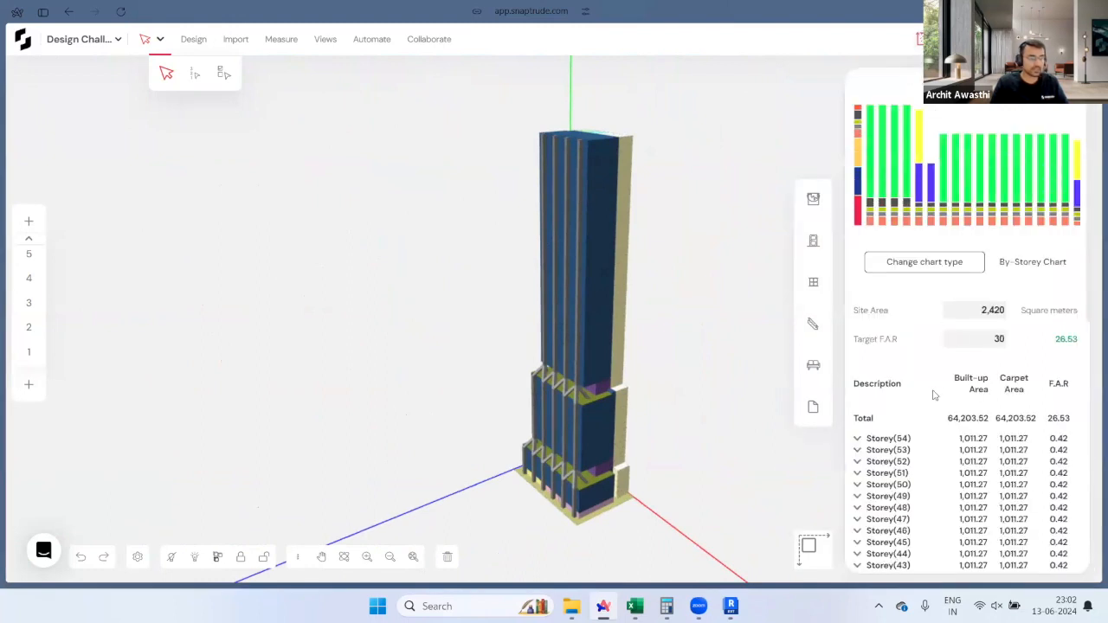
Step: Orbit around the tower to inspect the braced podium from the front and sides
right_click_drag(664, 445, 777, 446)
scroll(676, 386, "up", 1)
mouse_move(675, 386)
middle_mouse_down()
mouse_move(668, 422)
mouse_move(688, 375)
middle_mouse_up()
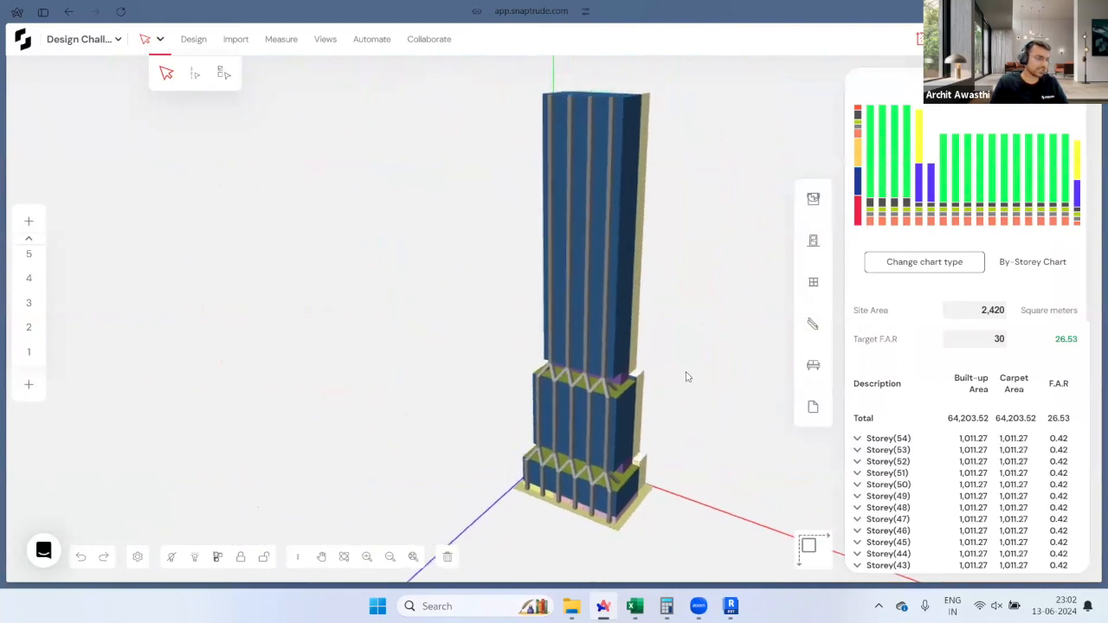
right_click_drag(649, 393, 646, 426)
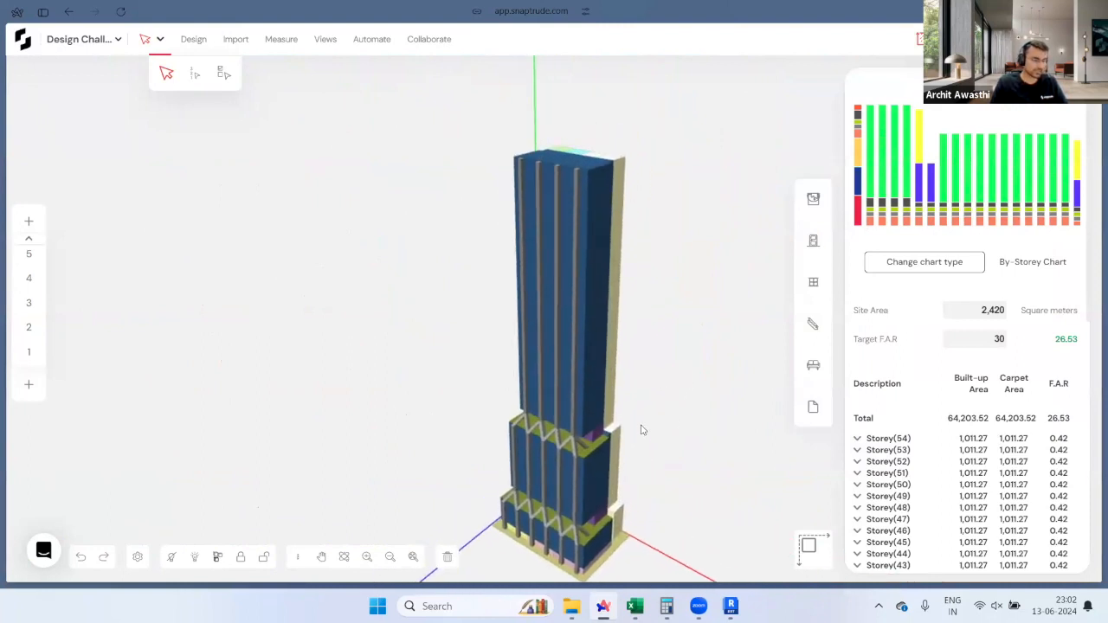
middle_click_drag(644, 431, 649, 406)
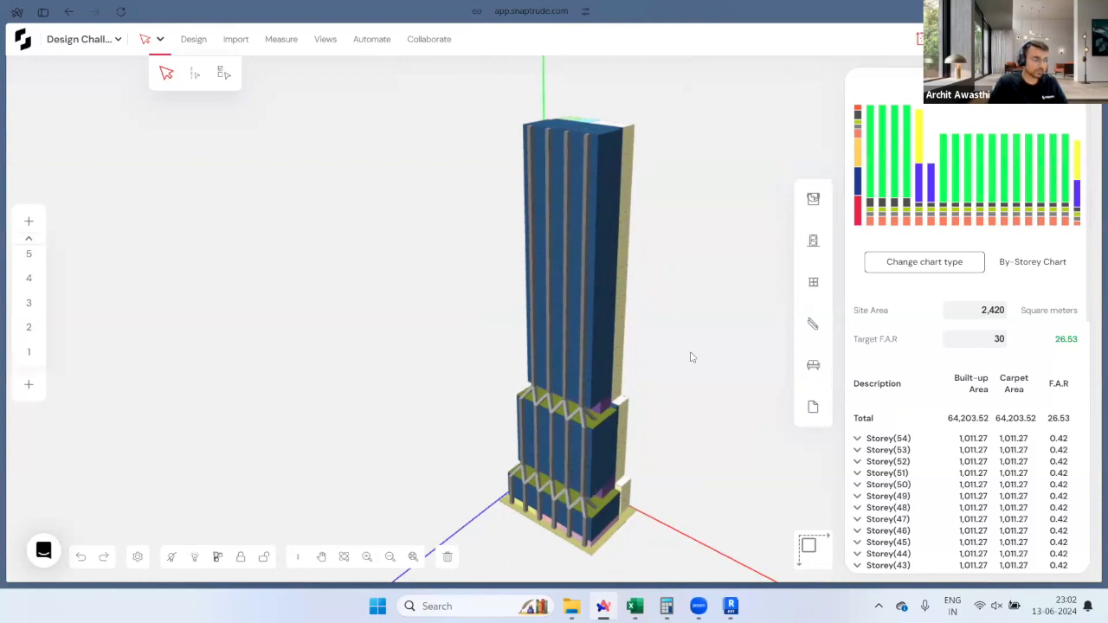
scroll(597, 363, "up", 3)
middle_click_drag(593, 362, 531, 355)
scroll(535, 357, "up", 2)
scroll(643, 399, "up", 5)
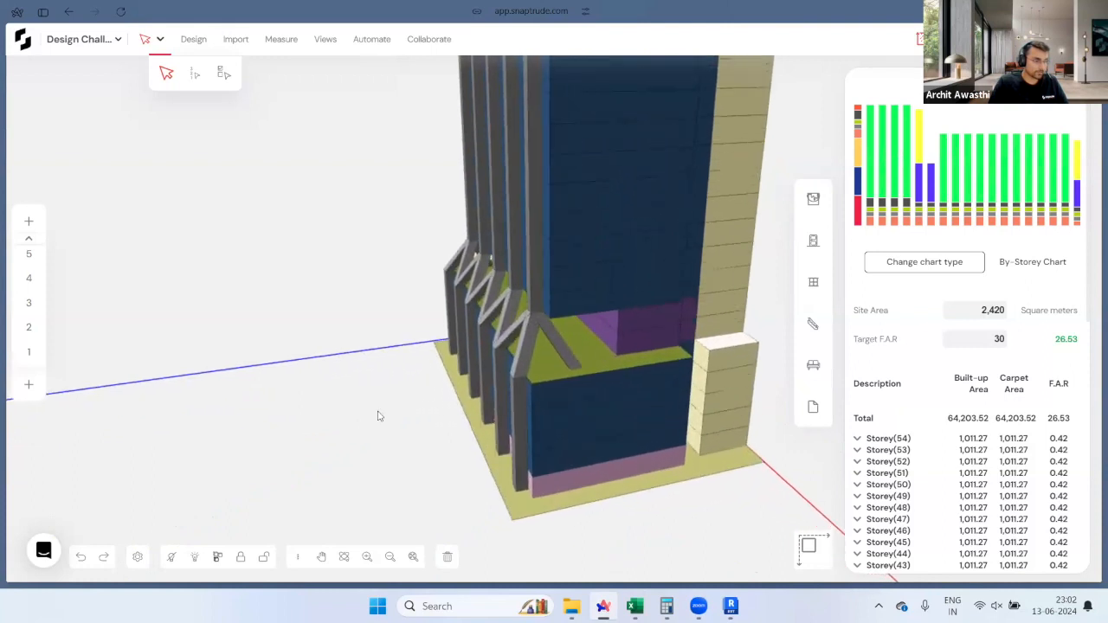
middle_click_drag(559, 431, 418, 446)
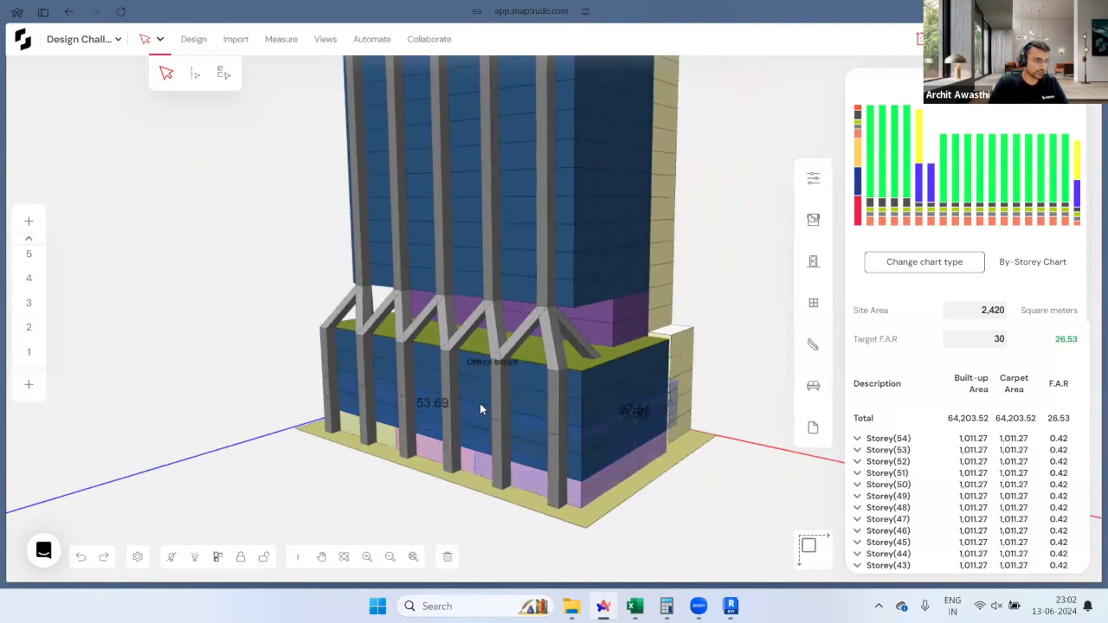
middle_click_drag(646, 417, 658, 450)
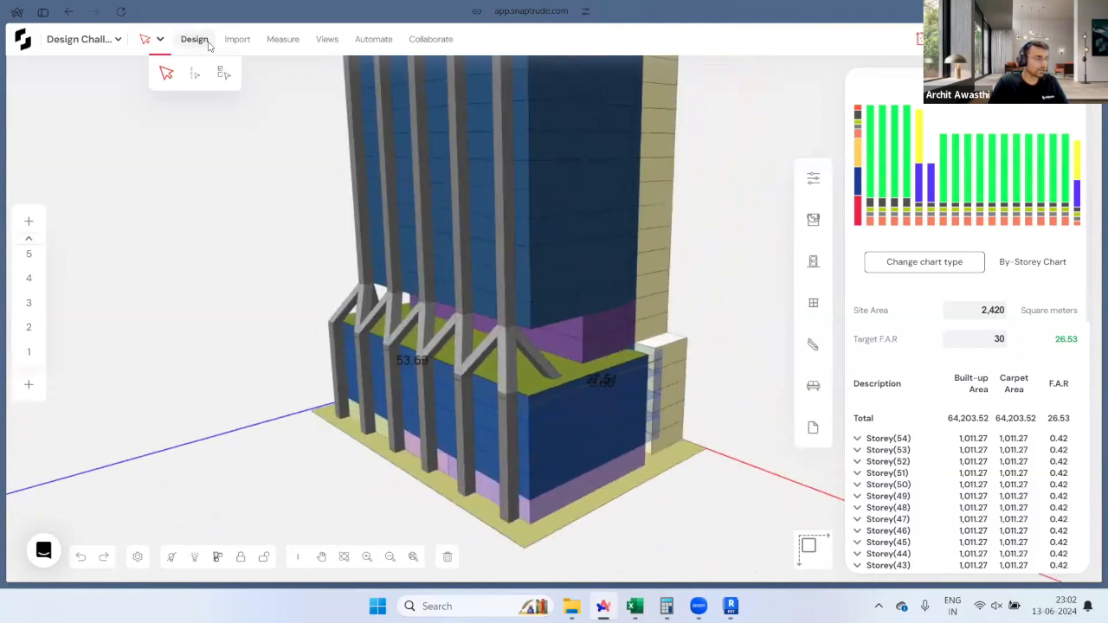
Step: In the Automate settings, choose Curtain Wall with Mullions as the External Walls type
left_click(373, 39)
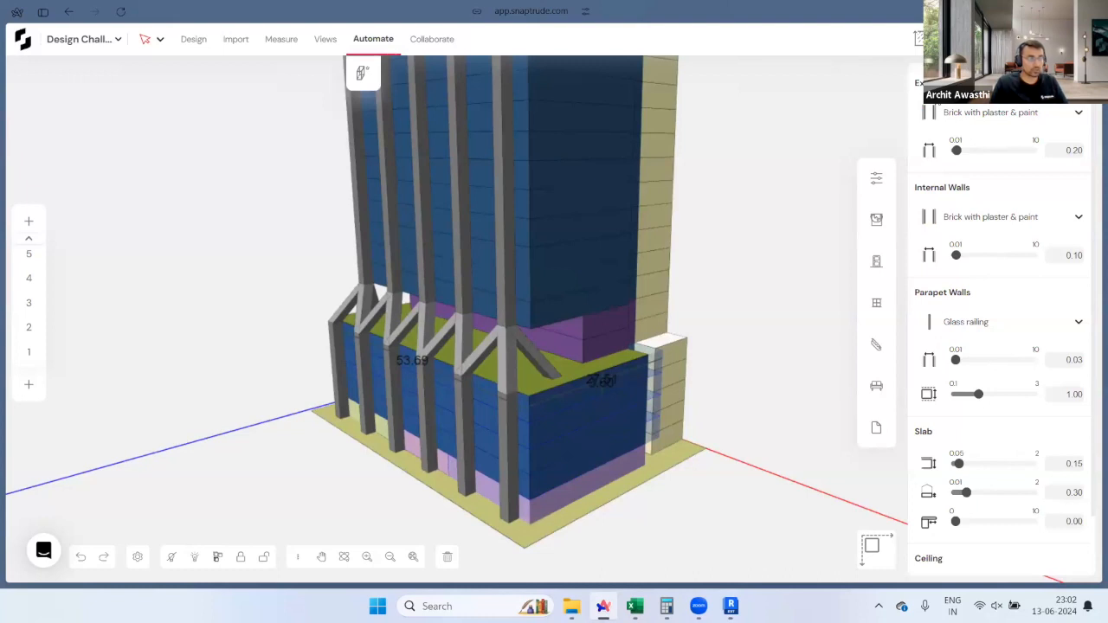
left_click(1001, 119)
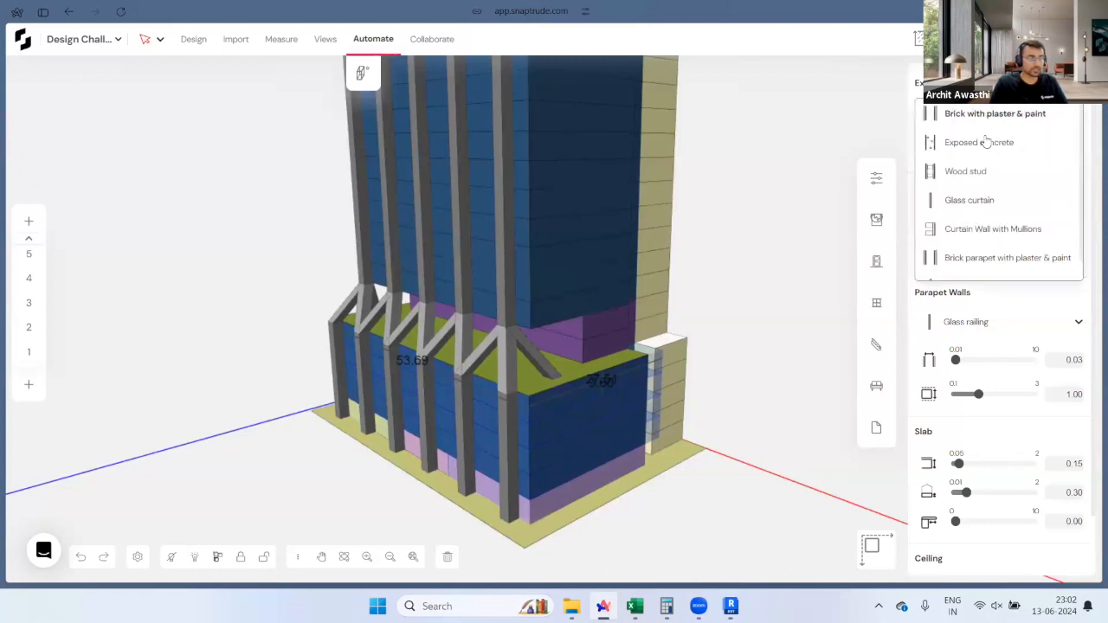
left_click(1036, 229)
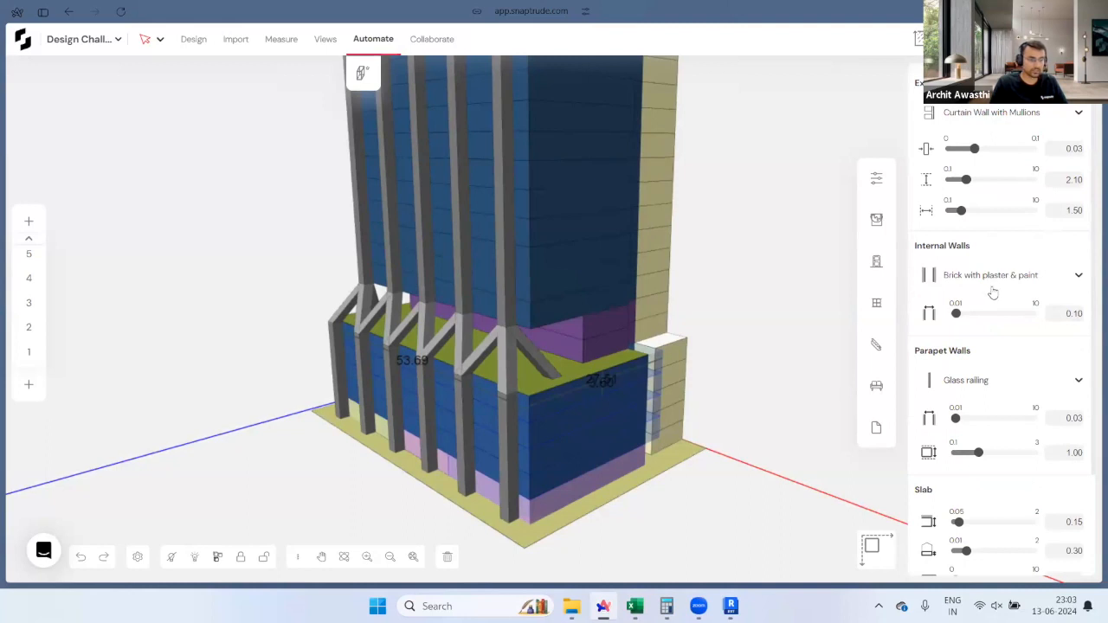
scroll(993, 293, "down", 3)
scroll(991, 285, "up", 3)
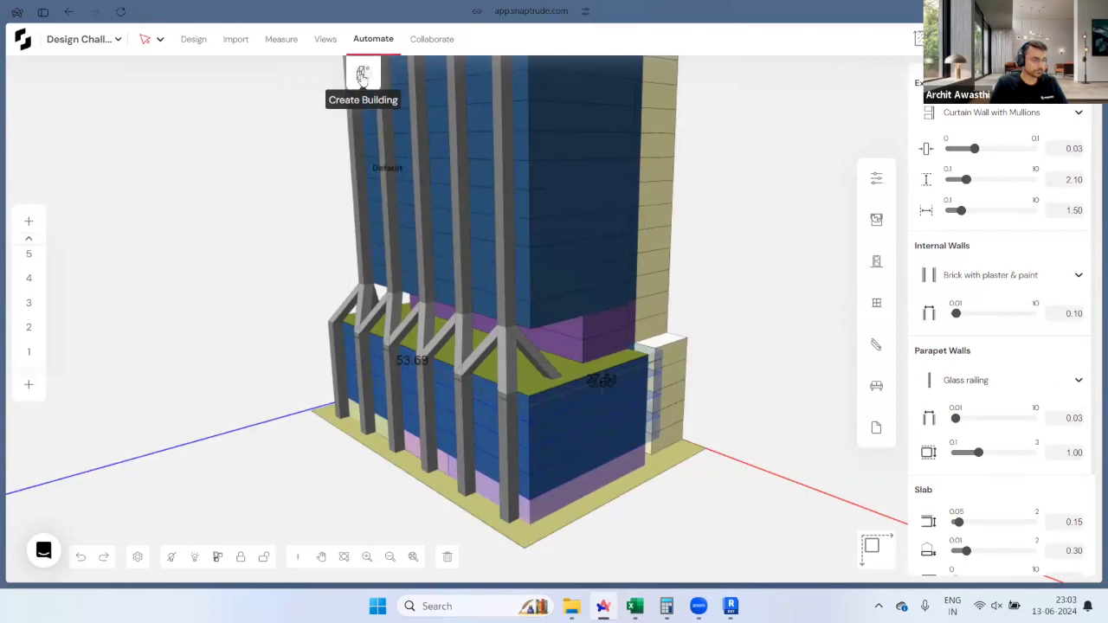
Step: Regenerate the building and inspect the podium's new mullioned curtain walls up close
left_click(361, 76)
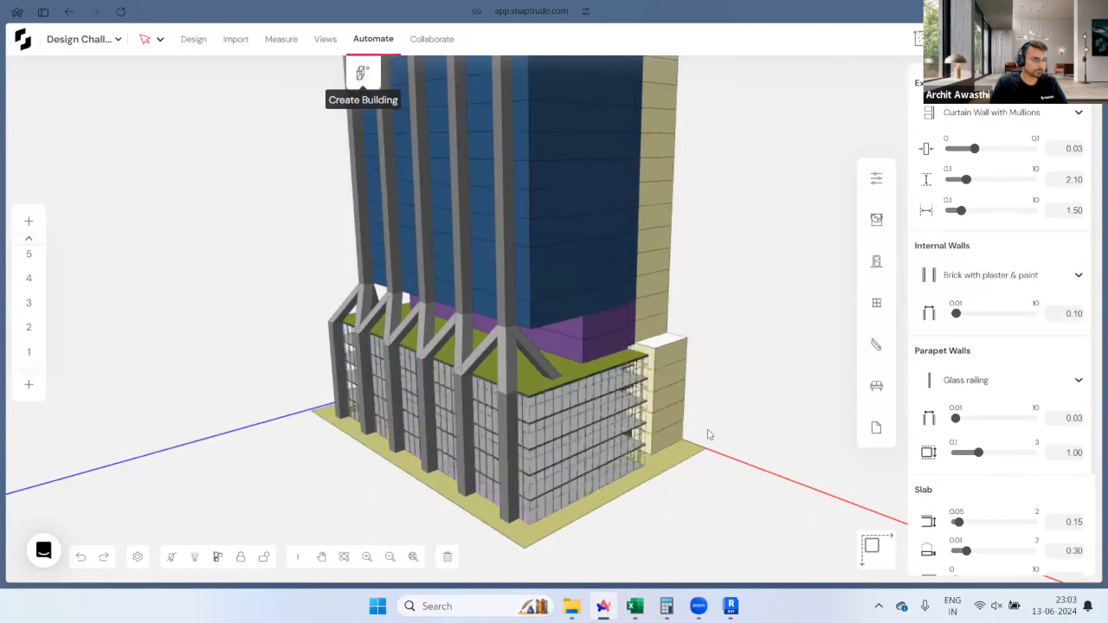
middle_click_drag(644, 445, 684, 463)
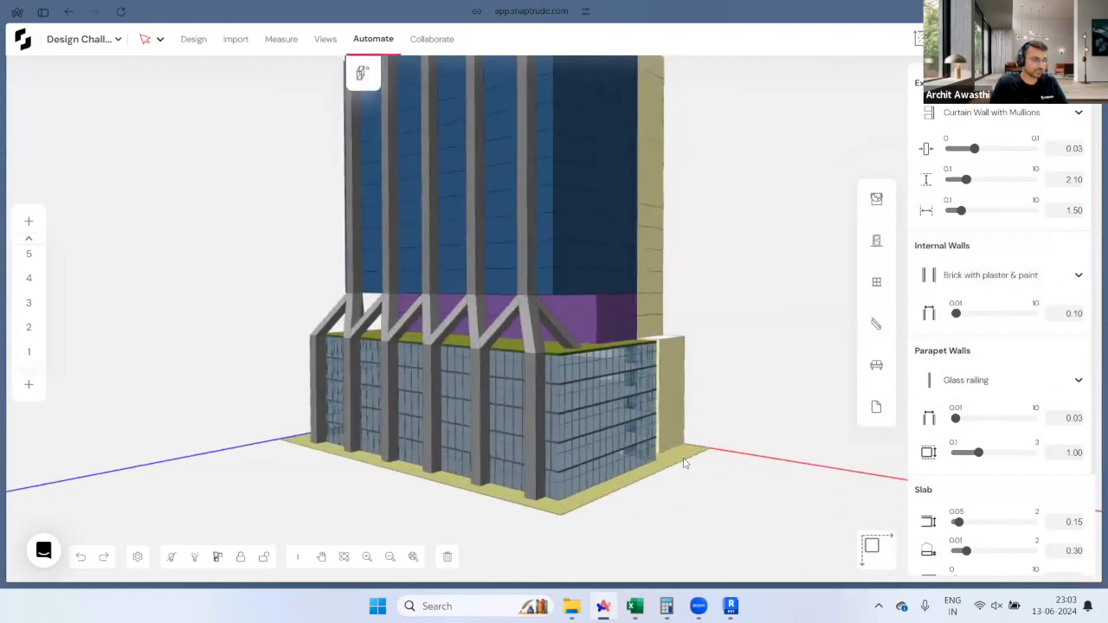
middle_click_drag(594, 483, 631, 435)
scroll(631, 435, "up", 3)
scroll(632, 431, "up", 10)
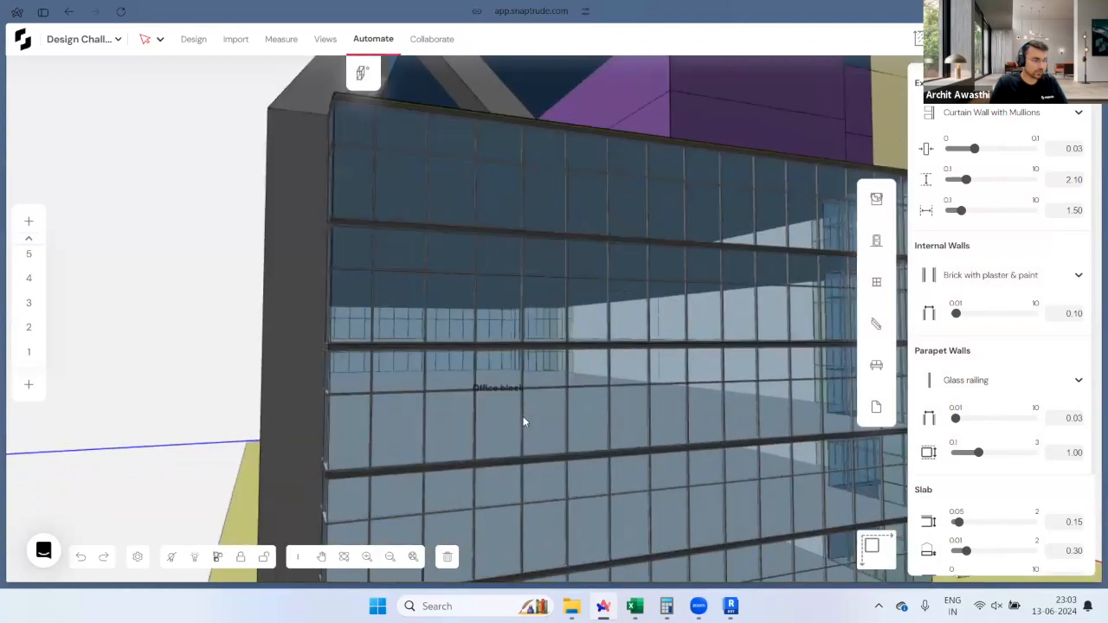
middle_click_drag(424, 435, 516, 453)
scroll(516, 453, "down", 10)
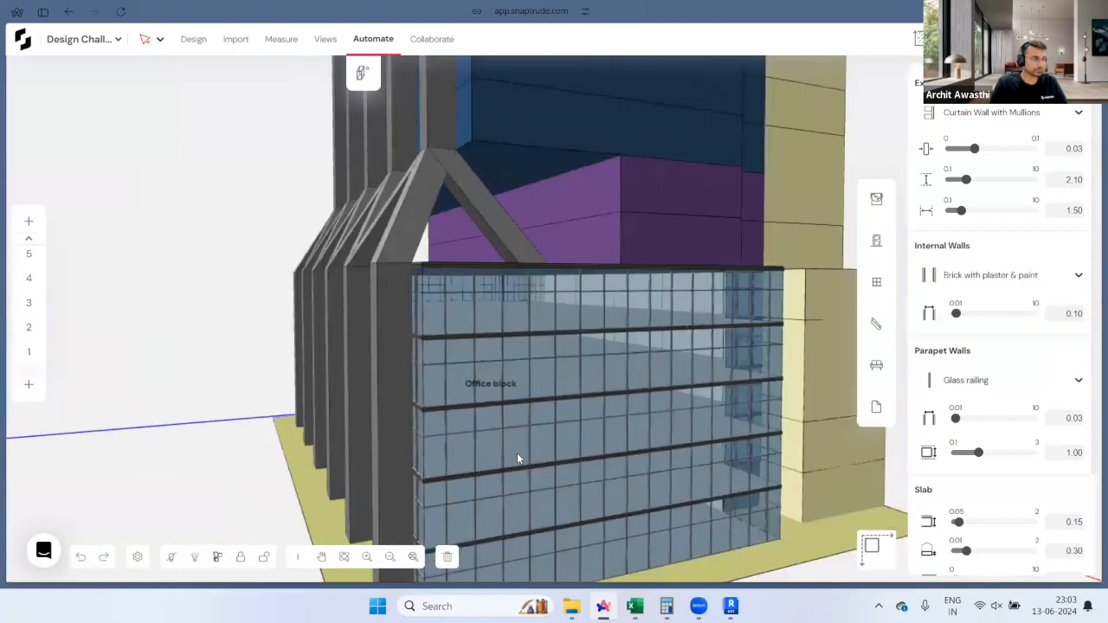
scroll(517, 453, "down", 3)
Step: Bring the upper tower into view and select an Office block floor on the middle tier
middle_click_drag(614, 219, 558, 495)
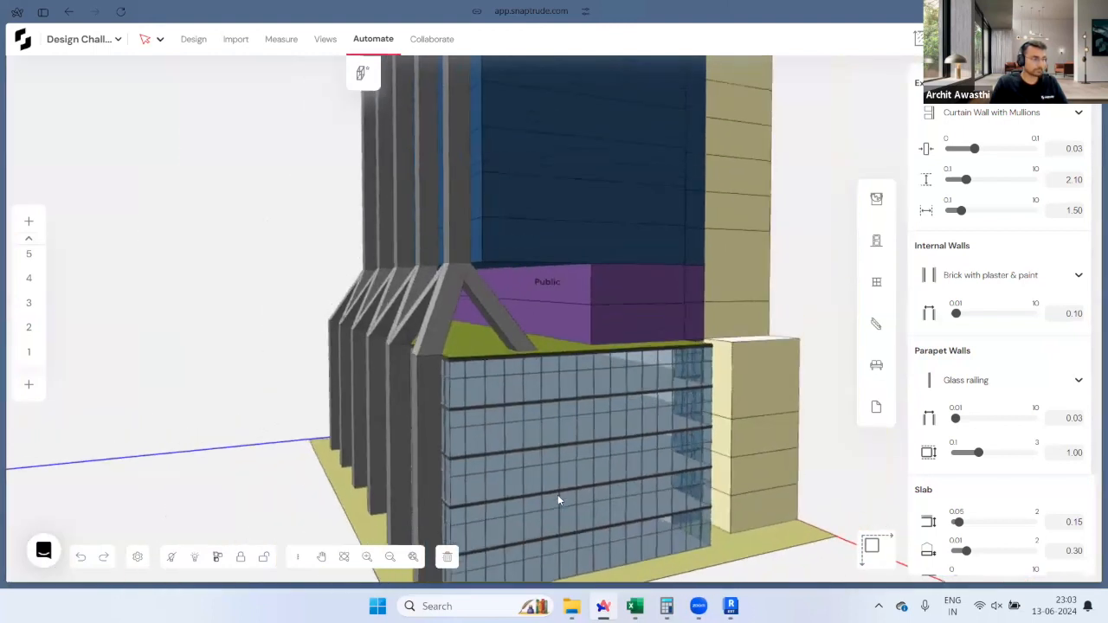
scroll(558, 492, "down", 3)
scroll(557, 496, "down", 3)
middle_click_drag(551, 164, 562, 242)
left_click(563, 265)
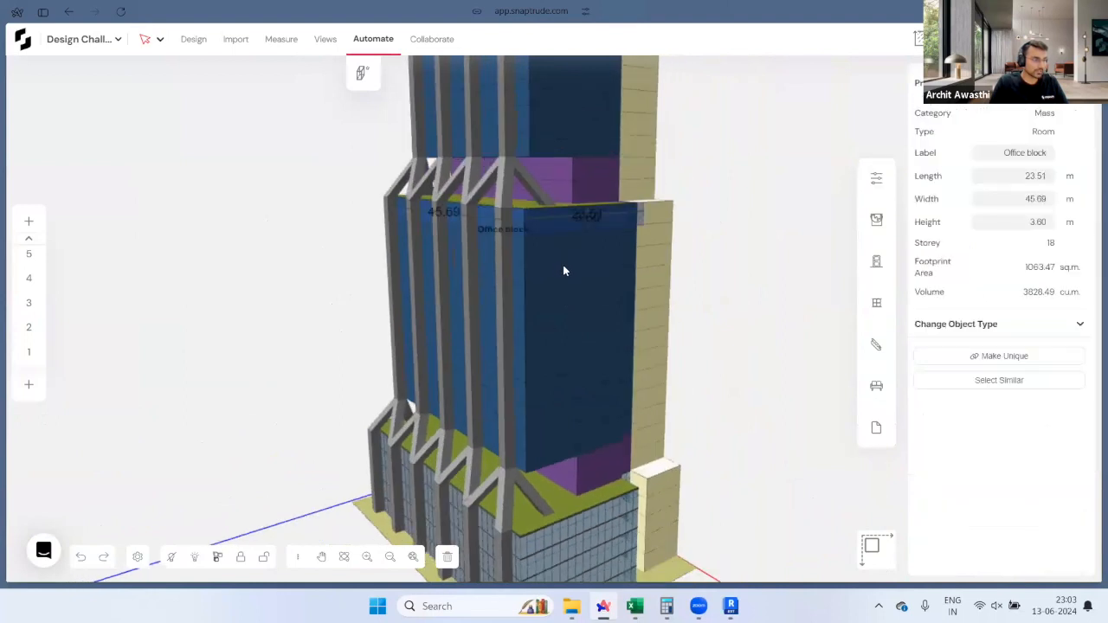
Step: Add the eight stacked Office block floors below to the selection and return to Automate settings
left_click(577, 351, "shift")
left_click(583, 376, "shift")
left_click(586, 395, "shift")
left_click(588, 414, "shift")
left_click(593, 433, "shift")
left_click(598, 453, "shift")
left_click(605, 472, "shift")
left_click(609, 490, "shift")
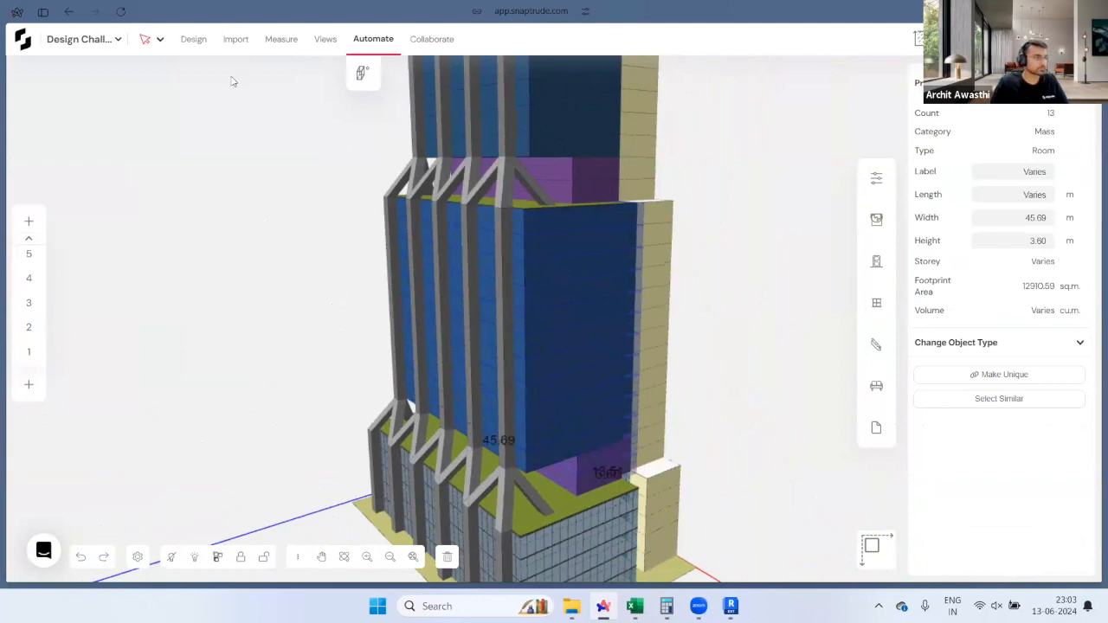
left_click(373, 42)
left_click(373, 40)
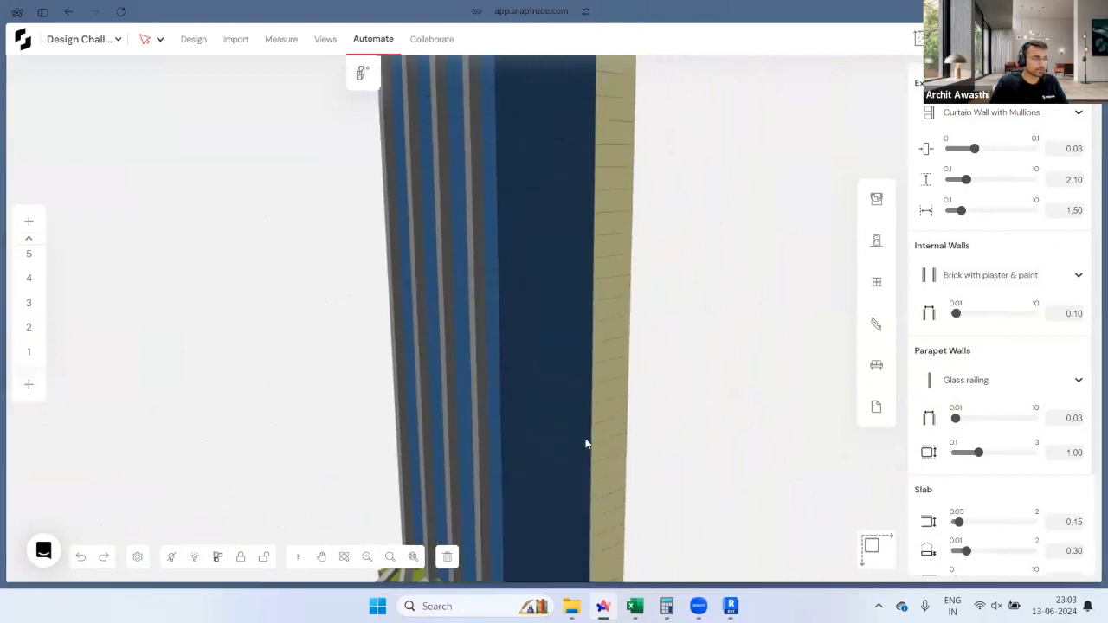
Step: Select the top tower block and add each block down the shaft to the selection
left_click(586, 173)
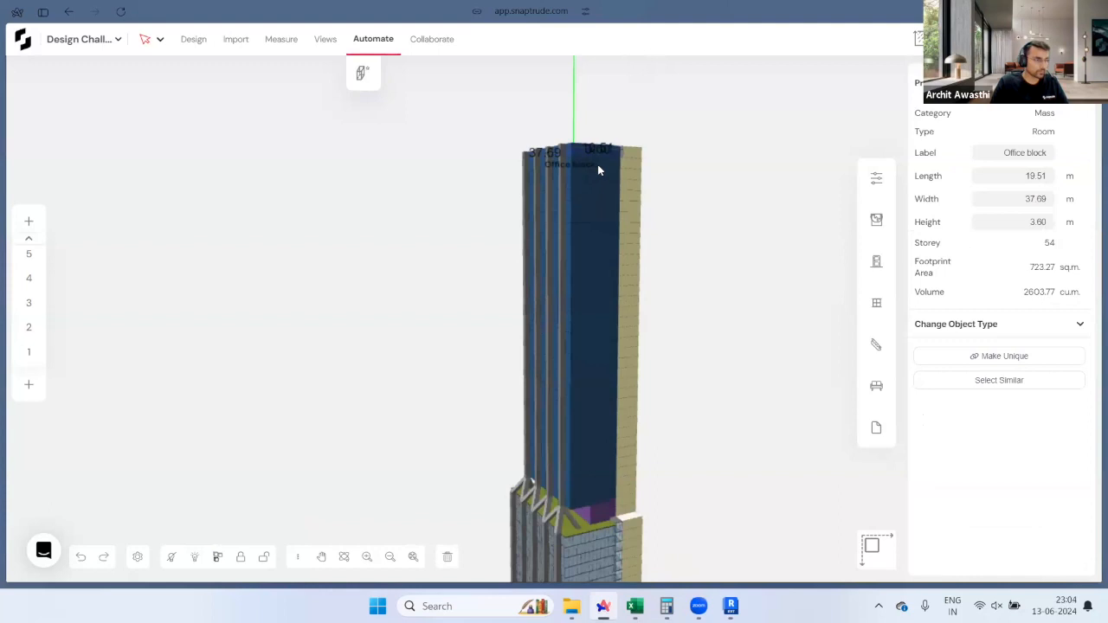
left_click(589, 177, "shift")
left_click(589, 187, "shift")
left_click(590, 202, "shift")
left_click(590, 215, "shift")
left_click(590, 231, "shift")
left_click(591, 245, "shift")
left_click(591, 259, "shift")
left_click(590, 272, "shift")
left_click(589, 286, "shift")
left_click(590, 300, "shift")
left_click(590, 315, "shift")
left_click(590, 329, "shift")
left_click(591, 341, "shift")
left_click(591, 354, "shift")
left_click(594, 372, "shift")
left_click(595, 385, "shift")
left_click(594, 403, "shift")
left_click(595, 417, "shift")
left_click(594, 426, "shift")
left_click(595, 432, "shift")
left_click(596, 453, "shift")
left_click(597, 461, "shift")
Step: Add the lower tower blocks down to the purple floors, then reopen the Automate wall settings
scroll(687, 398, "down", 2)
middle_click_drag(691, 381, 728, 186)
scroll(655, 227, "up", 4)
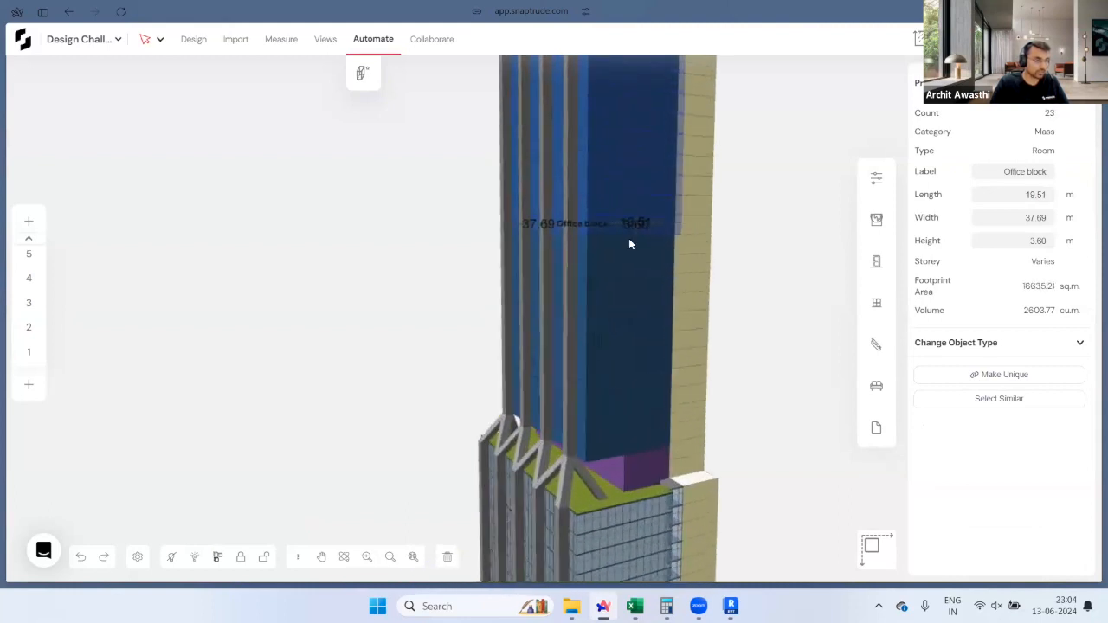
left_click(615, 269, "shift")
left_click(617, 296, "shift")
left_click(615, 325, "shift")
left_click(614, 320, "shift")
left_click(616, 342, "shift")
left_click(617, 361, "shift")
left_click(618, 378, "shift")
left_click(618, 398, "shift")
left_click(617, 415, "shift")
left_click(618, 433, "shift")
left_click(629, 466, "shift")
left_click(638, 479, "shift")
left_click(633, 496, "shift")
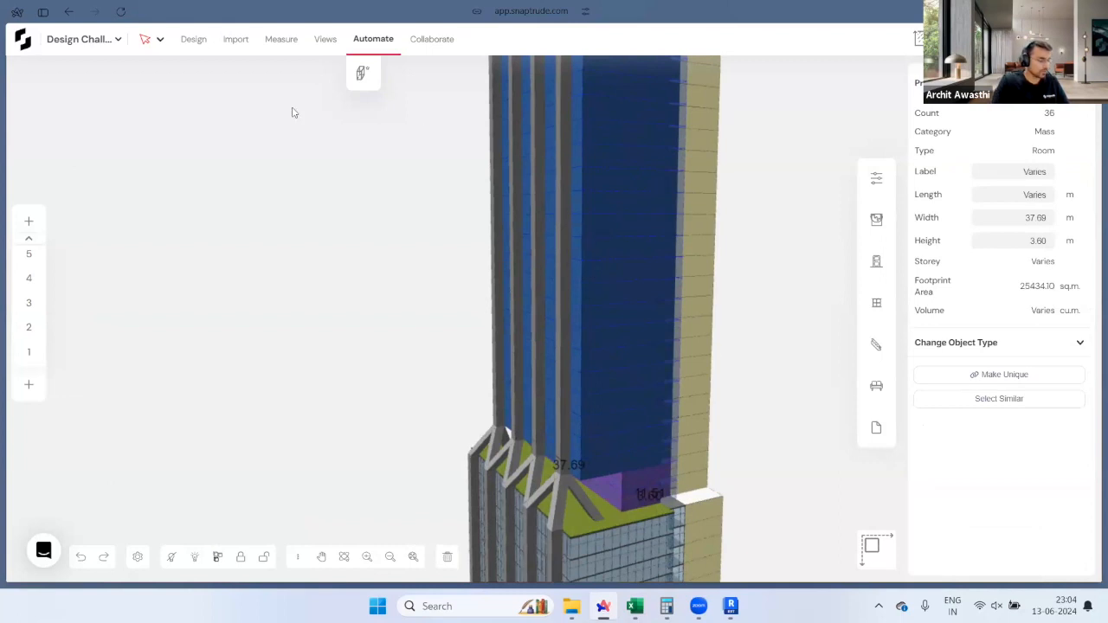
left_click(373, 41)
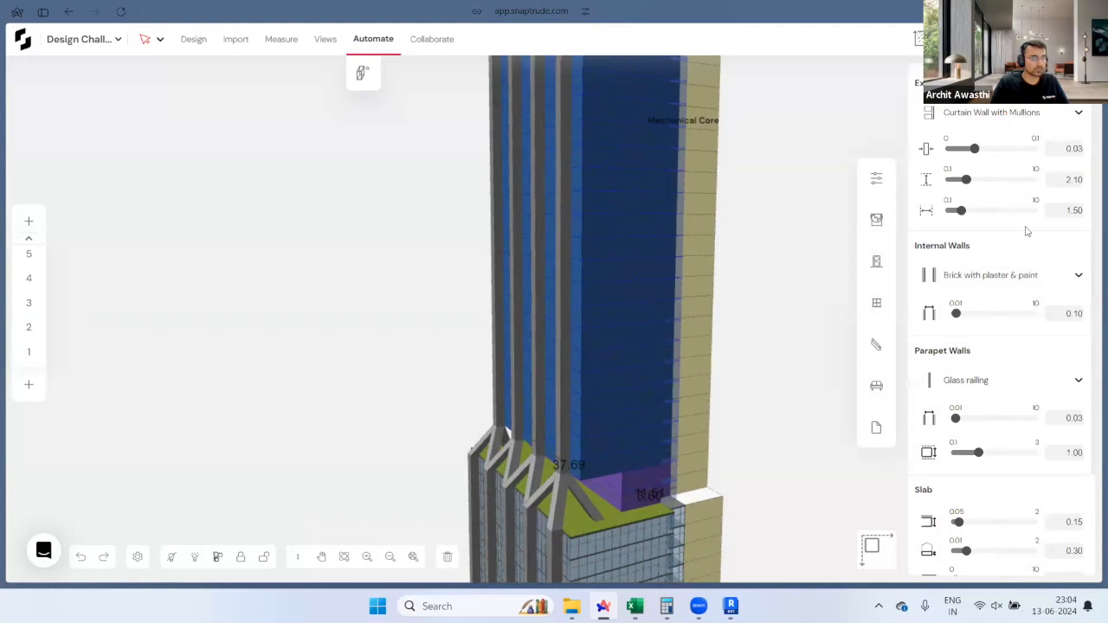
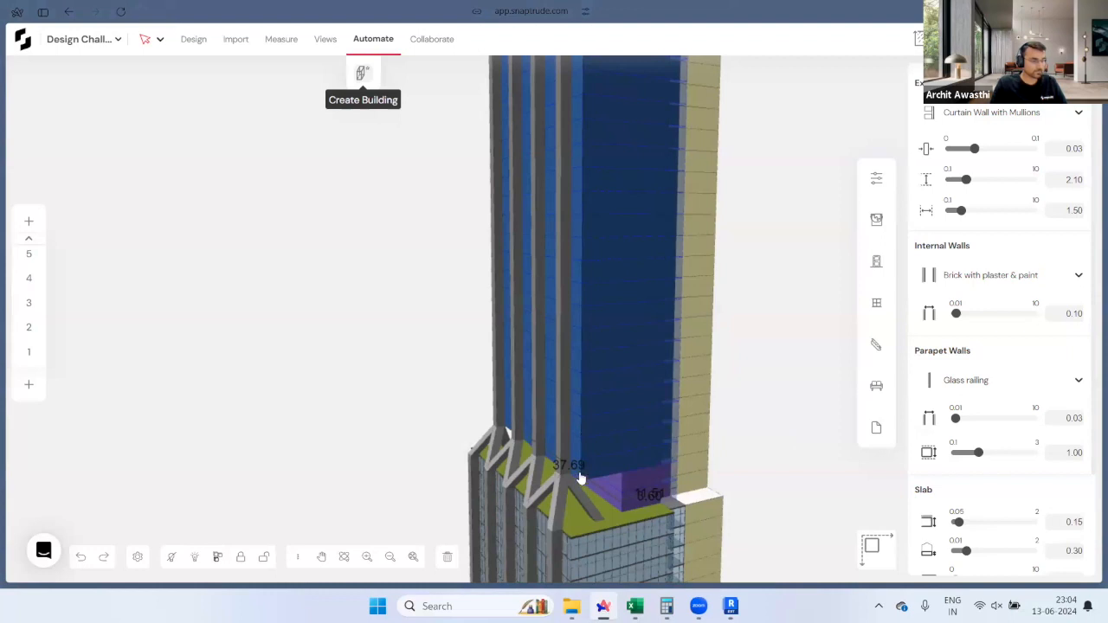
Step: Orbit and pan the view up the tower to bring its roof into view
left_click(465, 423)
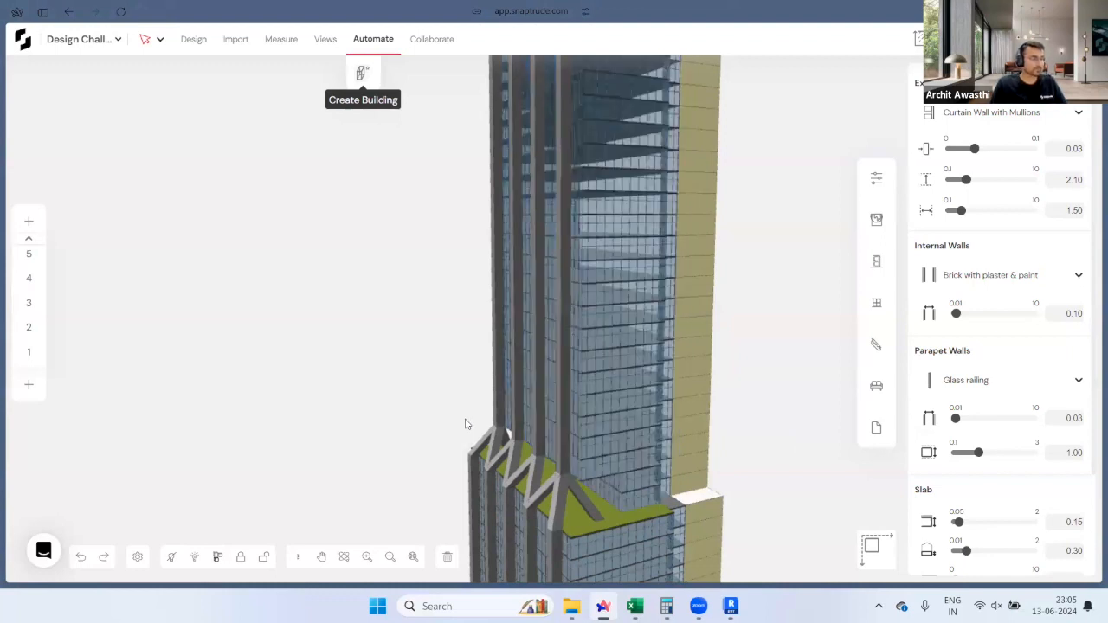
left_click_drag(485, 433, 627, 552)
scroll(626, 553, "down", 2)
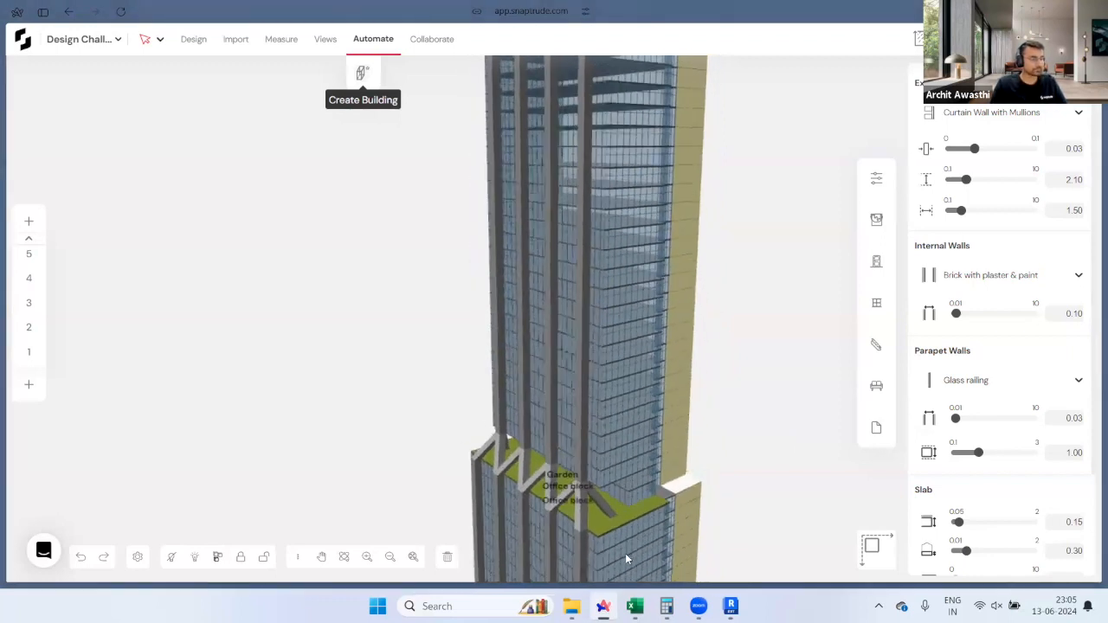
left_click_drag(599, 504, 599, 379)
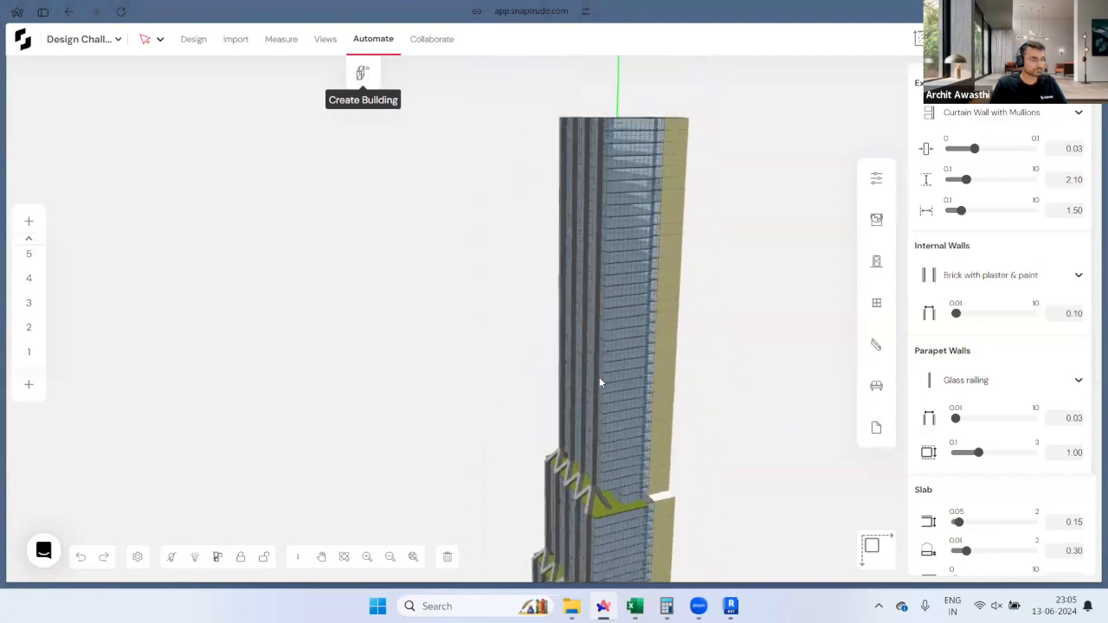
scroll(599, 377, "down", 3)
left_click(686, 367)
middle_click_drag(685, 367, 704, 421)
left_click_drag(680, 418, 729, 382)
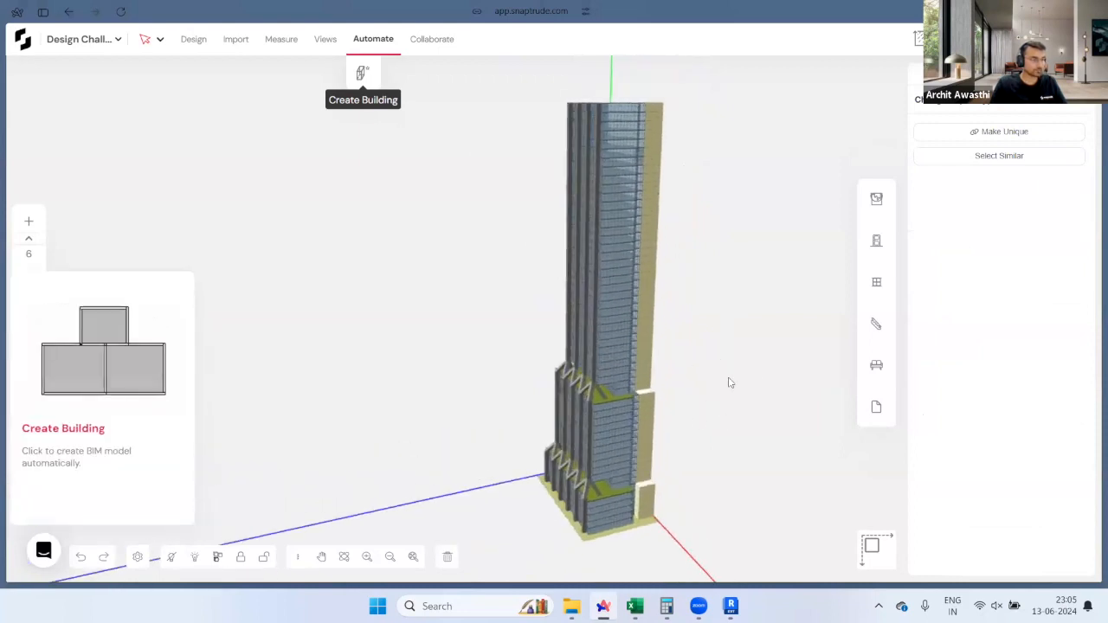
left_click(537, 398)
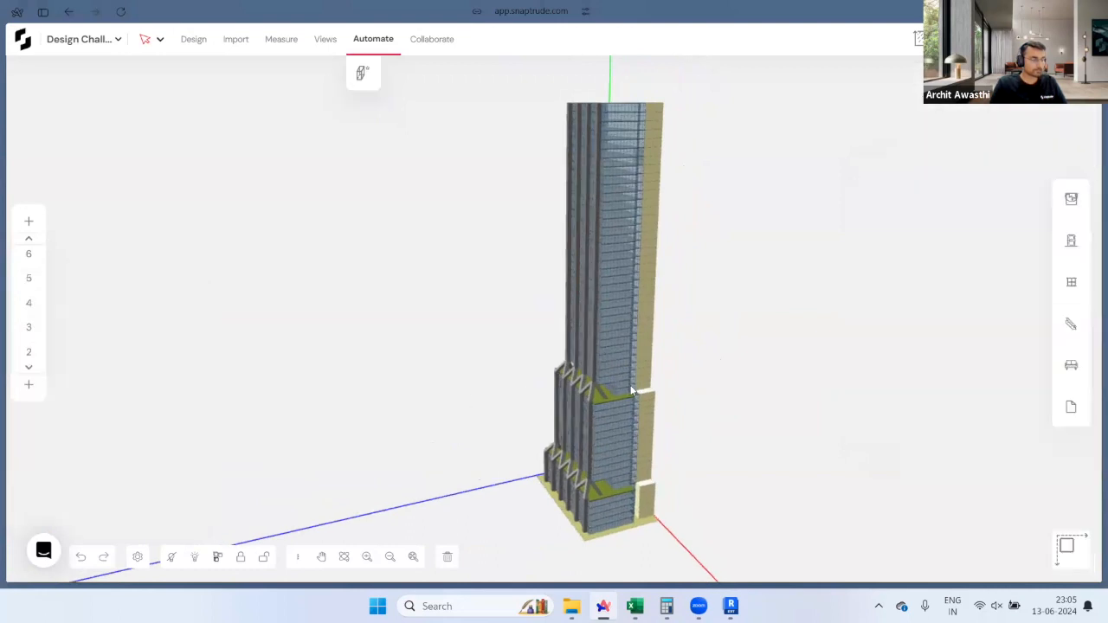
left_click(546, 389)
left_click_drag(548, 389, 568, 554)
scroll(568, 551, "up", 3)
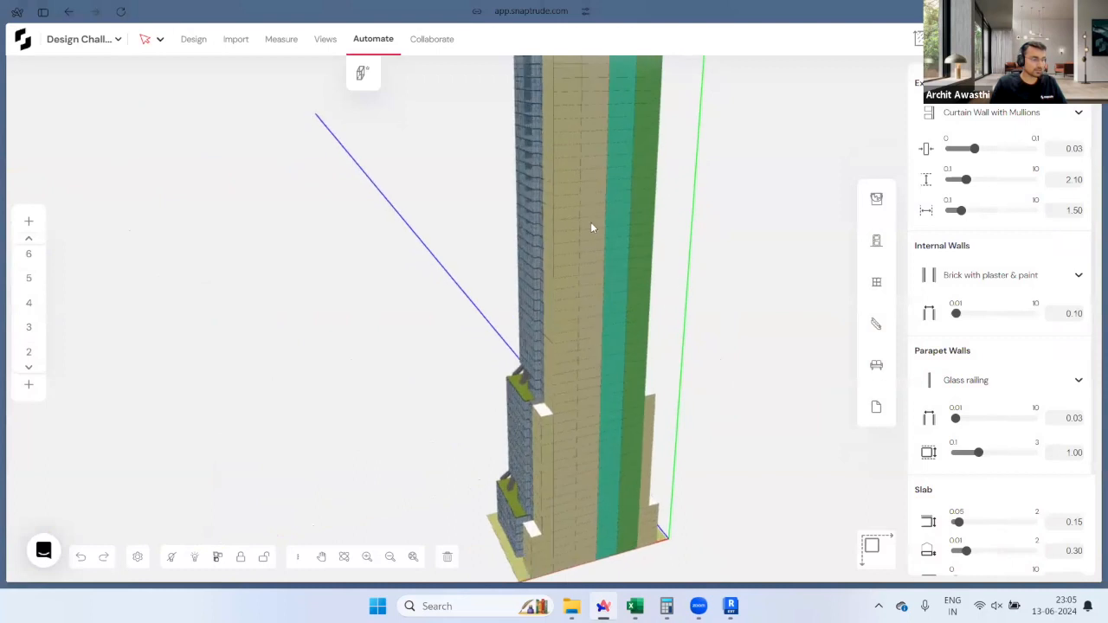
right_click_drag(596, 407, 598, 484)
scroll(636, 374, "up", 1)
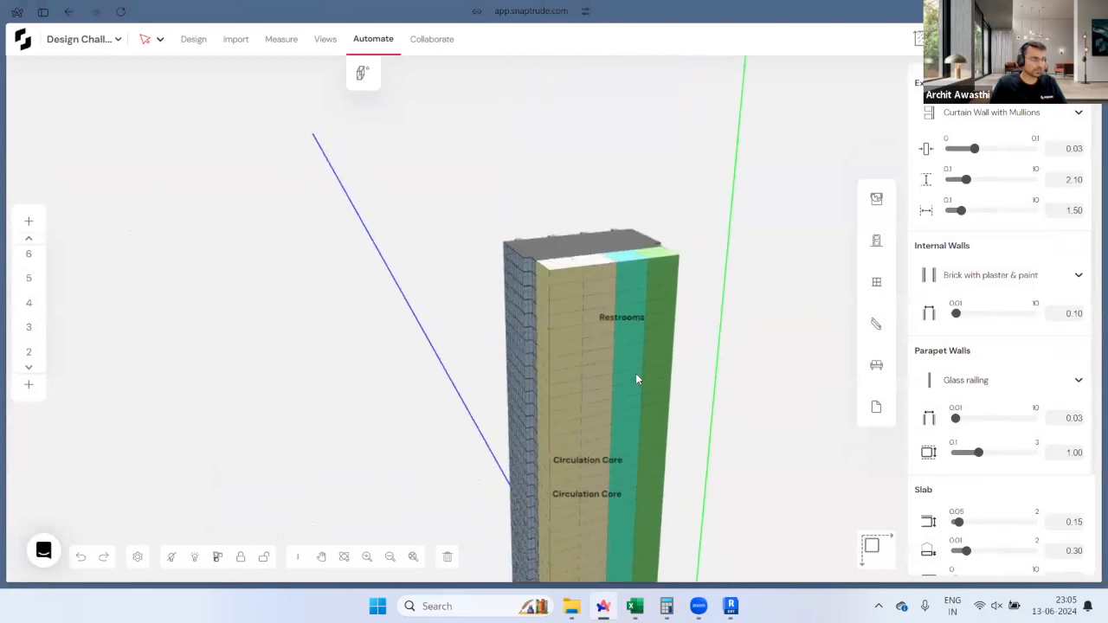
Step: Select the roof Mechanical Core room and all 72 similar Mechanical Core rooms
left_click(555, 266)
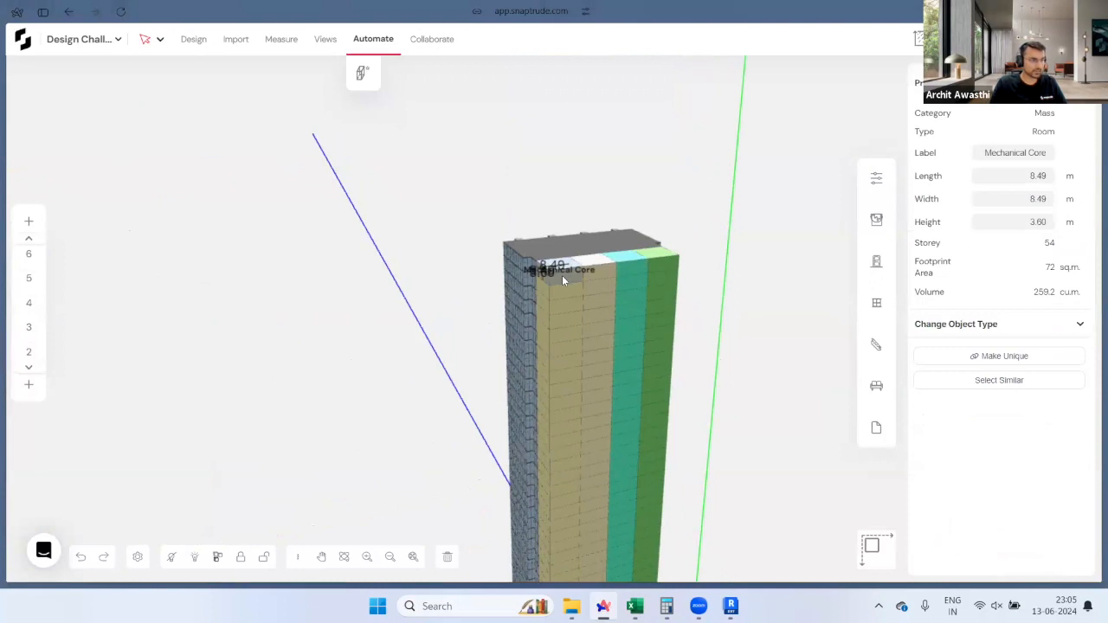
scroll(562, 275, "up", 1)
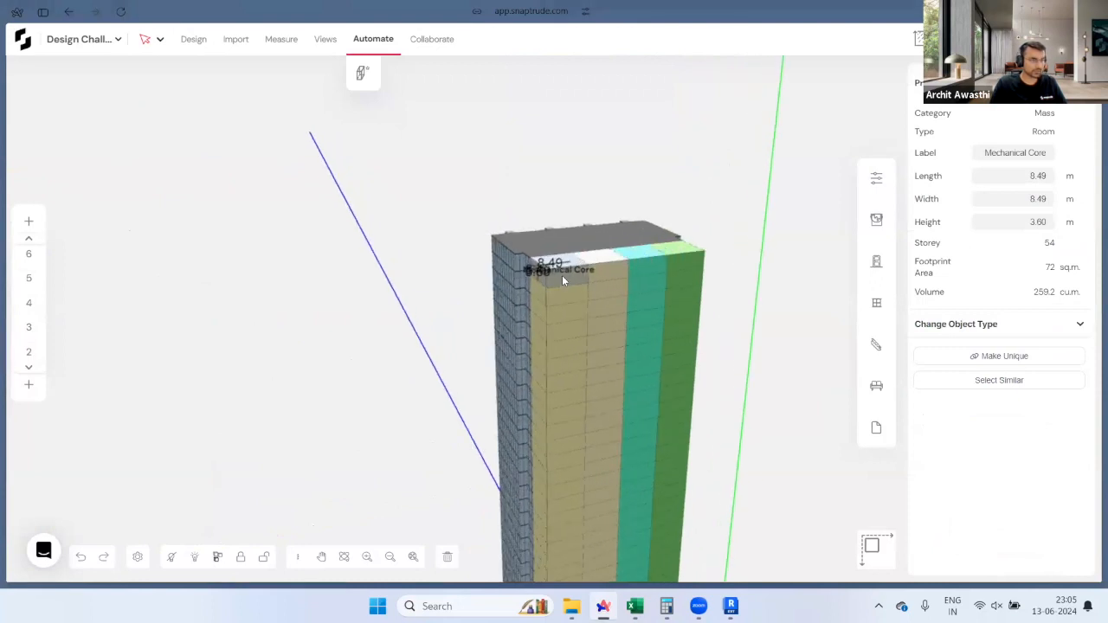
left_click(996, 382)
scroll(590, 238, "down", 2)
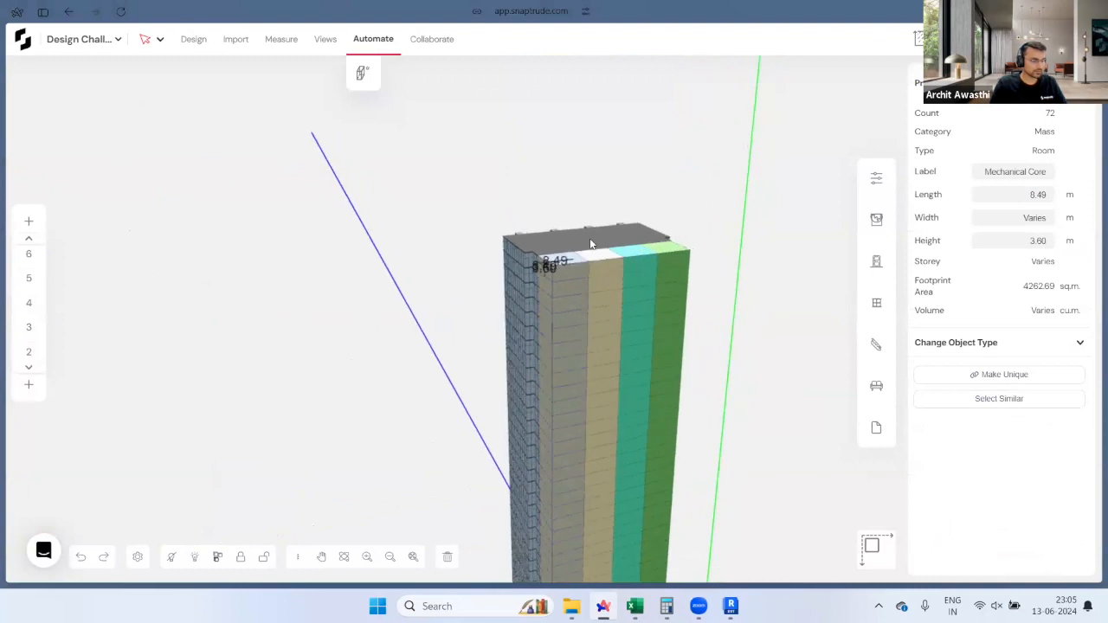
scroll(626, 138, "up", 2)
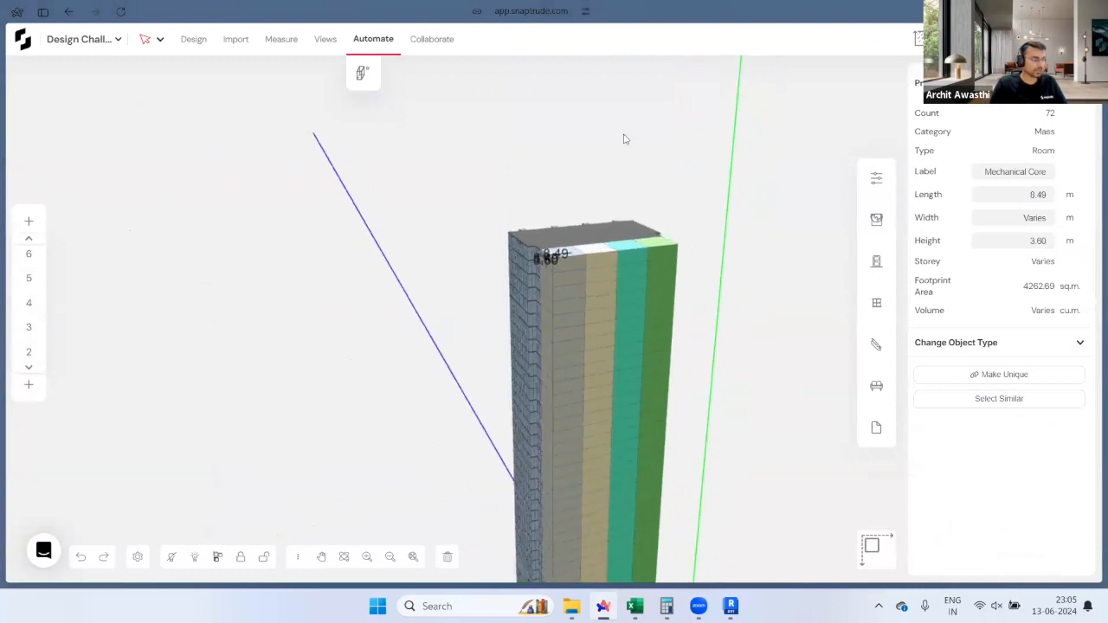
Step: In Automate, make external walls Exposed concrete 0.45 and internal walls Exposed concrete 0.30
left_click(381, 45)
left_click(379, 42)
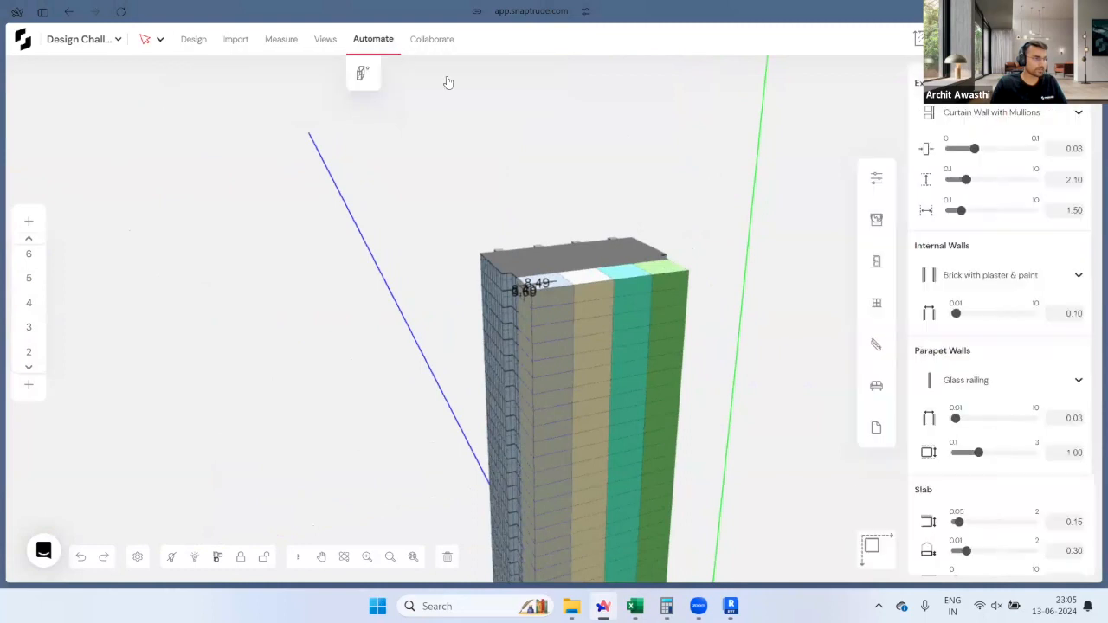
left_click(967, 122)
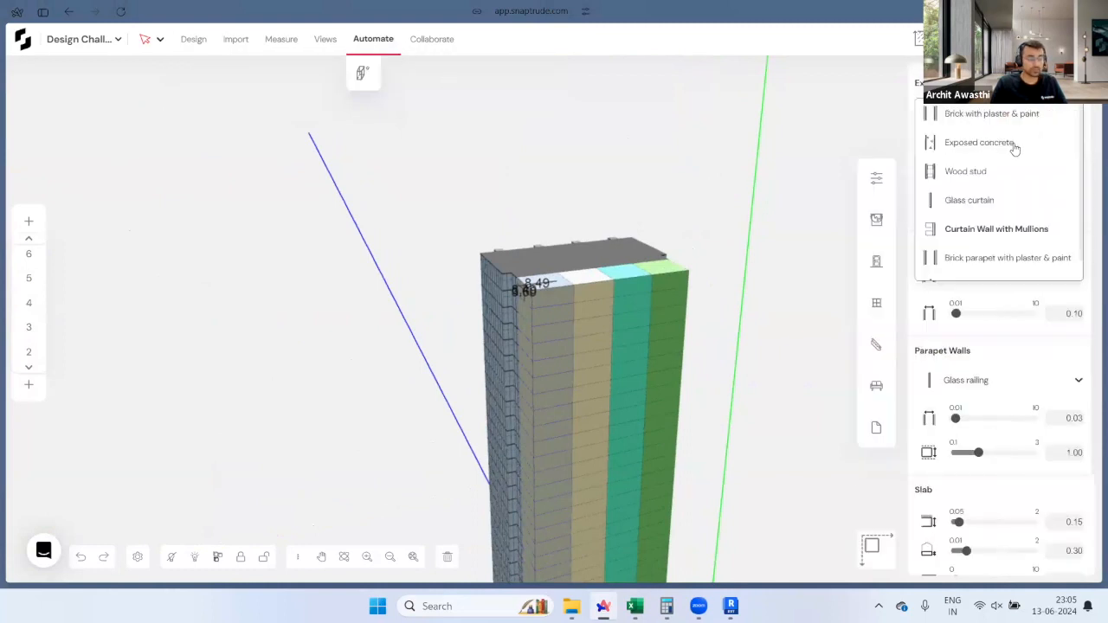
left_click(1004, 143)
left_click(1060, 151)
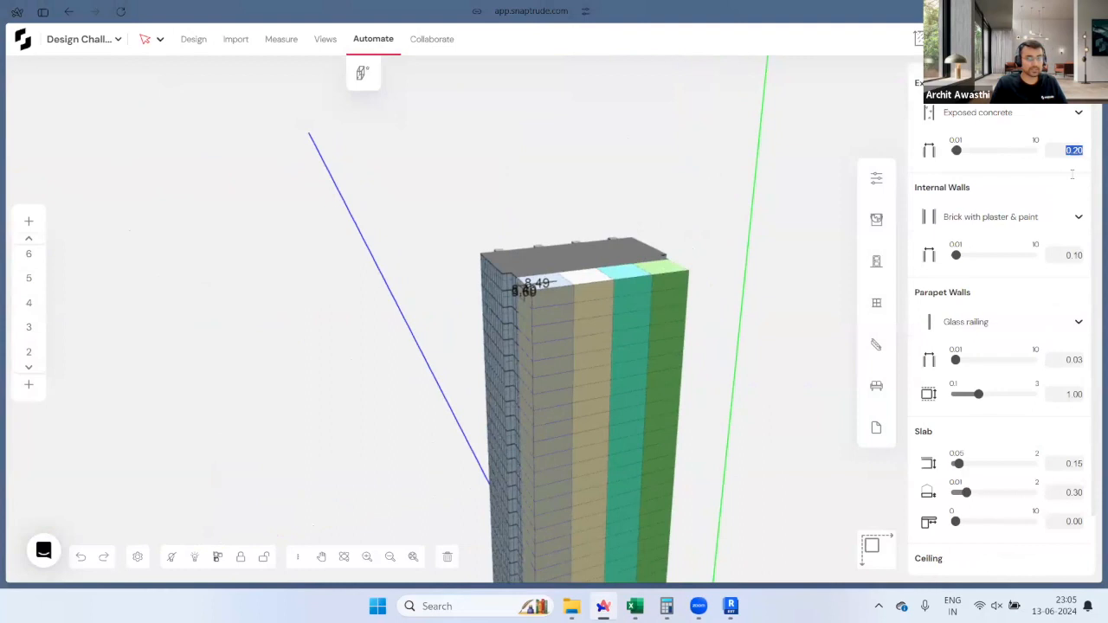
type("0.45")
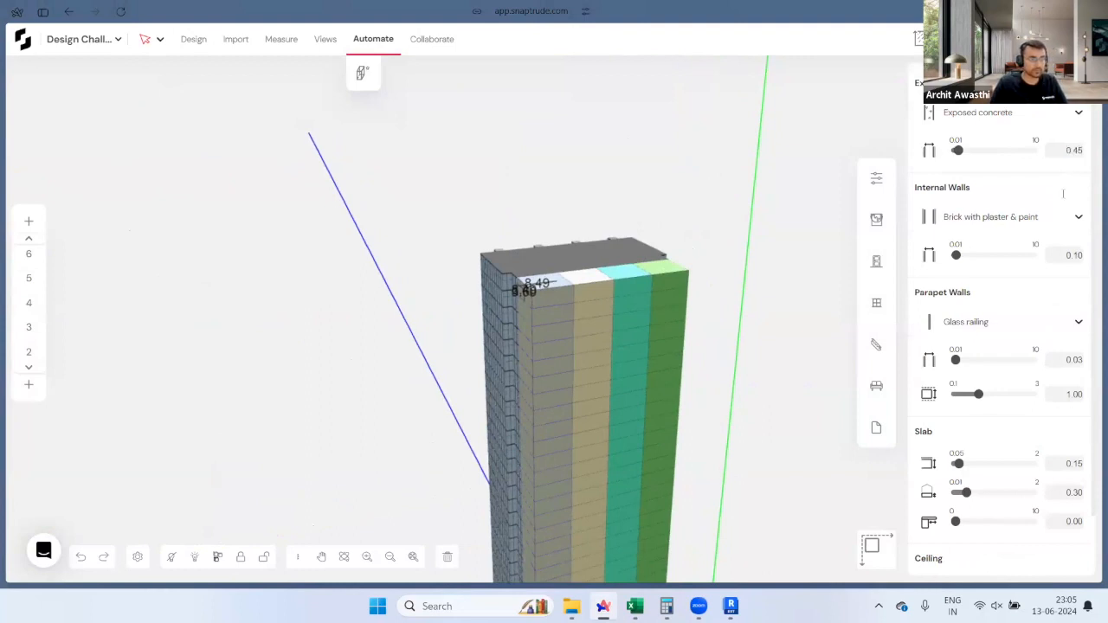
left_click(1063, 216)
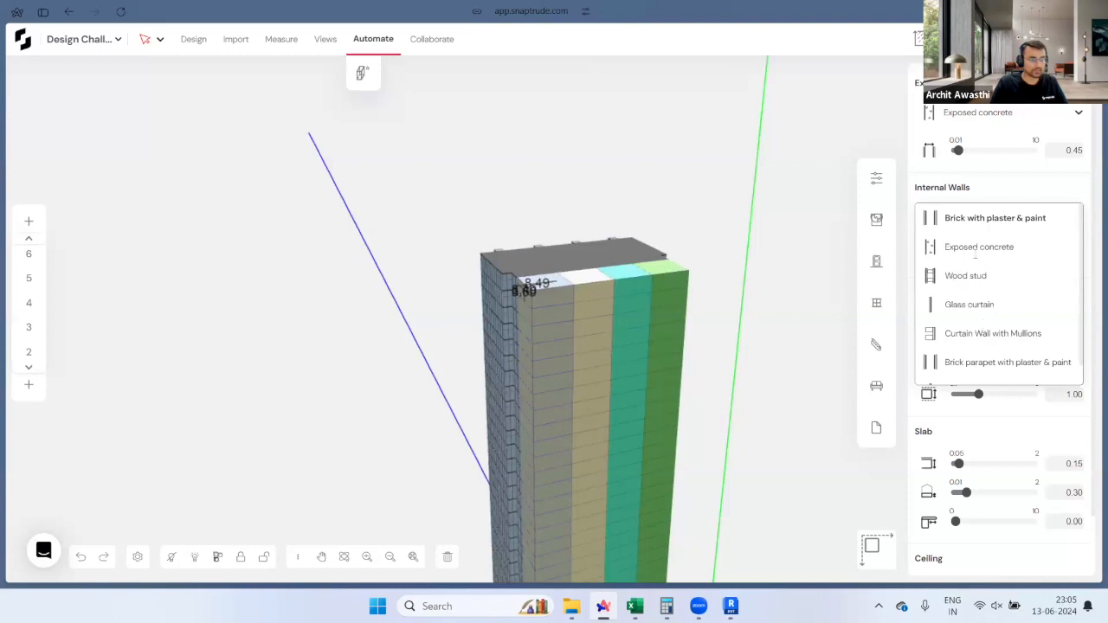
left_click(980, 247)
left_click(1083, 259)
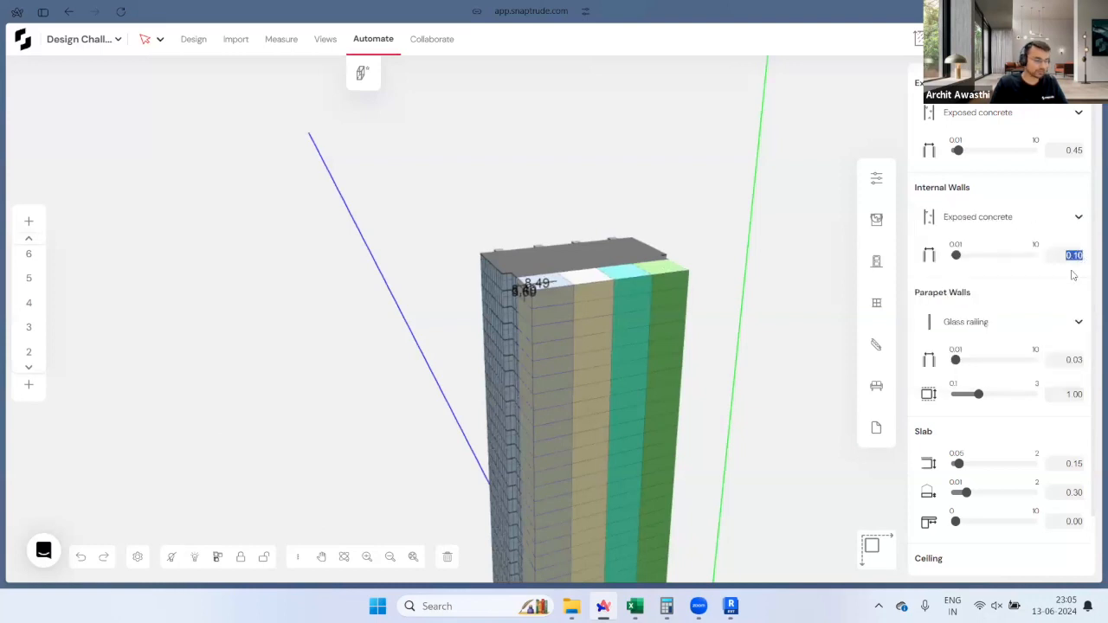
type("0.3")
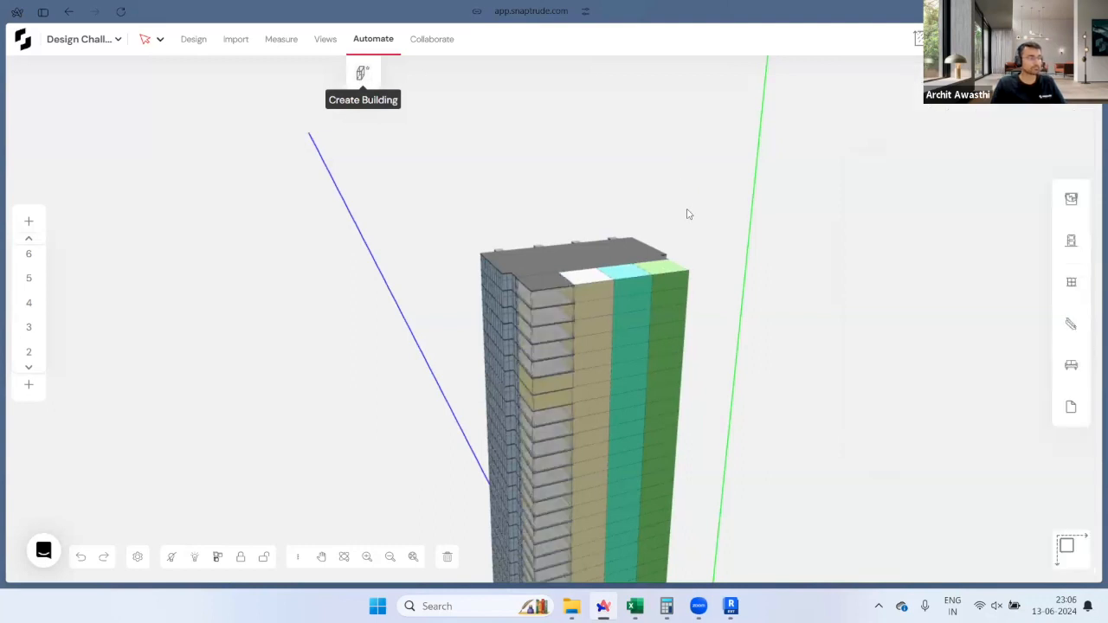
middle_click_drag(676, 252, 601, 127)
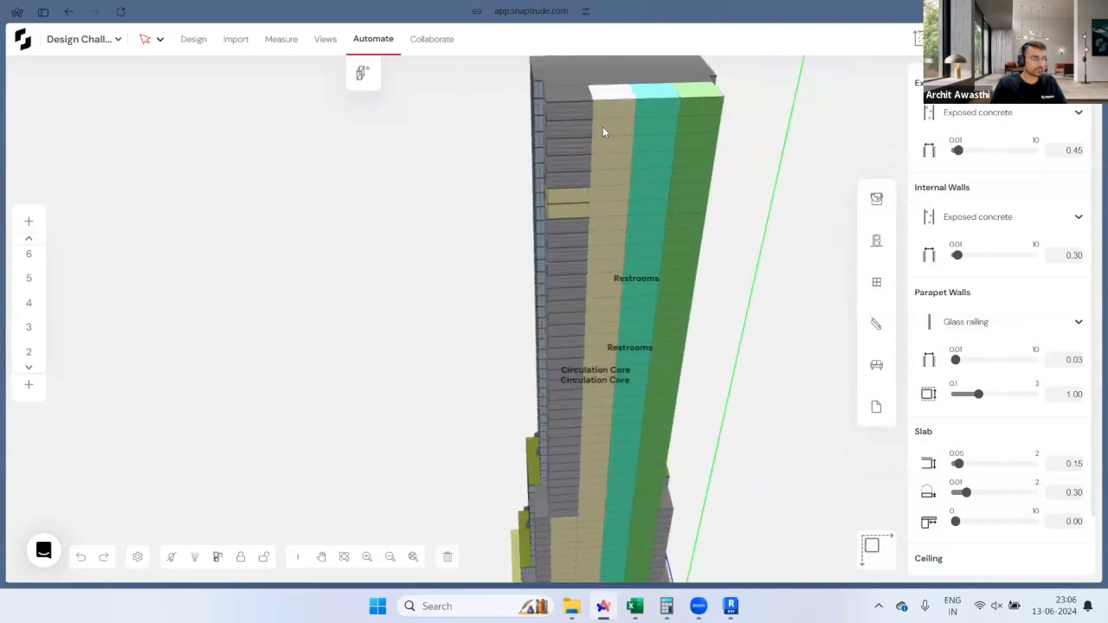
Step: Generate walls for the Circulation Core rooms, then select all 54 Restrooms rooms
left_click(603, 109)
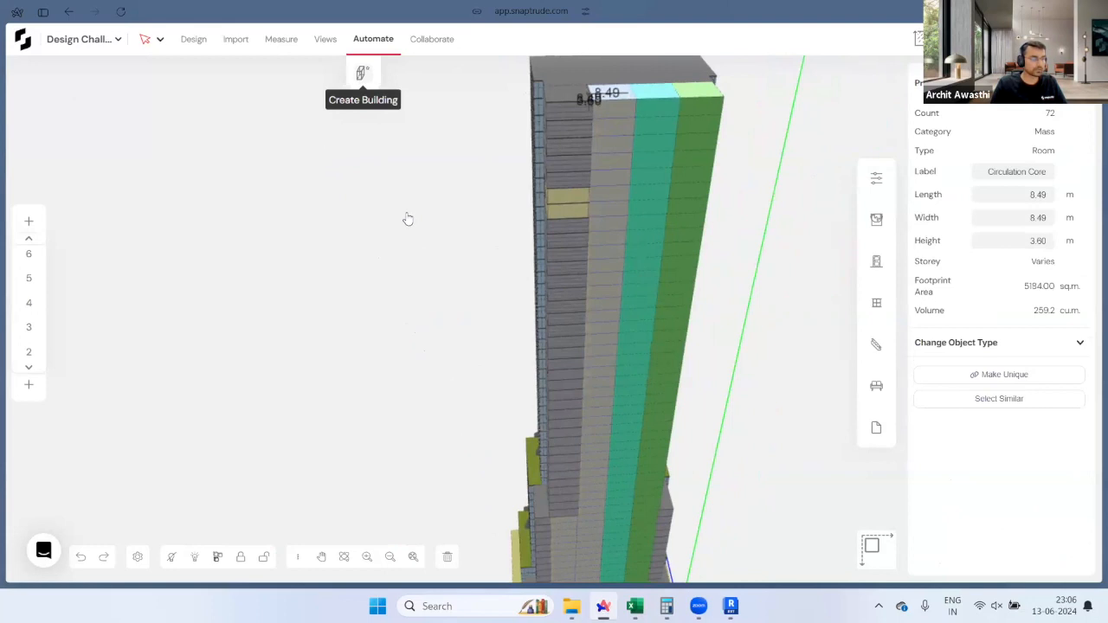
left_click(369, 117)
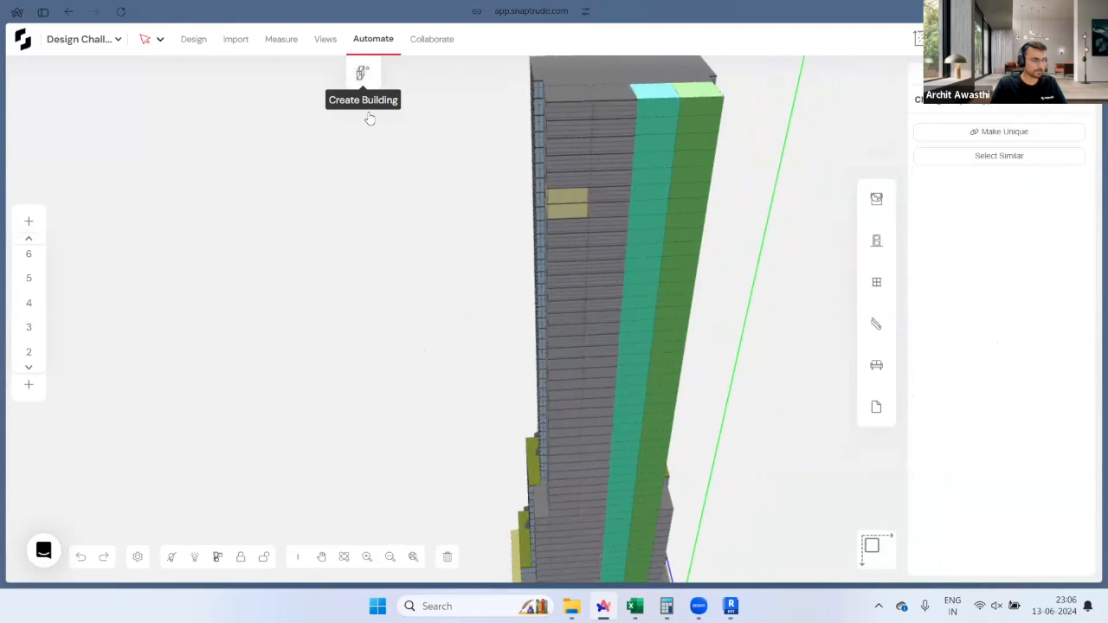
left_click(670, 114)
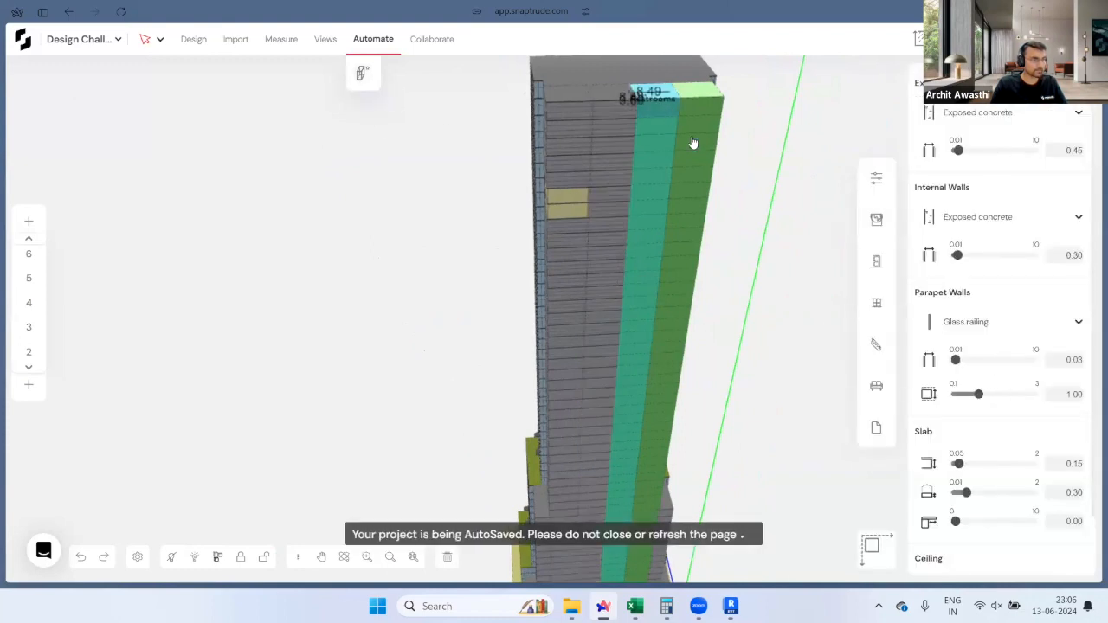
left_click(972, 382)
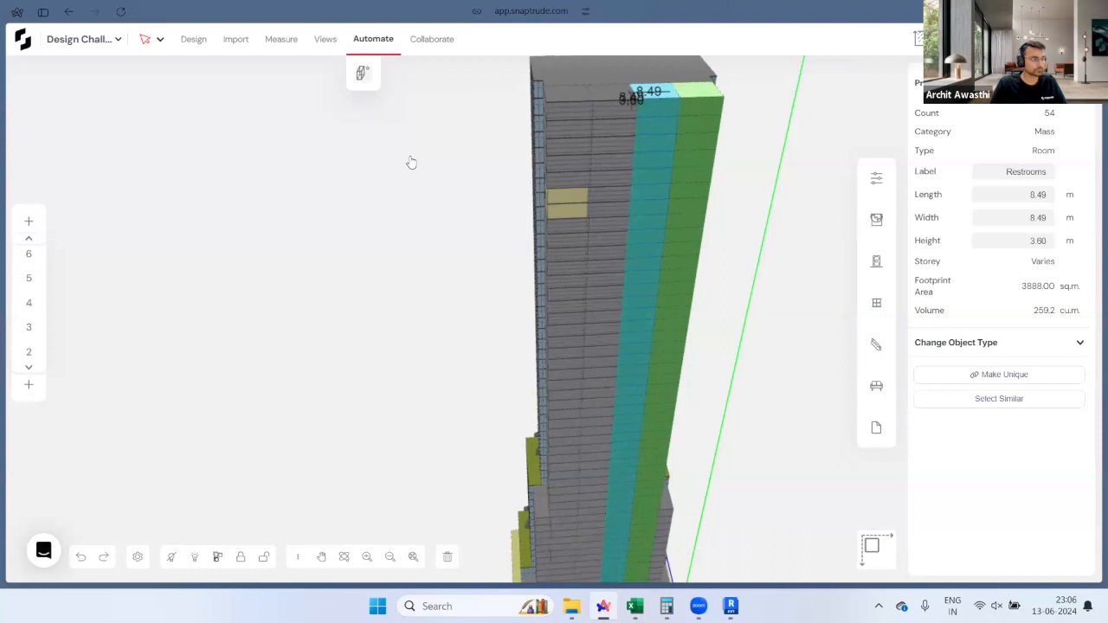
key("Escape")
Step: Select all 54 Service Core rooms and create their building elements
left_click(693, 105)
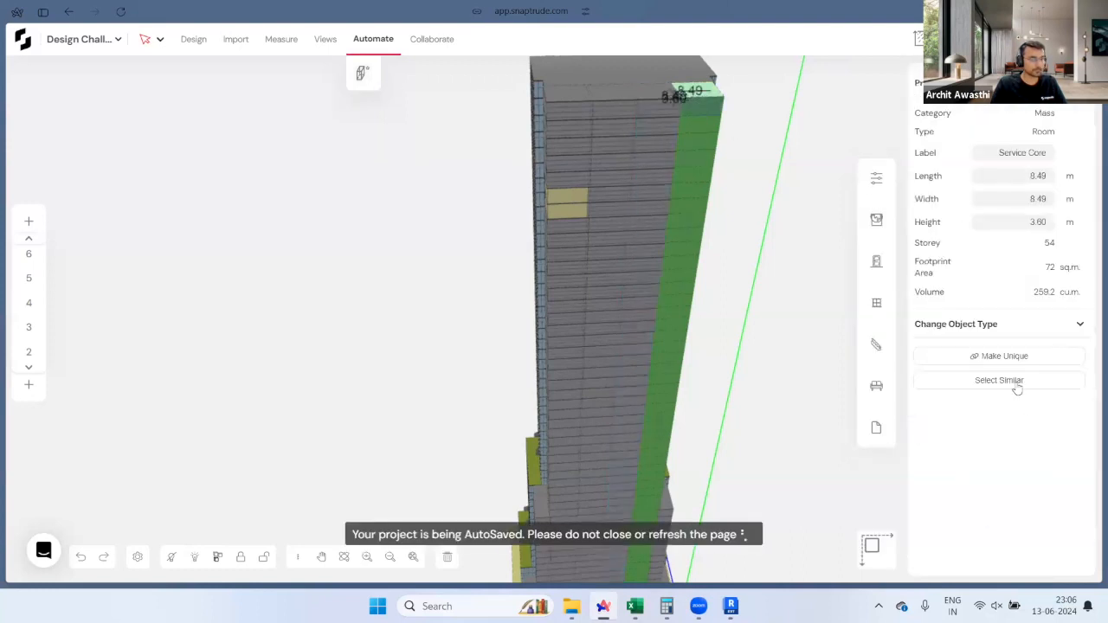
left_click(1017, 382)
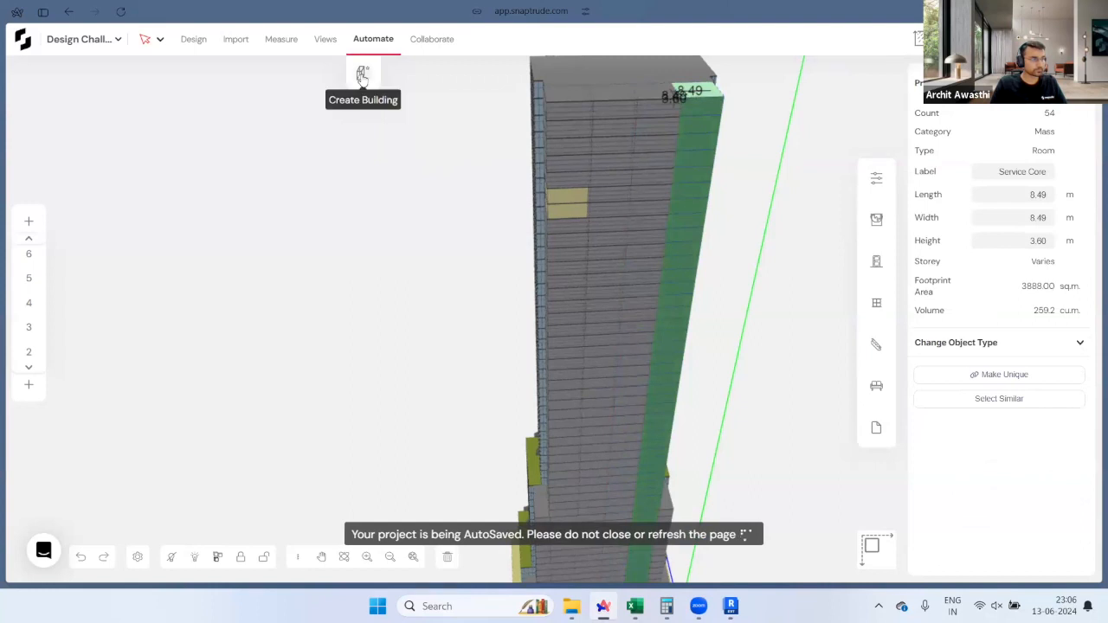
left_click(362, 75)
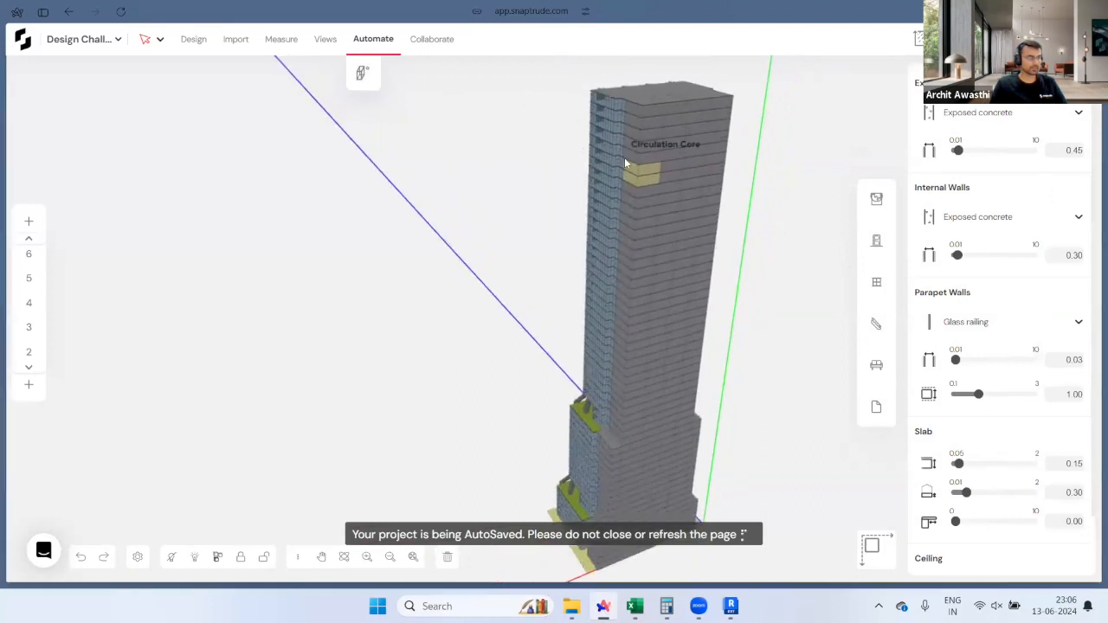
Step: Delete both yellow Mechanical Core blocks at the top of the tower
scroll(625, 162, "up", 3)
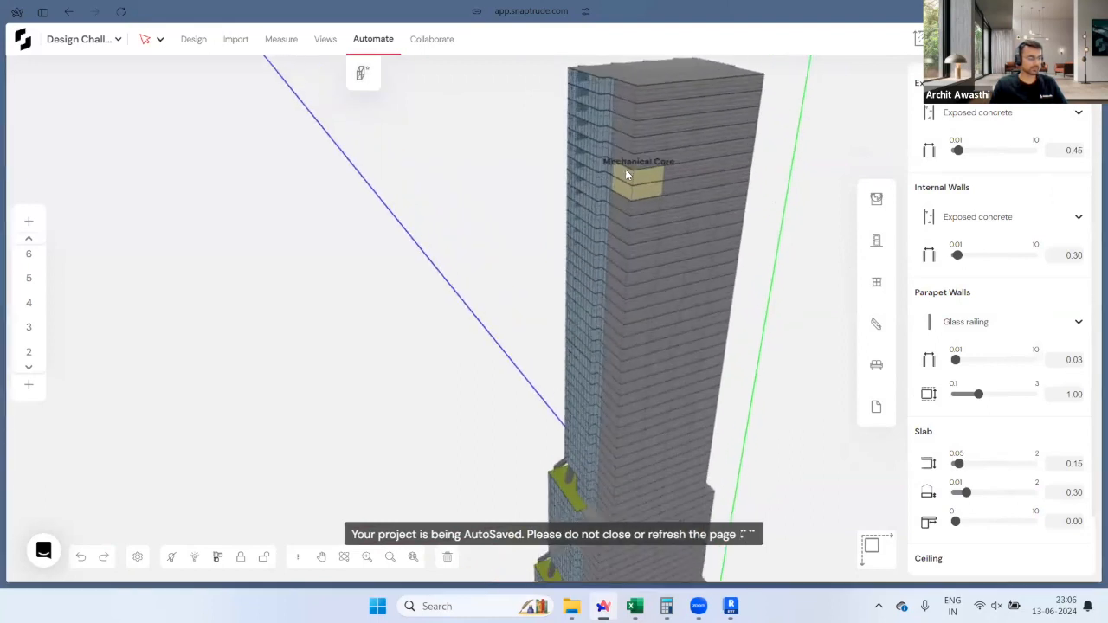
scroll(621, 175, "up", 3)
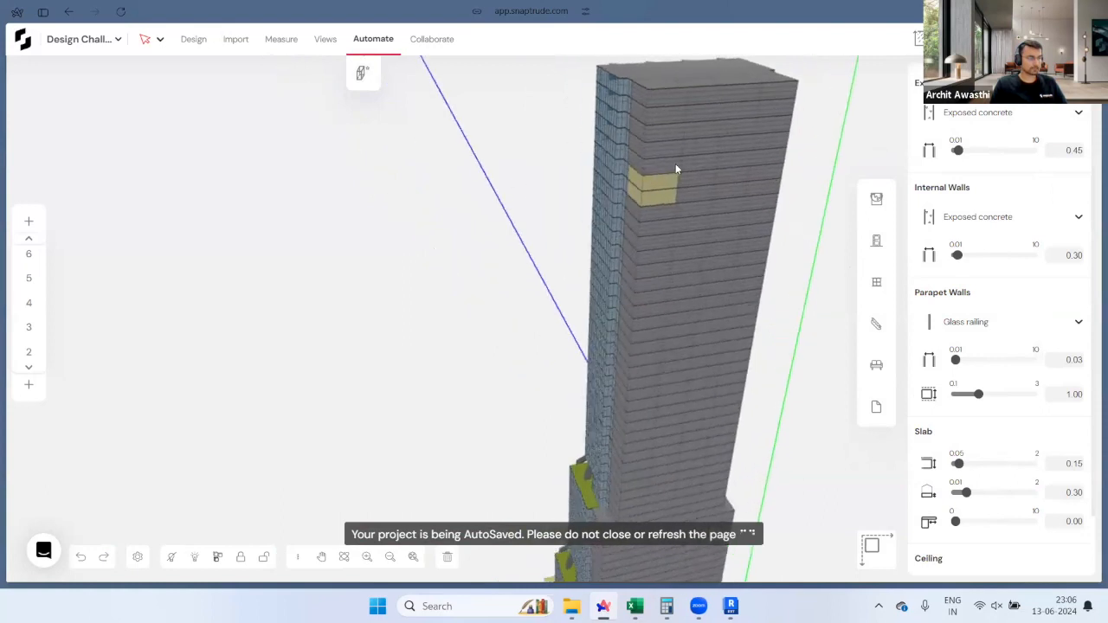
scroll(650, 190, "up", 3)
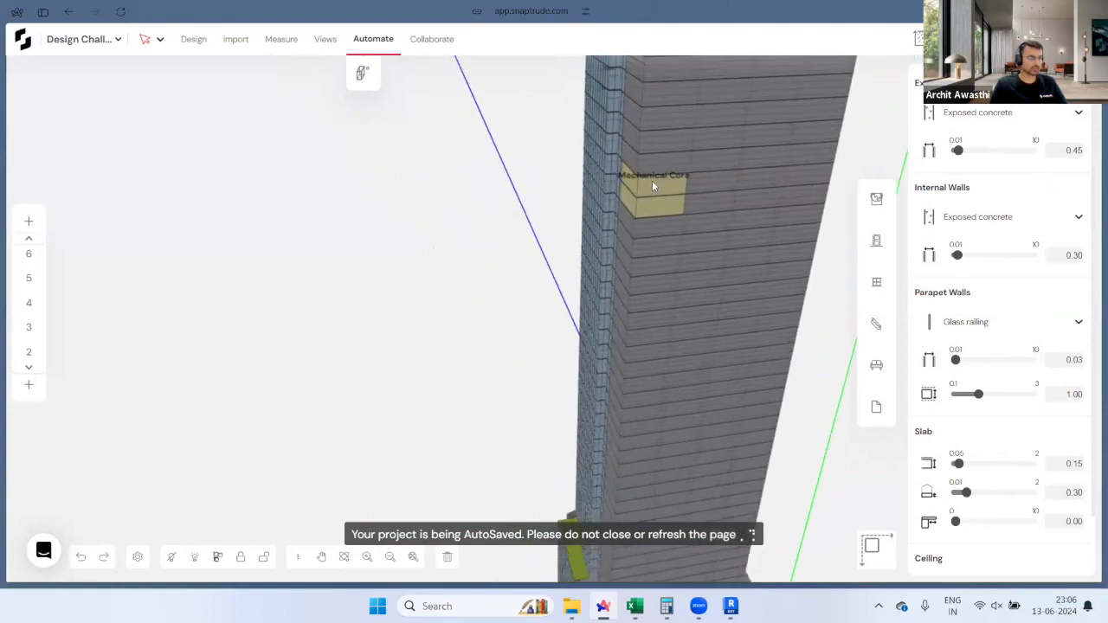
scroll(671, 182, "up", 3)
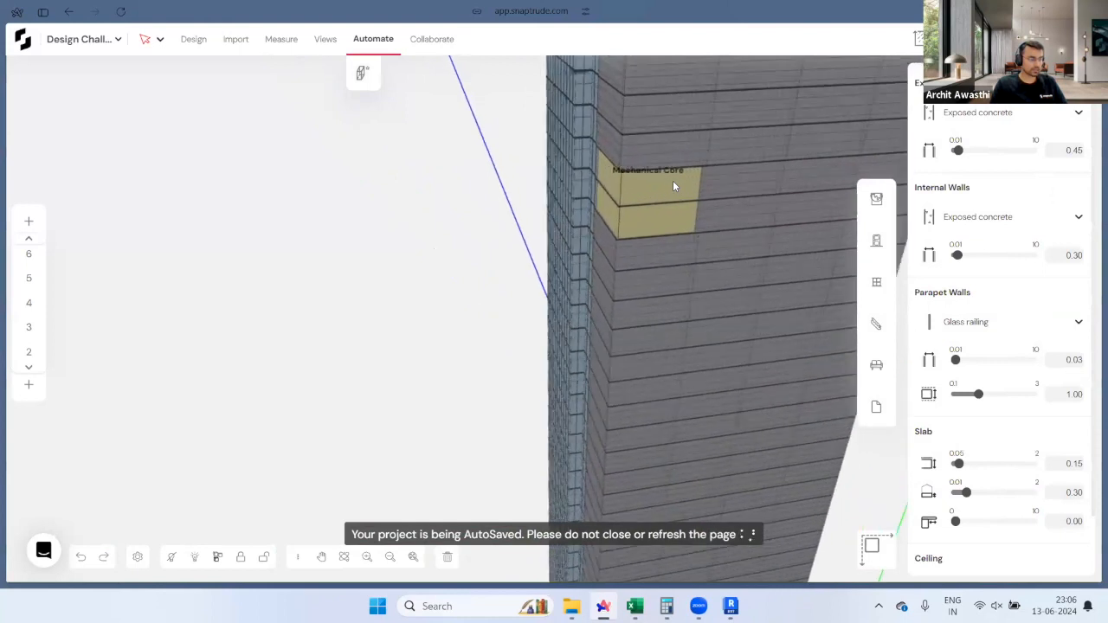
scroll(663, 179, "up", 1)
key("Delete")
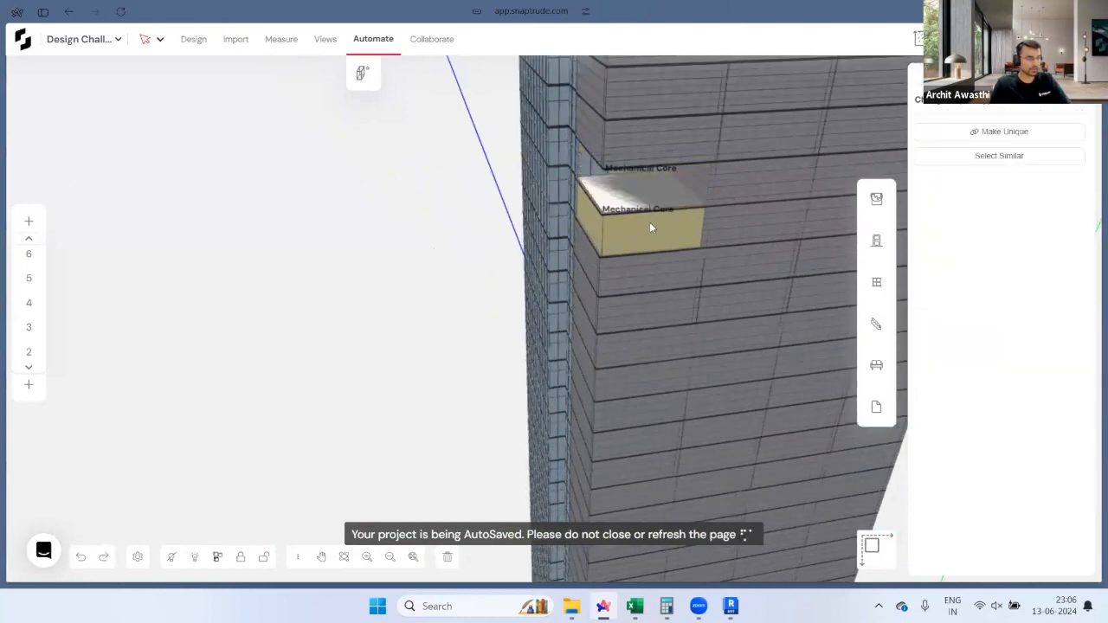
left_click(650, 224)
key("Delete")
Step: Copy the Mechanical Core walls 3.60 m straight up with 2 copies
scroll(616, 245, "up", 2)
scroll(598, 254, "up", 2)
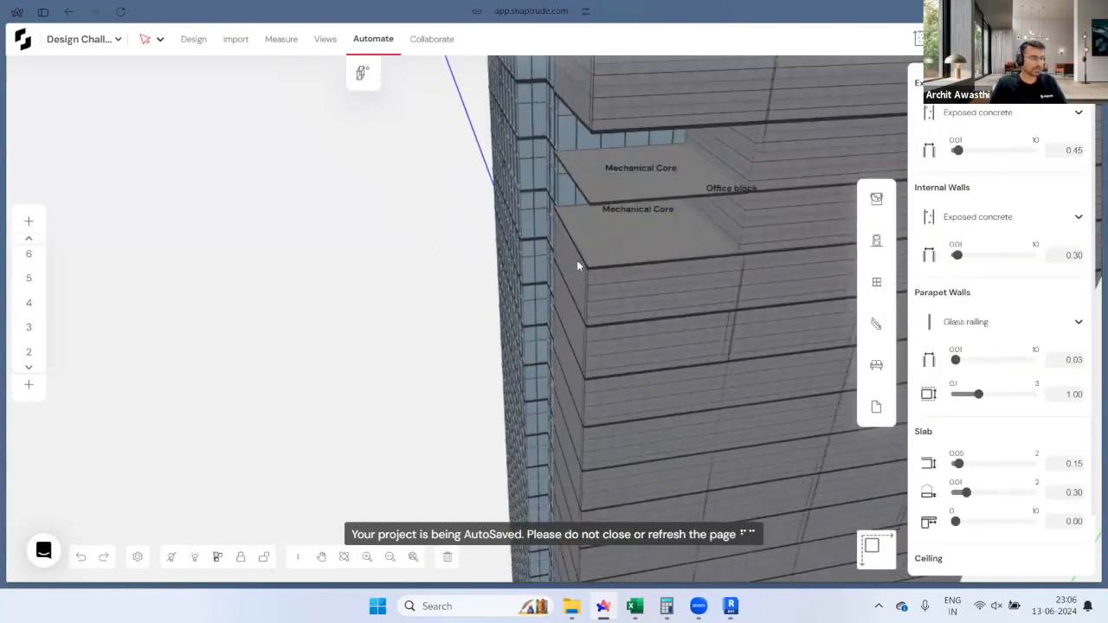
left_click(625, 286)
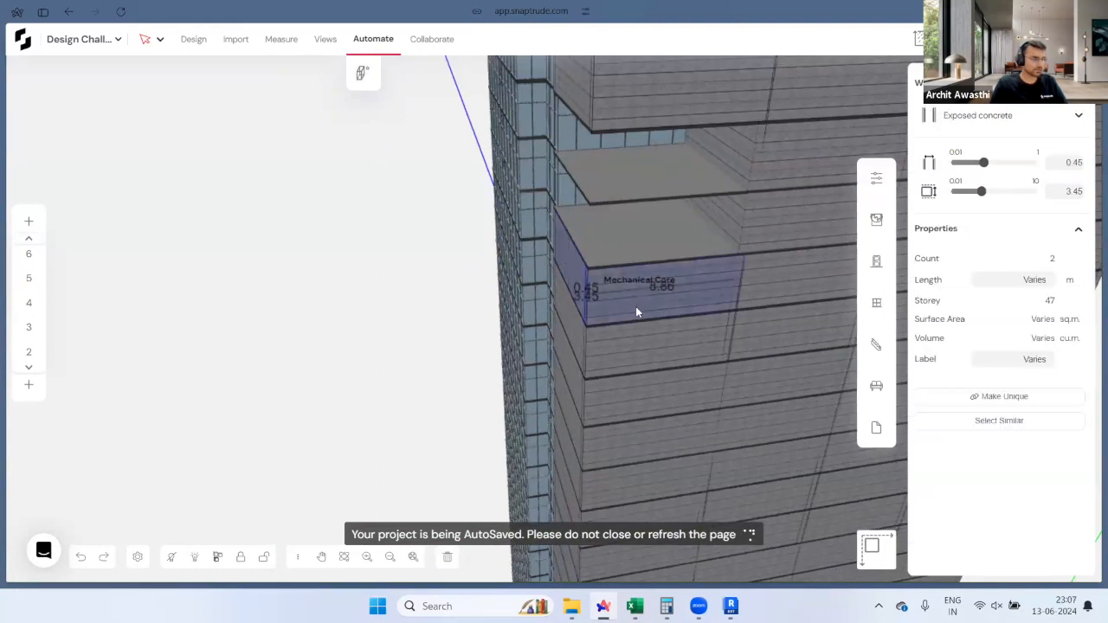
left_click(642, 319)
left_click_drag(642, 320, 645, 260)
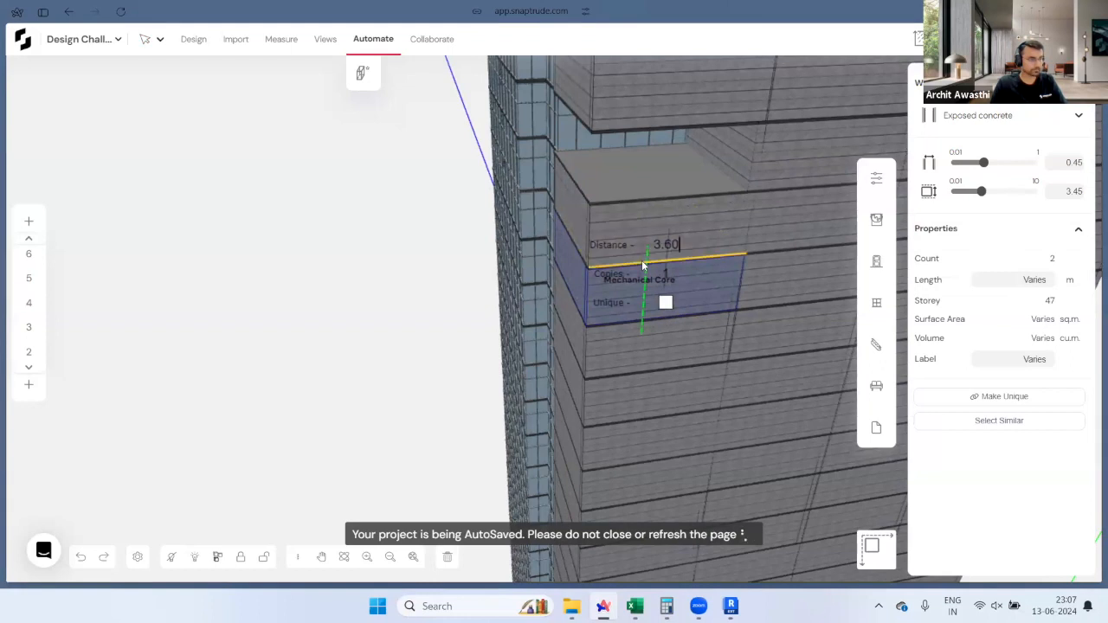
key("Tab")
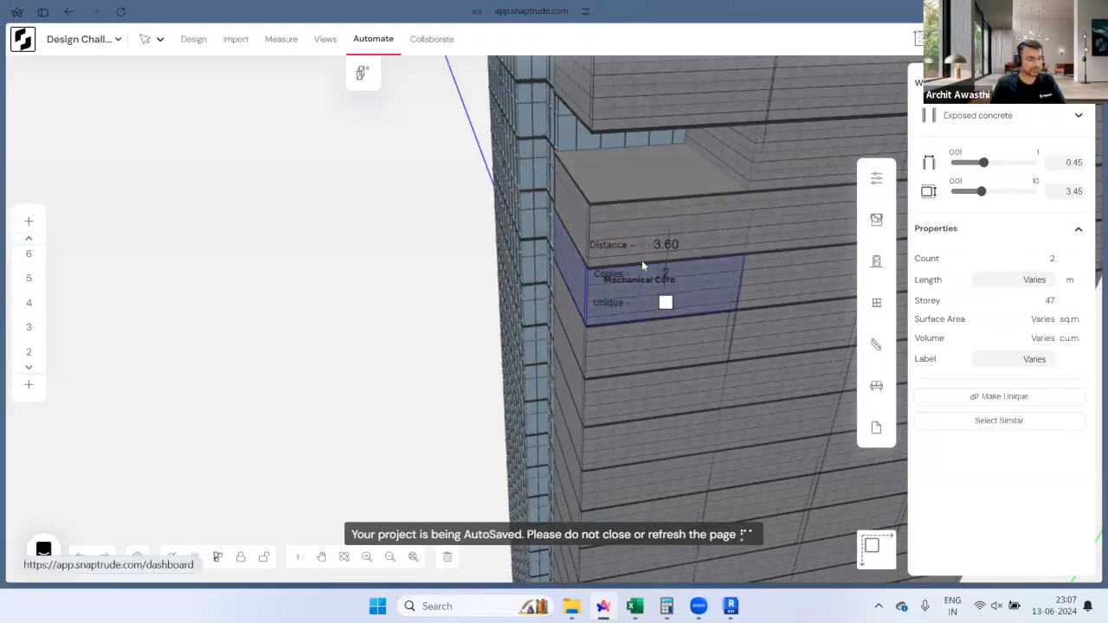
type("2")
key("Return")
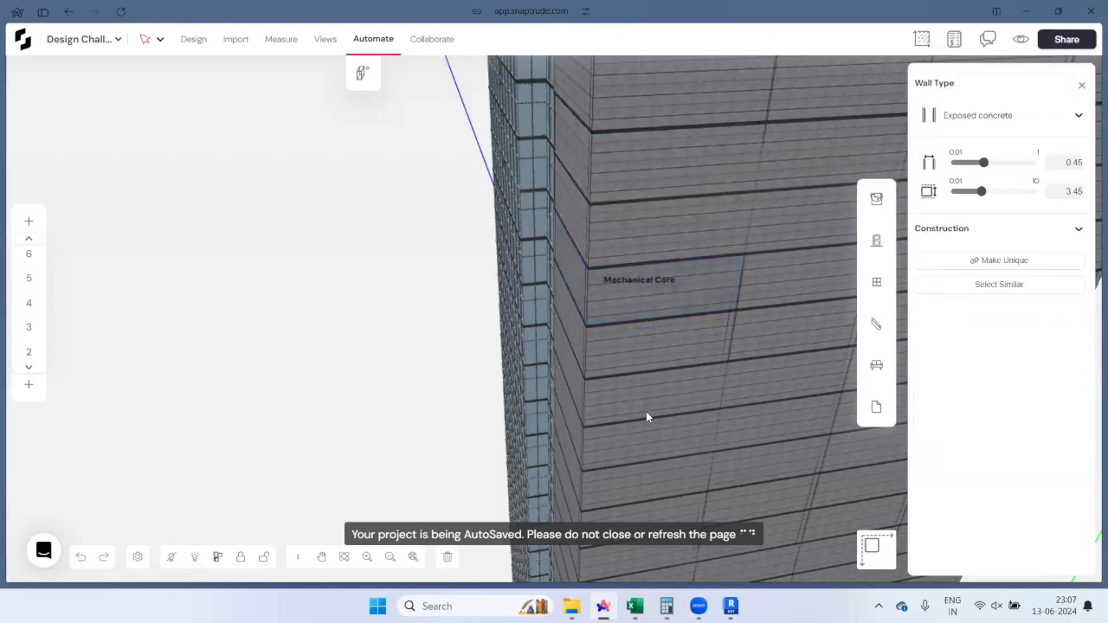
scroll(646, 411, "down", 1)
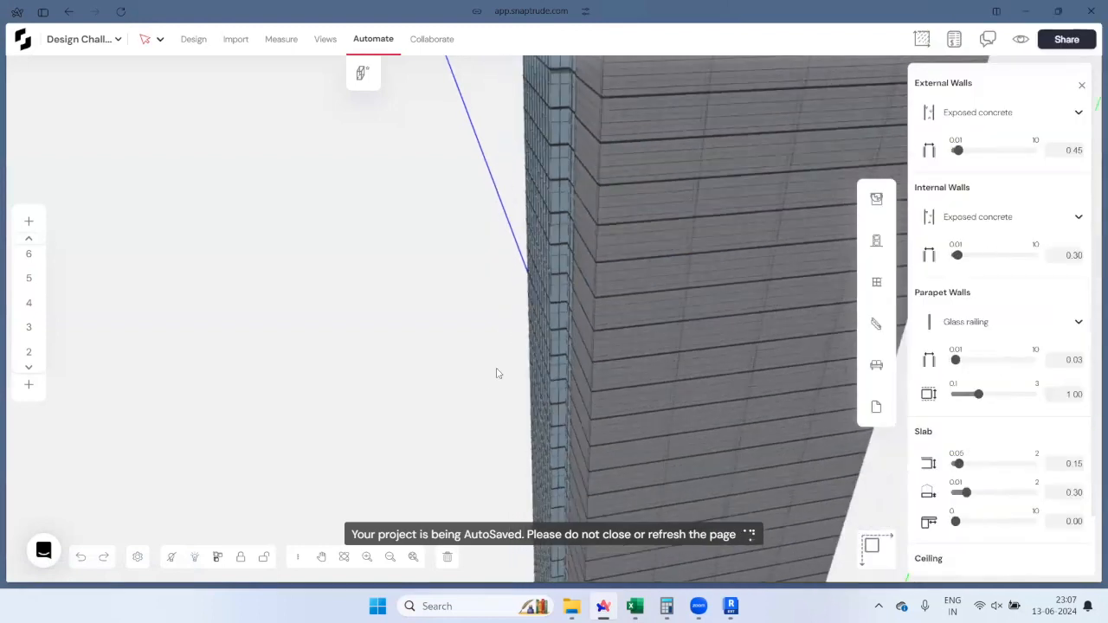
scroll(495, 373, "down", 5)
middle_click_drag(610, 343, 933, 324)
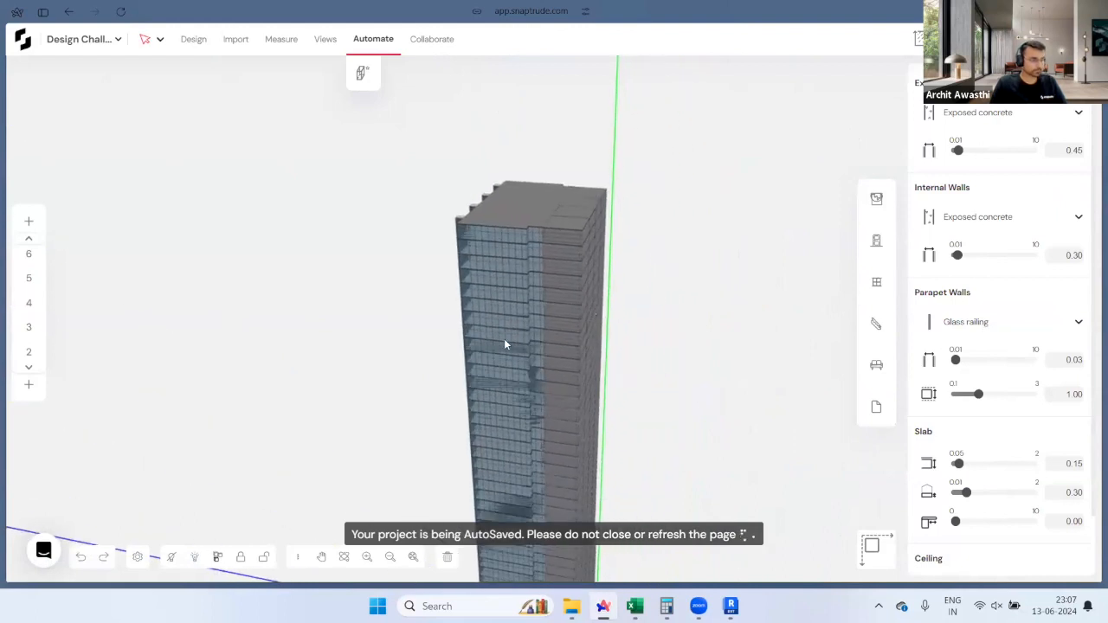
middle_click_drag(505, 338, 297, 371)
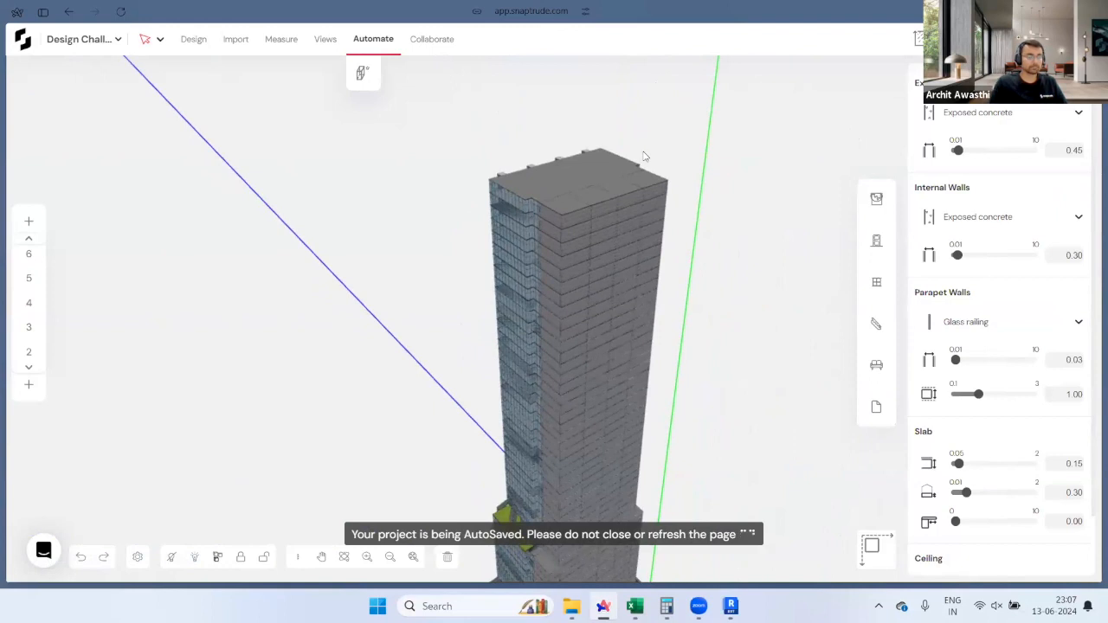
middle_click_drag(796, 287, 701, 89)
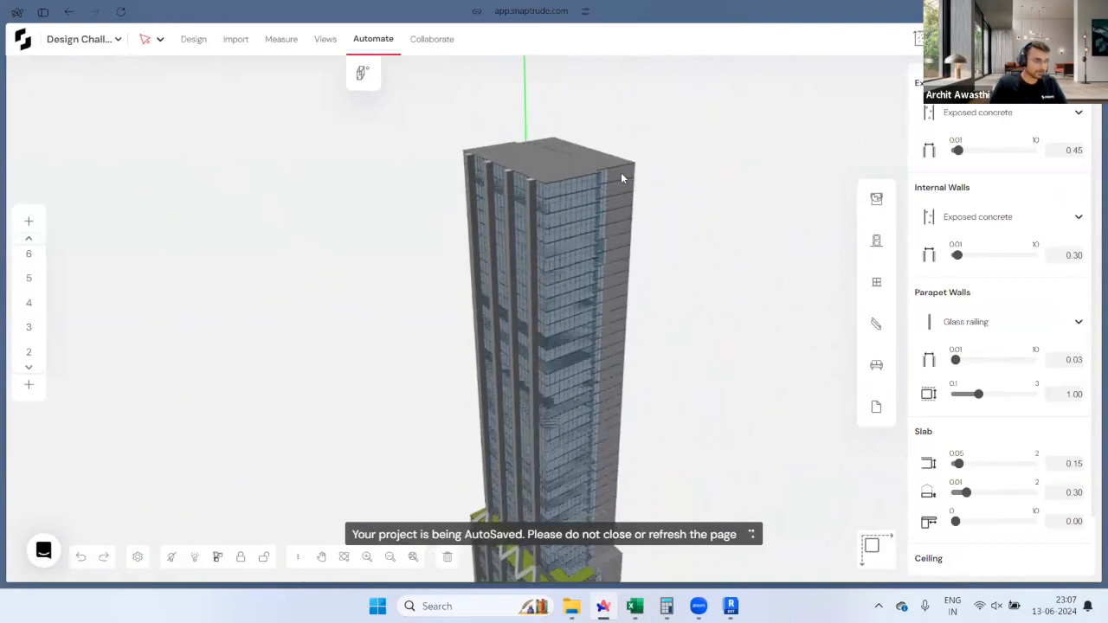
middle_click_drag(735, 148, 829, 69)
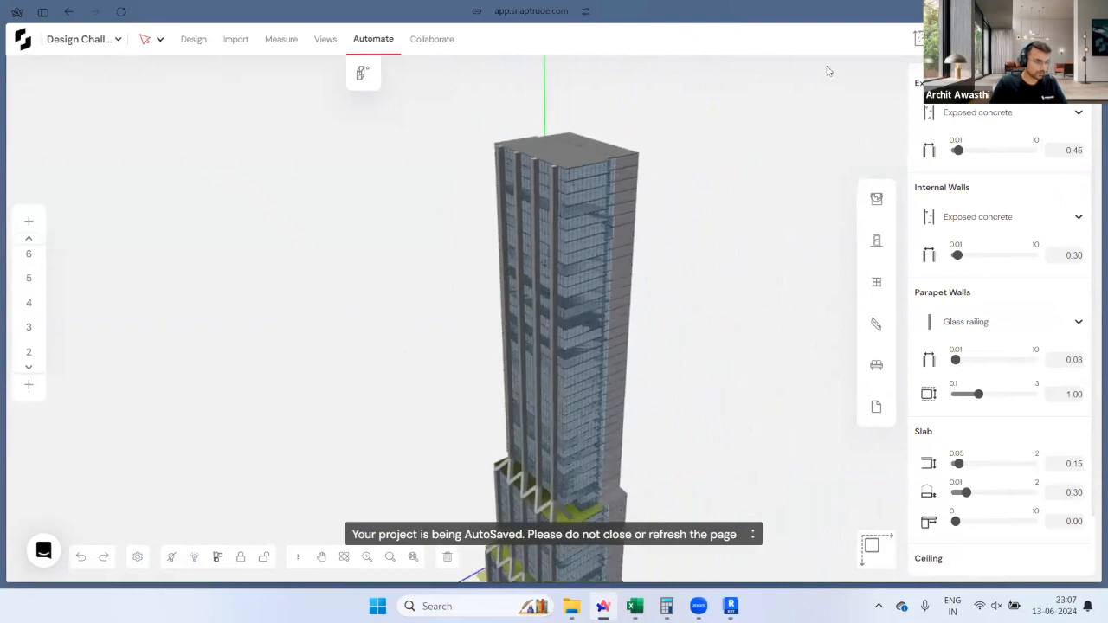
middle_click_drag(562, 448, 782, 480)
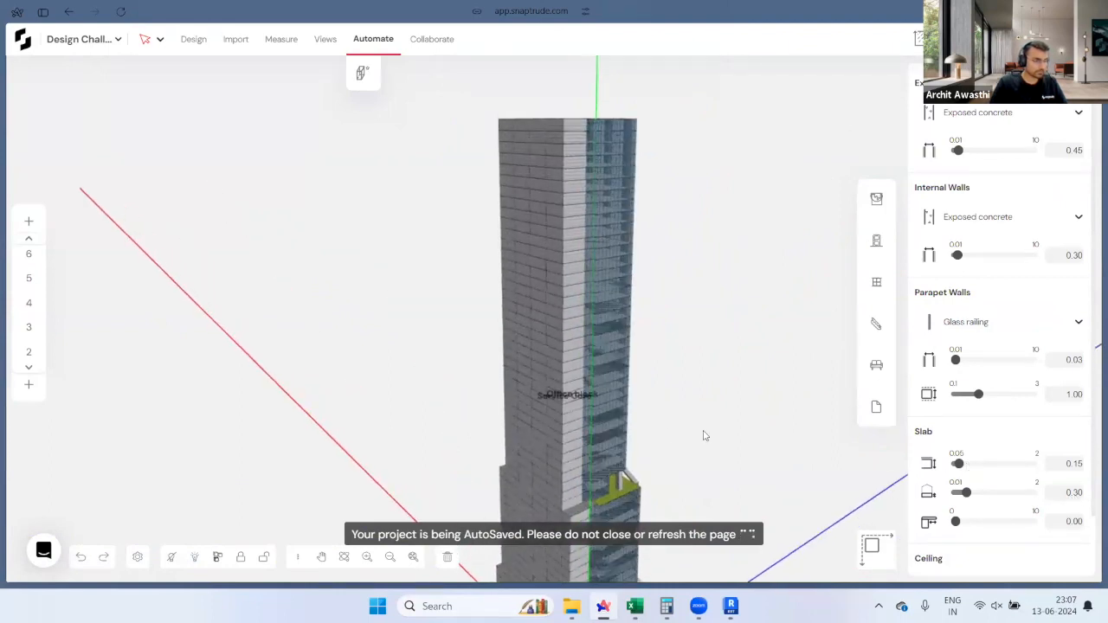
middle_click_drag(580, 410, 606, 277)
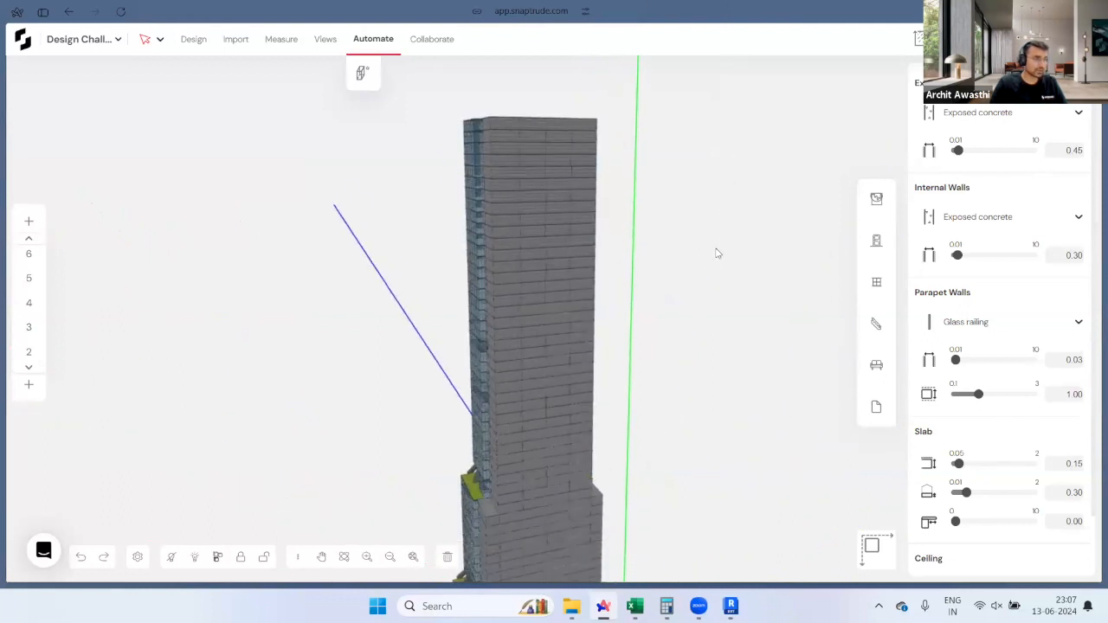
mouse_move(4, 217)
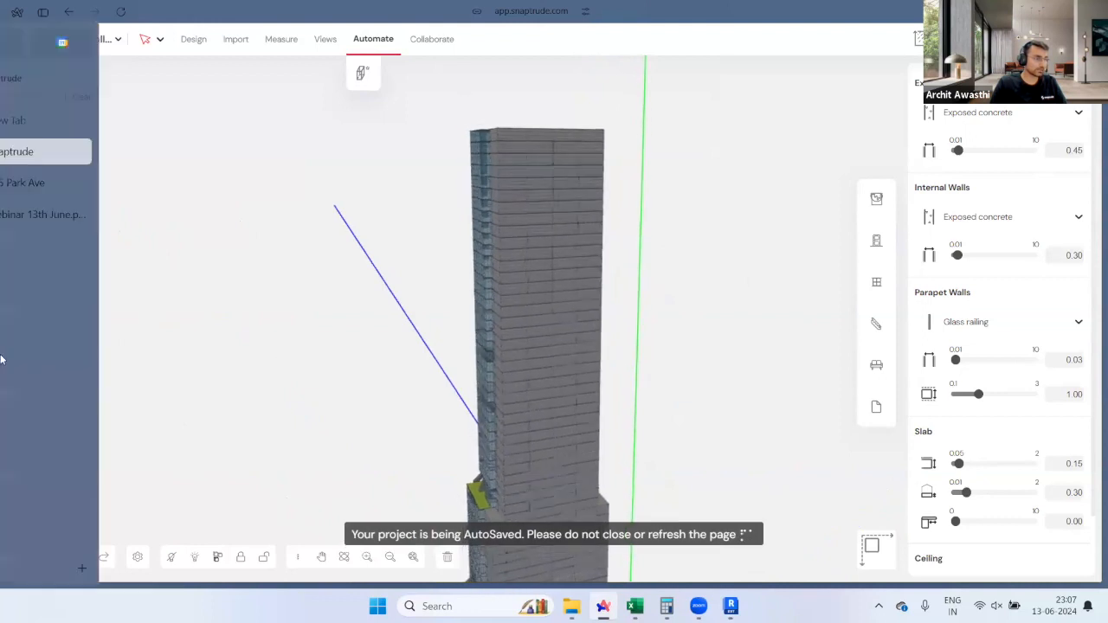
left_click(81, 215)
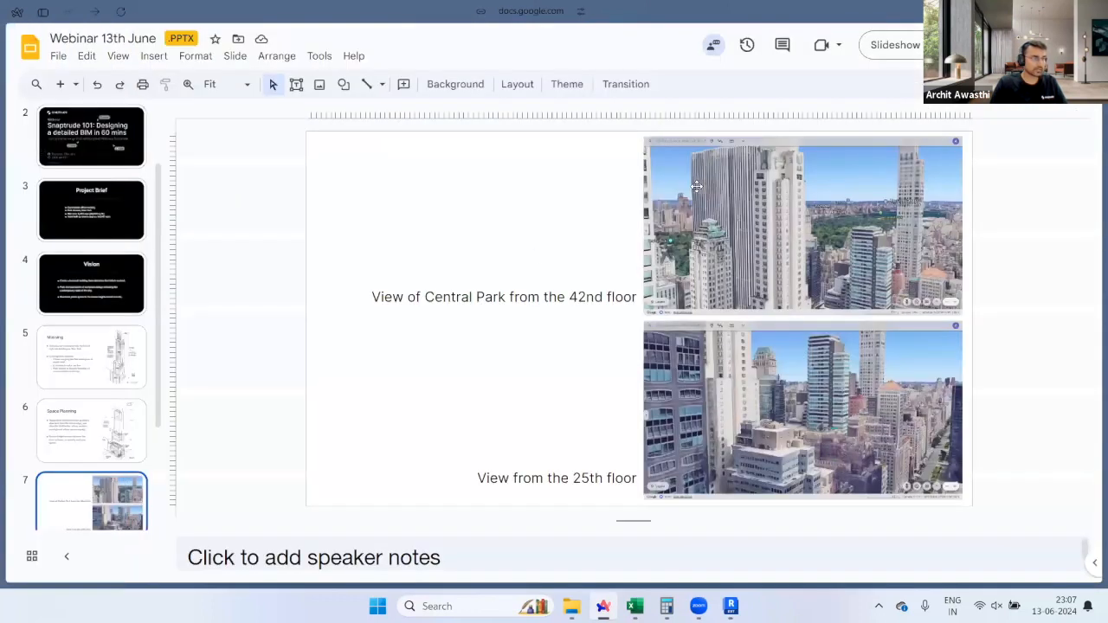
left_click(890, 45)
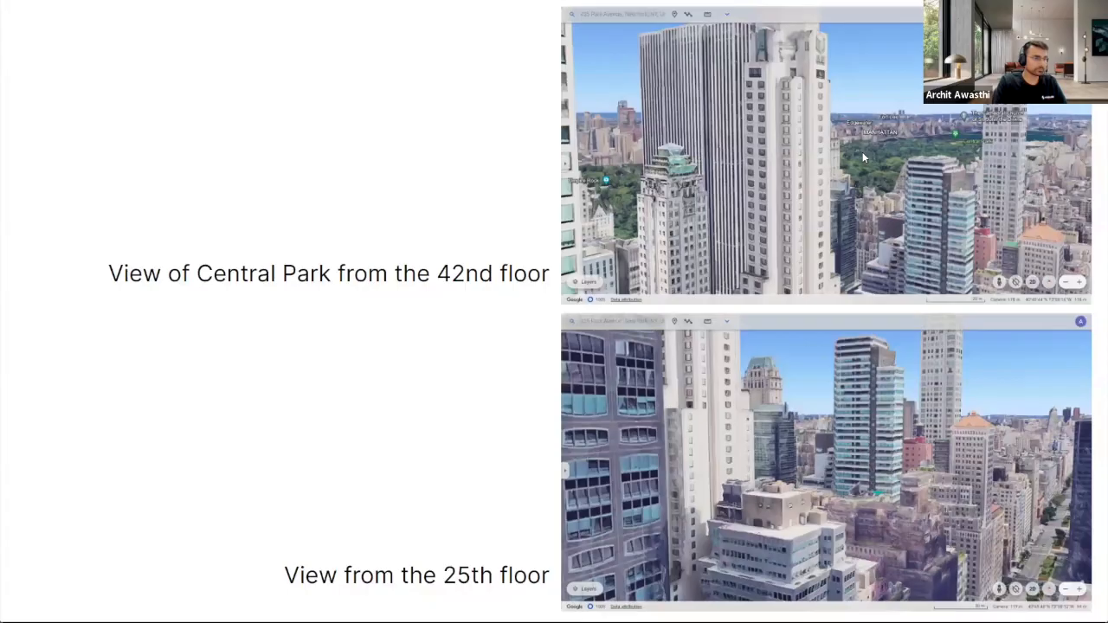
key("Right")
key("Right")
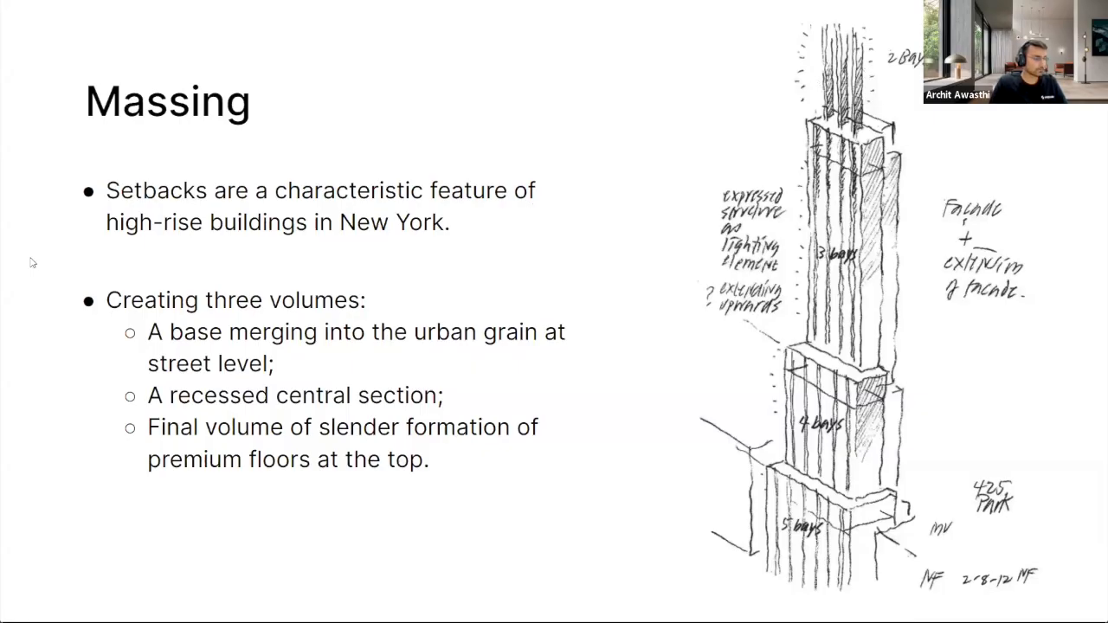
mouse_move(2, 265)
left_click(67, 146)
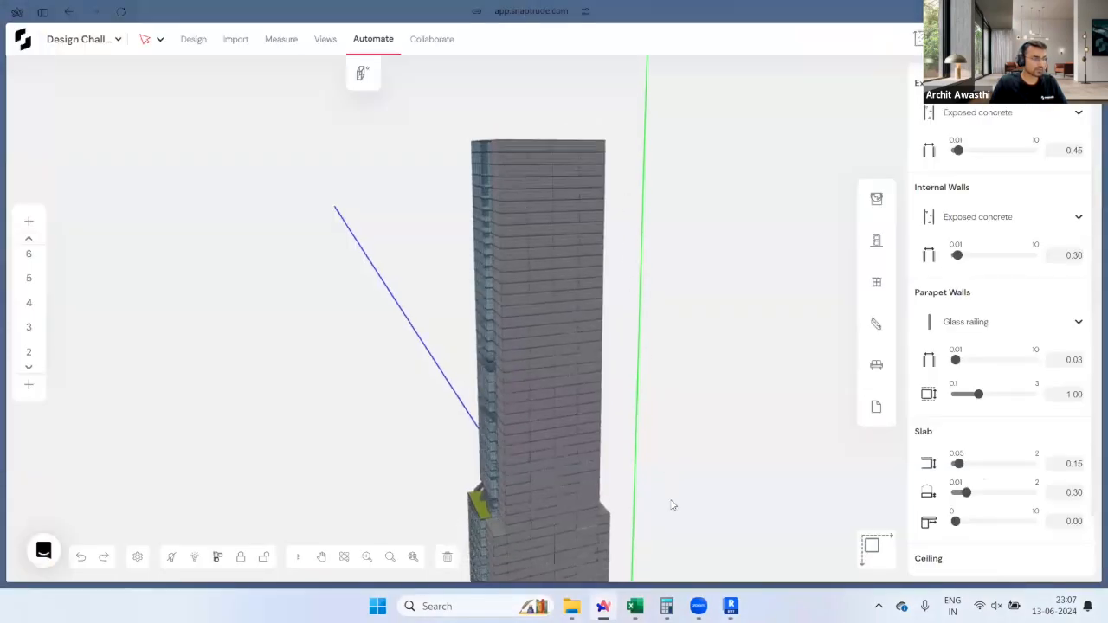
Step: Delete the Circulation Core and Restrooms roof slabs, then select the core wall beside the opening
mouse_move(540, 132)
middle_mouse_down()
mouse_move(529, 323)
mouse_move(530, 121)
middle_mouse_up()
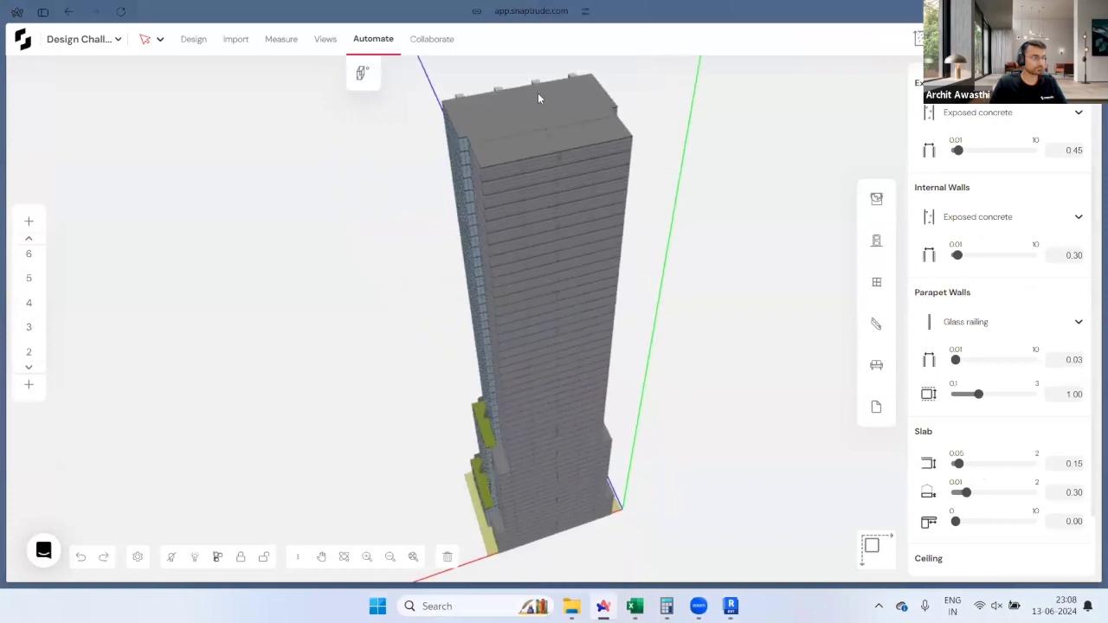
scroll(538, 93, "up", 3)
middle_click_drag(540, 98, 508, 115)
scroll(508, 111, "up", 5)
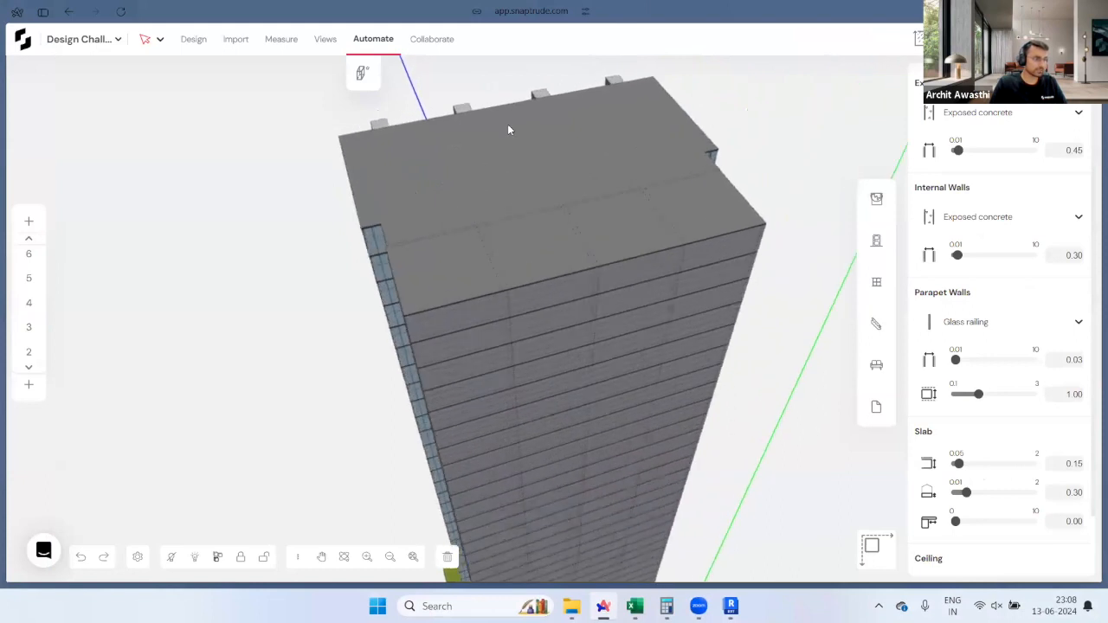
left_click(534, 315)
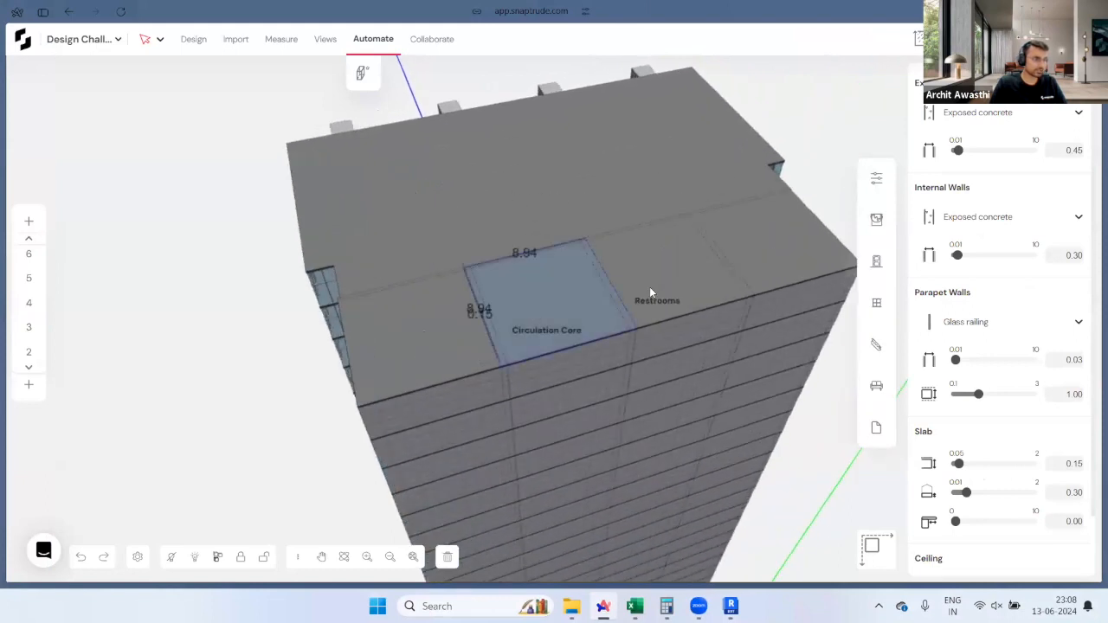
left_click(650, 293, "shift")
key("Delete")
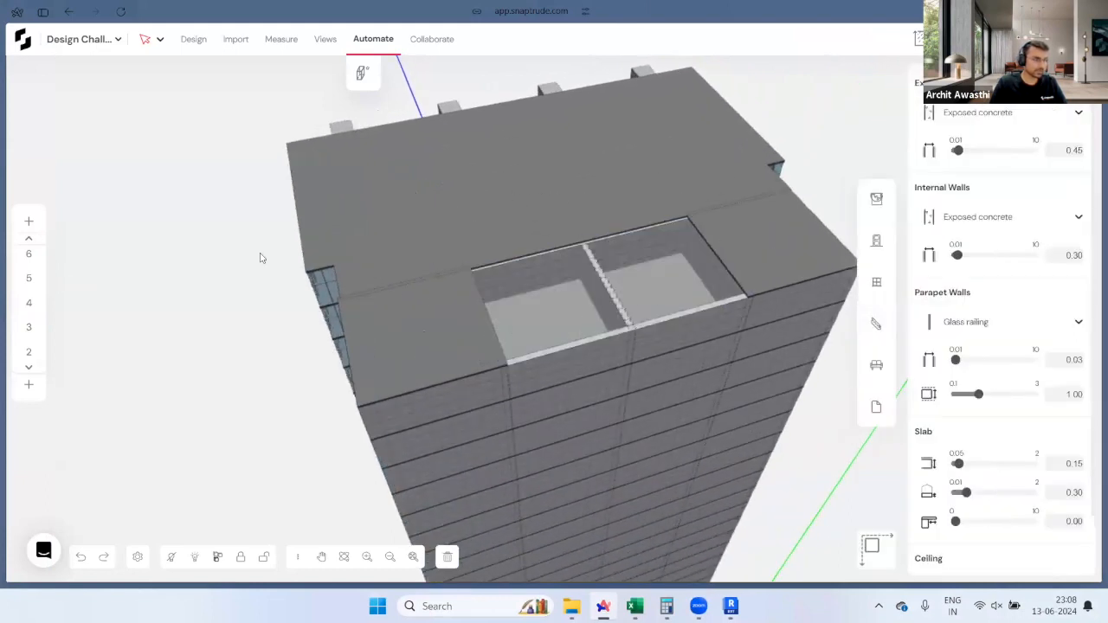
scroll(684, 277, "up", 5)
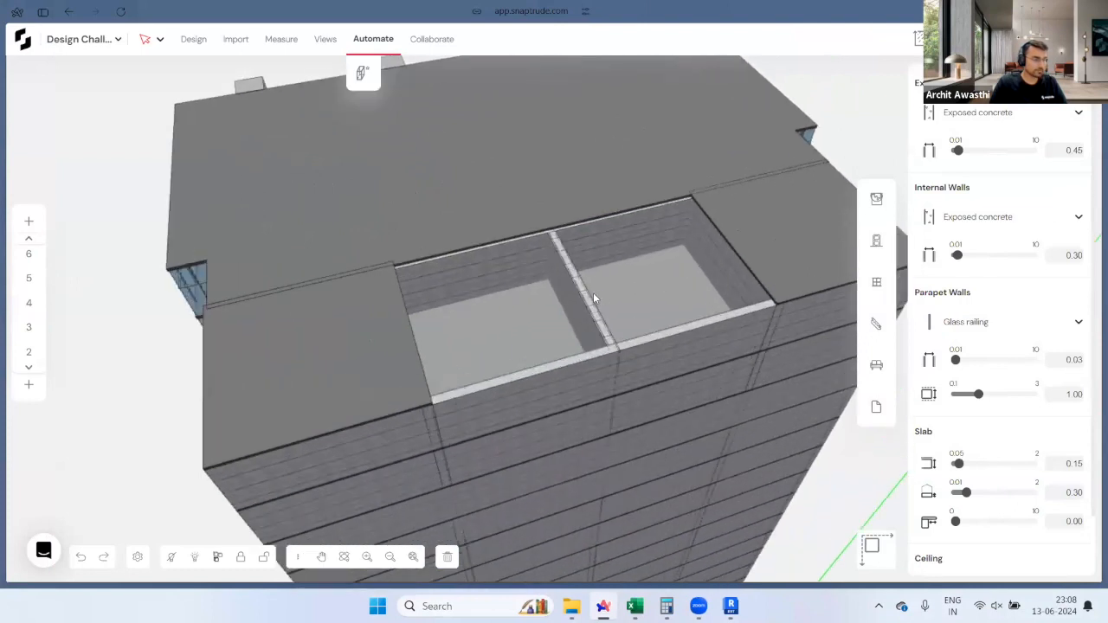
left_click(425, 273)
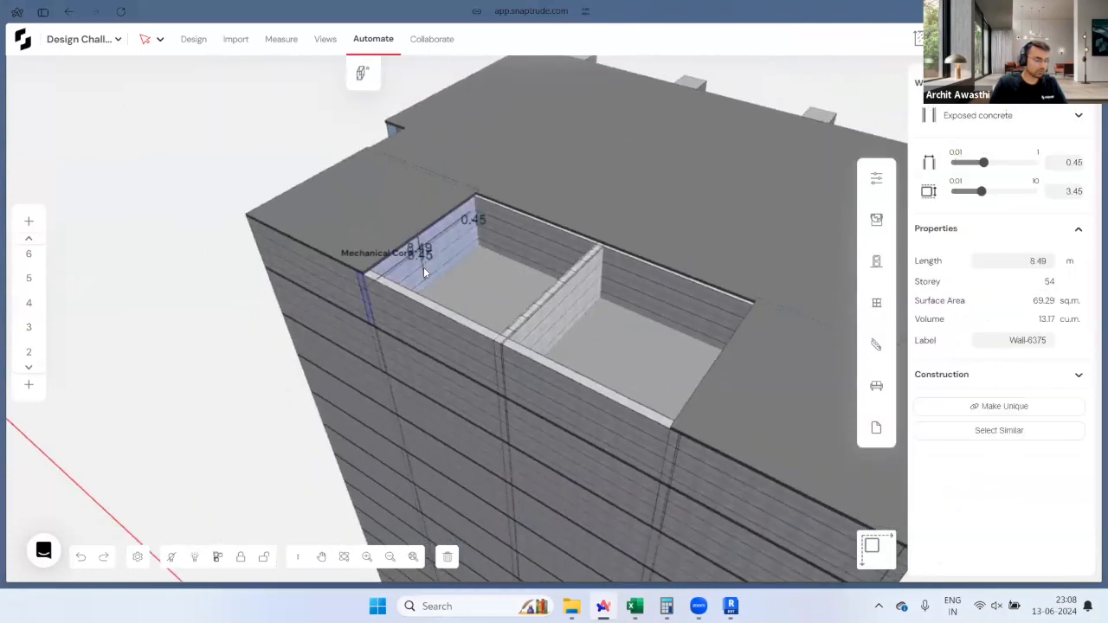
Step: Copy the core wall up to storey 55 and set its thickness to 1.00
key("ctrl+Up")
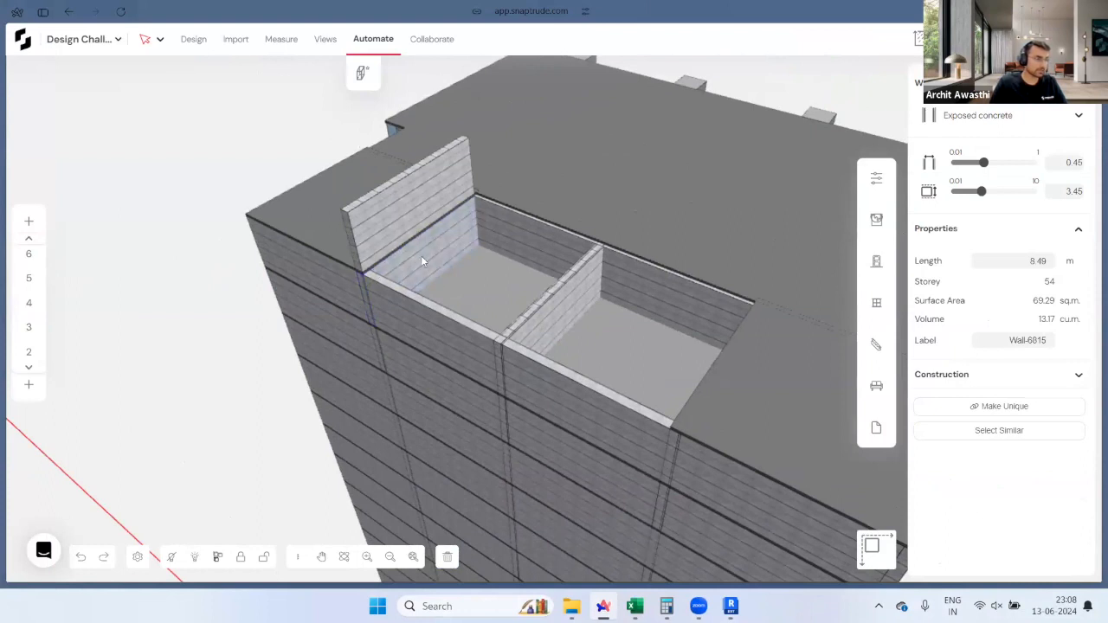
left_click(398, 214)
middle_click_drag(606, 269, 727, 221)
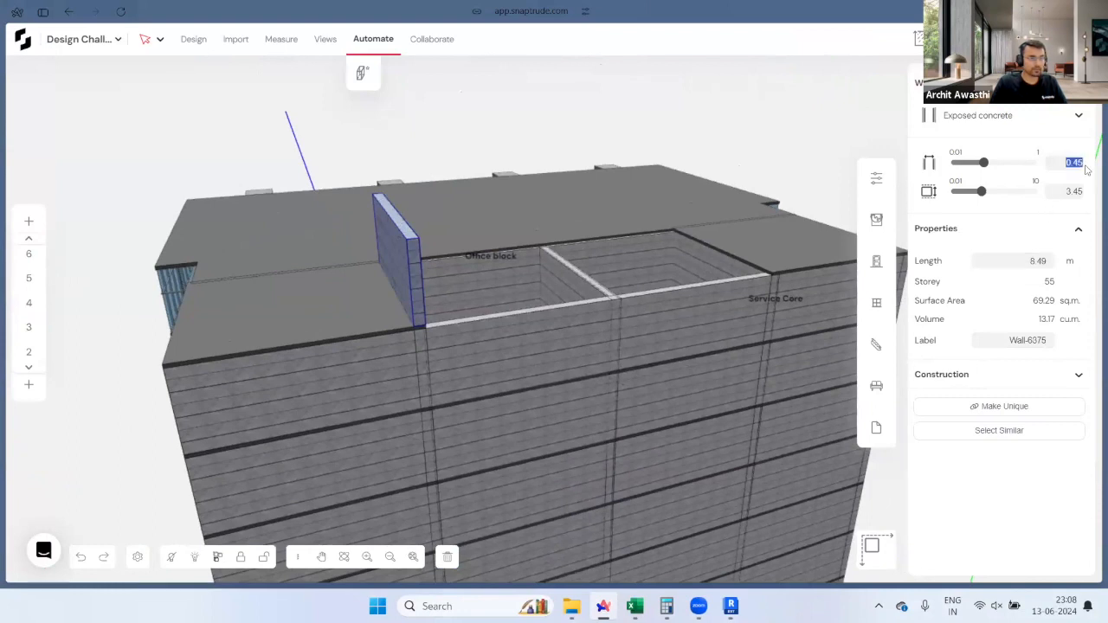
type("1")
key("Return")
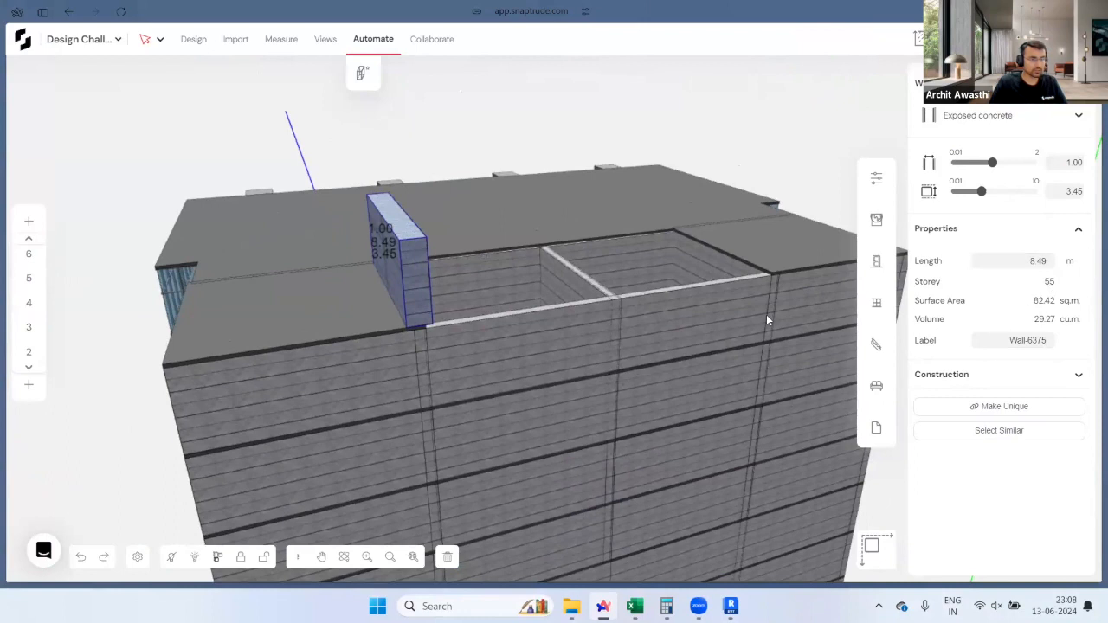
Step: Set the height of storey 55 to 18 m in the storey list
scroll(28, 290, "up", 5)
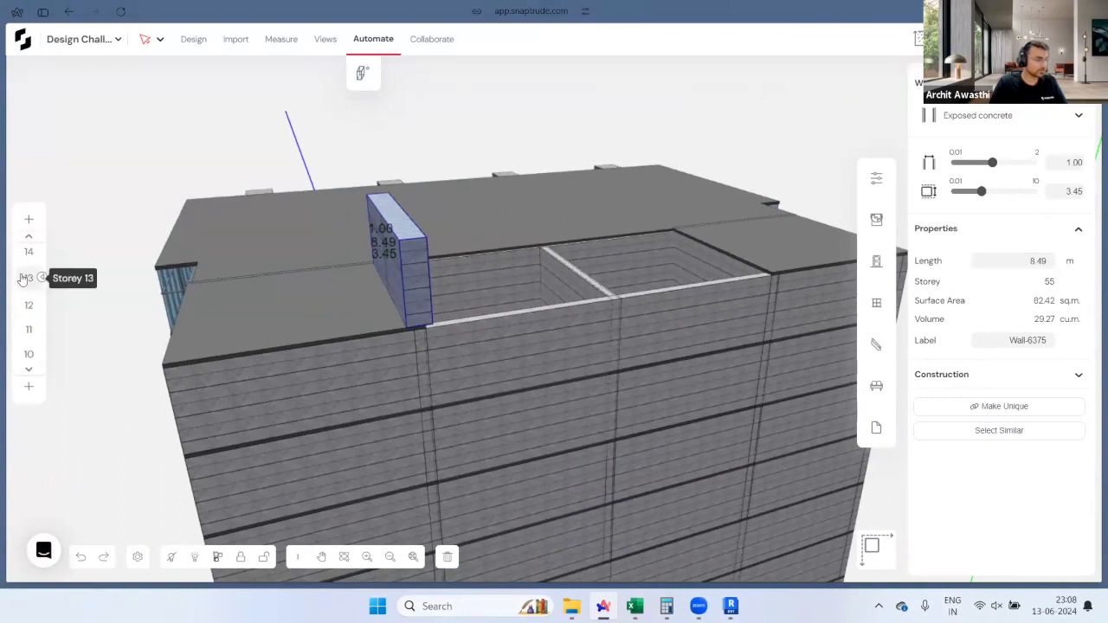
scroll(27, 295, "up", 5)
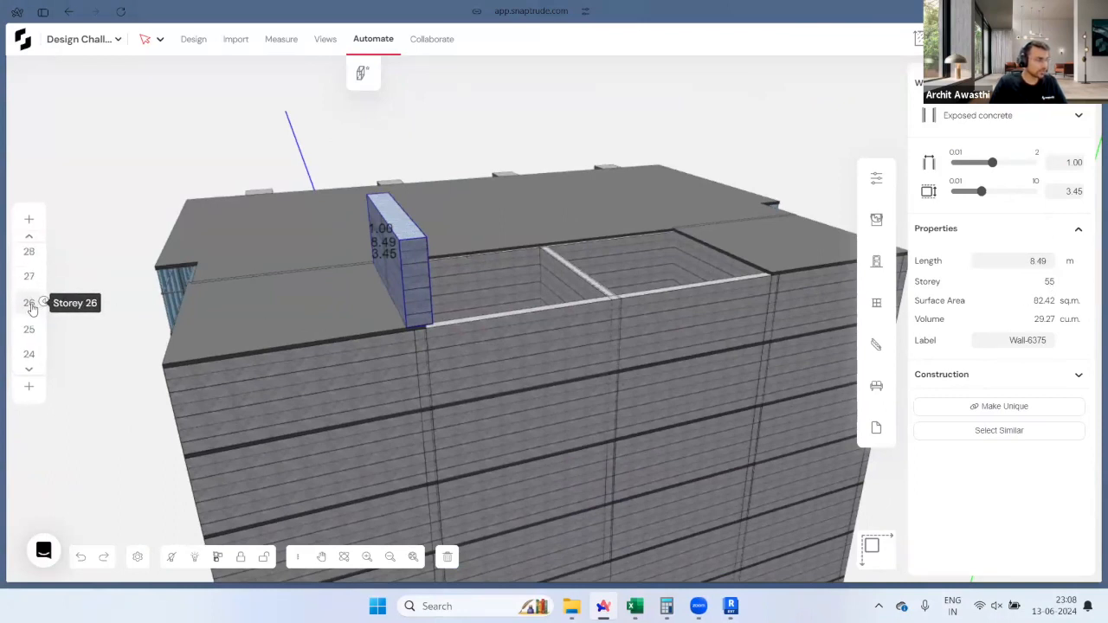
scroll(31, 316, "up", 5)
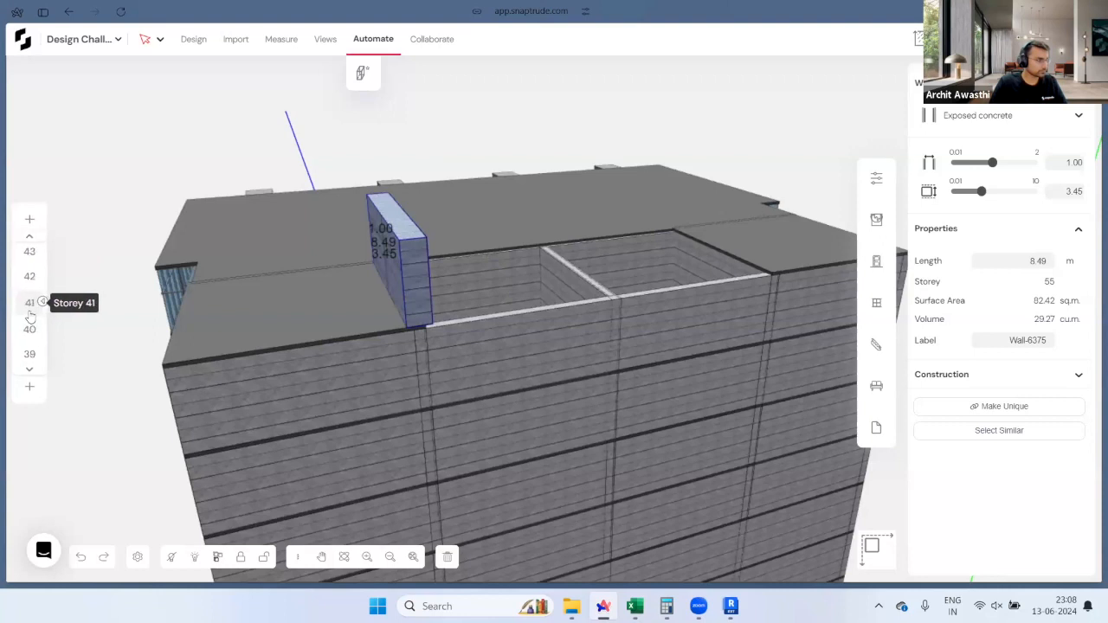
scroll(30, 314, "up", 4)
mouse_move(35, 253)
left_click(90, 252)
type("18")
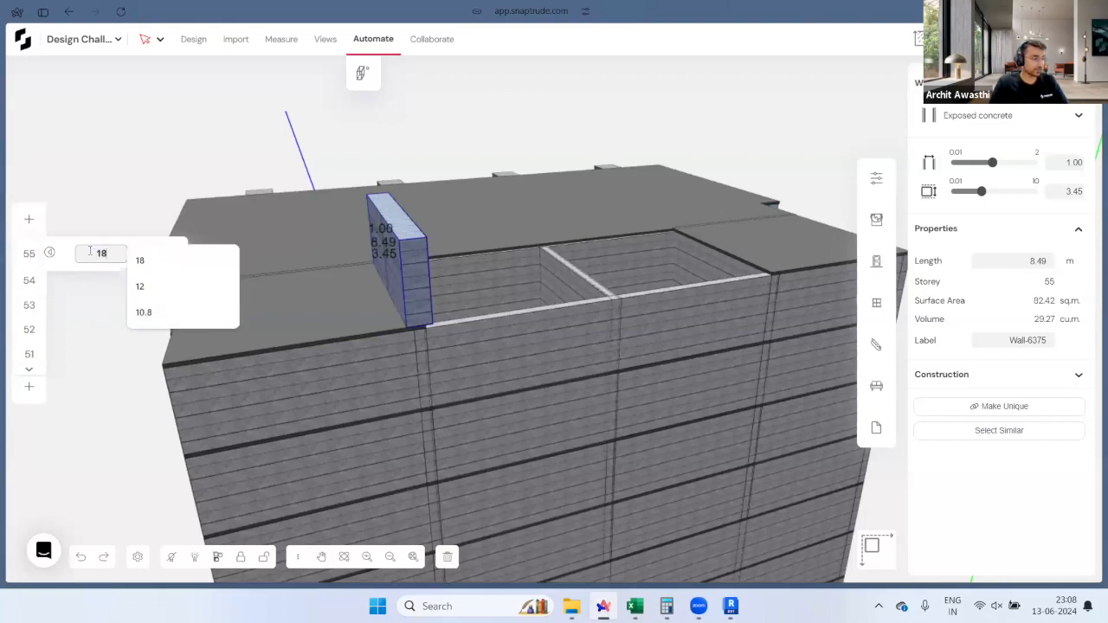
key("Return")
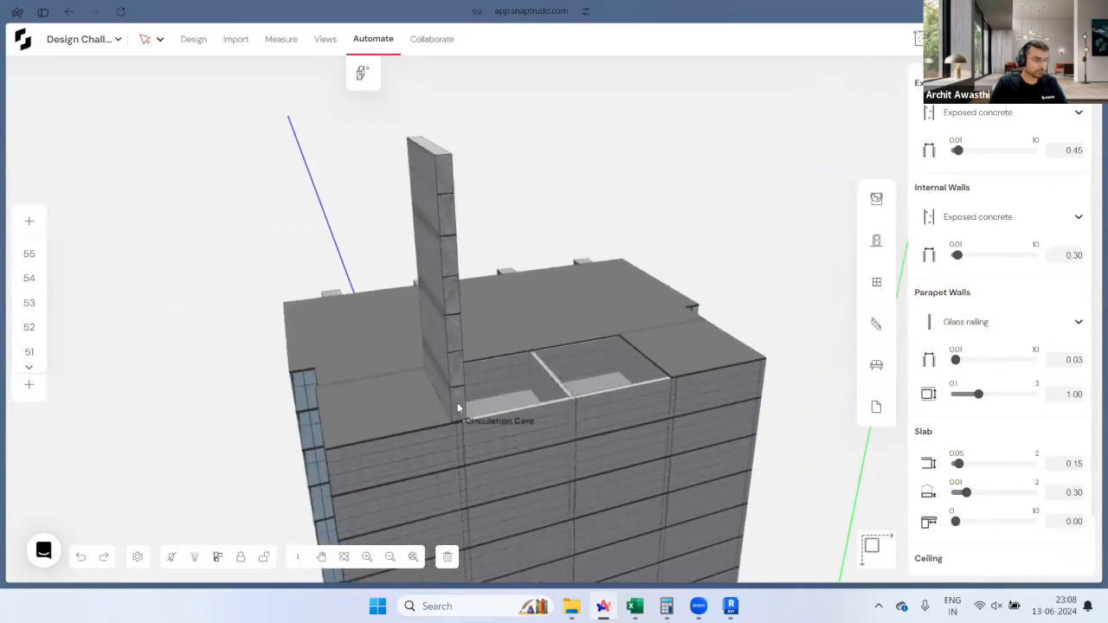
Step: Copy the tall core wall from its base twice at 8.64 spacing
left_click(458, 402)
left_click(459, 421)
left_click(460, 422)
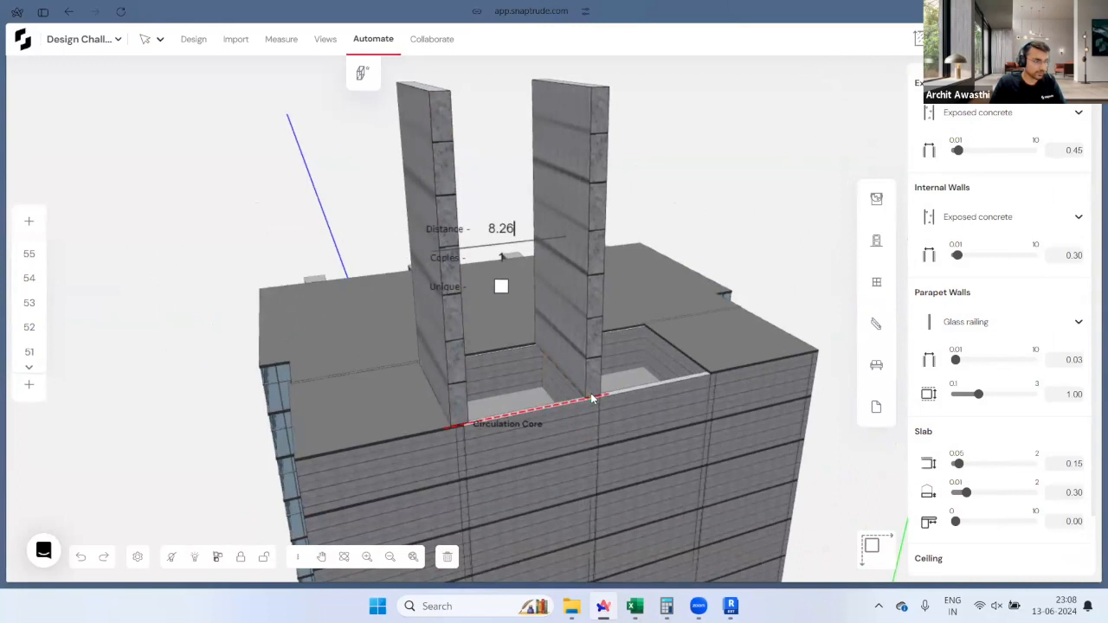
scroll(594, 398, "up", 5)
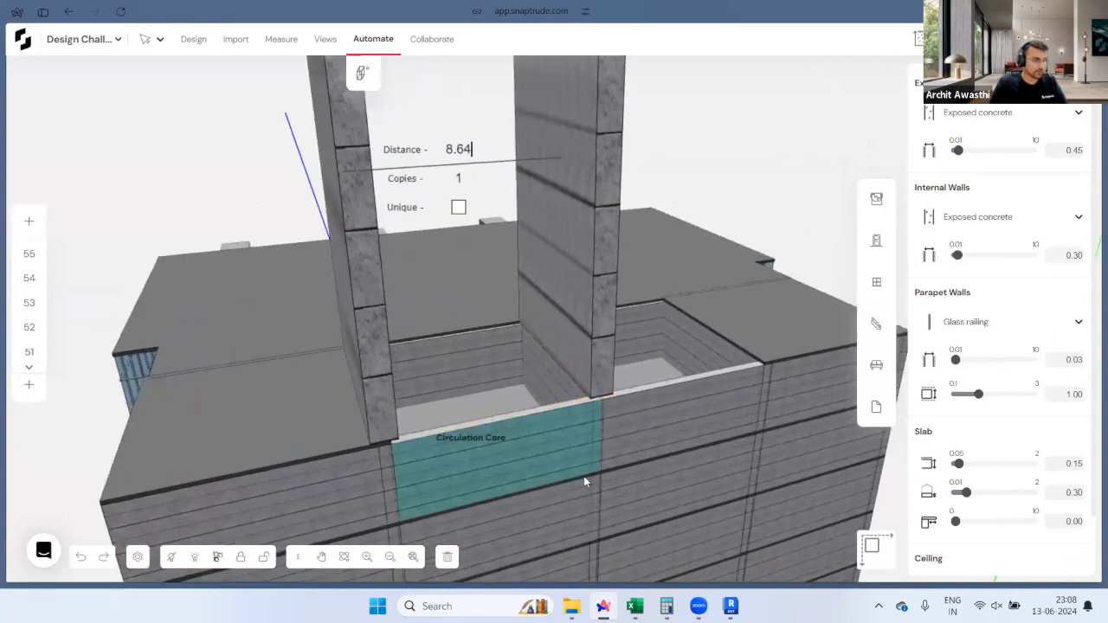
scroll(584, 477, "down", 1)
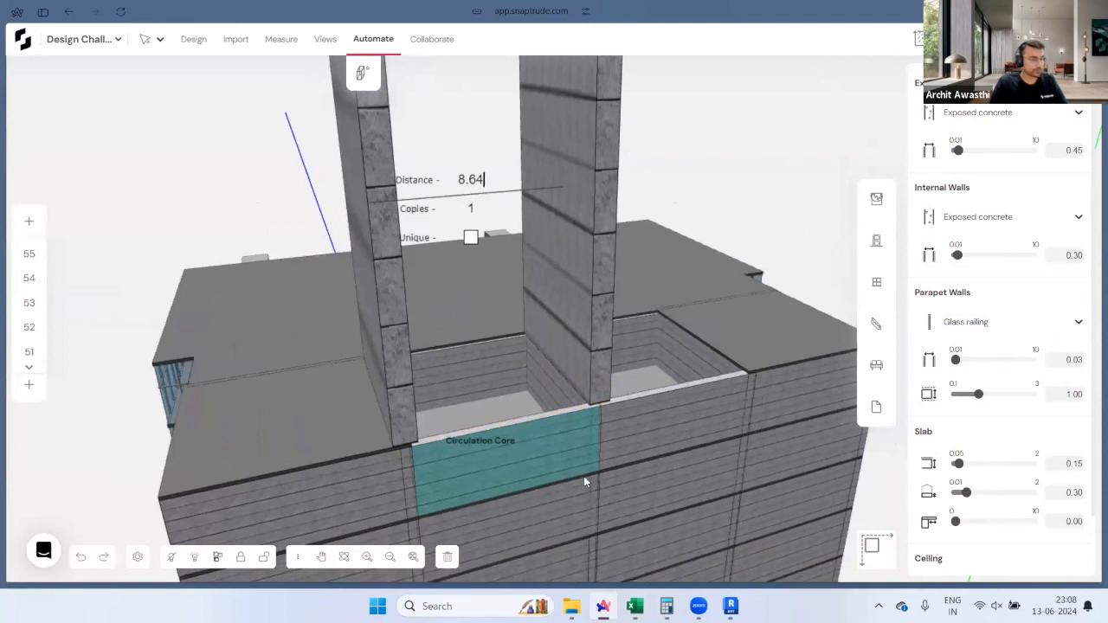
scroll(587, 451, "down", 2)
key("Tab")
type("2")
scroll(558, 389, "down", 3)
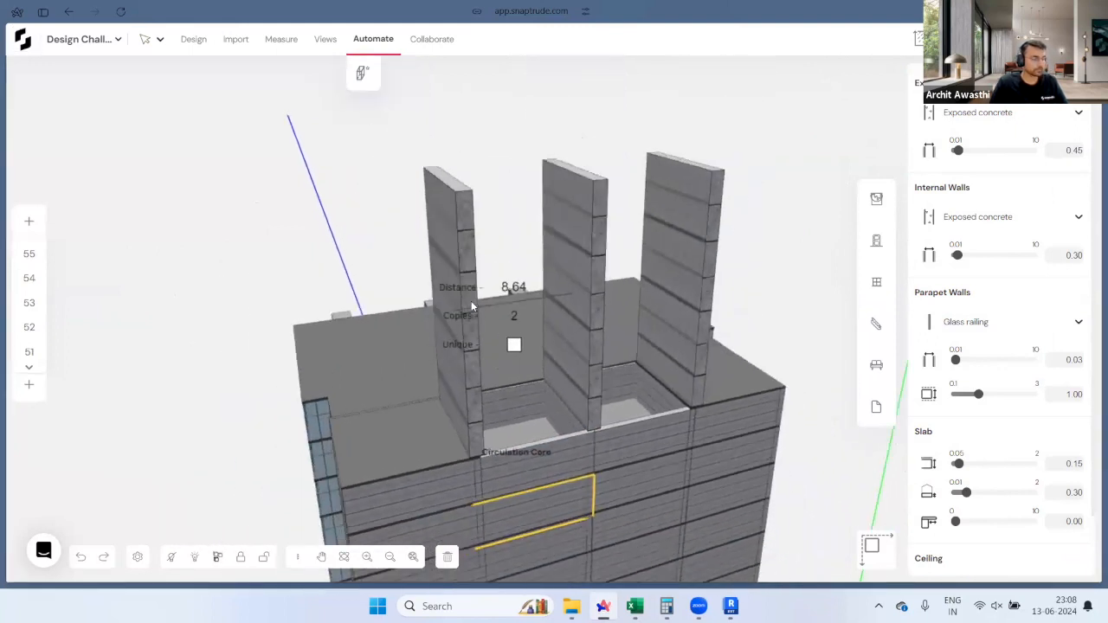
key("Return")
middle_click_drag(627, 306, 494, 475)
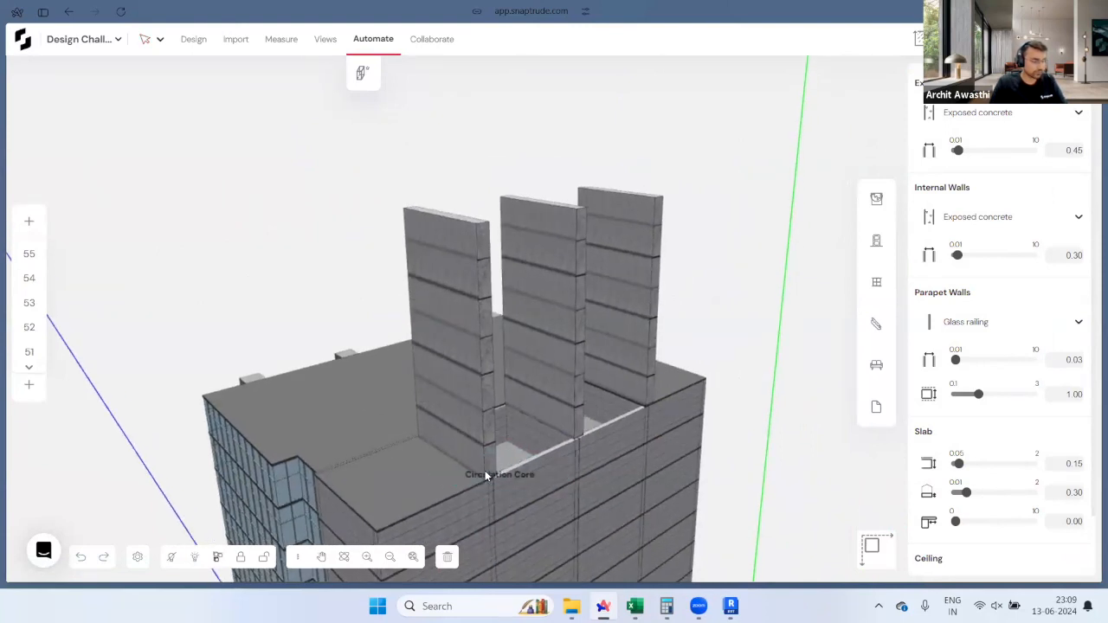
scroll(491, 473, "up", 3)
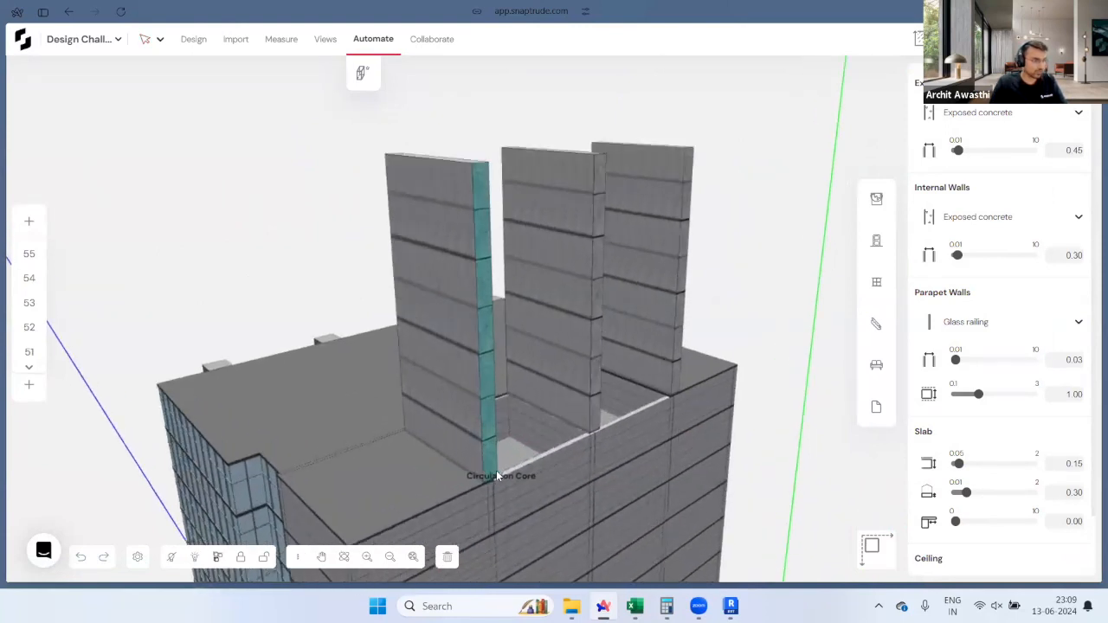
Step: Stack a unique wall copy 17.85 above the left core wall and thin it to 0.50
left_click(484, 485)
left_click_drag(485, 488, 473, 167)
left_click(431, 201)
scroll(664, 553, "down", 2)
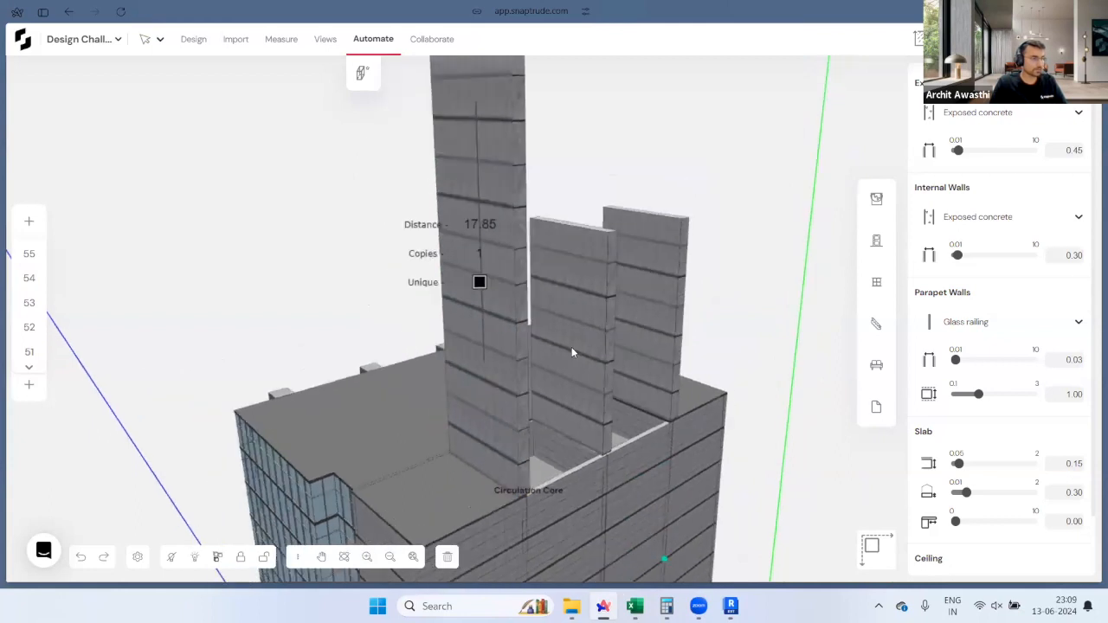
left_click(514, 176)
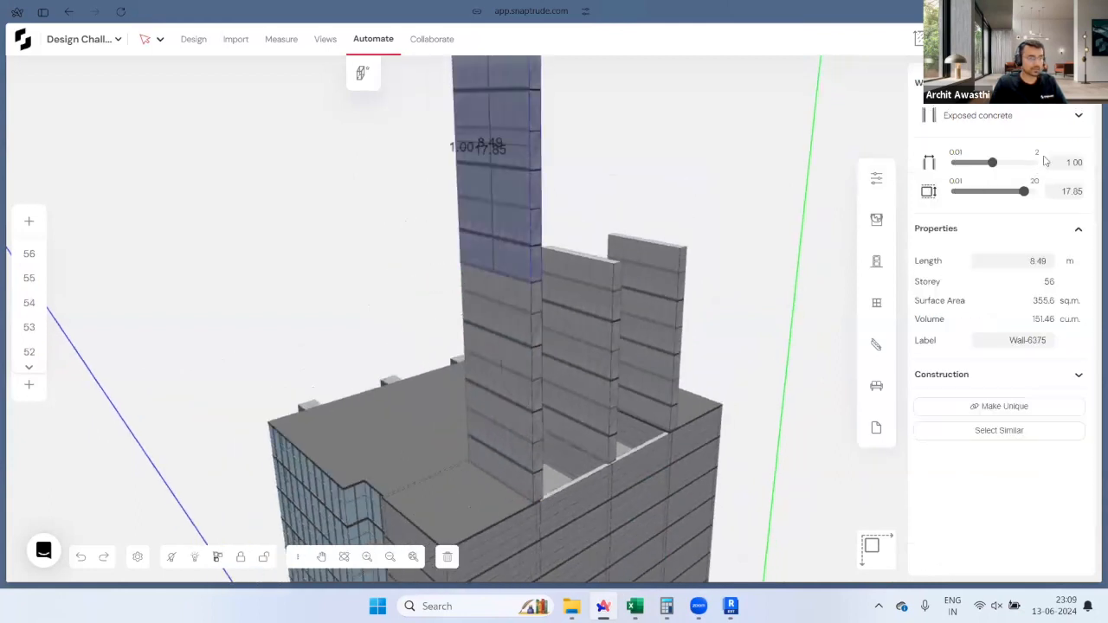
type("0.5")
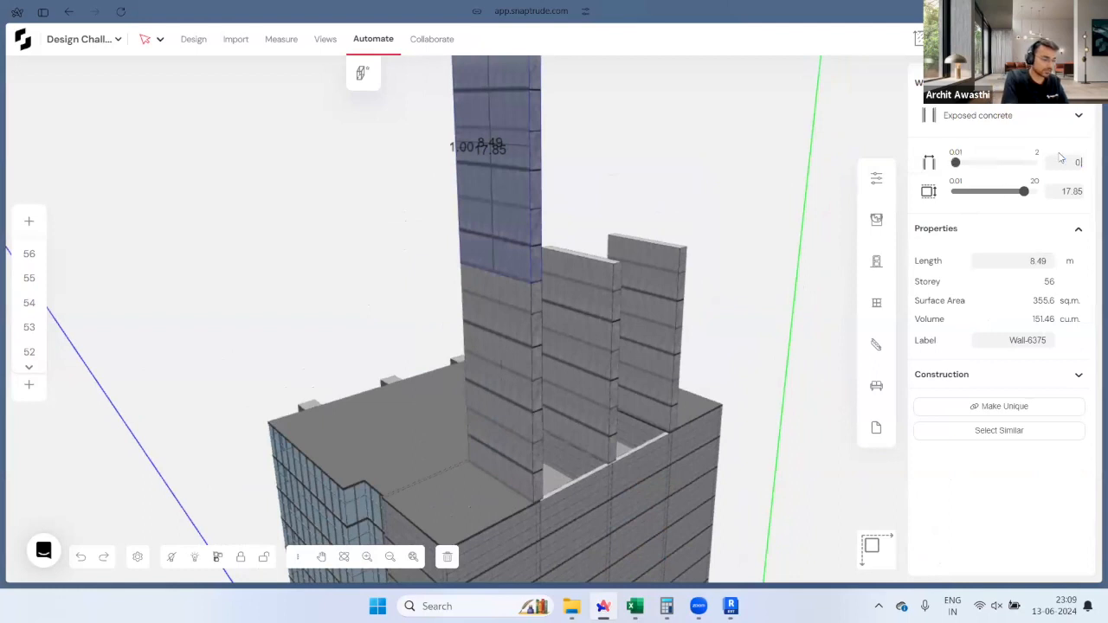
key("Return")
Step: Array the 0.50-thick wall twice at 8.60 spacing, then deselect it
left_click_drag(407, 332, 724, 282)
scroll(577, 280, "up", 4)
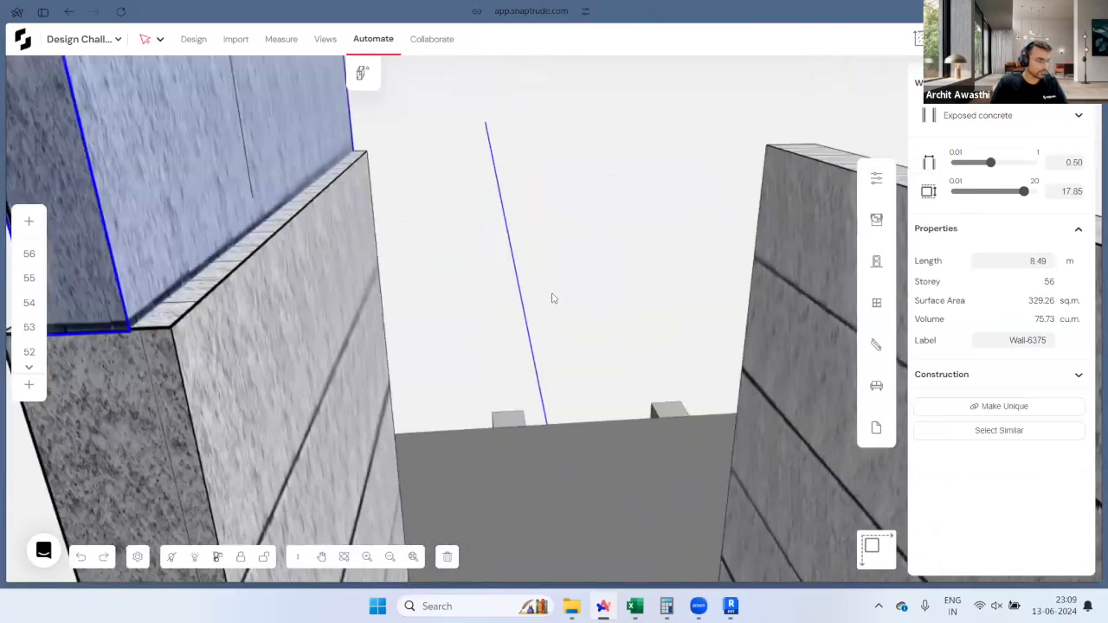
scroll(552, 298, "down", 5)
scroll(486, 297, "up", 3)
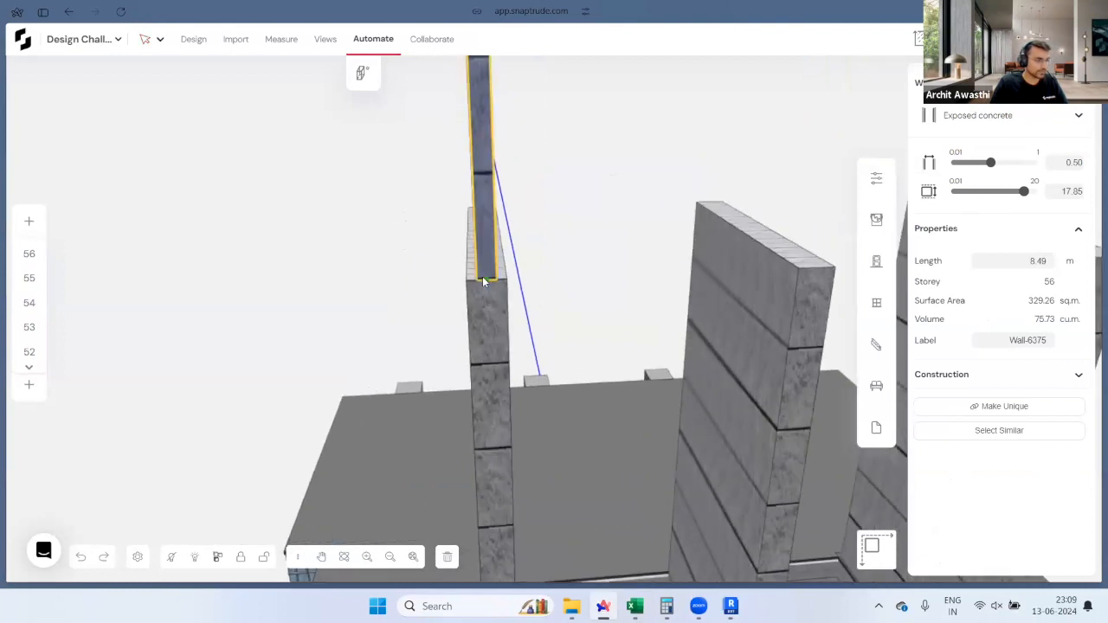
left_click_drag(483, 276, 753, 272)
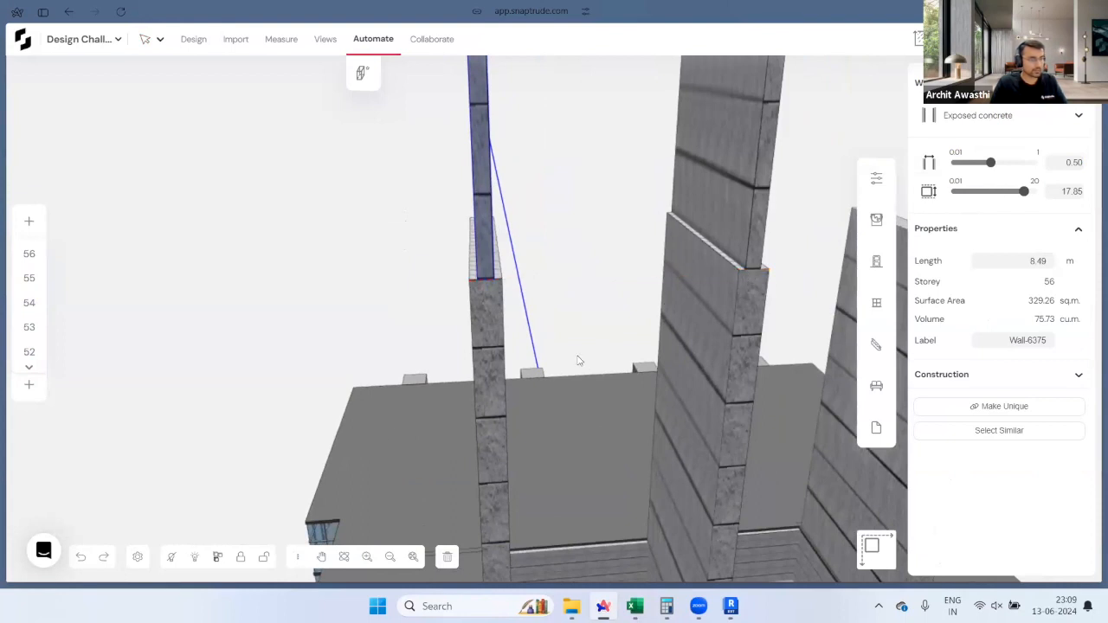
scroll(383, 440, "down", 5)
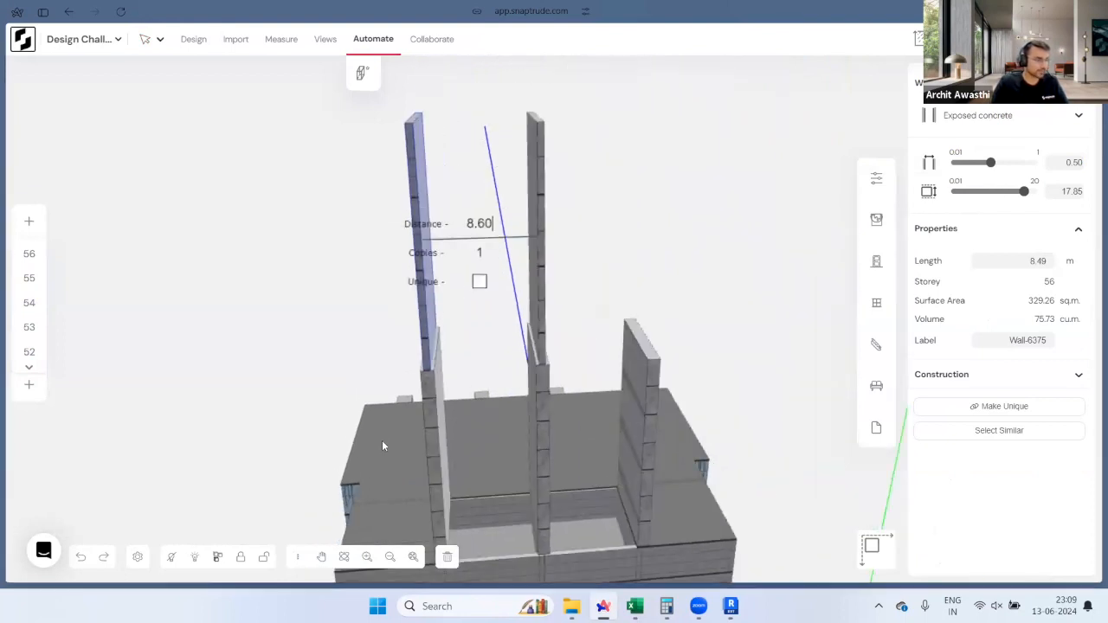
key("Tab")
type("2")
key("Return")
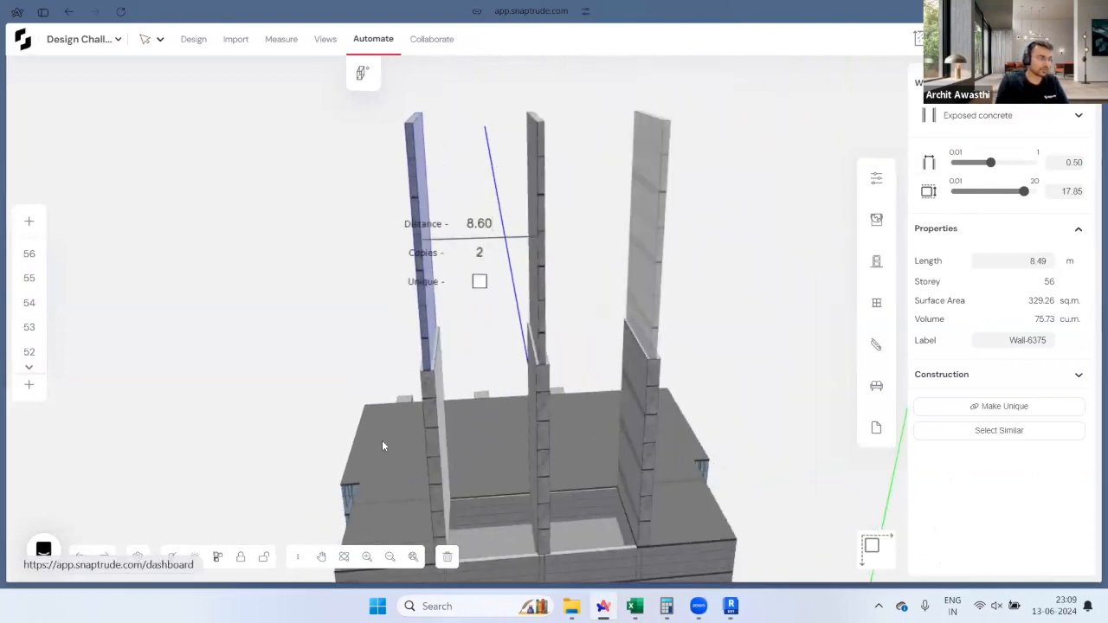
scroll(525, 351, "down", 4)
left_click(358, 406)
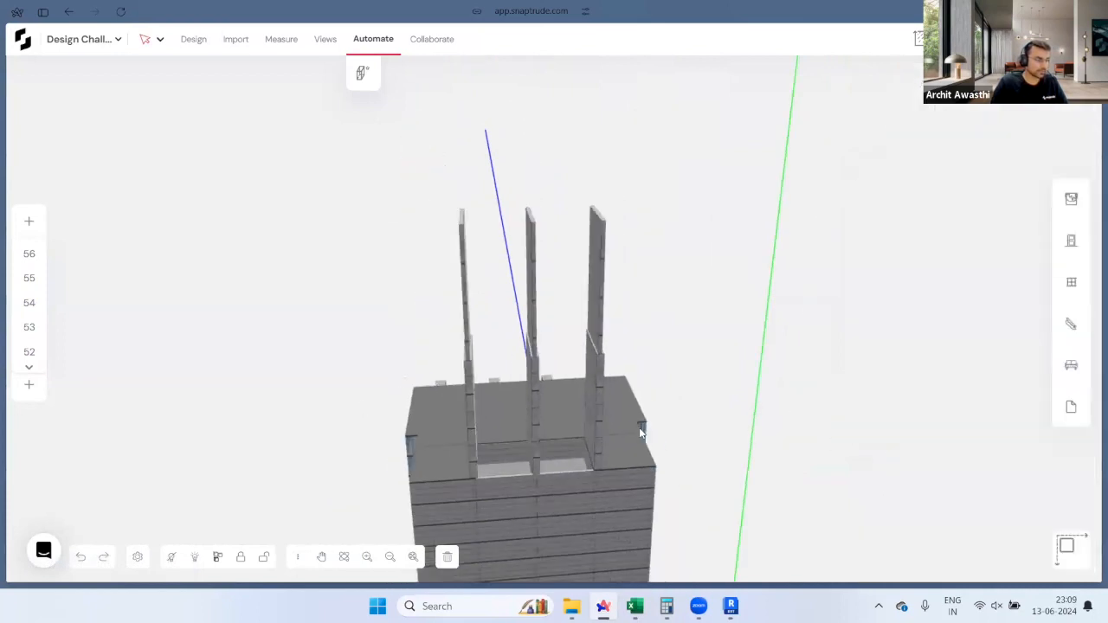
right_click_drag(641, 427, 819, 418)
right_click_drag(373, 398, 463, 502)
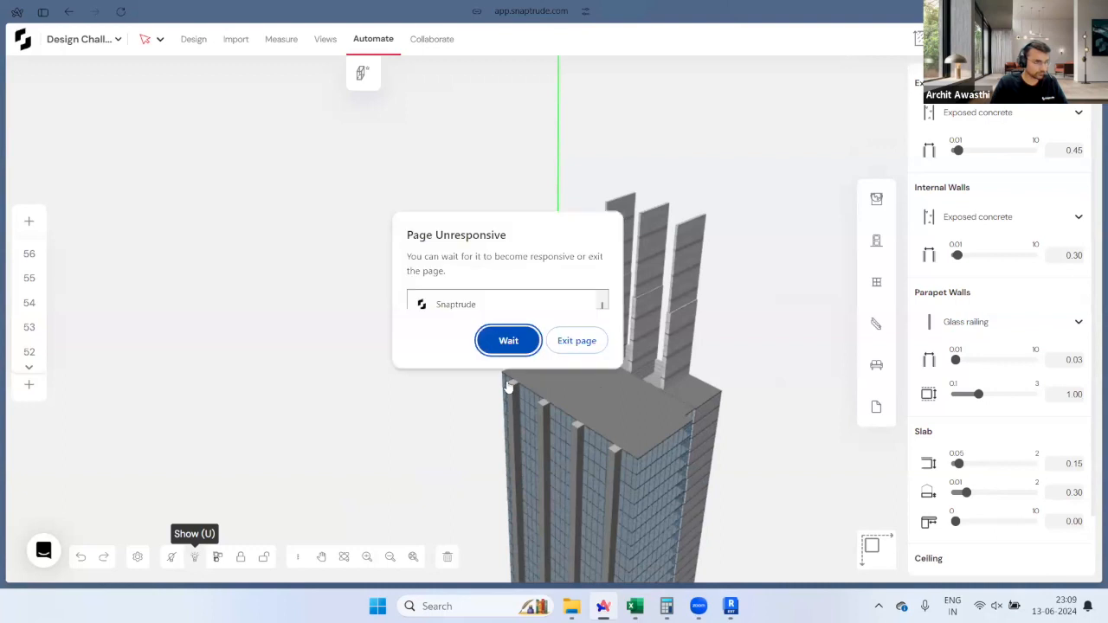
left_click(509, 341)
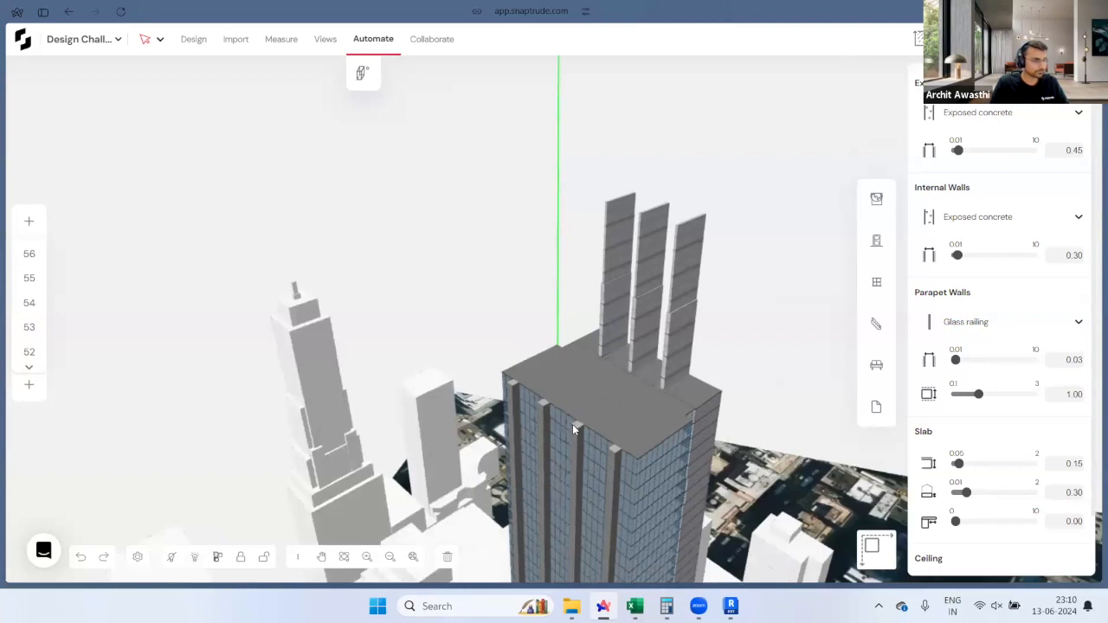
left_click_drag(588, 544, 693, 340)
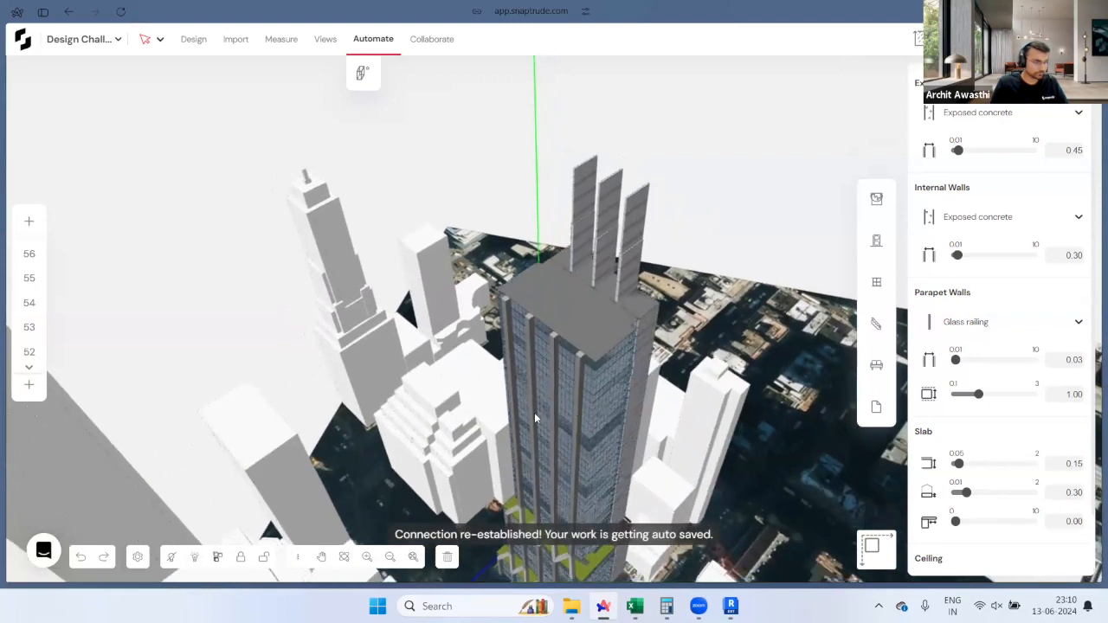
left_click_drag(342, 425, 116, 551)
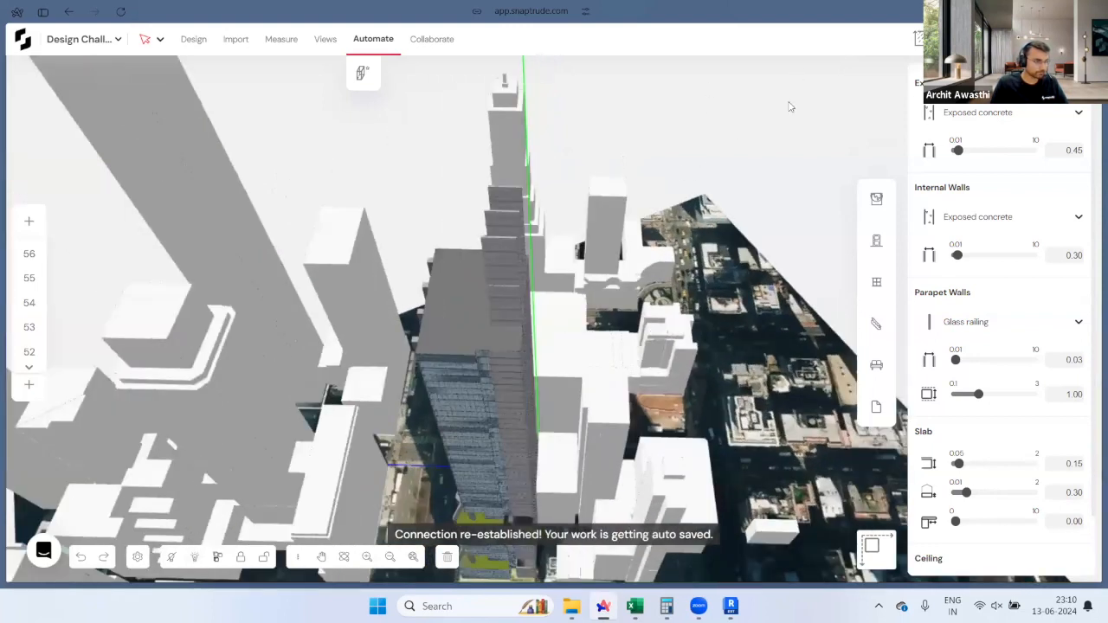
left_click_drag(789, 105, 400, 453)
left_click_drag(682, 86, 643, 468)
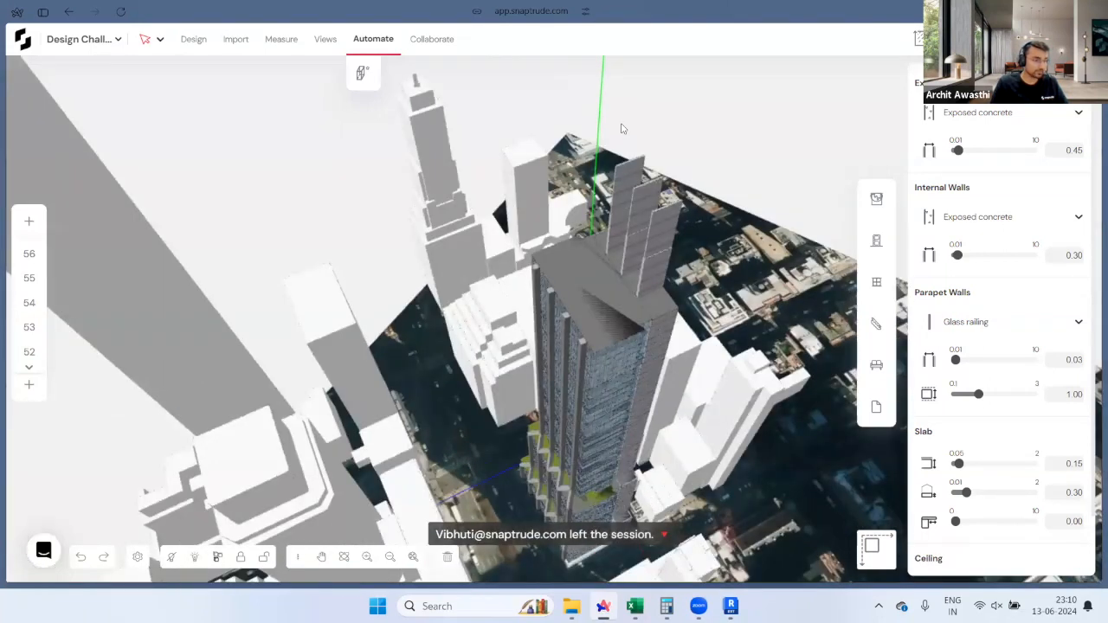
middle_click_drag(625, 305, 653, 310)
middle_click_drag(687, 508, 532, 456)
scroll(532, 460, "down", 5)
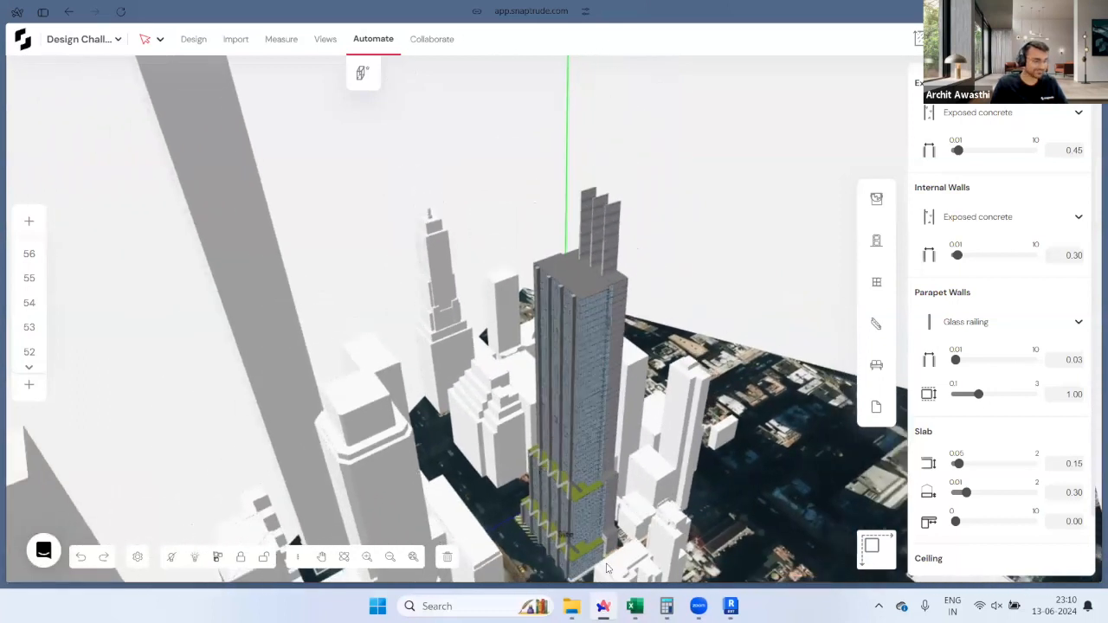
scroll(616, 561, "up", 5)
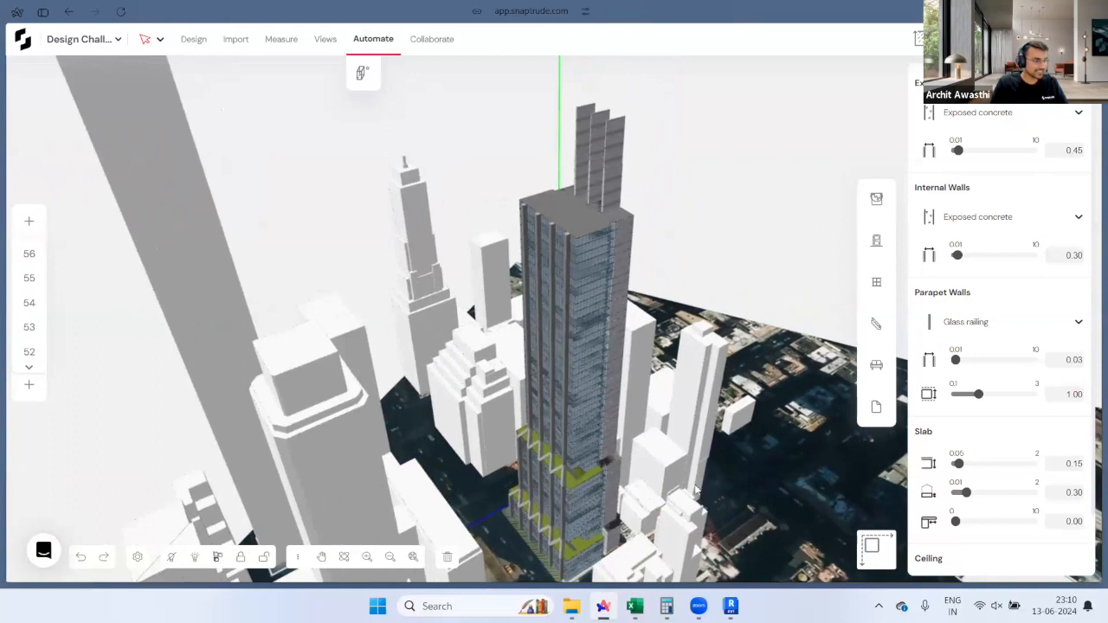
right_click_drag(734, 510, 806, 511)
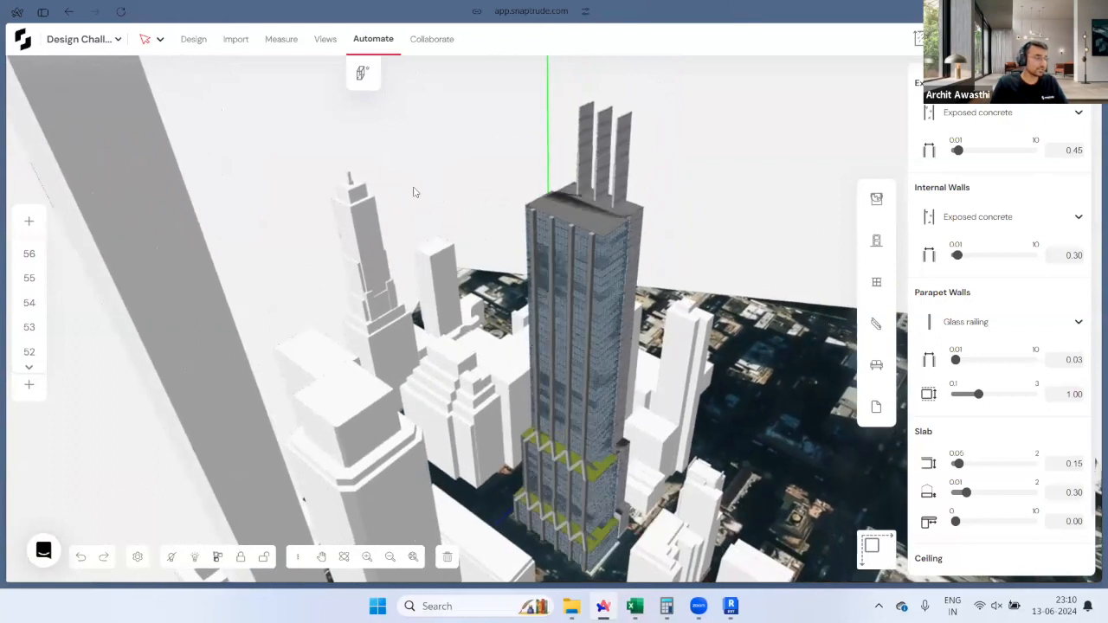
Step: Open Export Model for Design Challenge NY, check the Revit file settings, then switch to Revit
left_click(119, 40)
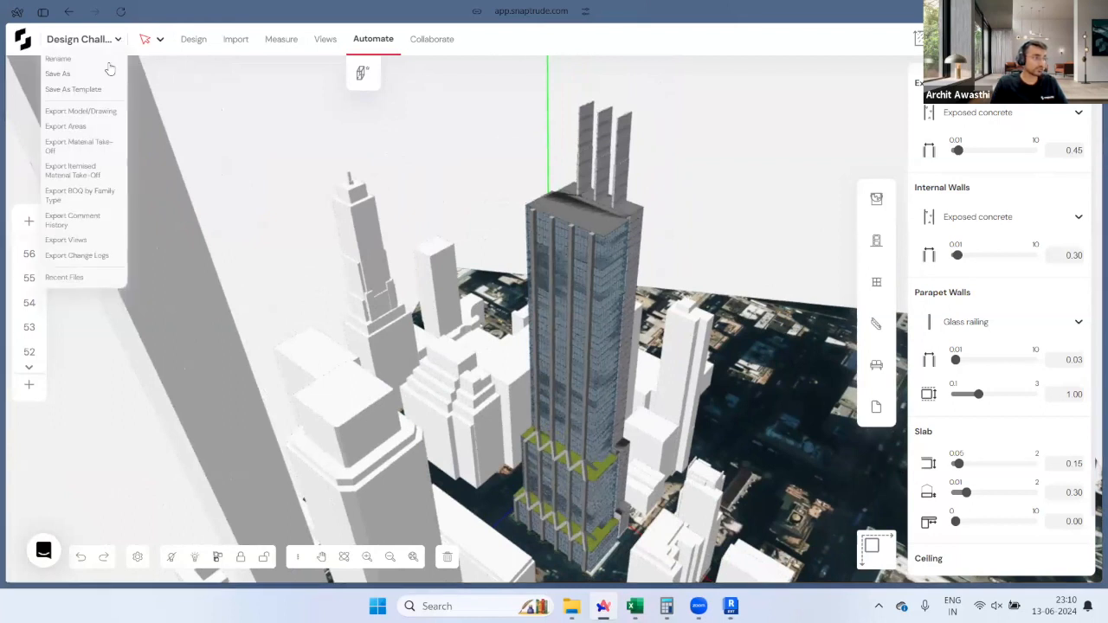
left_click(87, 111)
left_click(596, 279)
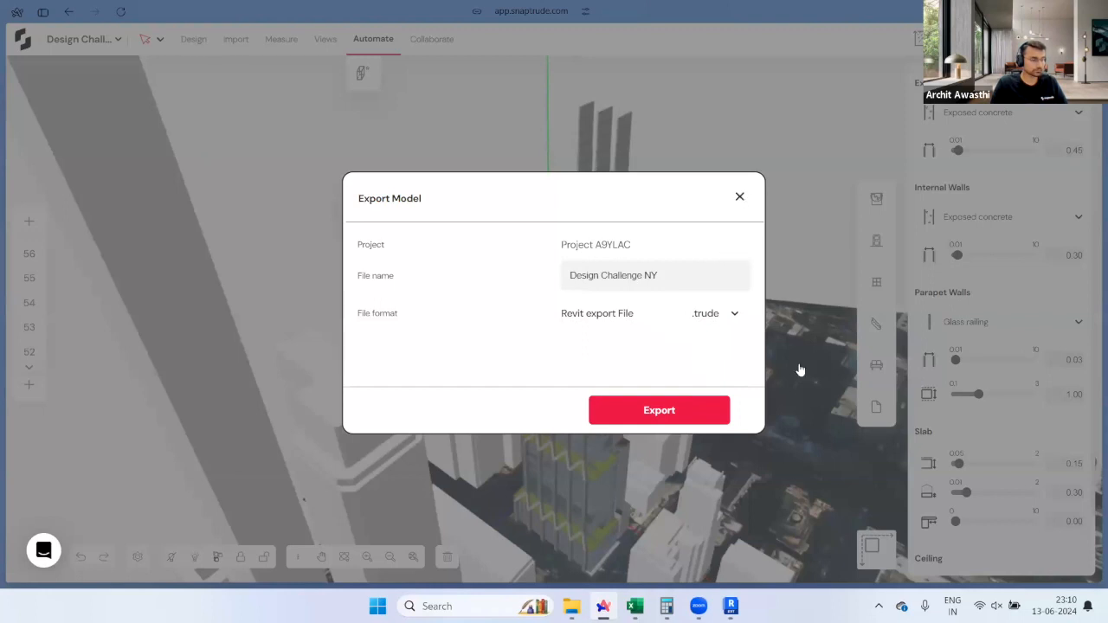
key("alt+Tab")
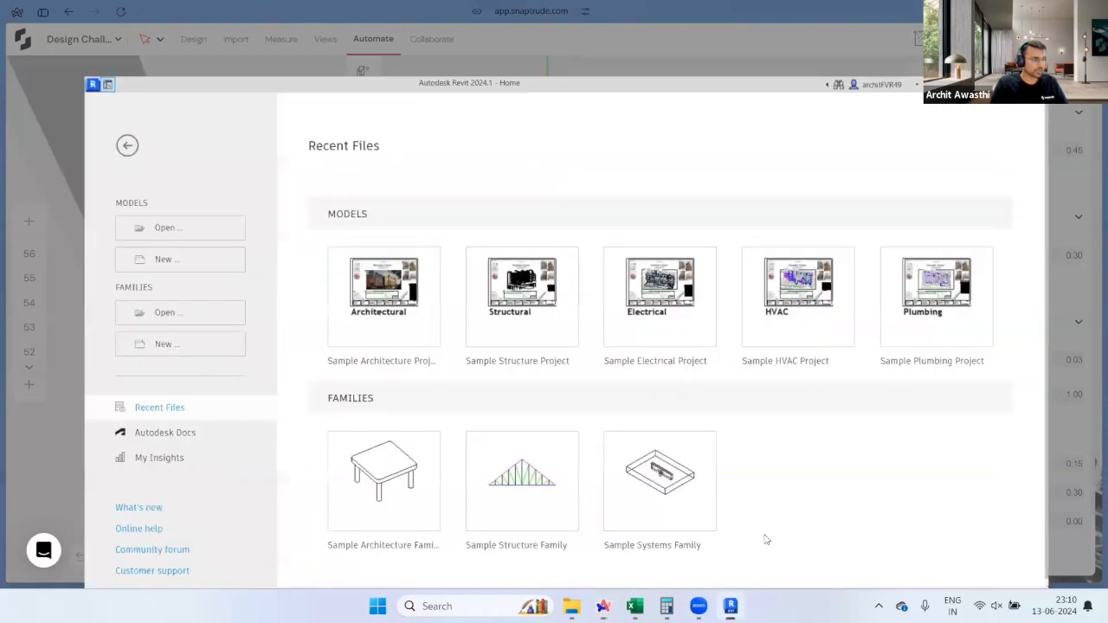
Step: Create a new Revit project from the Architectural Template, then minimise Revit
left_click(126, 213)
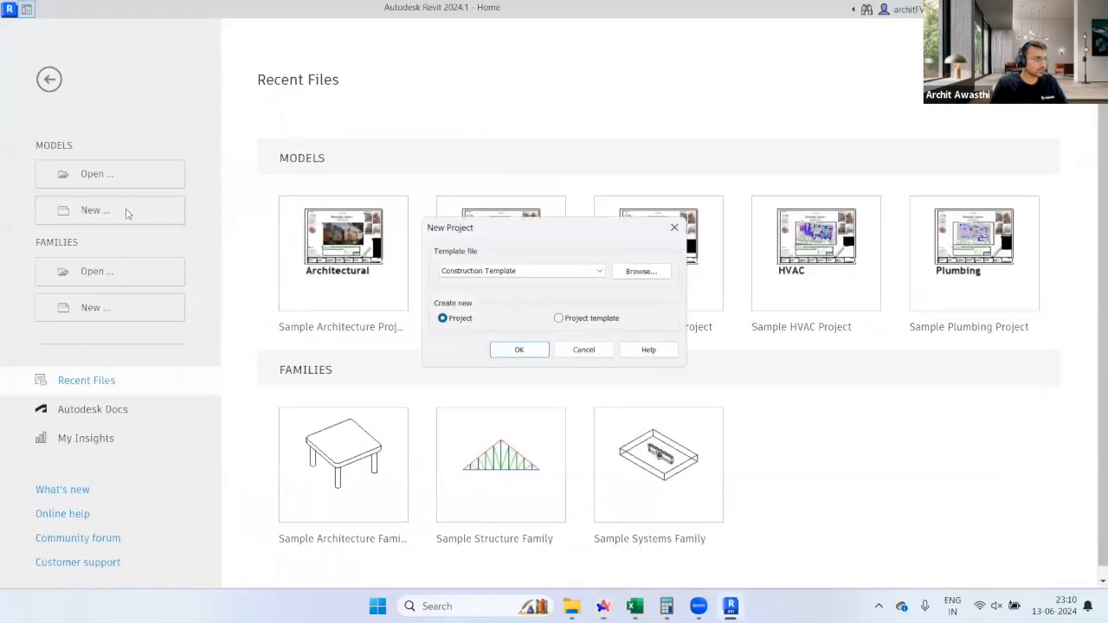
left_click(508, 271)
left_click(502, 301)
left_click(519, 350)
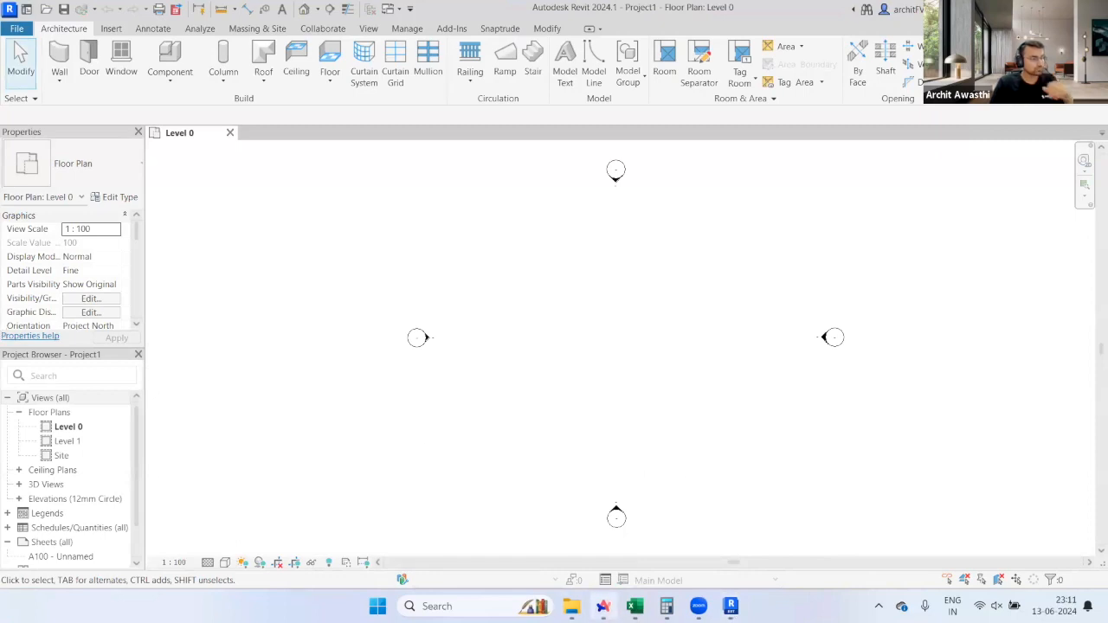
left_click(732, 607)
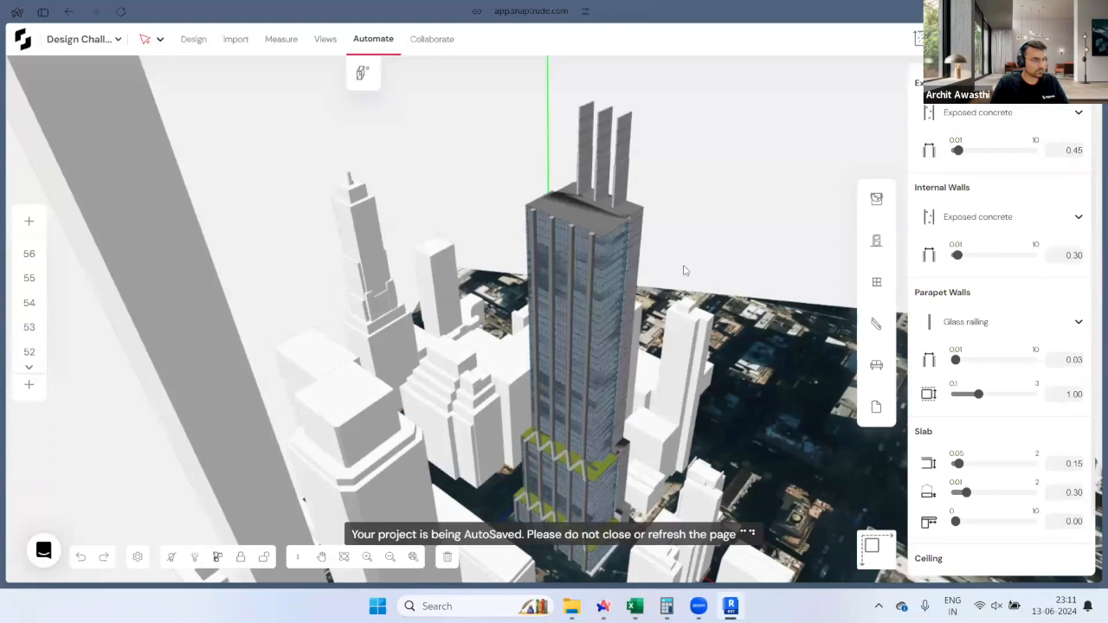
Step: Open Snaptrude Manager in Revit and choose Reconcile to Revit
left_click(732, 606)
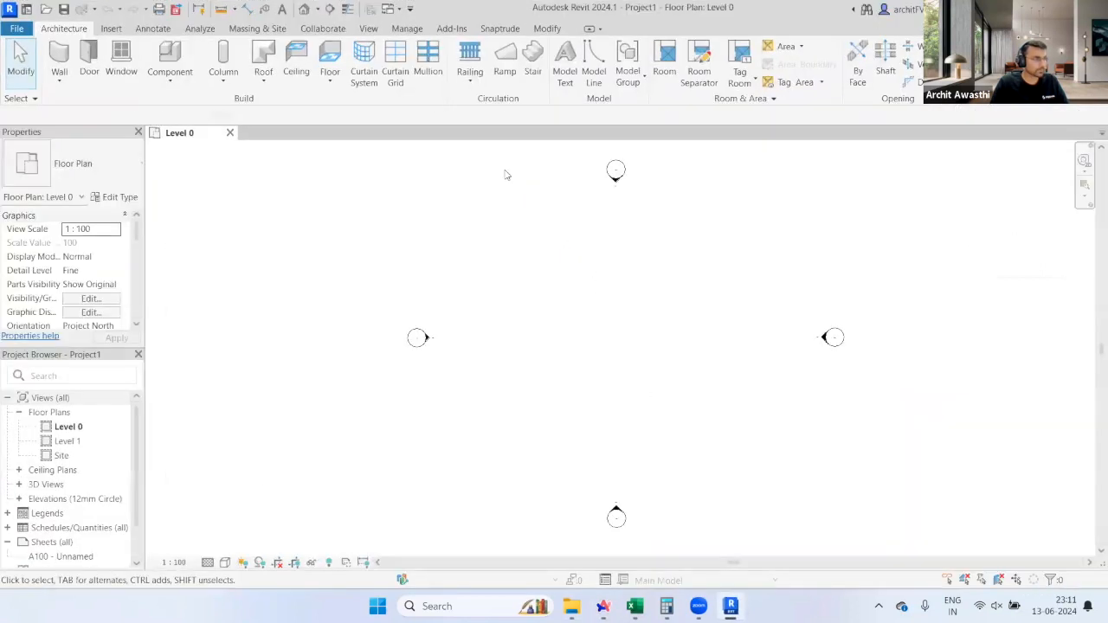
left_click(500, 29)
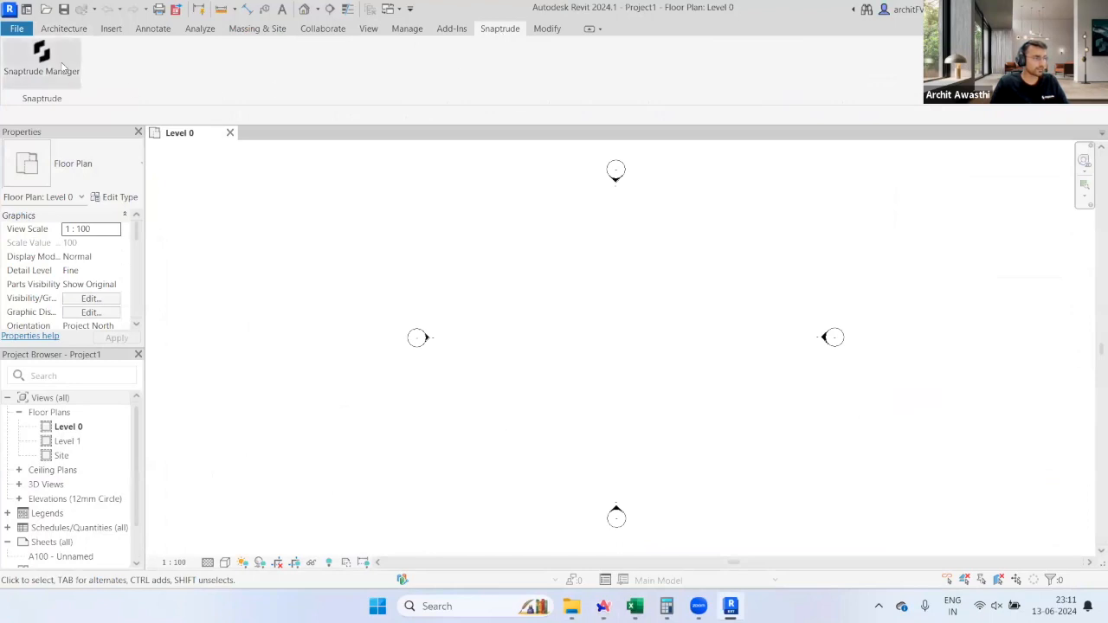
left_click(76, 76)
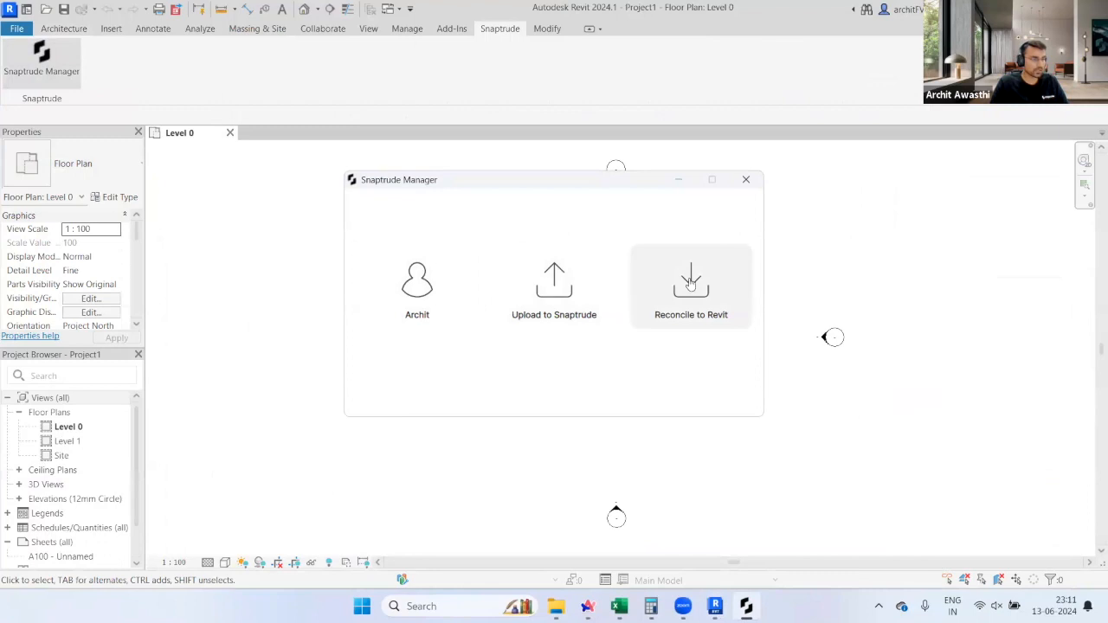
left_click(718, 287)
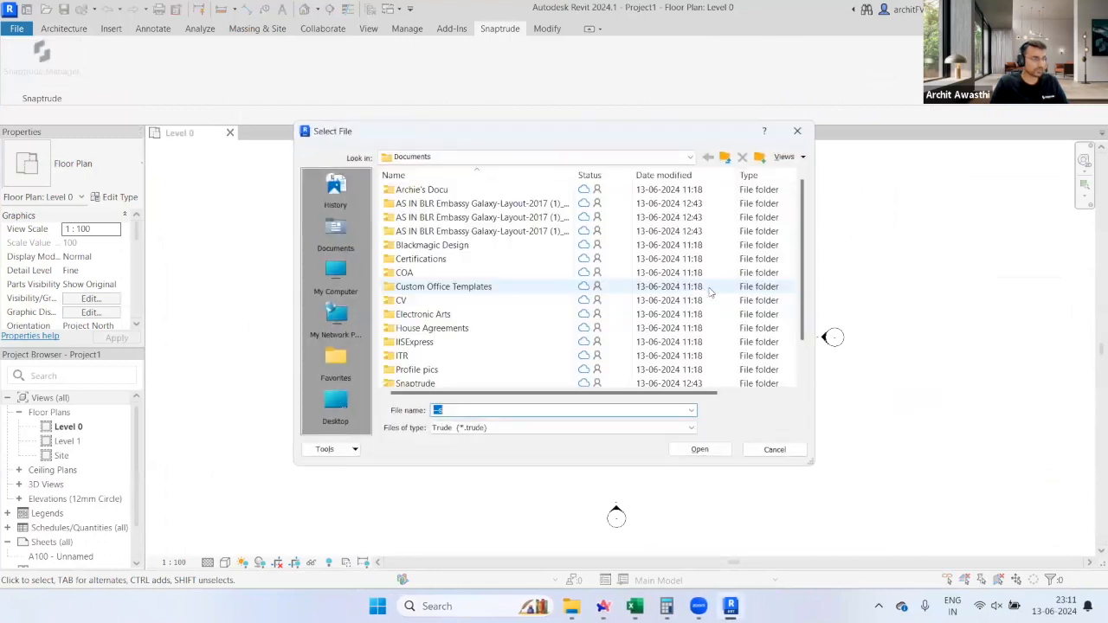
Step: Pick Design Challenge NY (2) from the Downloads folder and open it
left_click(457, 159)
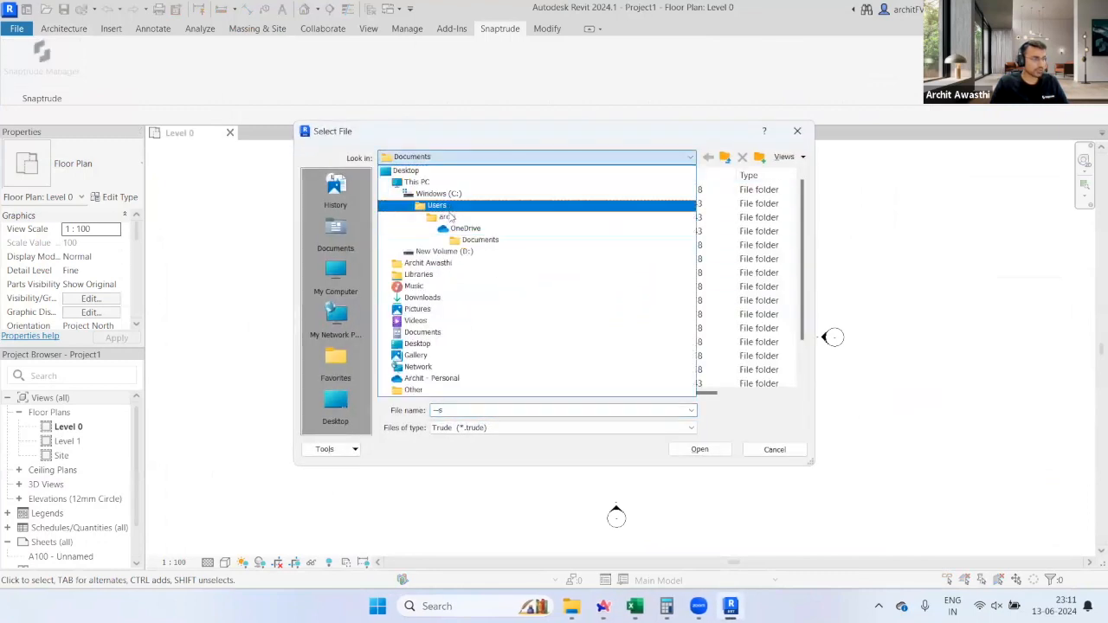
left_click(438, 298)
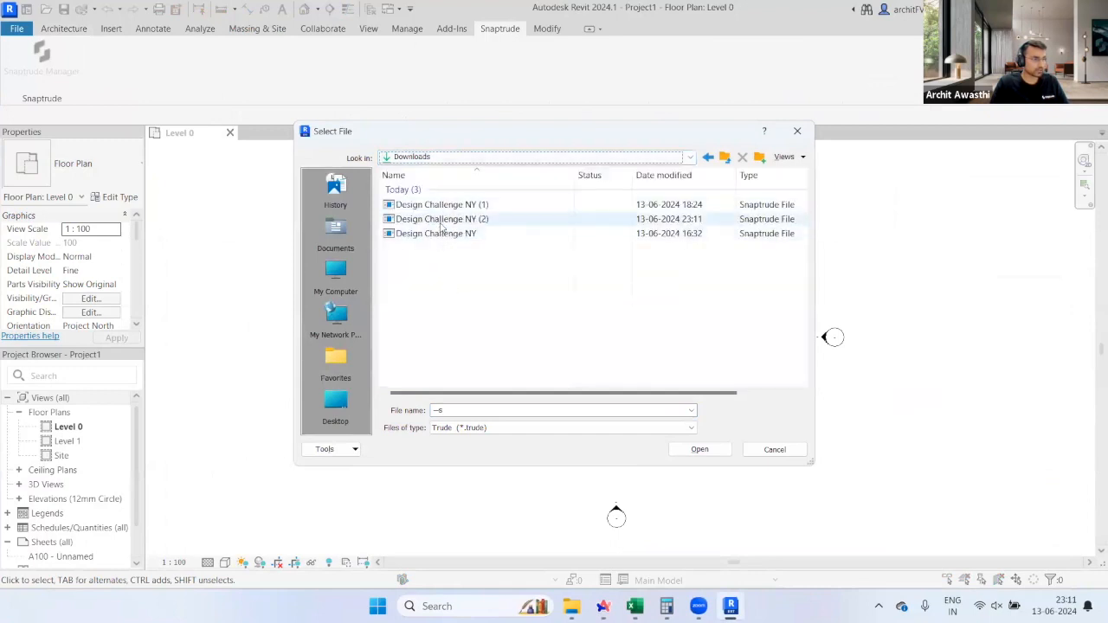
left_click(450, 220)
left_click(700, 449)
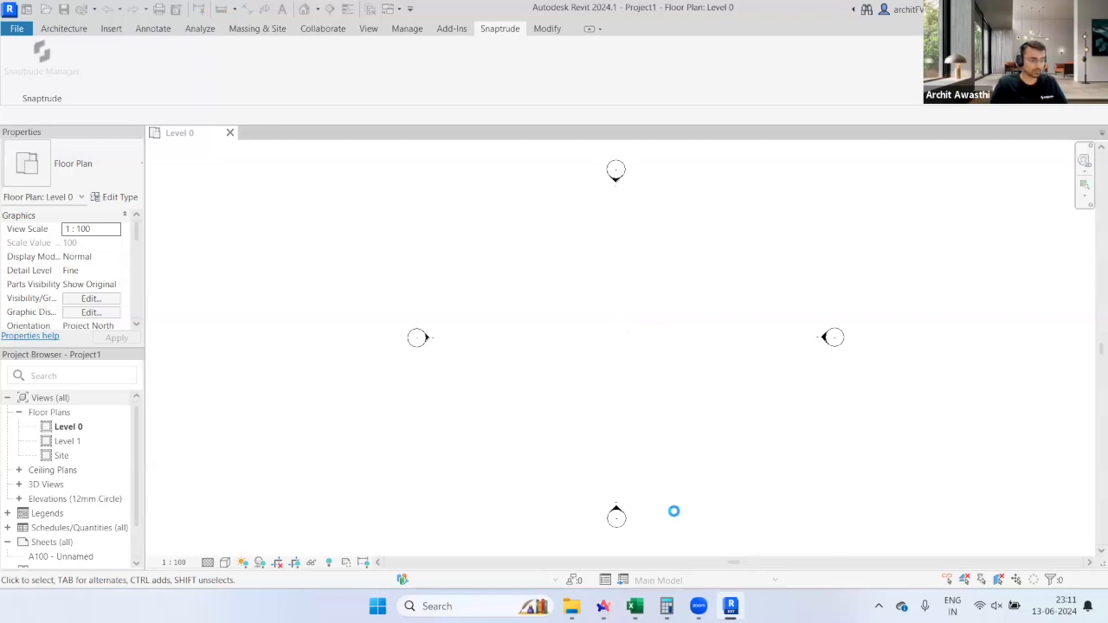
Step: Bring the Snaptrude model back to the front and close the wall and slab settings panel
left_click(603, 606)
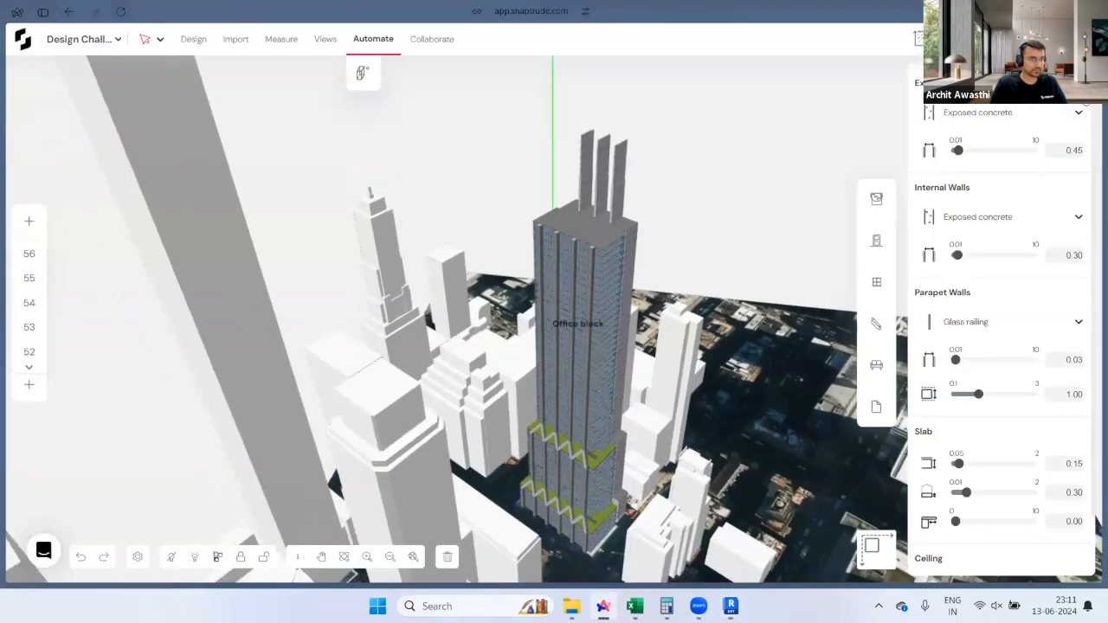
left_click(794, 387)
scroll(644, 507, "up", 3)
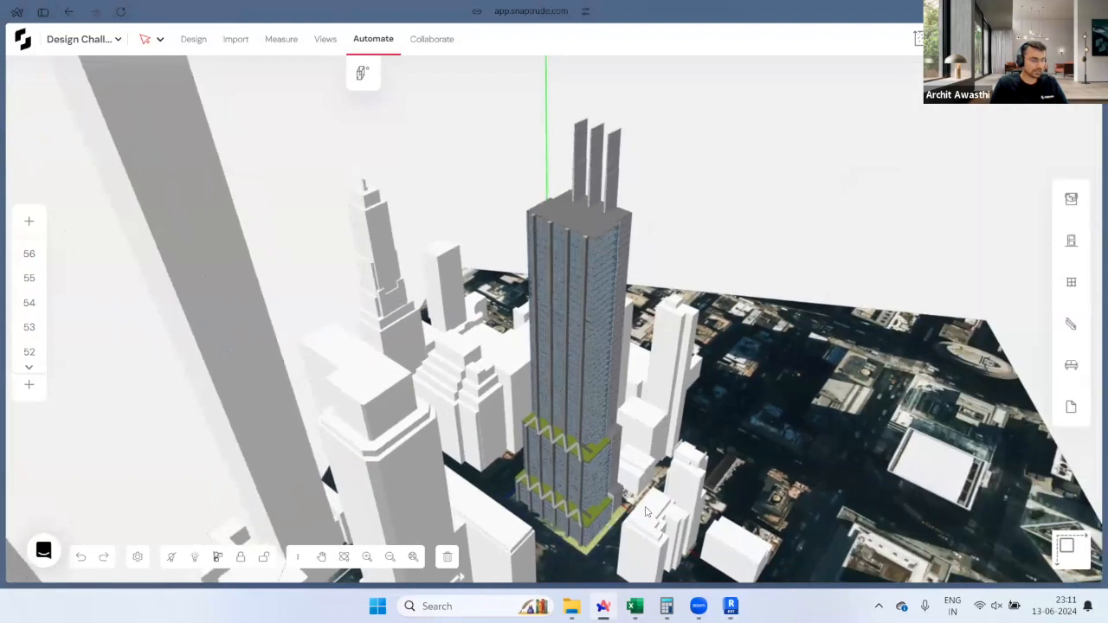
scroll(589, 446, "up", 1)
scroll(601, 491, "up", 2)
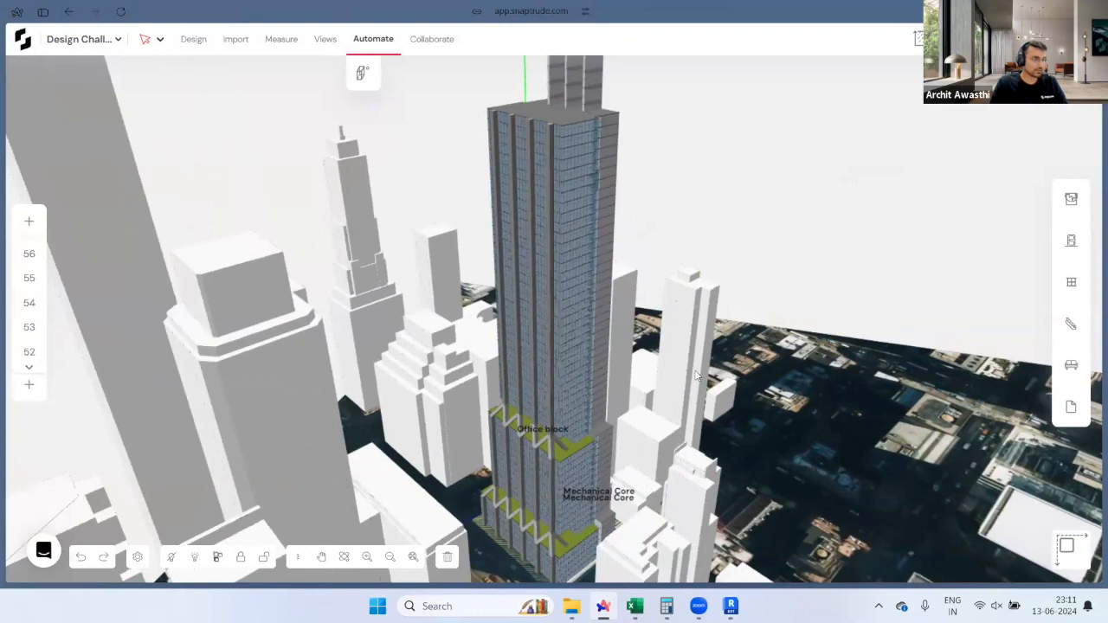
scroll(696, 375, "down", 1)
scroll(691, 374, "down", 1)
Step: Orbit and zoom around the glazed tower to inspect its green setbacks among the city blocks
middle_click_drag(697, 314, 693, 279)
middle_click_drag(528, 362, 656, 364)
middle_click_drag(743, 320, 534, 367)
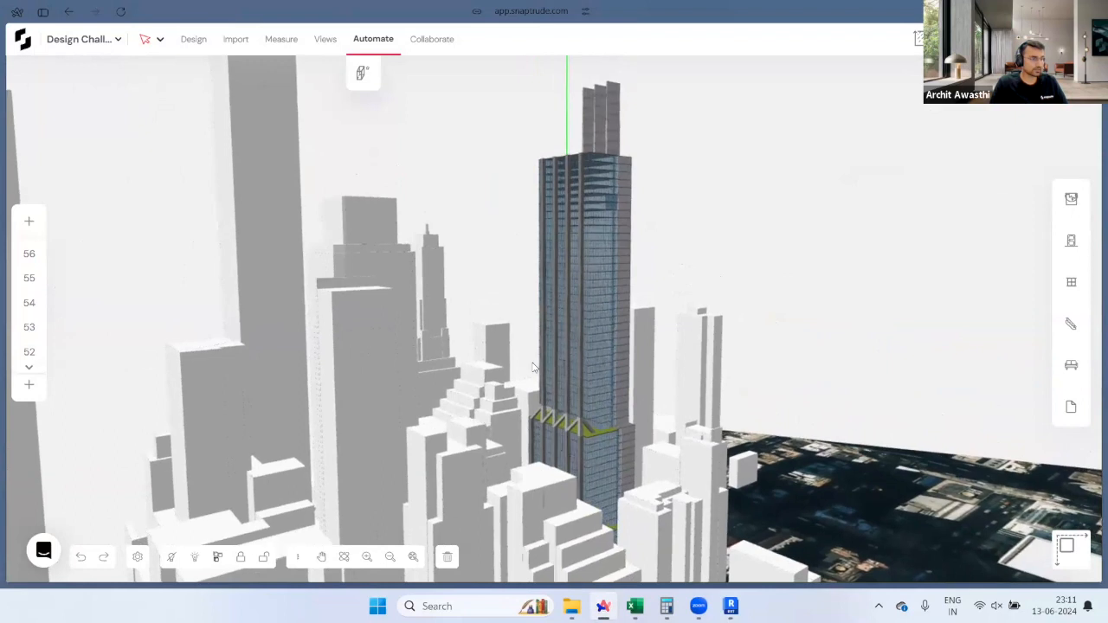
scroll(535, 367, "up", 4)
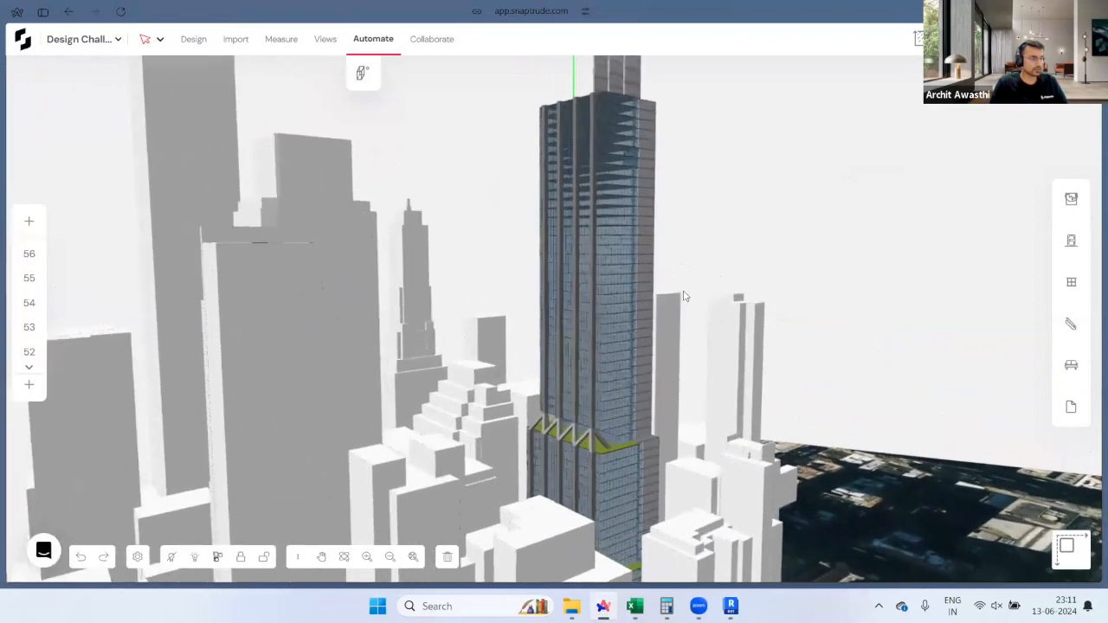
middle_click_drag(738, 254, 694, 282)
middle_click_drag(712, 544, 638, 232)
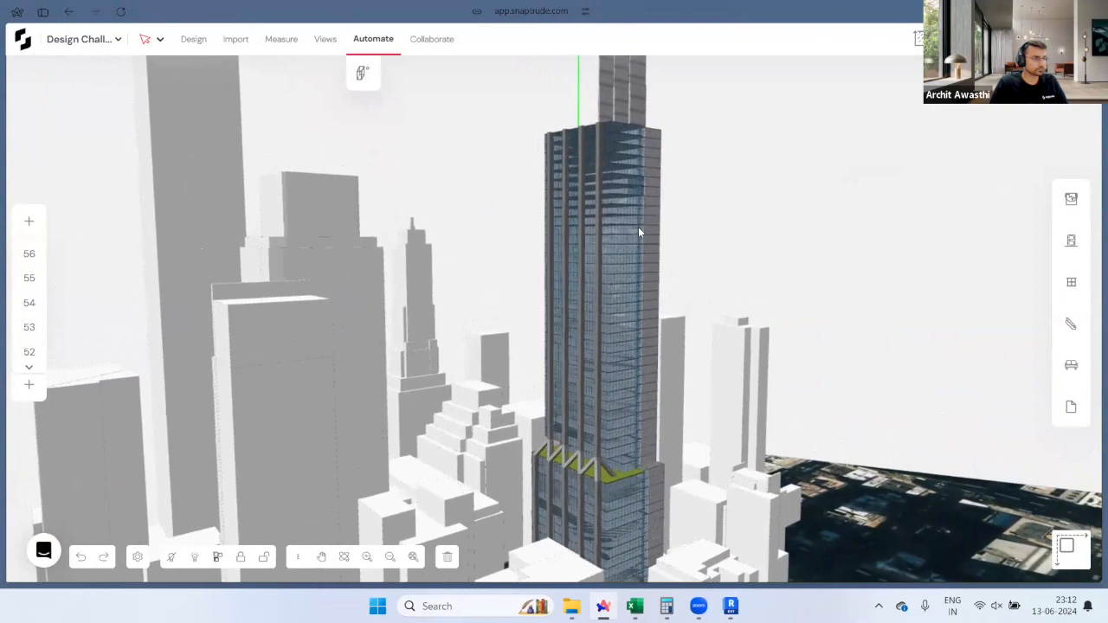
middle_click_drag(684, 389, 584, 326)
middle_click_drag(788, 423, 236, 158)
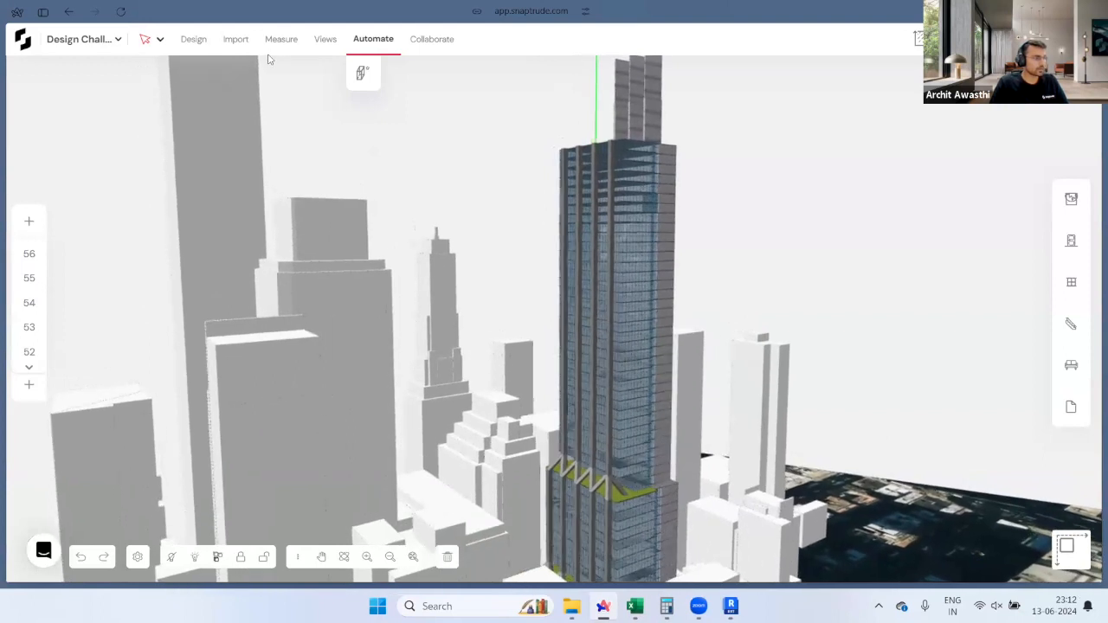
Step: Save a snapshot of the current scene and turn on shadow analysis
left_click(324, 39)
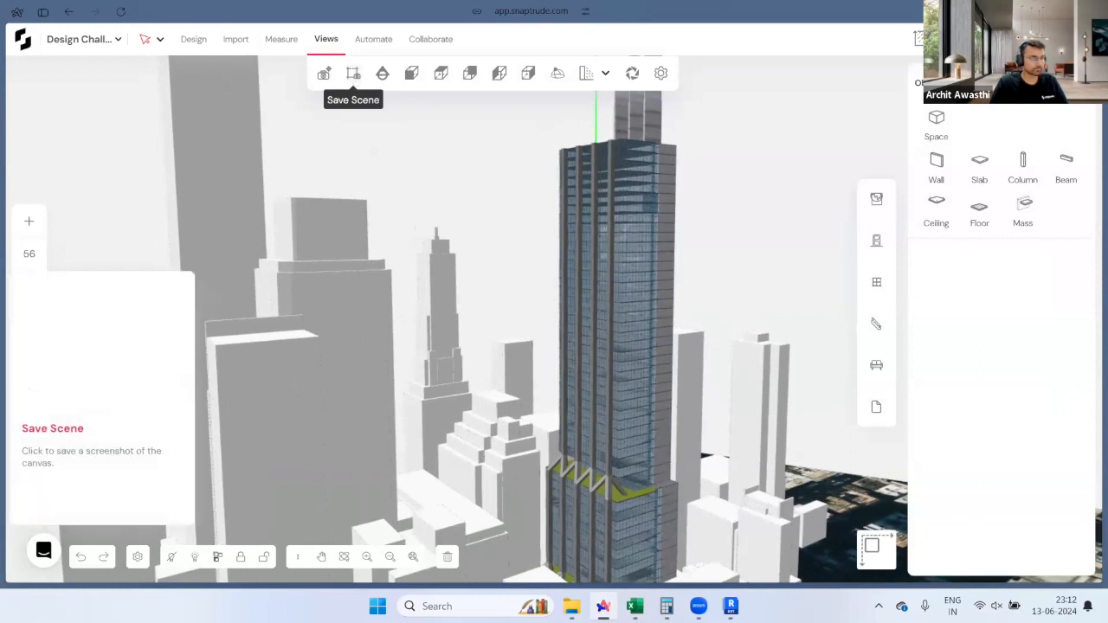
left_click(353, 73)
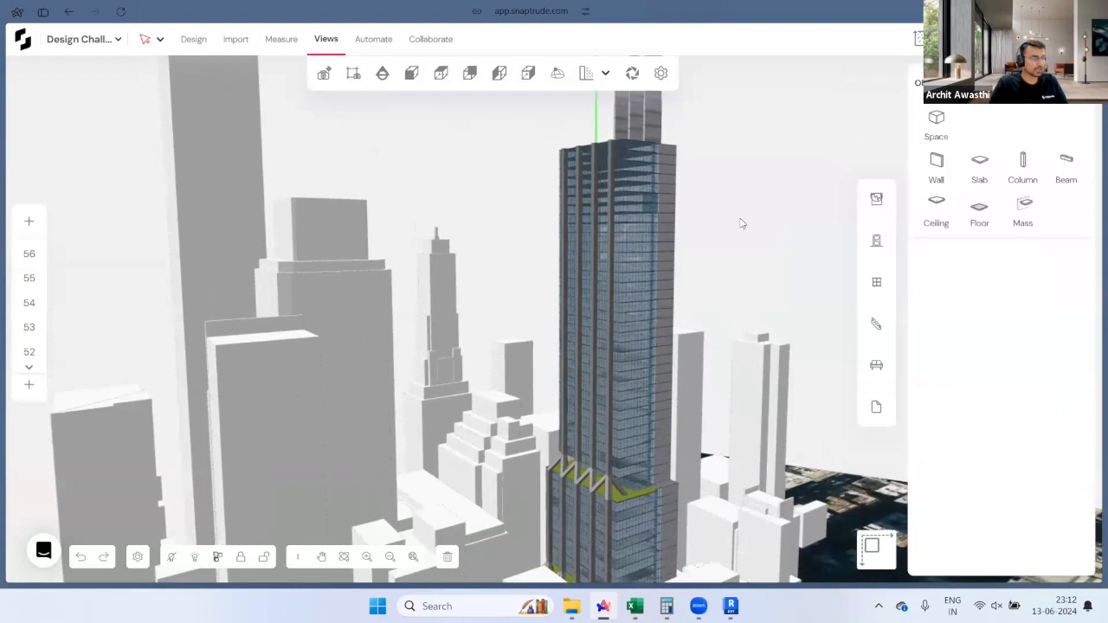
left_click(587, 73)
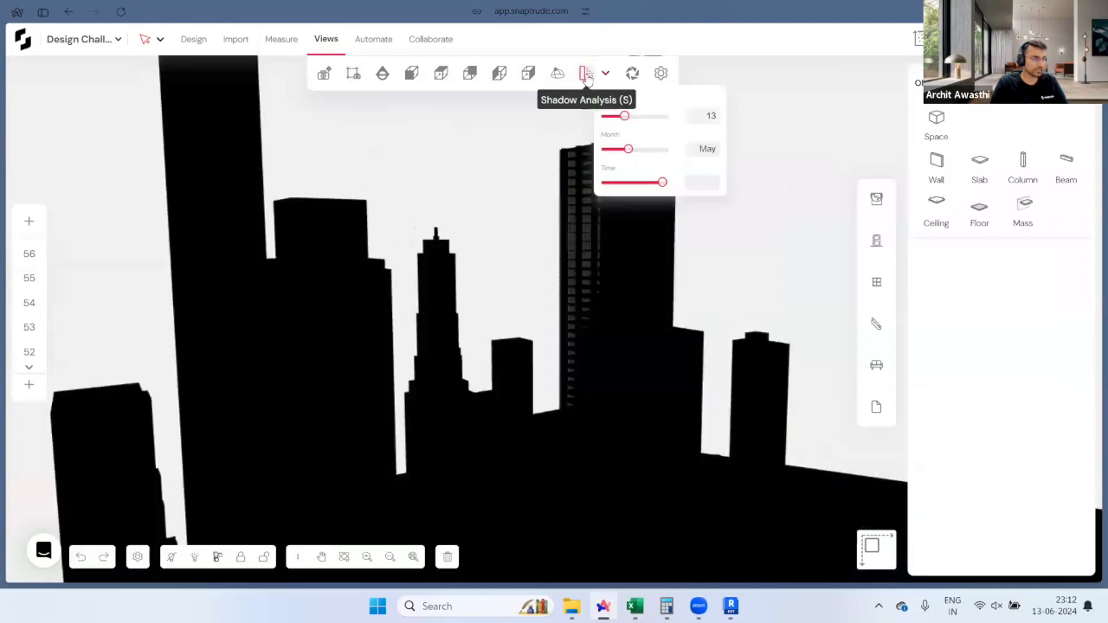
Step: Set the shadow date and time to 13 January at 15:00
left_click(639, 183)
left_click_drag(633, 185, 626, 183)
left_click(642, 149)
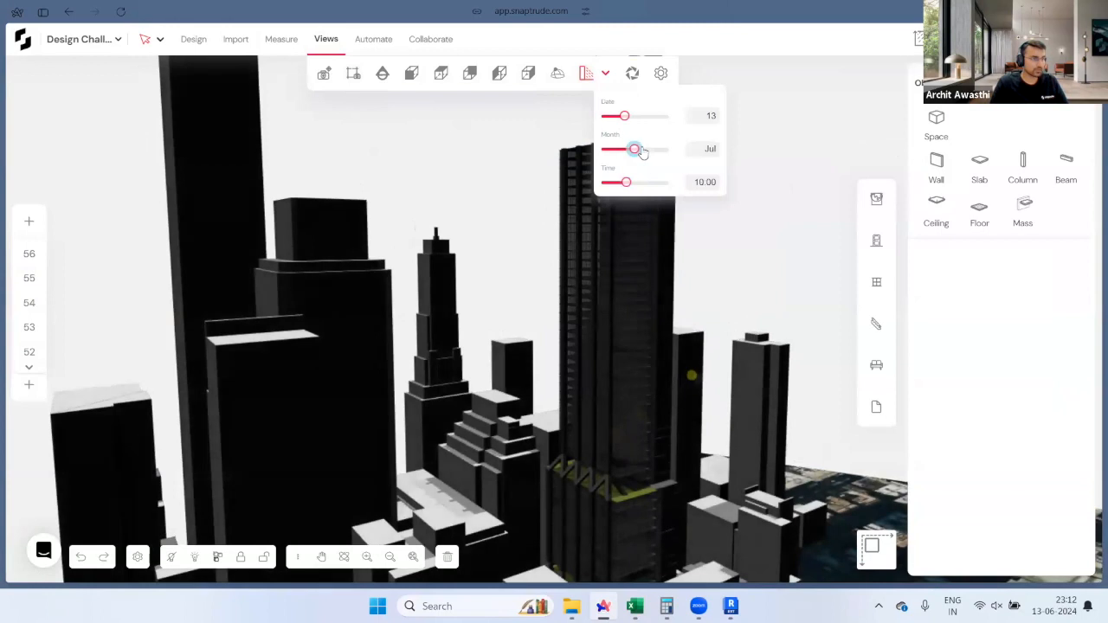
left_click_drag(620, 154, 603, 150)
left_click_drag(635, 189, 645, 190)
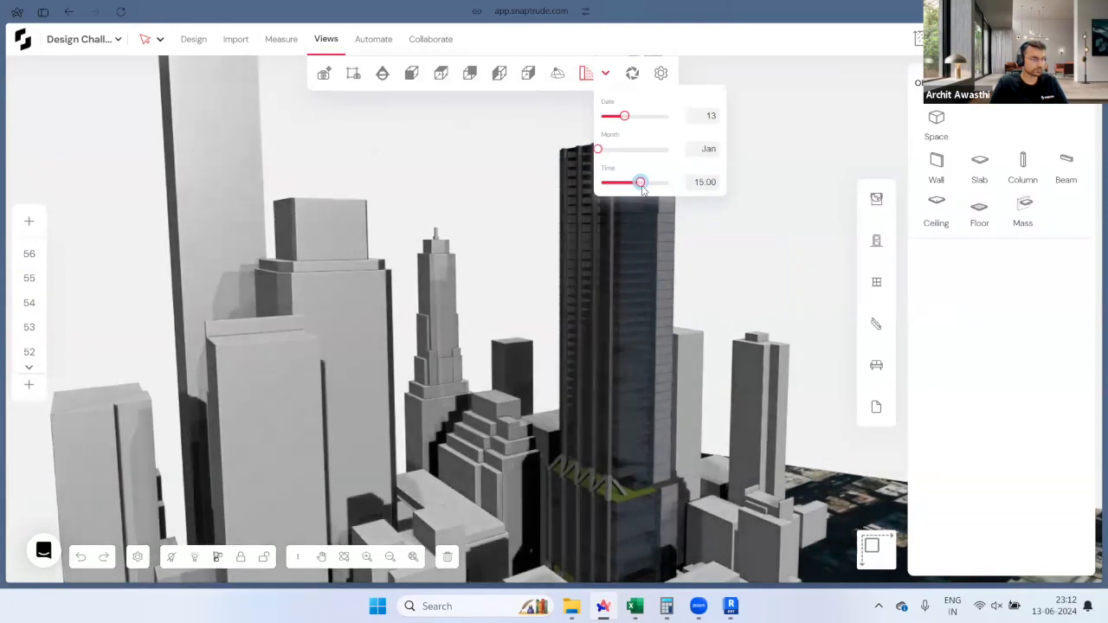
left_click(607, 76)
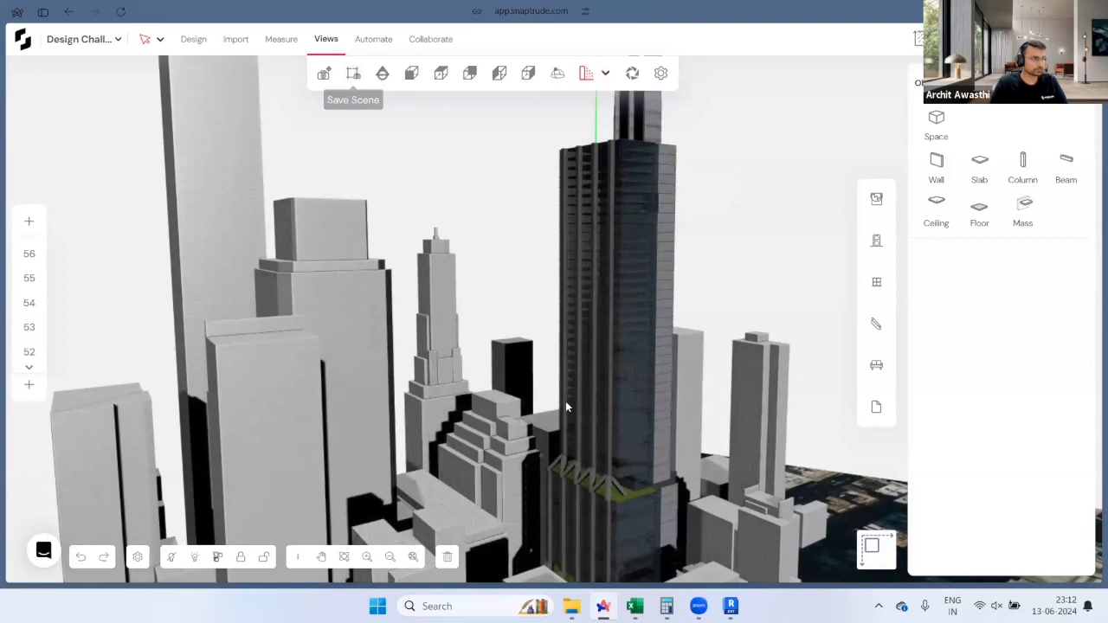
middle_click_drag(698, 490, 811, 352)
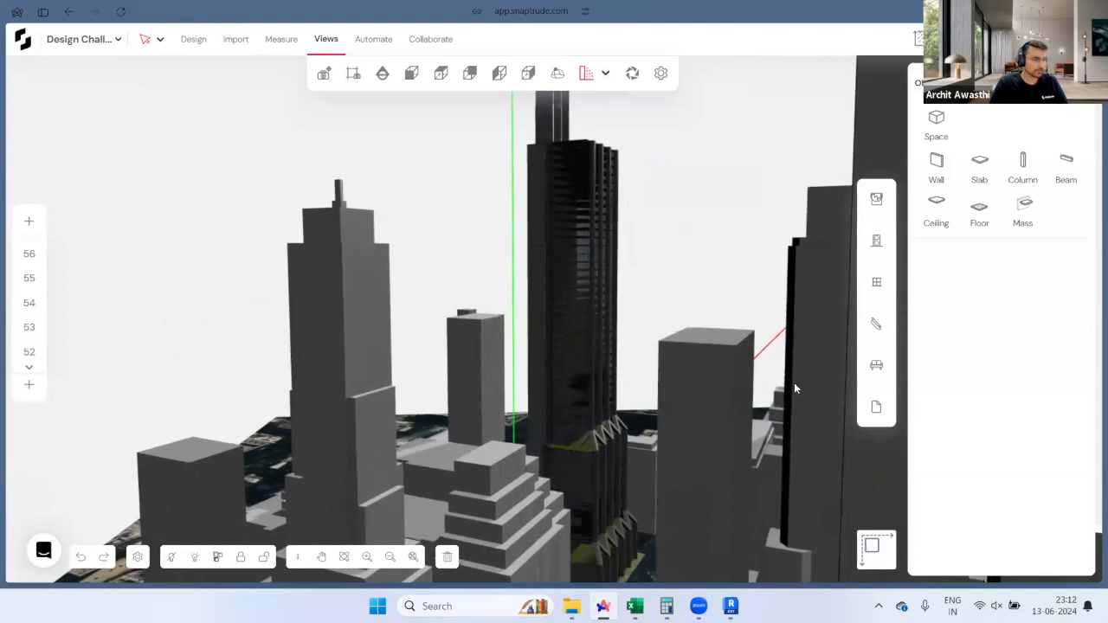
Step: Show the model in monochrome hidden-line, orthographic display and look down on the tower
left_click(661, 74)
left_click(722, 156)
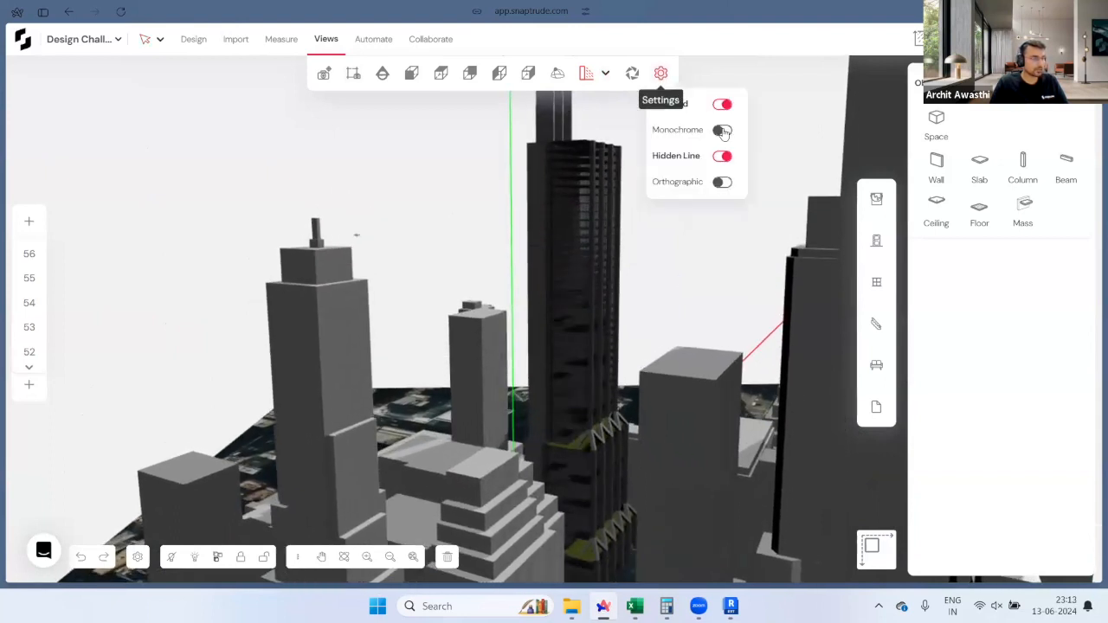
left_click(723, 130)
left_click(726, 183)
left_click(725, 183)
middle_click_drag(555, 400, 633, 410)
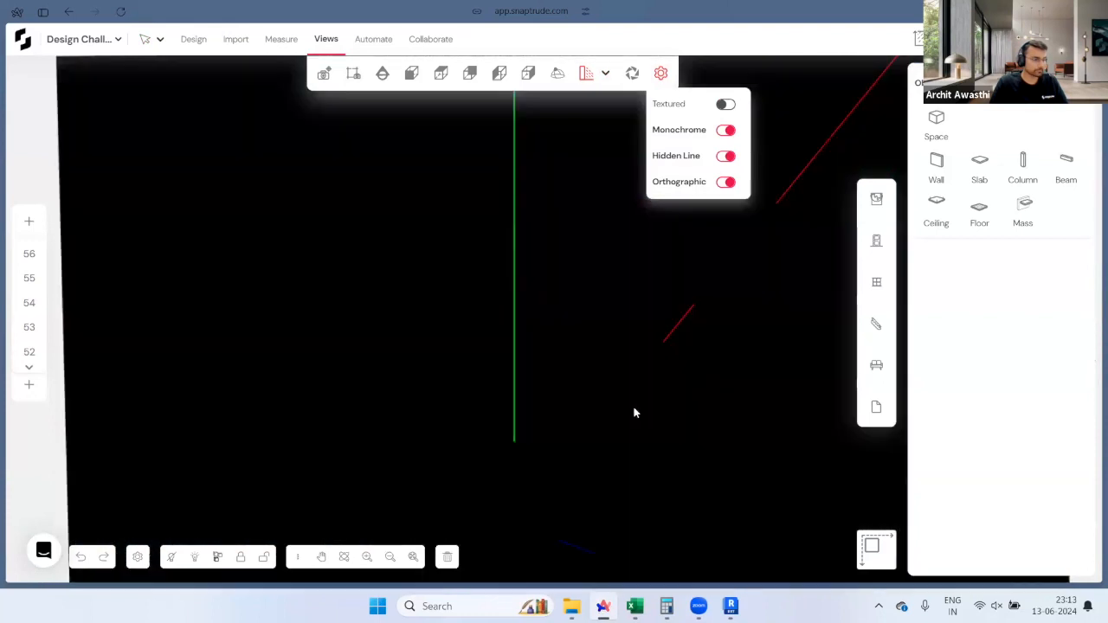
middle_click_drag(642, 341, 659, 251)
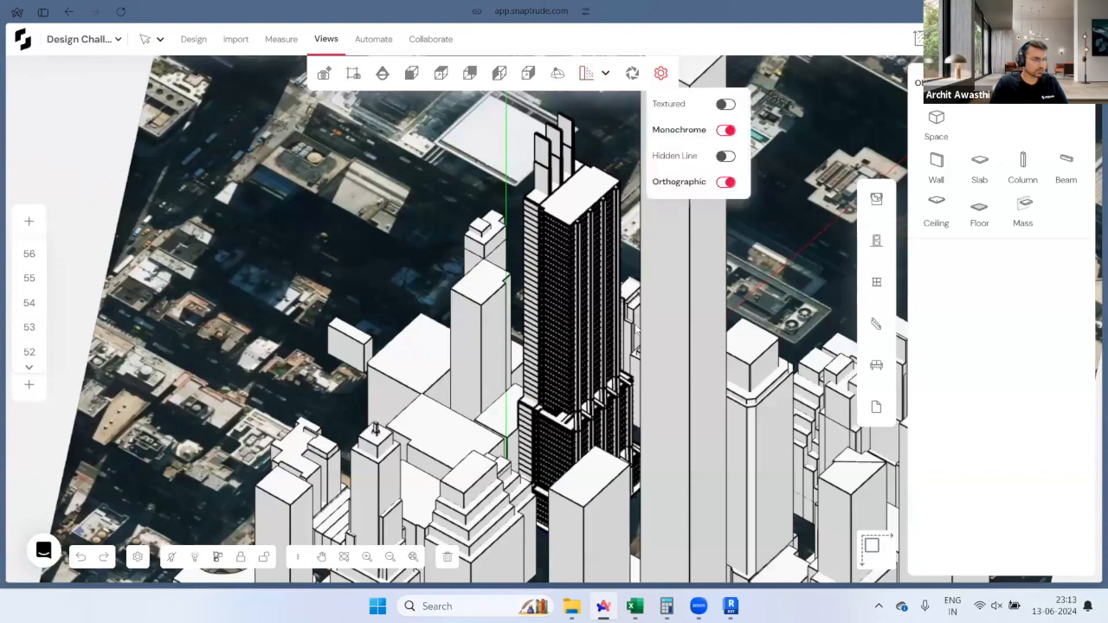
middle_click_drag(643, 327, 581, 102)
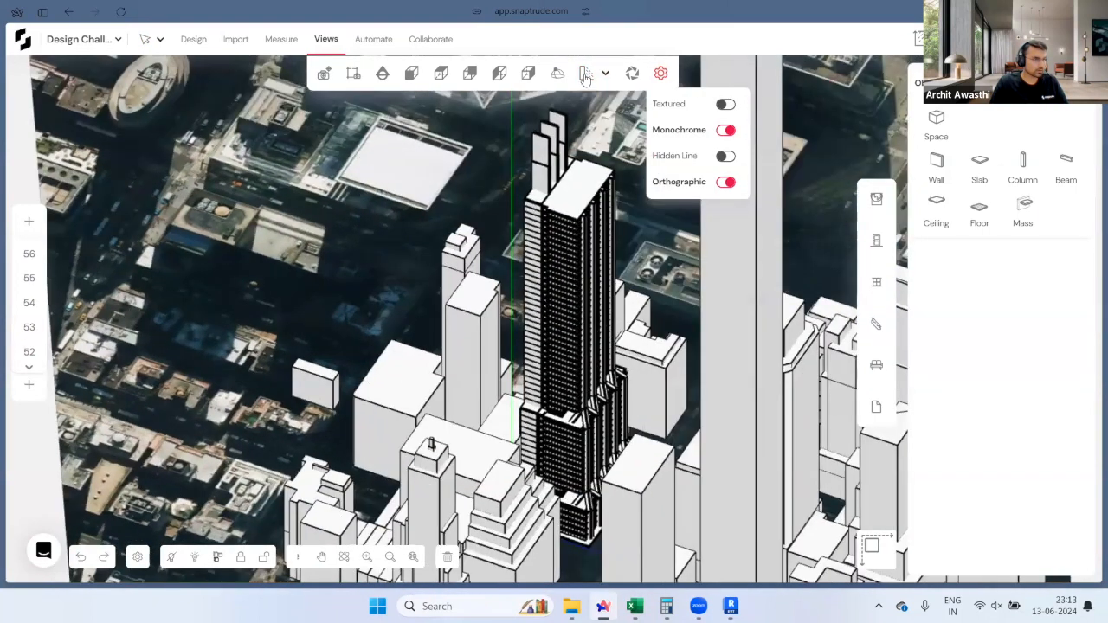
Step: Toggle shadow analysis and its time of day, keeping hidden-line display on
left_click(585, 76)
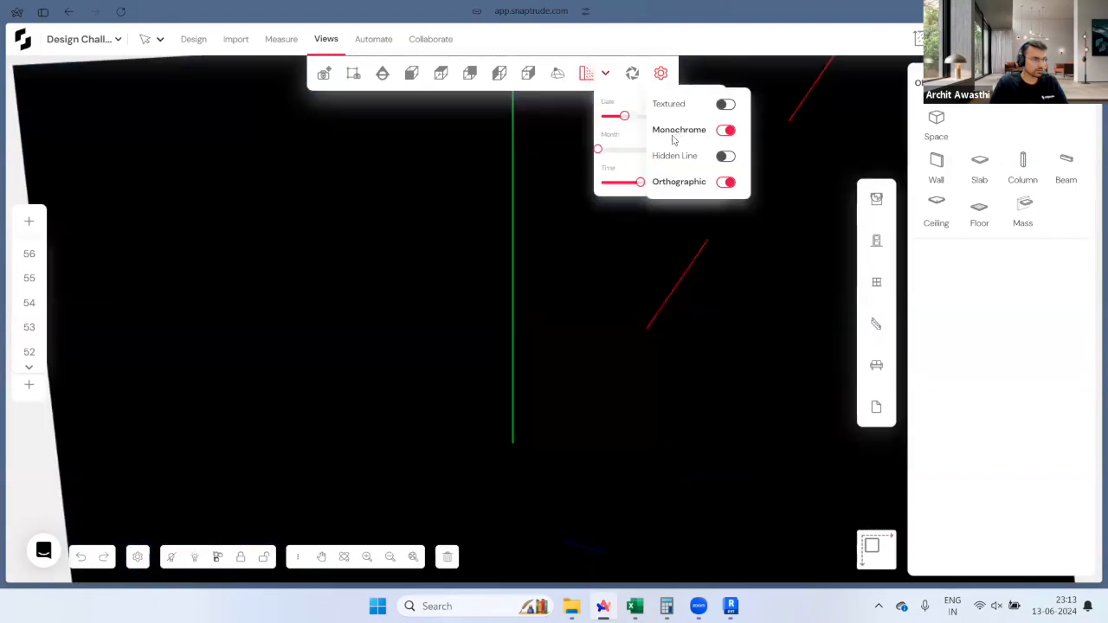
left_click(724, 156)
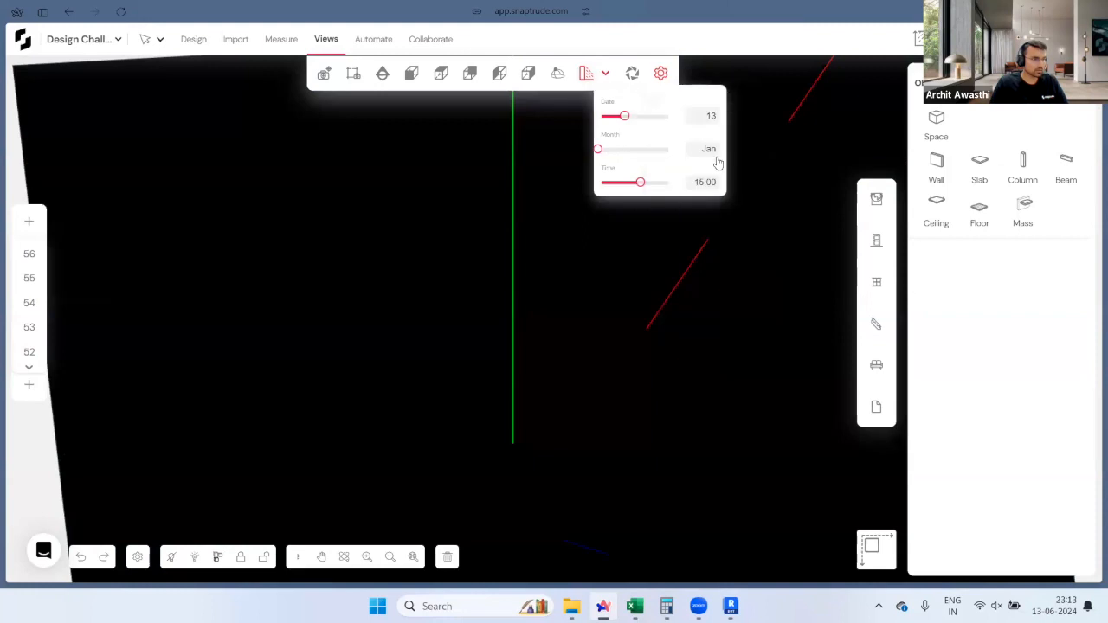
left_click(631, 183)
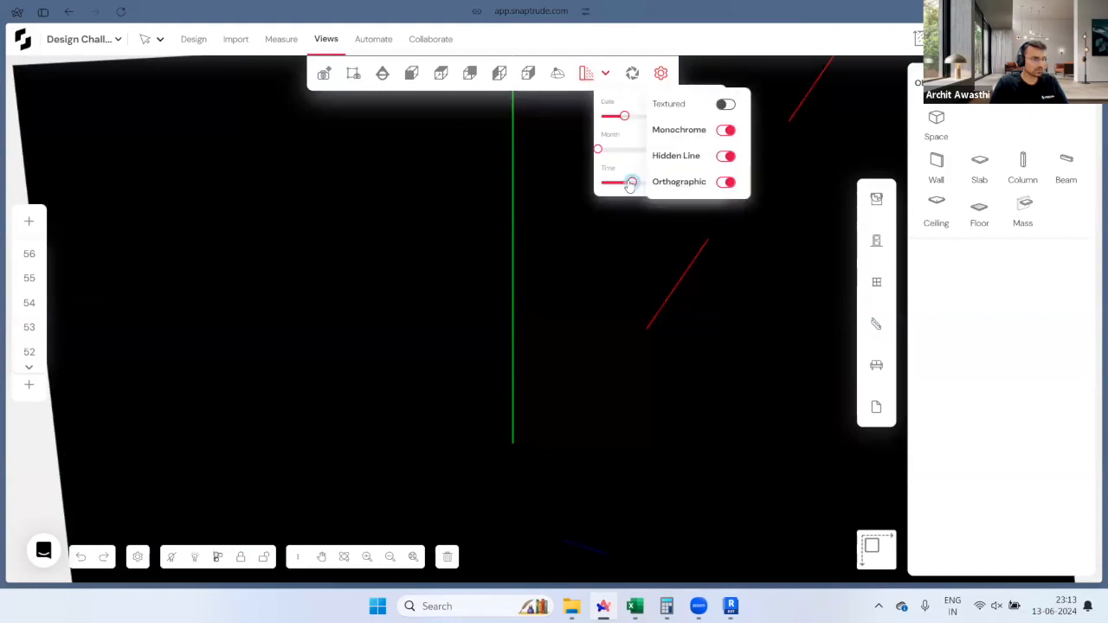
left_click(587, 74)
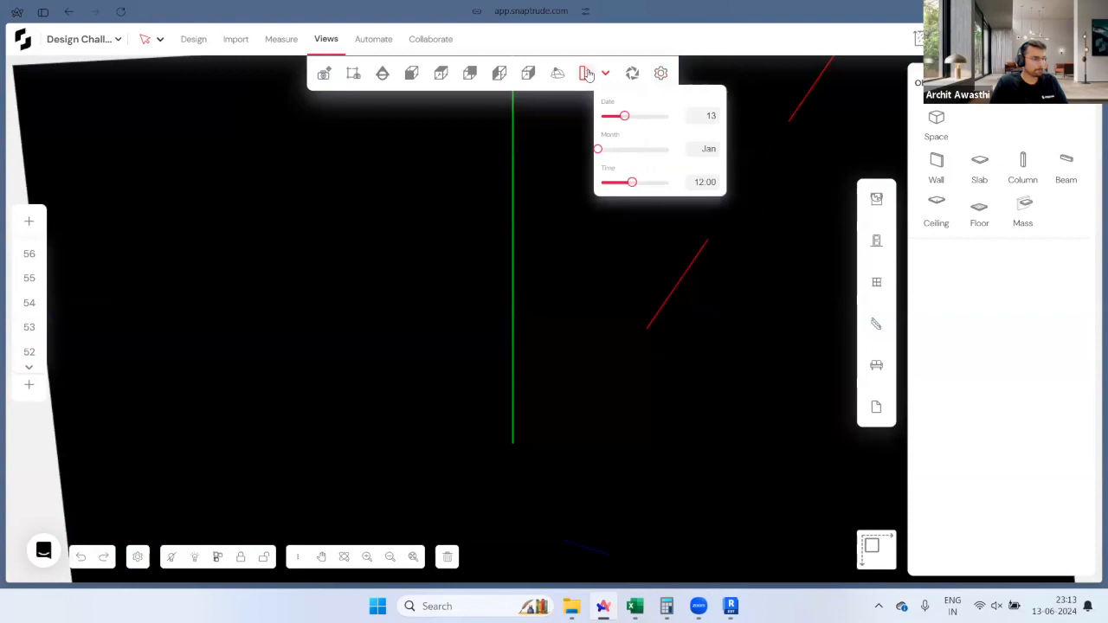
left_click(601, 257)
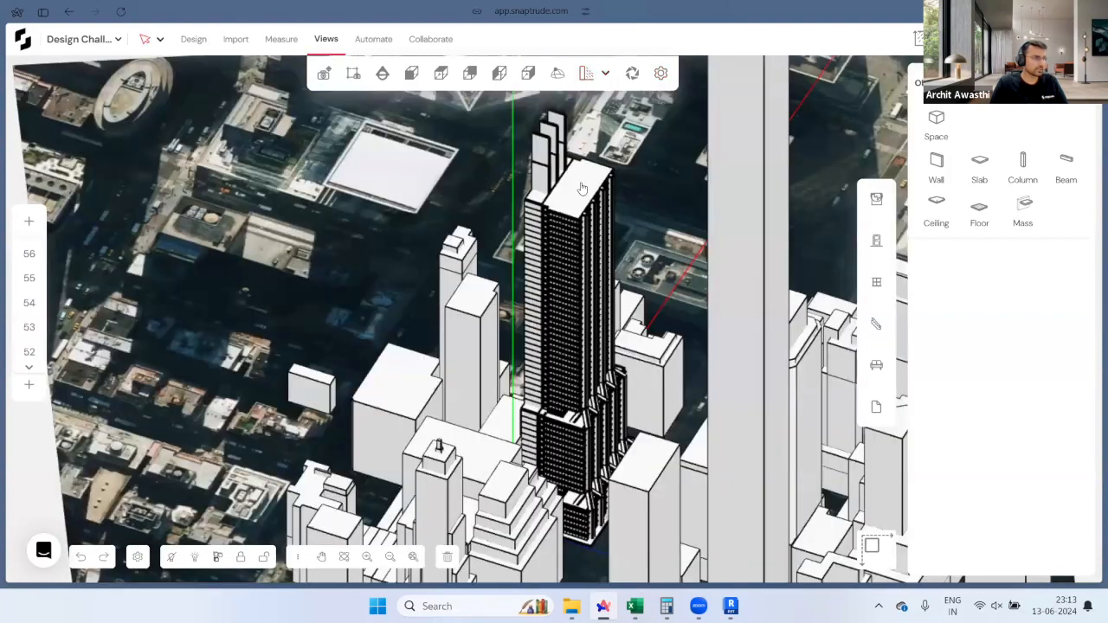
left_click(607, 76)
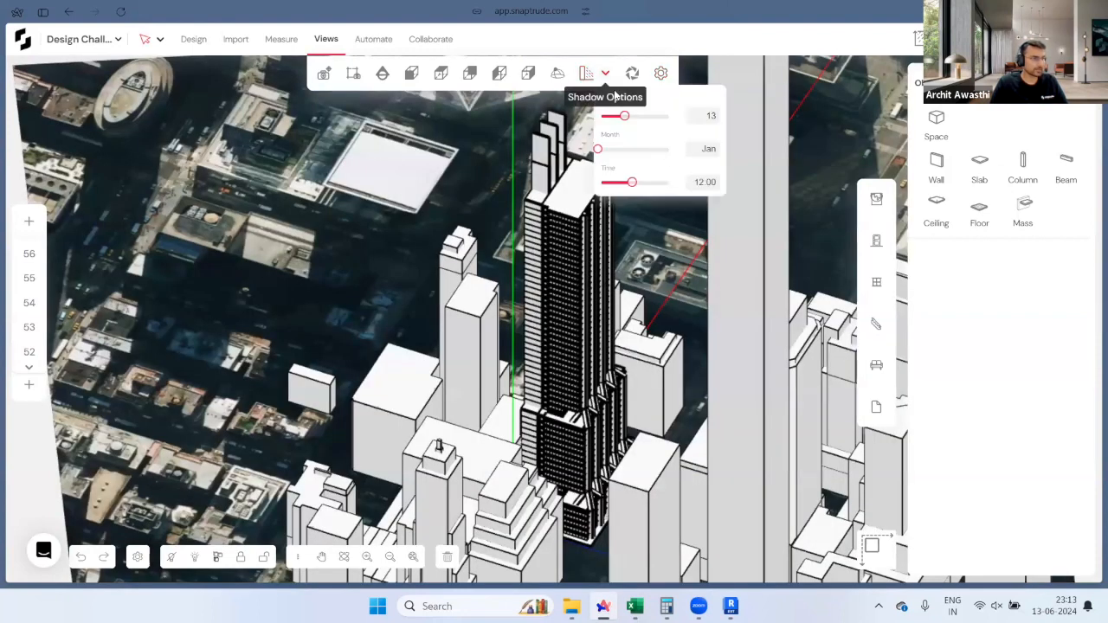
left_click(661, 74)
left_click(728, 156)
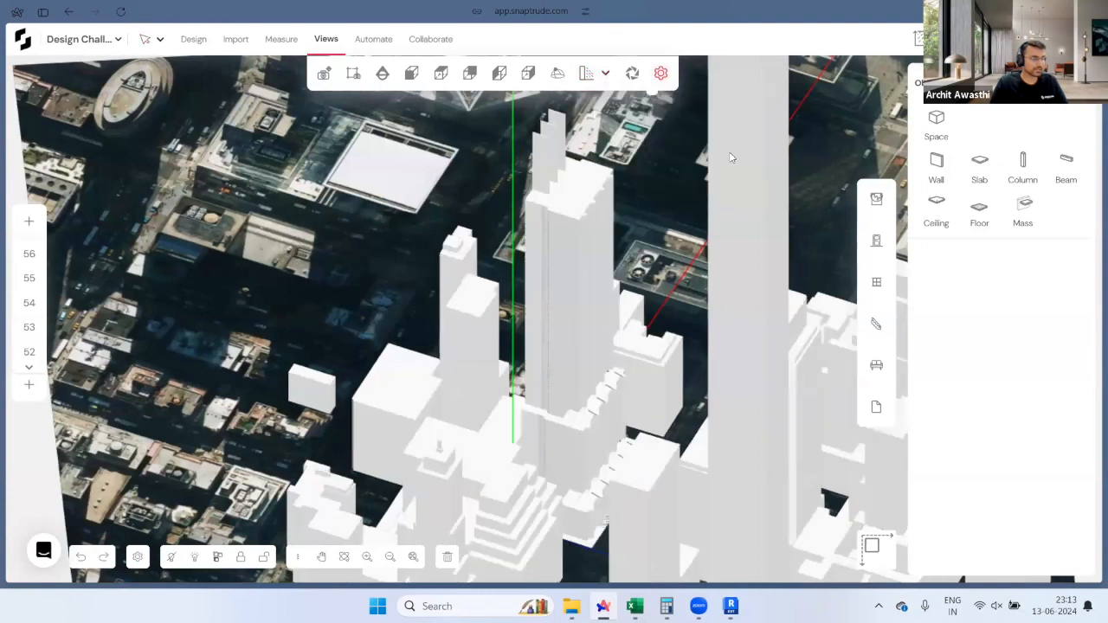
Step: Visit the design tools, orbit around the tower, then return to the Views options
left_click(194, 40)
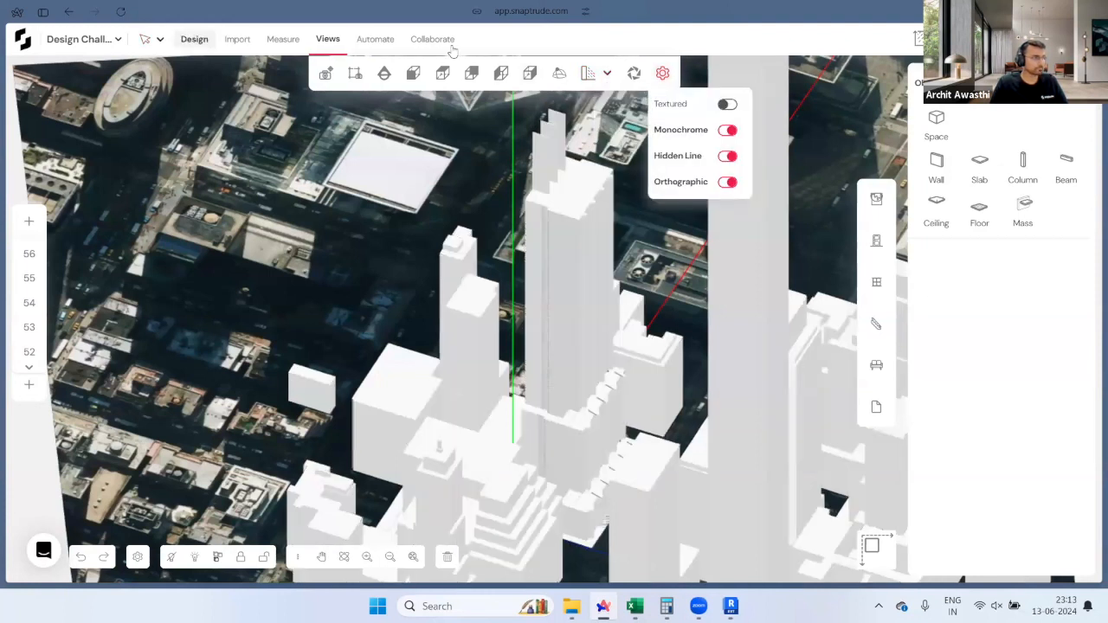
middle_click_drag(573, 325, 551, 327)
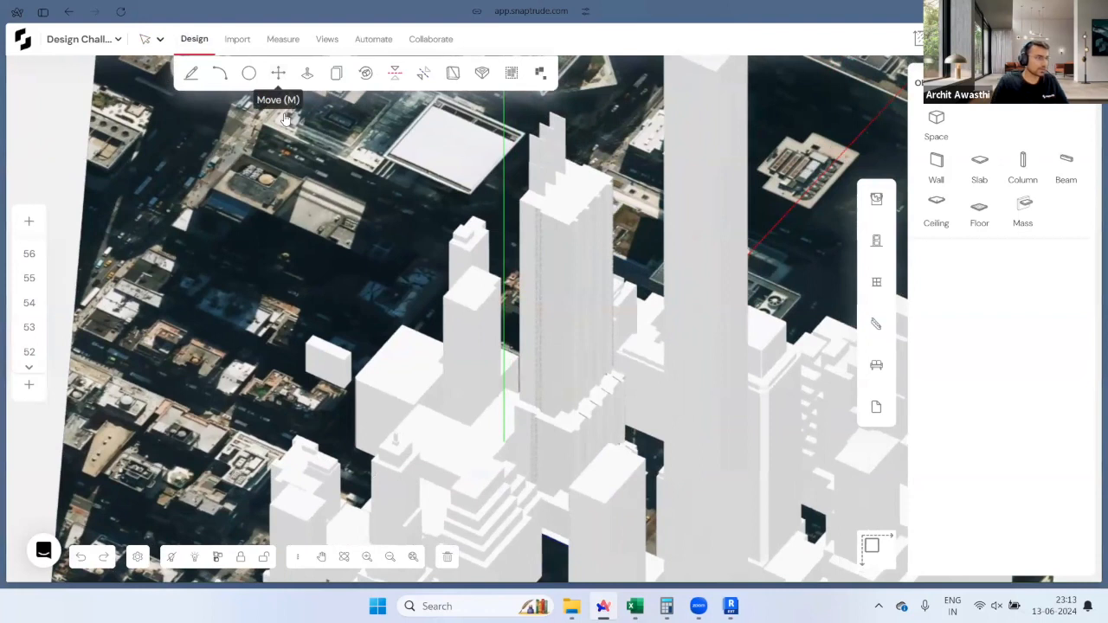
left_click(326, 39)
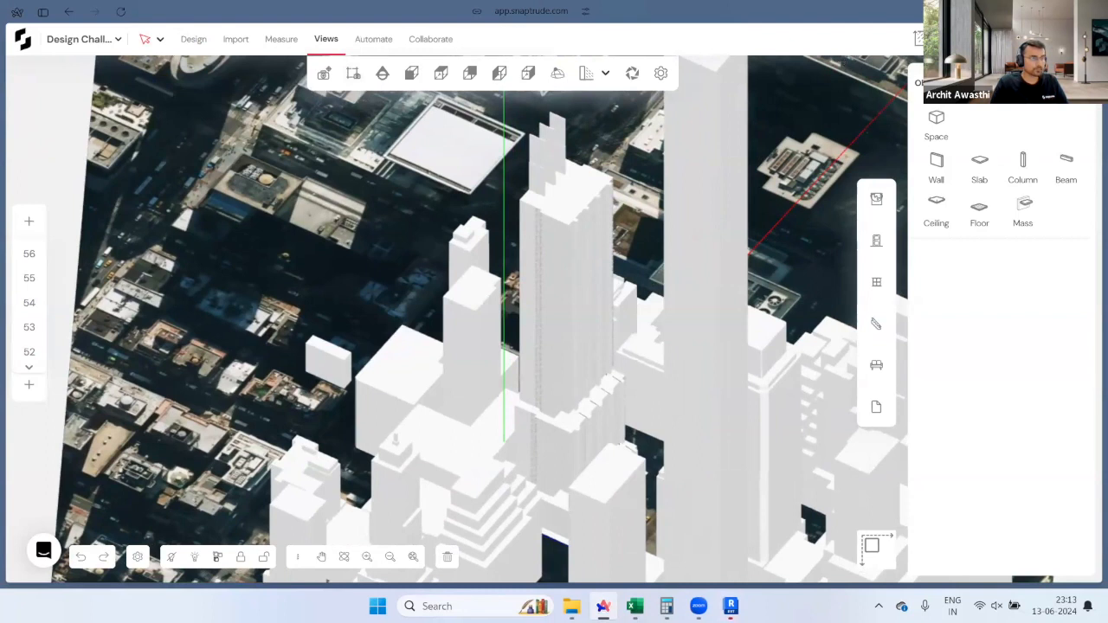
Step: Add the efficiency chart (88%) to the area dashboard
left_click(920, 39)
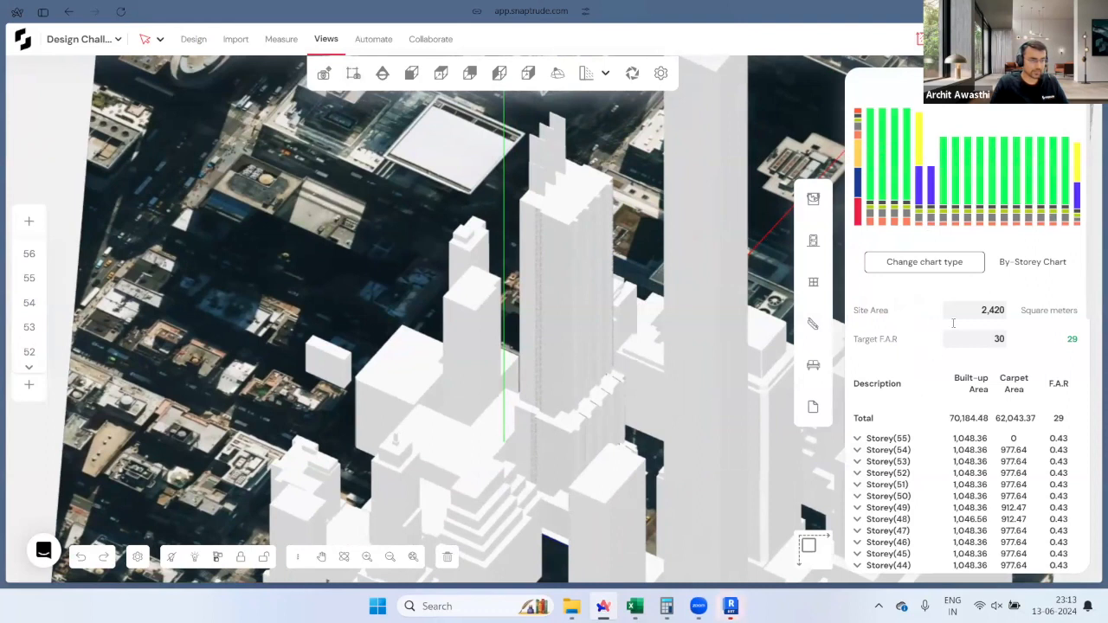
left_click(936, 268)
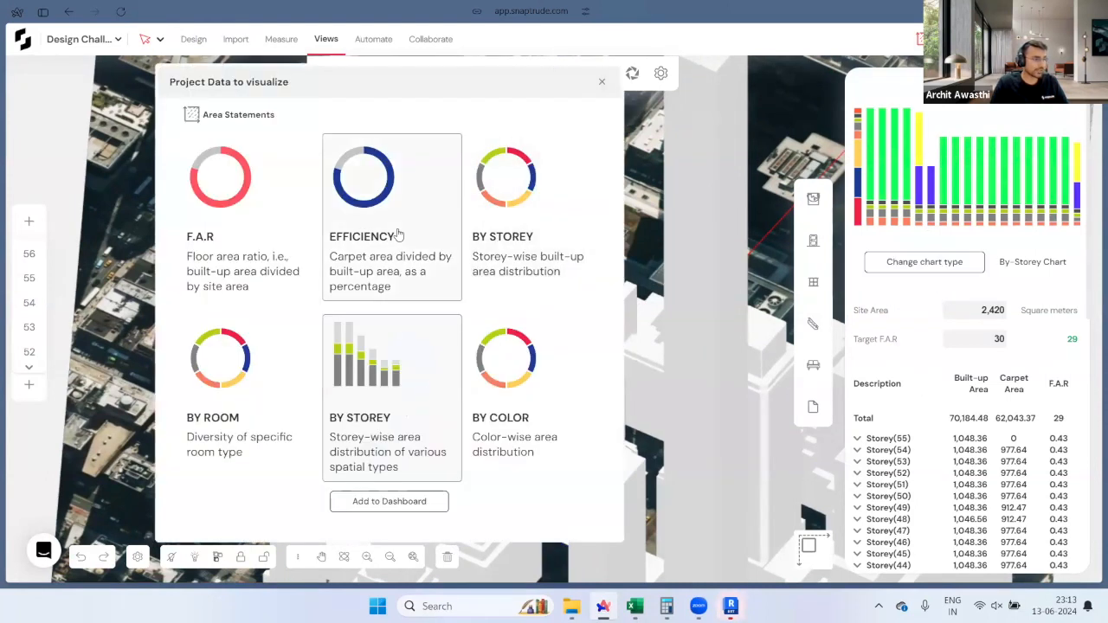
left_click(401, 501)
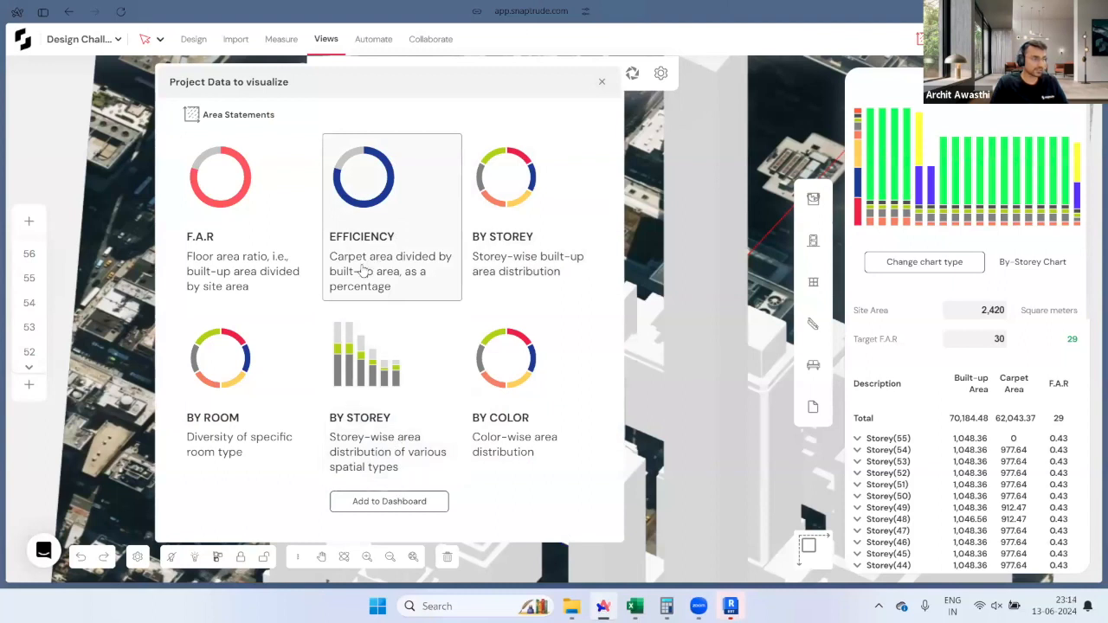
left_click(410, 502)
mouse_move(920, 137)
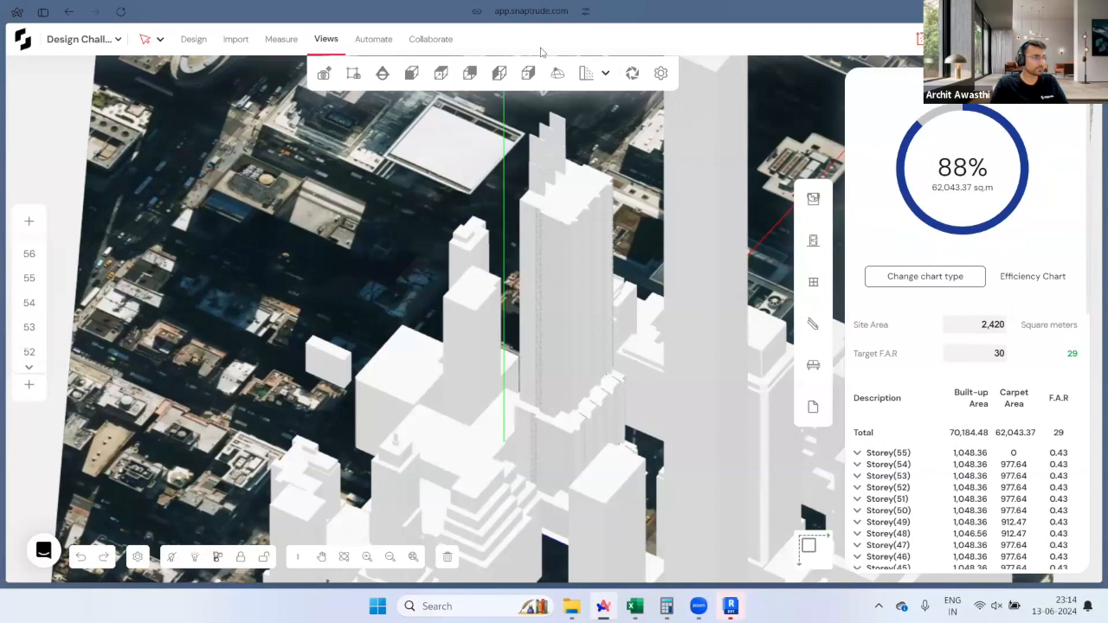
Step: Add the by-storey chart of 70,184.48 sq.m, expand Storey(38), then switch to Revit
left_click(916, 40)
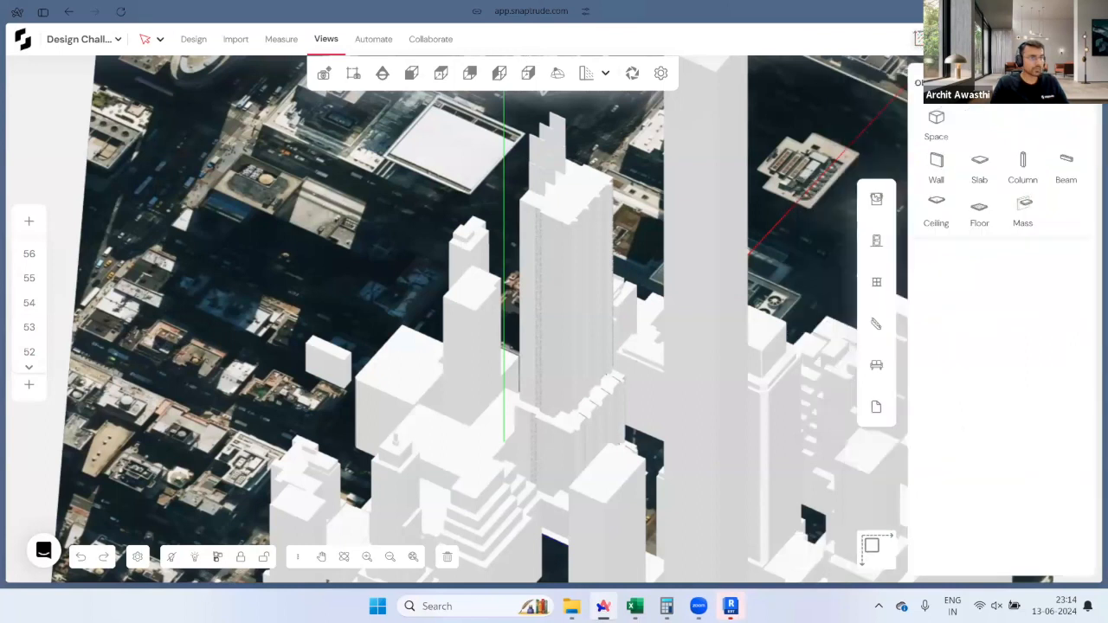
left_click(919, 39)
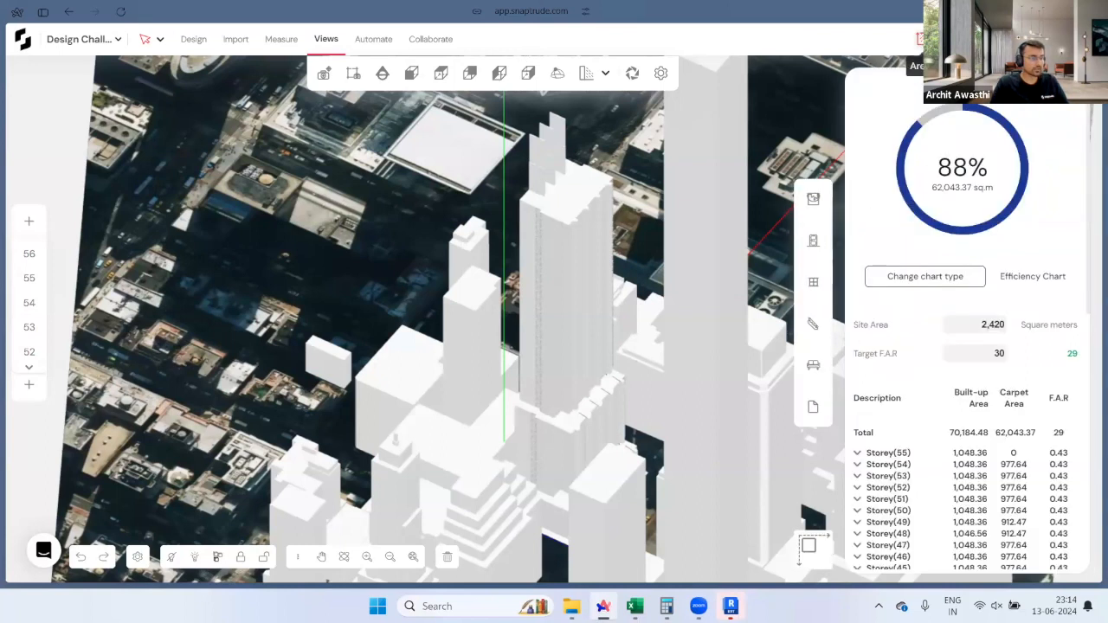
left_click(913, 275)
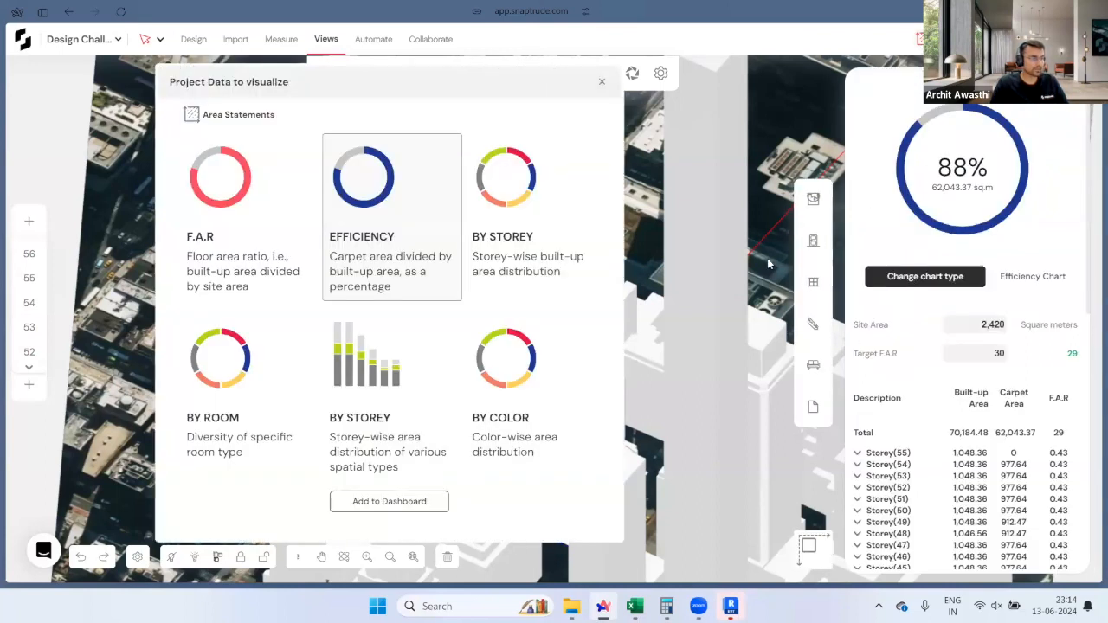
left_click(425, 501)
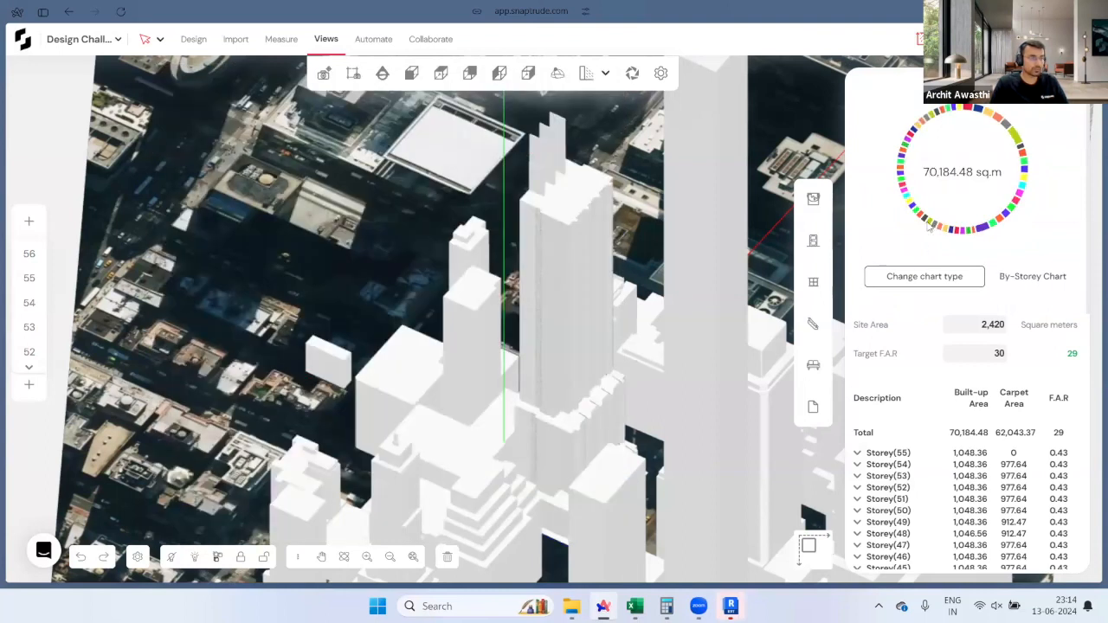
scroll(916, 468, "down", 2)
scroll(917, 463, "down", 2)
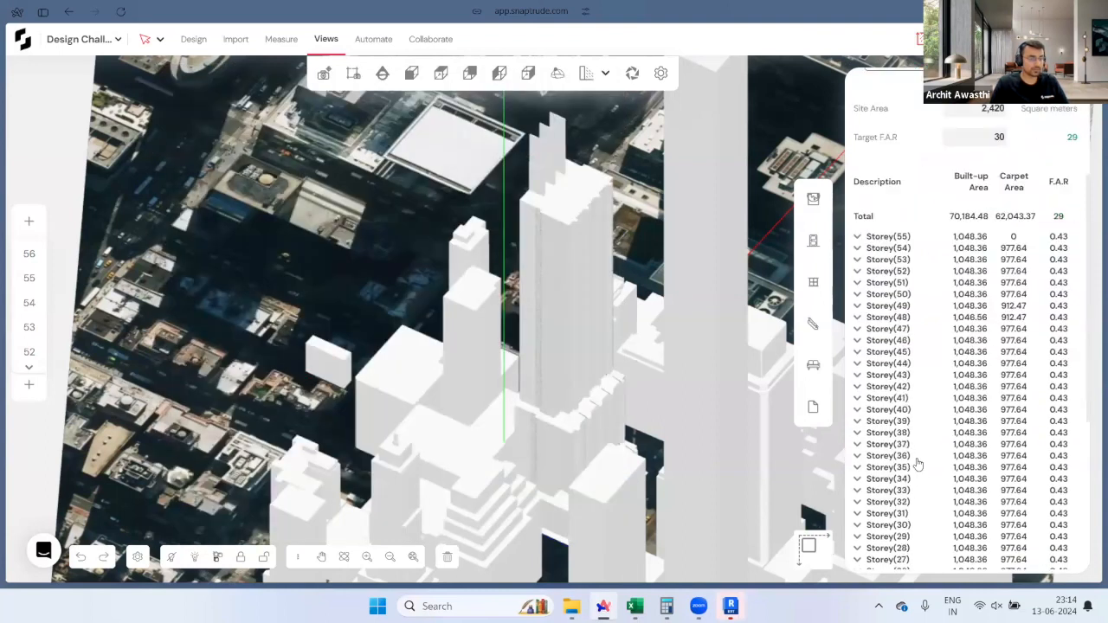
left_click(858, 360)
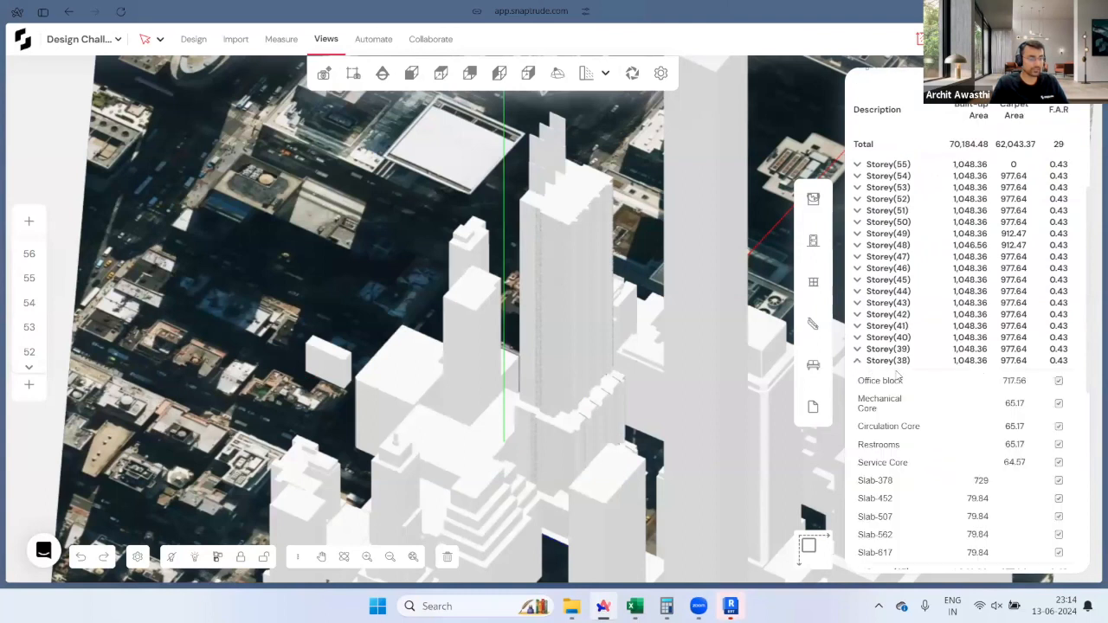
scroll(898, 375, "down", 2)
scroll(892, 264, "up", 1)
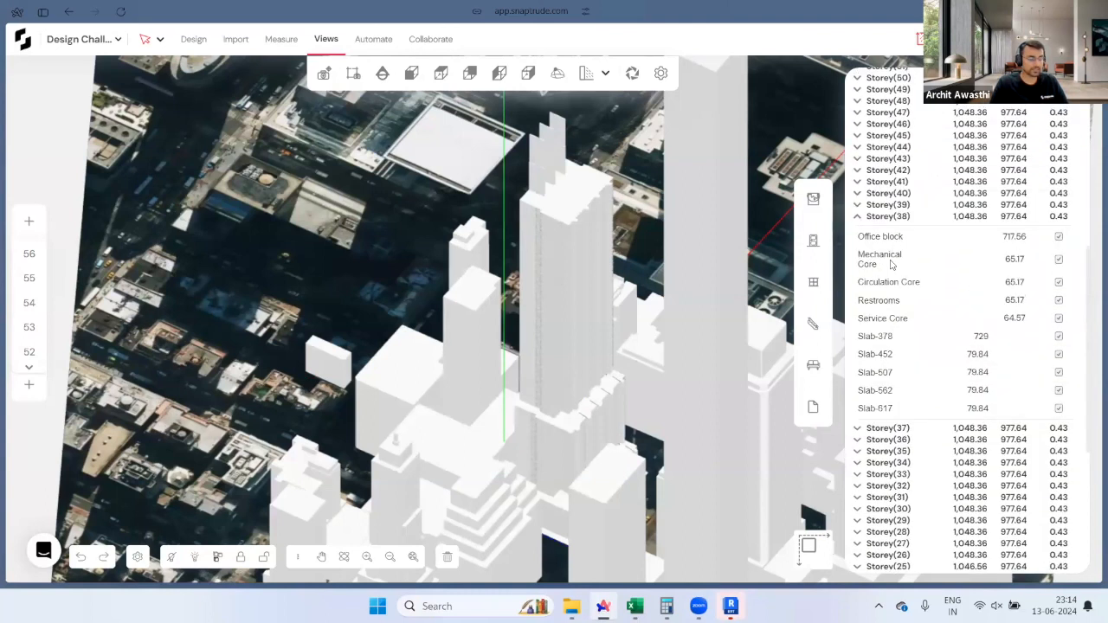
scroll(896, 400, "up", 1)
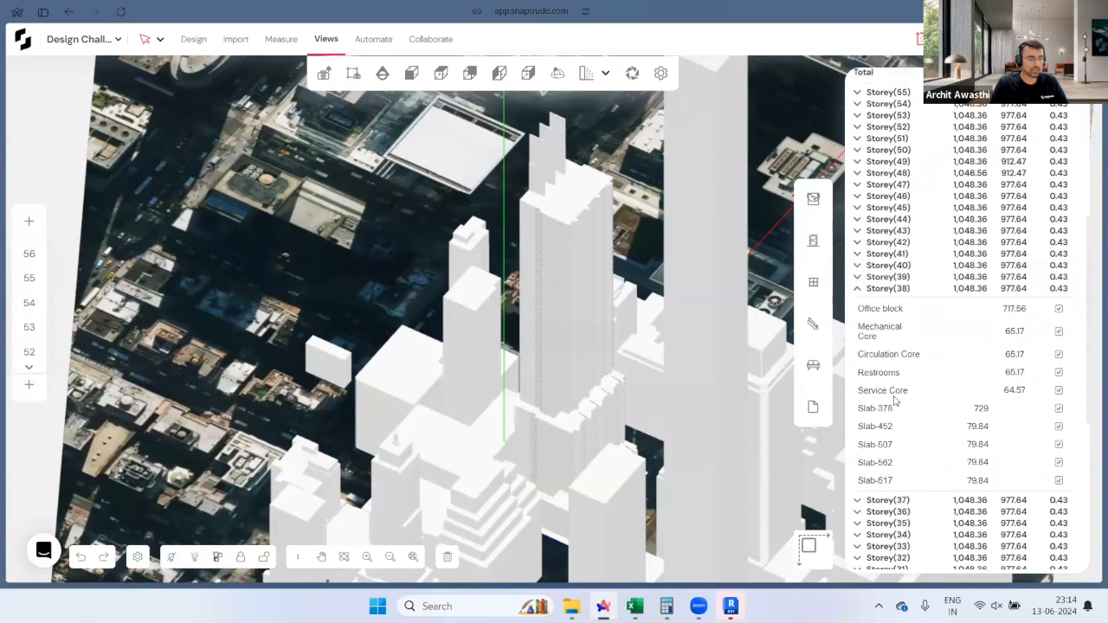
scroll(895, 400, "up", 1)
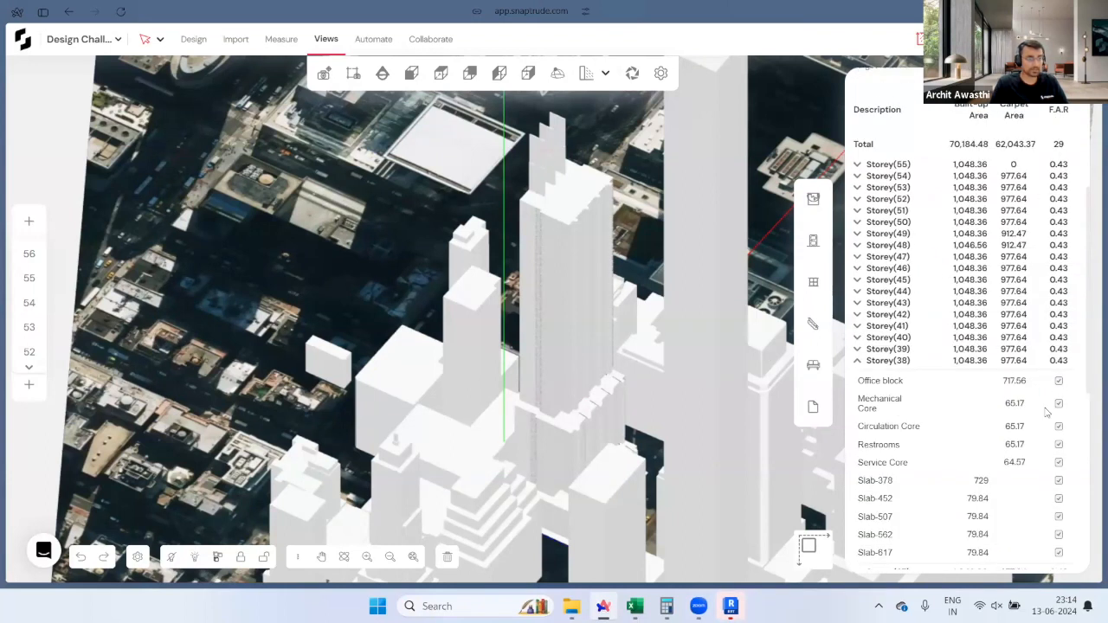
scroll(978, 430, "up", 4)
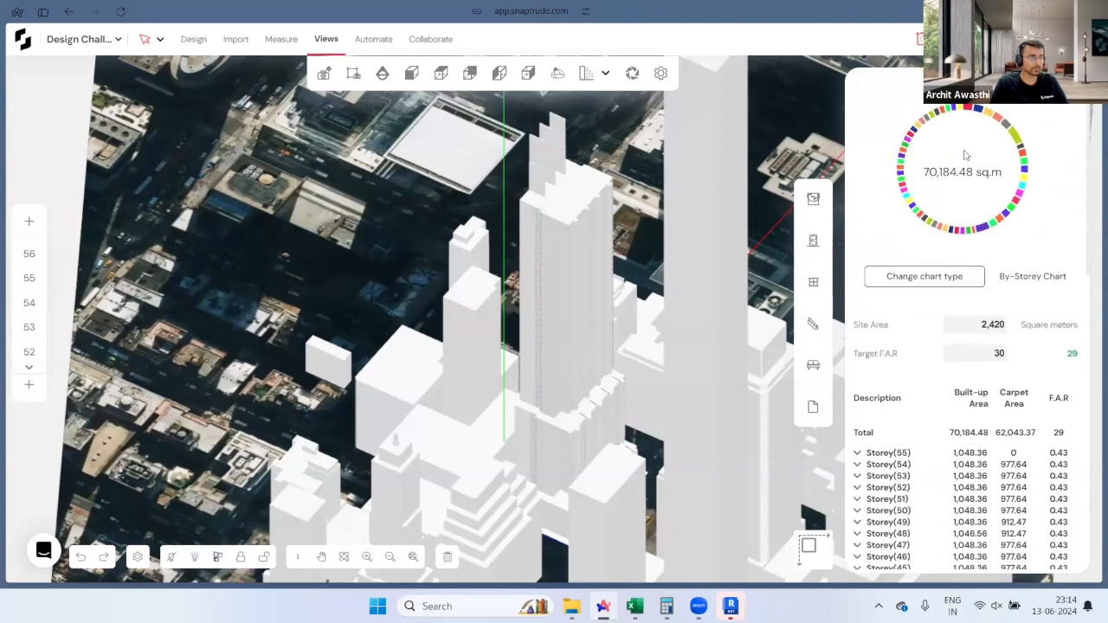
left_click(732, 606)
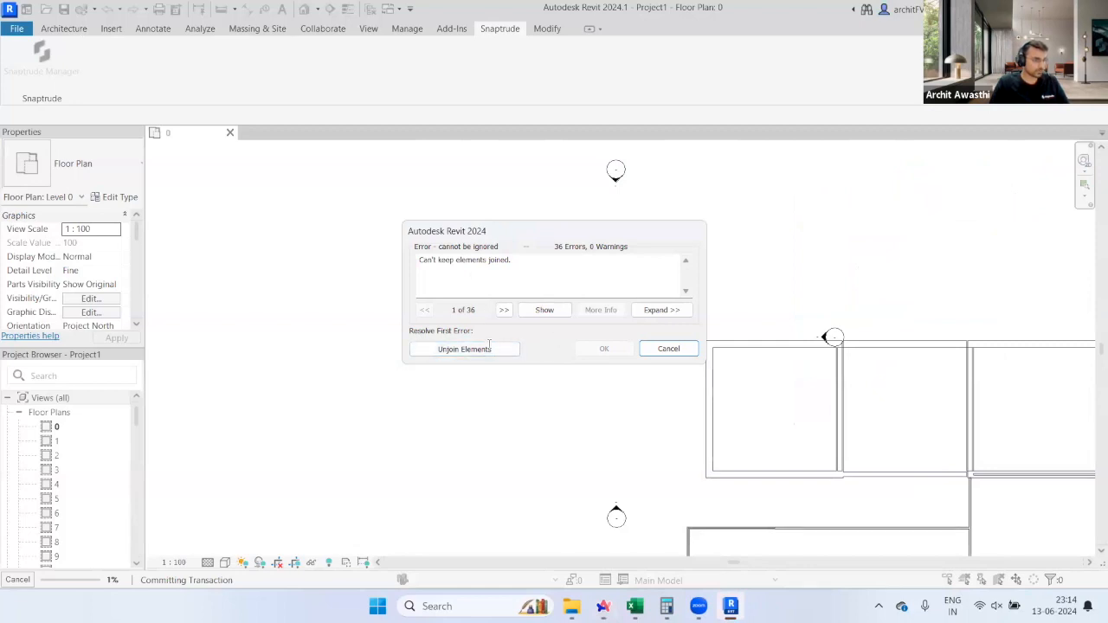
Step: Choose Unjoin Elements in Revit's joined-elements error, then return to Snaptrude in the browser
left_click(489, 346)
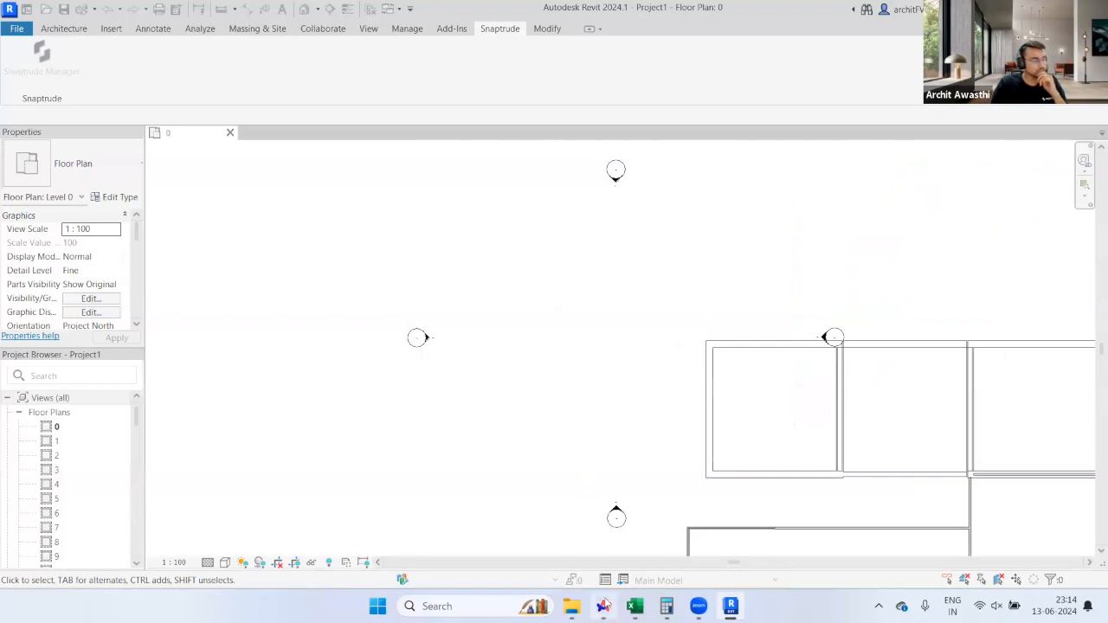
left_click(603, 606)
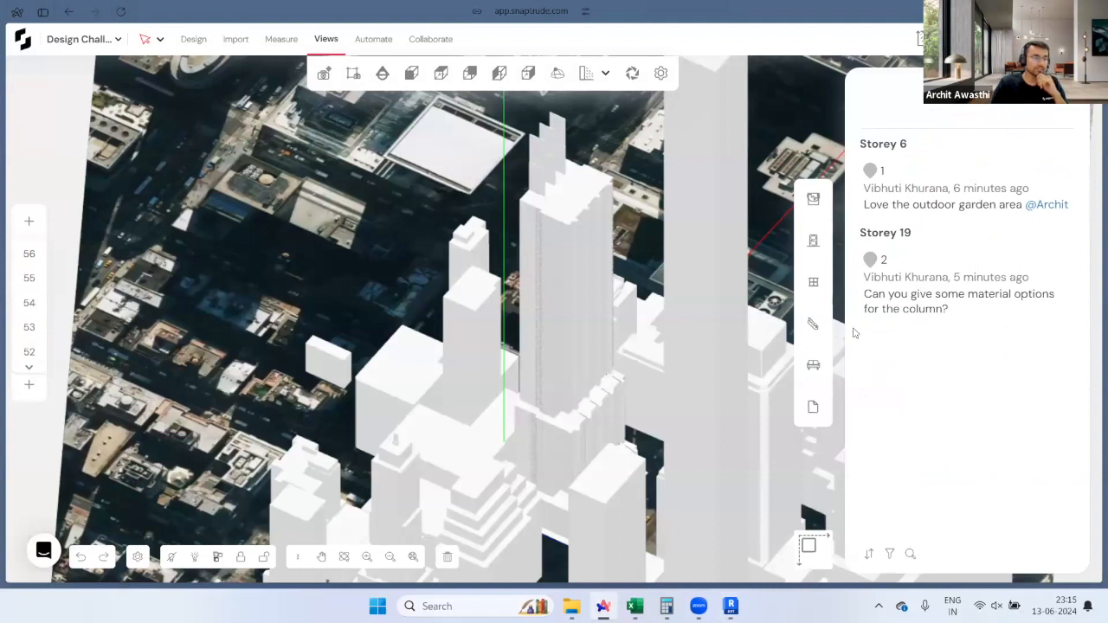
Step: Jump to the Storey 6 garden comment and switch off orthographic for a perspective view
left_click(959, 191)
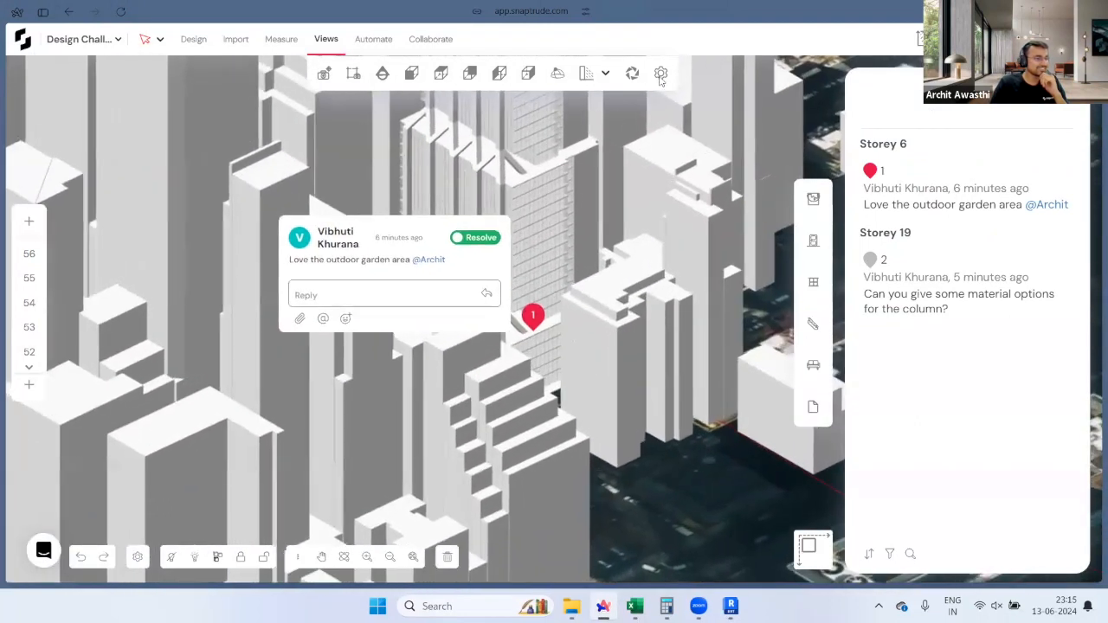
left_click(660, 73)
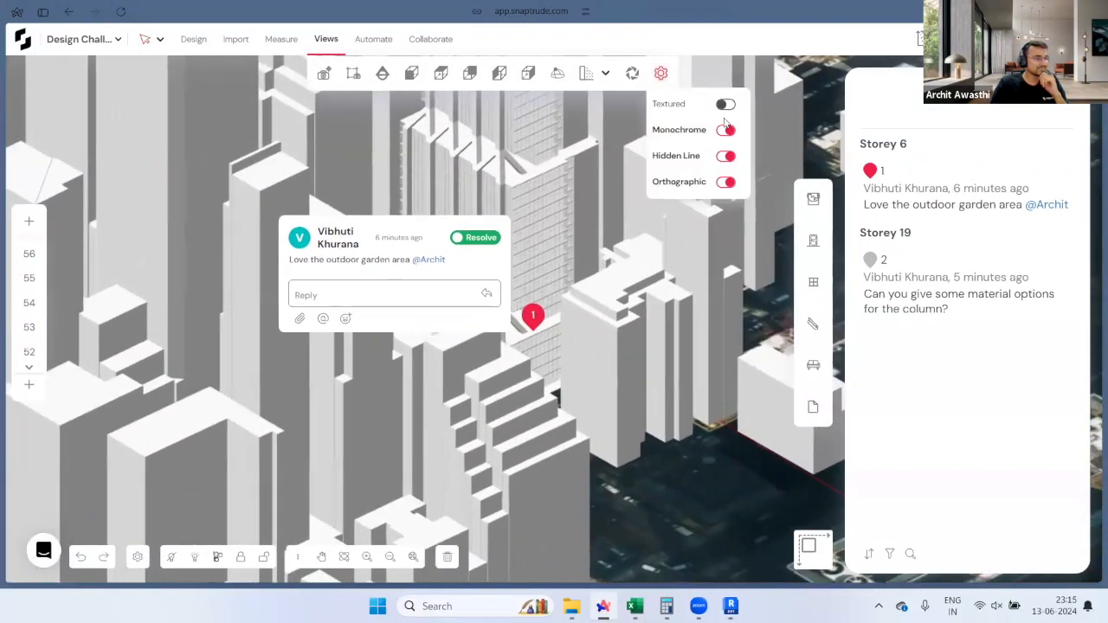
left_click(726, 182)
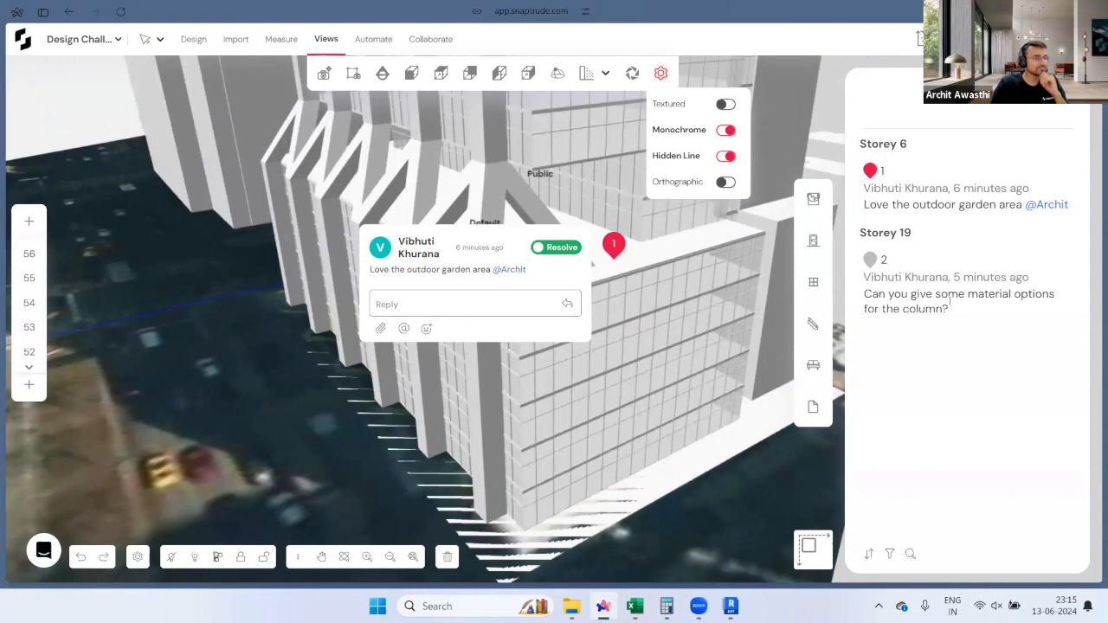
Step: Jump to the Storey 19 column comment, enable textured rendering, and open the materials library
left_click(915, 277)
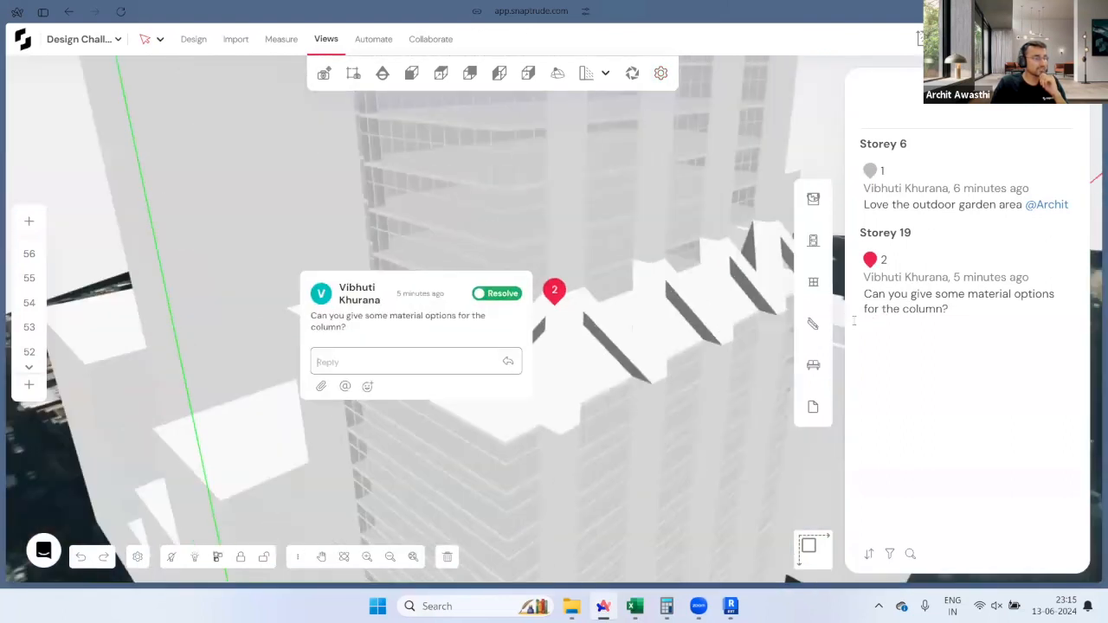
left_click(661, 72)
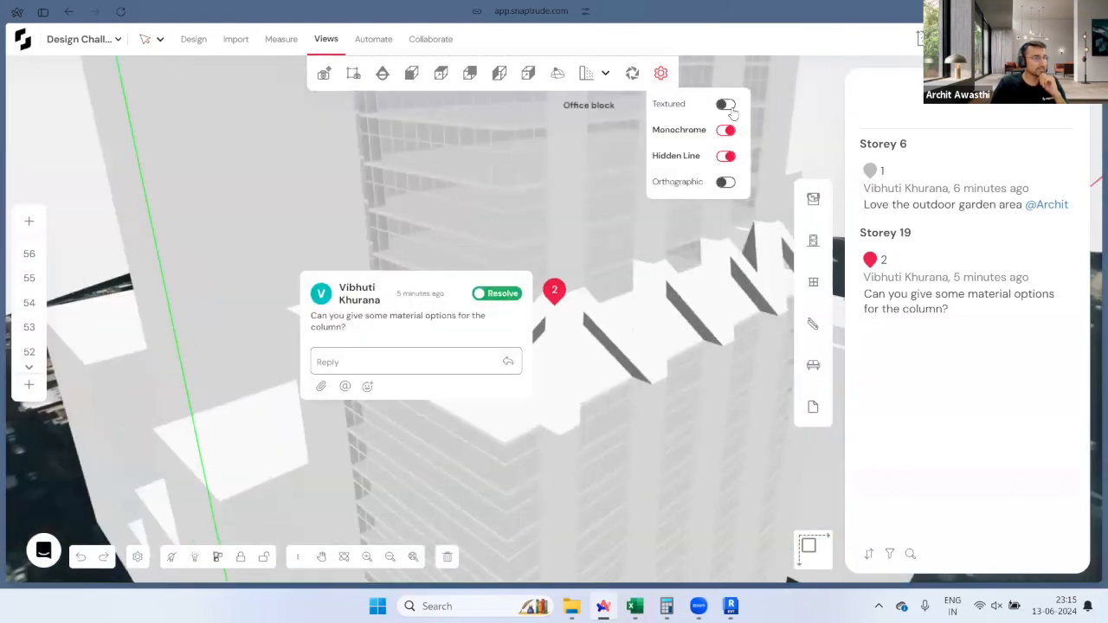
left_click(725, 105)
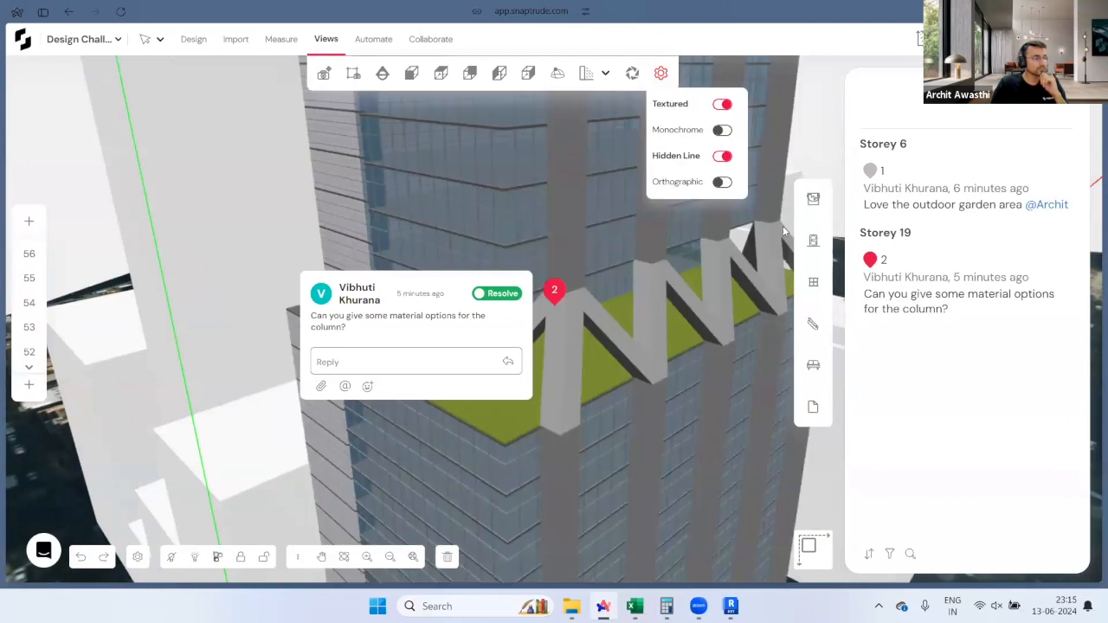
left_click(813, 198)
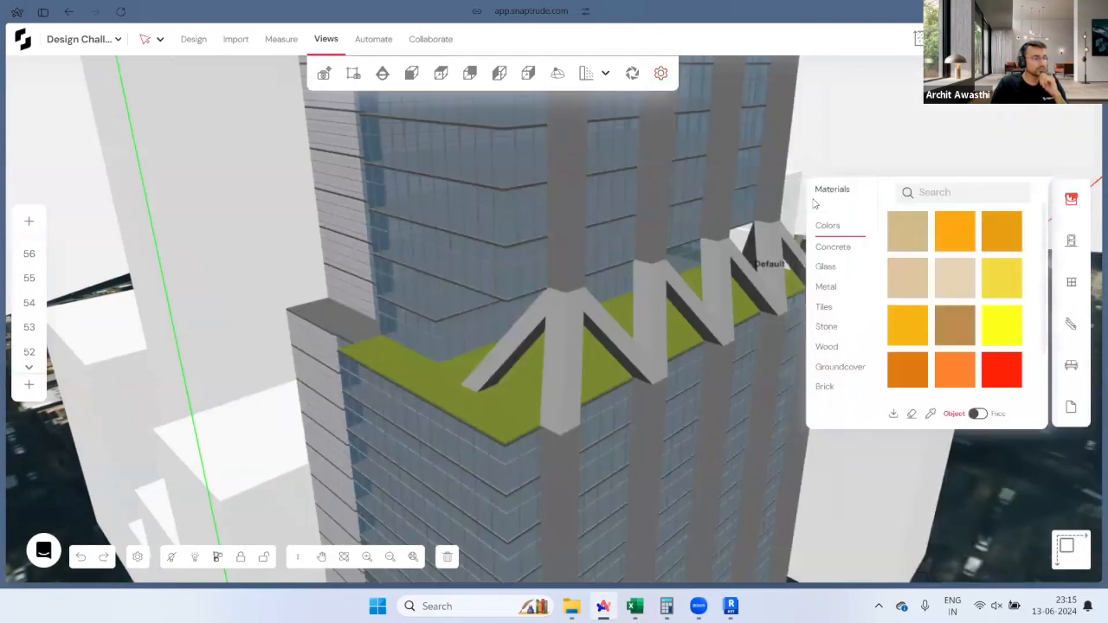
Step: Pick a light metal from the Metal materials and apply it to the diagonal columns
left_click(836, 248)
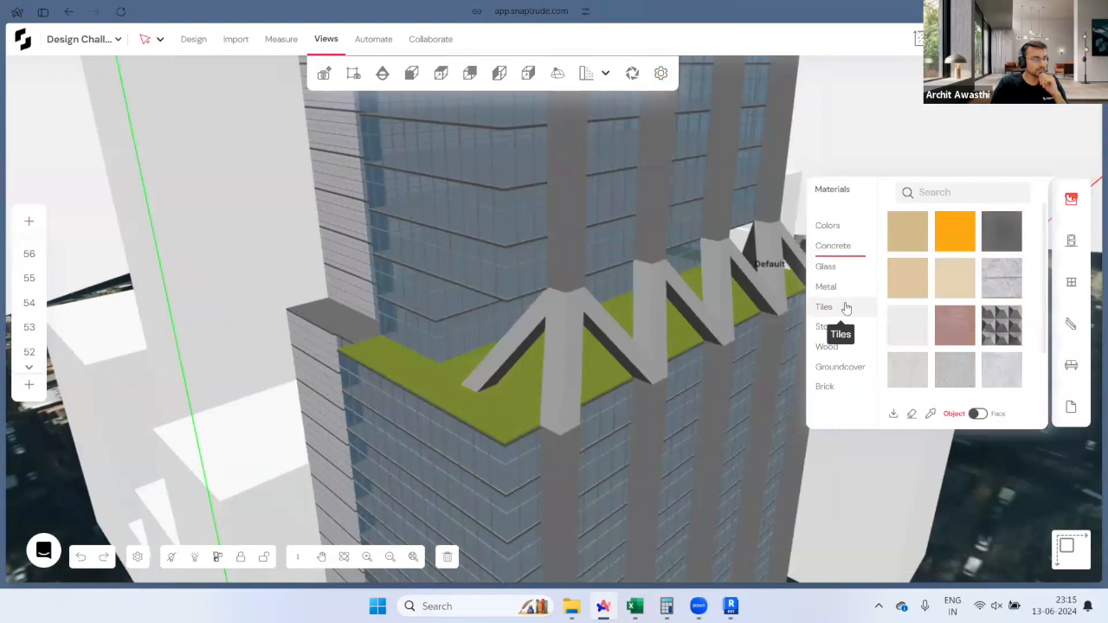
left_click(836, 287)
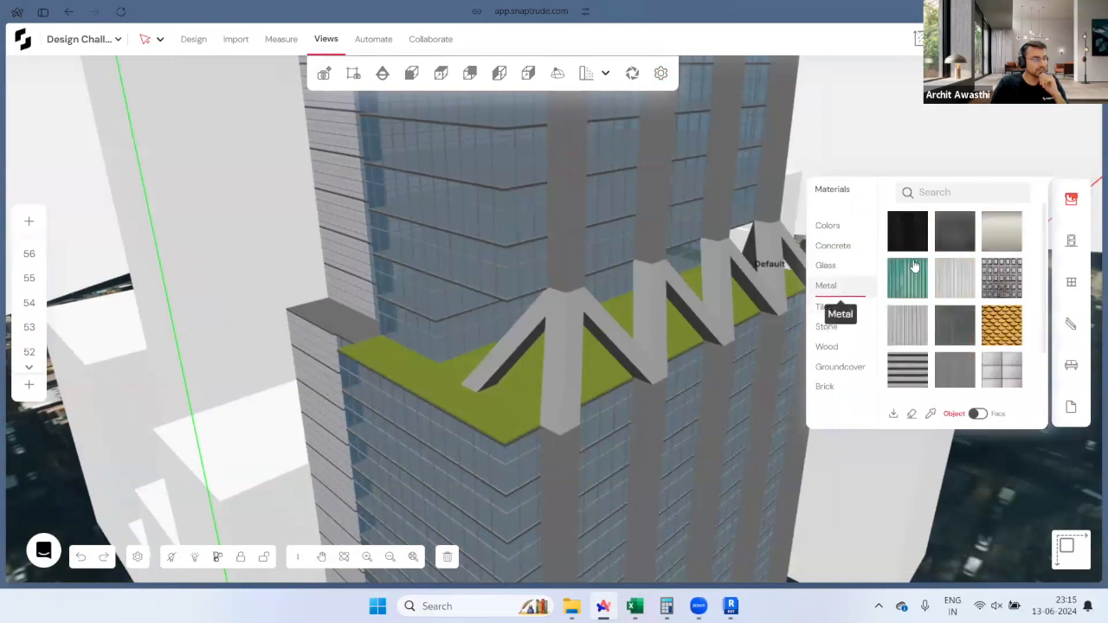
left_click(1004, 235)
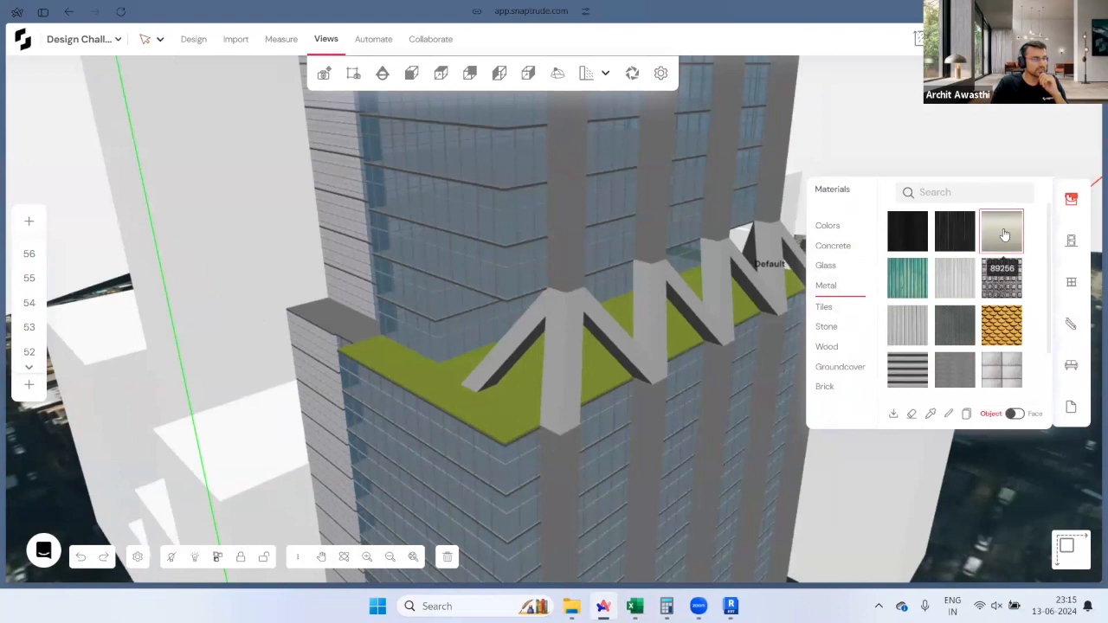
left_click(575, 353)
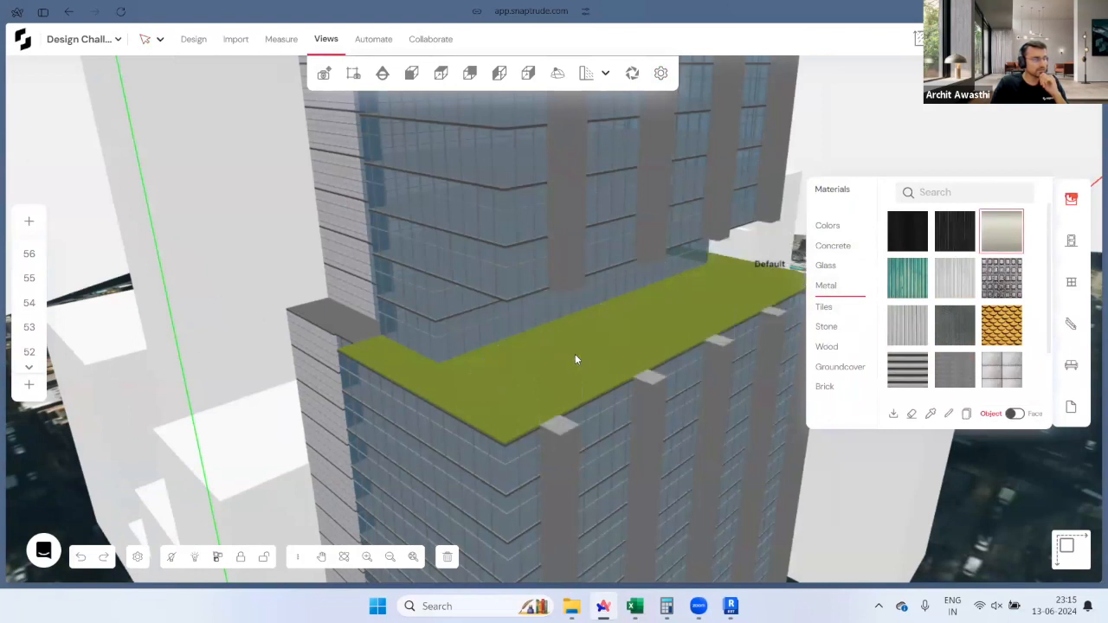
scroll(941, 316, "down", 1)
scroll(941, 316, "down", 3)
left_click(998, 286)
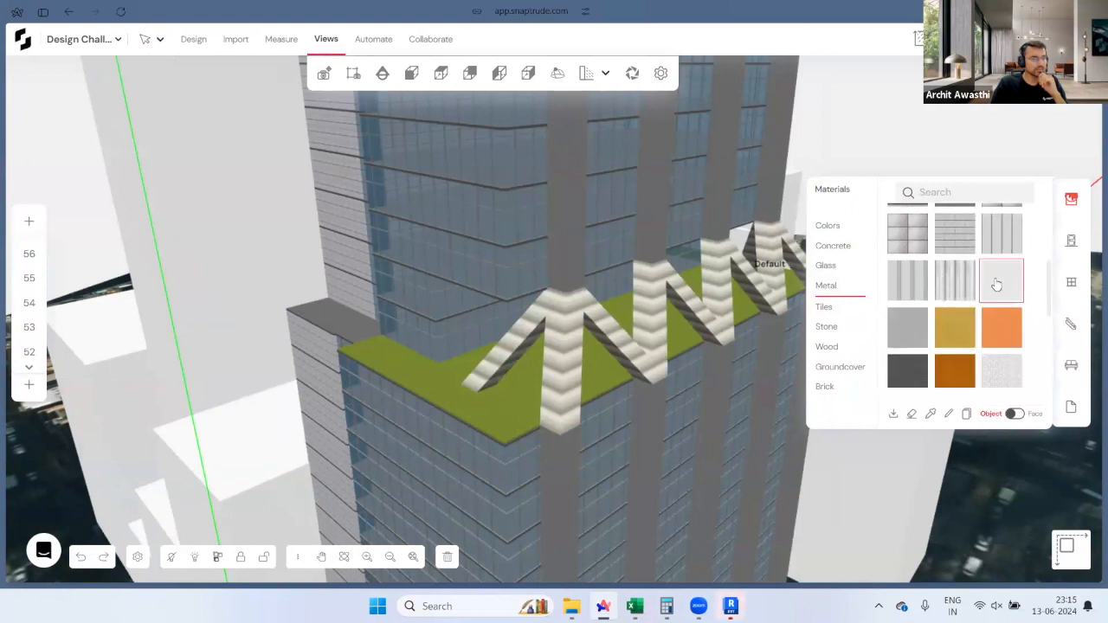
left_click(571, 352)
Step: Apply the white metal to the upper and lower fins, then exit the material tool
middle_click_drag(700, 378, 606, 428)
scroll(655, 331, "down", 2)
left_click(606, 428)
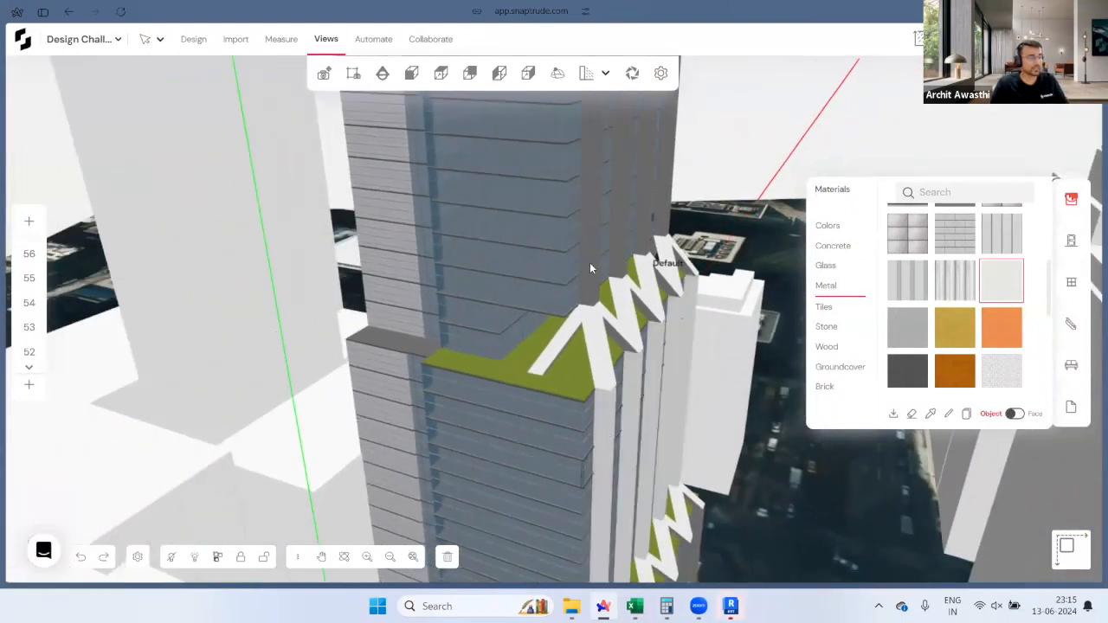
left_click(613, 535)
middle_click_drag(613, 536, 671, 549)
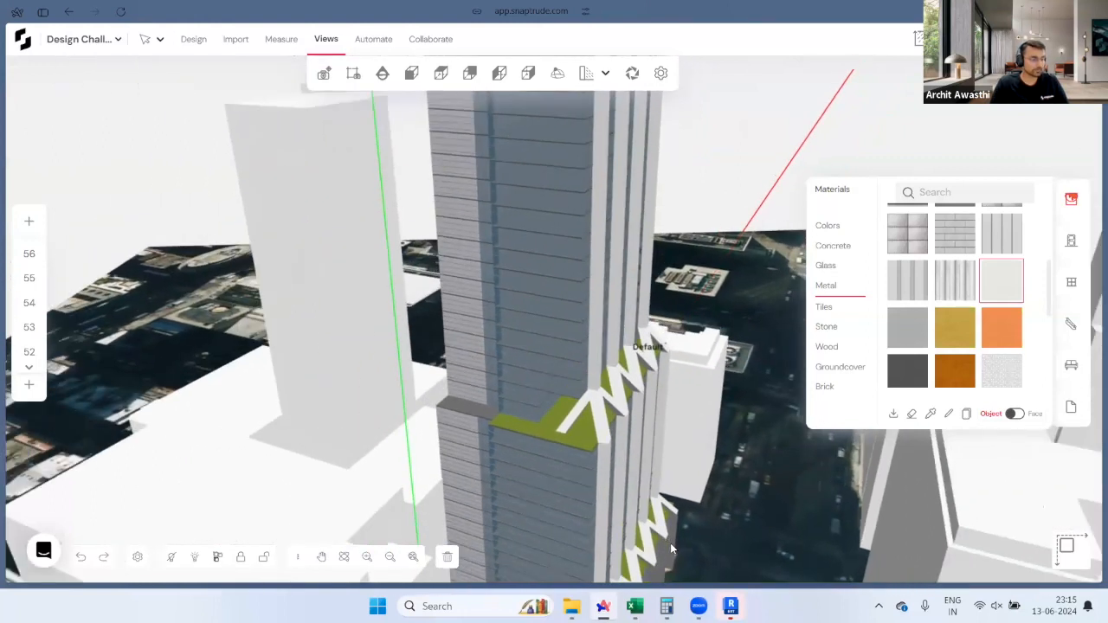
left_click(669, 549)
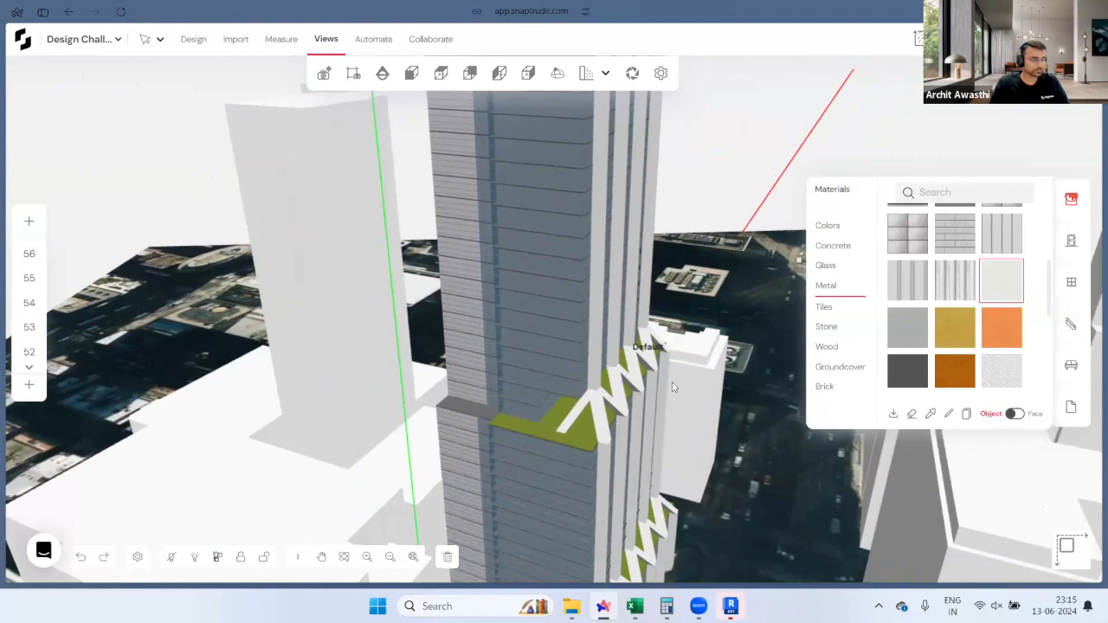
middle_click_drag(248, 478, 893, 132)
key("Escape")
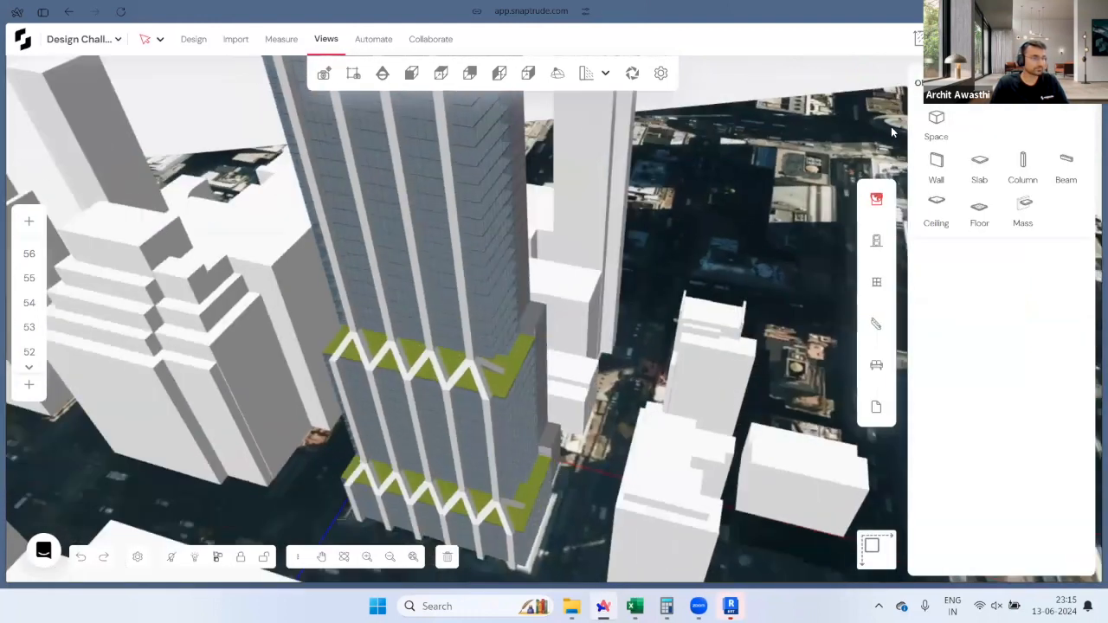
Step: Reply 'How about htethis?' to the Storey 19 column comment, then switch to Revit
left_click(959, 39)
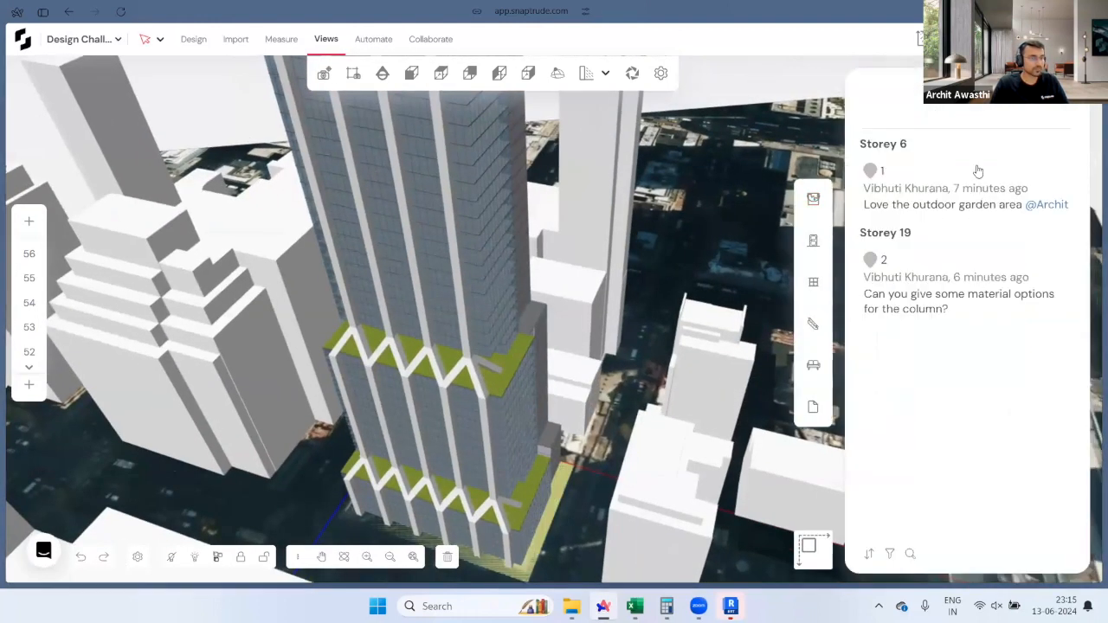
left_click(959, 280)
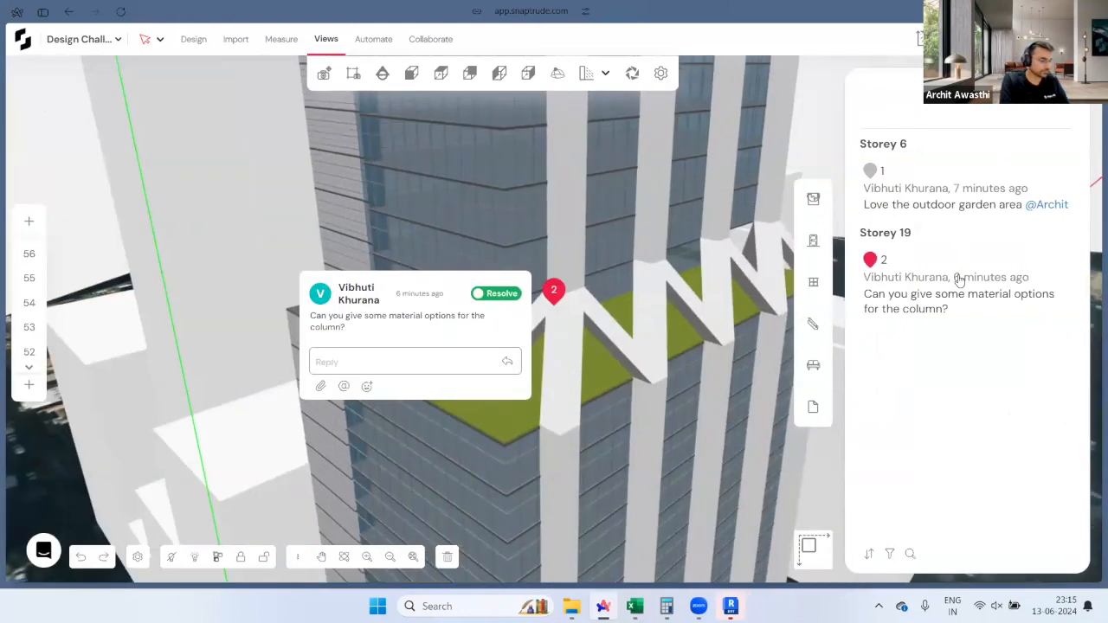
type("How about htethis?")
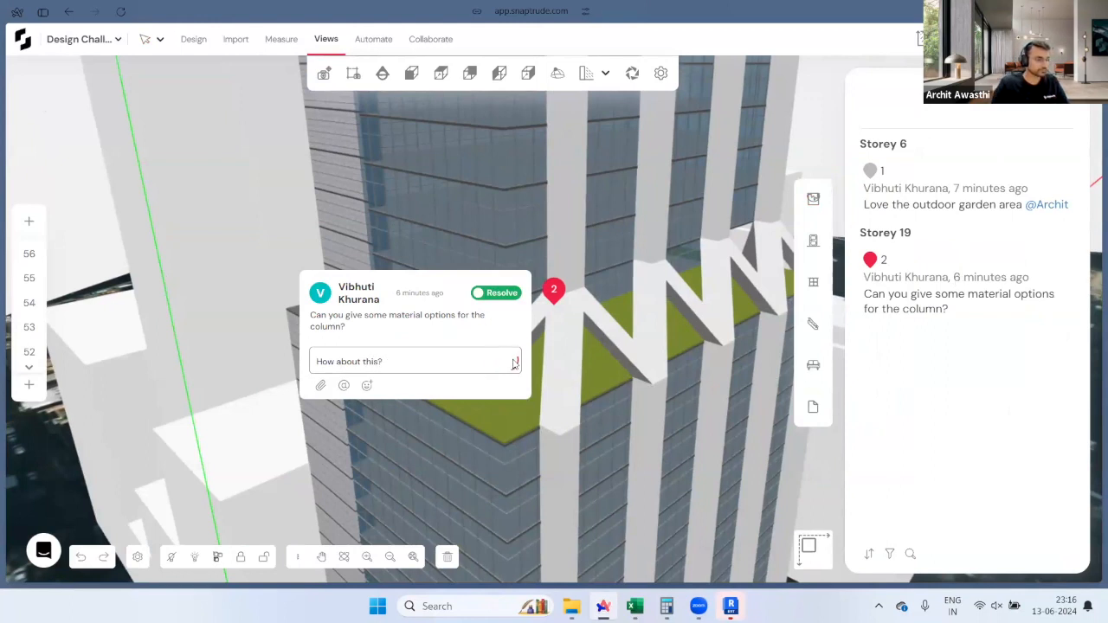
left_click(568, 381)
left_click(730, 606)
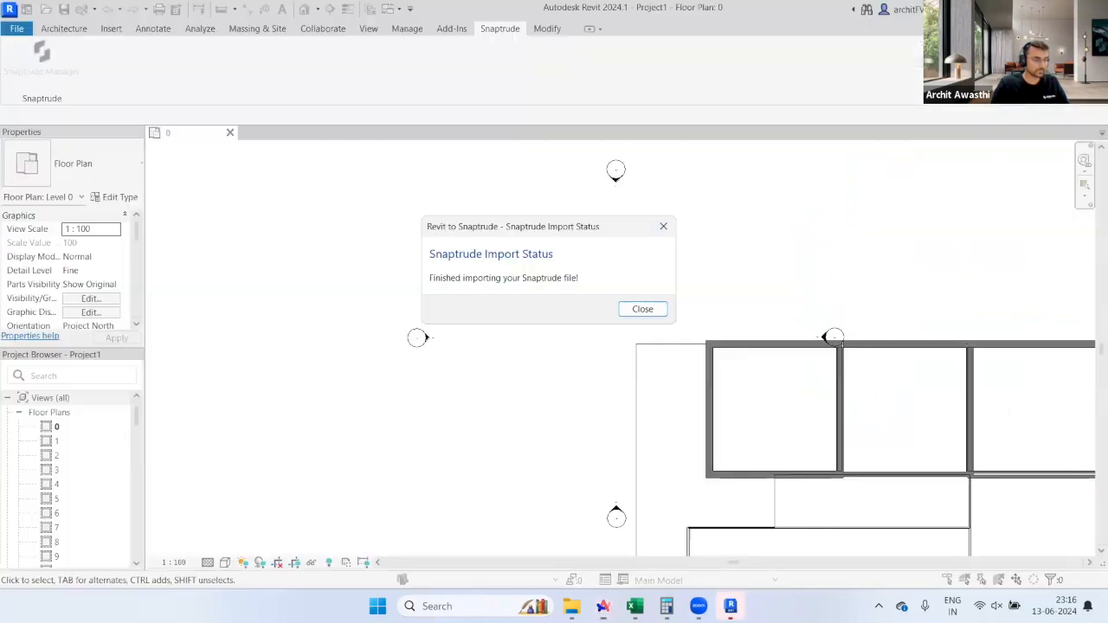
Step: Close the import notice and open the default {3D} view of the tower
left_click(617, 308)
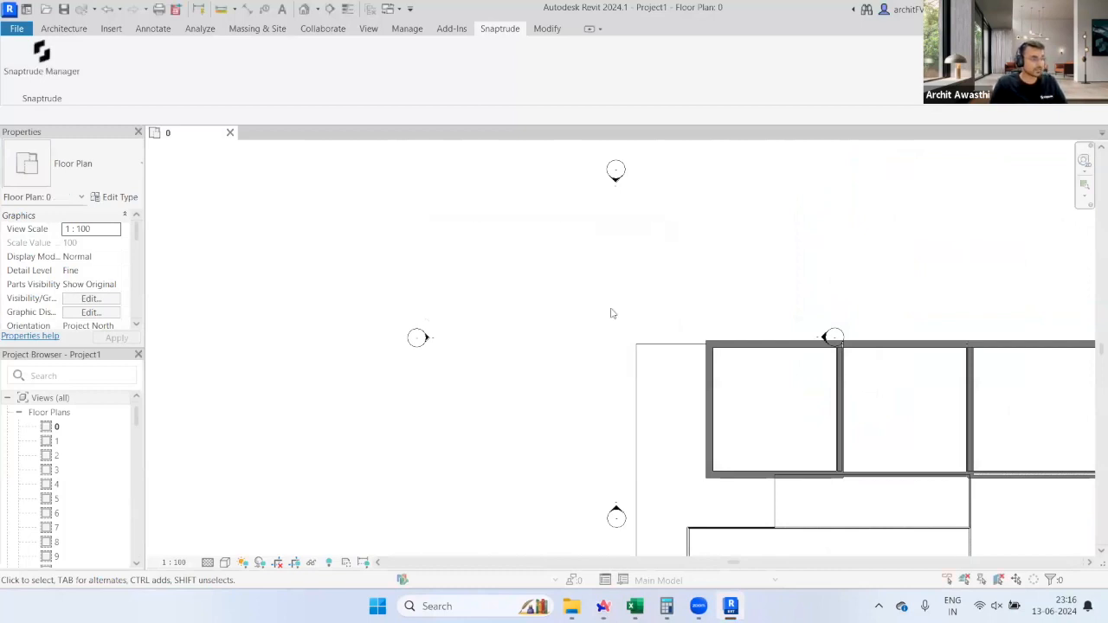
scroll(74, 465, "down", 10)
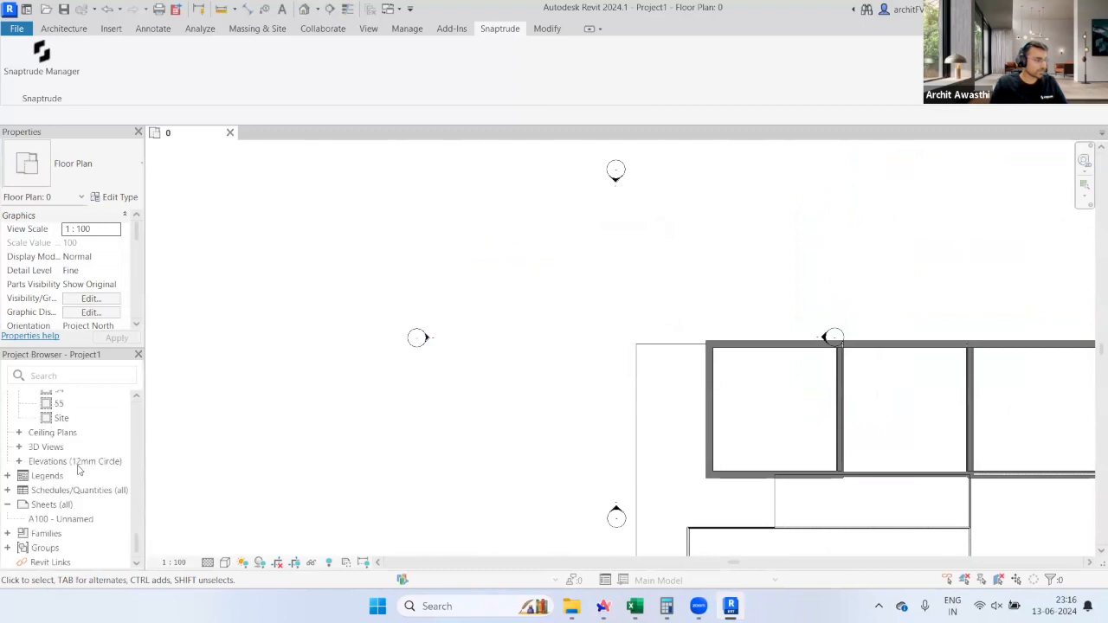
left_click(19, 448)
double_click(63, 463)
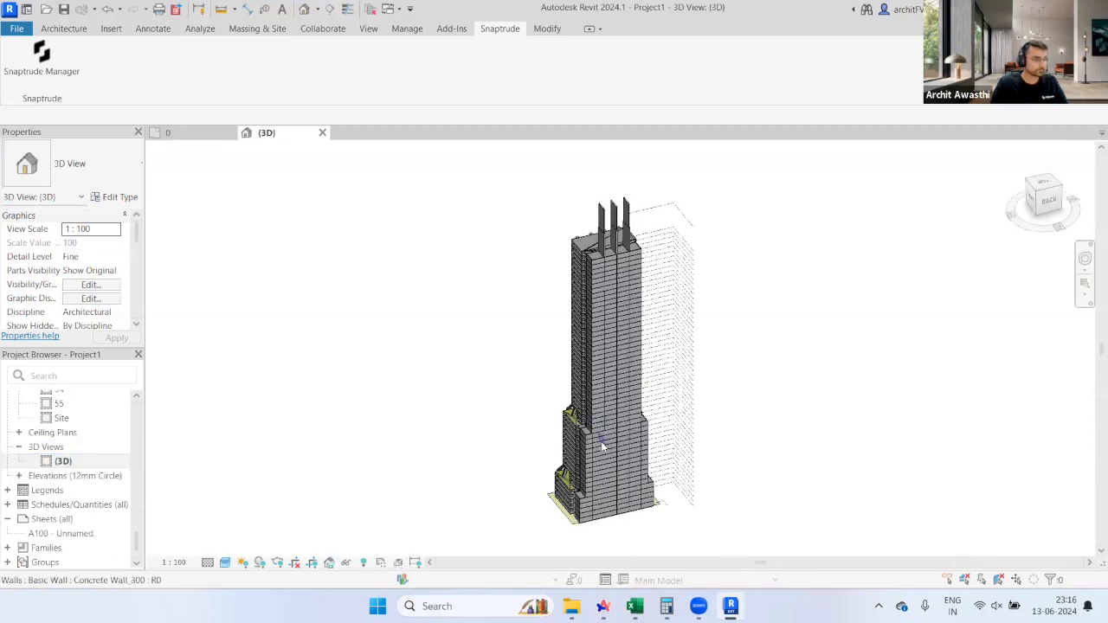
middle_click_drag(603, 445, 712, 461, "shift")
Step: Select the levels beside the tower and check their context menu without changing anything
left_click_drag(780, 178, 710, 511)
right_click(712, 415)
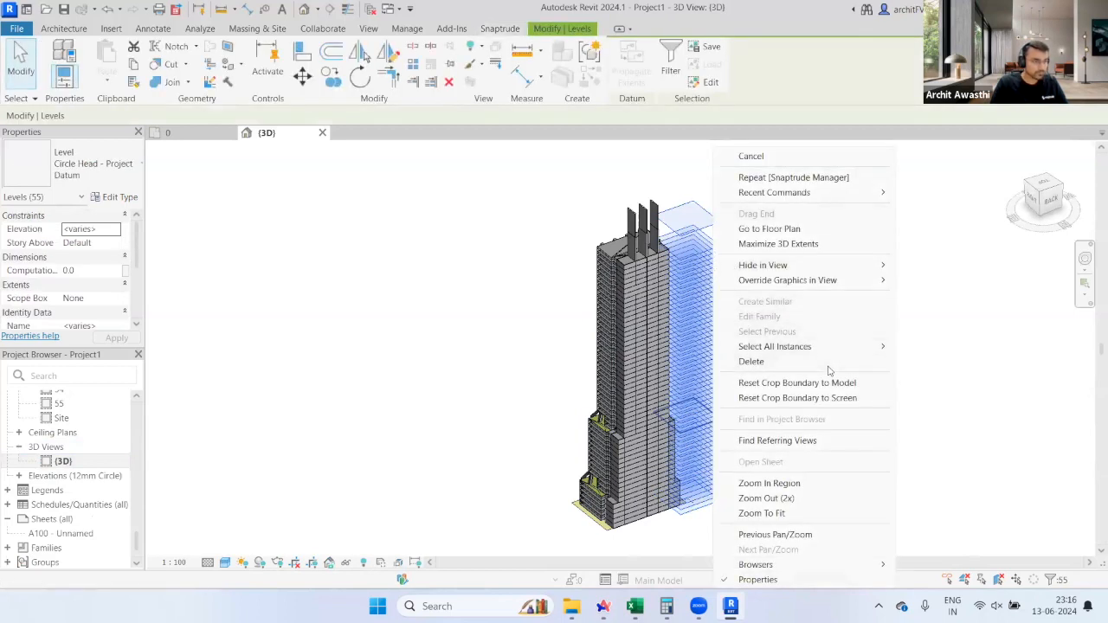
key("Escape")
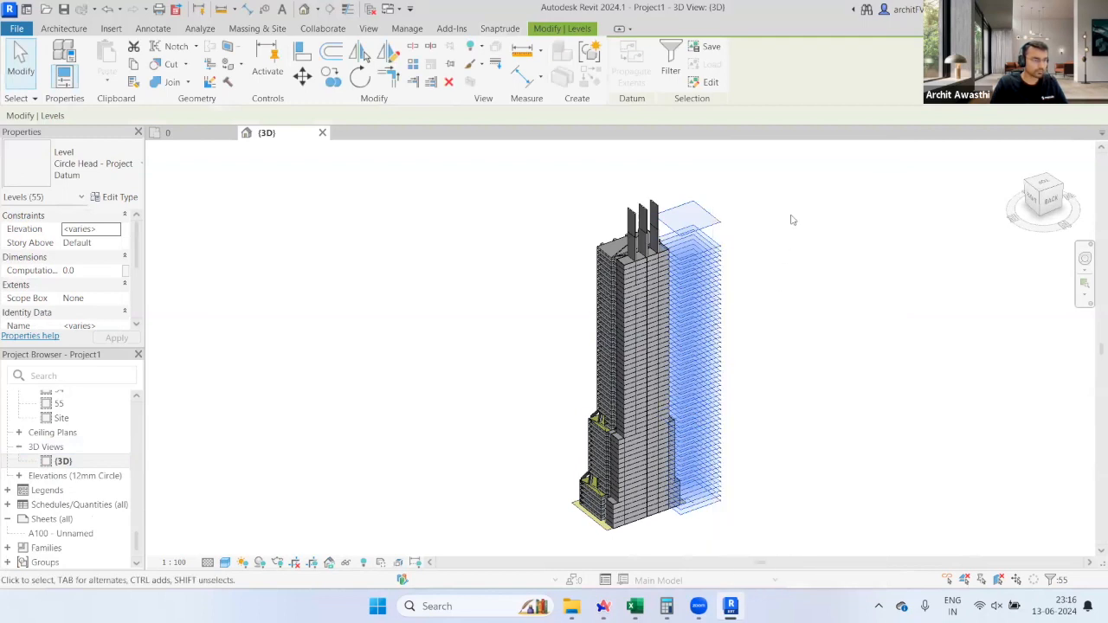
right_click(716, 282)
key("Escape")
middle_click_drag(488, 407, 794, 435, "shift")
Step: Orbit, pan and zoom the 3D view to inspect the podium and upper green terrace
middle_click_drag(710, 396, 740, 375, "shift")
scroll(741, 375, "up", 5)
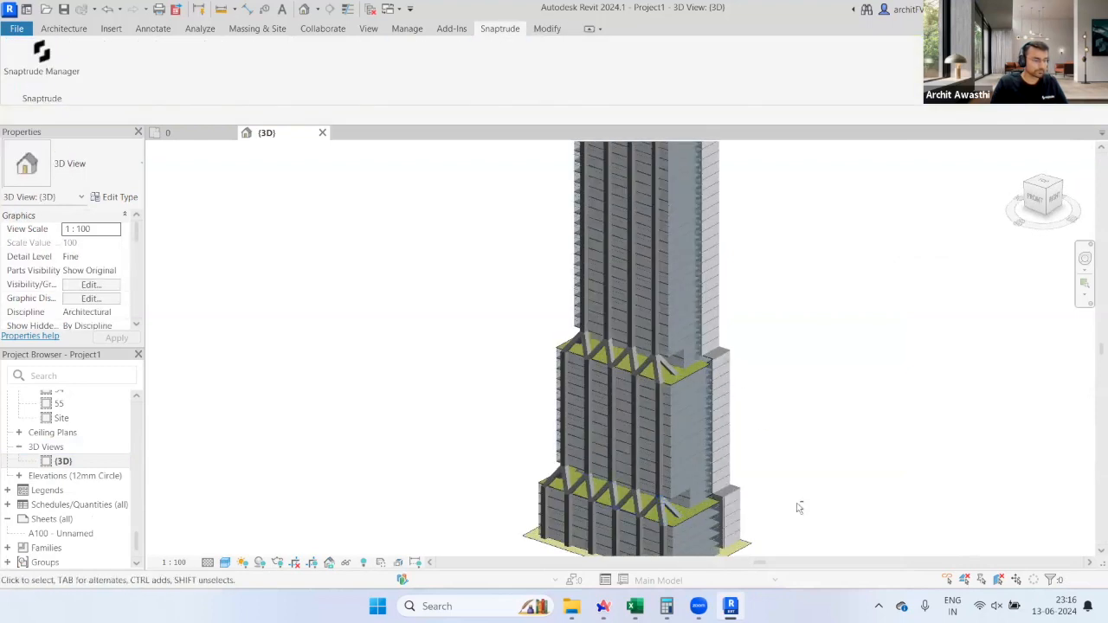
middle_click_drag(805, 451, 803, 378)
scroll(641, 507, "up", 3)
middle_click_drag(641, 507, 539, 431, "shift")
scroll(532, 415, "up", 3)
scroll(639, 356, "down", 4)
middle_click_drag(641, 260, 656, 493)
scroll(666, 457, "down", 6)
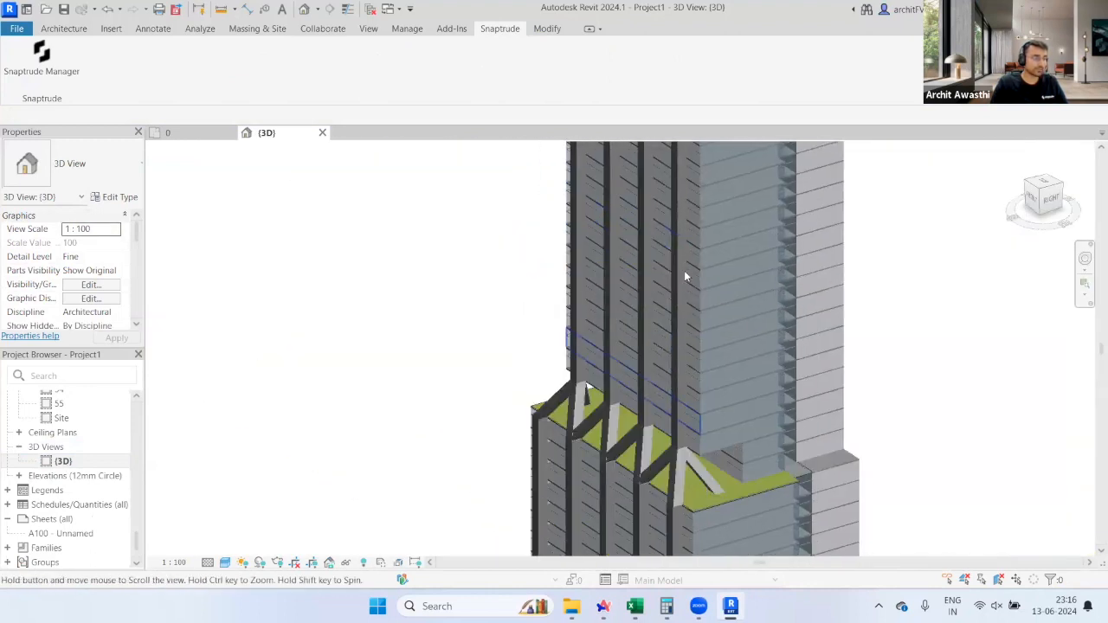
scroll(725, 304, "up", 4)
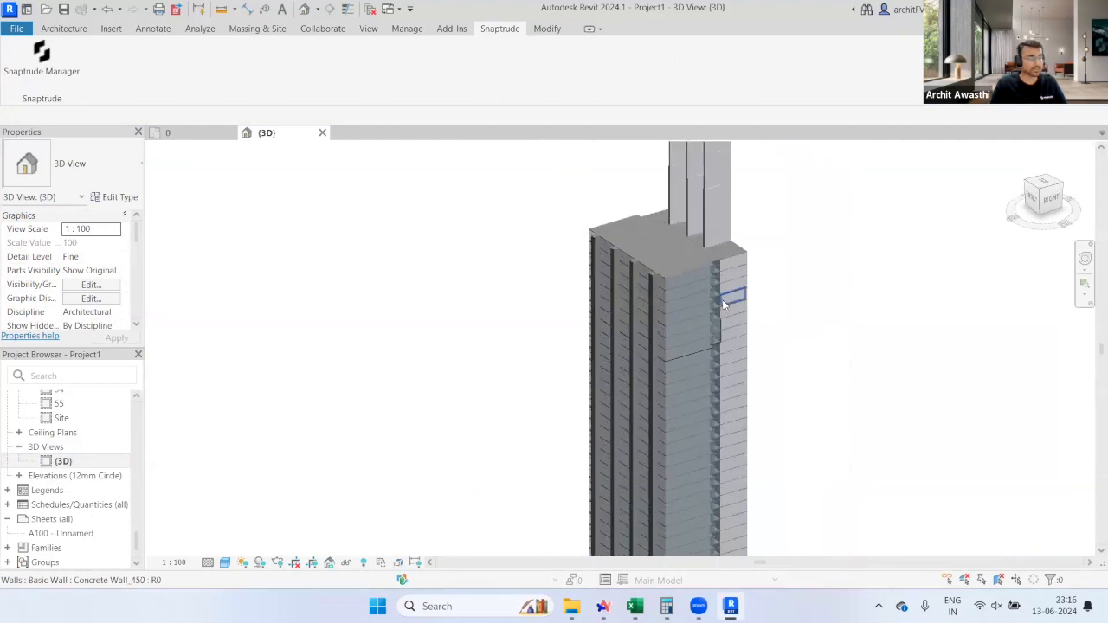
scroll(742, 347, "down", 3)
middle_click_drag(783, 415, 832, 267)
scroll(86, 463, "up", 15)
scroll(87, 463, "up", 2)
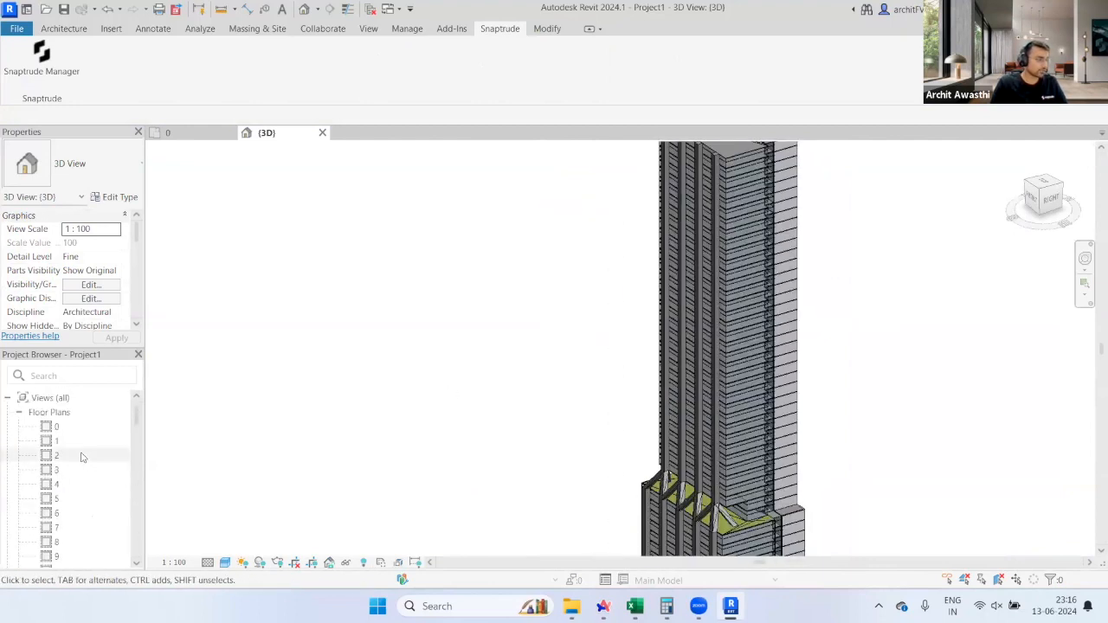
Step: Open floor plan 1 and select a column to confirm its 1800x1800 rectangular type
double_click(57, 441)
scroll(839, 358, "up", 7)
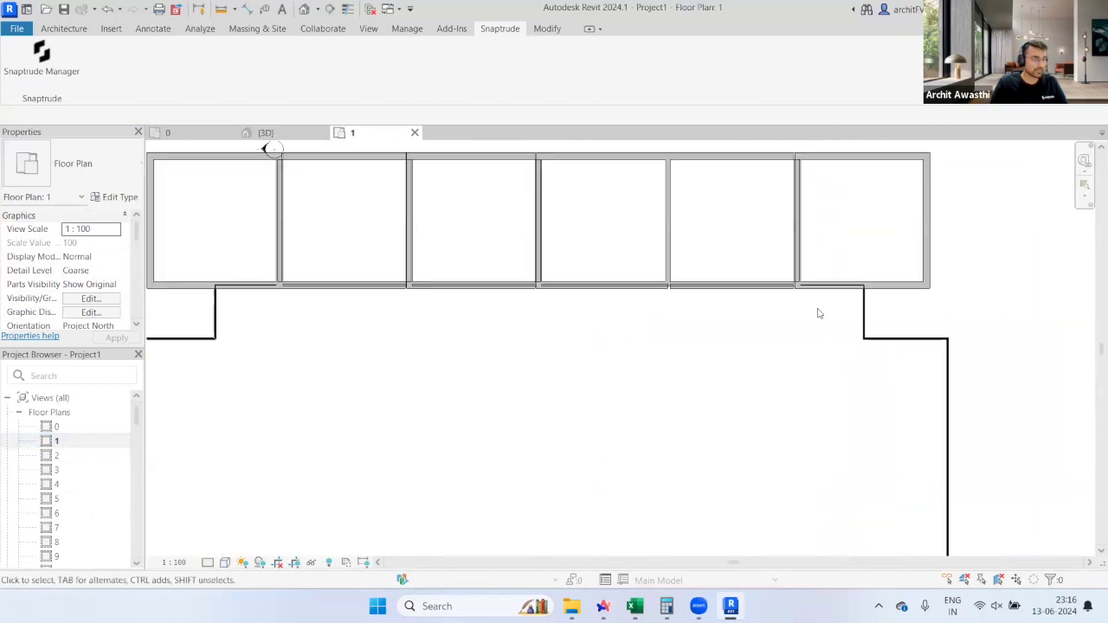
scroll(695, 341, "down", 4)
middle_click_drag(634, 476, 695, 247)
scroll(533, 518, "up", 4)
left_click(446, 407)
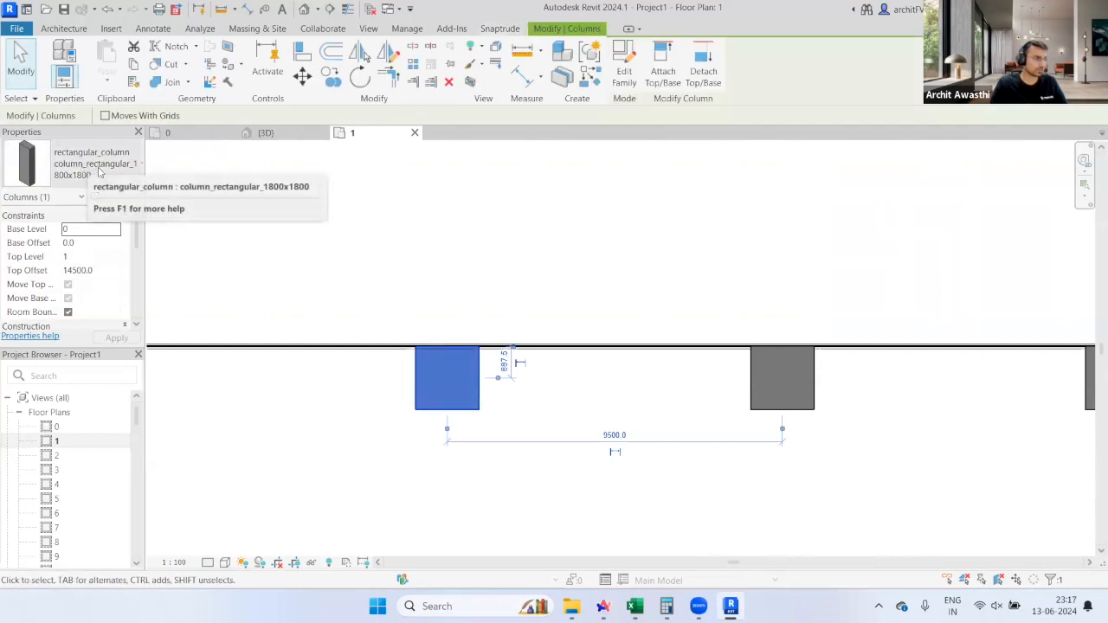
scroll(616, 527, "down", 3)
scroll(616, 485, "down", 3)
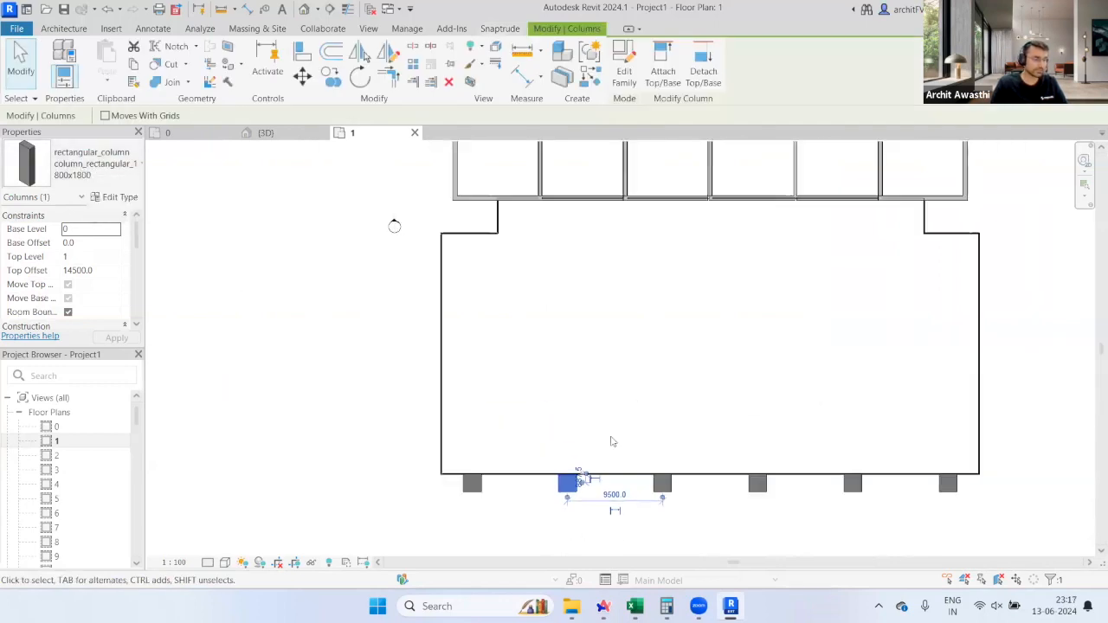
left_click(690, 319)
Step: Return to the Snaptrude model in the browser
scroll(611, 390, "down", 1)
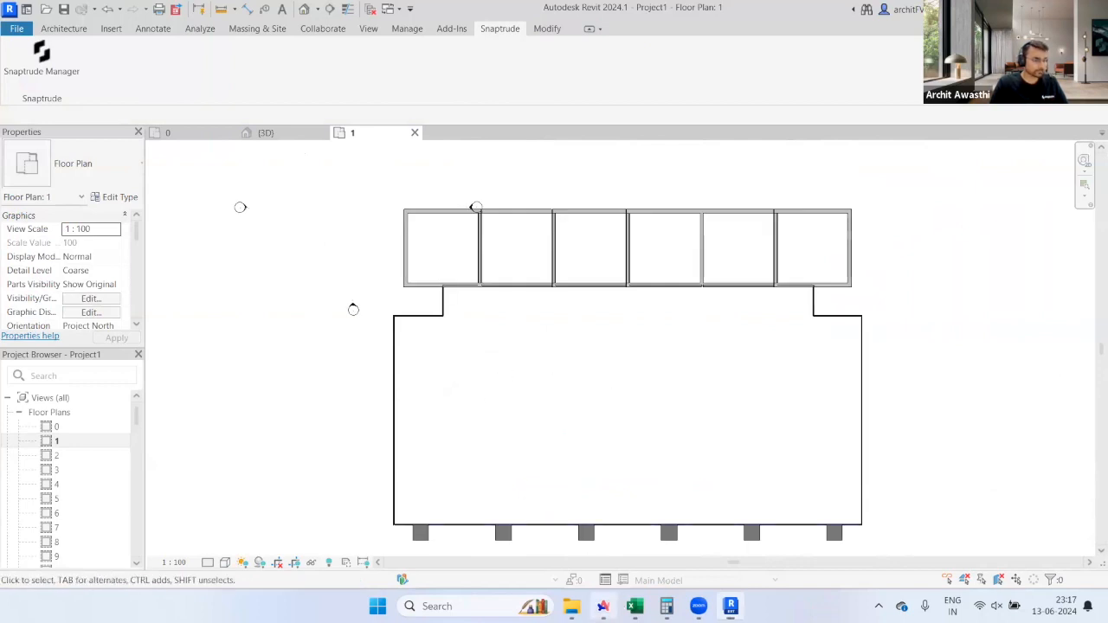
left_click(604, 607)
scroll(390, 481, "down", 2)
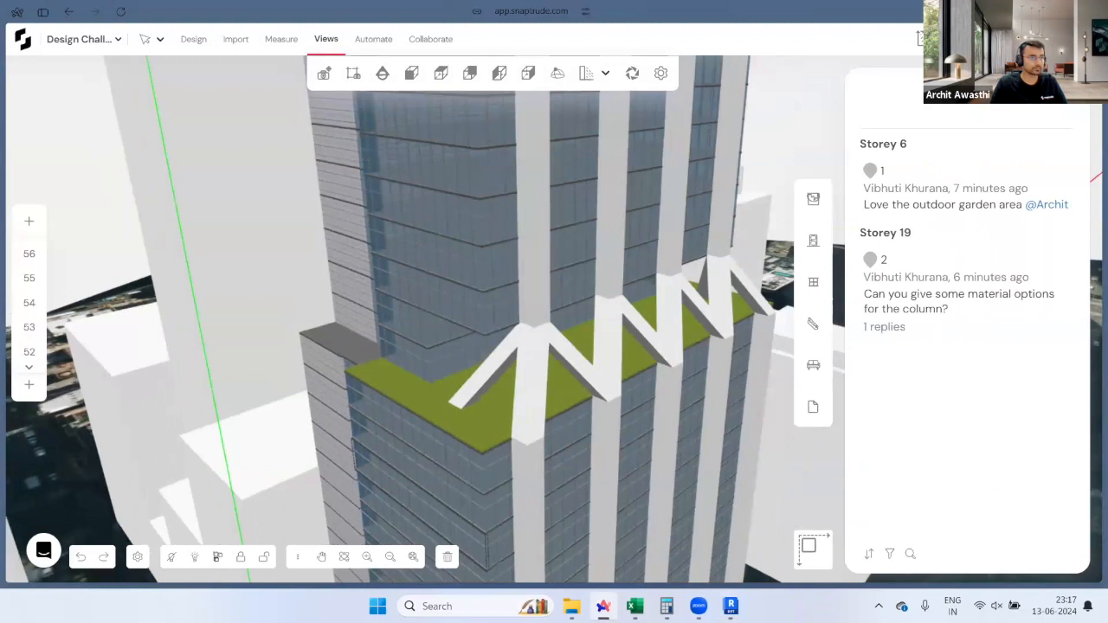
Step: Close the comments list and start the Webinar 13th June slideshow in Google Slides
key("Escape")
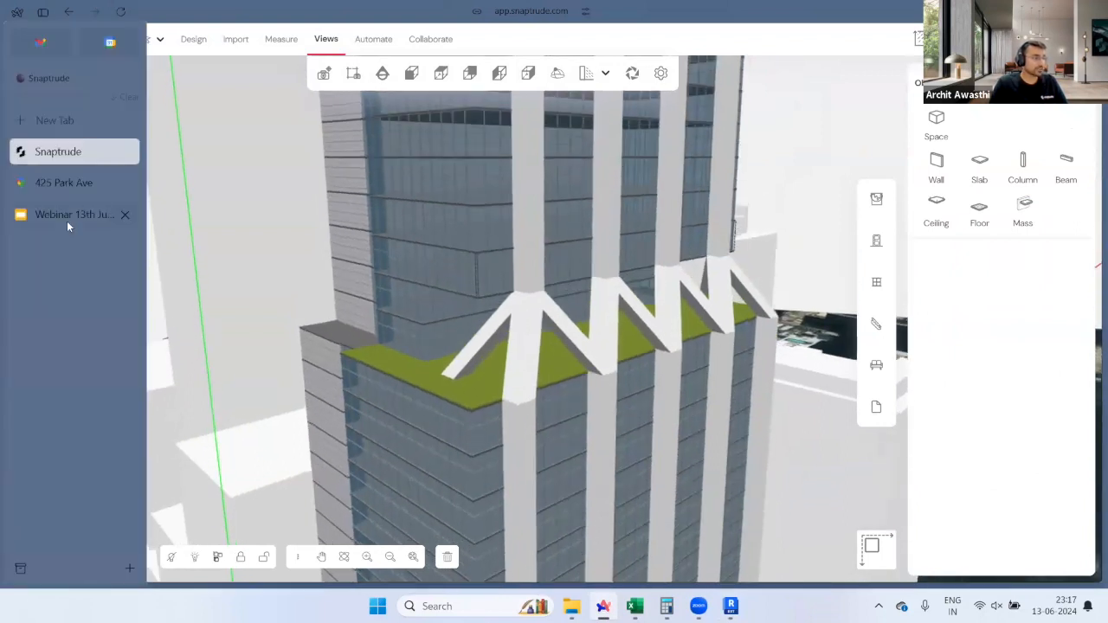
left_click(67, 221)
left_click(916, 54)
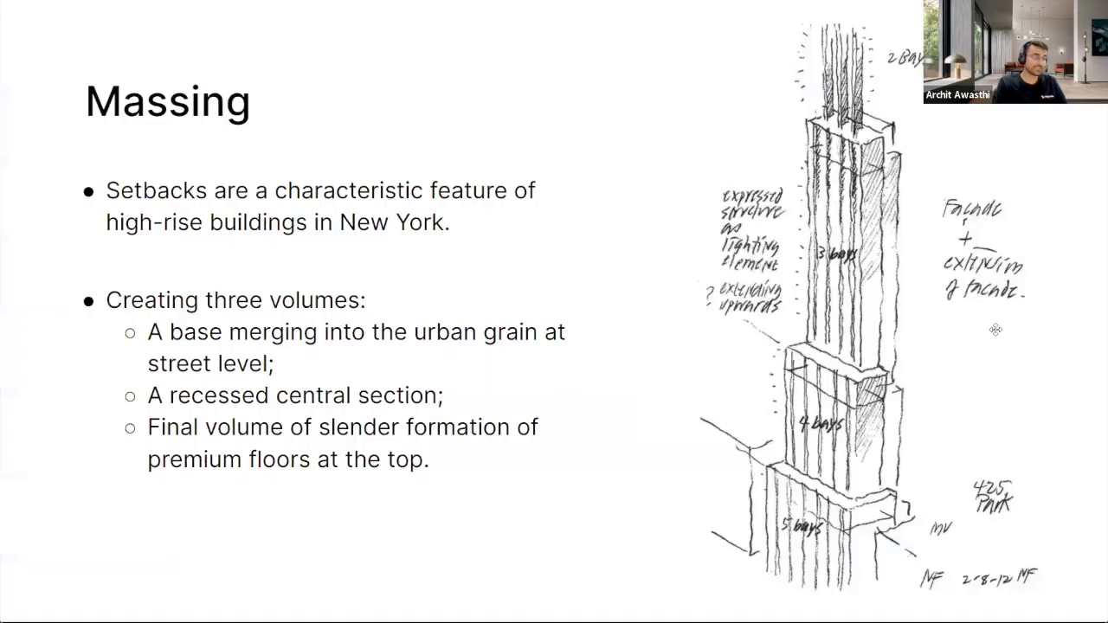
Step: Advance the slideshow past Space Planning and Central Park views to the 425 Park Avenue renderings
left_click(998, 329)
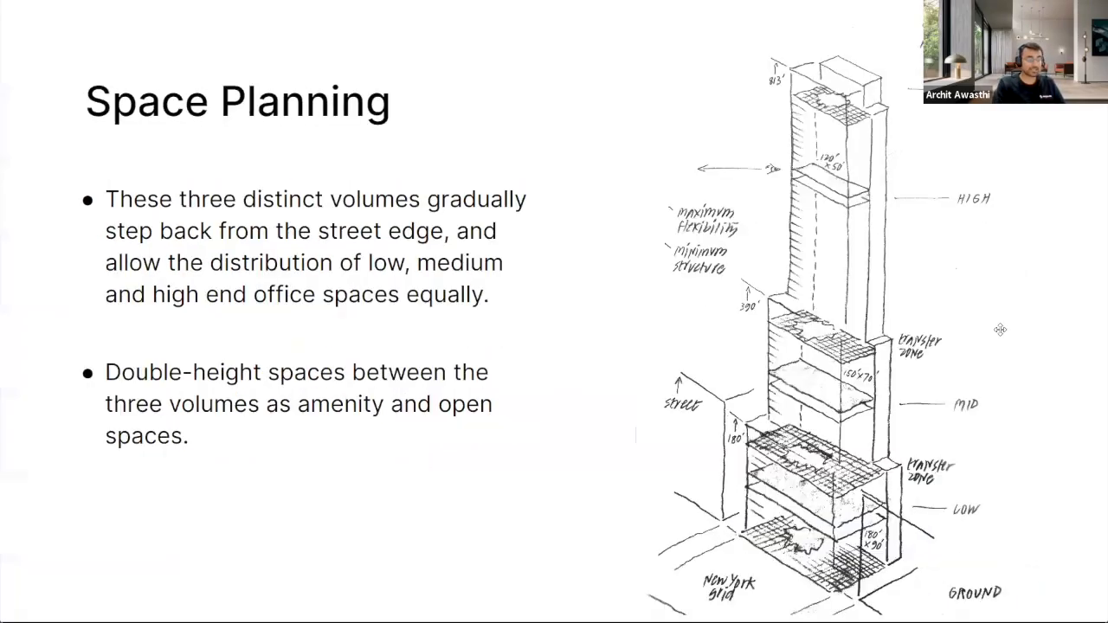
left_click(1001, 329)
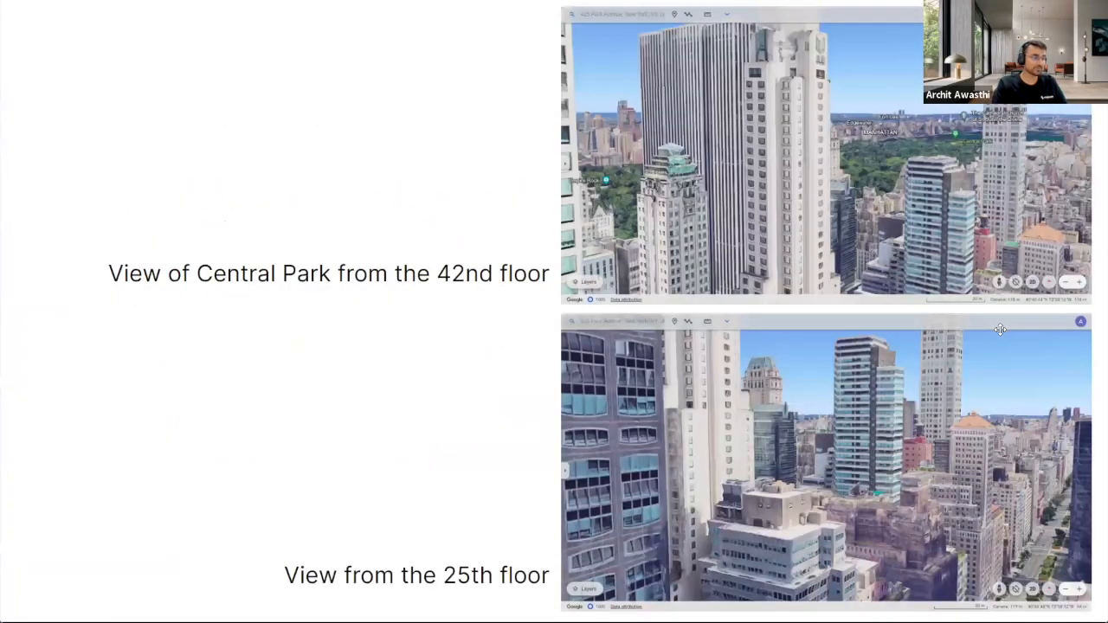
left_click(1000, 329)
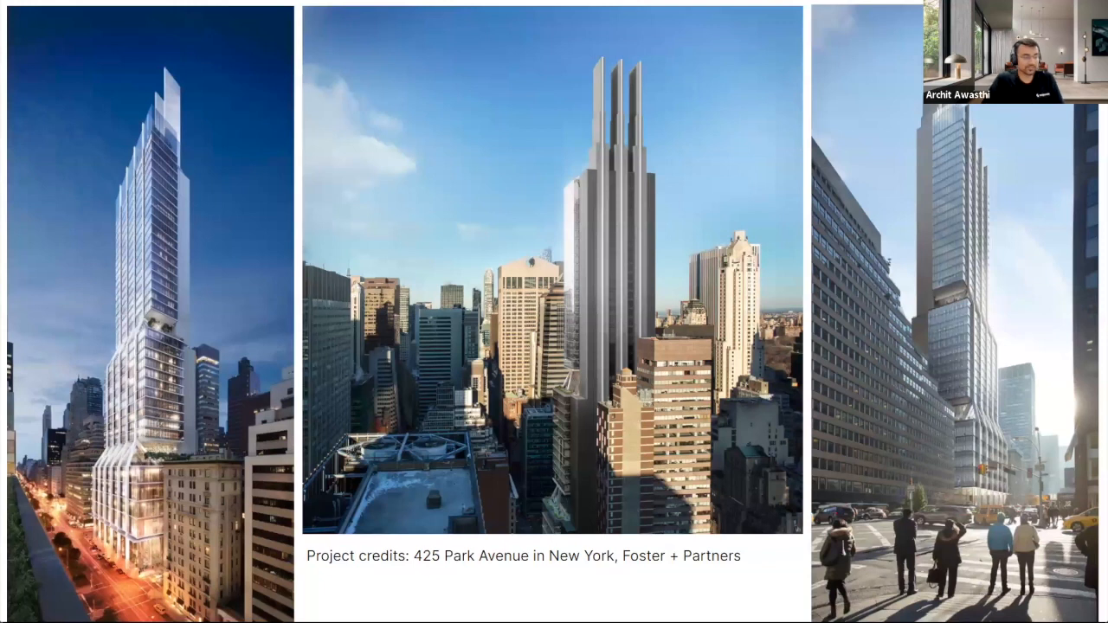
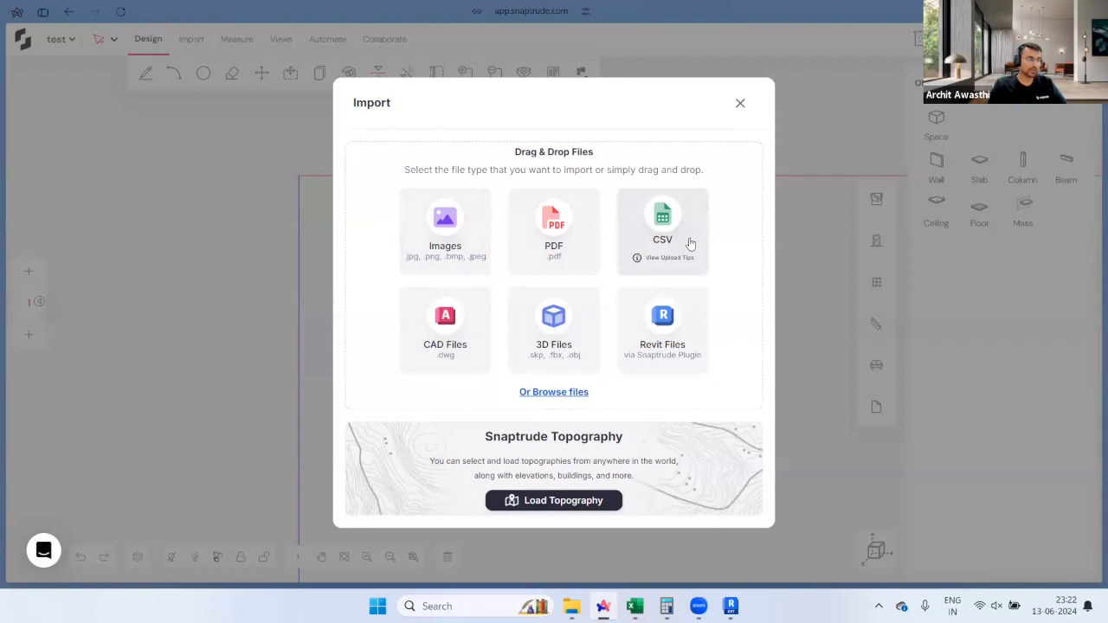
Step: Open a new browser tab from the vertical tab panel
mouse_move(2, 347)
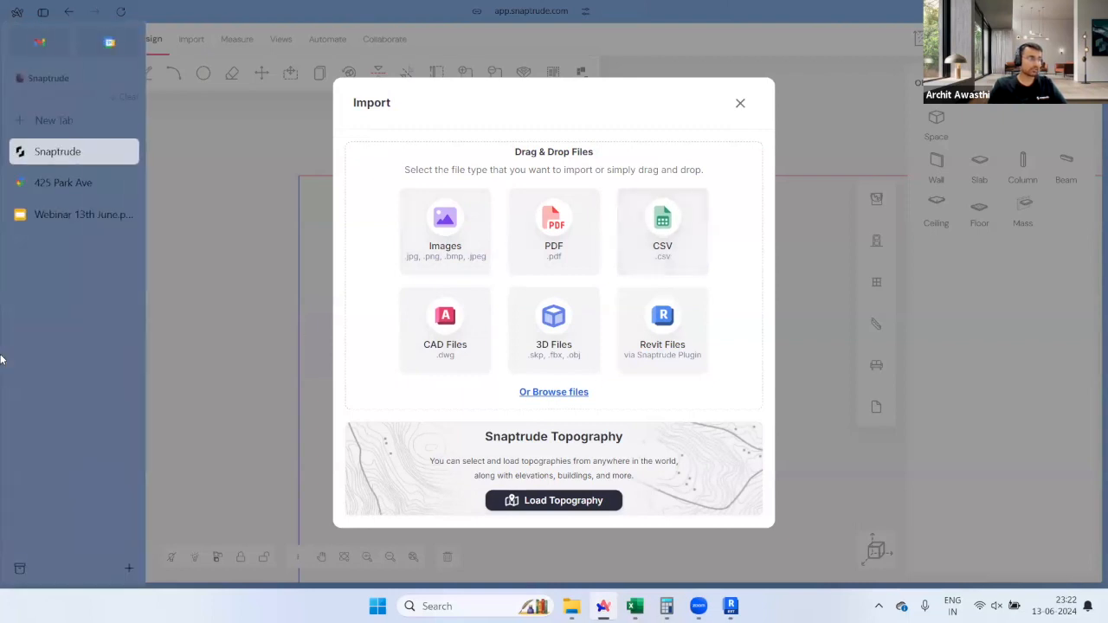
left_click(60, 123)
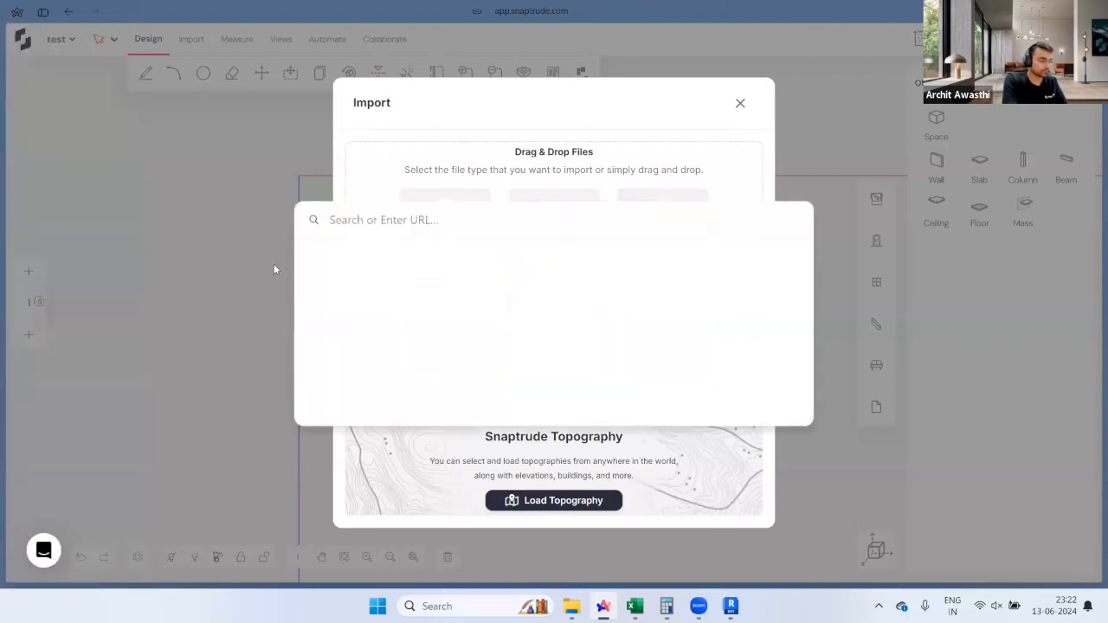
Step: Go to snaptrude.com and upload the sample University Campus brief from Workflows > Import program briefs
type("snap")
key("Return")
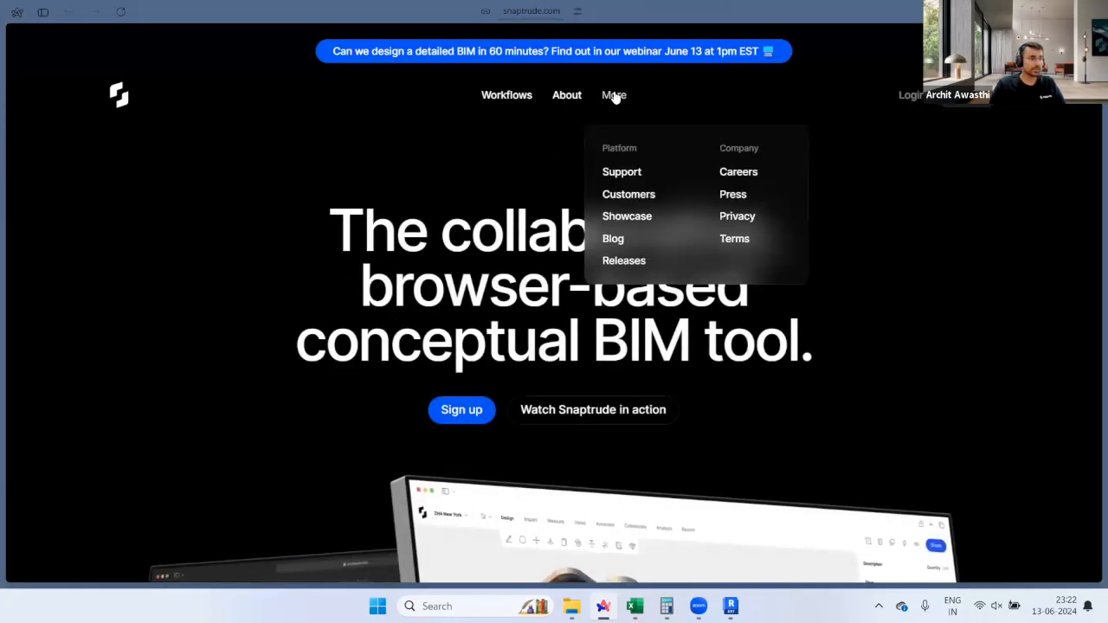
mouse_move(520, 101)
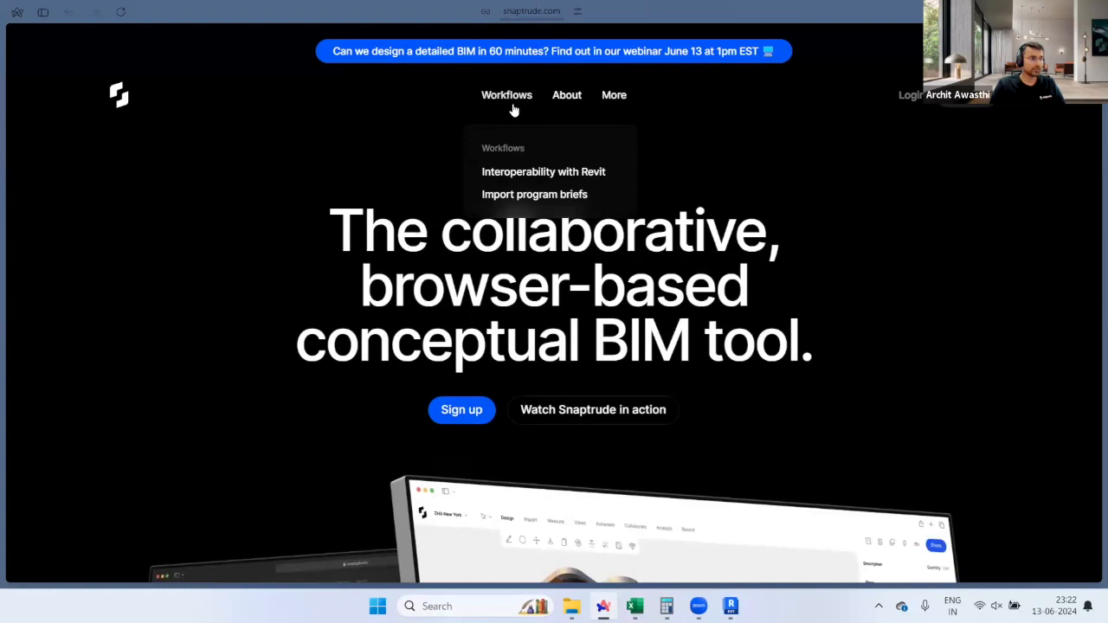
left_click(538, 194)
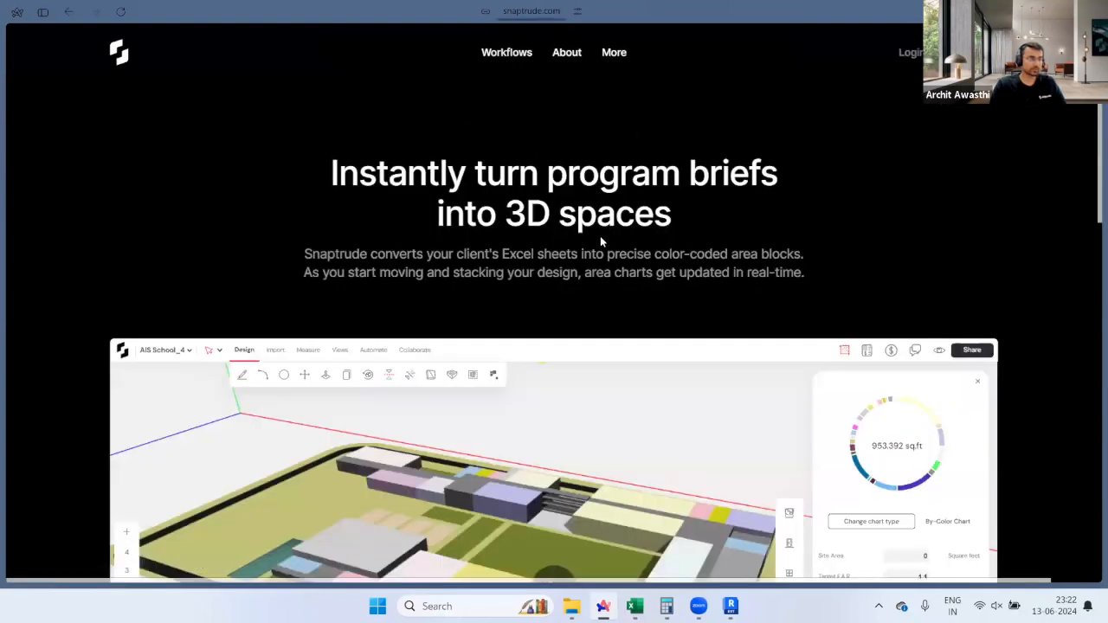
scroll(600, 241, "down", 3)
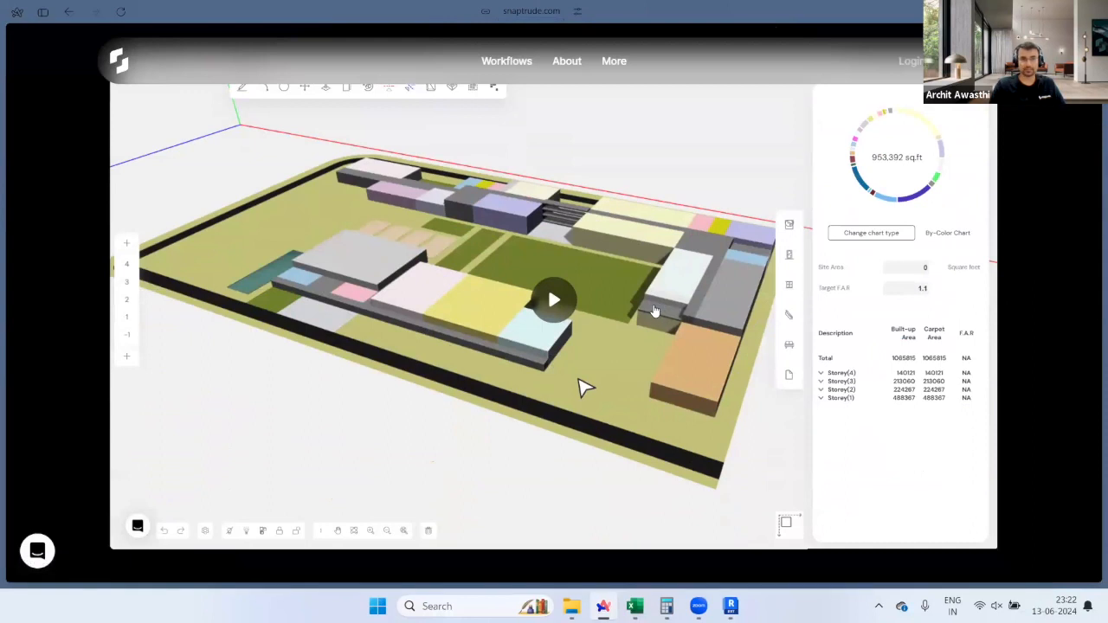
scroll(655, 311, "down", 4)
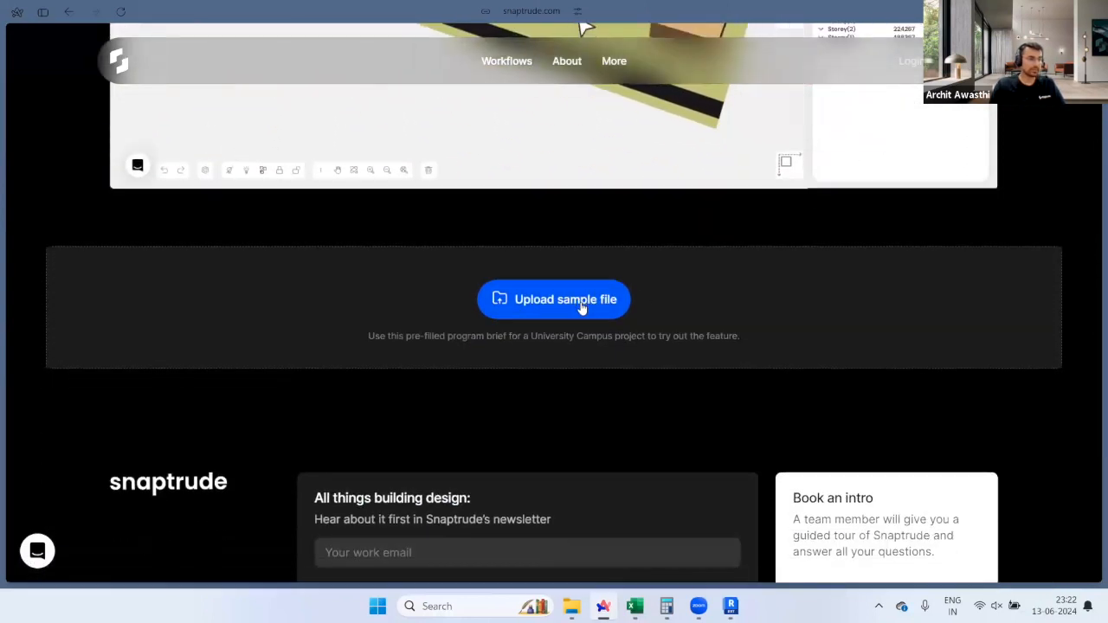
left_click(581, 302)
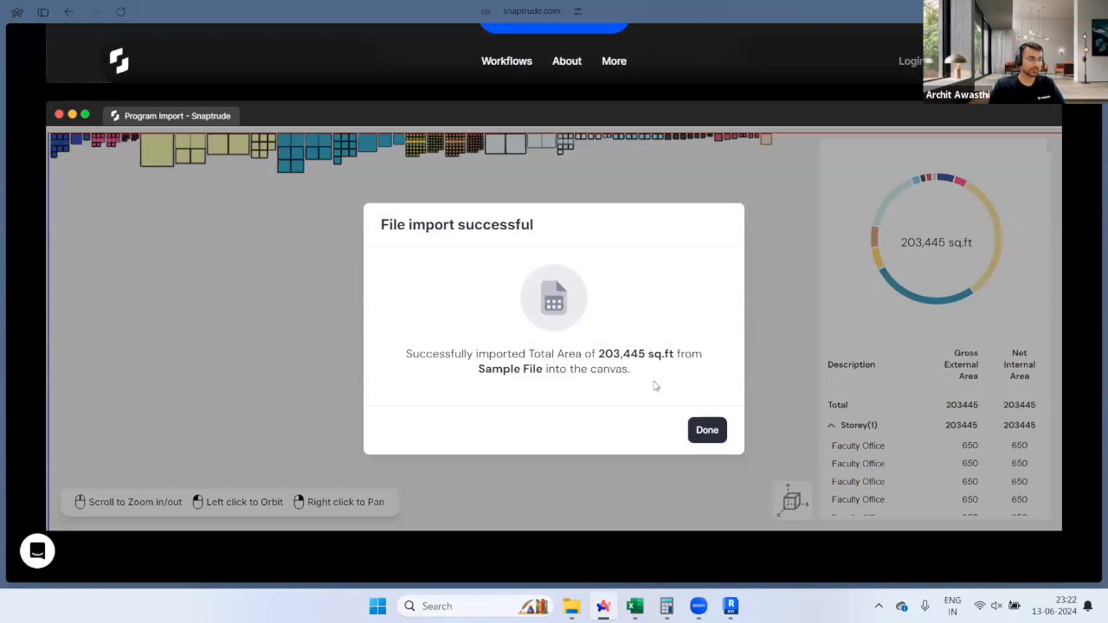
Step: Dismiss the import success dialog, then zoom and pan across the colour-coded campus program blocks
left_click(707, 429)
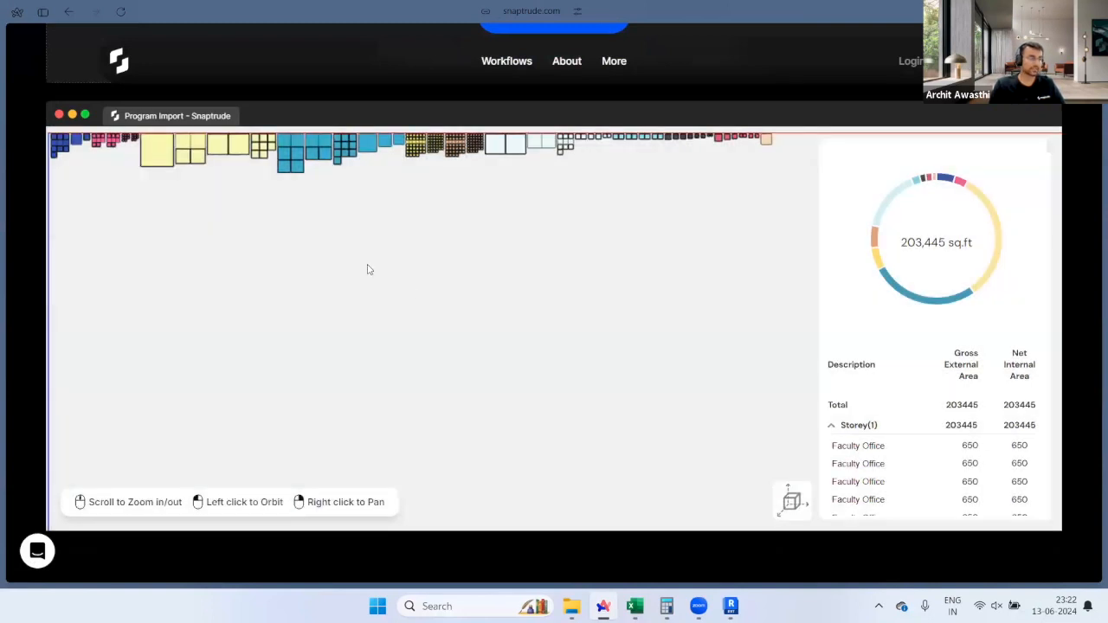
scroll(282, 274, "up", 3)
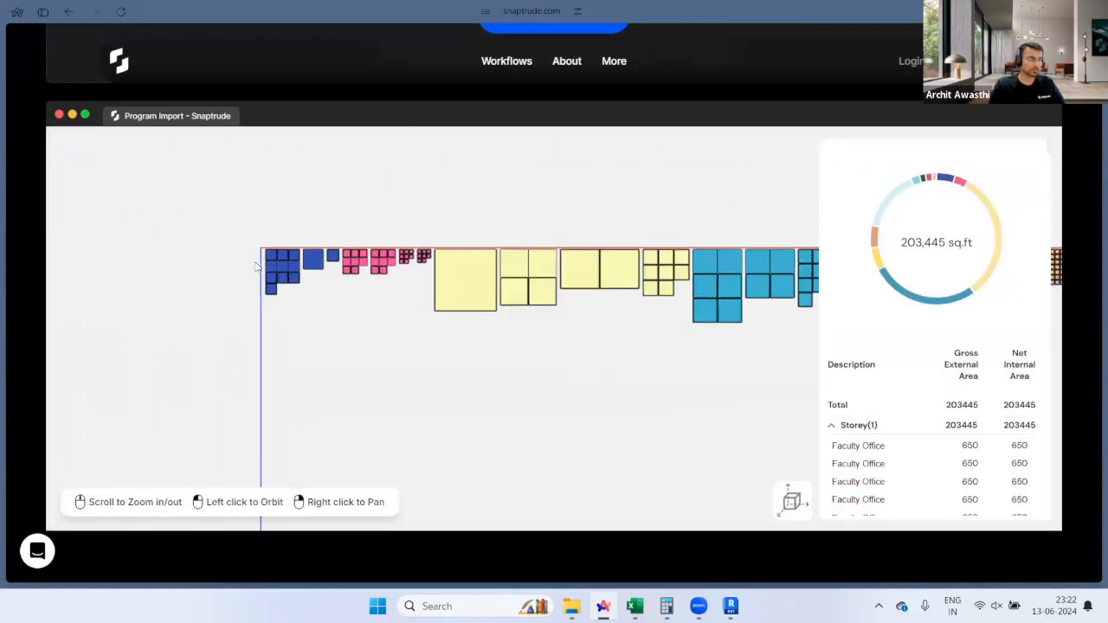
scroll(217, 279, "down", 5)
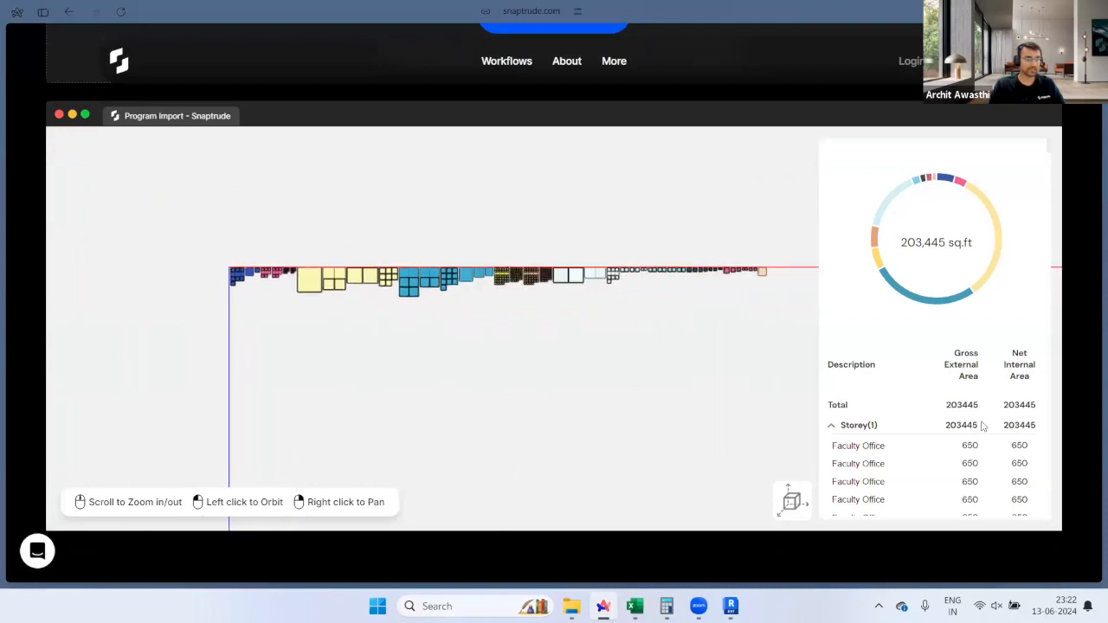
right_click_drag(557, 314, 504, 320)
scroll(505, 320, "up", 5)
scroll(435, 321, "down", 3)
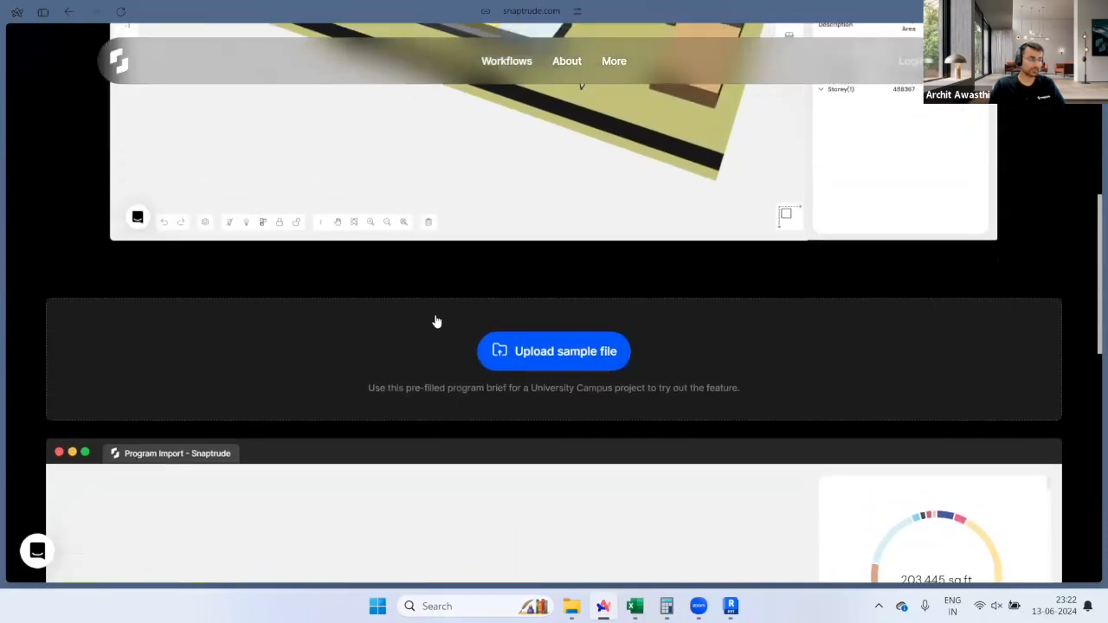
scroll(392, 360, "up", 5)
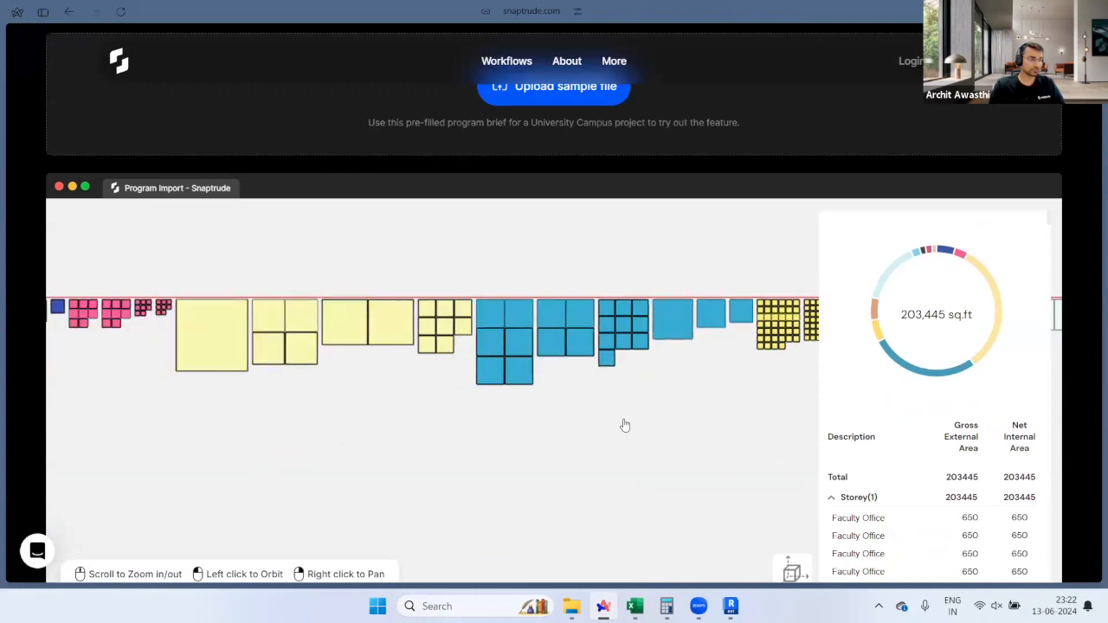
scroll(526, 414, "down", 1)
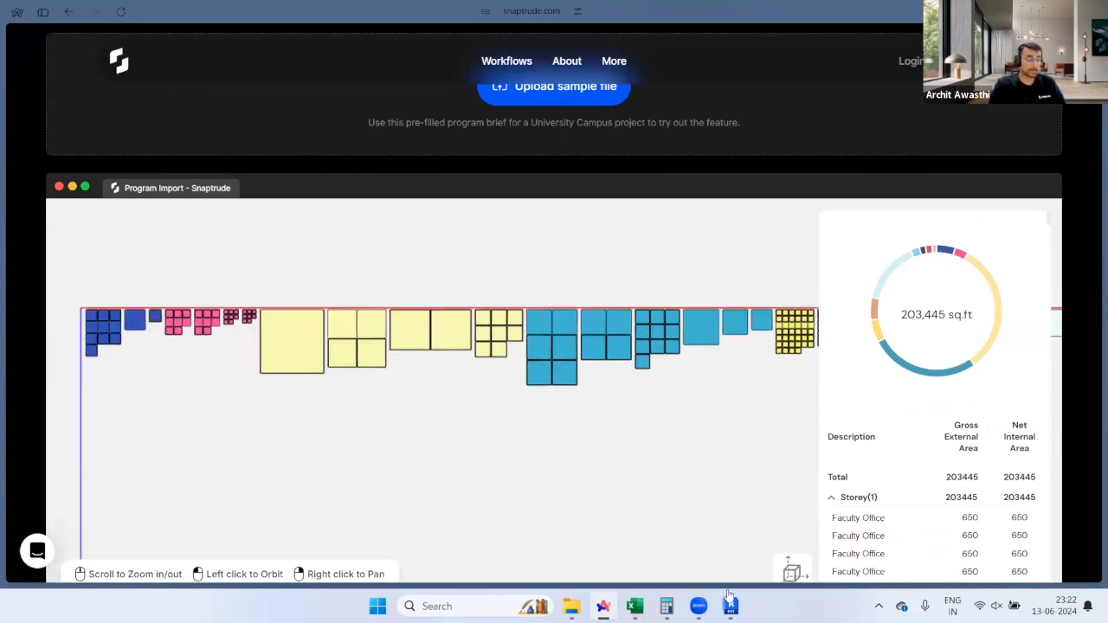
Step: Go through the Snaptrude tab to the Webinar 13th June slide deck
mouse_move(5, 289)
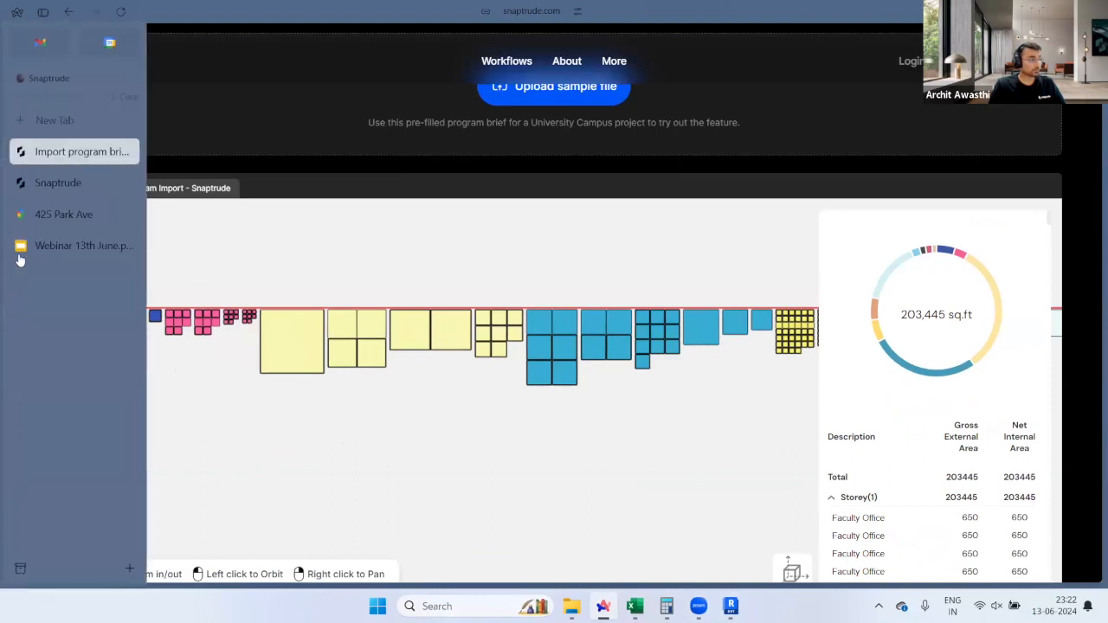
left_click(45, 185)
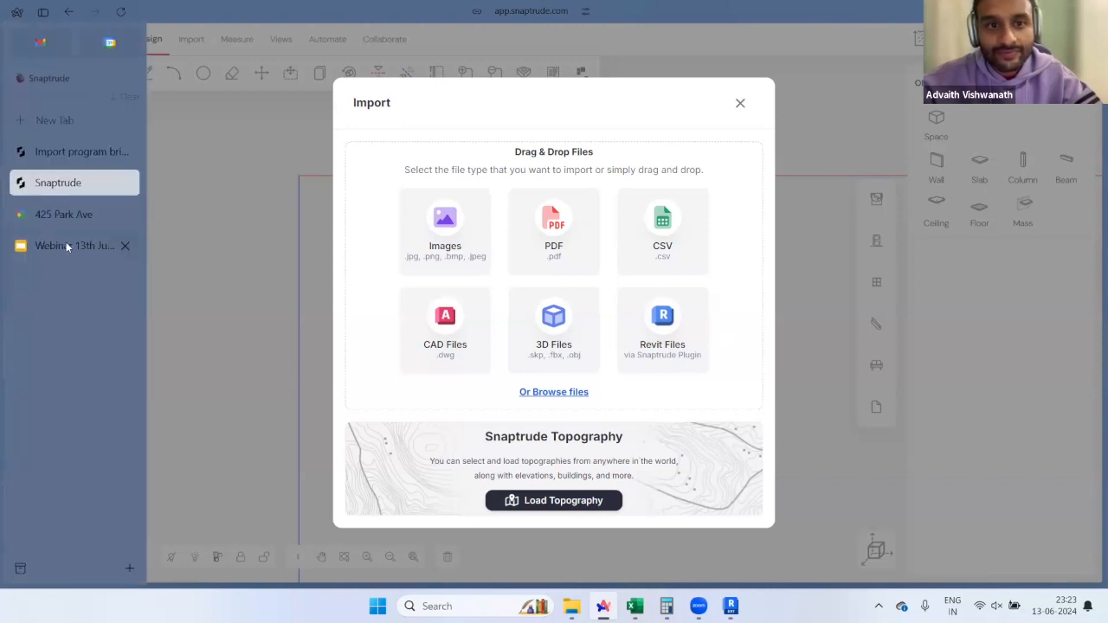
left_click(65, 242)
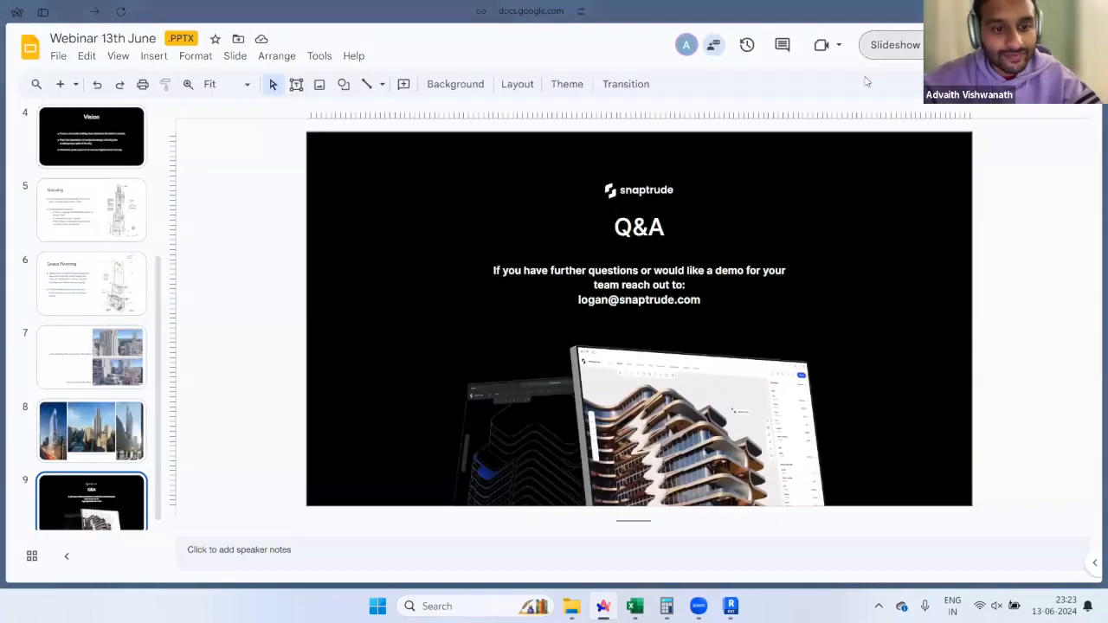
Step: Present the Q&A slide full screen, then return to the Snaptrude project tab
left_click(892, 45)
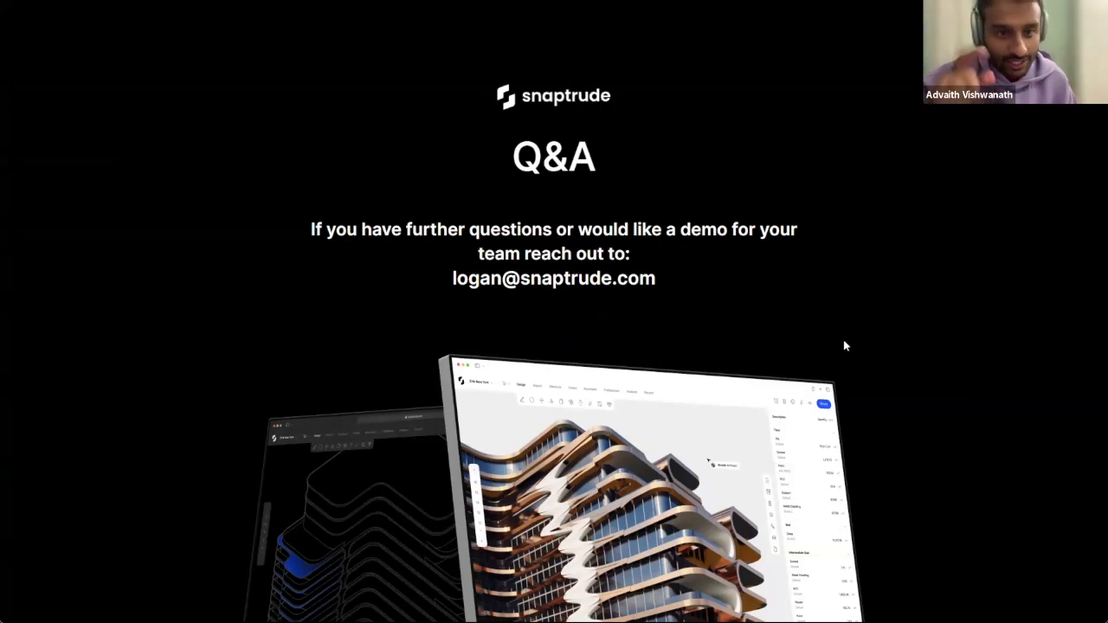
mouse_move(75, 166)
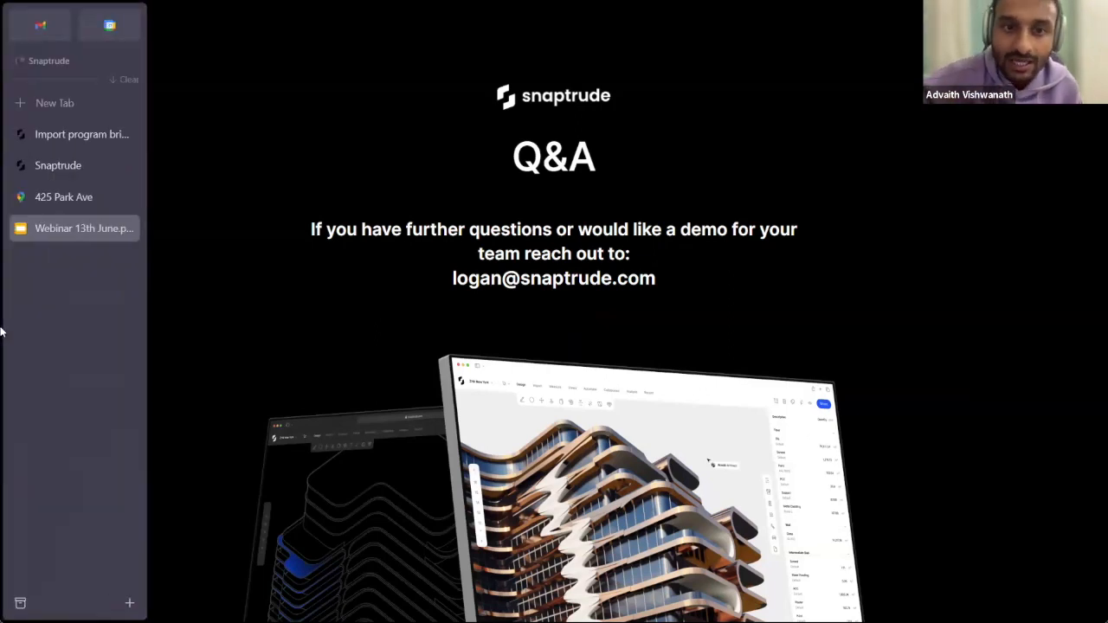
left_click(76, 165)
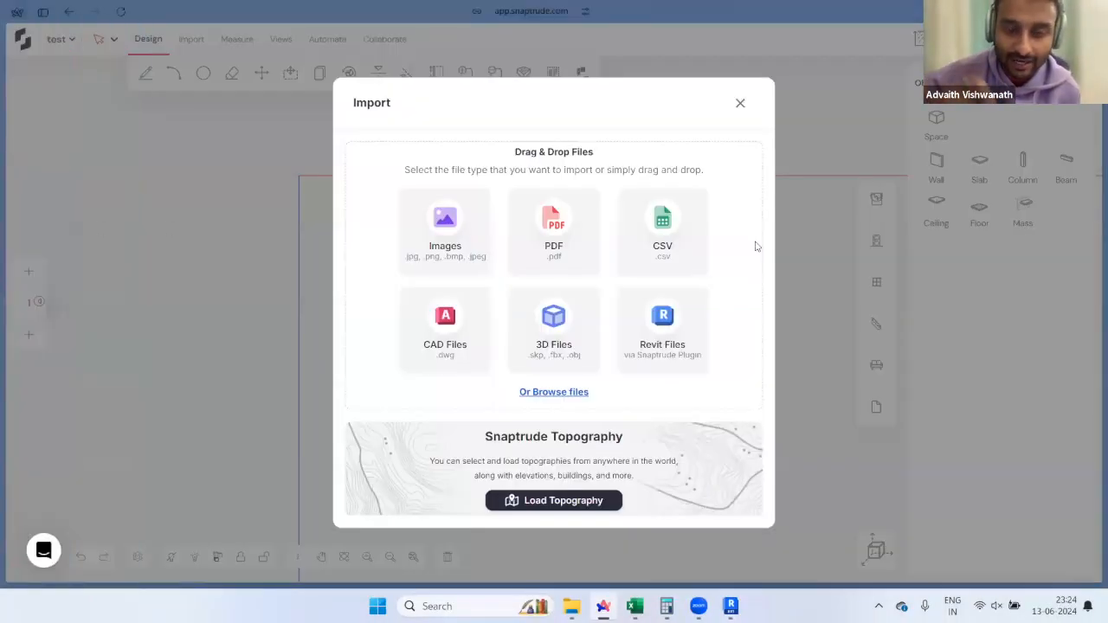
Step: Close the import options, switch to 3D and sketch a four-cornered box space
left_click(741, 103)
left_click(871, 544)
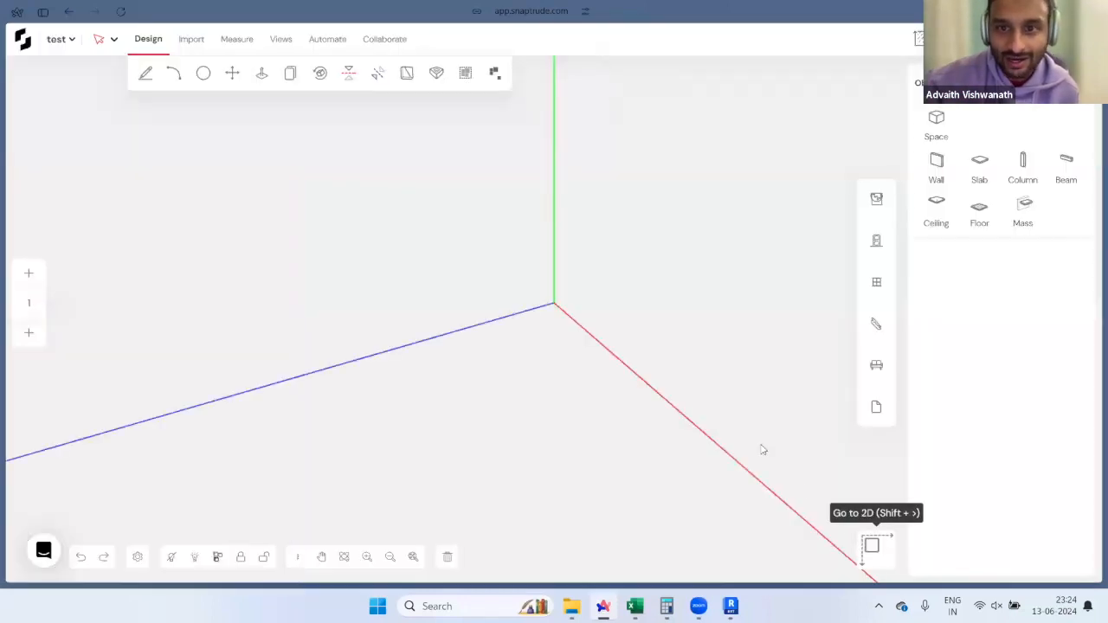
key("l")
left_click(449, 370)
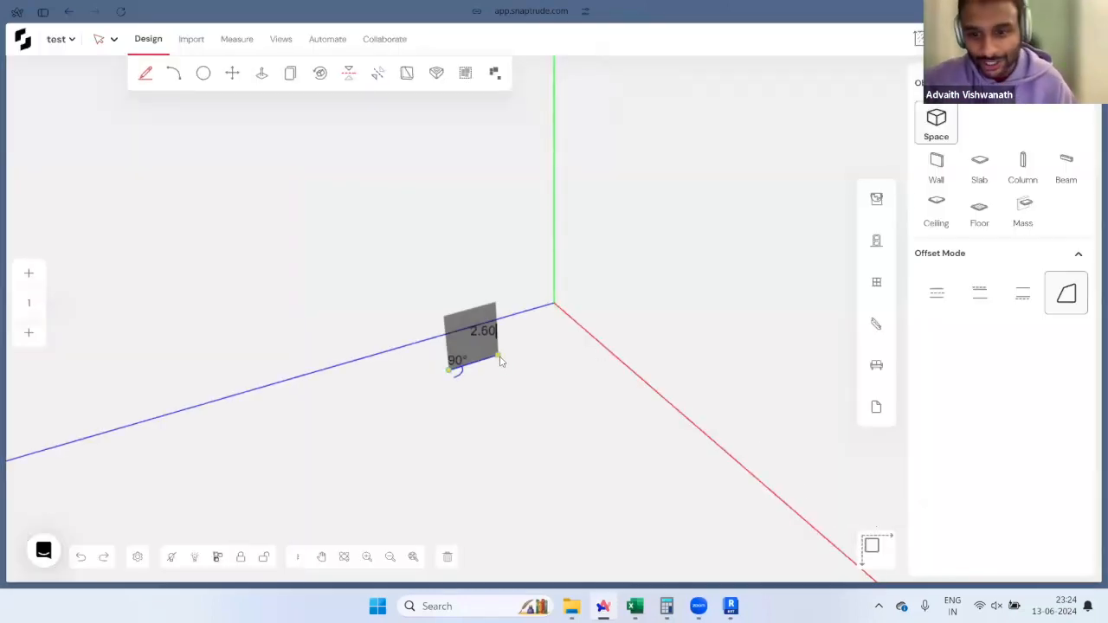
left_click(498, 355)
left_click(532, 392)
left_click(481, 412)
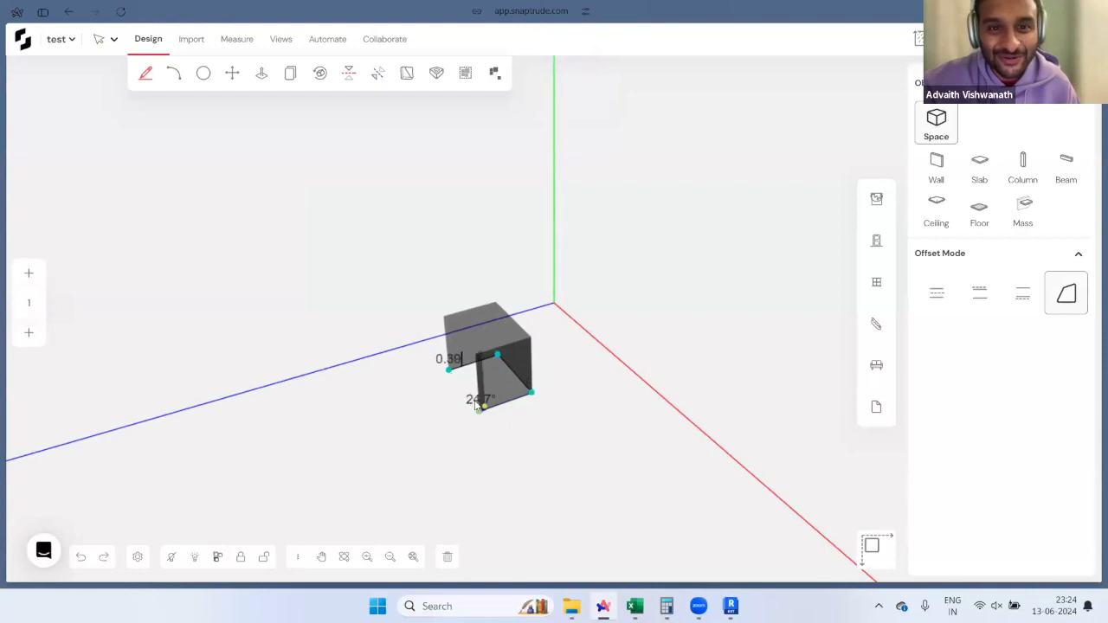
left_click(449, 371)
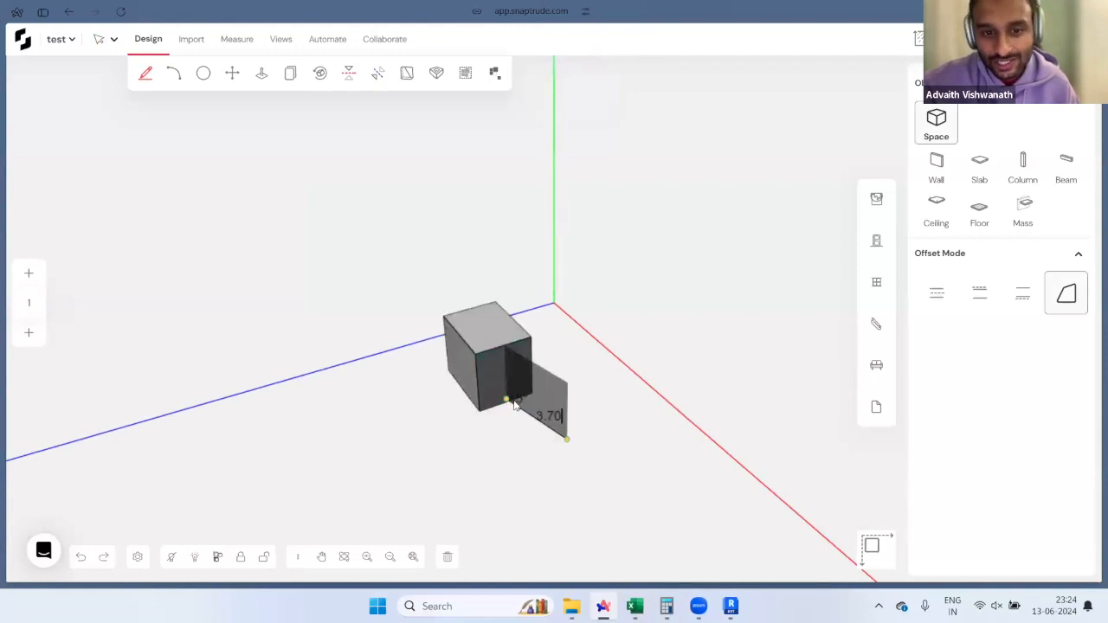
Step: Sketch a second four-cornered space starting from the first box's corner
left_click(509, 403)
left_click(590, 503)
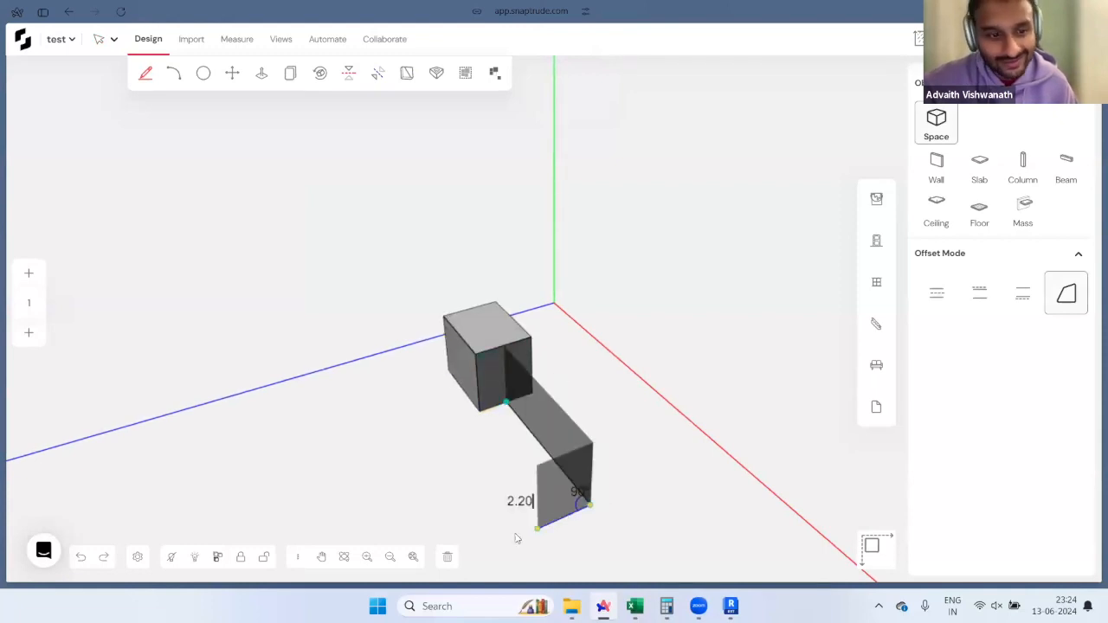
scroll(519, 407, "down", 3)
scroll(467, 506, "up", 2)
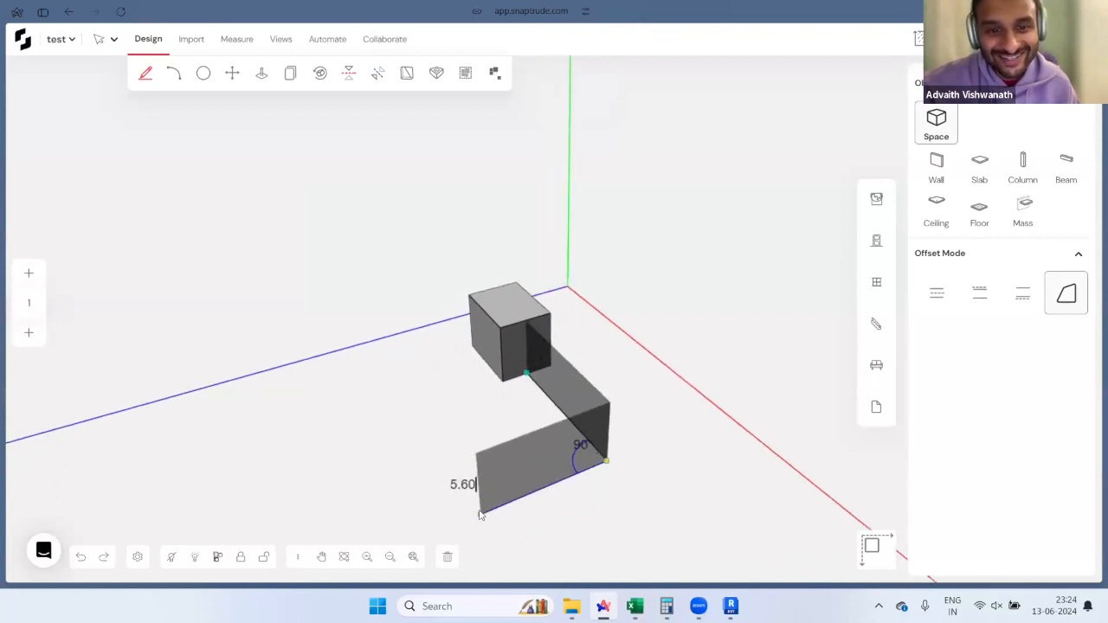
left_click(480, 515)
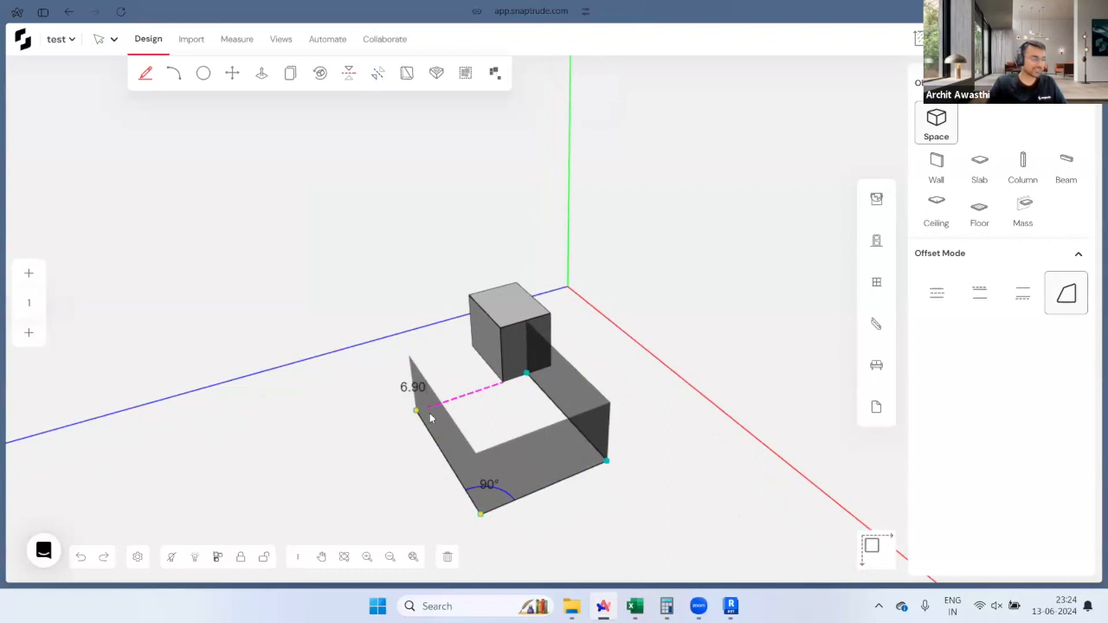
left_click(430, 419)
left_click(525, 374)
middle_click_drag(379, 388, 793, 406)
Step: Sketch a small third space off the small box, closed against the big box
left_click(468, 457)
scroll(465, 455, "down", 3)
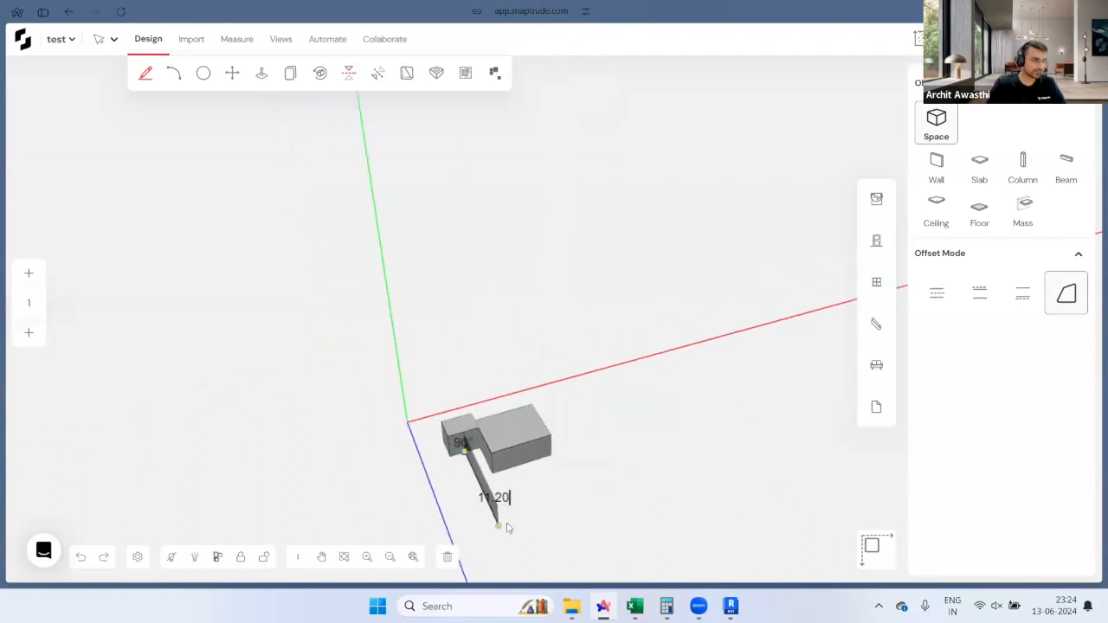
left_click(495, 509)
left_click(538, 494)
left_click(528, 469)
middle_click_drag(307, 468, 528, 478)
scroll(527, 477, "up", 3)
middle_click_drag(347, 470, 397, 470)
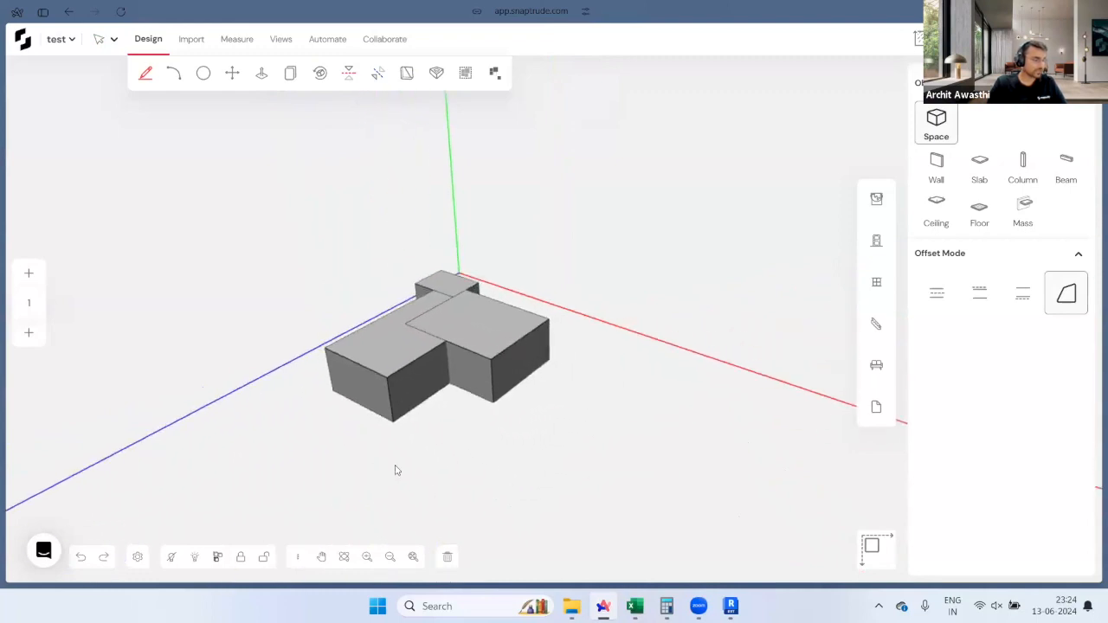
Step: Draw a curved-ended wing space using the Arc tool from the box's bottom corner
left_click(407, 415)
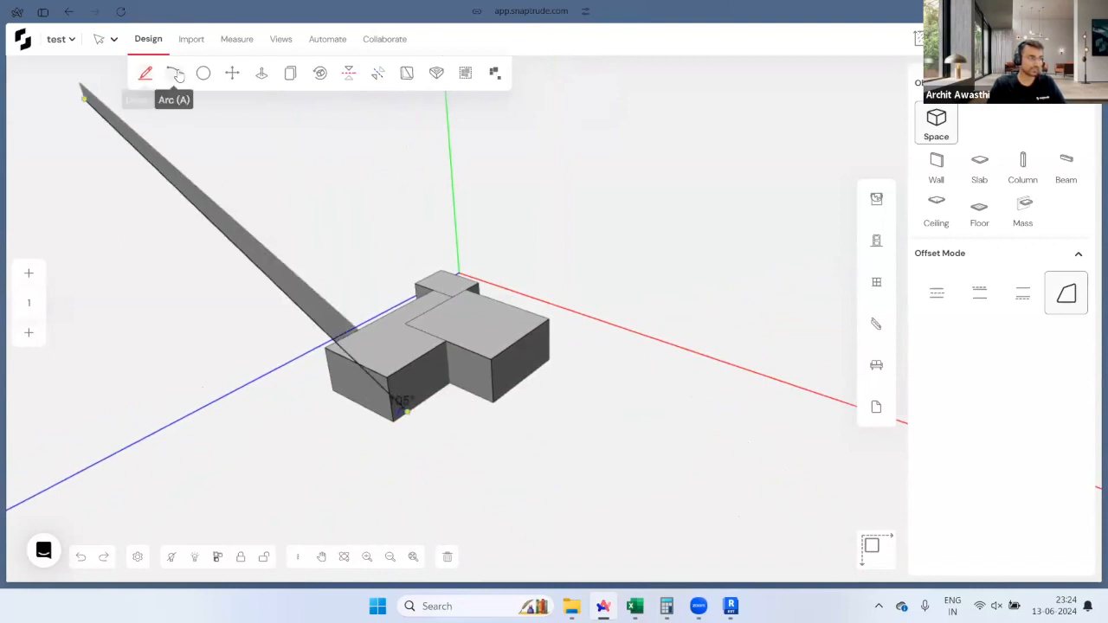
left_click(493, 455)
key("a")
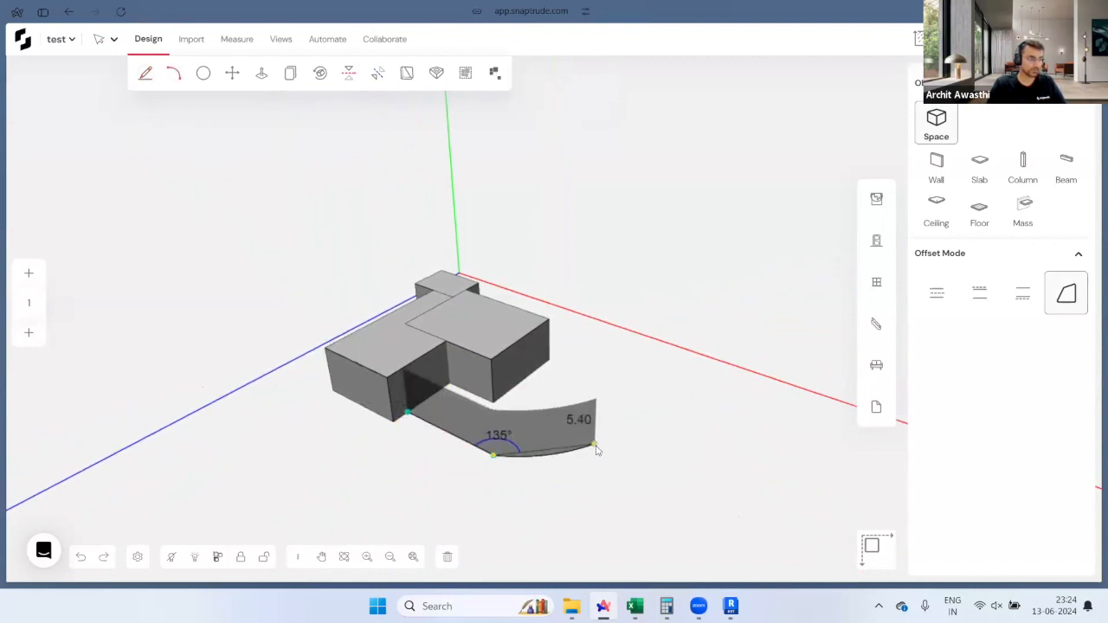
middle_click_drag(572, 461, 527, 450)
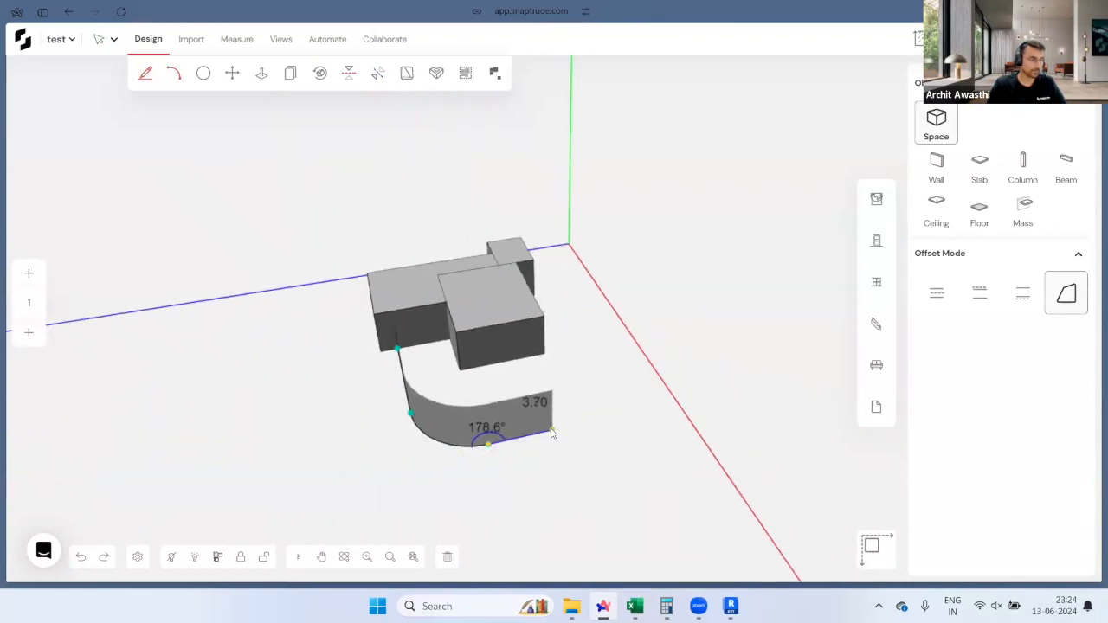
left_click(552, 431)
left_click(516, 360)
key("Escape")
scroll(513, 360, "down", 2)
middle_click_drag(416, 407, 492, 393)
Step: Copy the upper and left boxes onto a new second storey, then select all six masses
left_click(496, 331)
scroll(496, 327, "up", 3)
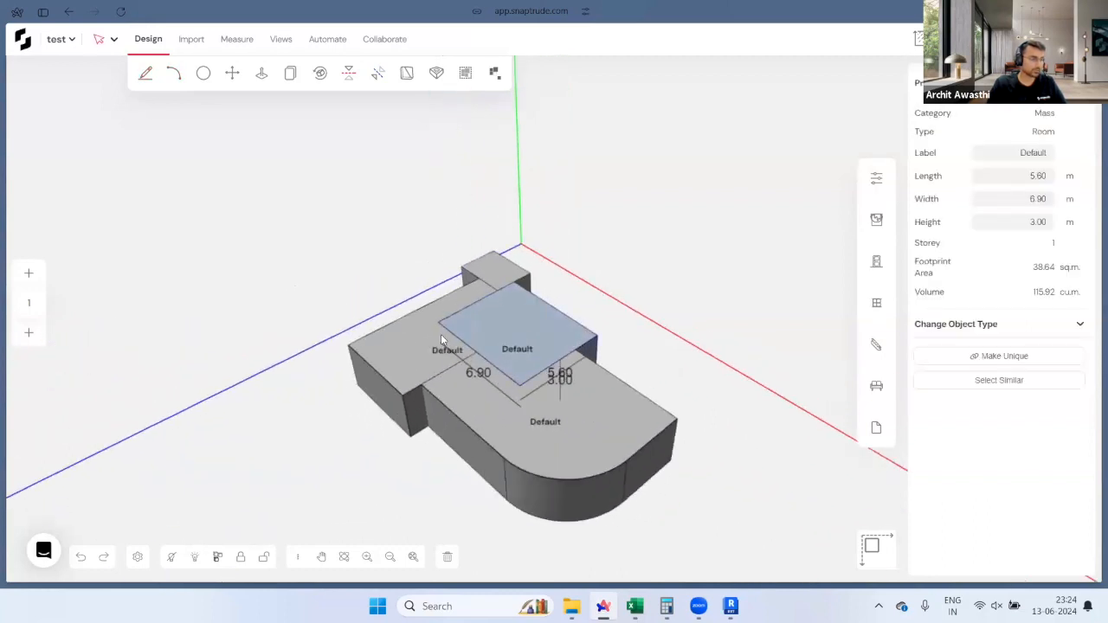
left_click(441, 334, "shift")
key("ctrl+Up")
scroll(444, 340, "down", 2)
left_click(607, 416)
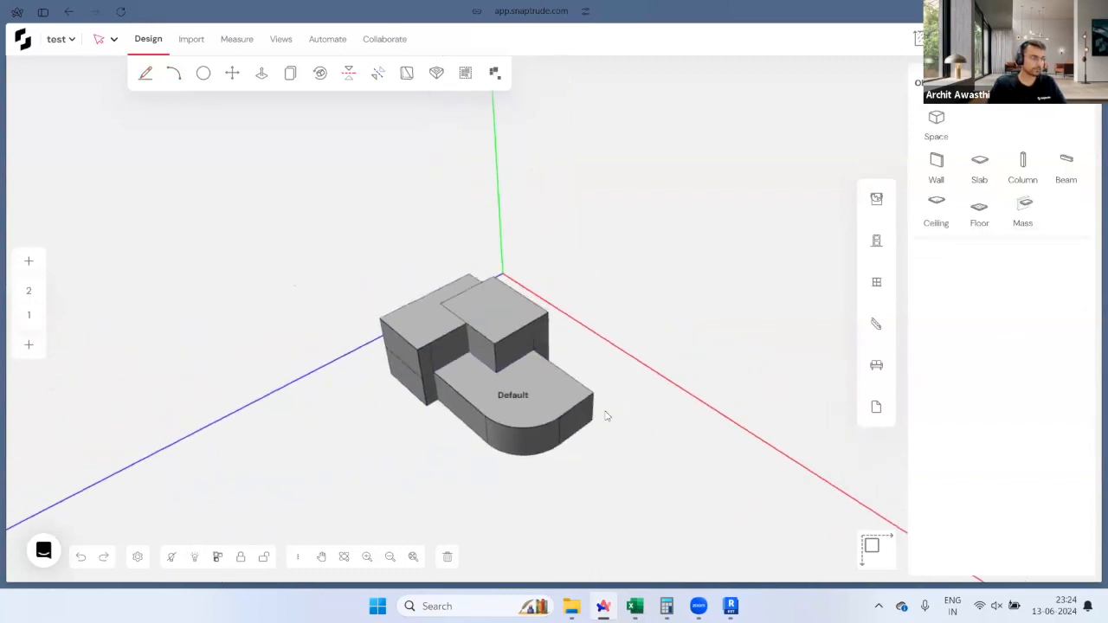
middle_click_drag(606, 415, 350, 266)
left_click_drag(320, 206, 729, 489)
middle_click_drag(729, 489, 403, 232)
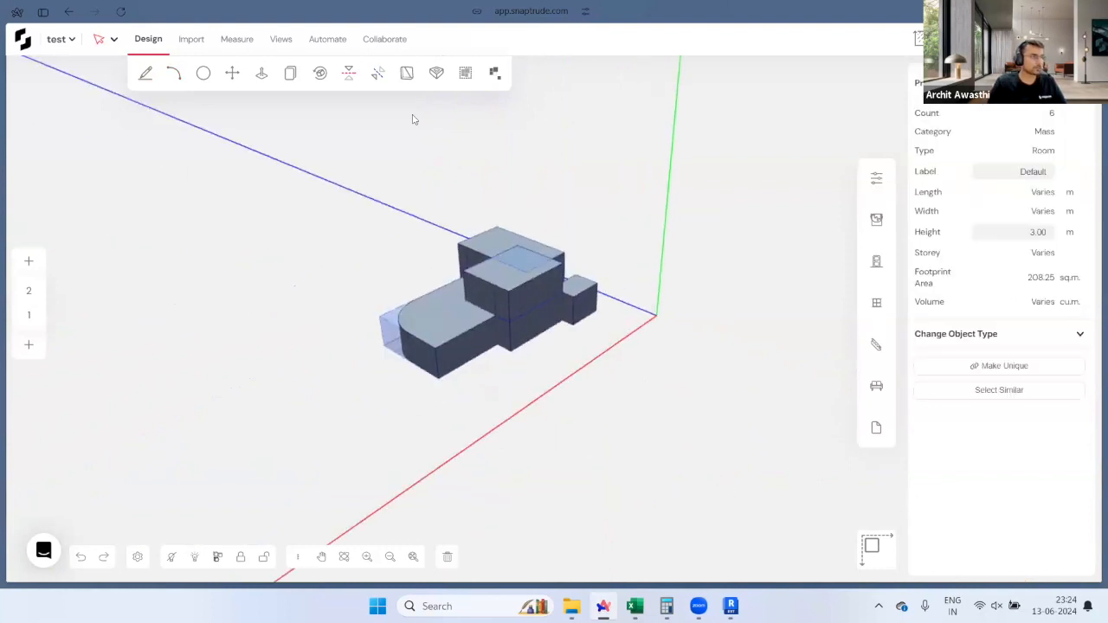
Step: In the Automate panel, choose Glass curtain (0.03 m) for external walls and generate the building
left_click(327, 39)
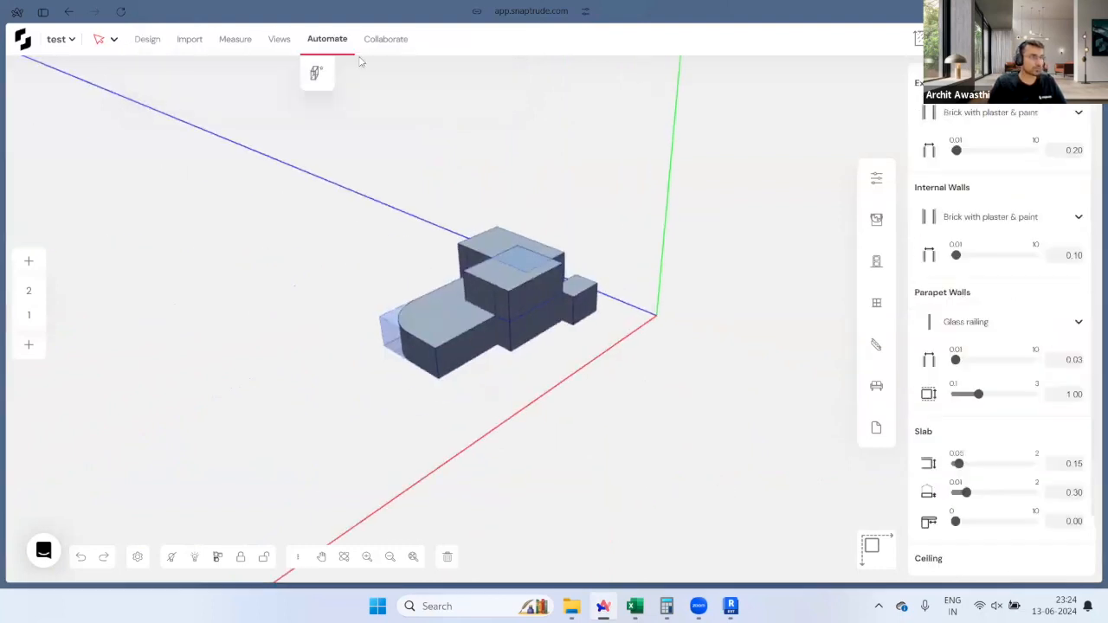
left_click(1000, 118)
left_click(981, 199)
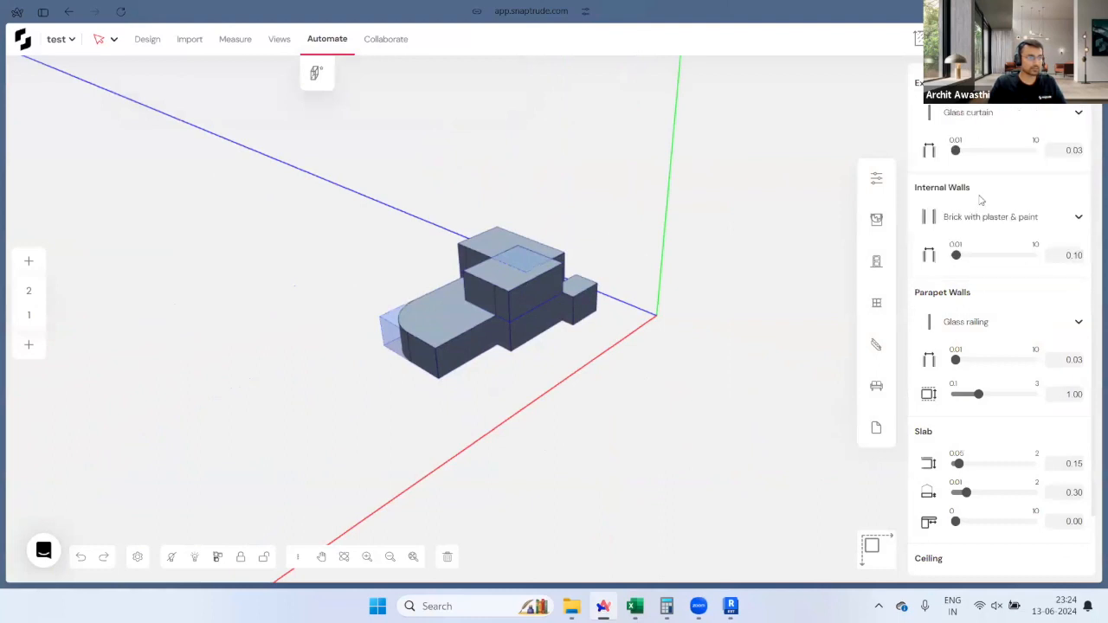
left_click(970, 119)
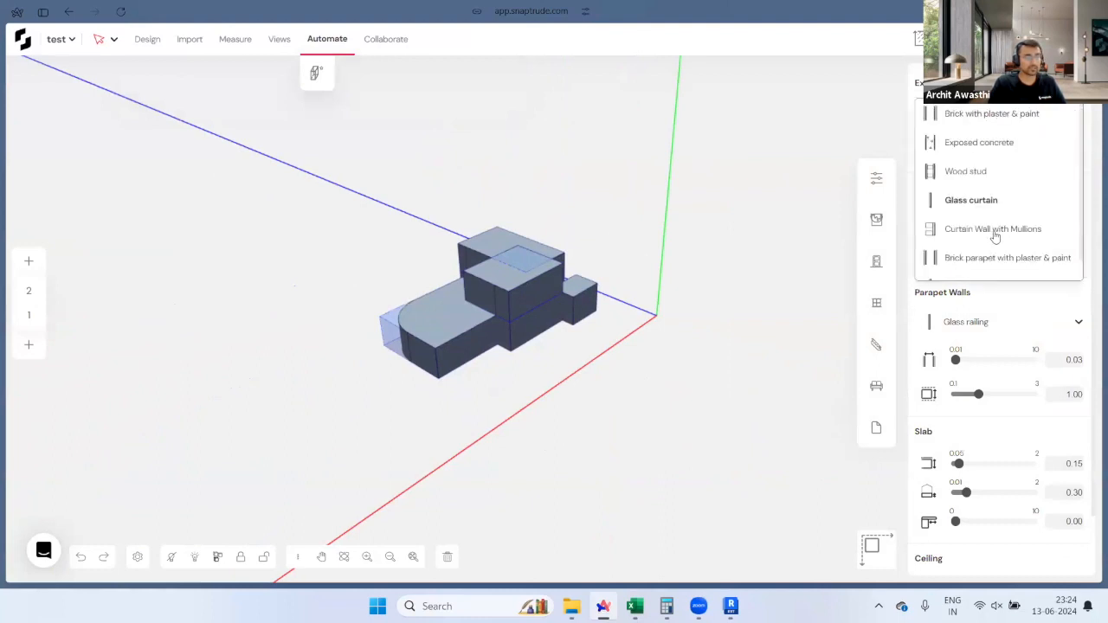
left_click(1007, 91)
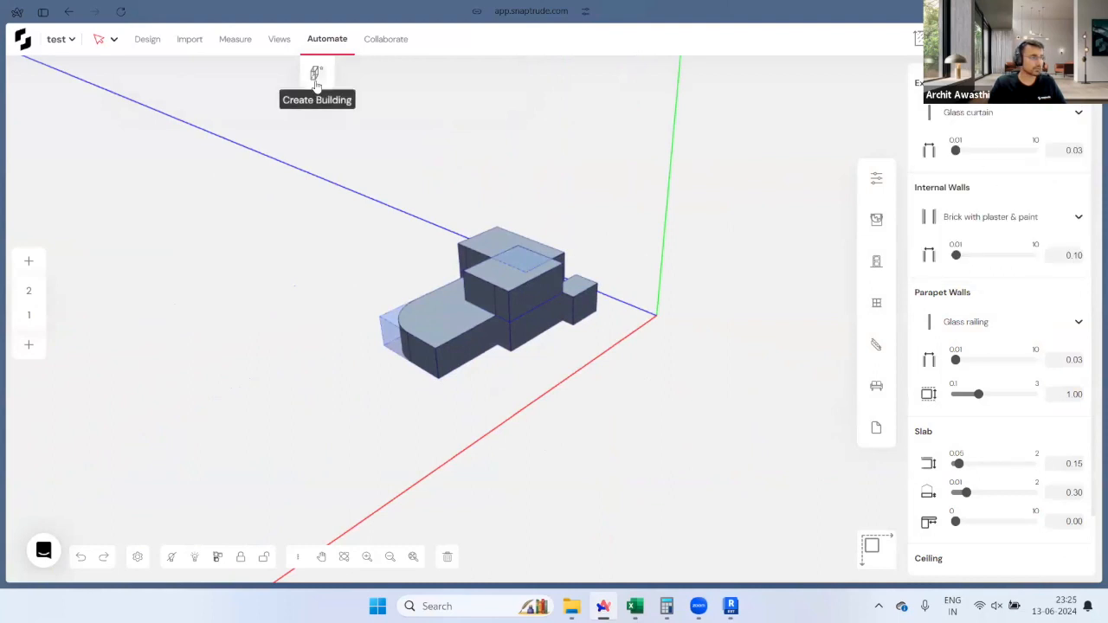
left_click_drag(370, 242, 870, 263)
Step: Orbit the generated building and inspect the ground slab and intermediate slab Slab-635
scroll(517, 370, "up", 5)
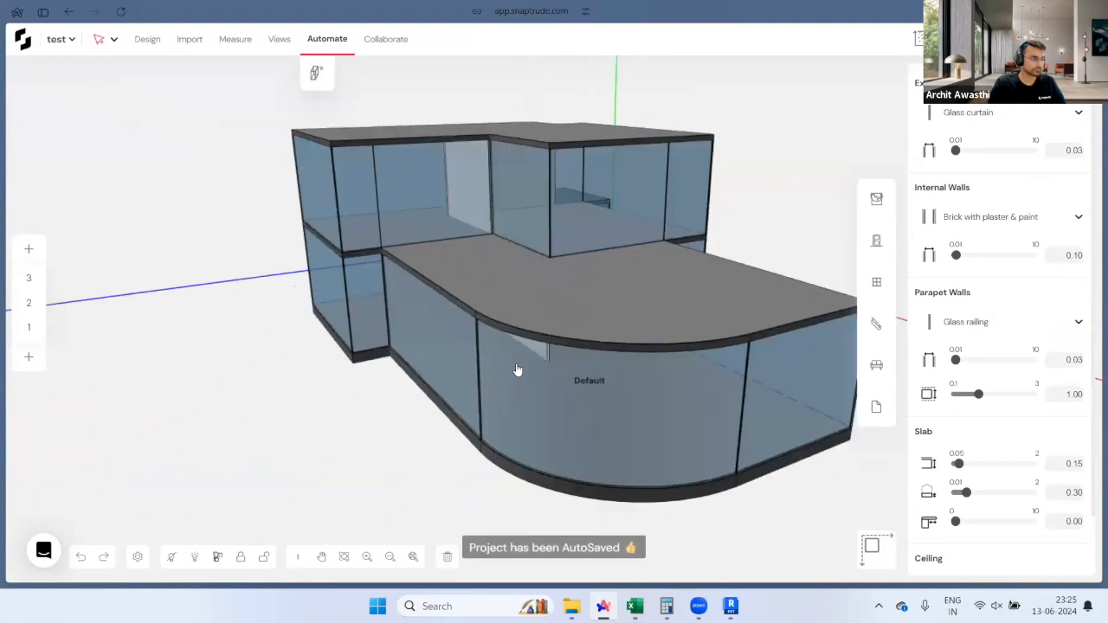
left_click_drag(517, 370, 522, 267)
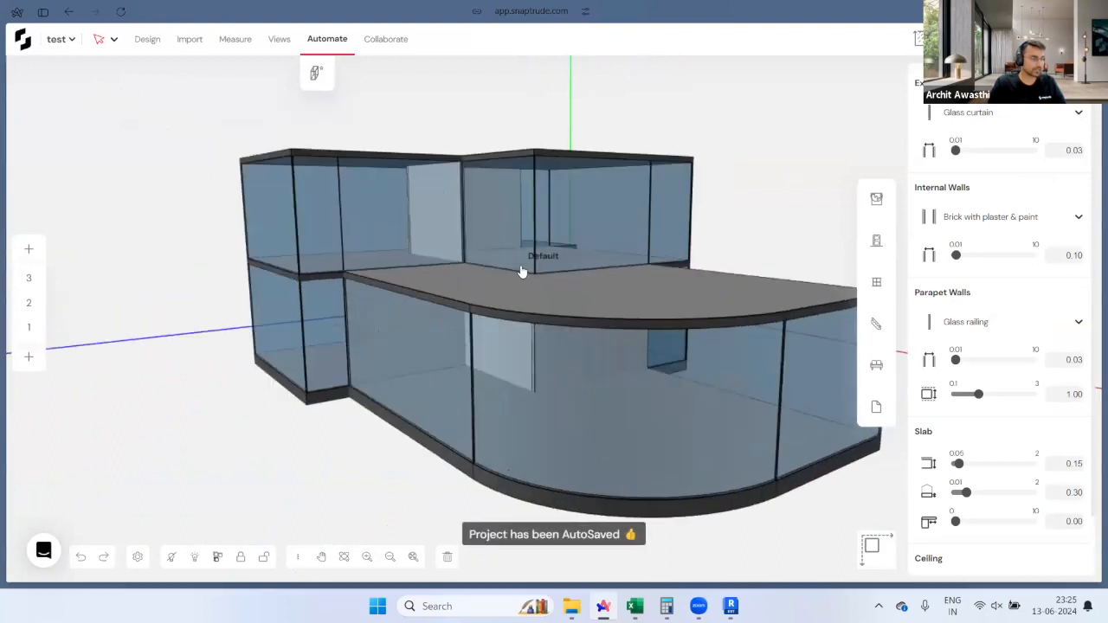
scroll(522, 272, "up", 5)
scroll(505, 363, "up", 1)
left_click_drag(506, 364, 522, 400)
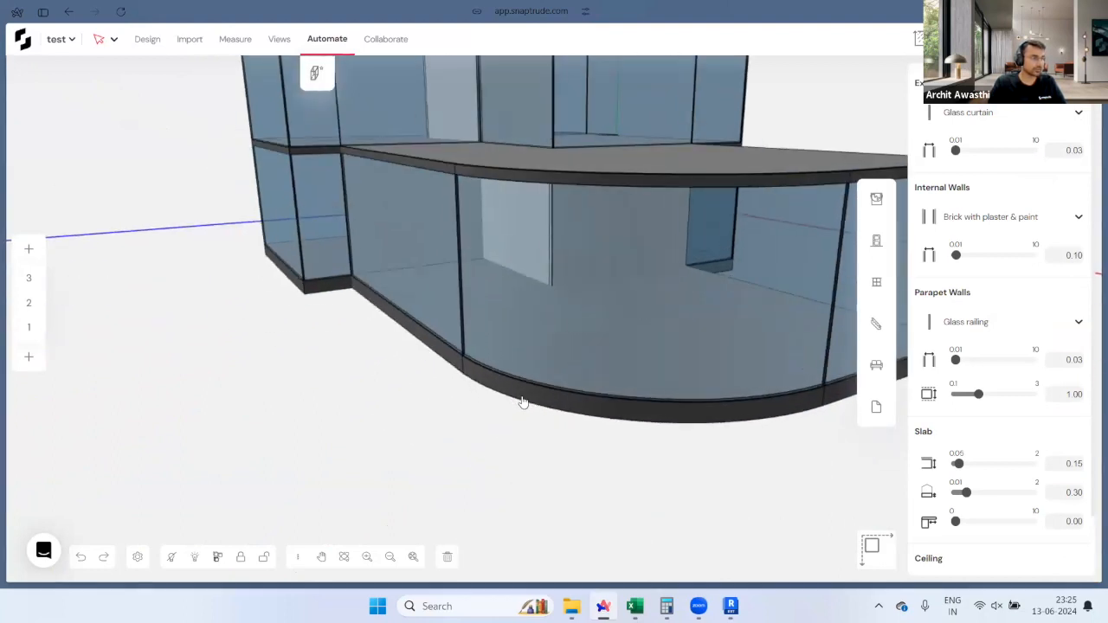
left_click(528, 401)
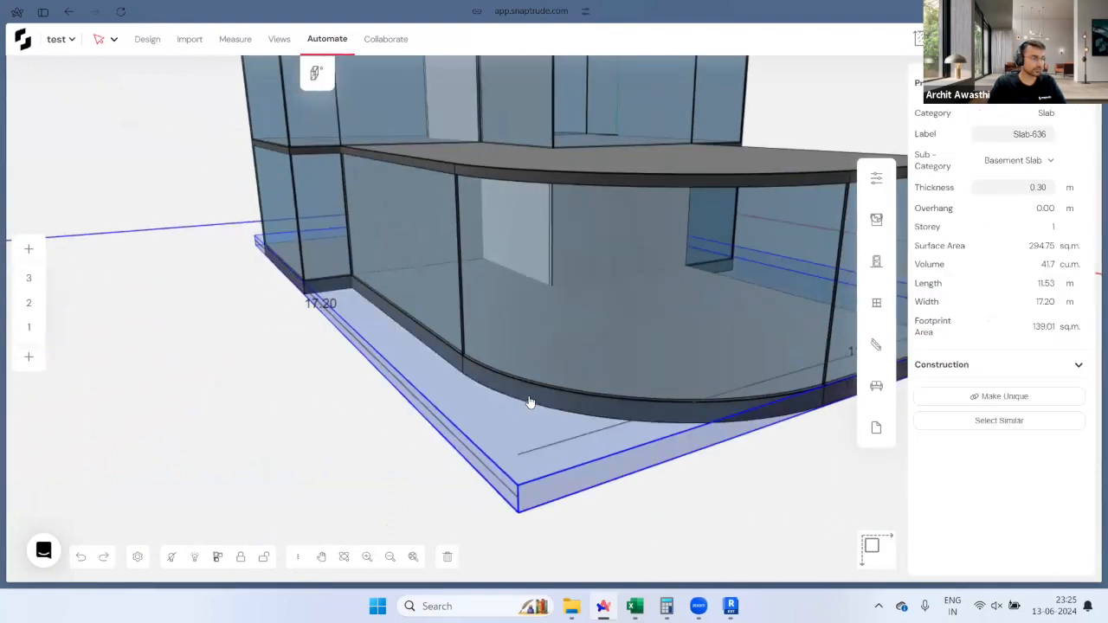
left_click(684, 349)
scroll(551, 223, "up", 2)
left_click(566, 146)
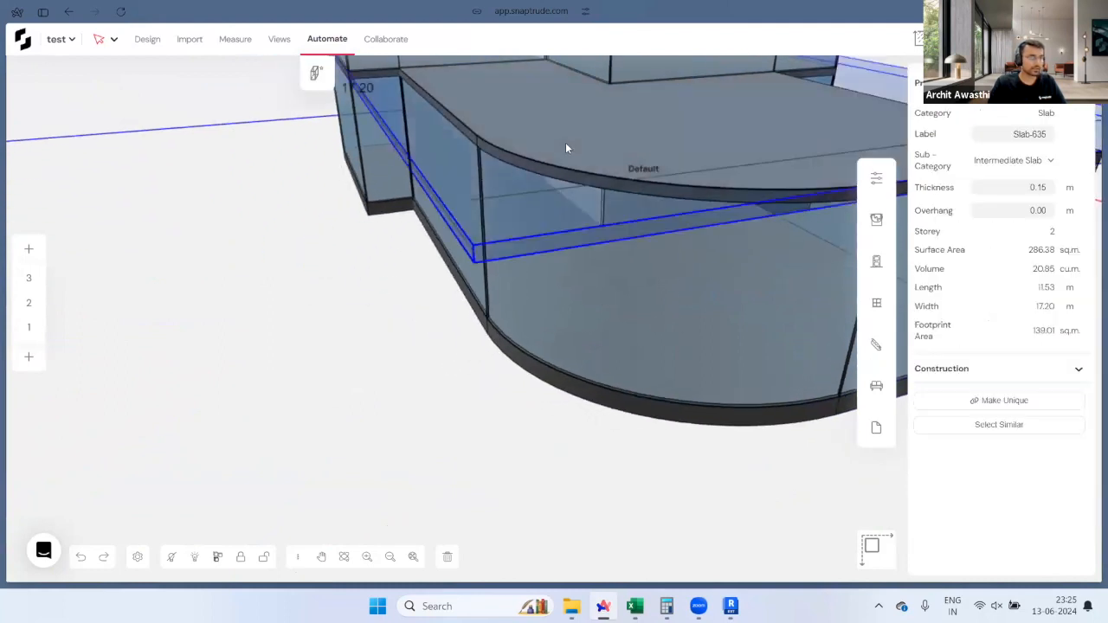
key("Escape")
scroll(546, 181, "down", 4)
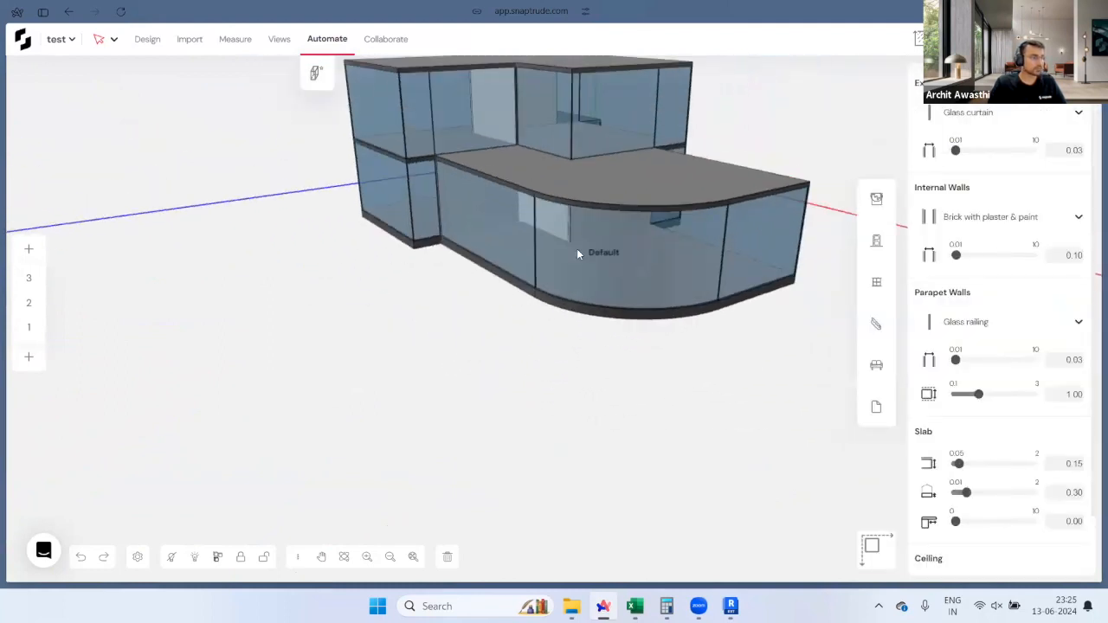
Step: Delete the curved ground-floor glass wall, inspect the curved floor, then undo the deletion
left_click(576, 248)
scroll(736, 198, "up", 3)
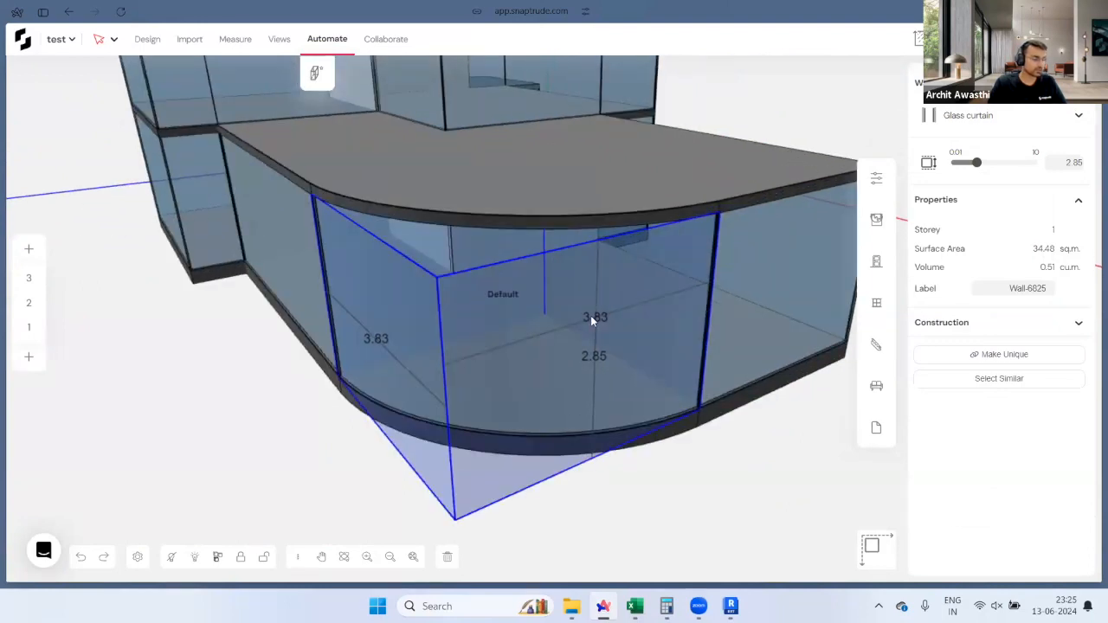
key("Delete")
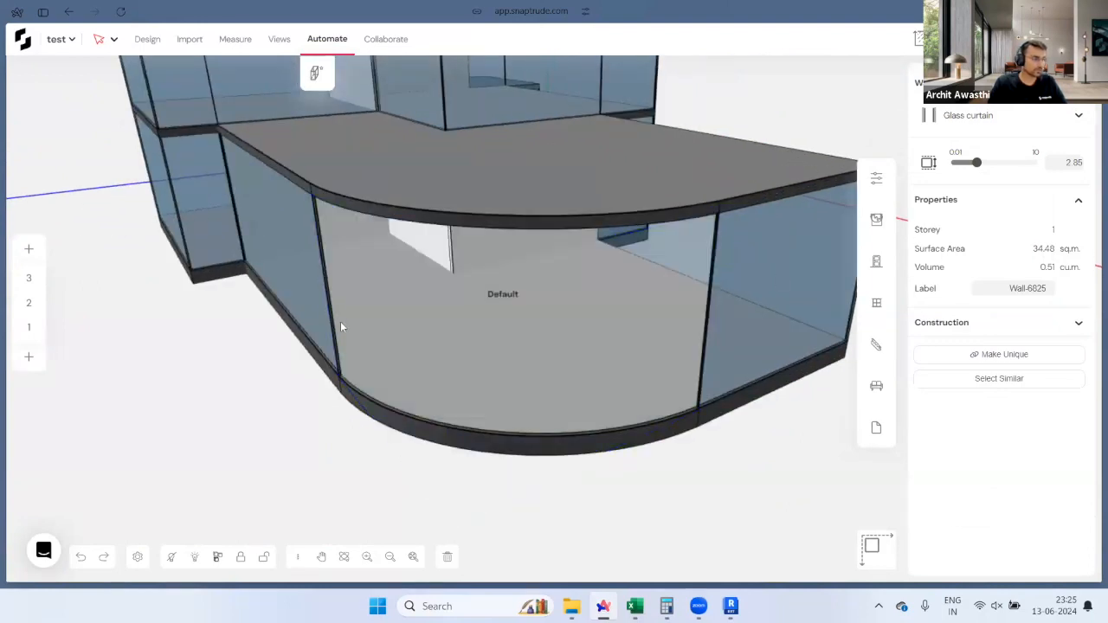
left_click(413, 348)
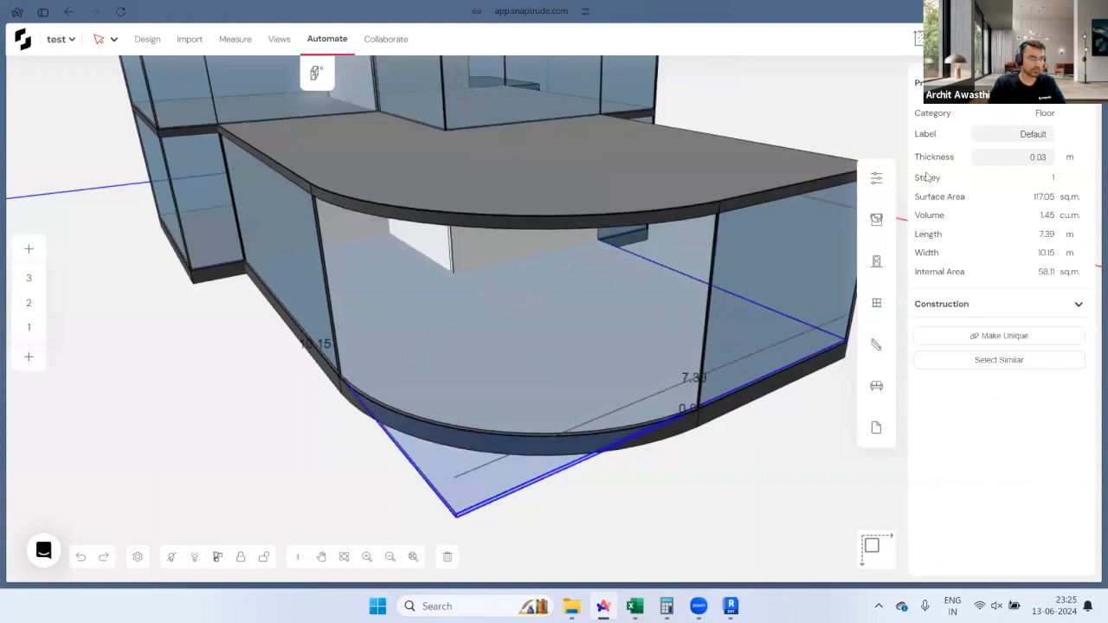
scroll(447, 432, "up", 5)
middle_click_drag(390, 337, 447, 434)
scroll(447, 432, "down", 3)
scroll(424, 358, "down", 3)
middle_click_drag(424, 359, 476, 248)
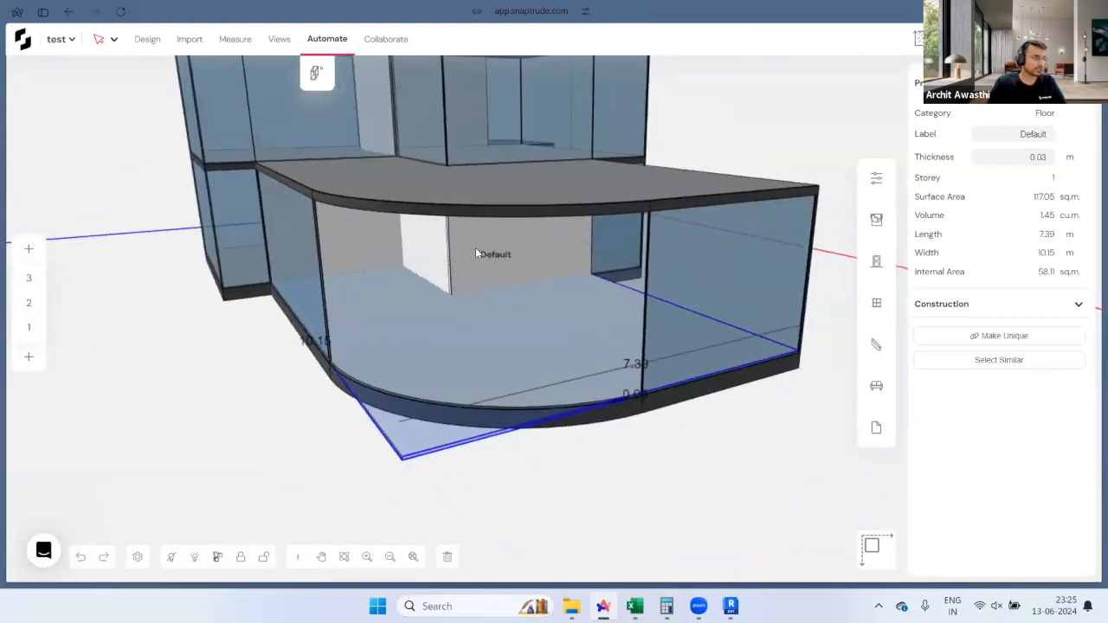
key("Escape")
key("ctrl+z")
Step: Raise the upper front glass wall's height from 2.85 to 4.30
scroll(602, 355, "down", 3)
middle_click_drag(603, 361, 396, 267)
scroll(597, 313, "up", 3)
scroll(598, 313, "up", 3)
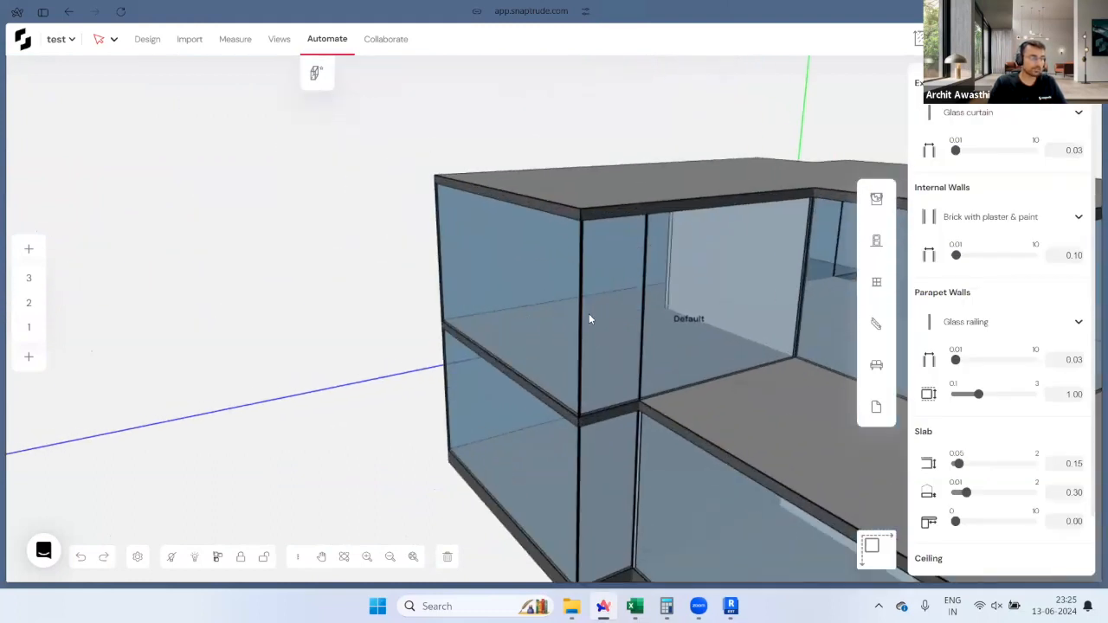
left_click(584, 292)
left_click_drag(977, 191, 988, 191)
middle_click_drag(849, 294, 625, 260)
key("Escape")
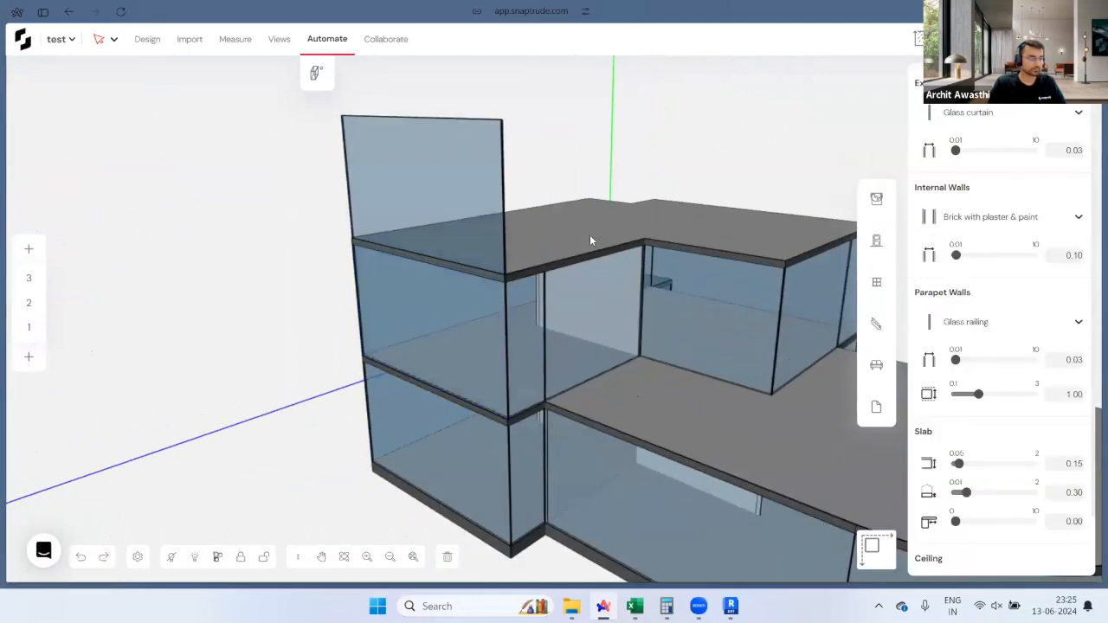
Step: Set the top storey slab Slab-637 thickness from 0.15 to 0.35 m
left_click(589, 235)
left_click_drag(1026, 190, 1063, 189)
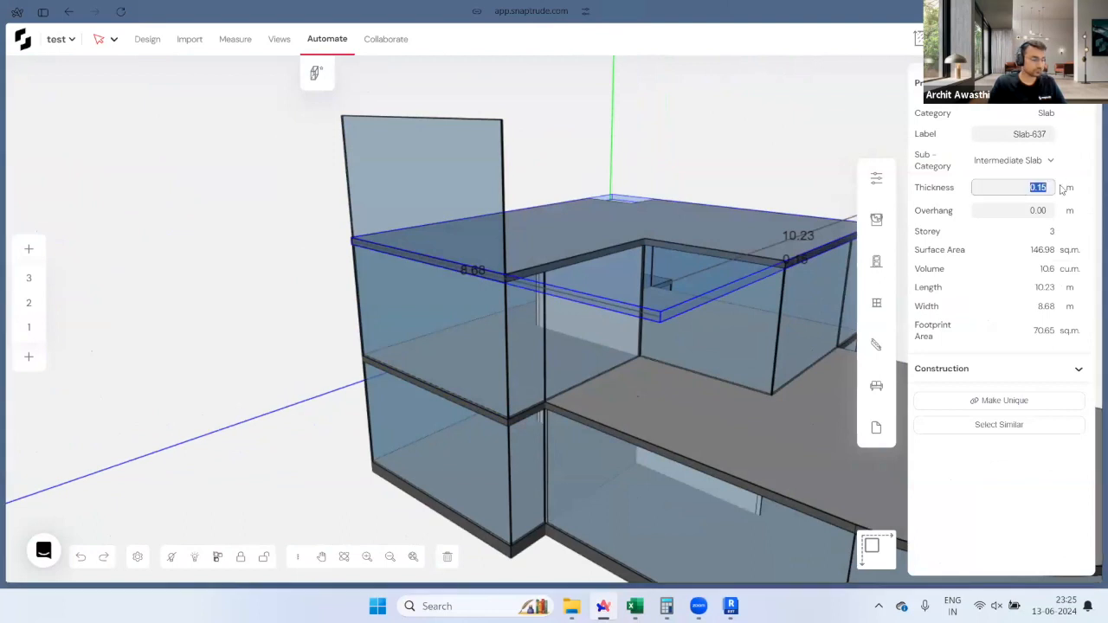
type("0.3")
key("Return")
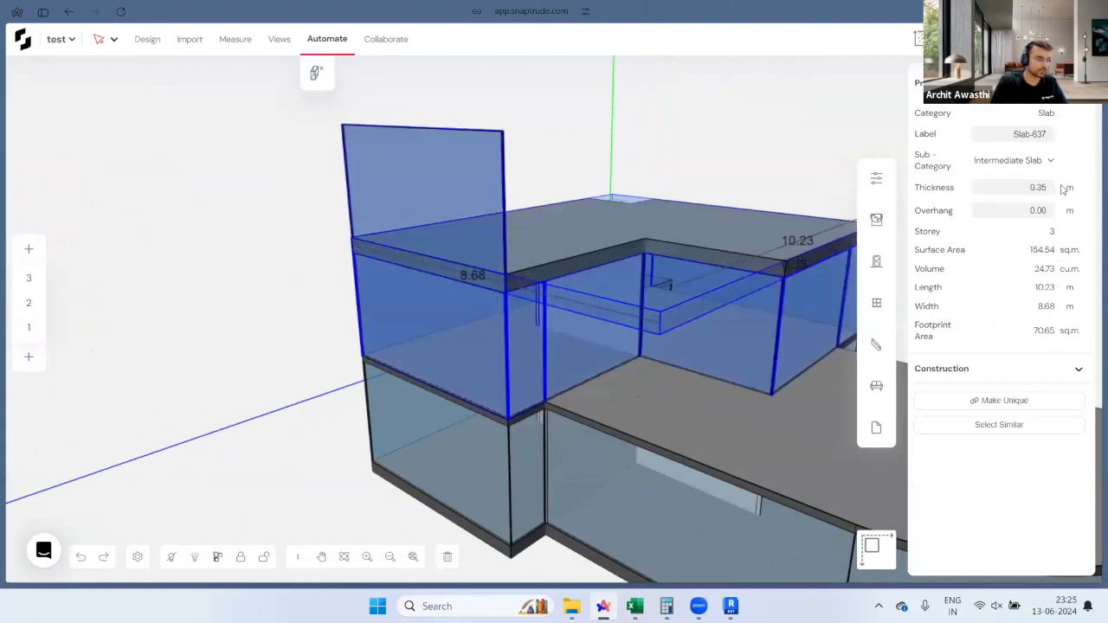
middle_click_drag(728, 265, 736, 310)
scroll(391, 250, "down", 3)
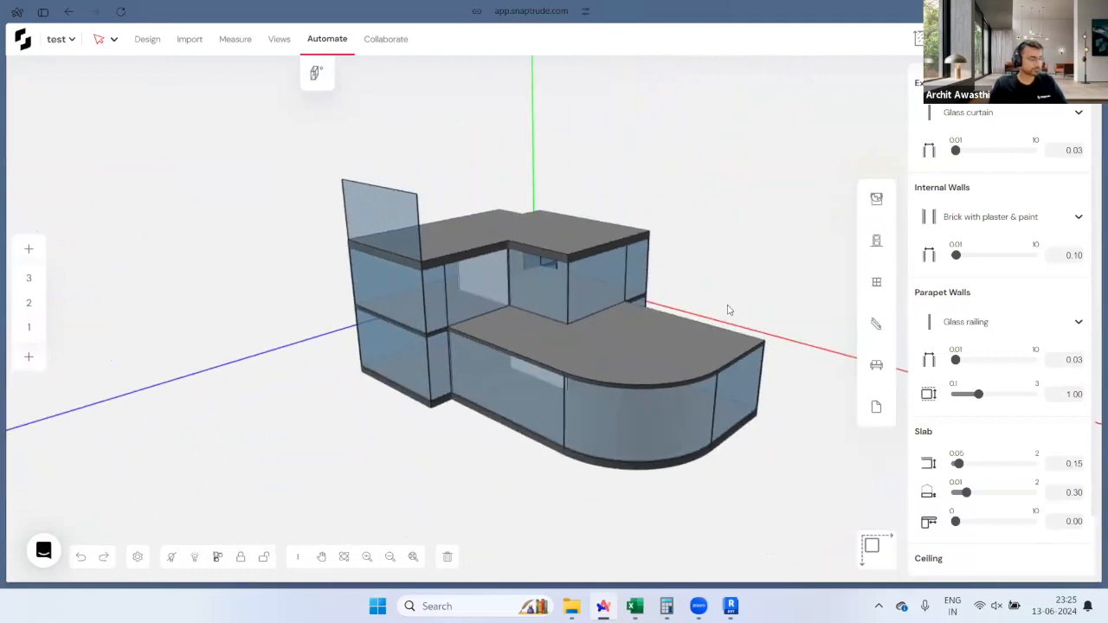
Step: Switch to the Webinar 13th June deck and present its Q&A slide
mouse_move(4, 368)
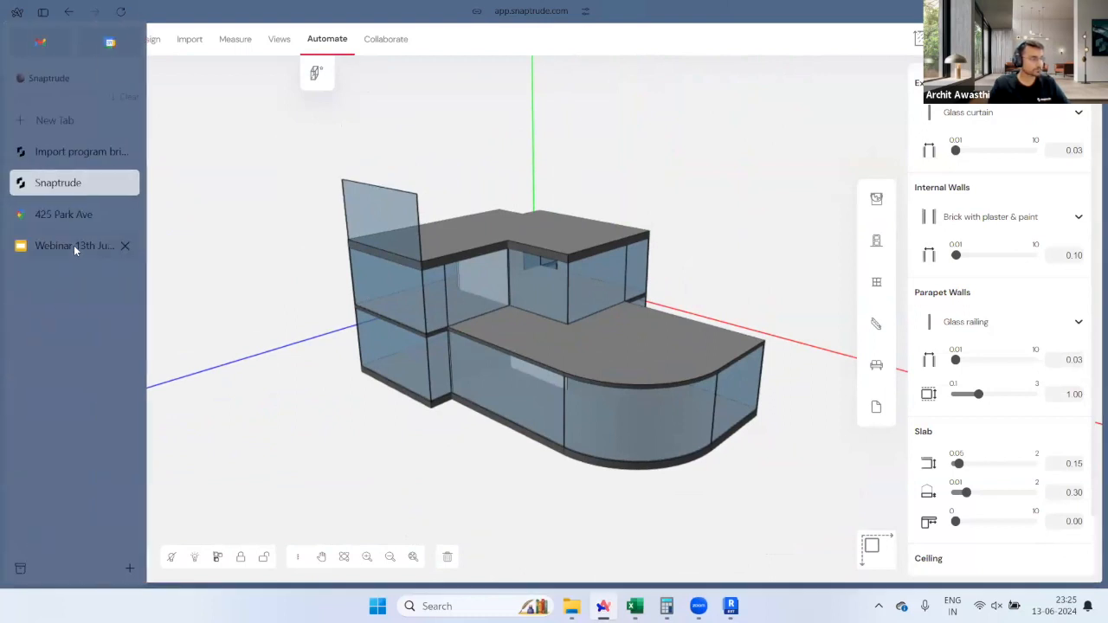
left_click(74, 245)
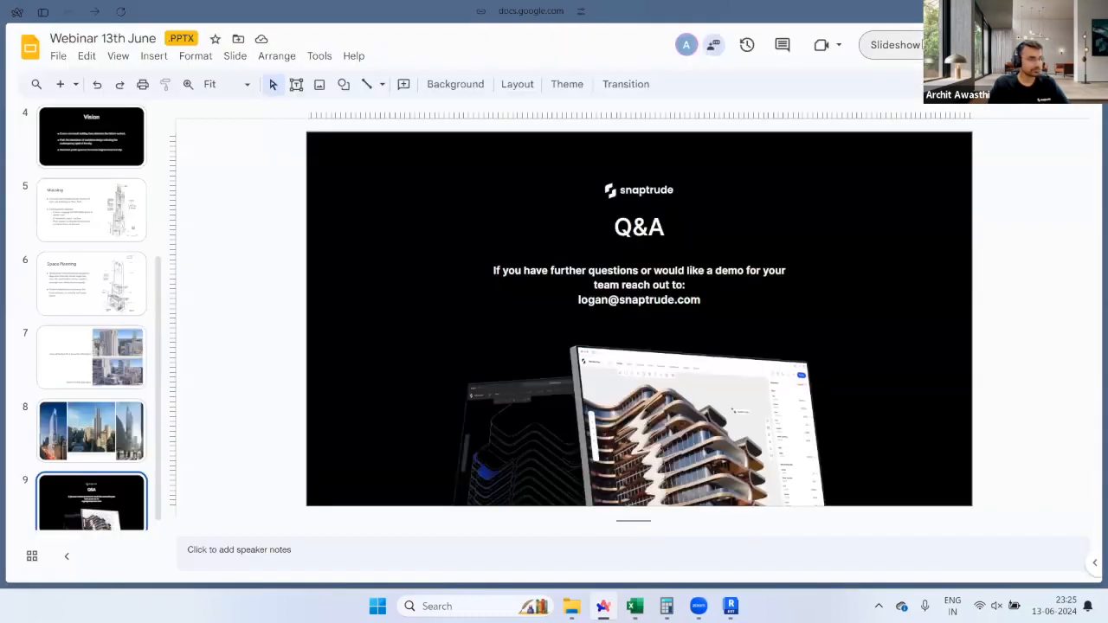
left_click(892, 45)
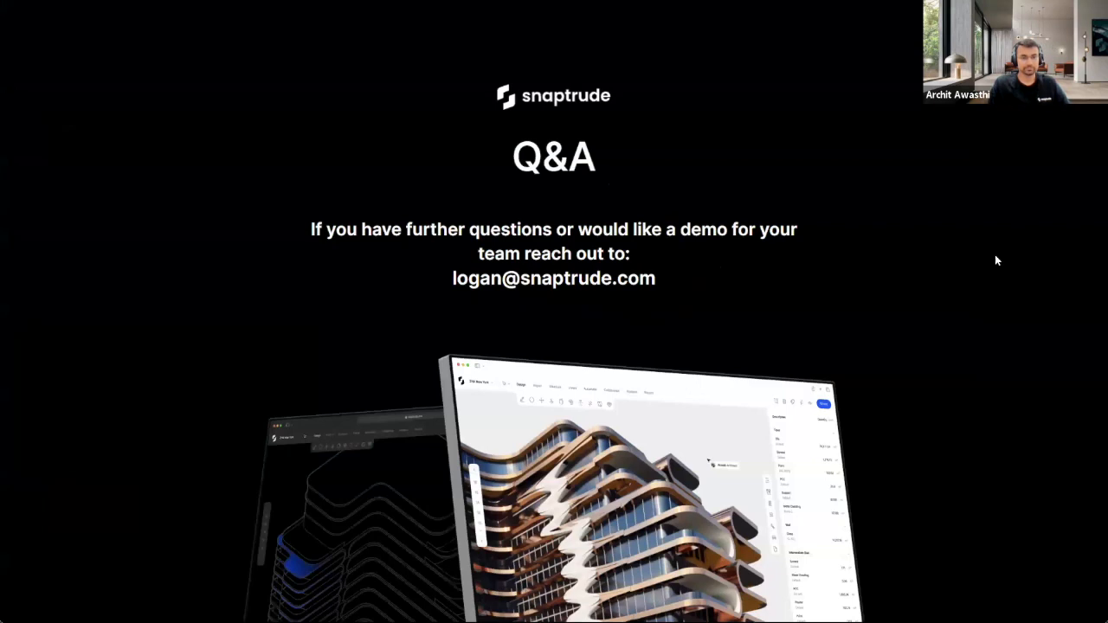